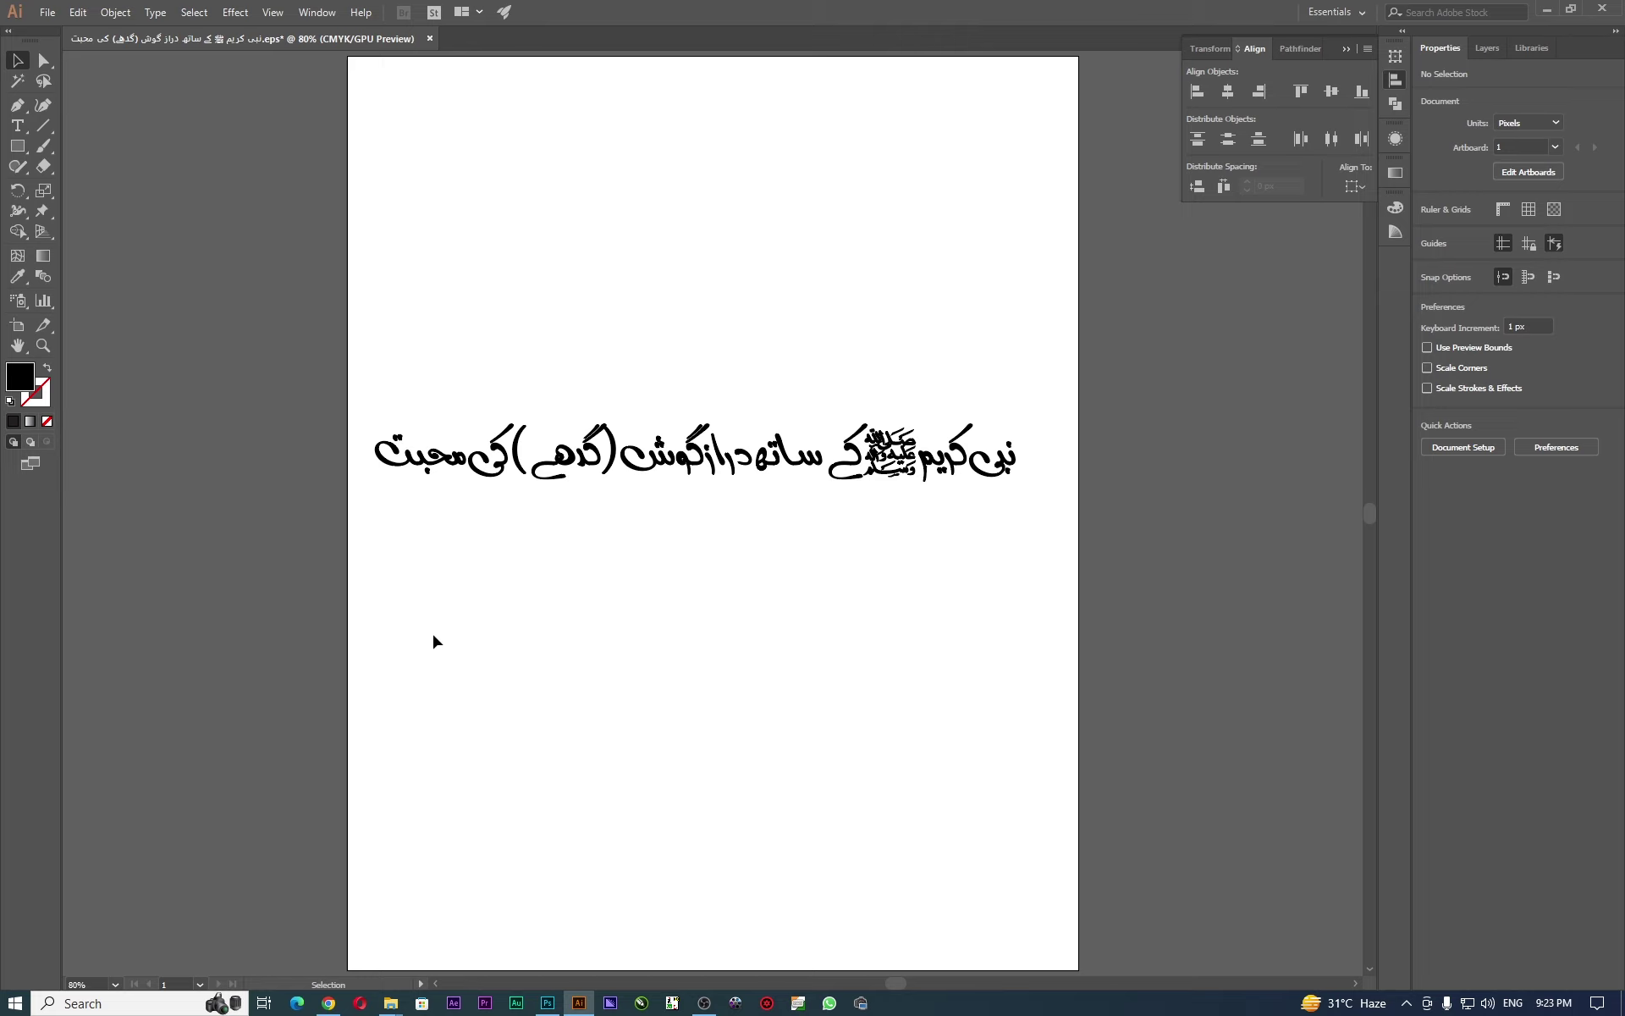
Zoom in, scale up the ﷺ ligature, and set it in the gap between the neighbouring Urdu words.
left_click(896, 468)
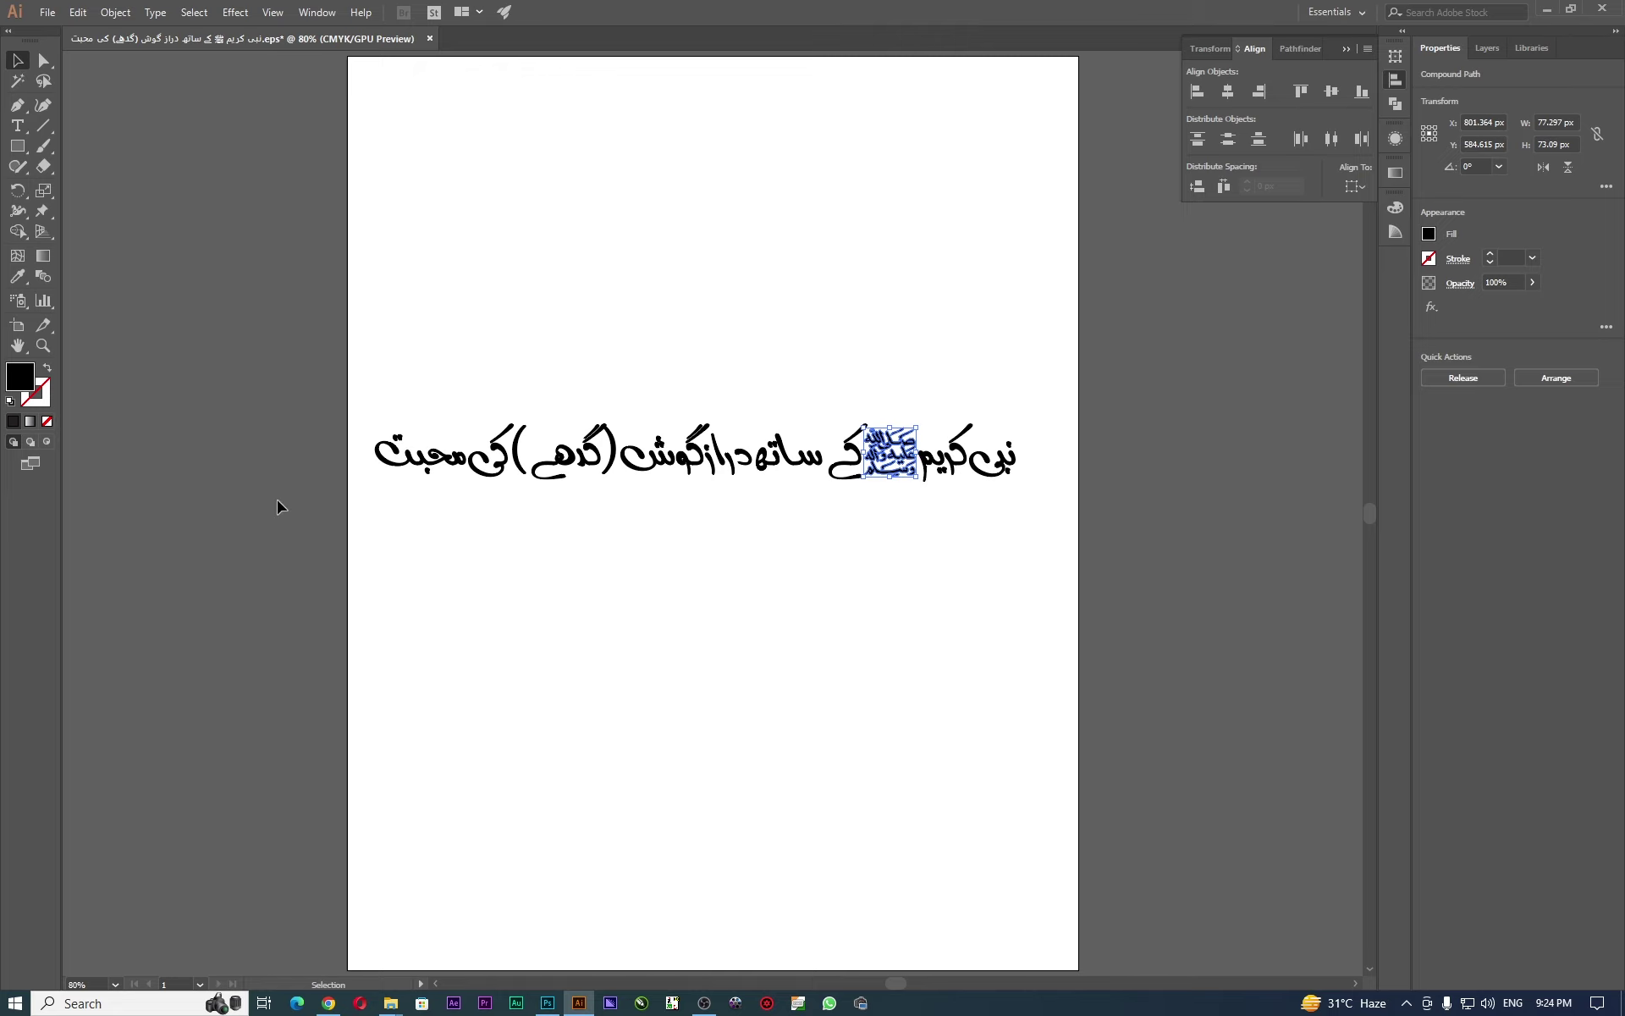
left_click(290, 384)
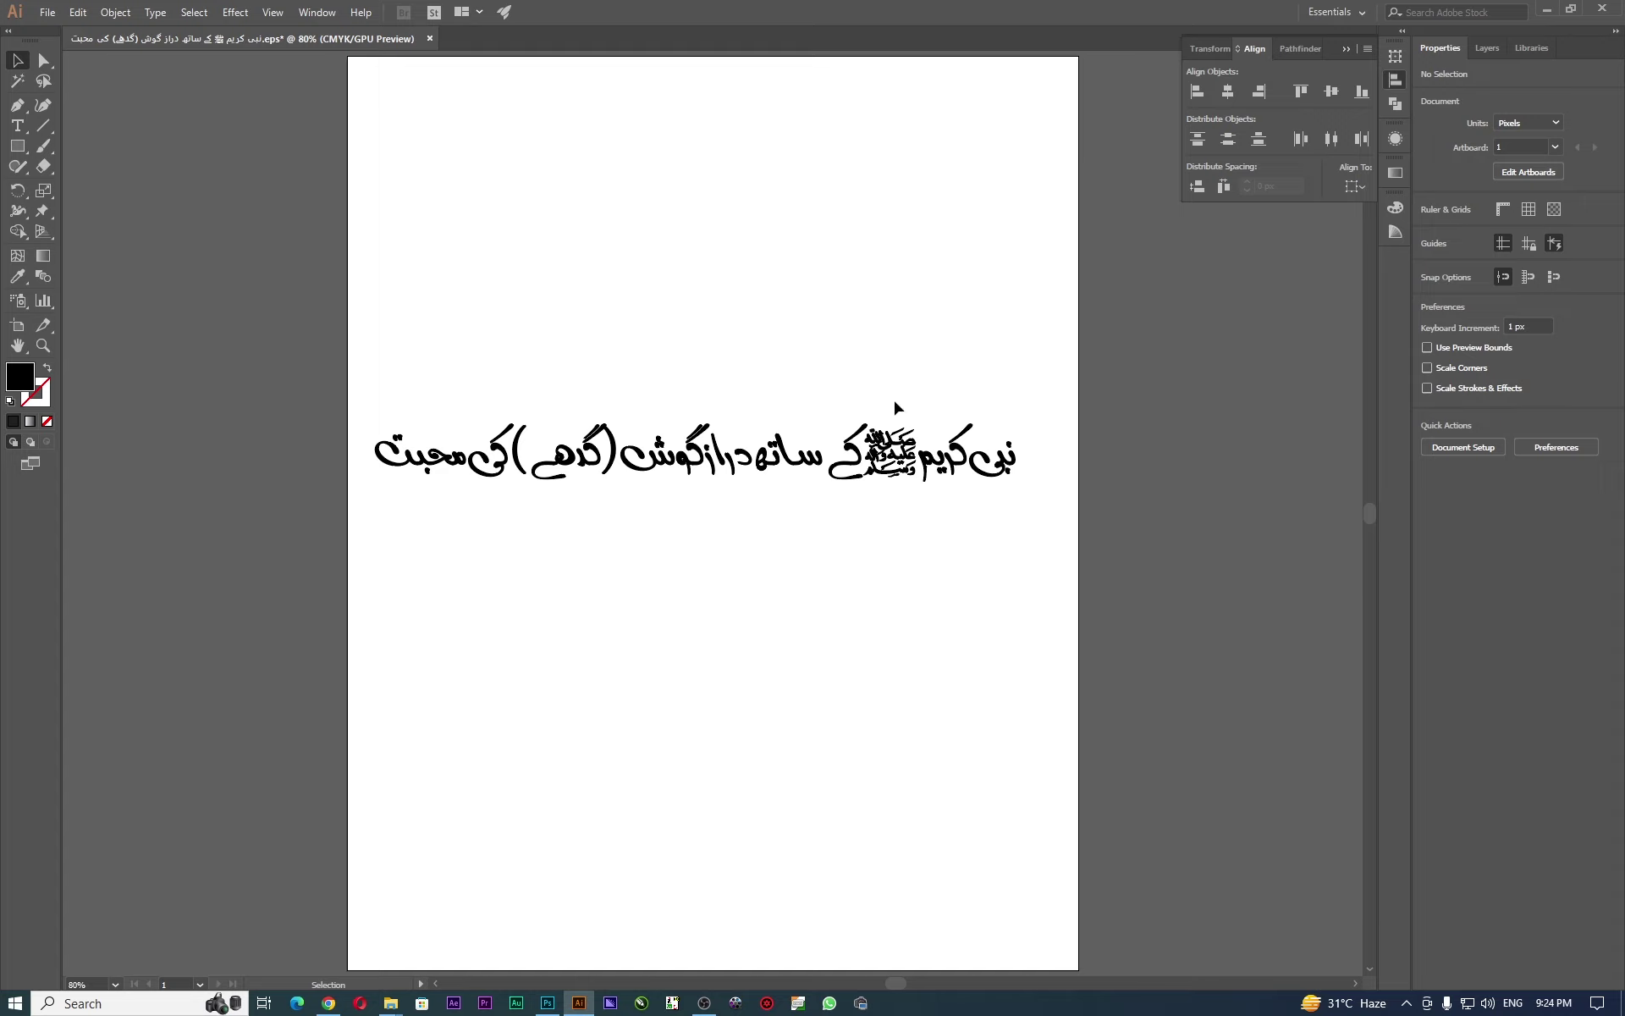
key("ctrl+equal")
key("ctrl+equal")
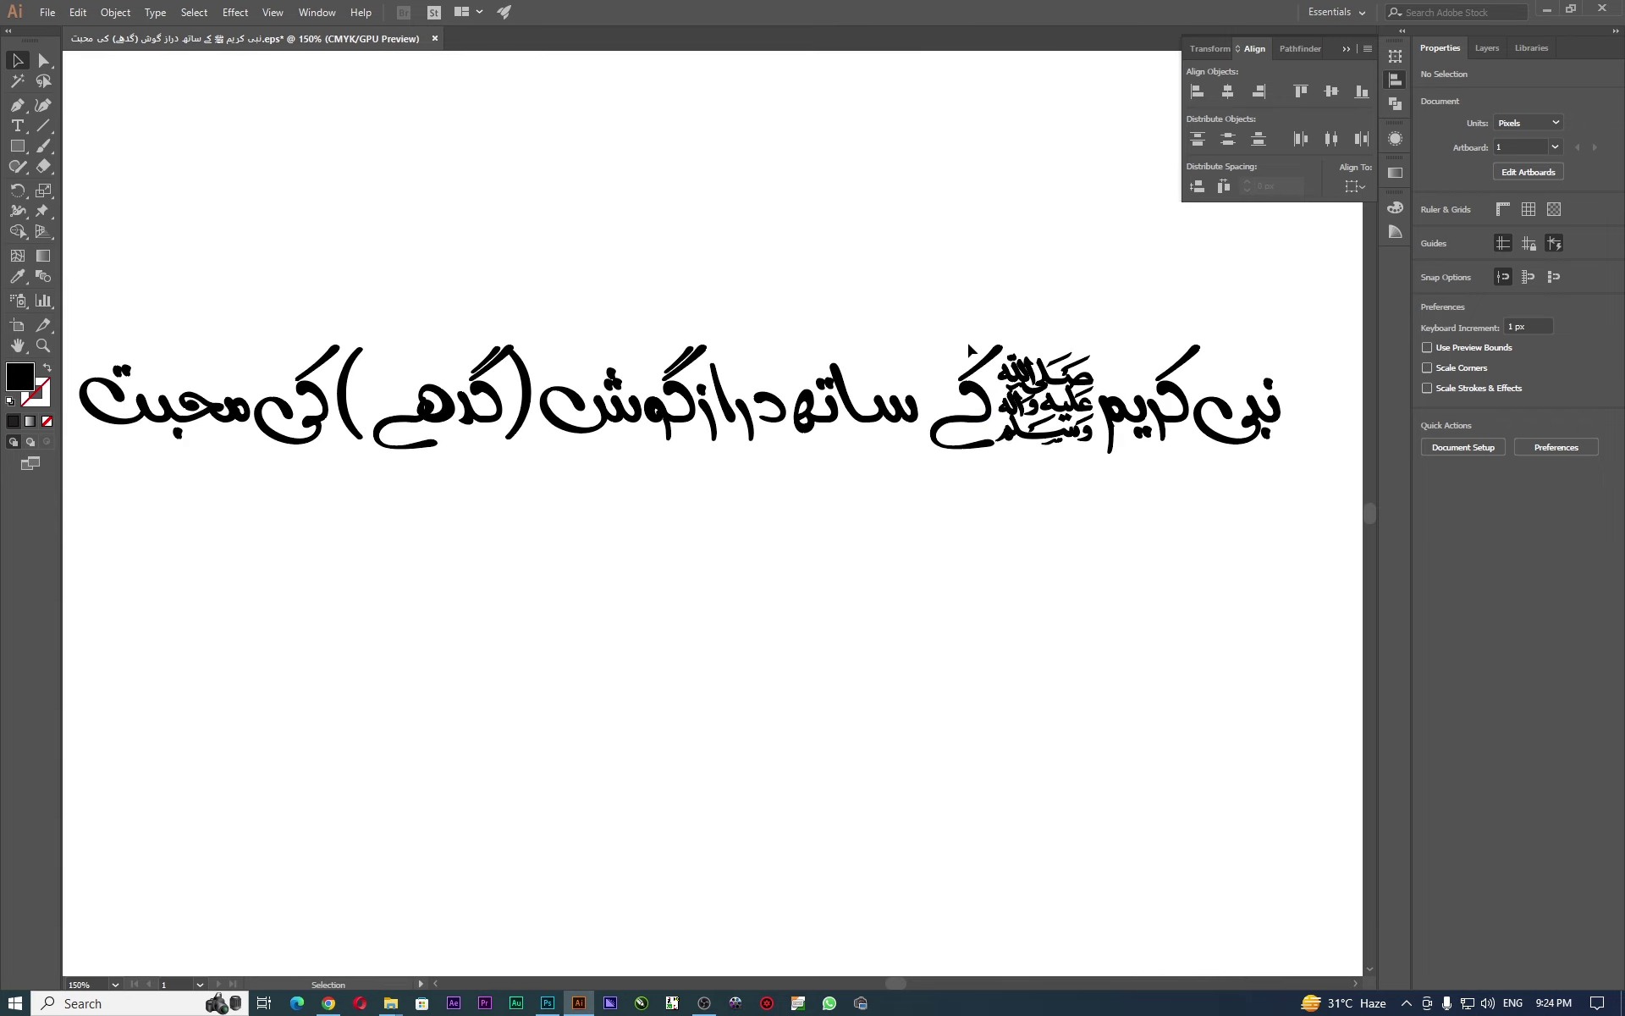
scroll(762, 465, "right", 3)
left_click(724, 518)
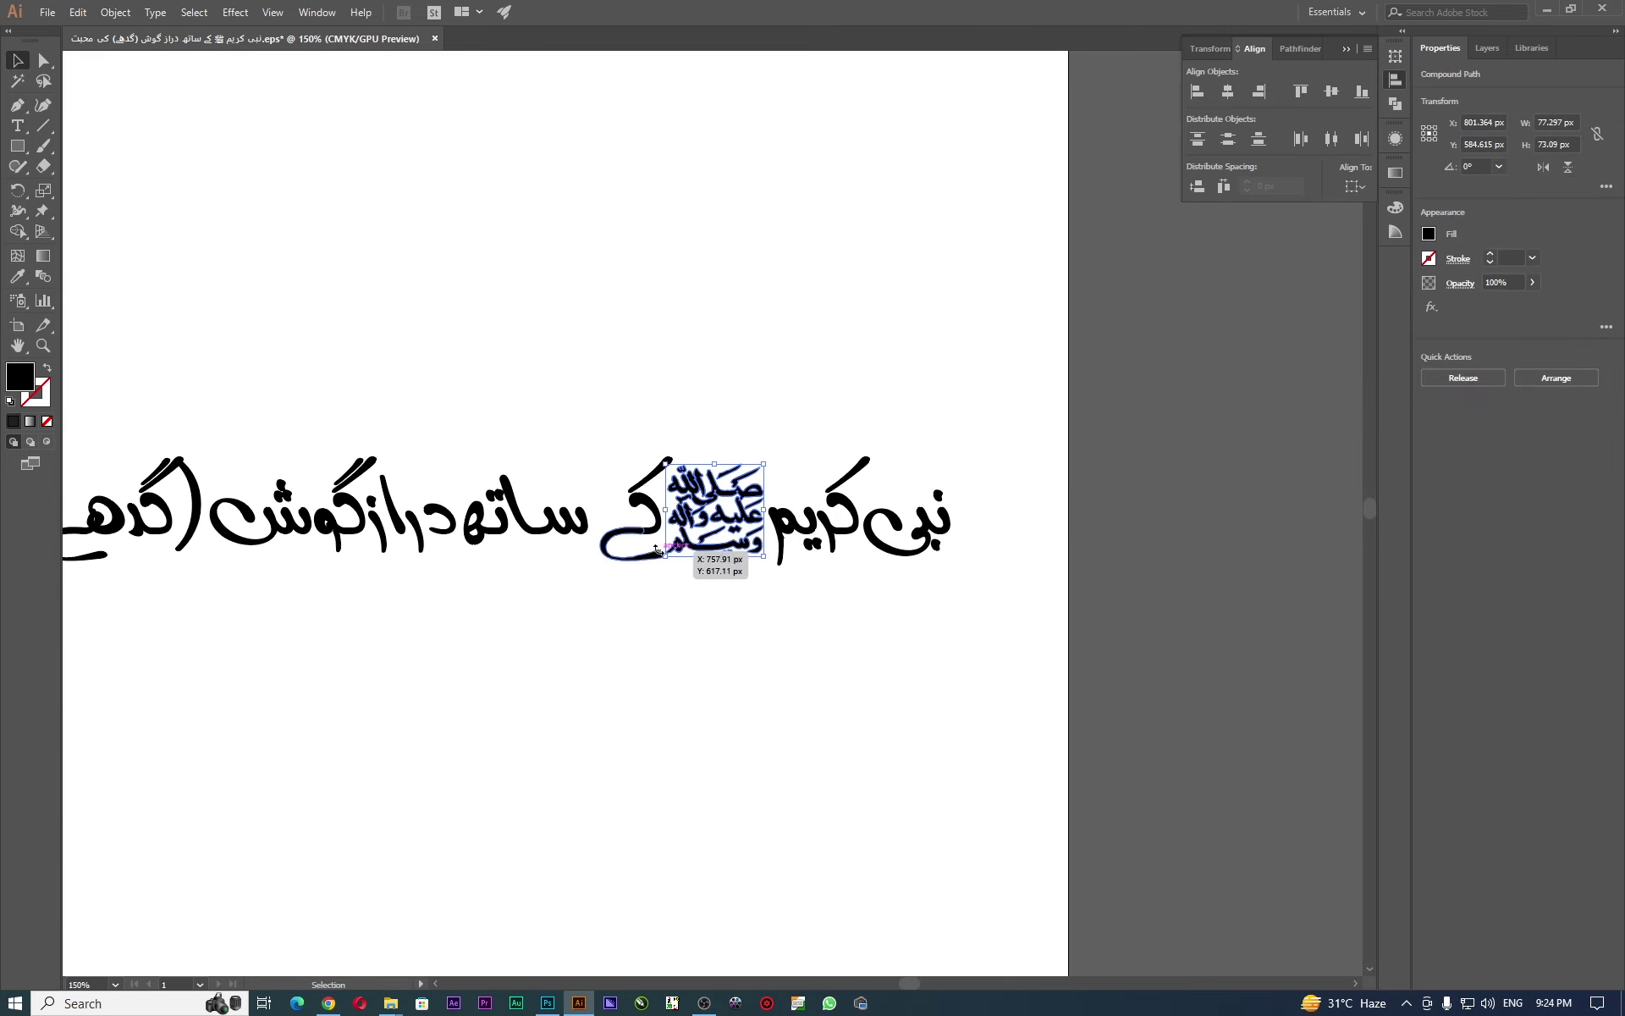
mouse_move(665, 560)
left_mouse_down()
mouse_move(747, 509)
mouse_move(692, 535)
left_mouse_up()
left_click(716, 636)
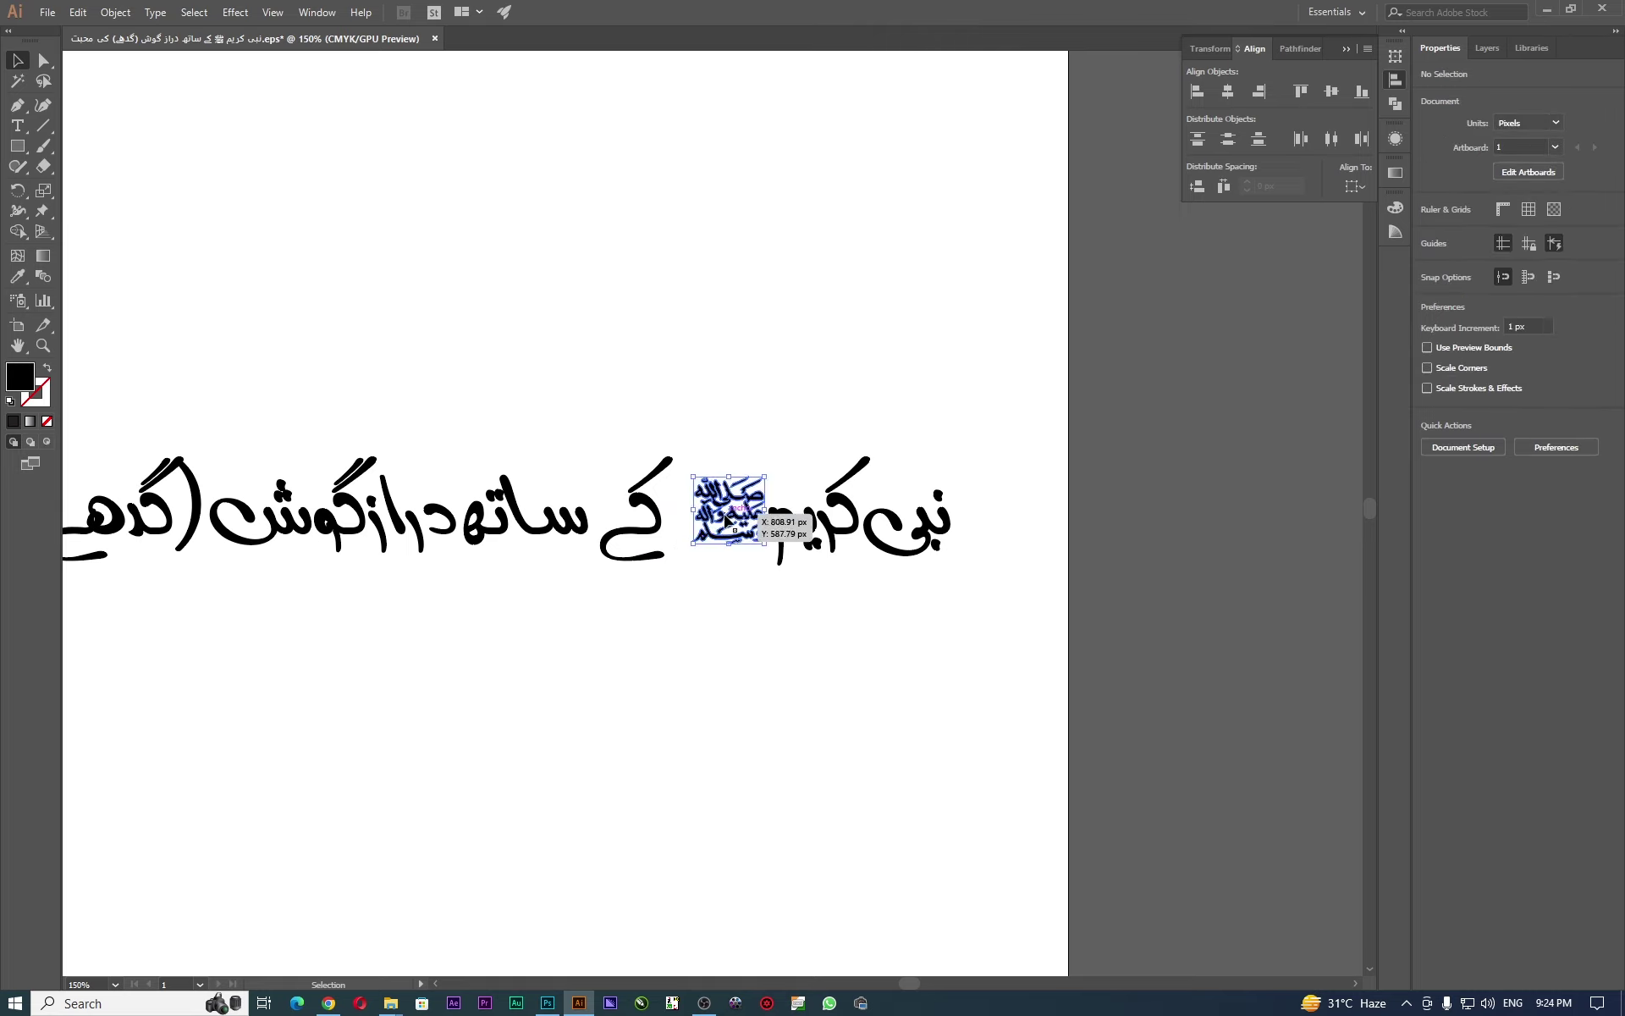
left_click(578, 649)
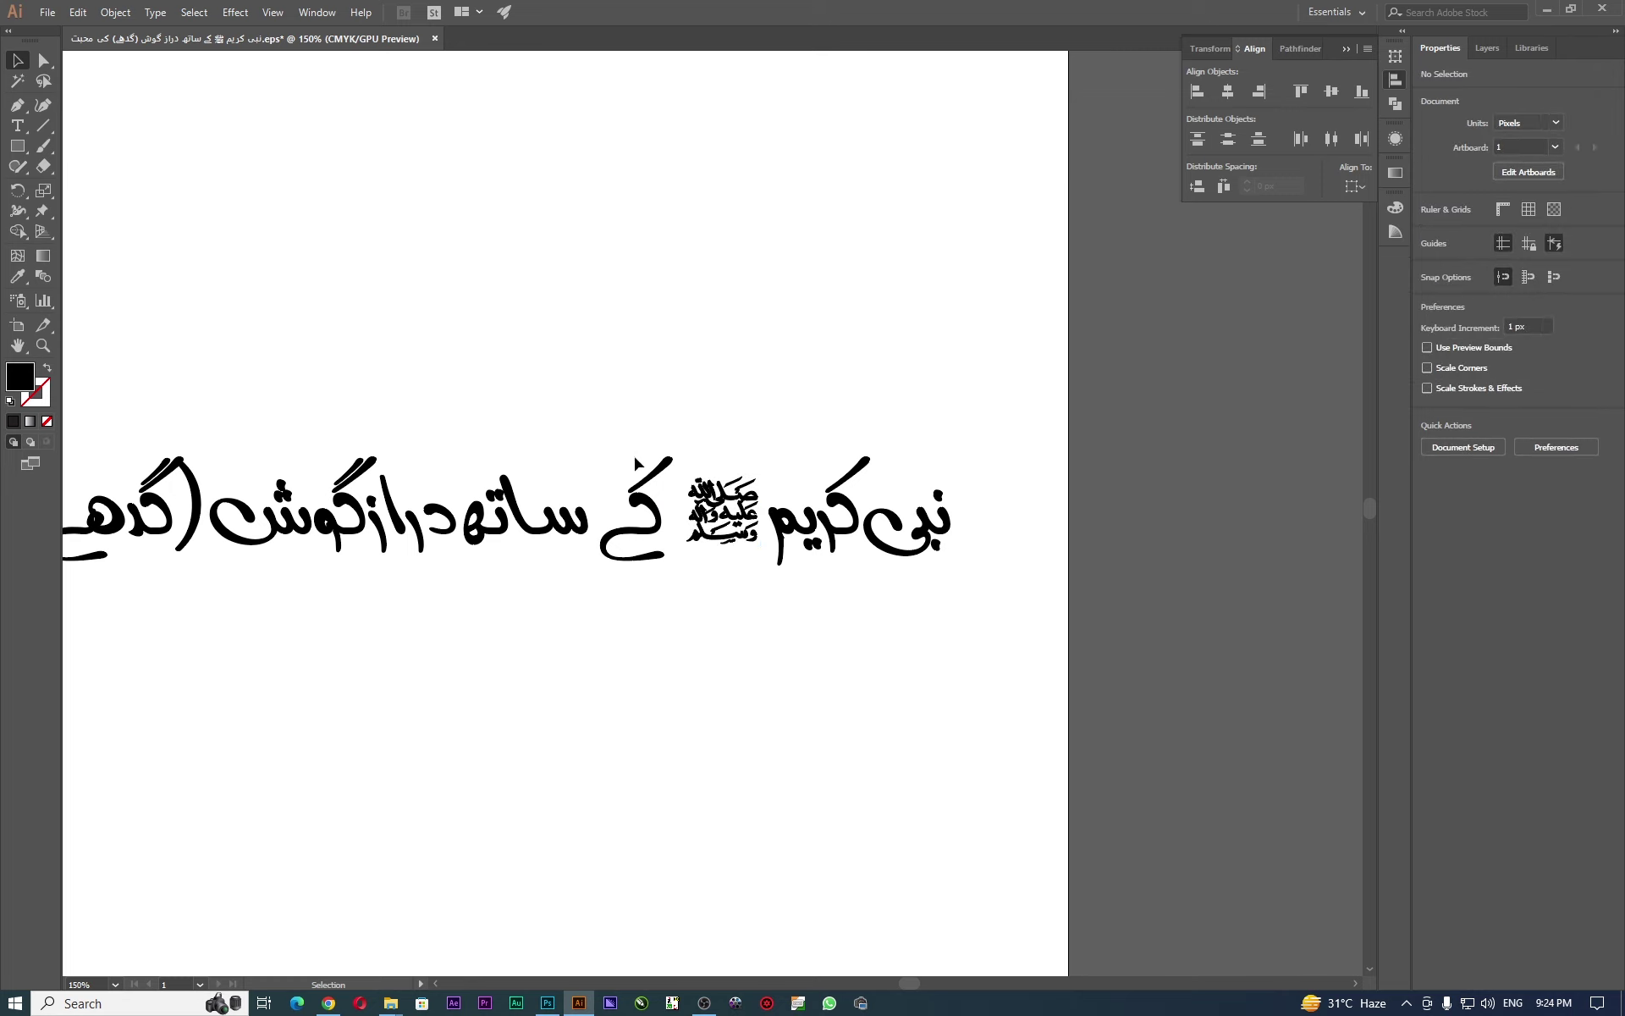
Move the phrase نبی کریم ﷺ کے ساتھ up onto its own top line.
mouse_move(1016, 419)
left_mouse_down()
mouse_move(684, 669)
mouse_move(697, 633)
left_mouse_up()
key("Left")
key("Left")
key("Left")
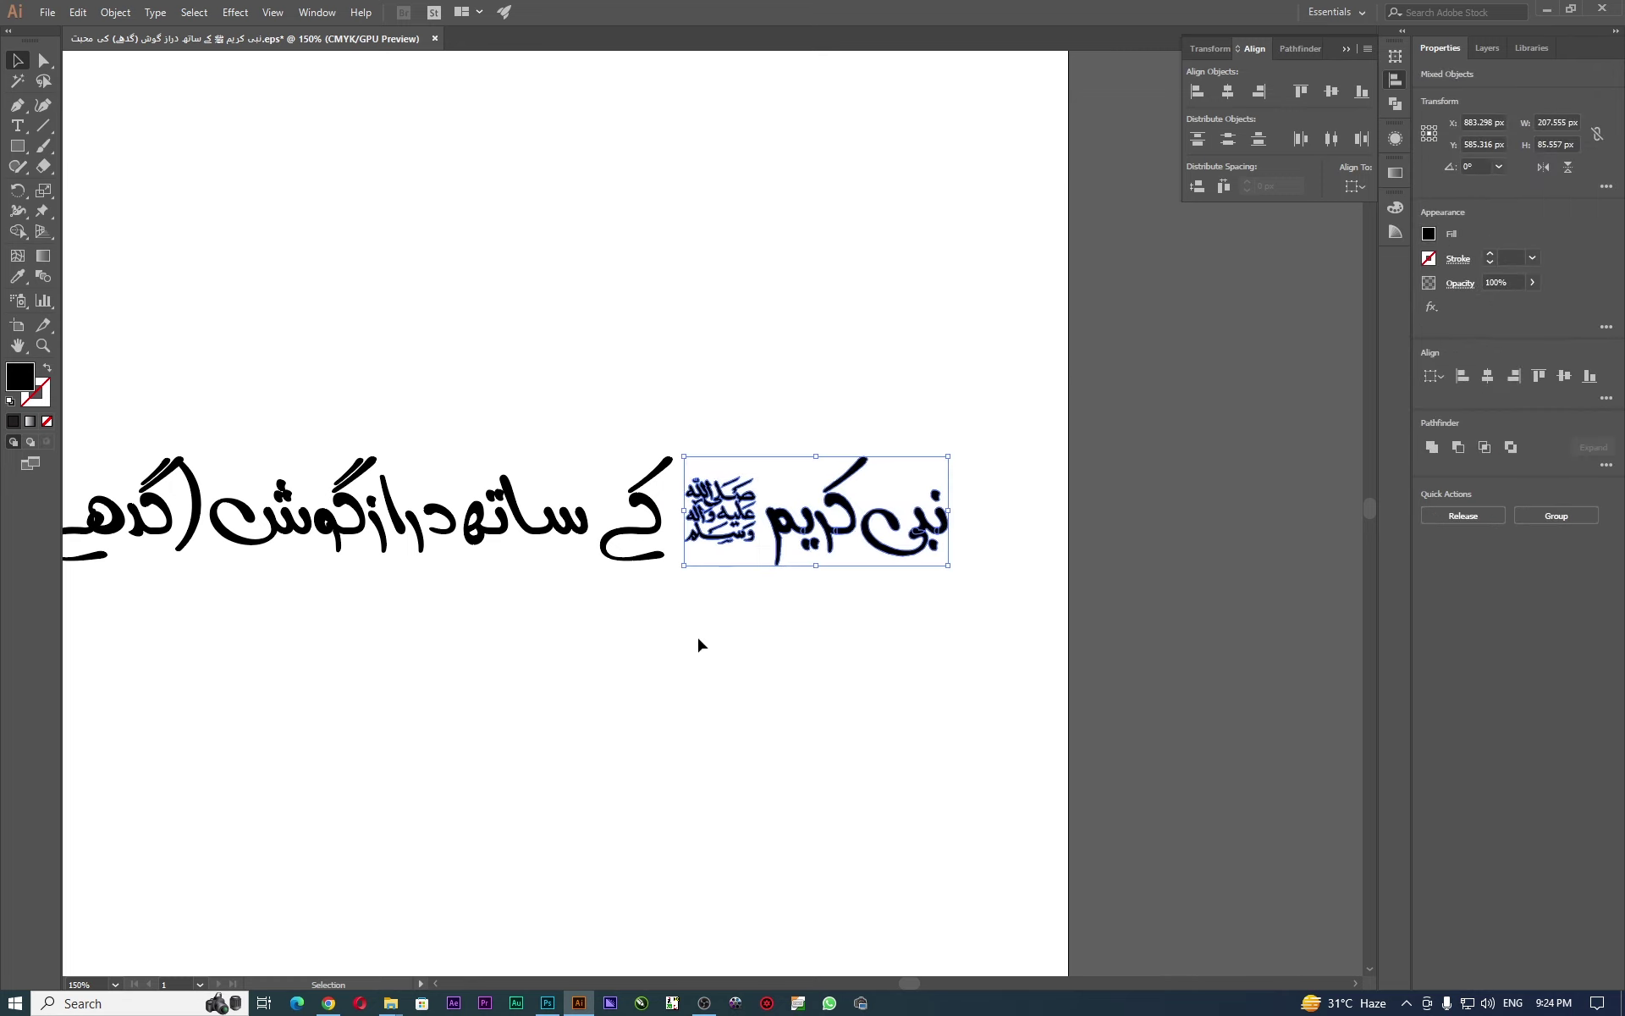
key("Left")
key("Left")
key("Left")
key("Left")
key("Left")
key("Left")
key("Left")
key("Left")
key("Left")
key("Left")
key("Left")
key("Left")
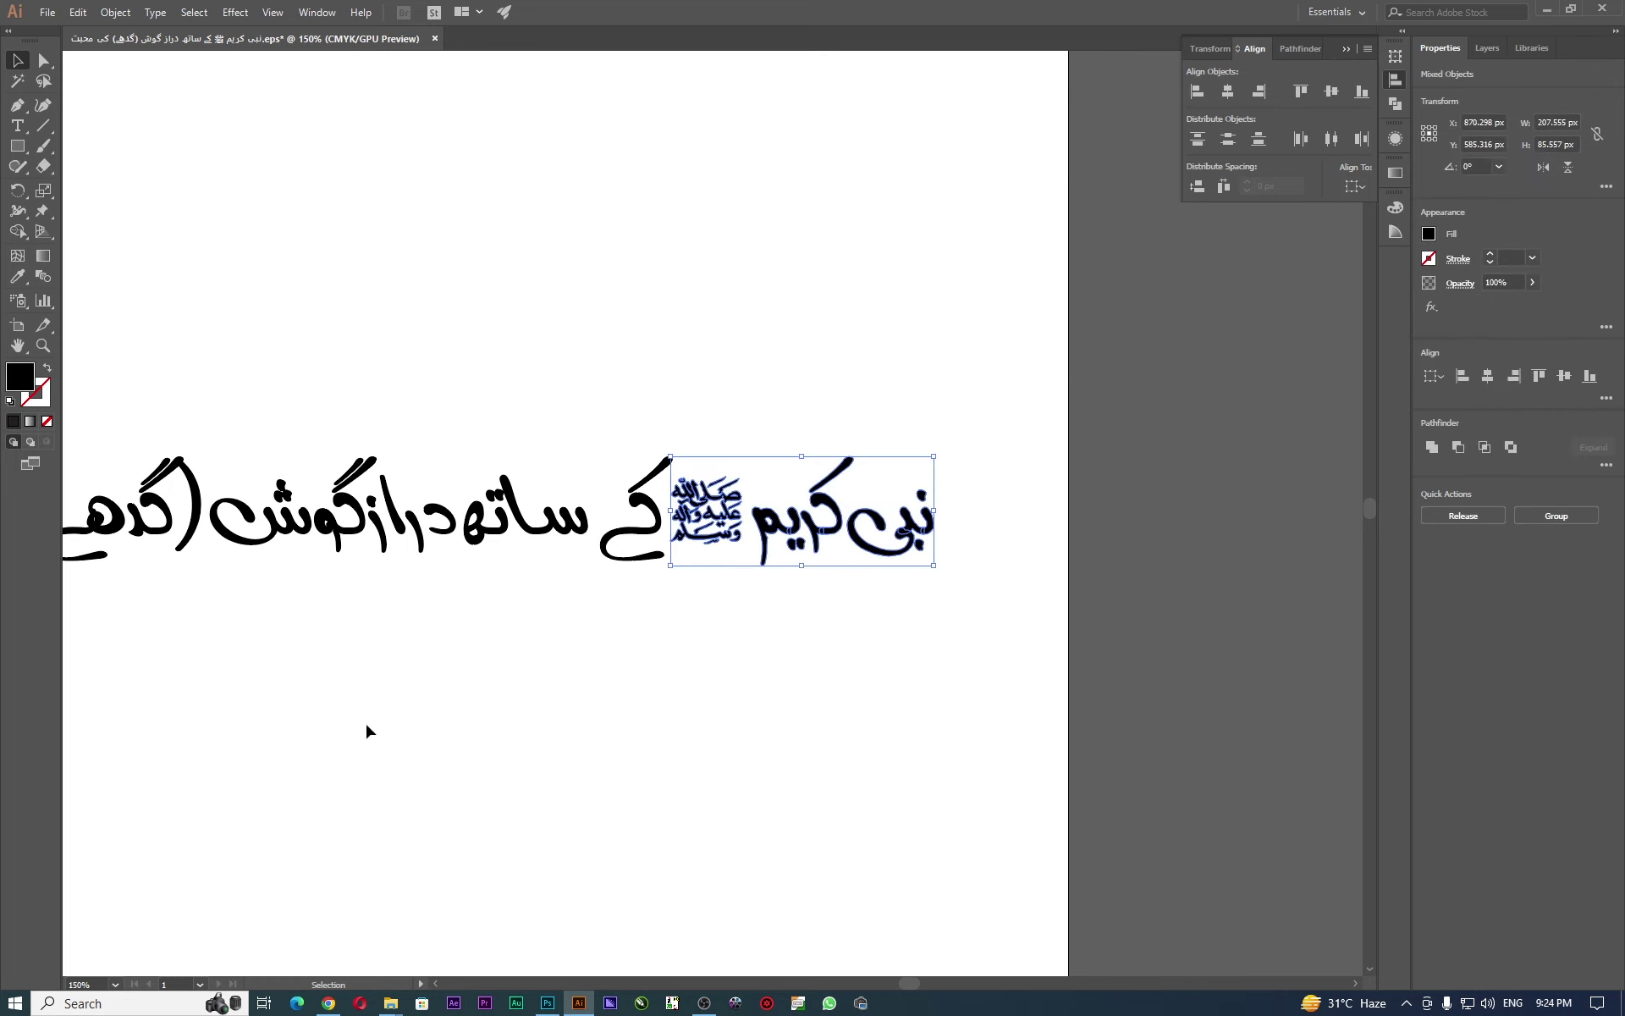
key("Left")
key("Left")
key("Left")
mouse_move(364, 728)
left_mouse_down()
mouse_move(816, 660)
mouse_move(536, 735)
left_mouse_up()
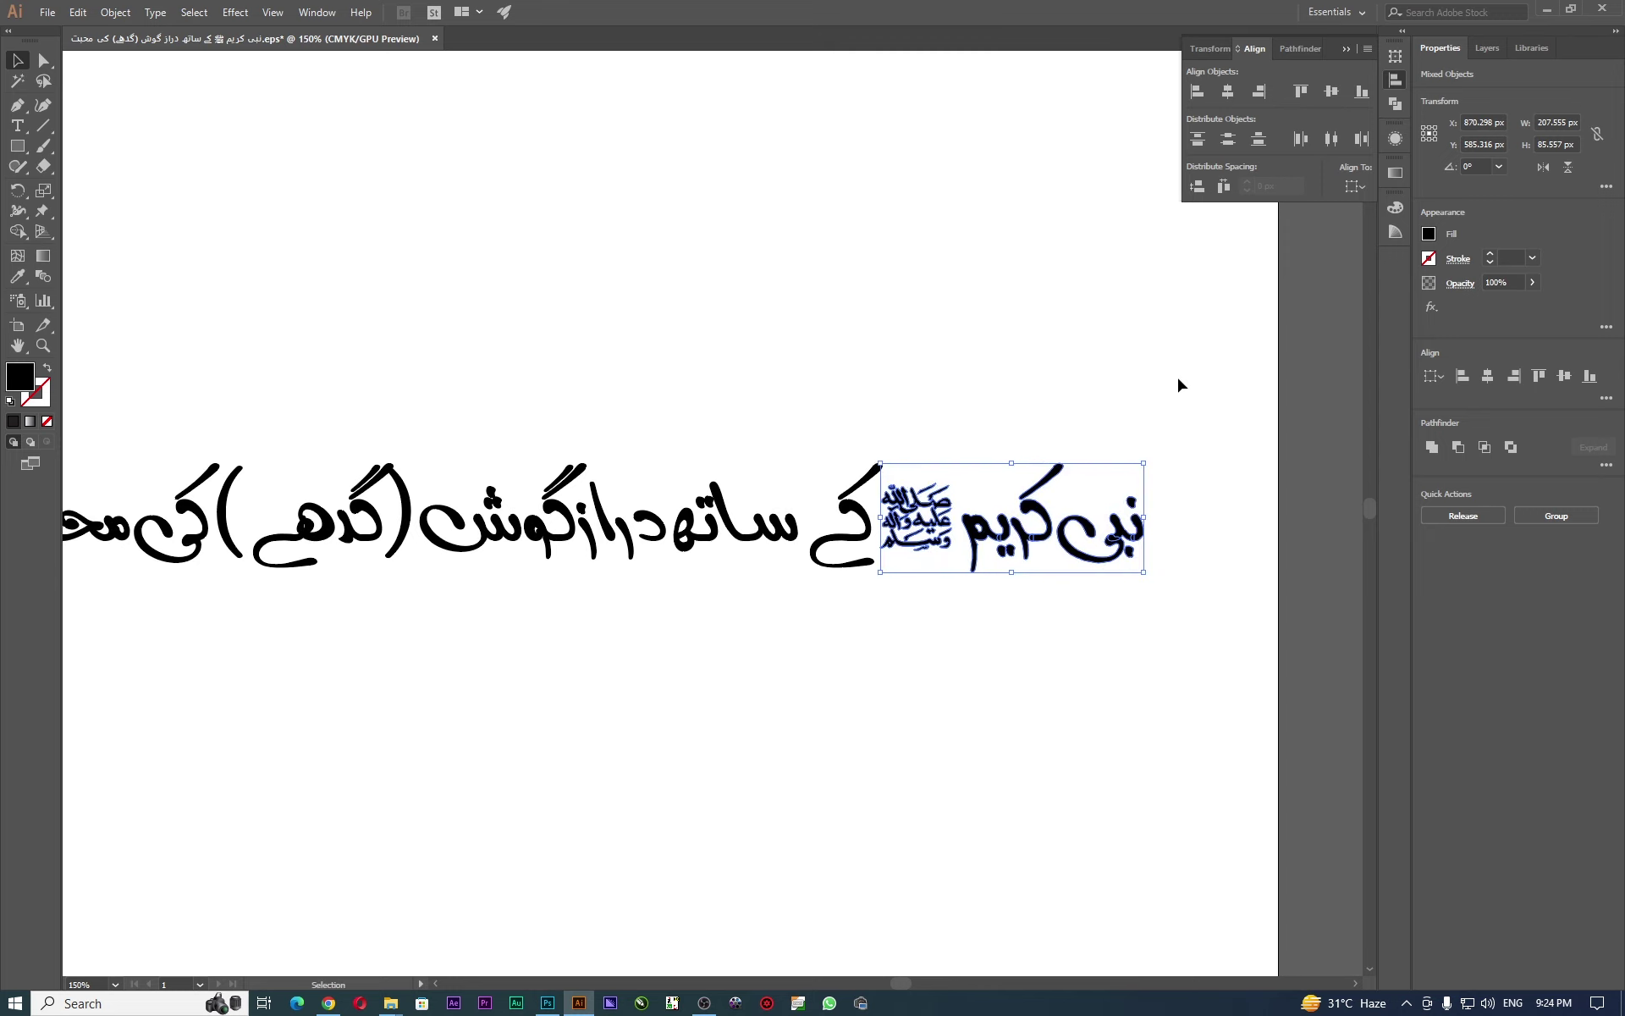
left_click_drag(1179, 382, 673, 637)
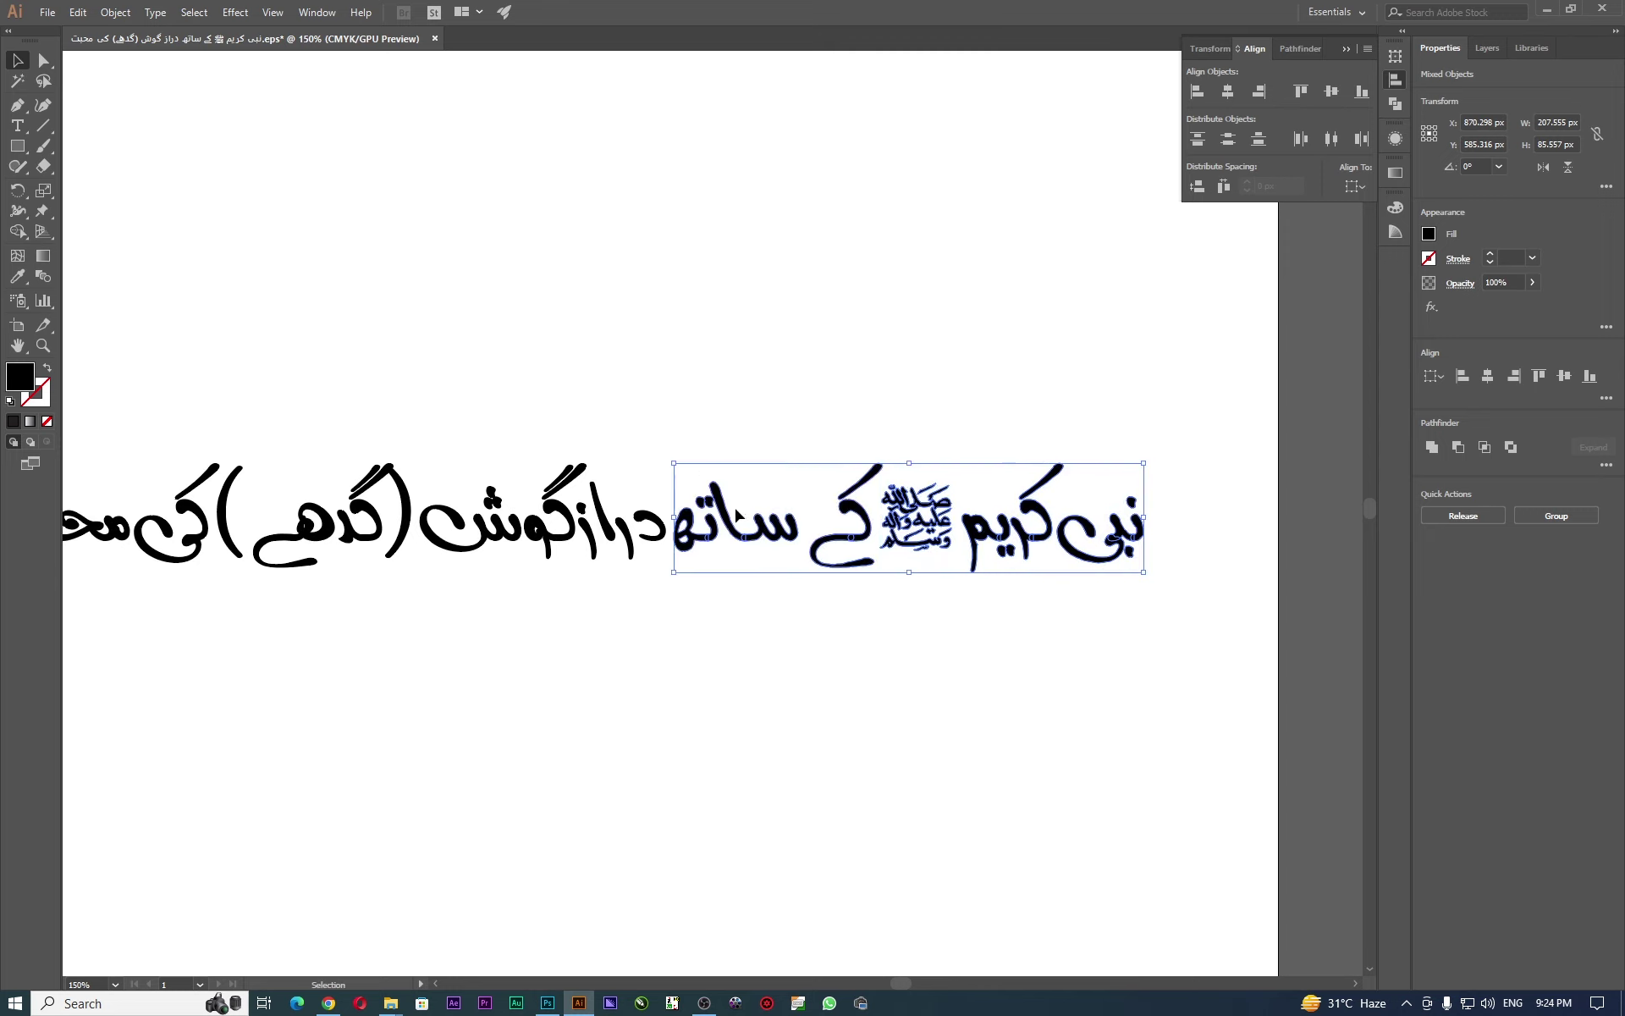
left_click_drag(751, 538, 188, 349)
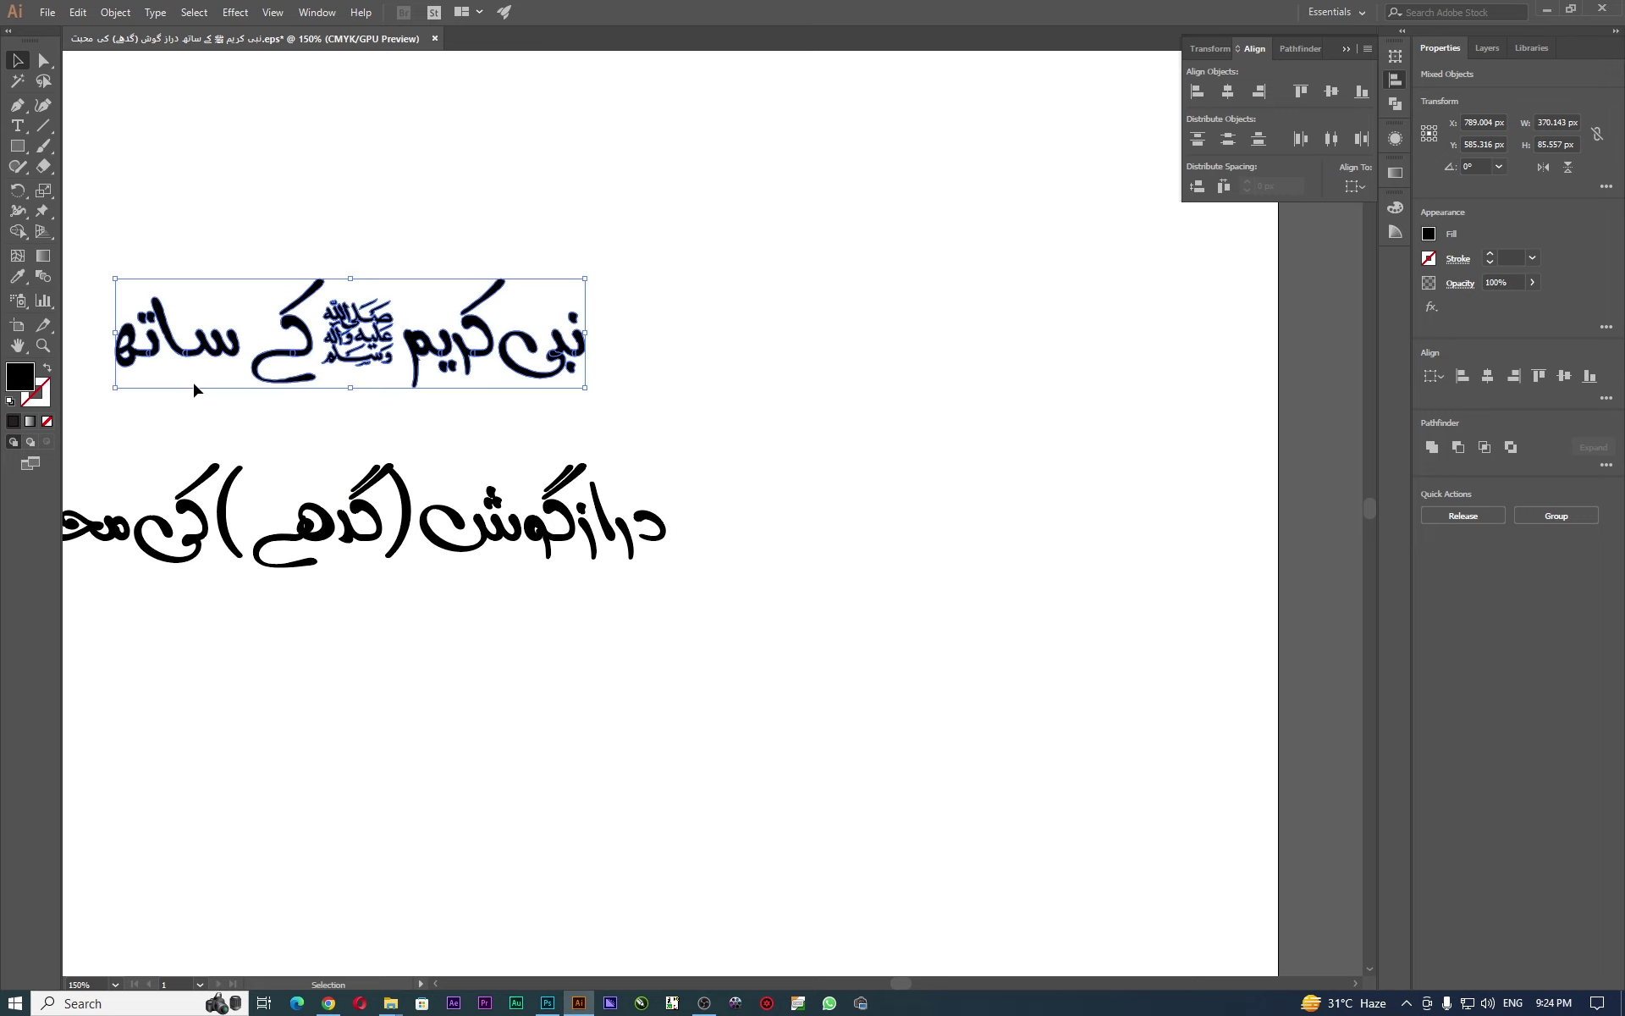
Centre the remaining calligraphy as a second line beneath the first.
left_click_drag(172, 413, 542, 451)
left_click(316, 450)
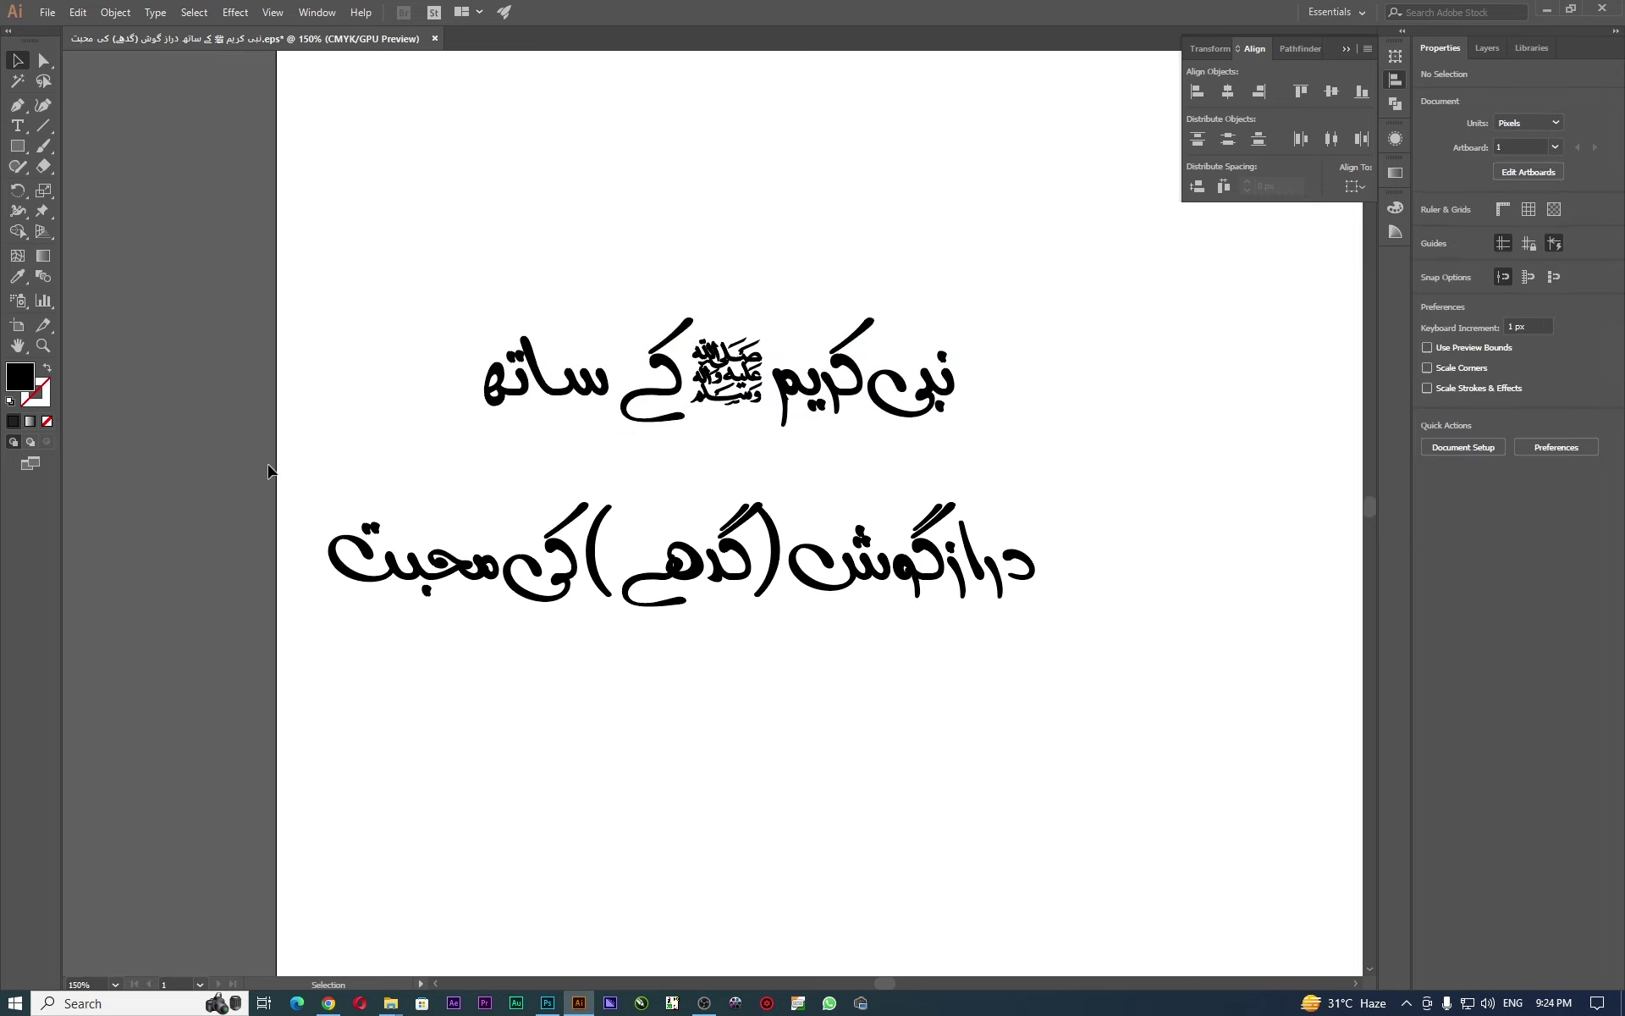
left_click_drag(1116, 721, 1116, 721)
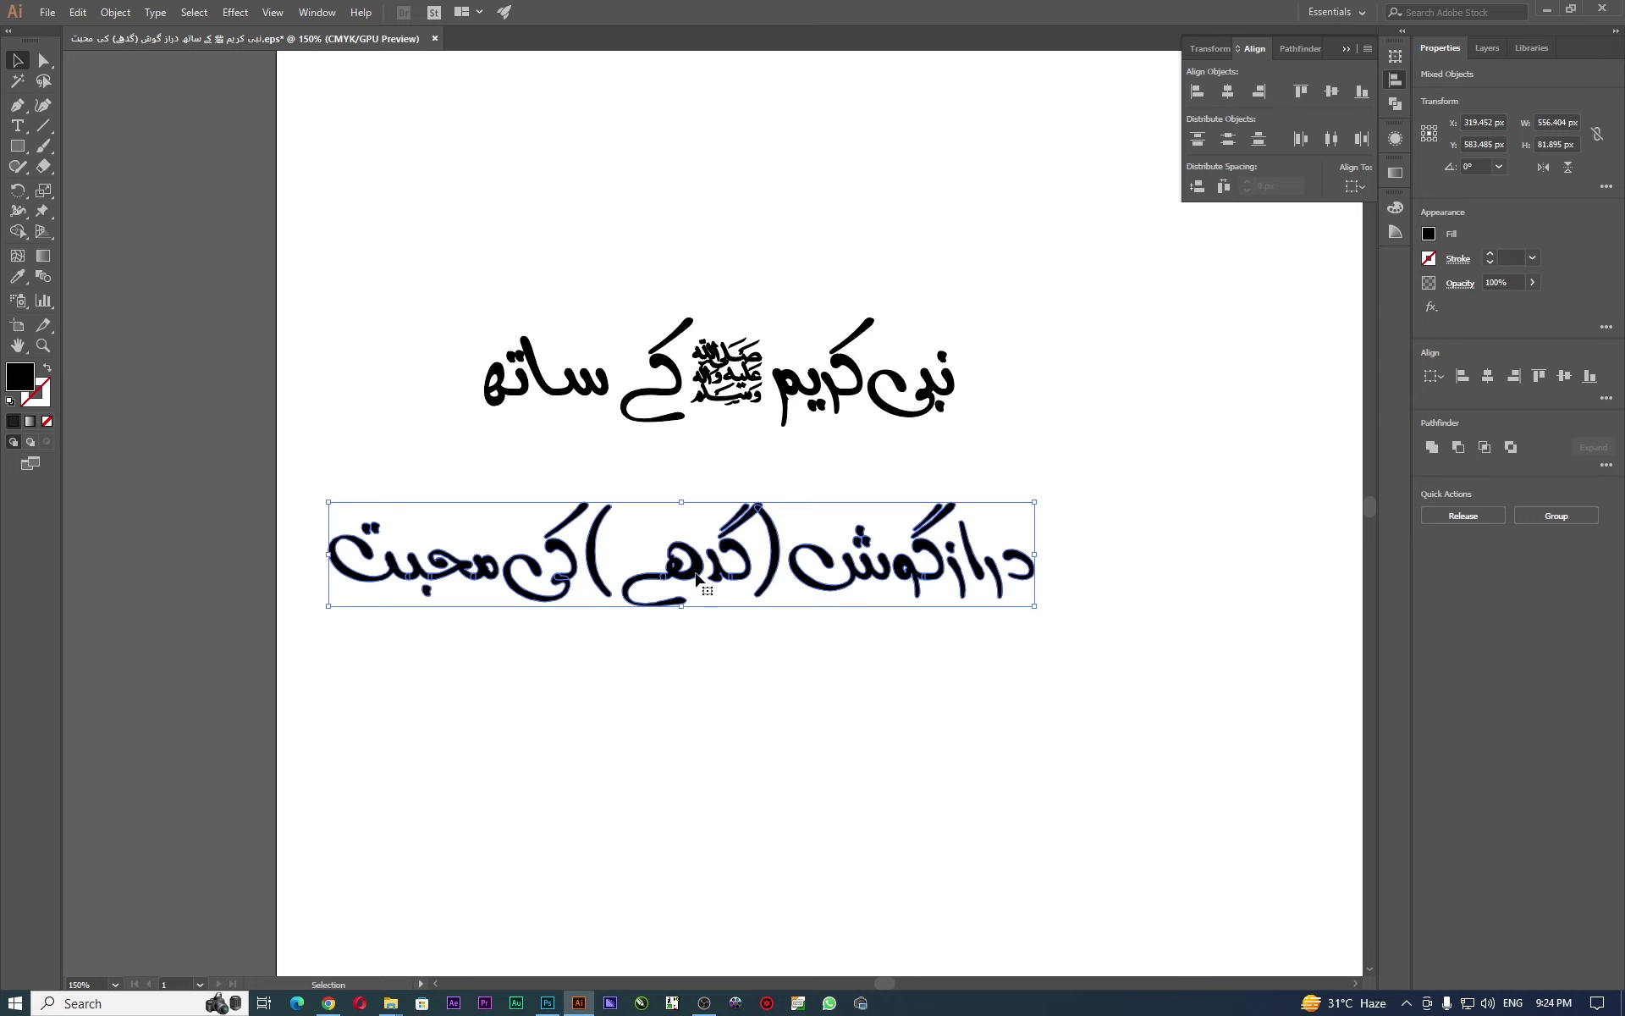
left_click_drag(695, 577, 735, 559)
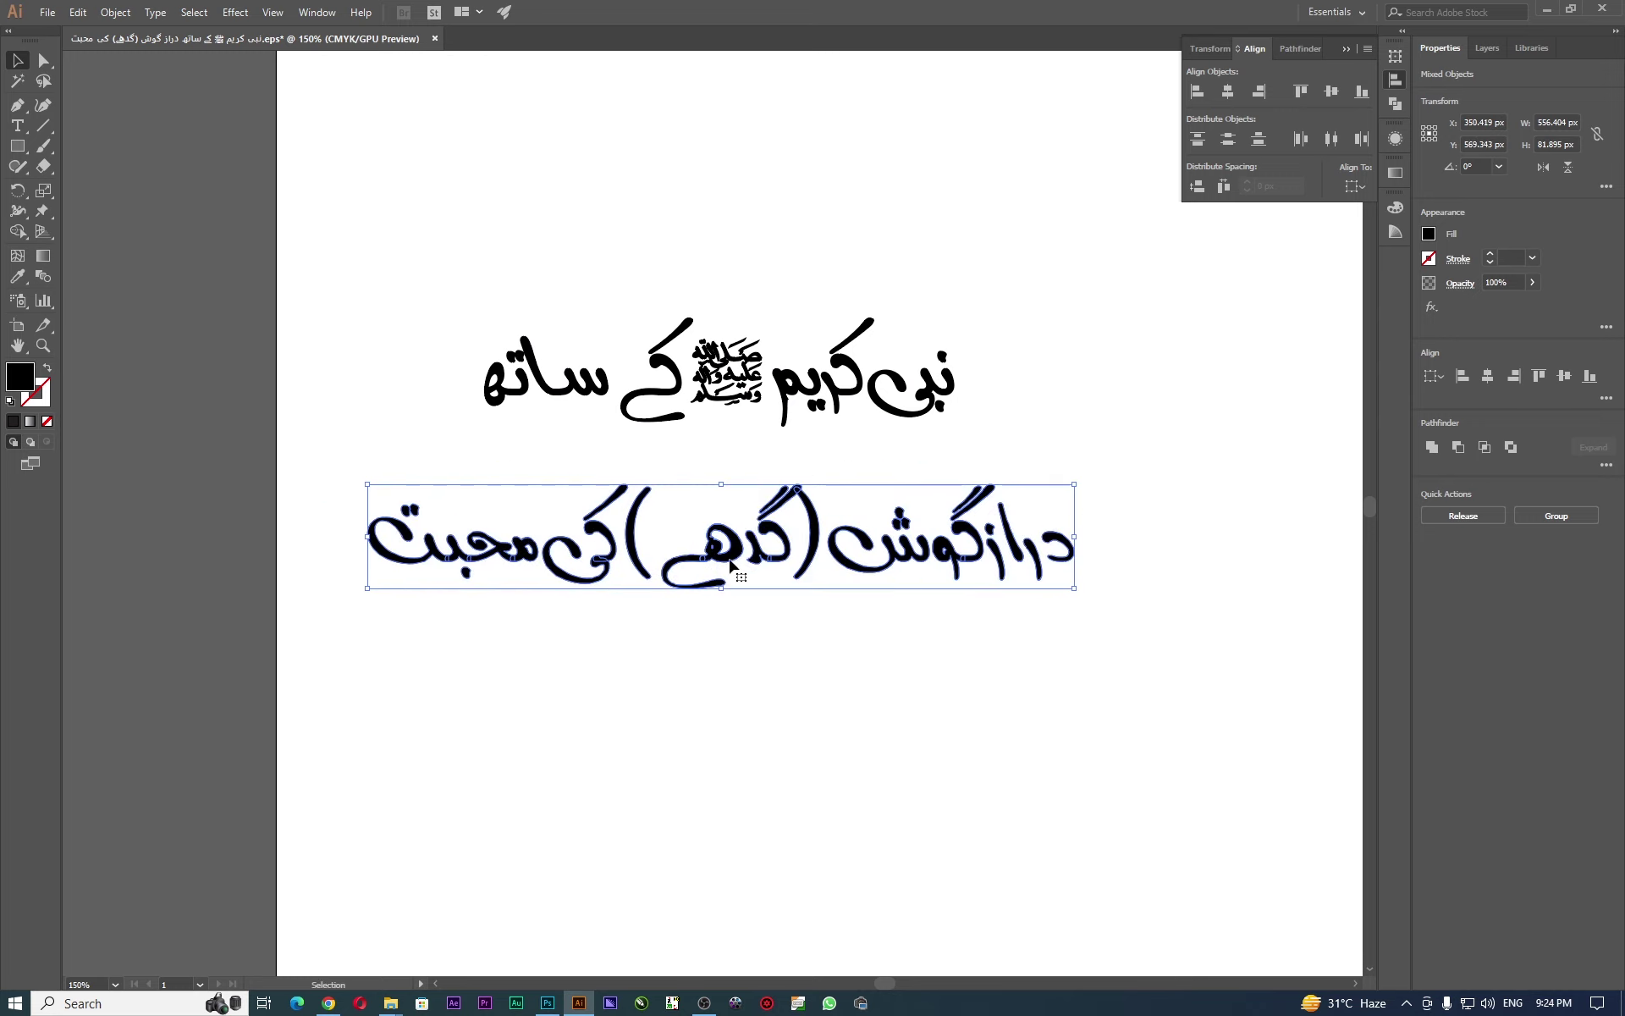
left_click(703, 687)
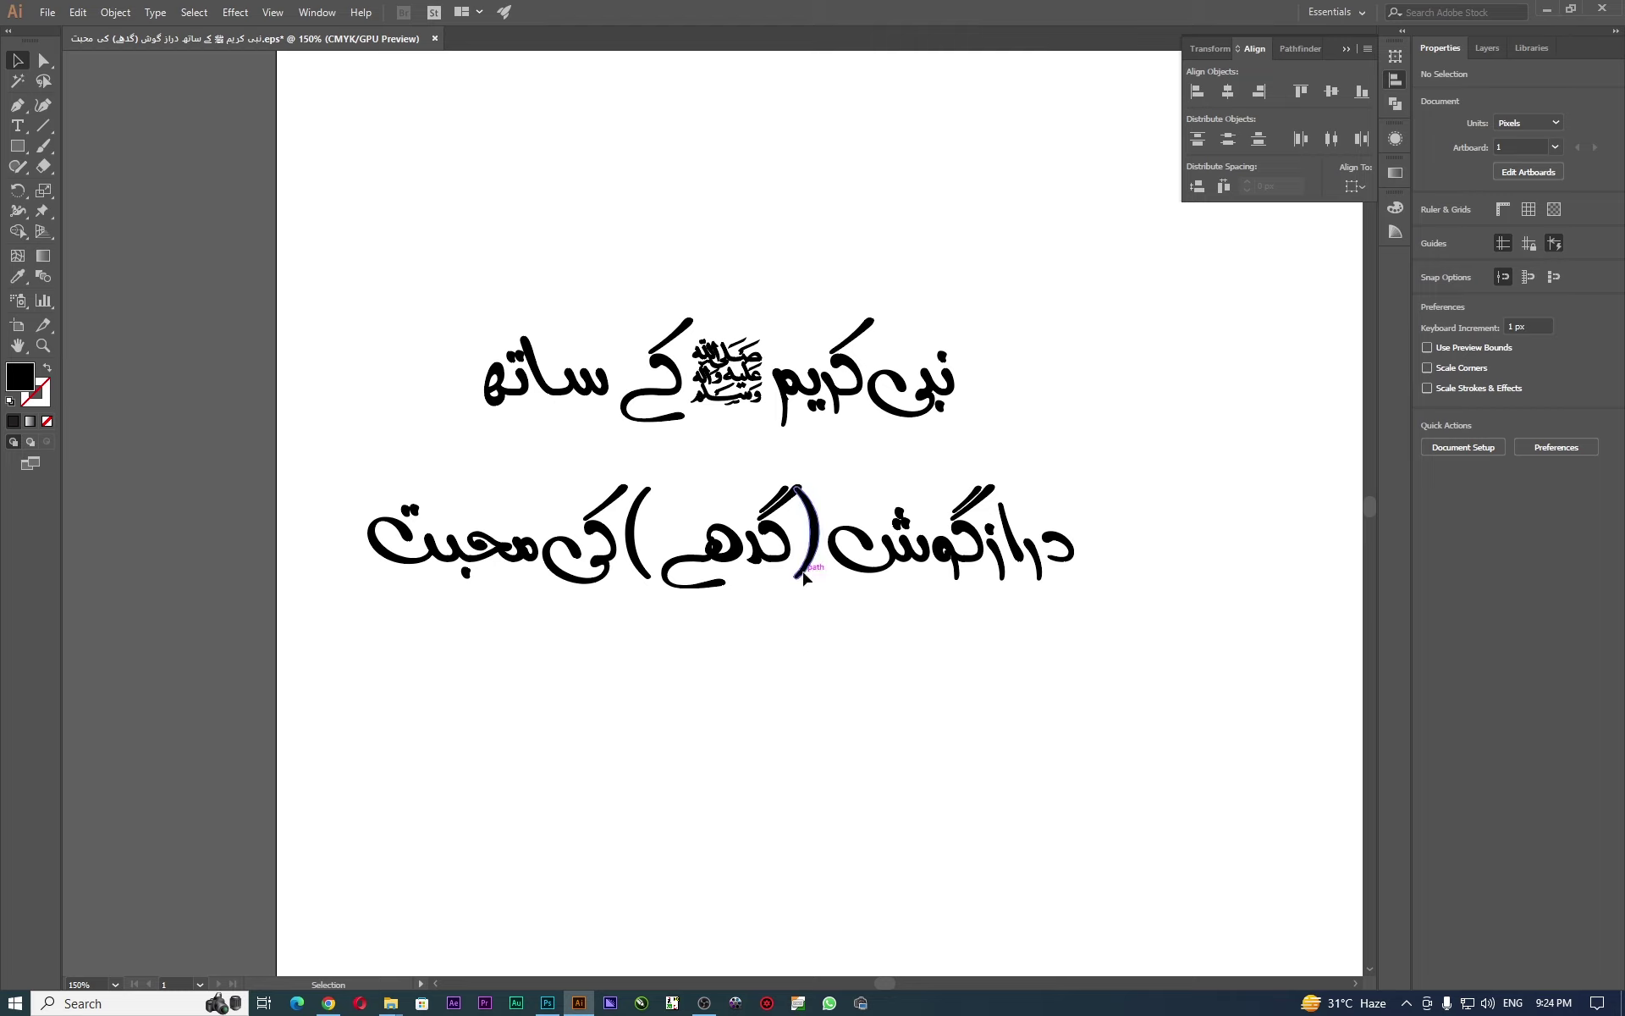
Nudge the word گدھے slightly left inside its brackets.
left_click(805, 579)
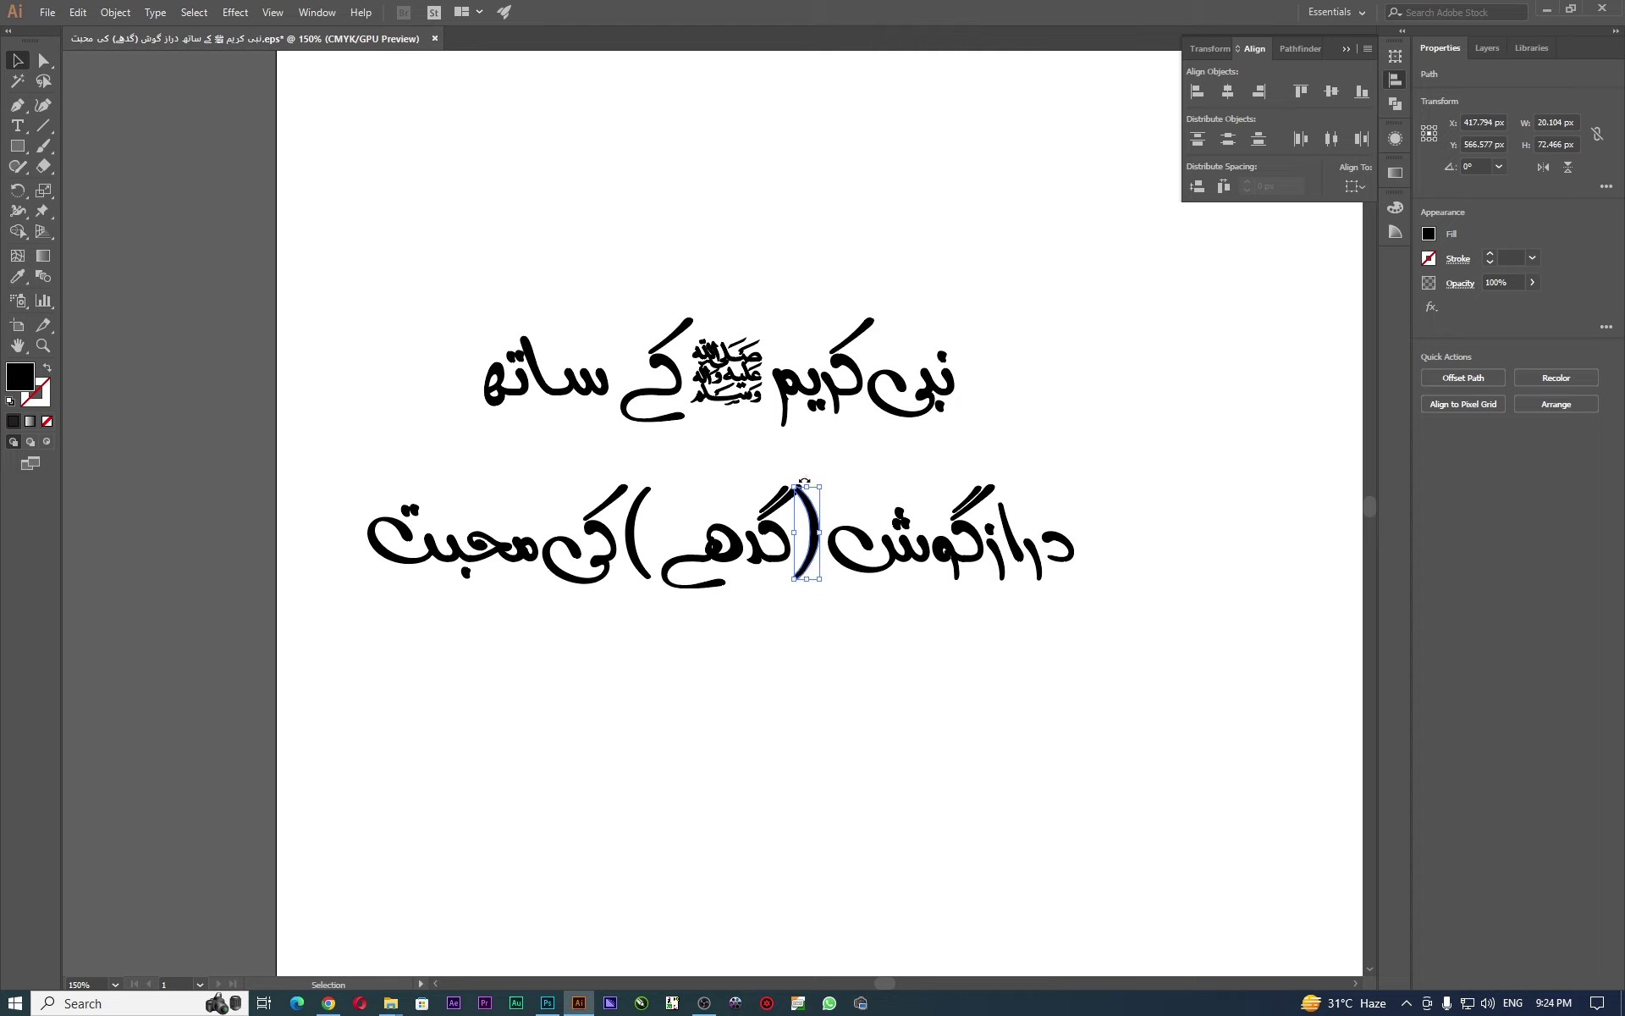
left_click(815, 474)
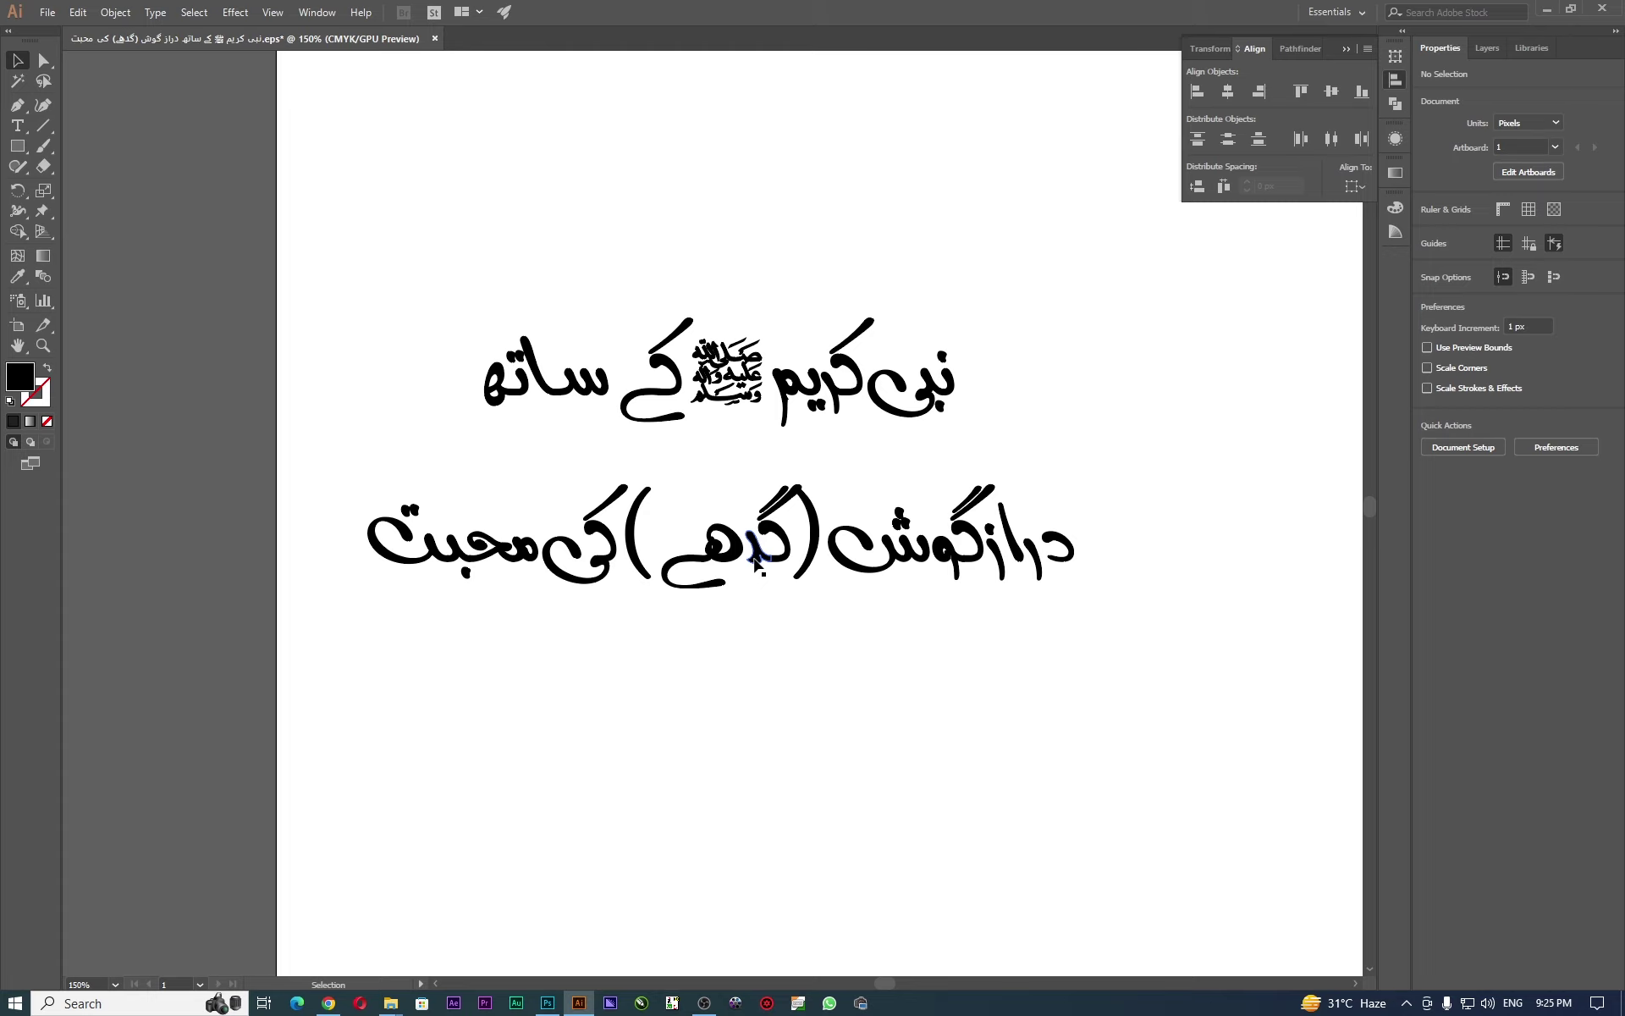
left_click_drag(623, 603, 813, 564)
left_click_drag(813, 565, 813, 564)
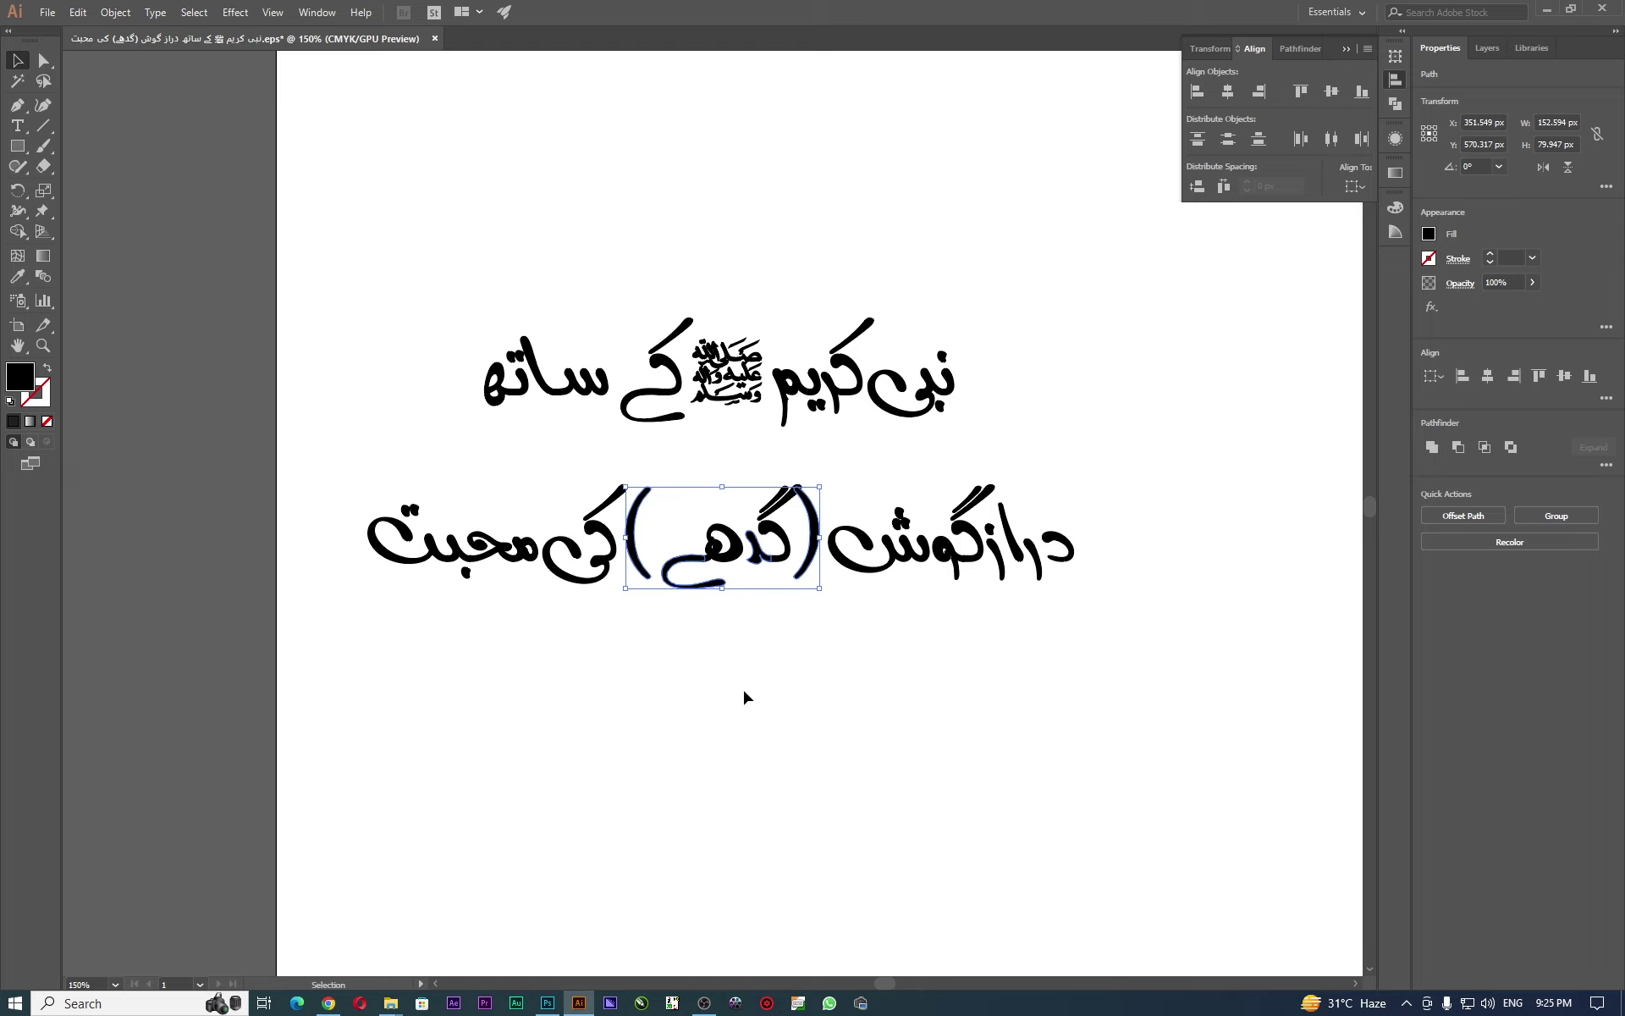
left_click(646, 684)
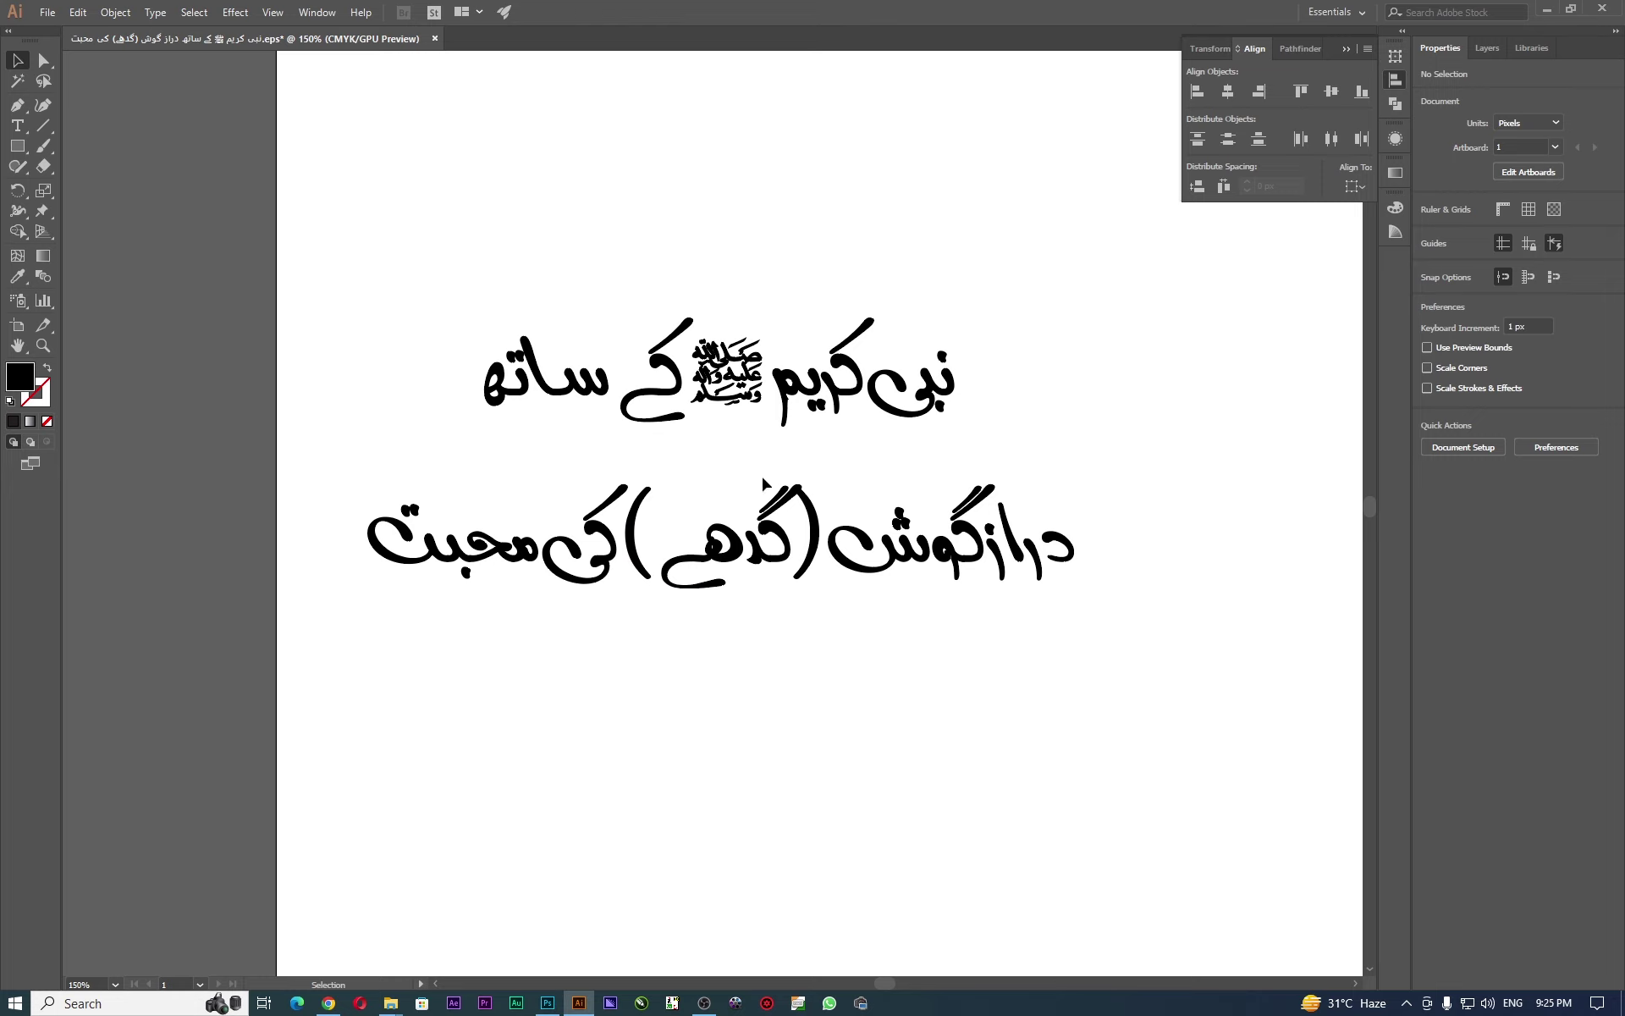
left_click_drag(763, 479, 779, 567)
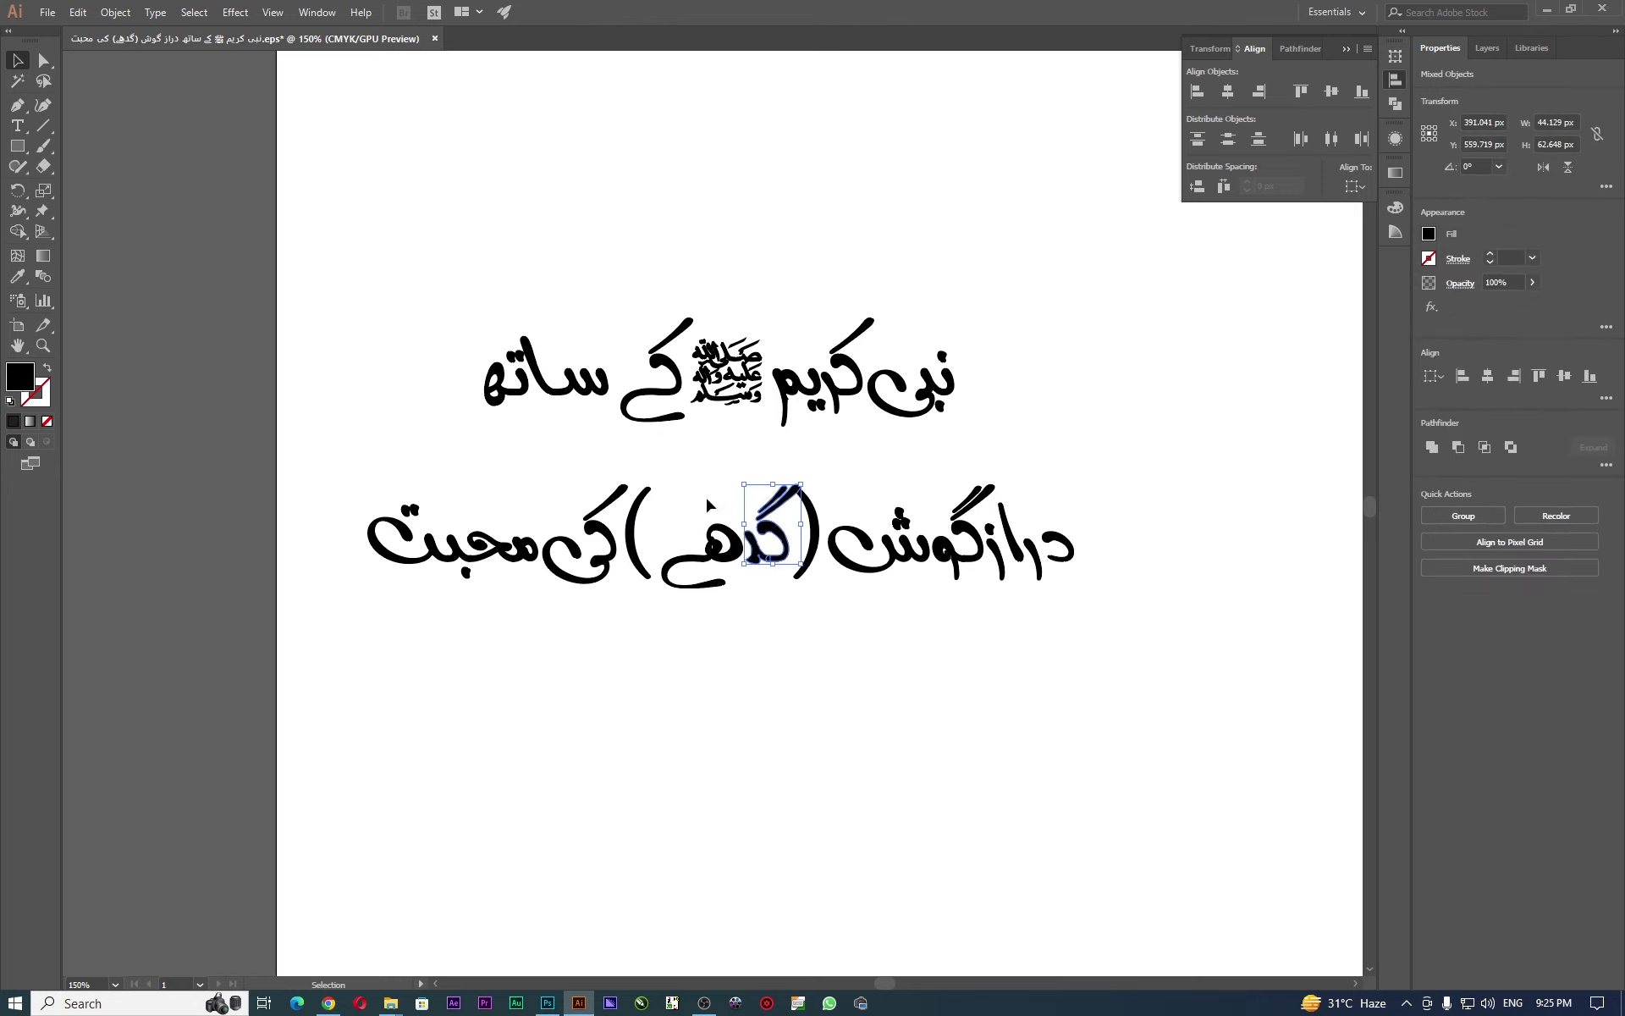
left_click_drag(681, 491, 780, 608)
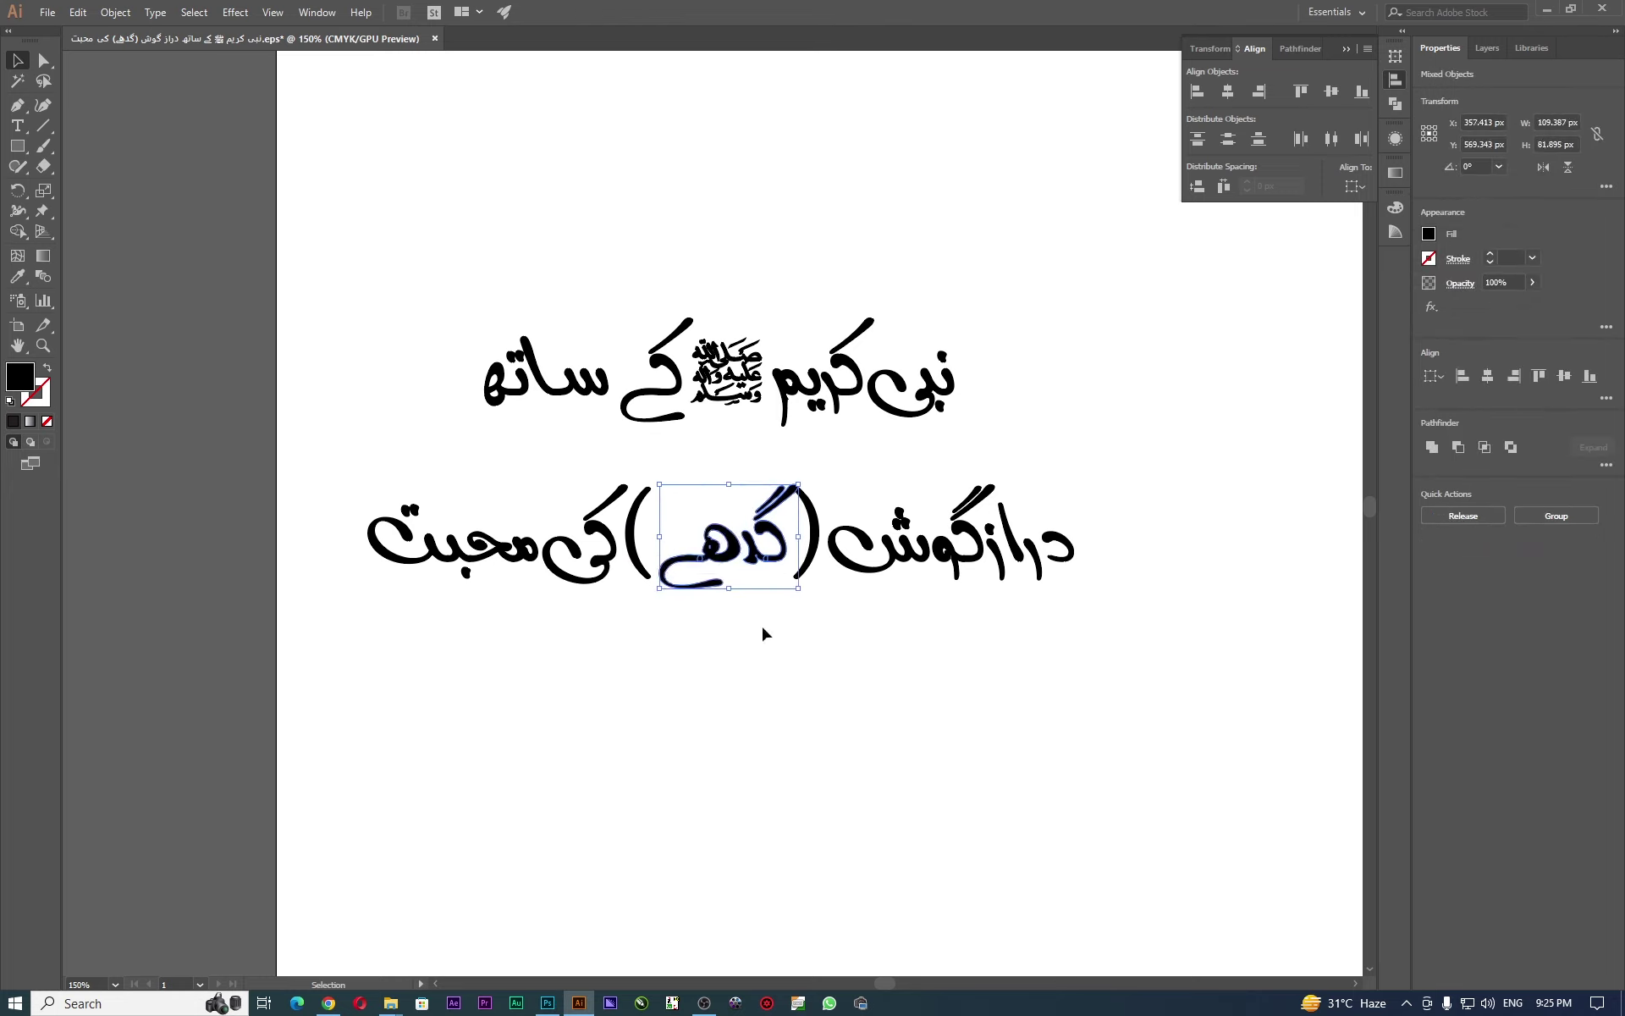
key("Left")
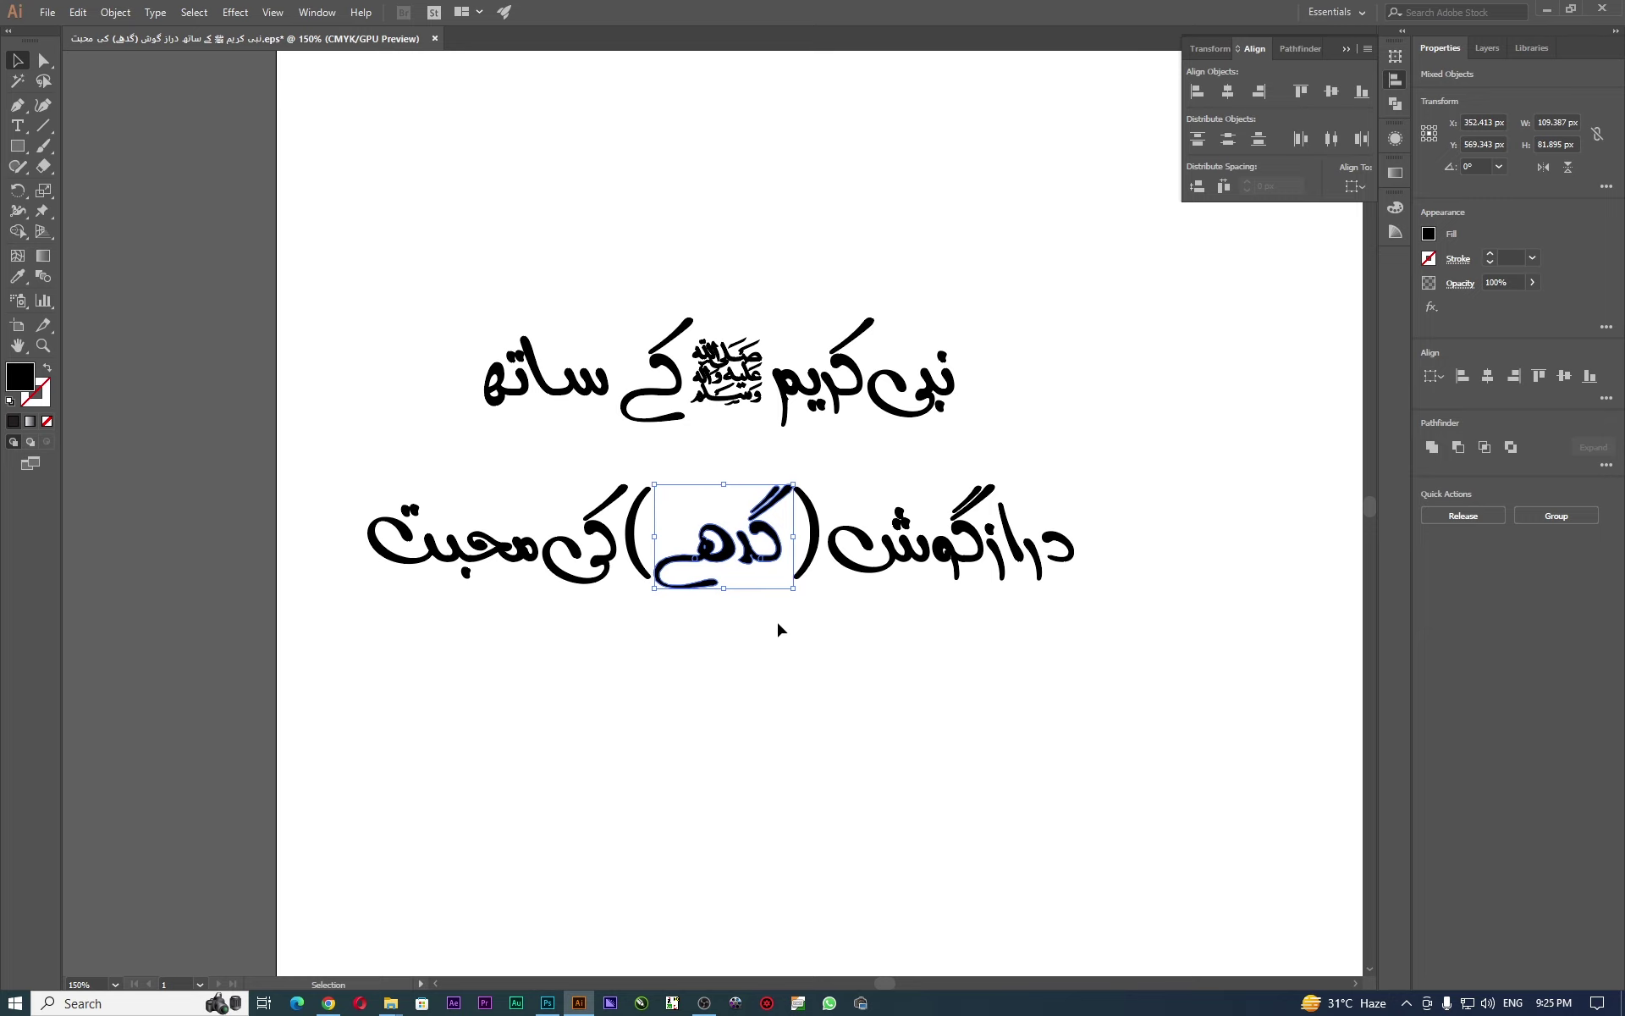
left_click(810, 640)
left_click(812, 542)
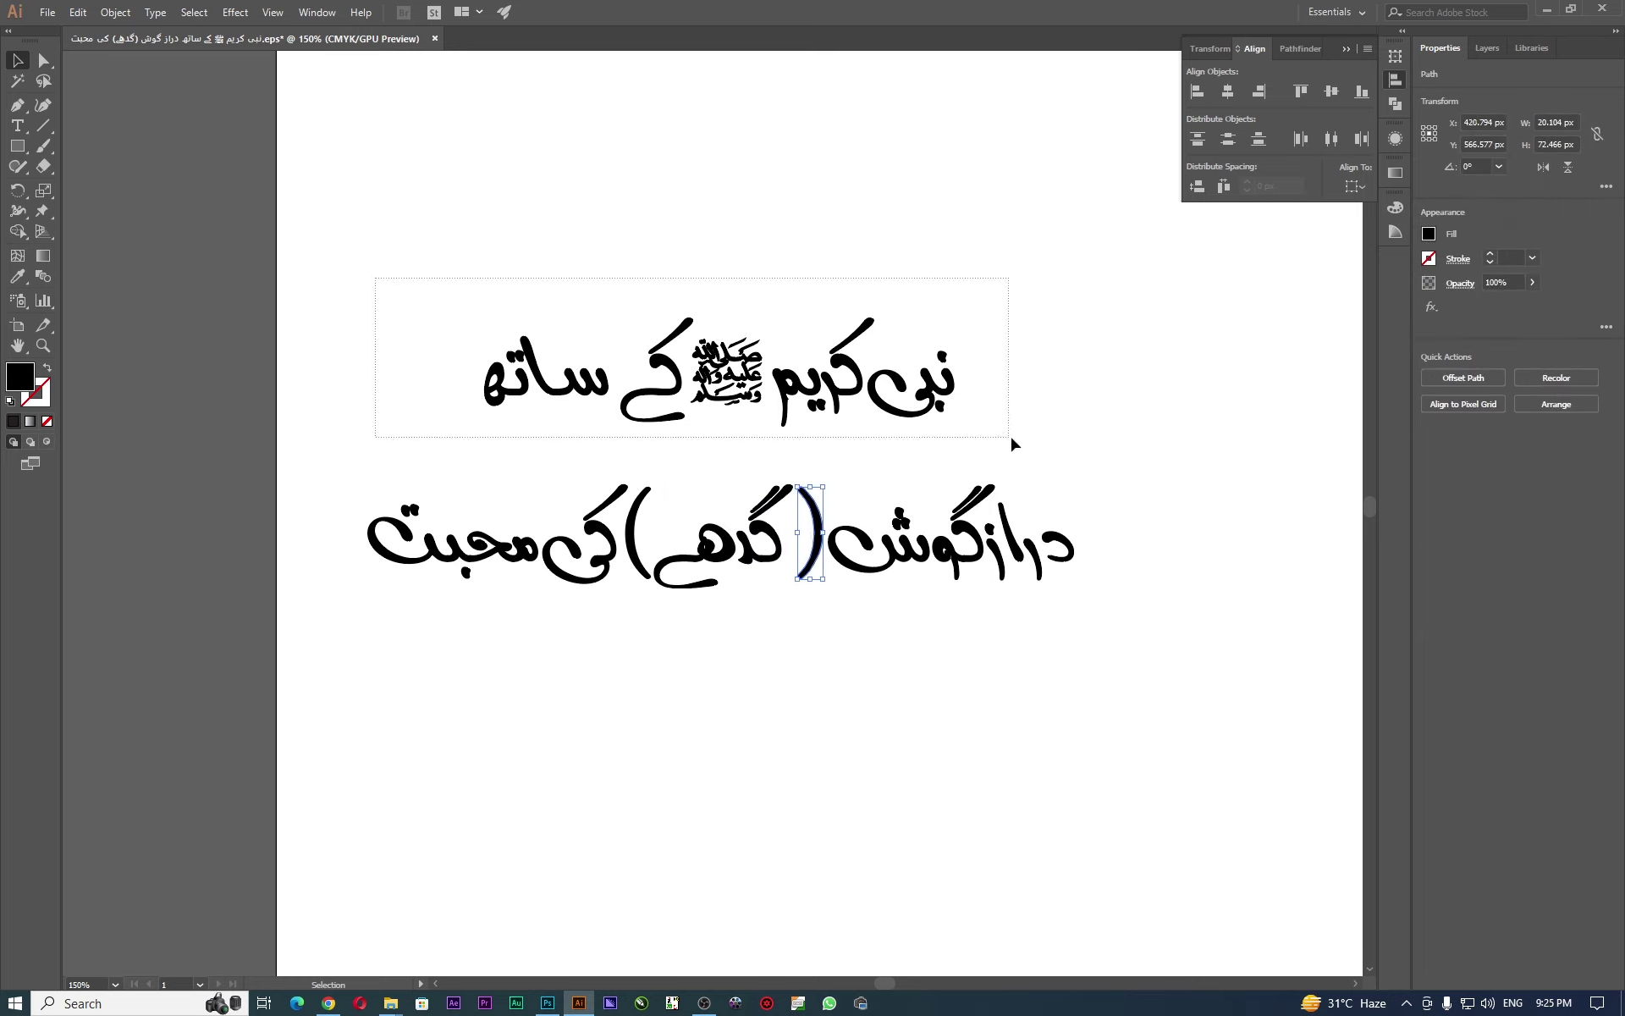
Enlarge the top Urdu line to about 524 × 121 px, matching the second line's width.
left_click_drag(365, 292, 1024, 442)
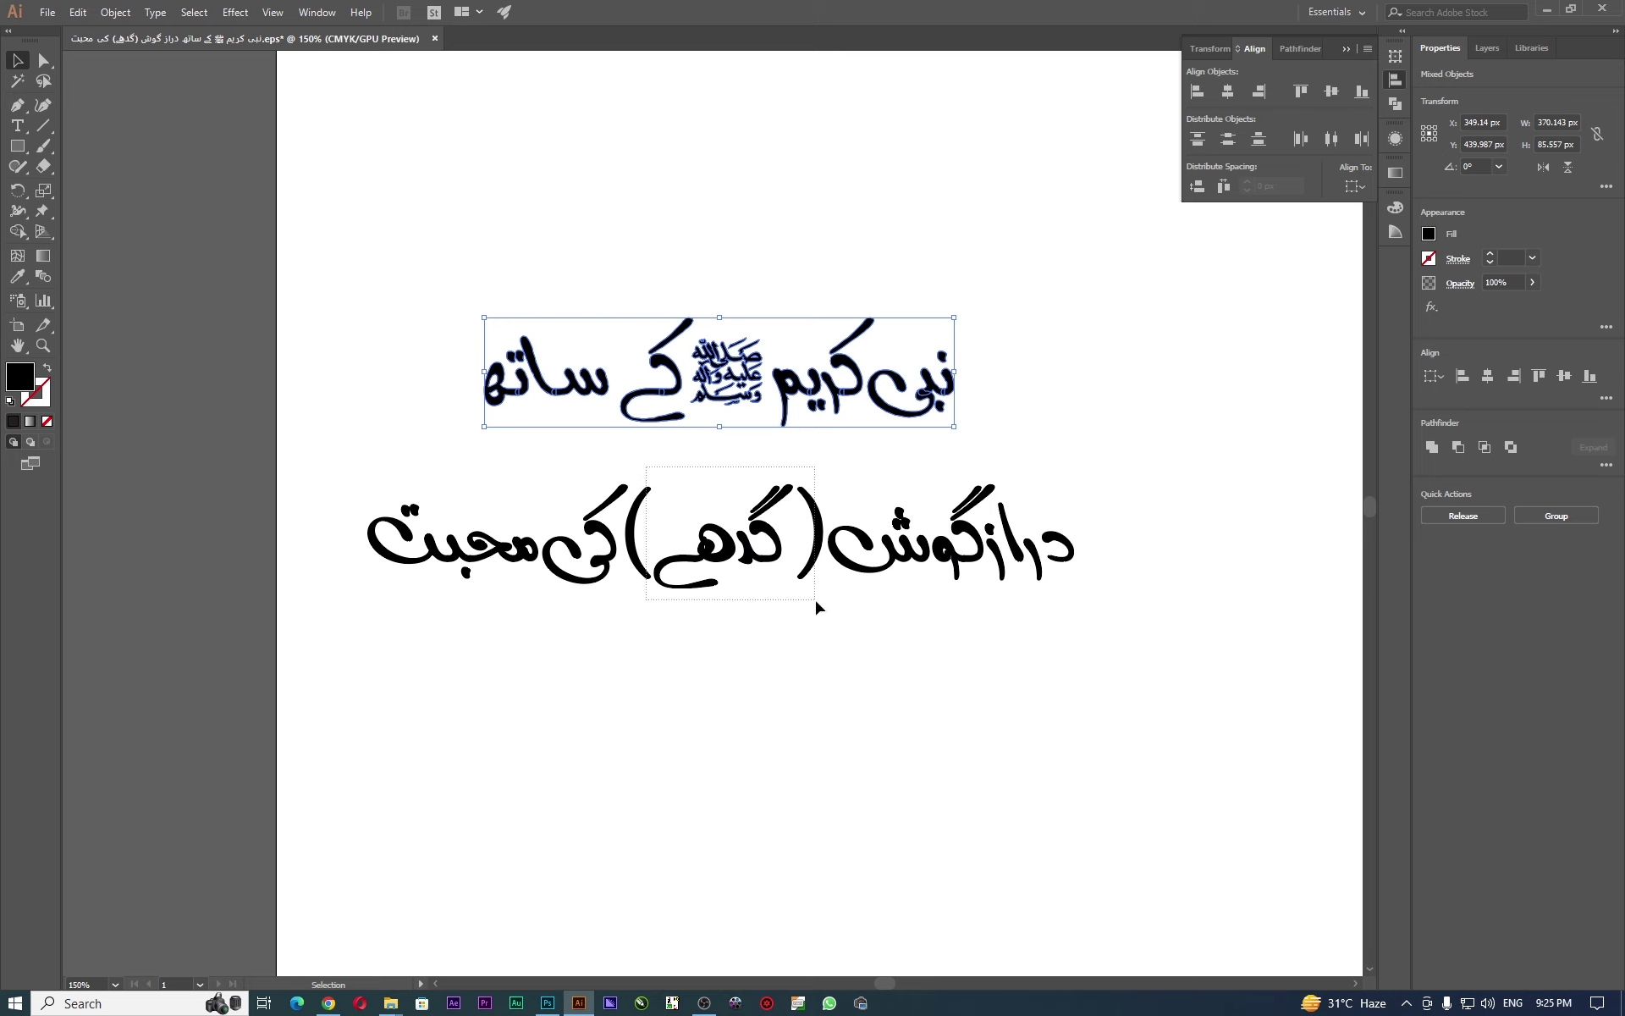
left_click_drag(648, 495, 828, 617)
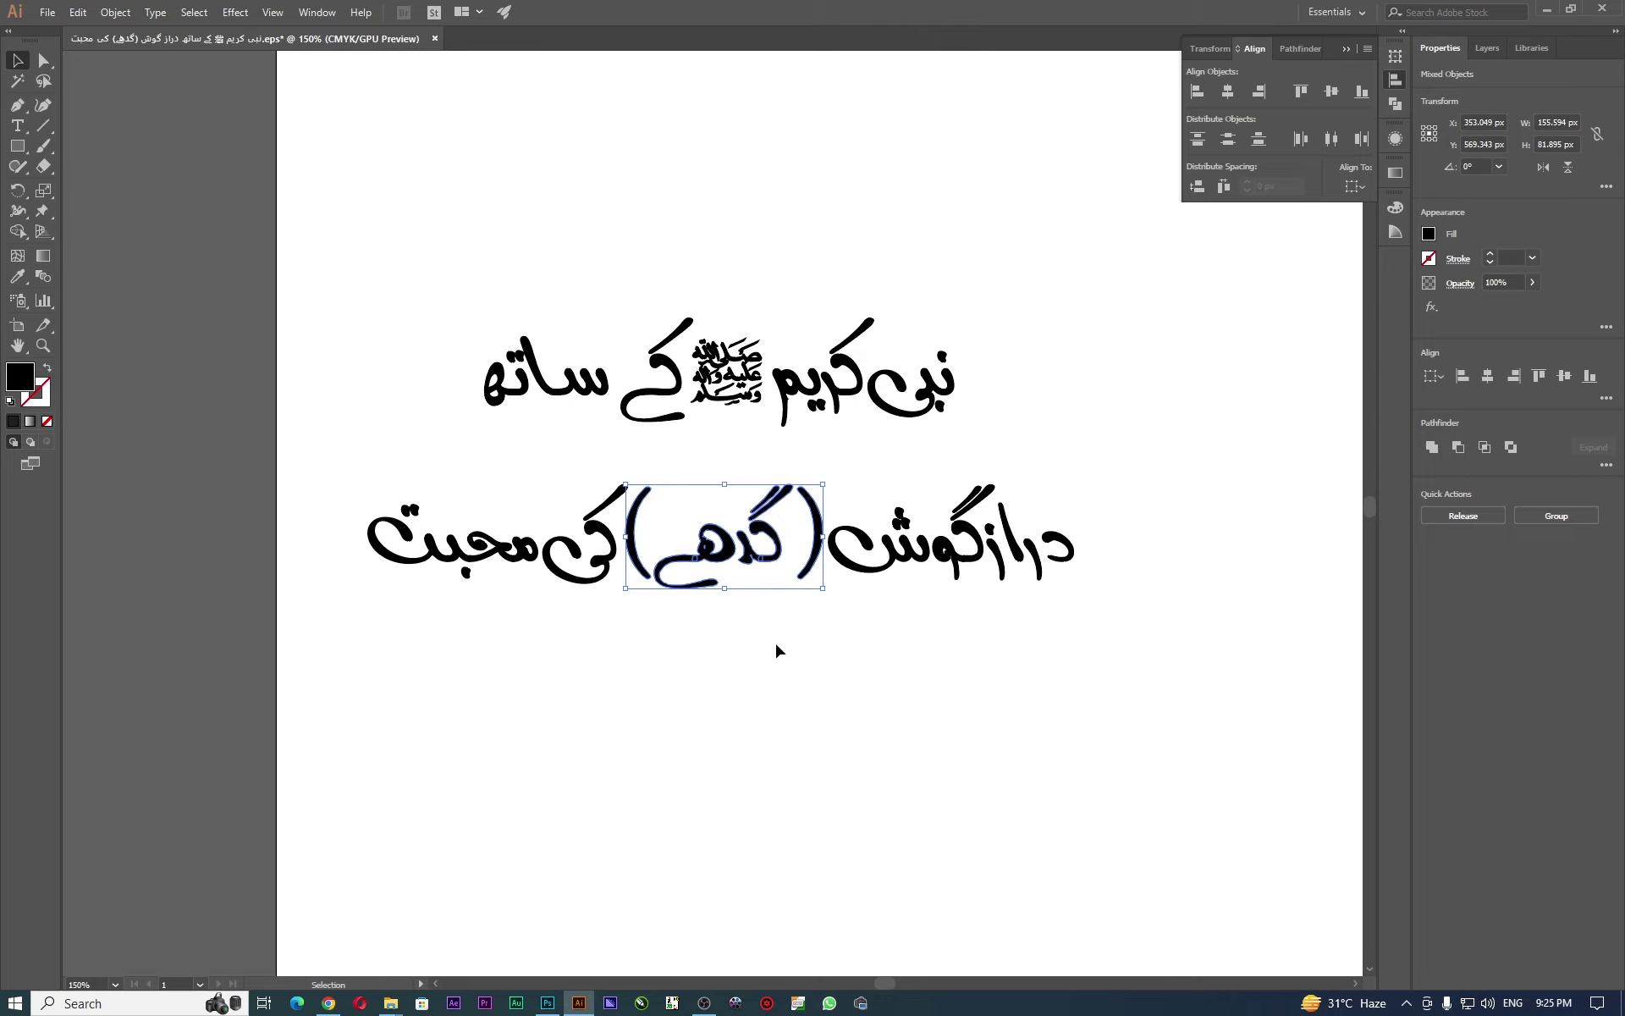
left_click_drag(472, 190, 1008, 437)
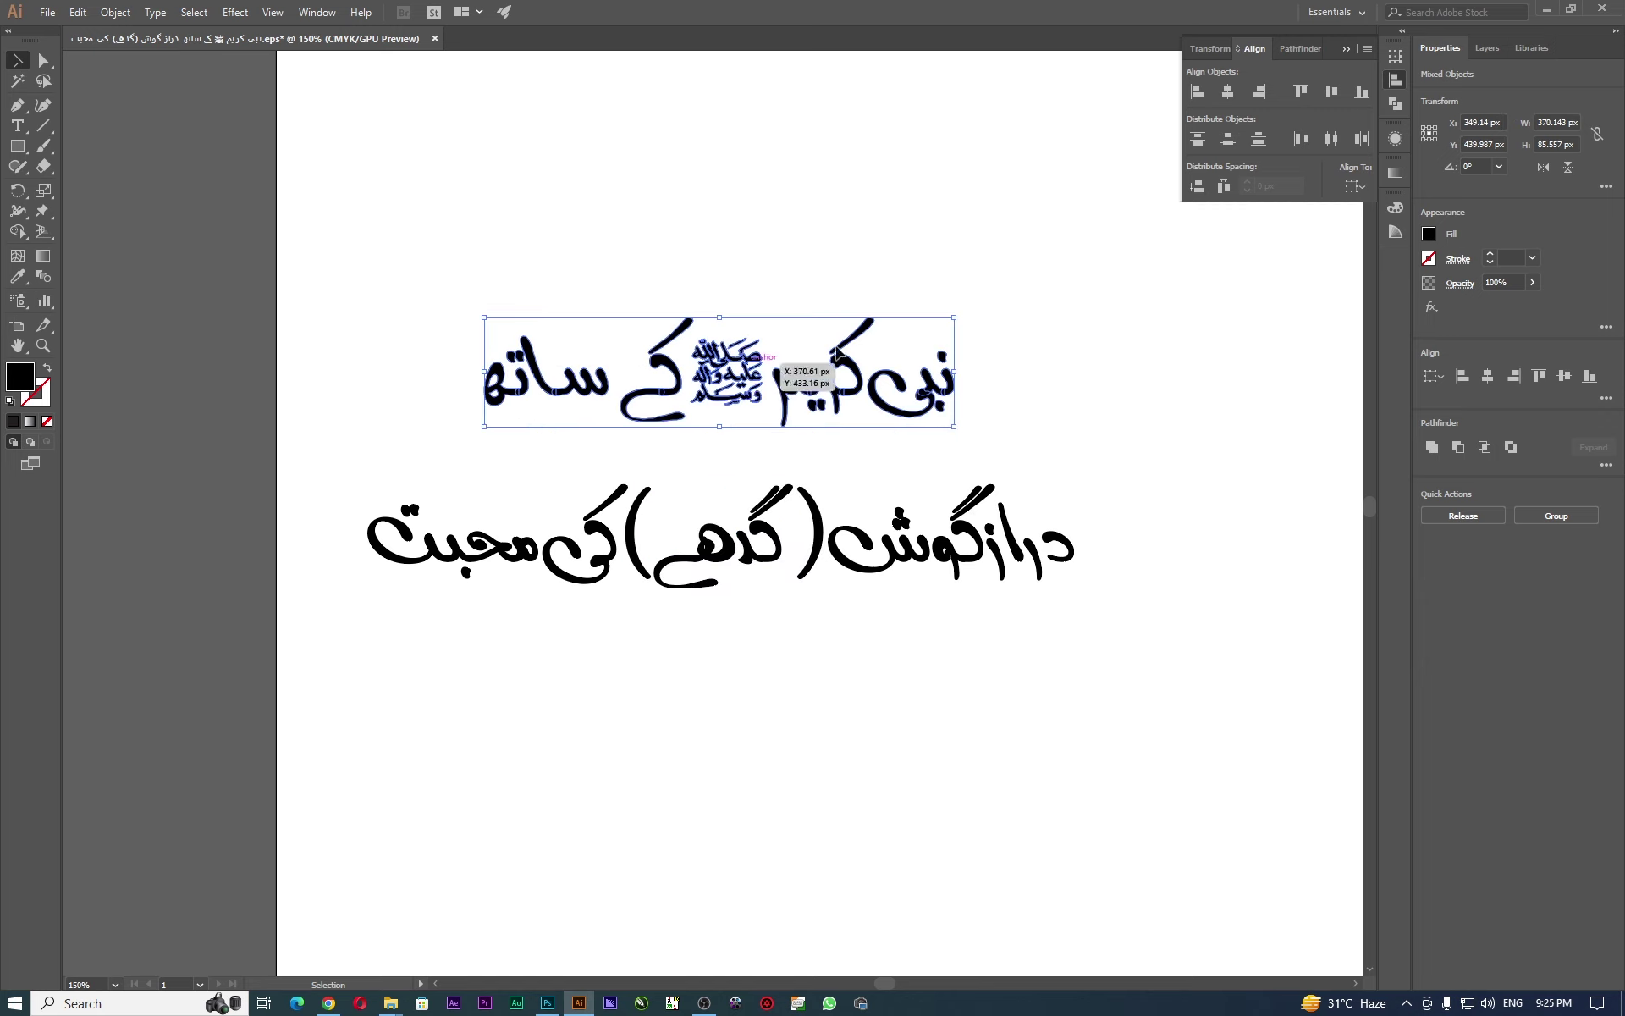
mouse_move(484, 424)
left_mouse_down()
mouse_move(388, 488)
mouse_move(1100, 612)
left_mouse_up()
Nudge the bottom Urdu line up slightly.
left_click(442, 729)
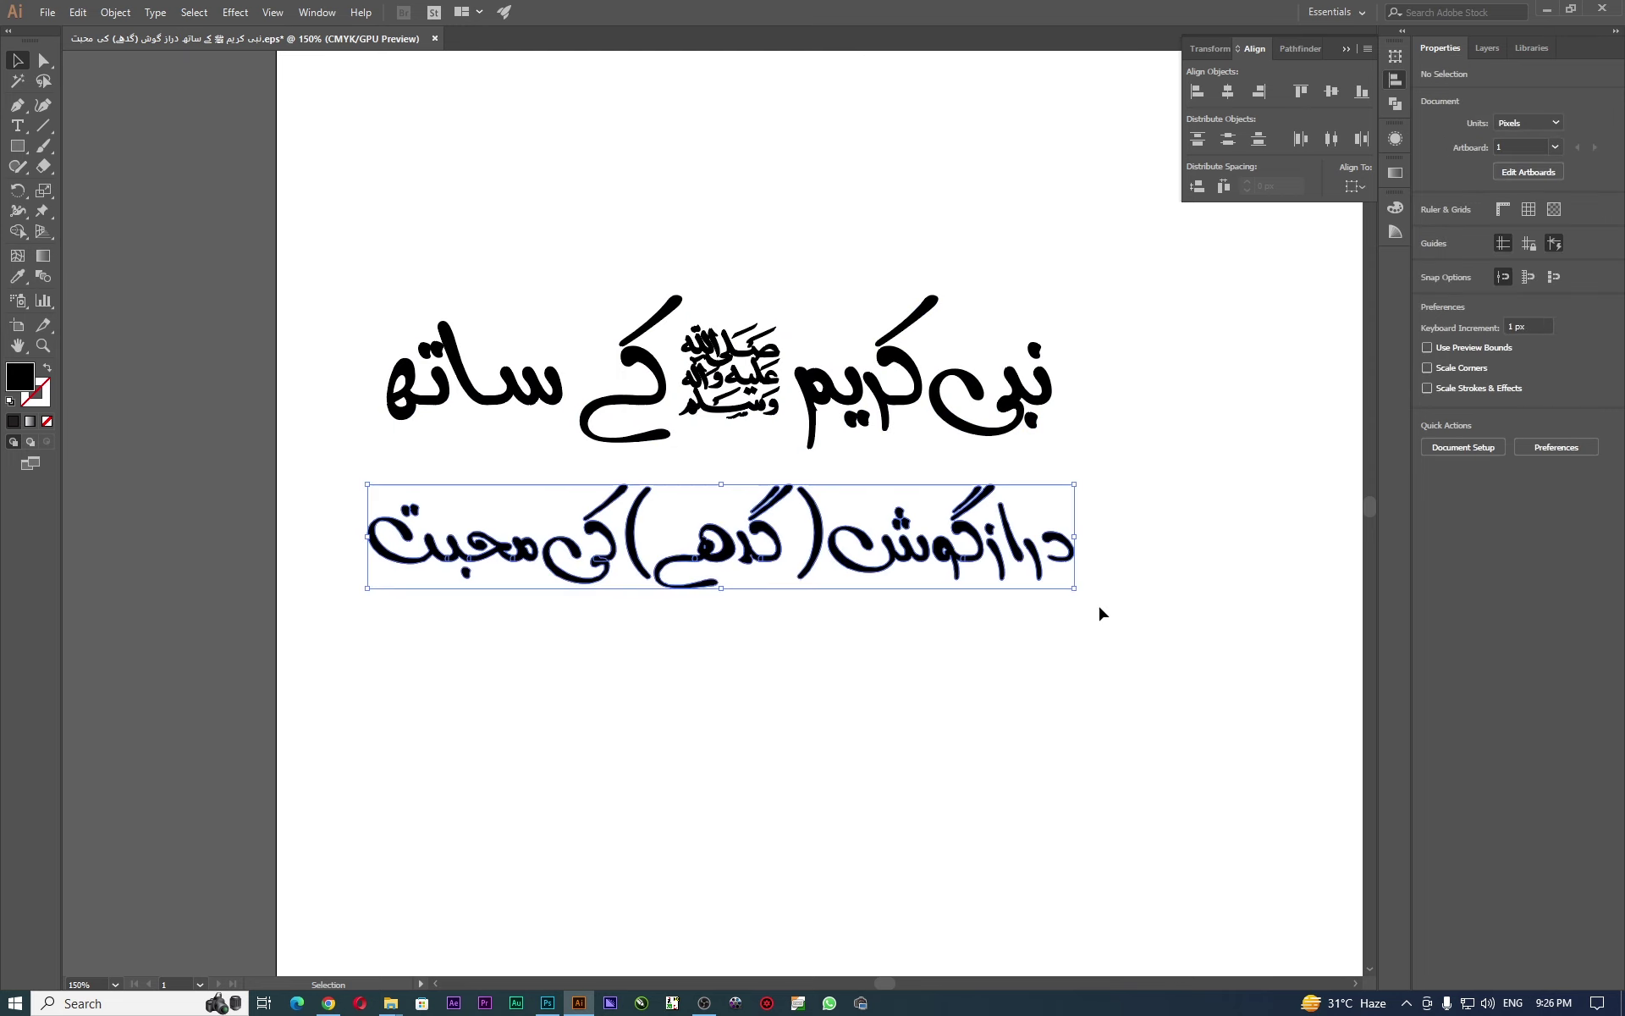
key("Up")
key("Up")
key("Up")
key("Up")
key("Up")
key("Up")
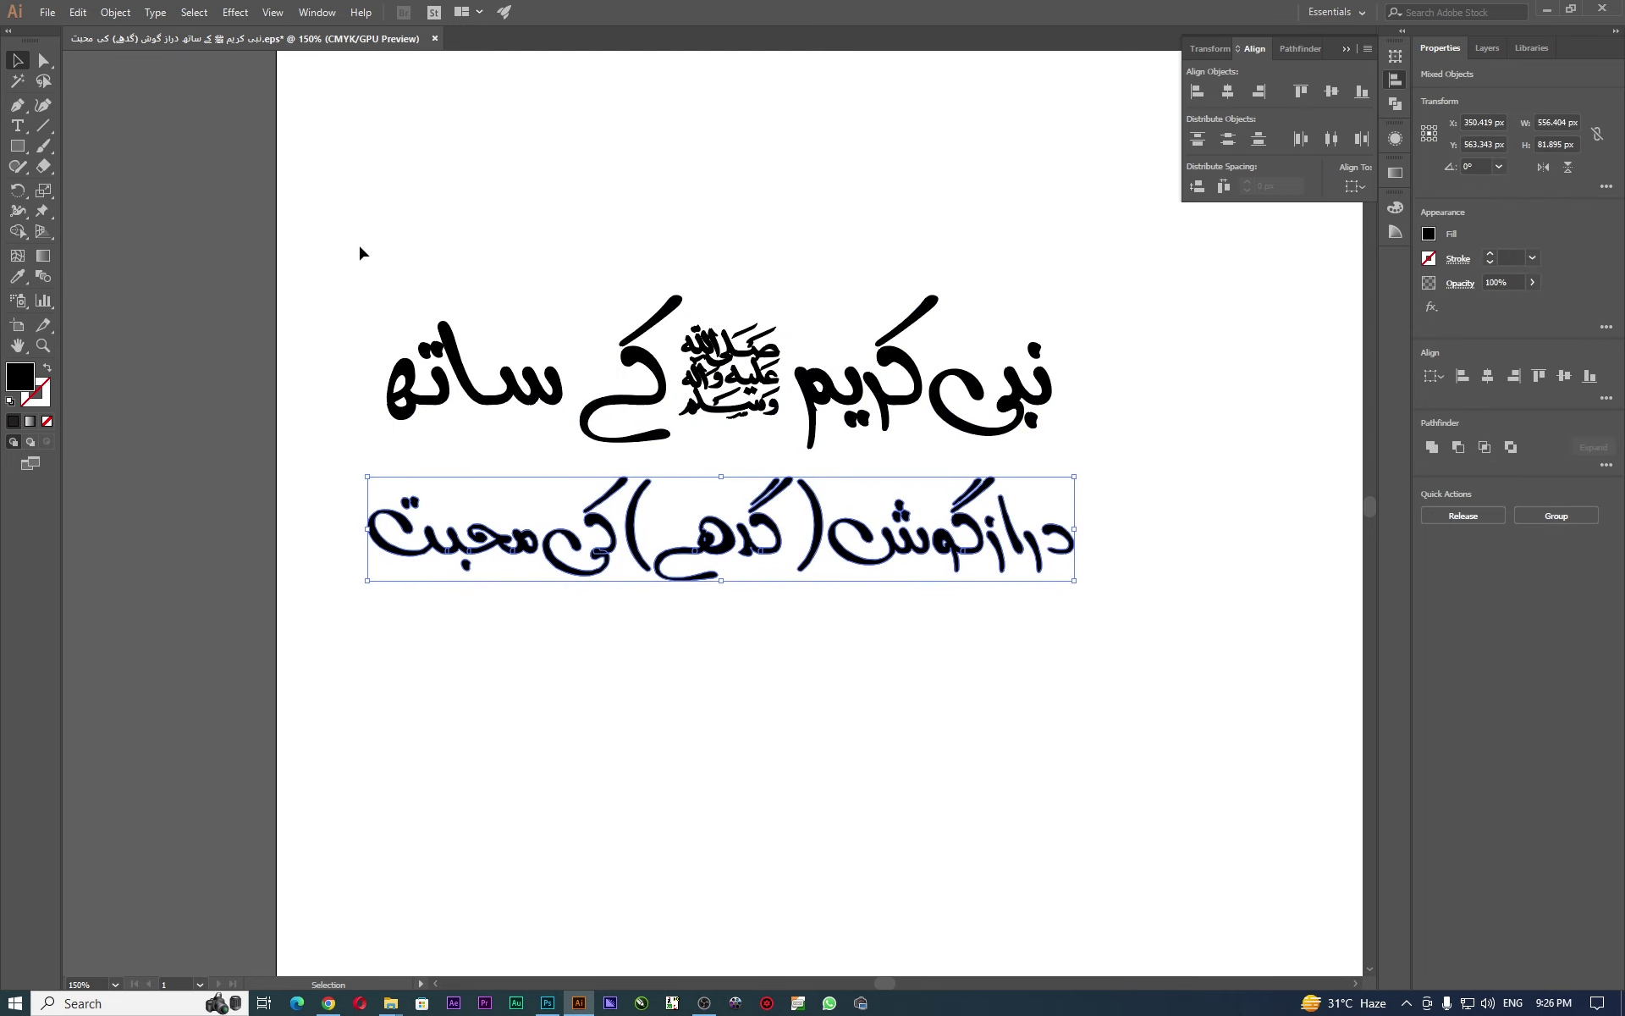
left_click_drag(360, 252, 1099, 447)
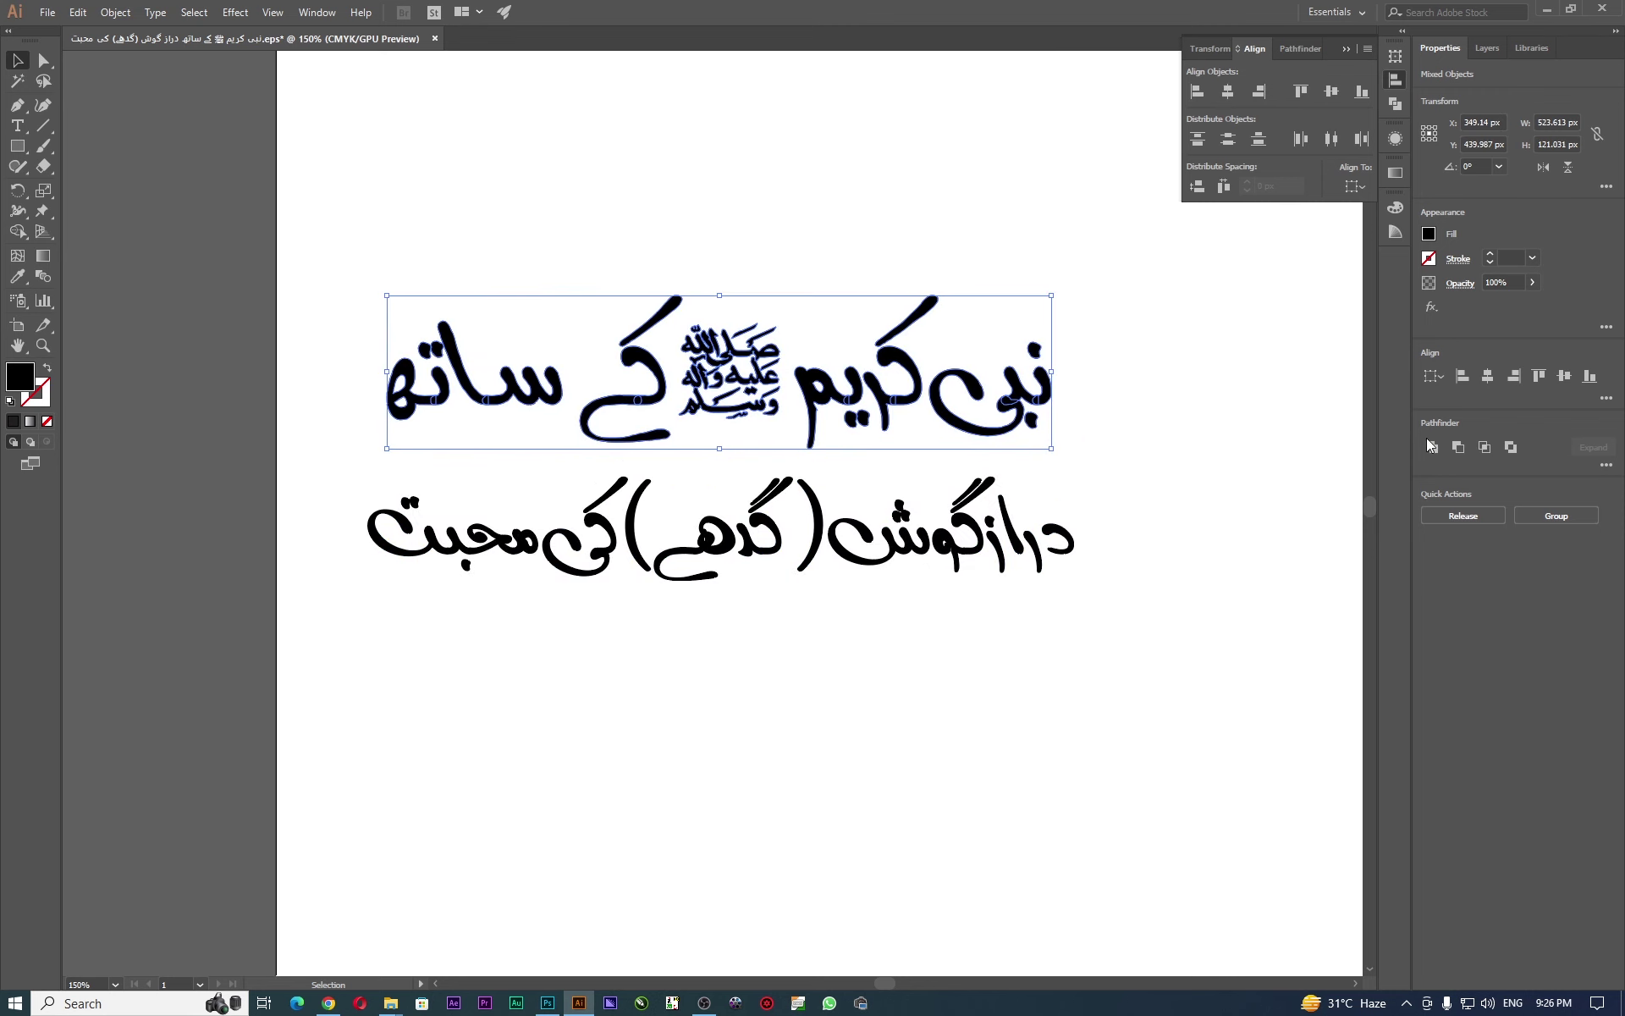
left_click(1556, 516)
left_click(1168, 624)
Group the lower calligraphy line and nudge it up, centred under the upper line.
left_click_drag(1143, 489, 310, 661)
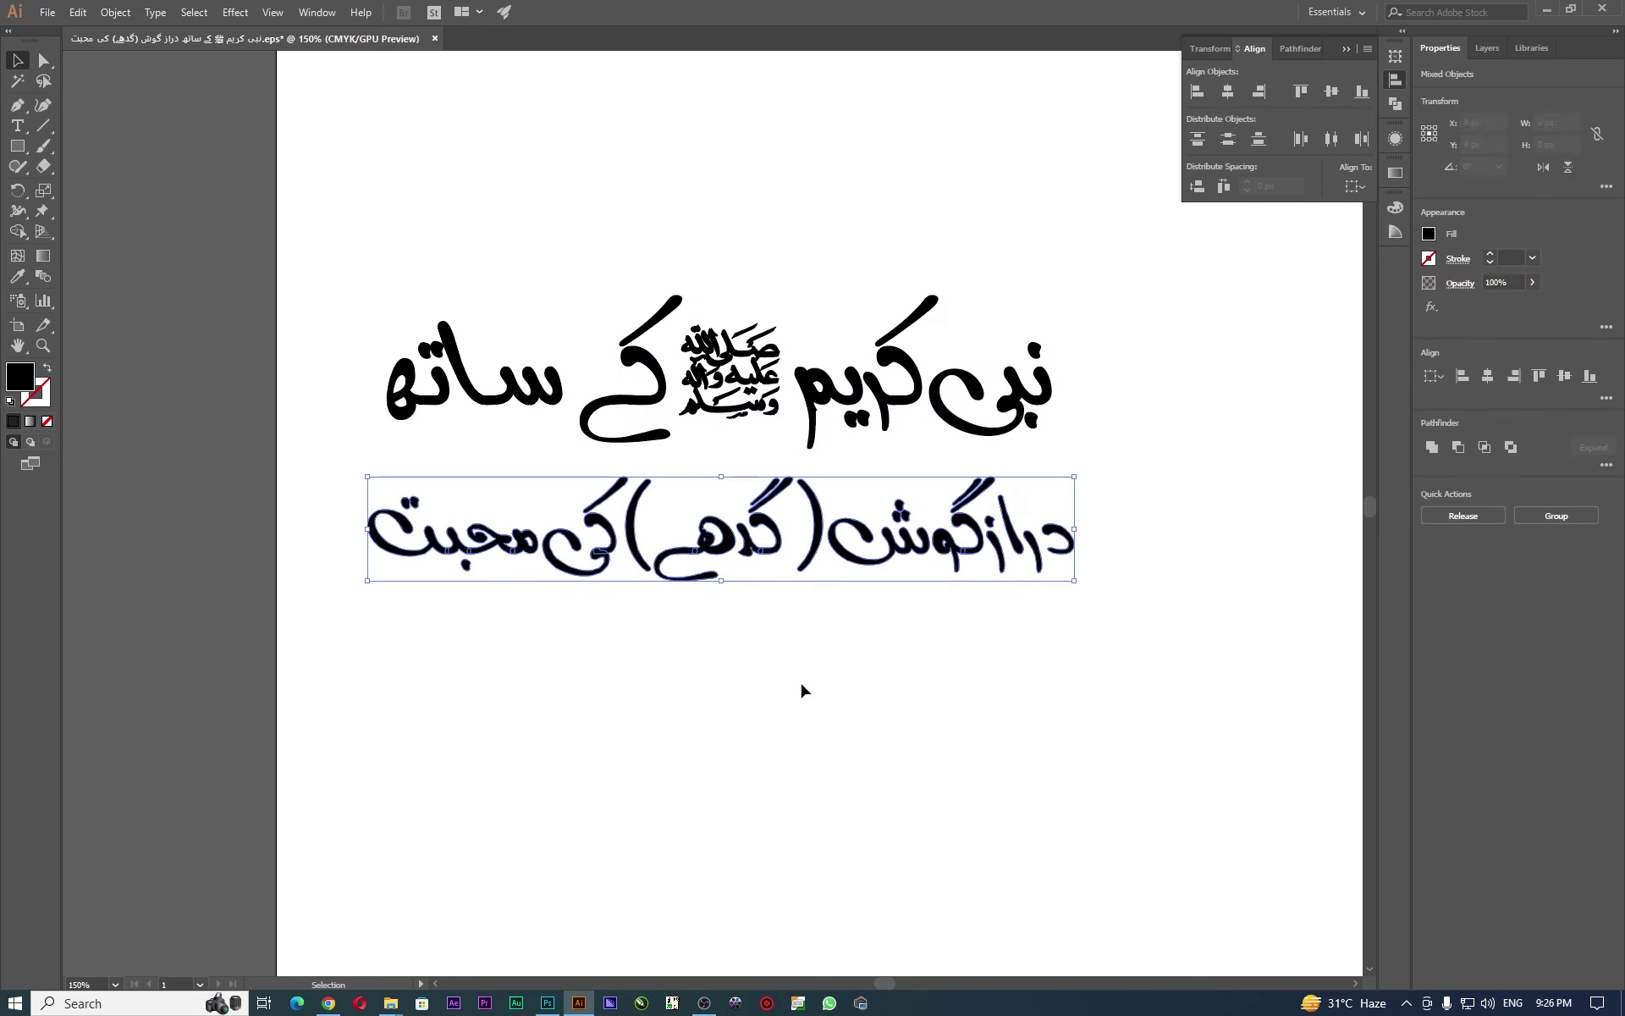
left_click(1534, 518)
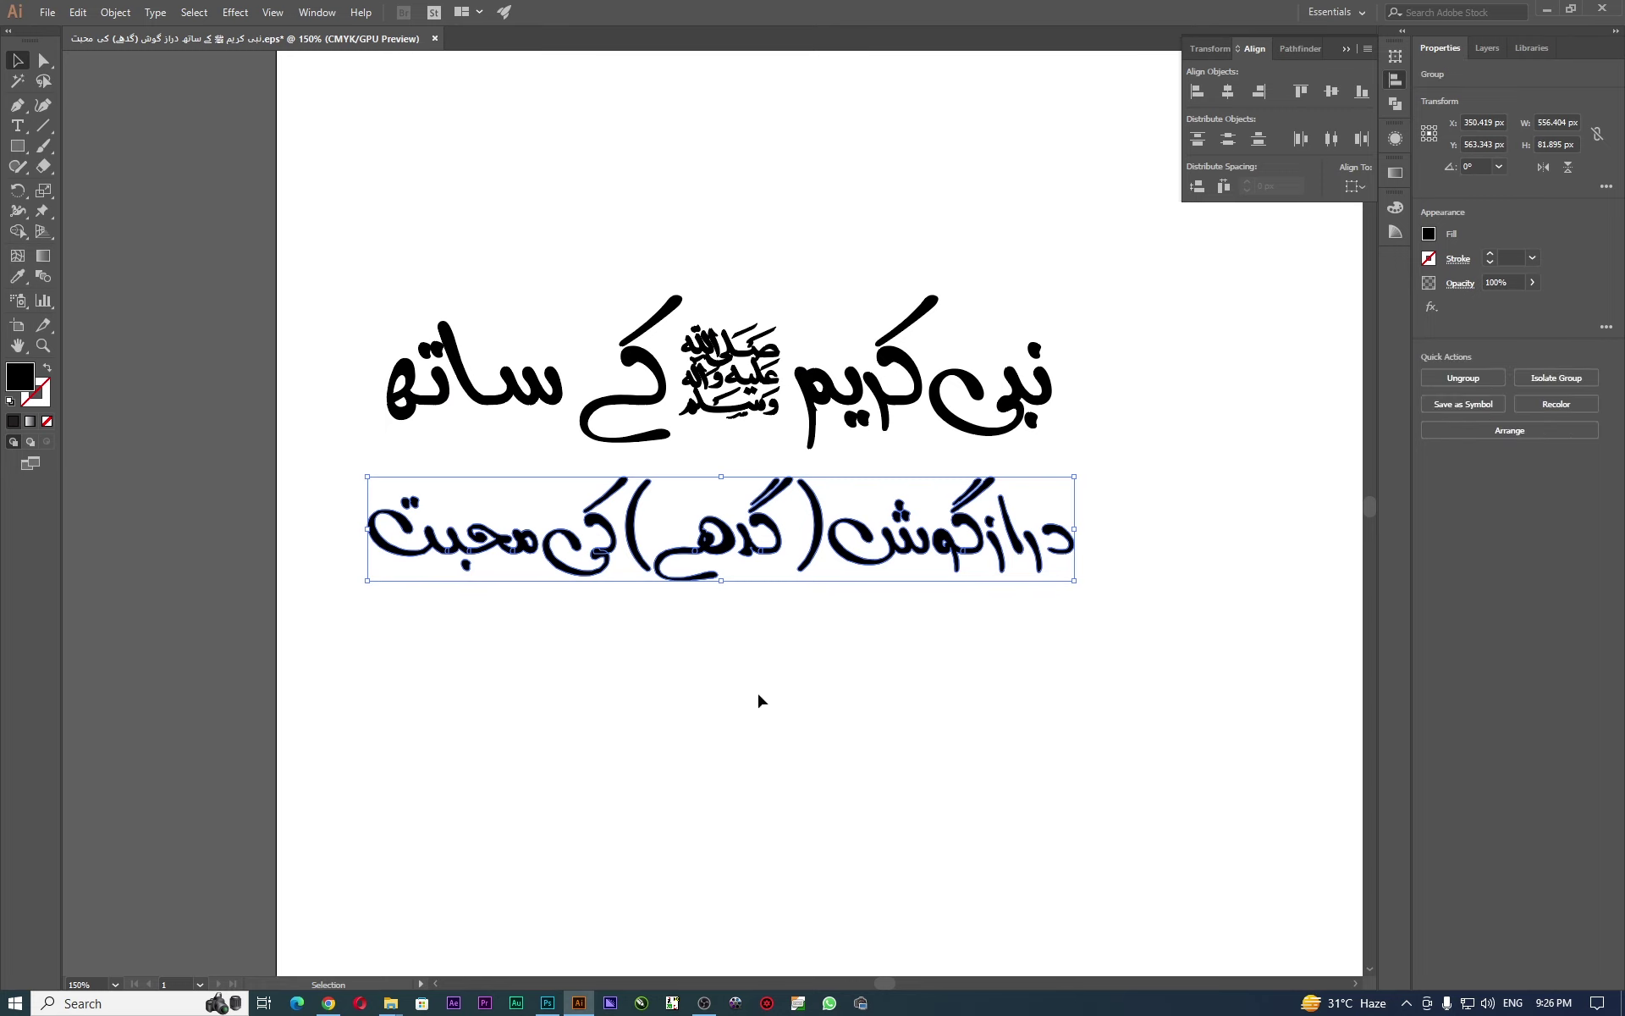
key("Up")
key("Up")
key("Up")
key("Up")
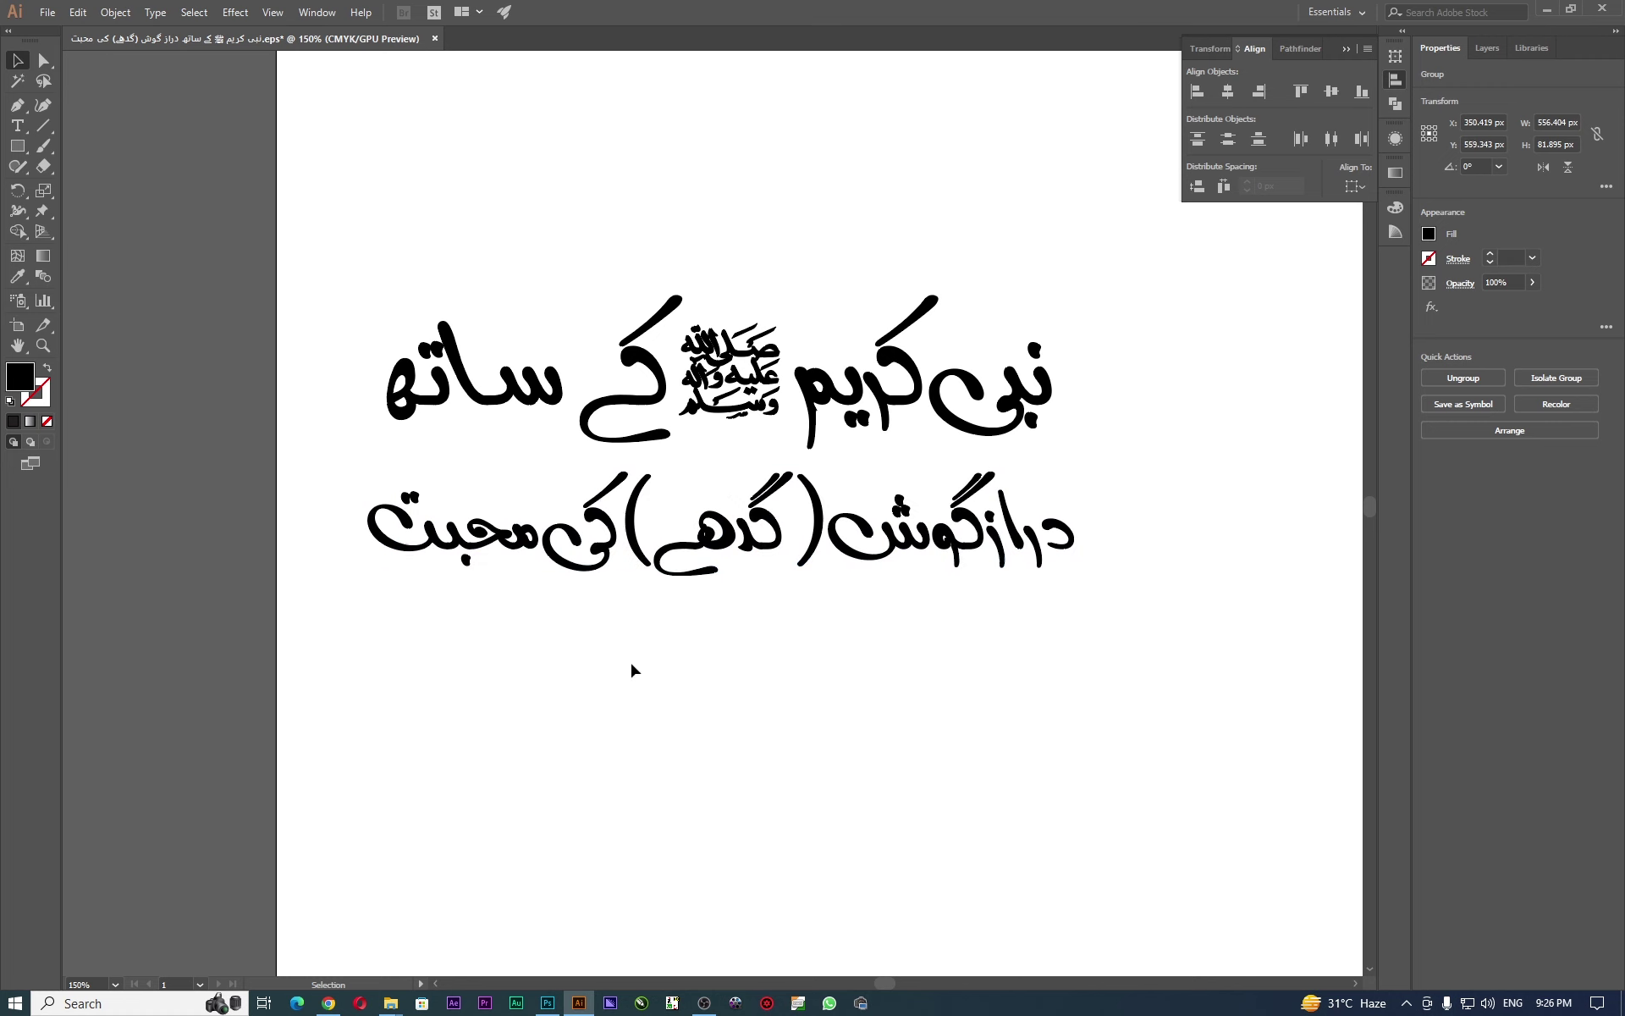
left_click_drag(491, 269, 592, 508)
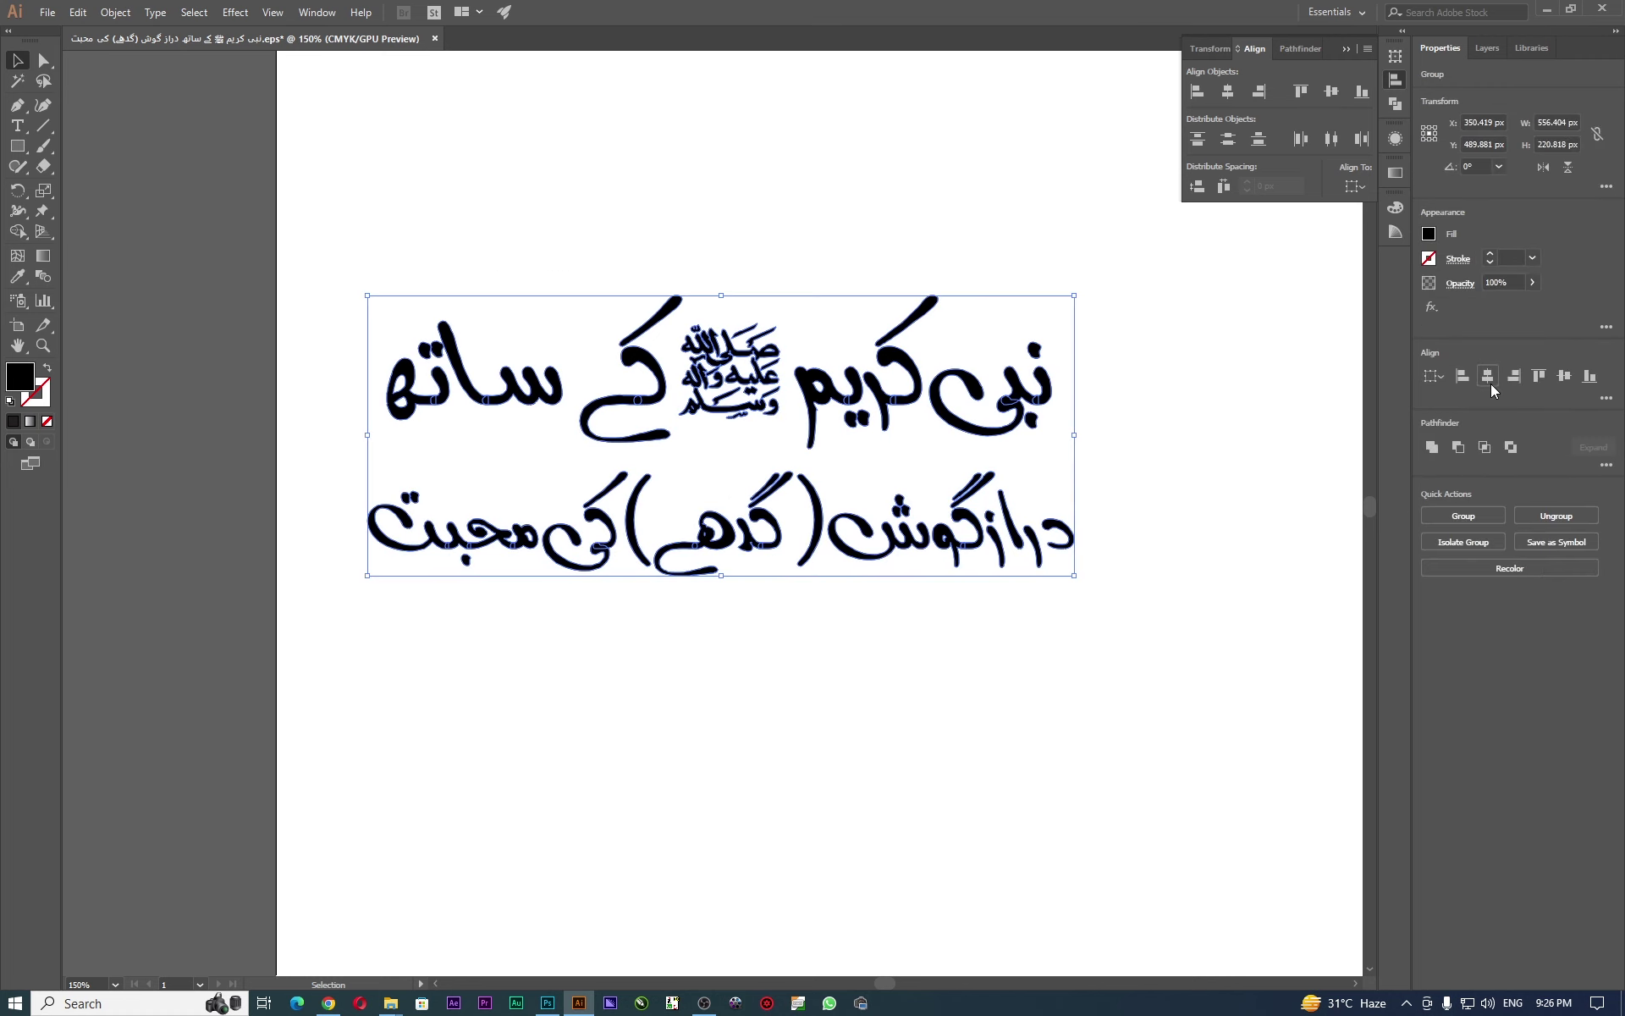
left_click(348, 419)
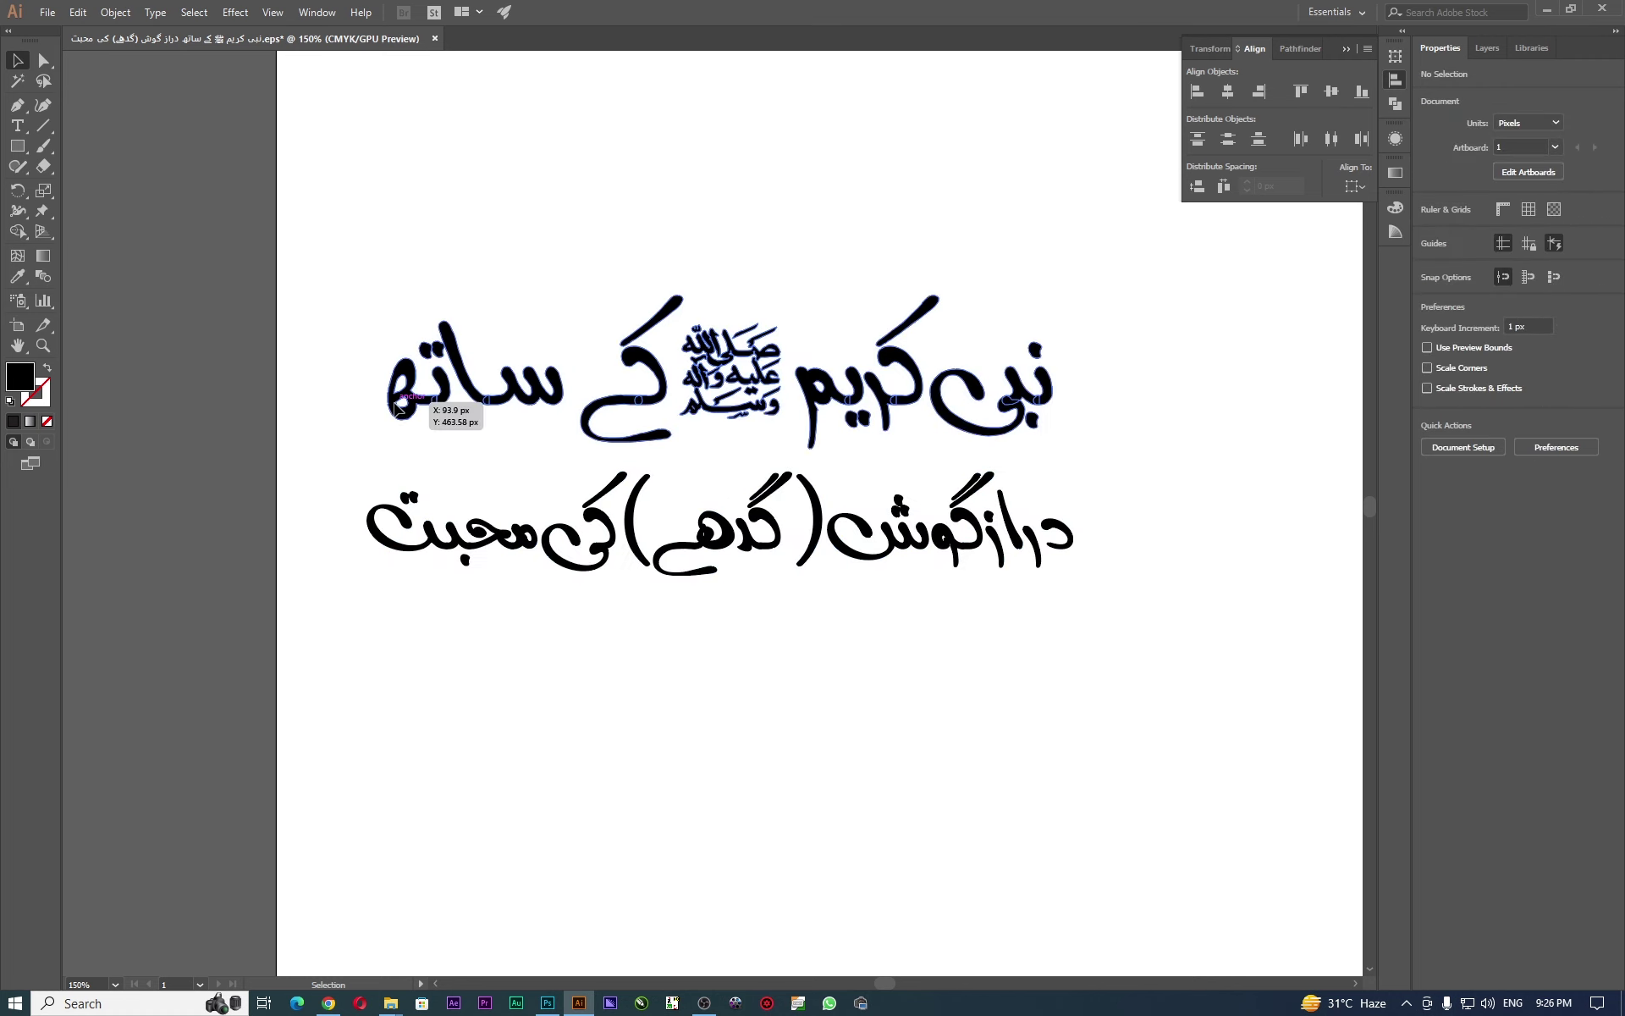
left_click(419, 338)
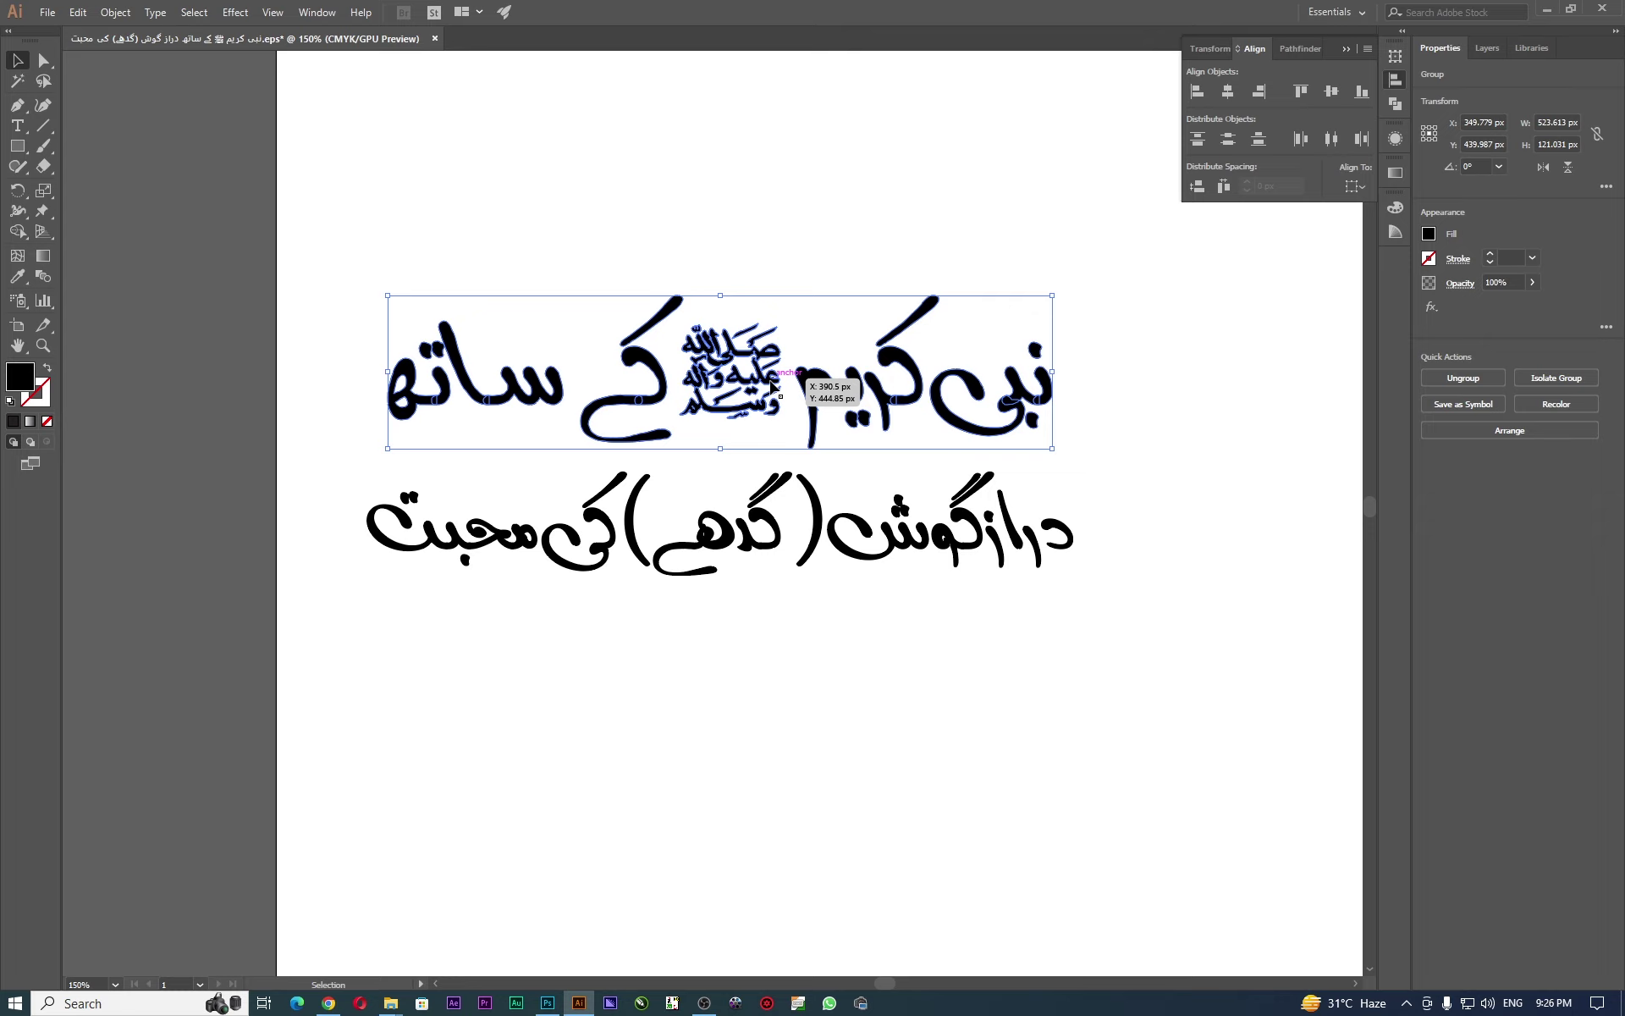
left_click_drag(304, 240, 711, 258)
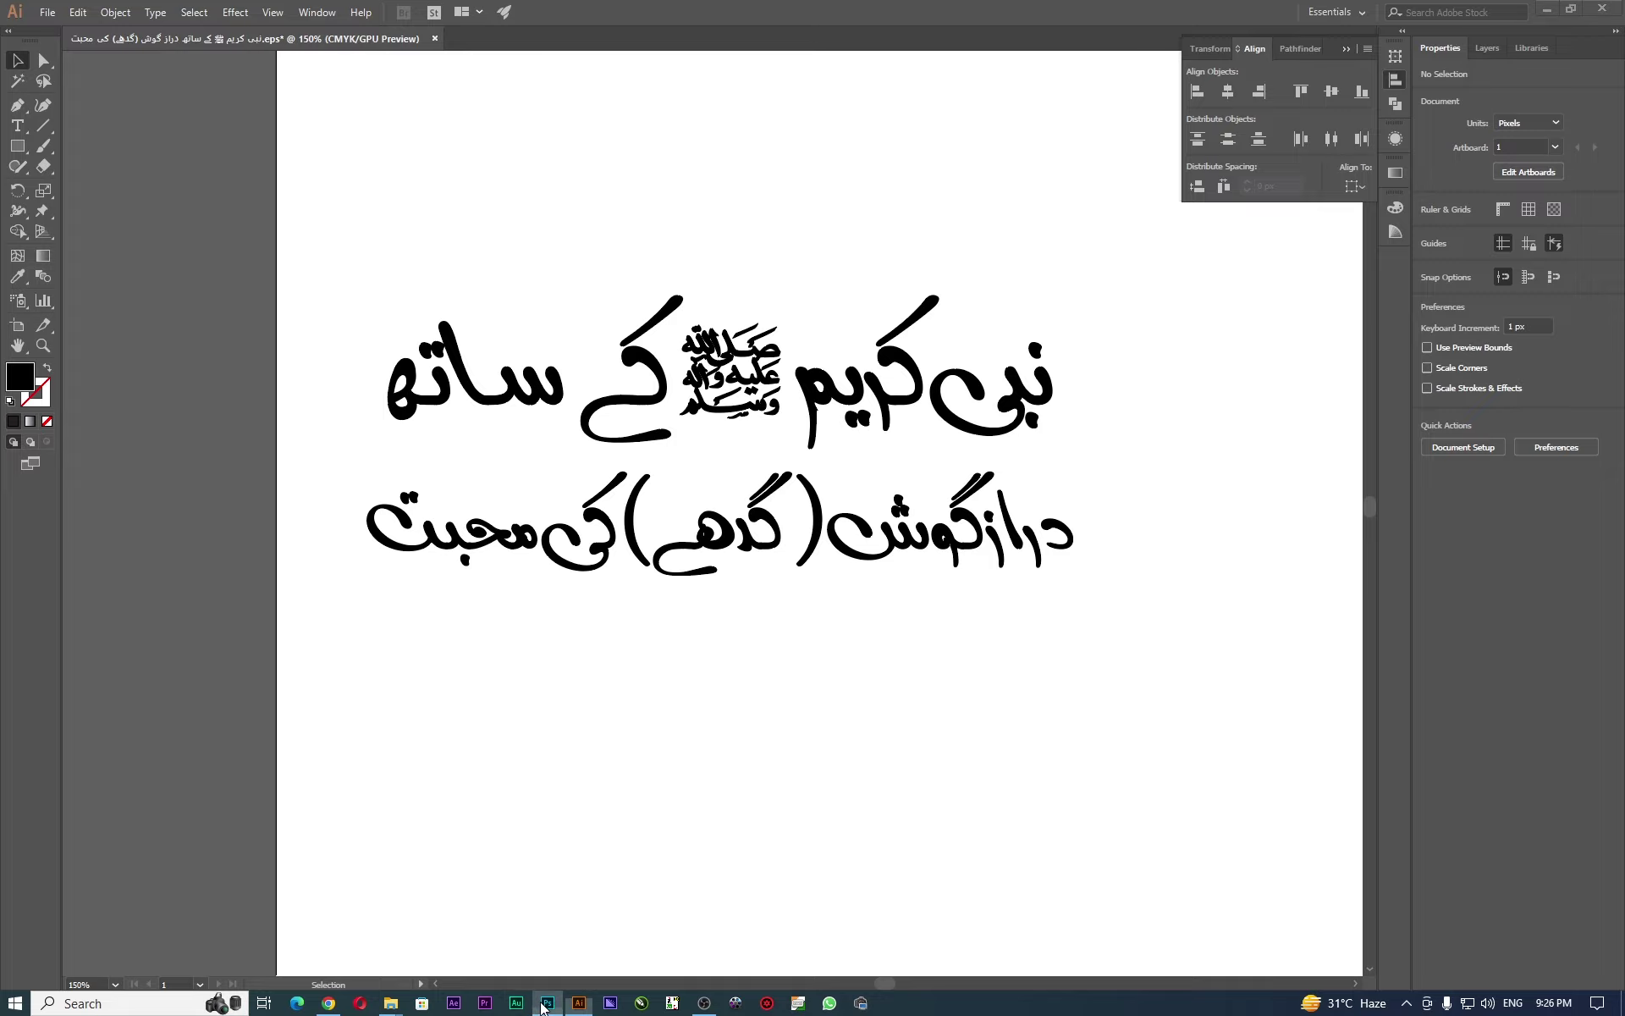
Switch to Photoshop's blank Untitled-1 document.
left_click(548, 1003)
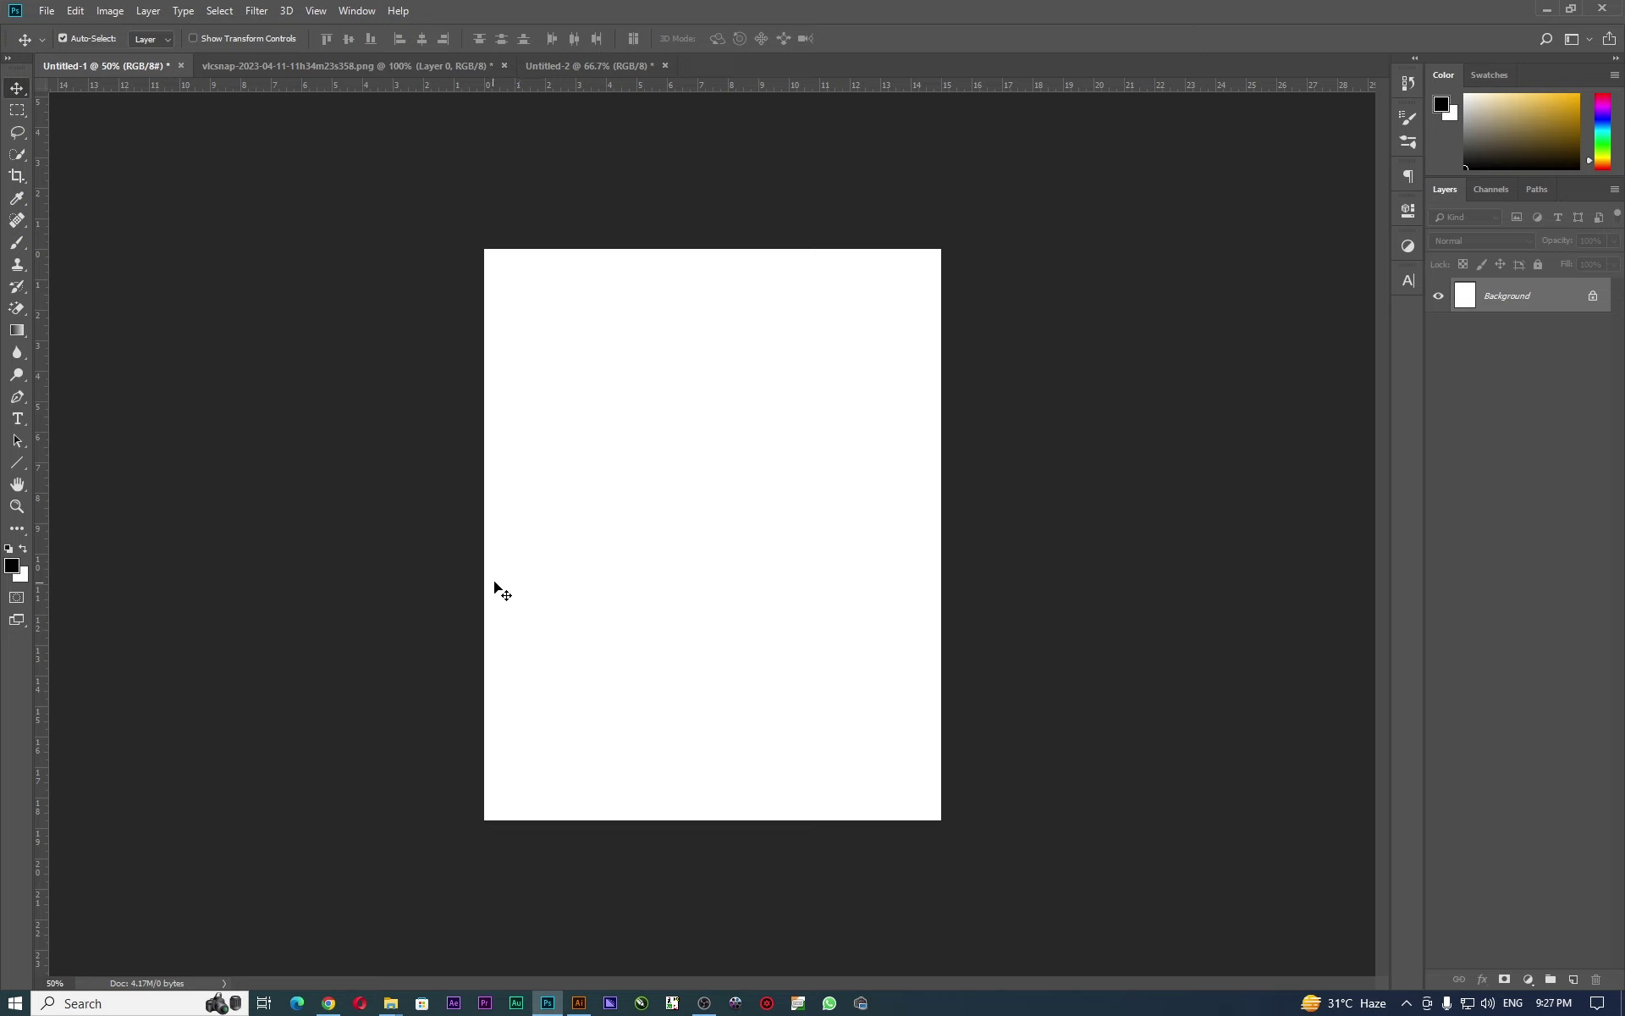
Draw a black 1122 × 377 px rectangle across the full width, flush with the page top.
key("ctrl+plus")
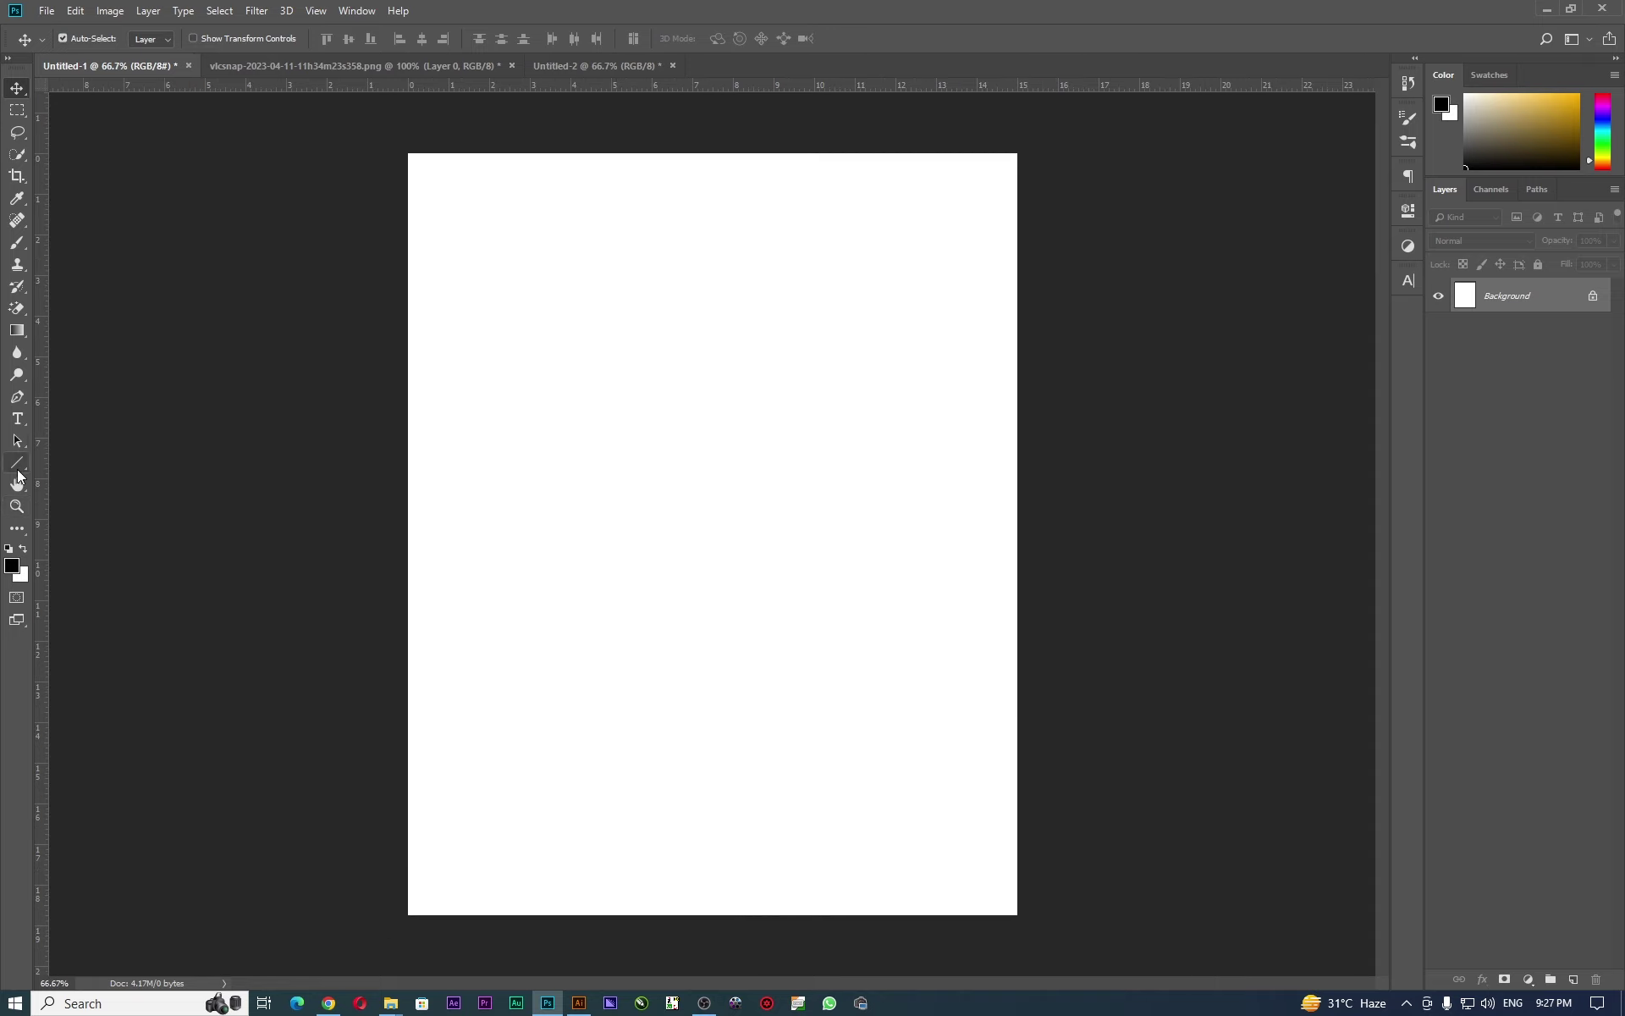
left_click(21, 464)
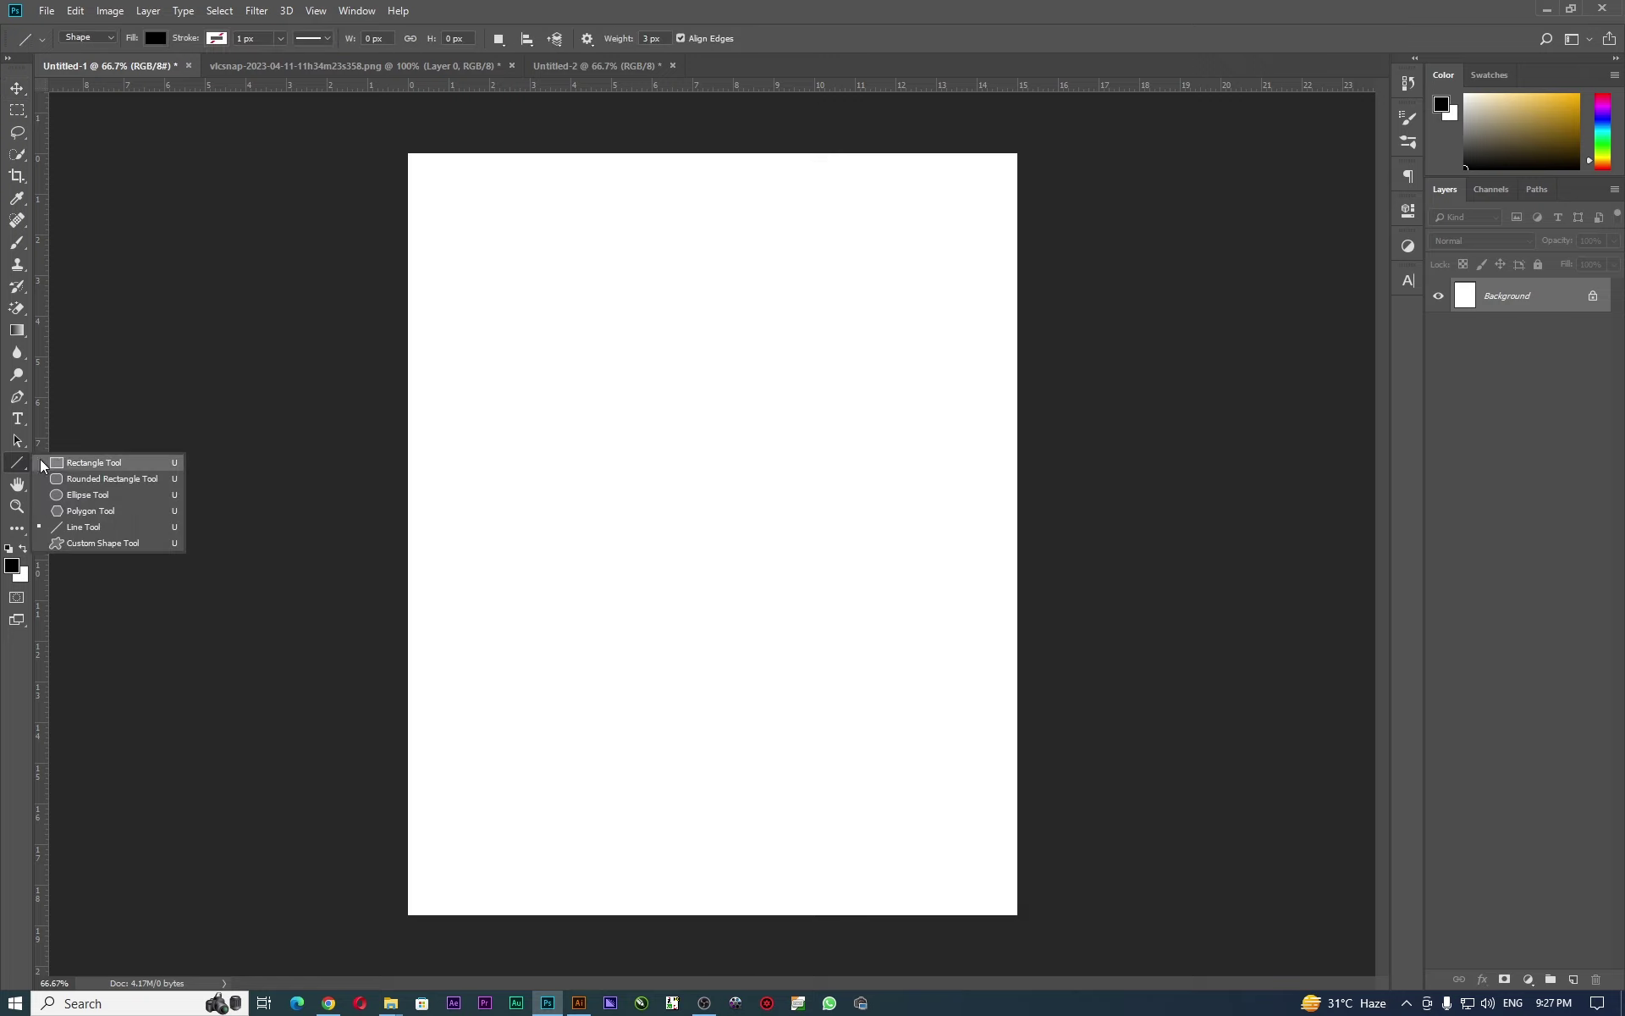
left_click(102, 465)
mouse_move(398, 140)
left_mouse_down()
mouse_move(1031, 314)
mouse_move(1030, 353)
left_mouse_up()
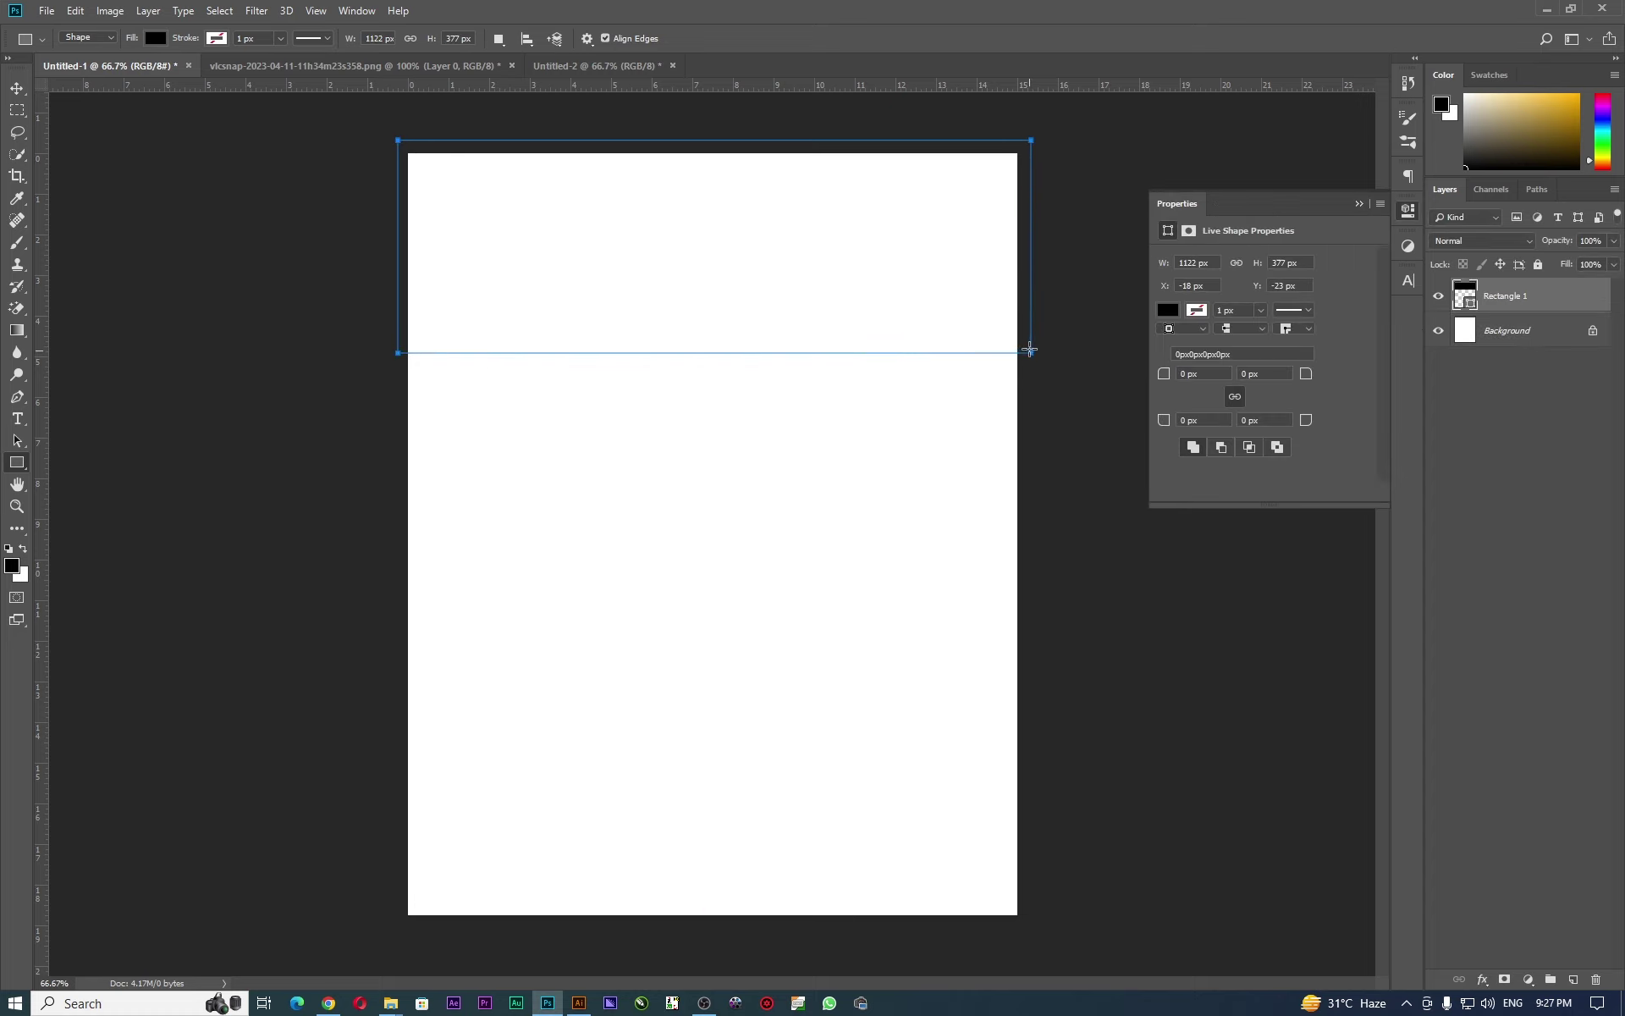
left_click(14, 84)
mouse_move(517, 274)
left_mouse_down()
mouse_move(517, 313)
mouse_move(513, 292)
left_mouse_up()
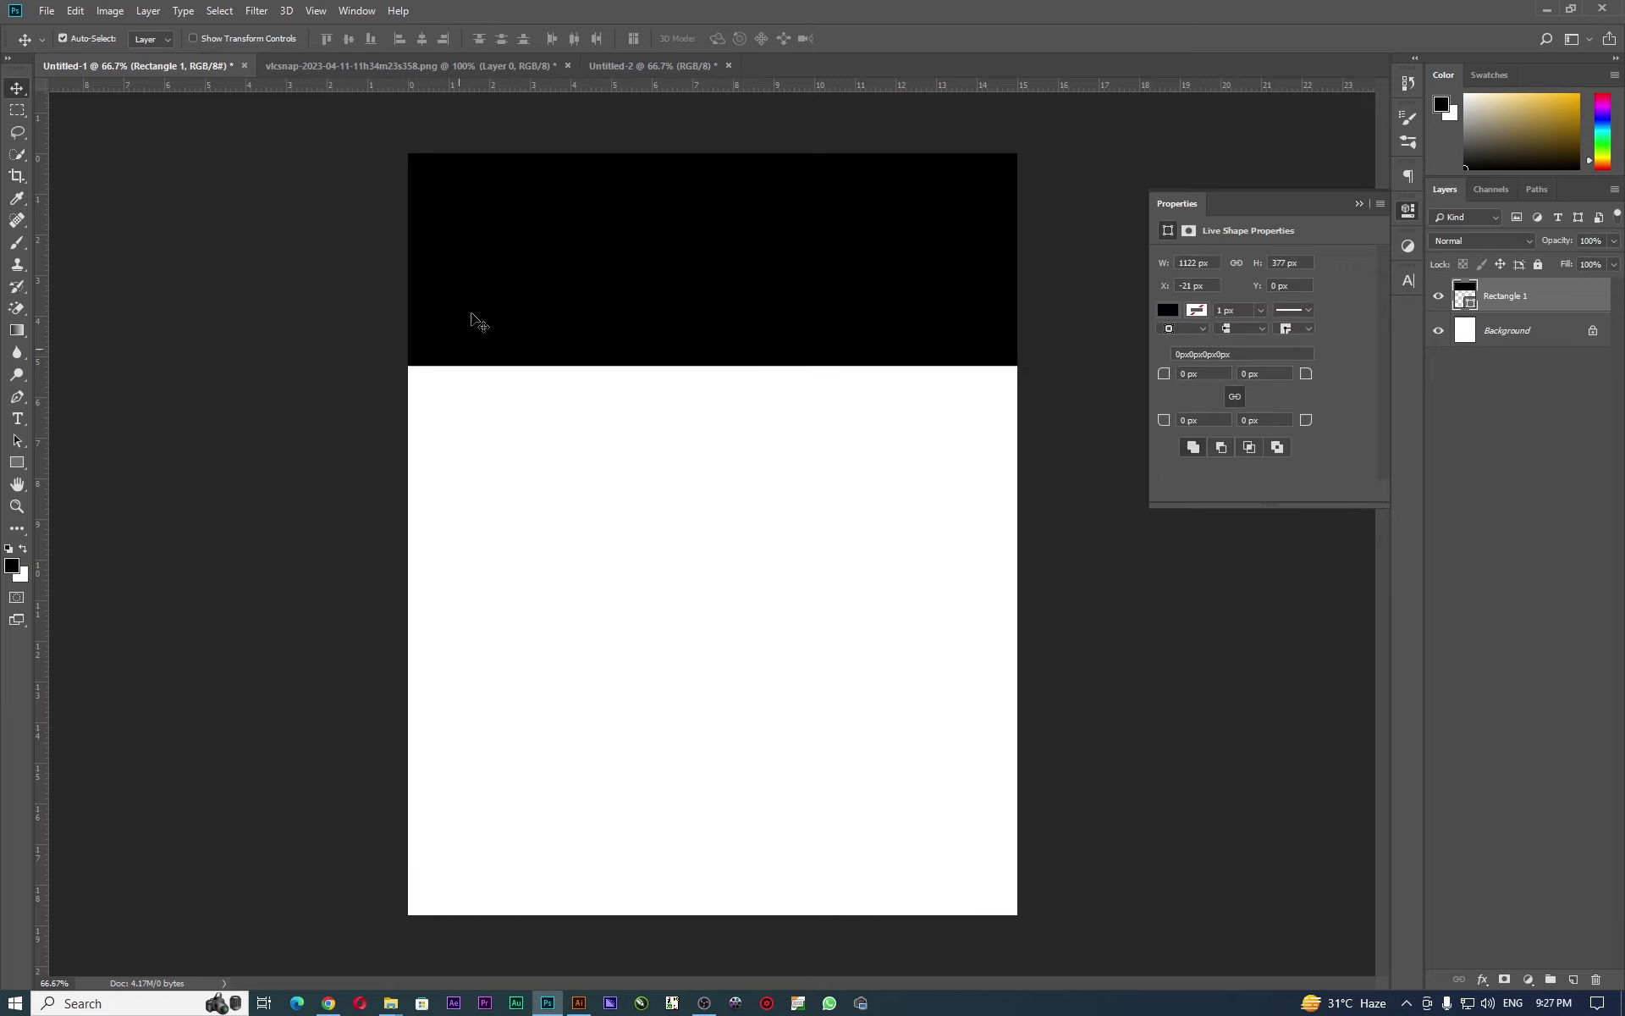
left_click(1359, 205)
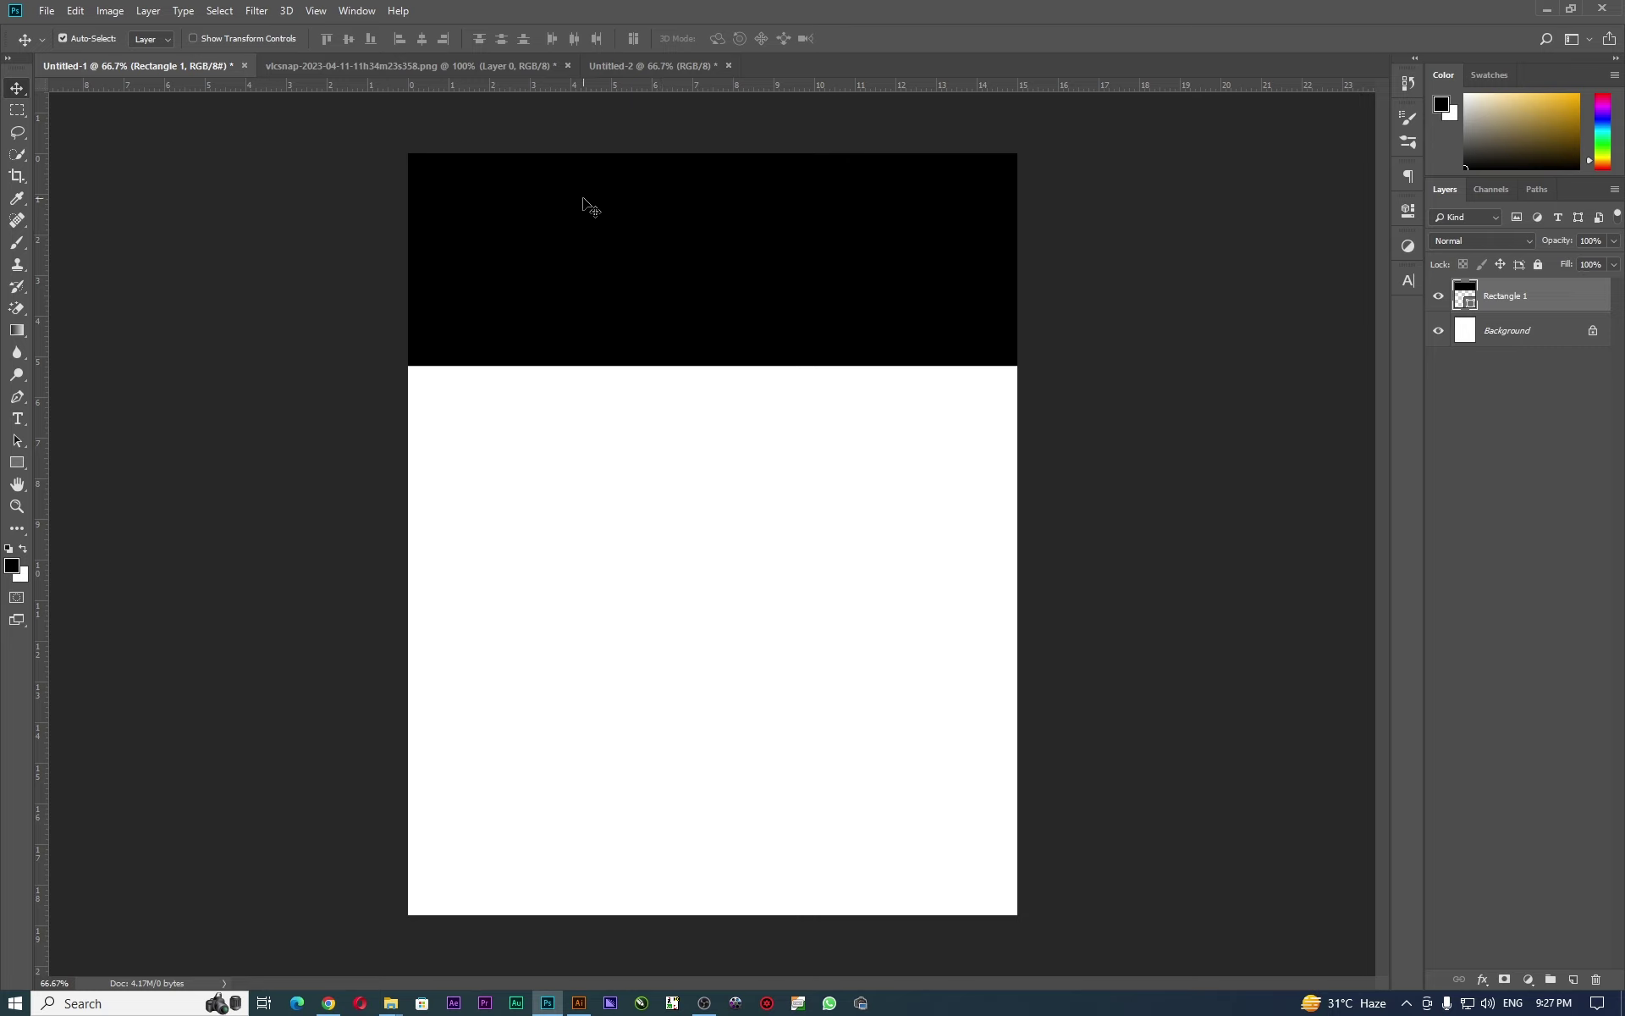
Bring the vlcsnap Madina image into Untitled-1, scaled to about 56.7% at the top-left.
left_click(406, 65)
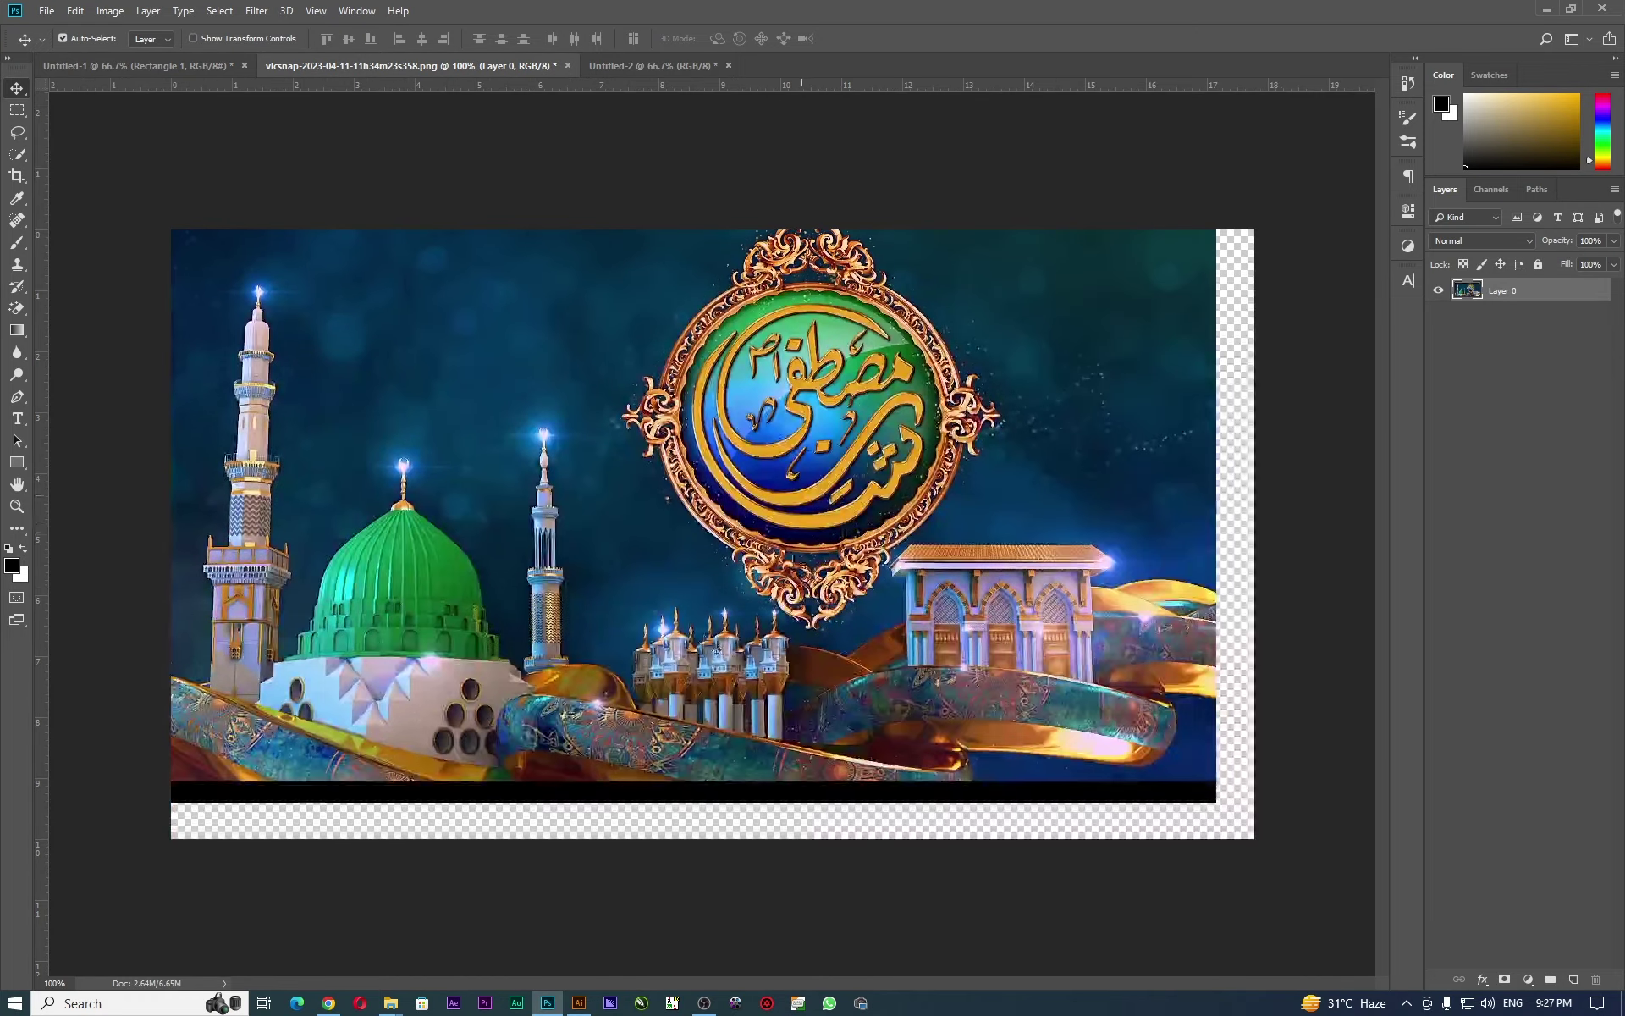
left_click_drag(703, 637, 605, 533)
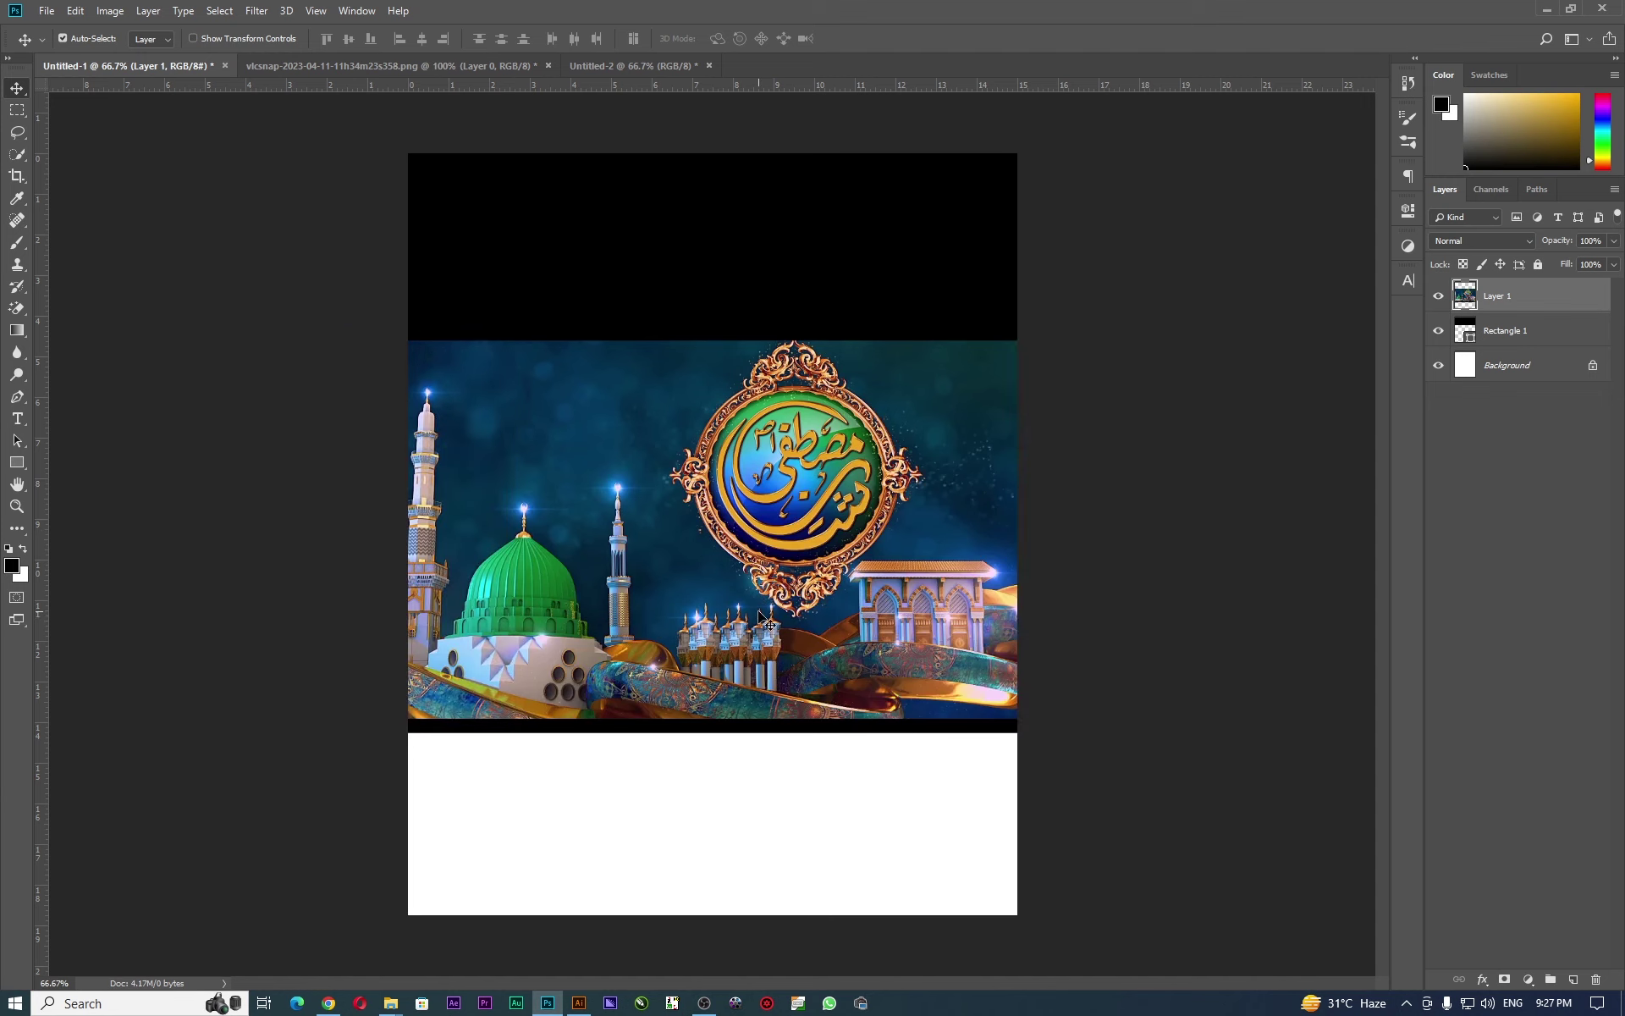
key("ctrl+t")
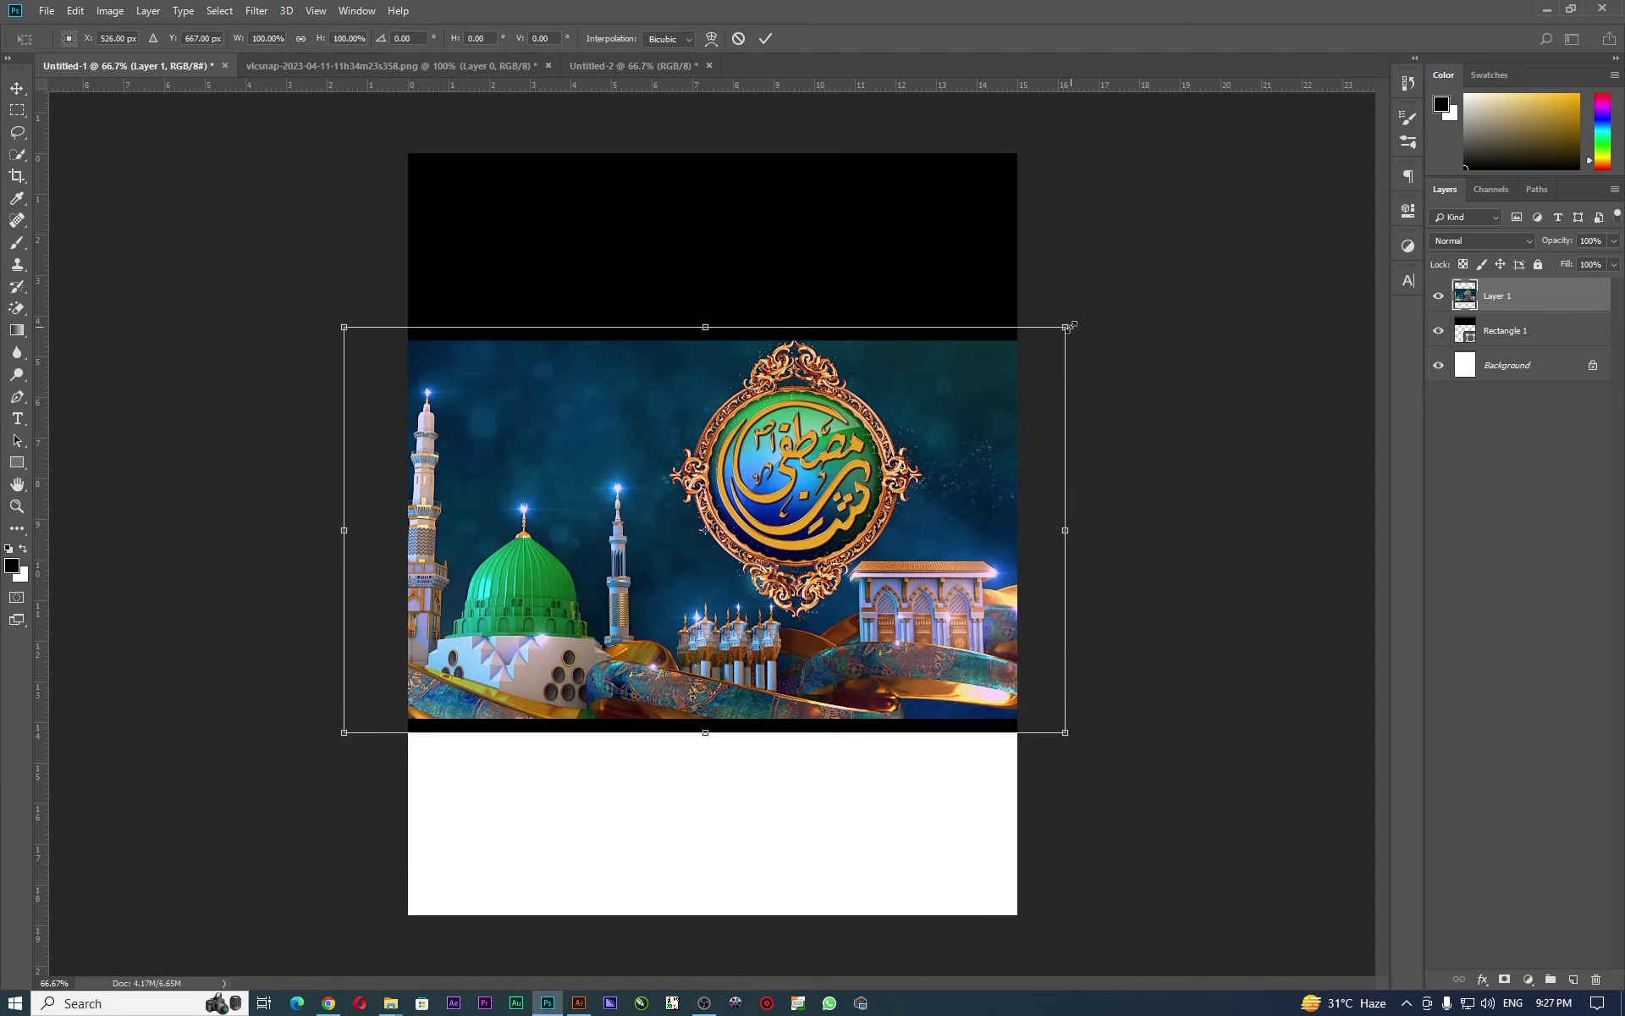
left_click_drag(1069, 327, 906, 409)
mouse_move(604, 520)
left_mouse_down()
mouse_move(551, 398)
mouse_move(549, 322)
left_mouse_up()
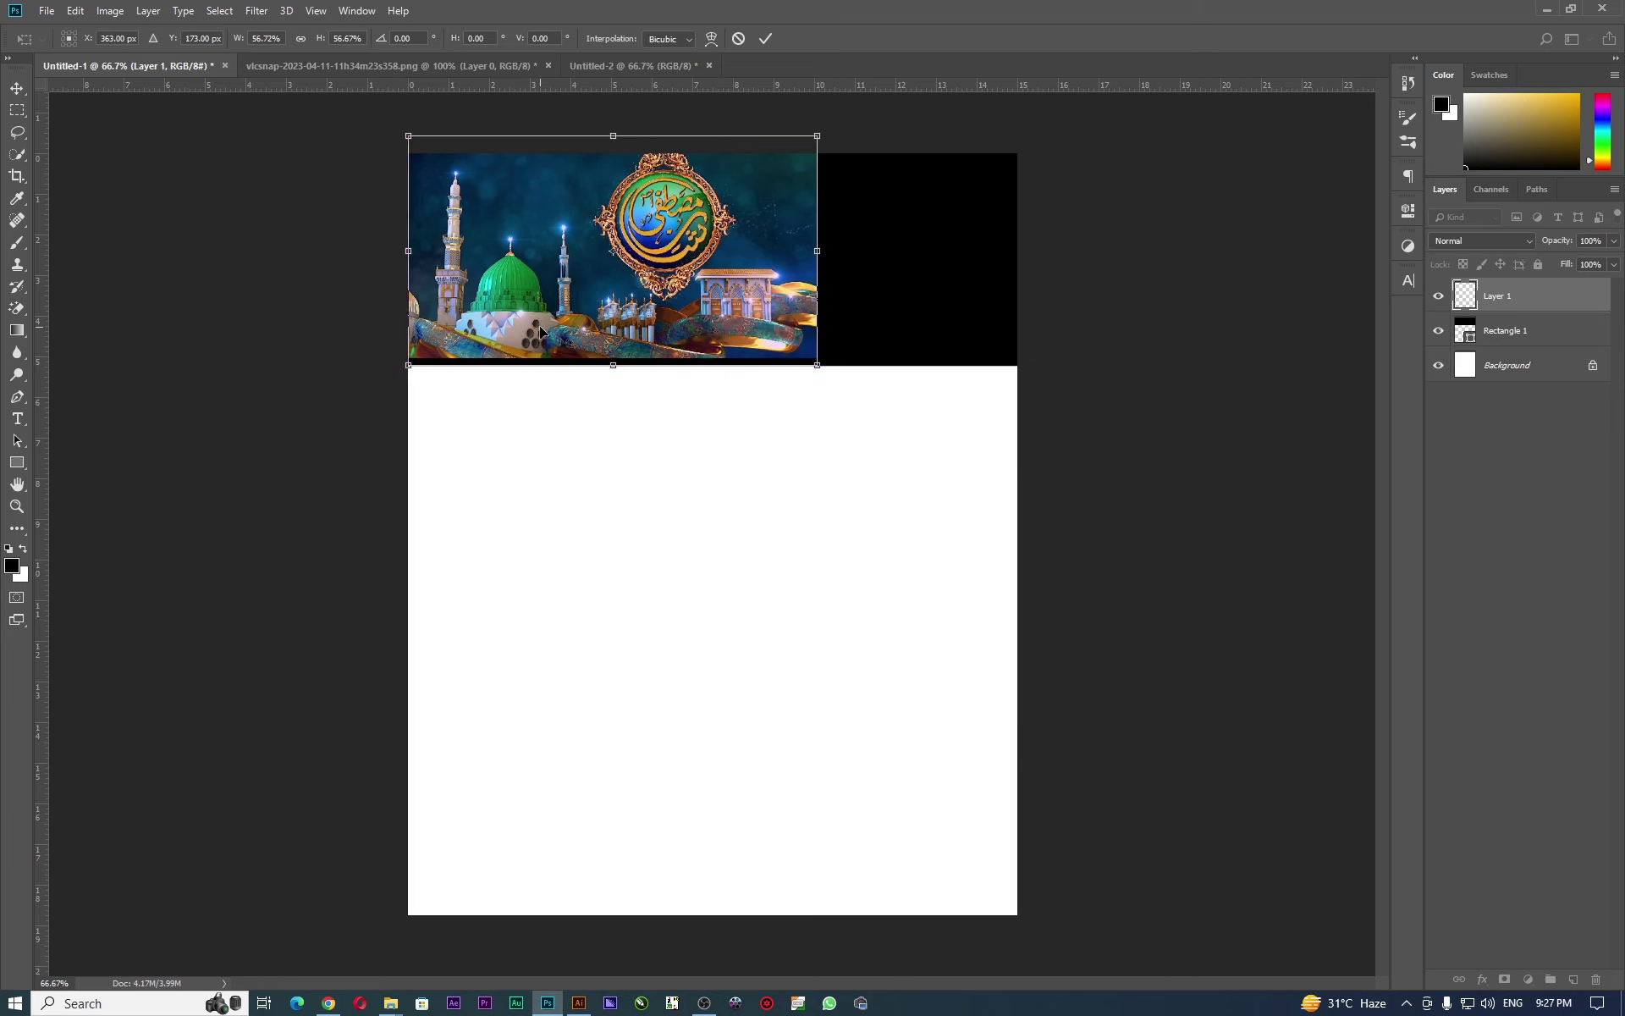
key("Return")
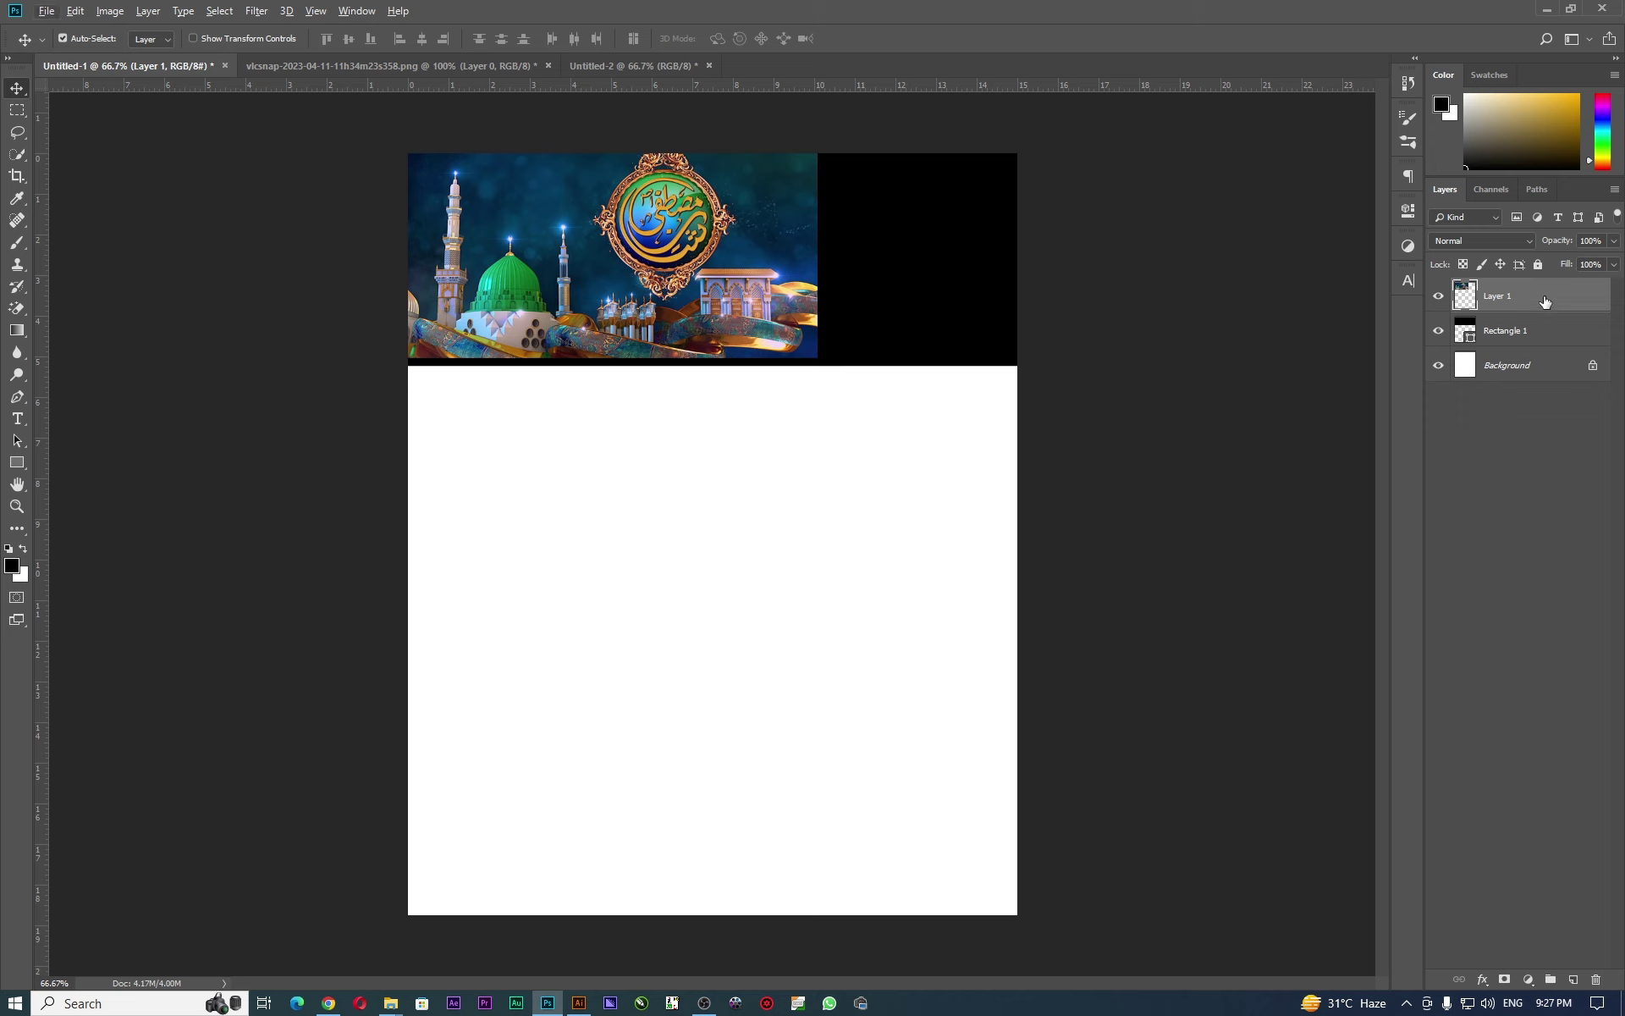
Clip the Madina image to the black band and enlarge it about 123% to fill its height.
right_click(1544, 296)
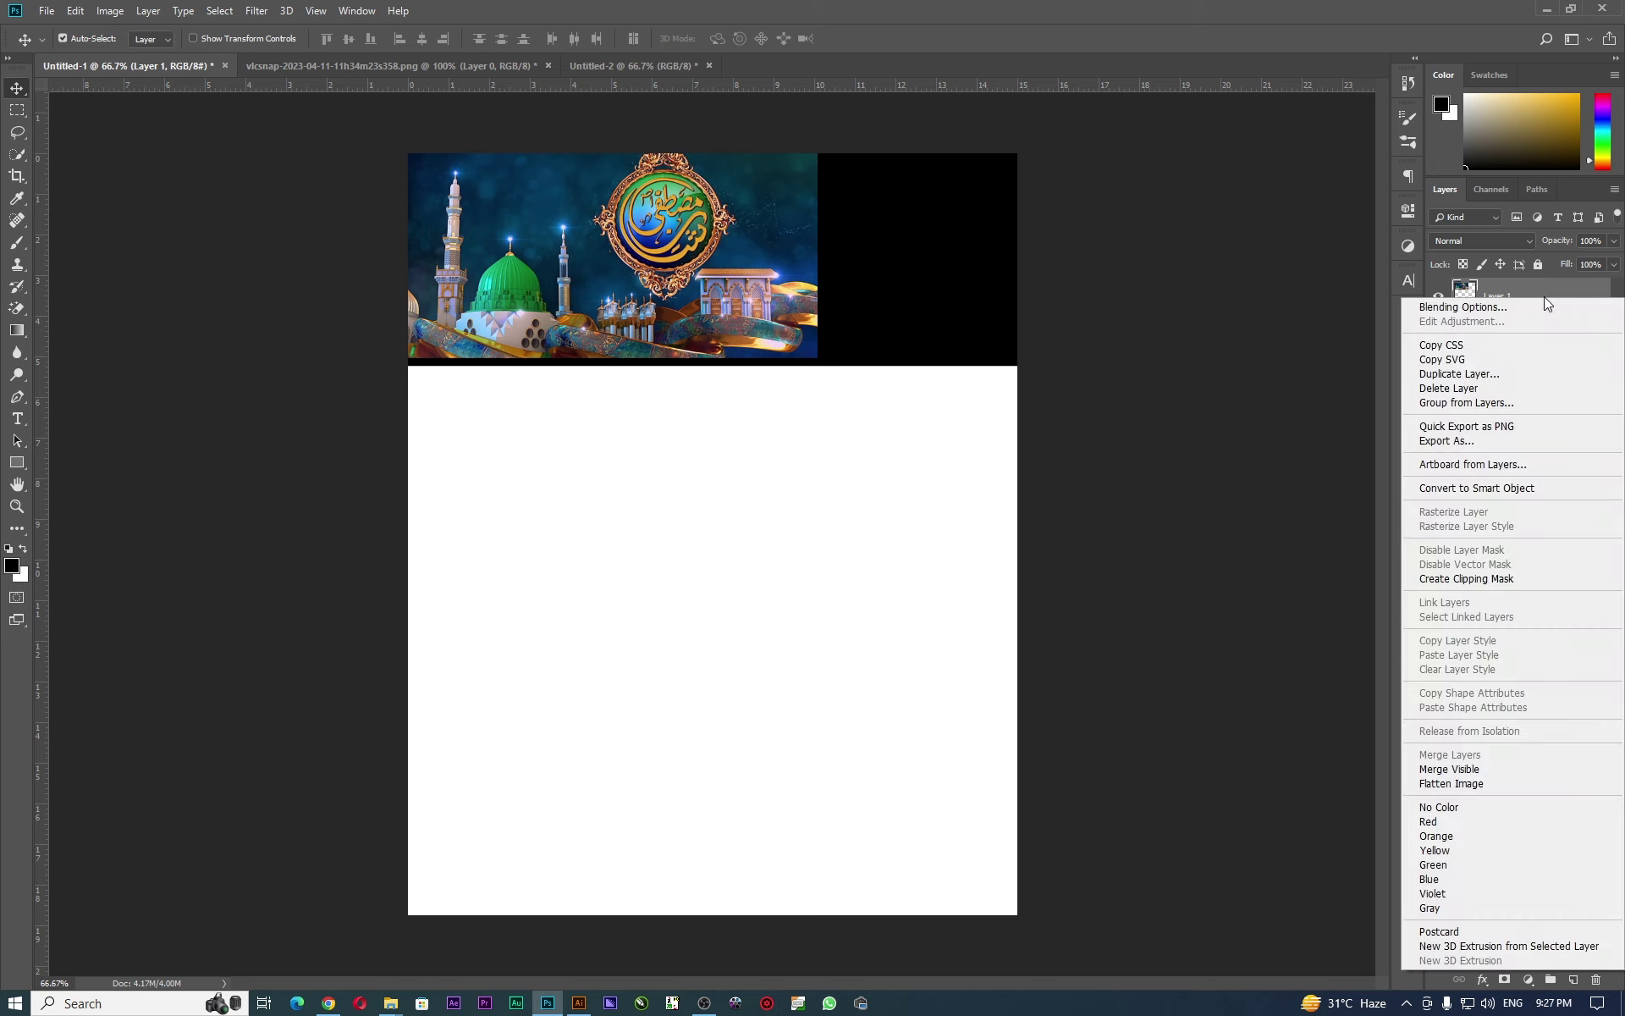
left_click(1483, 585)
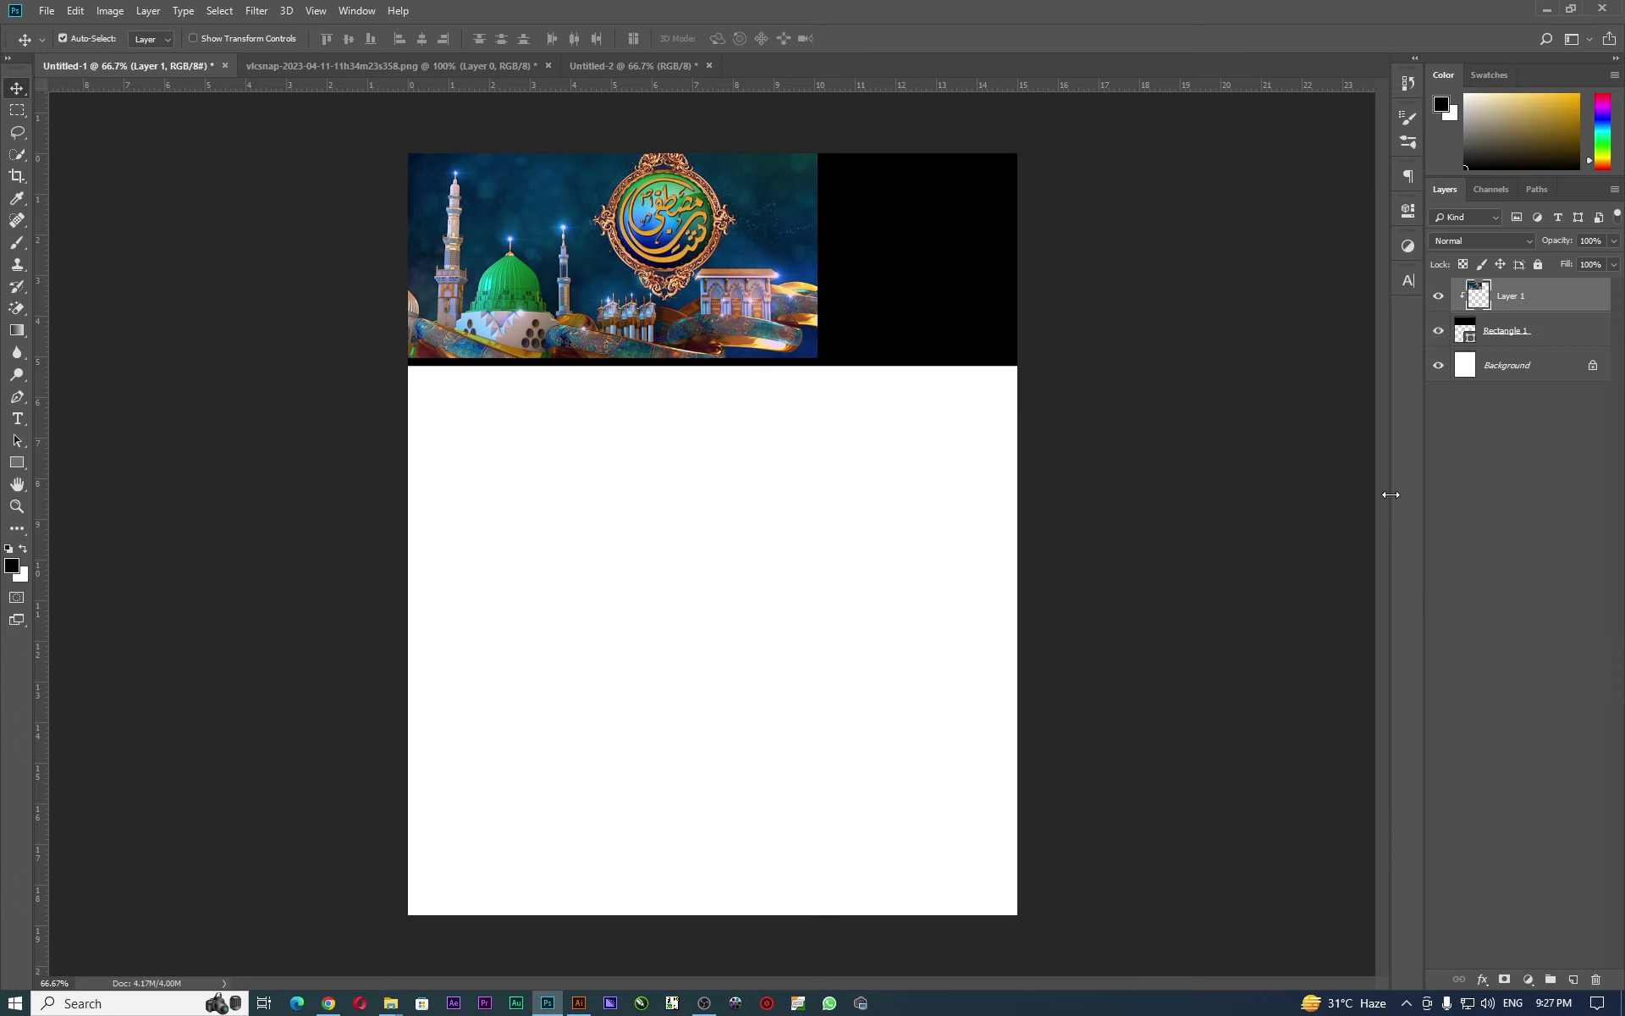
left_click_drag(525, 277, 526, 287)
key("ctrl+t")
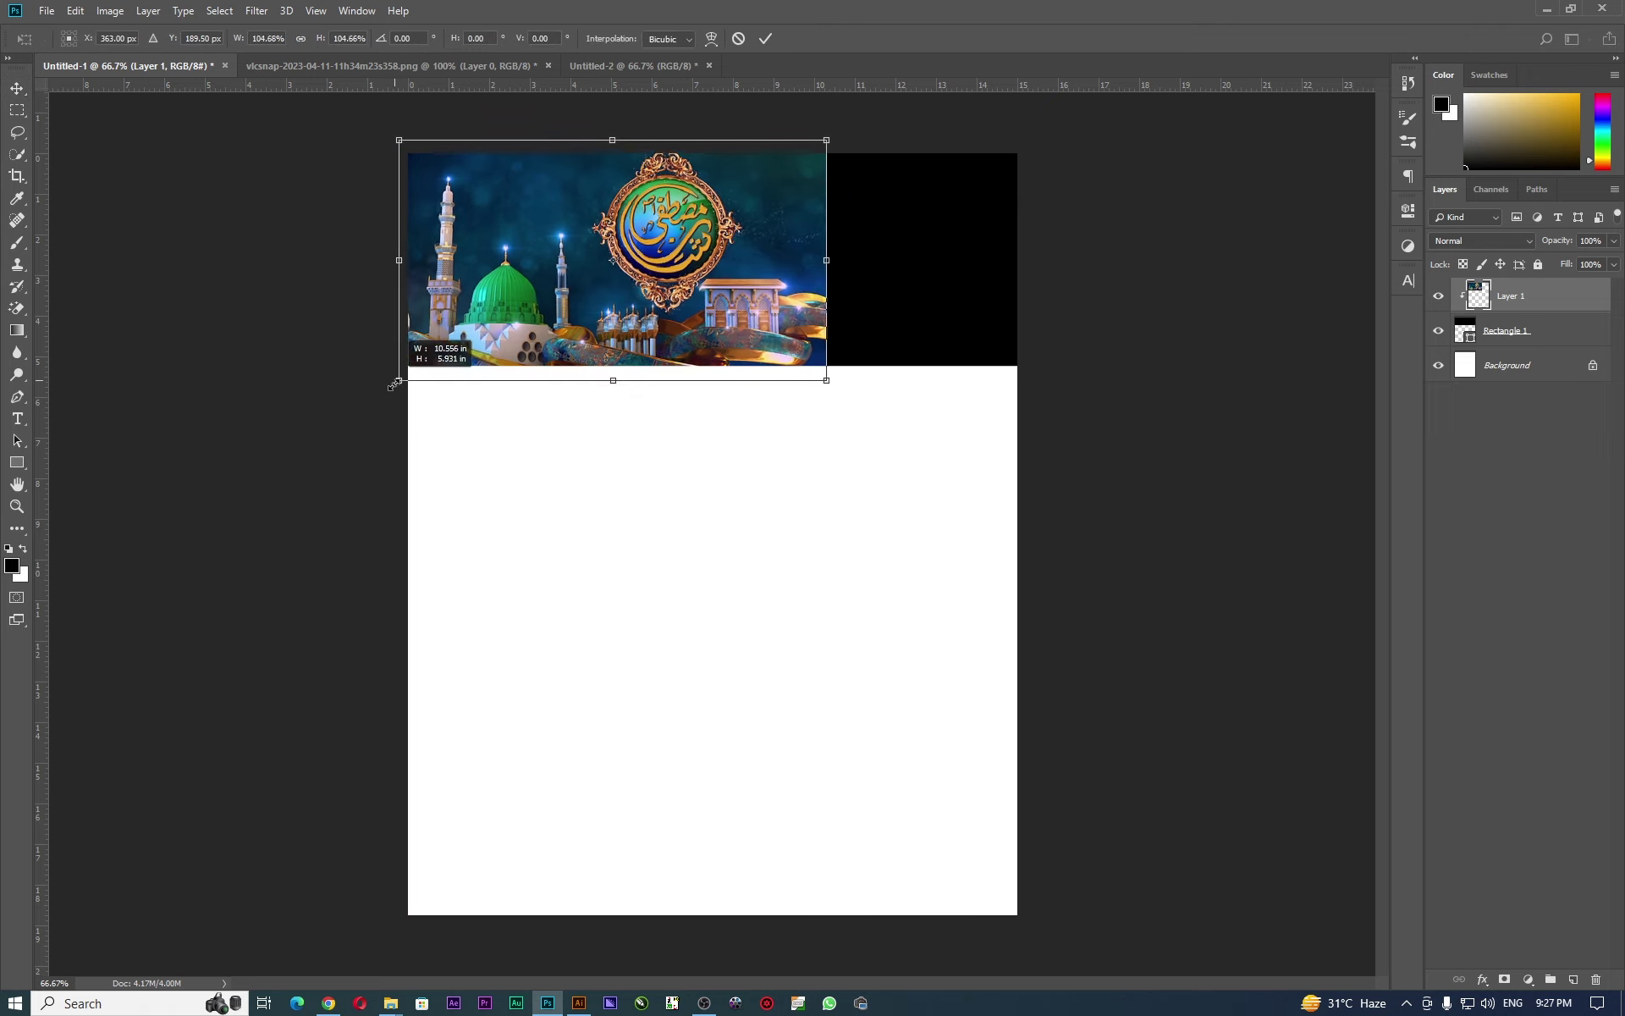
left_click_drag(403, 377, 377, 390)
left_click_drag(483, 313, 501, 313)
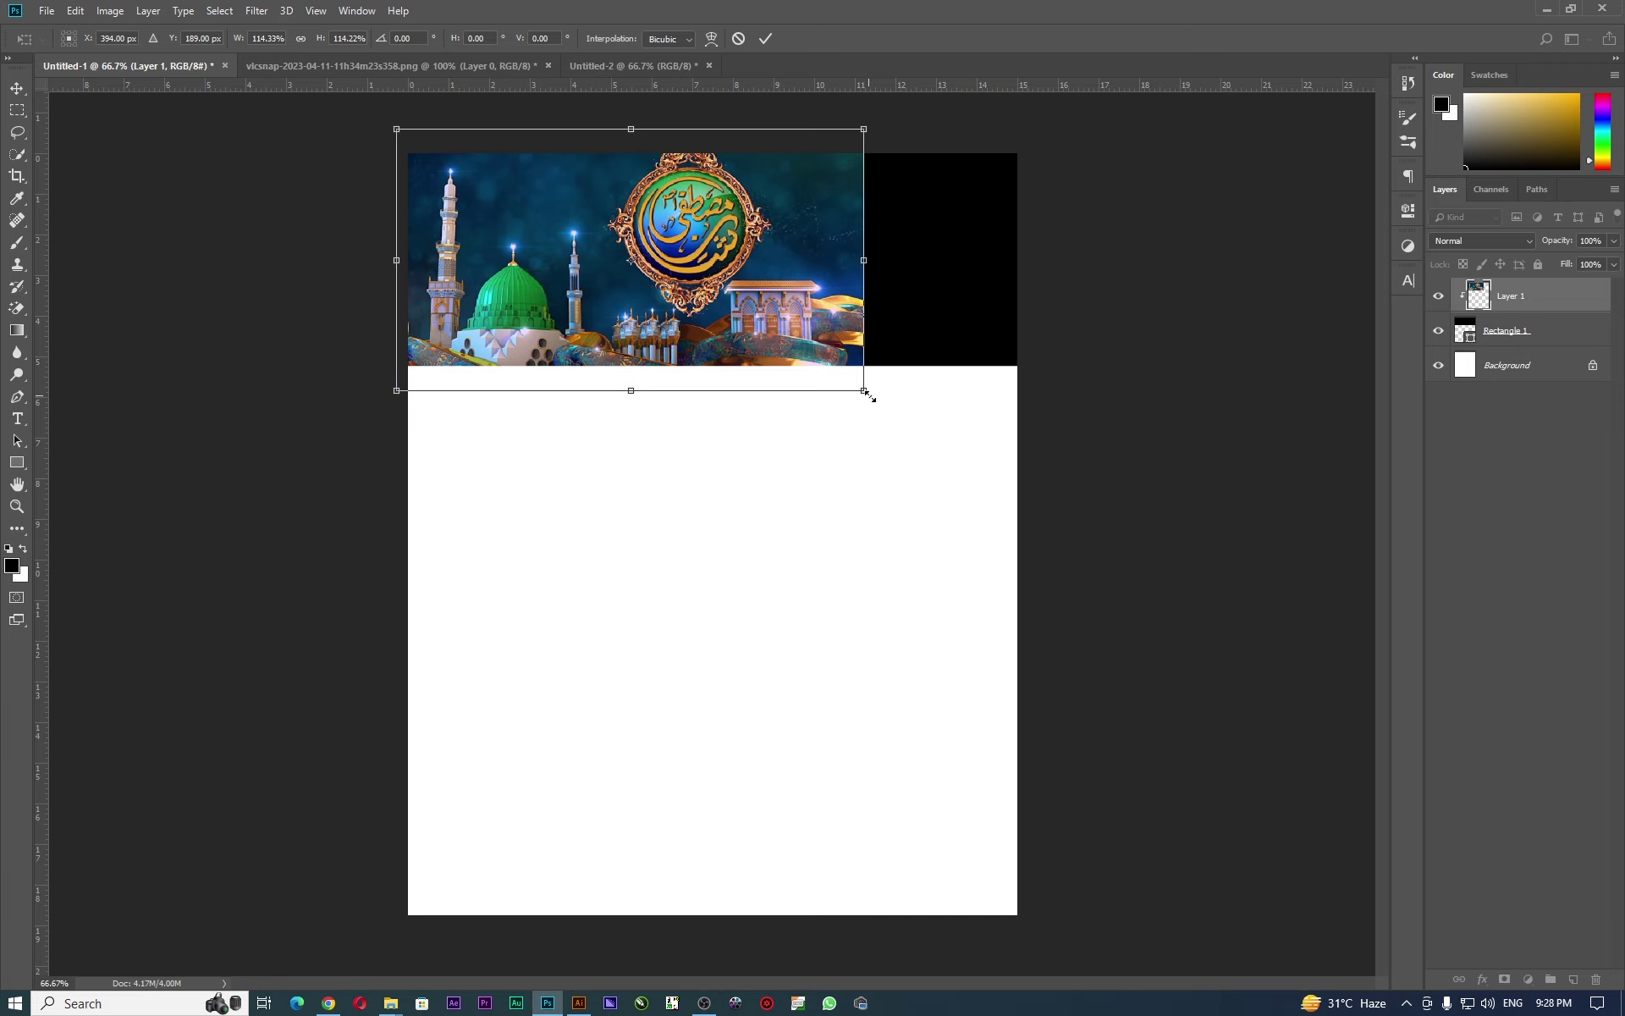
left_click_drag(870, 395, 889, 399)
left_click_drag(550, 325, 557, 323)
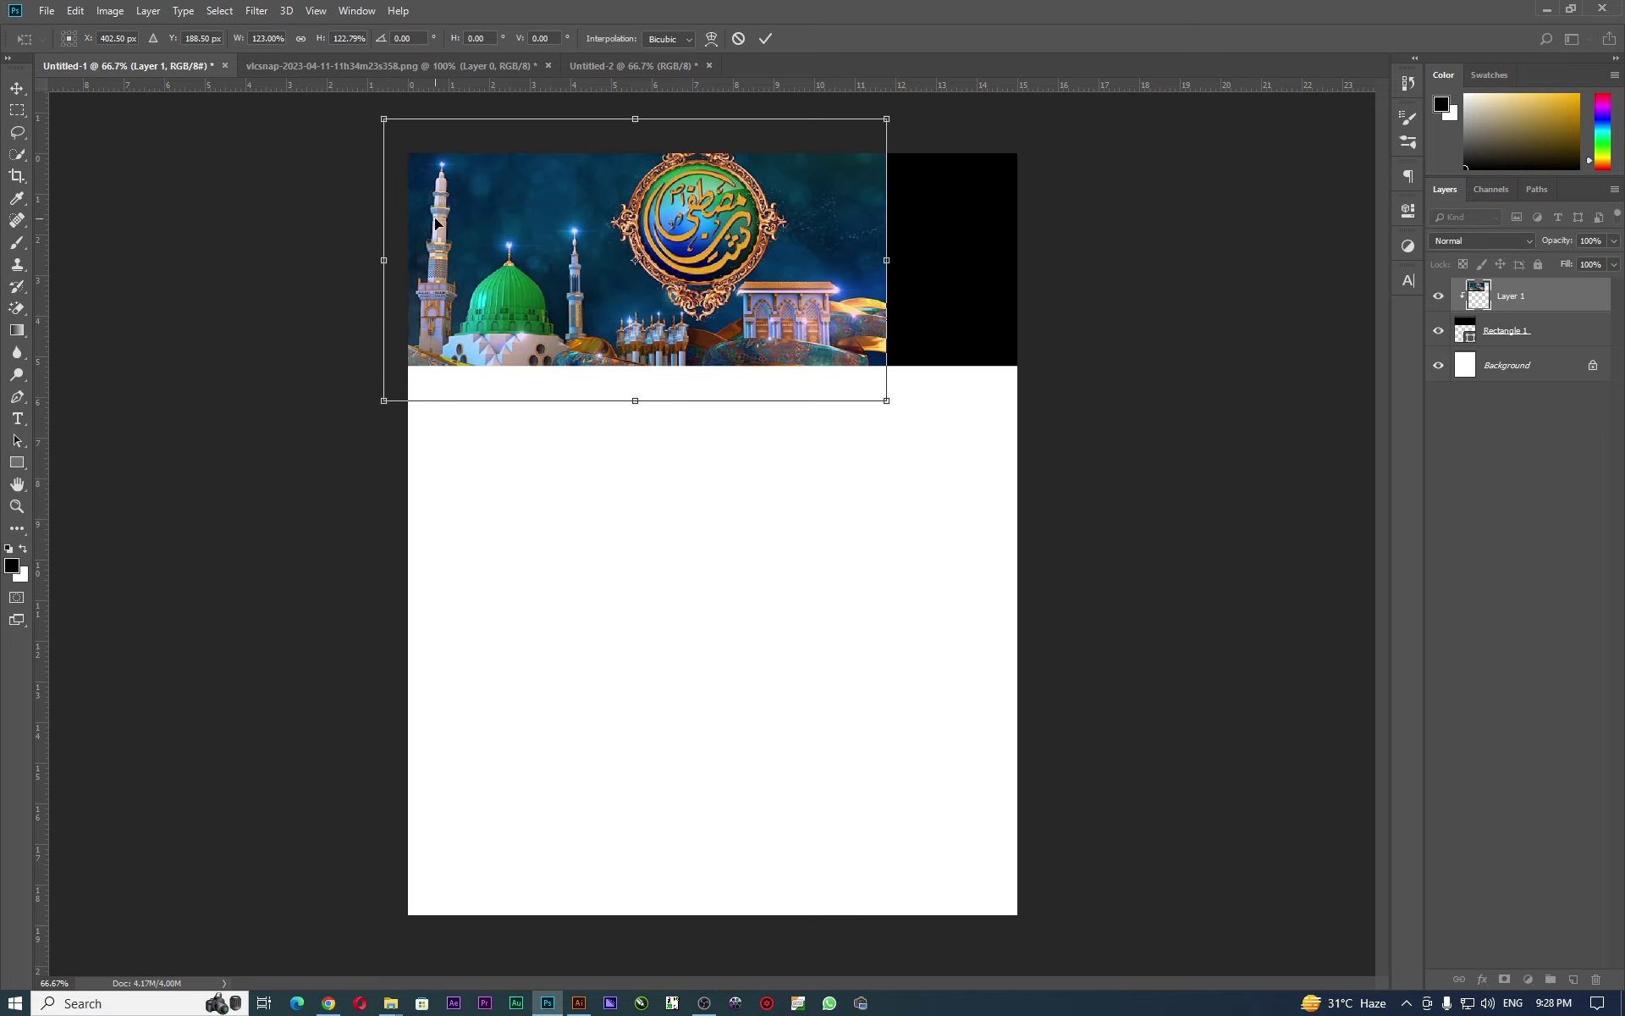
key("Return")
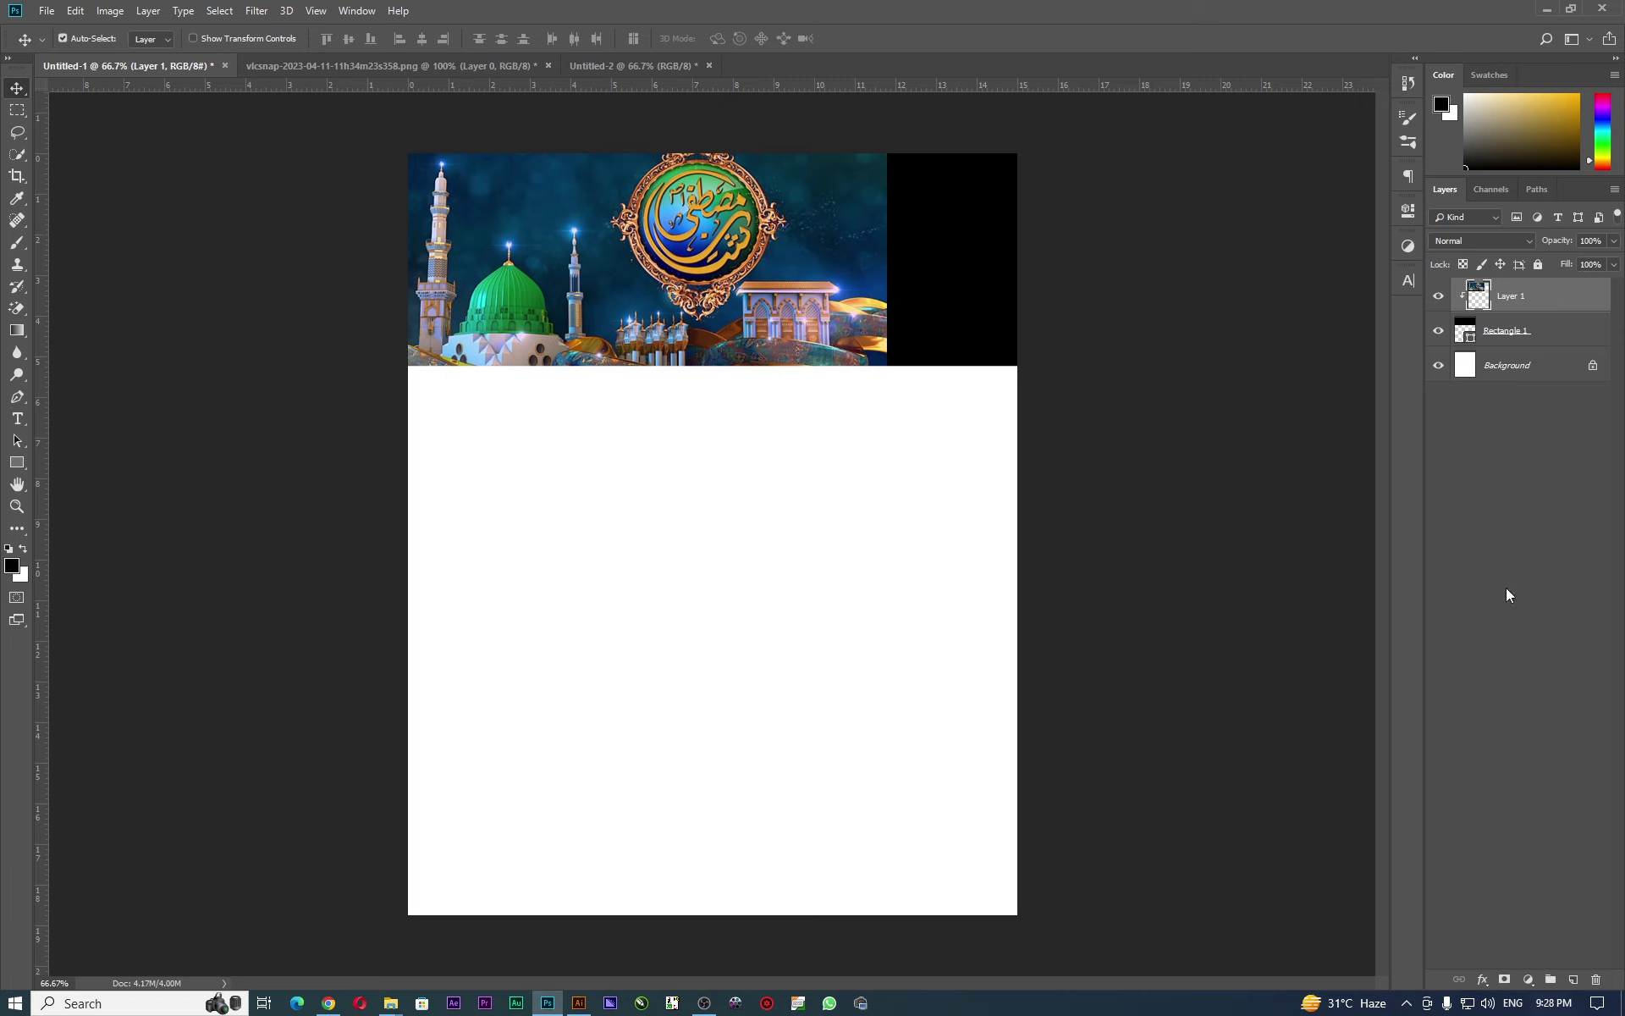
Add a layer mask and brush black over the image's right side so it fades into the band.
left_click(1504, 980)
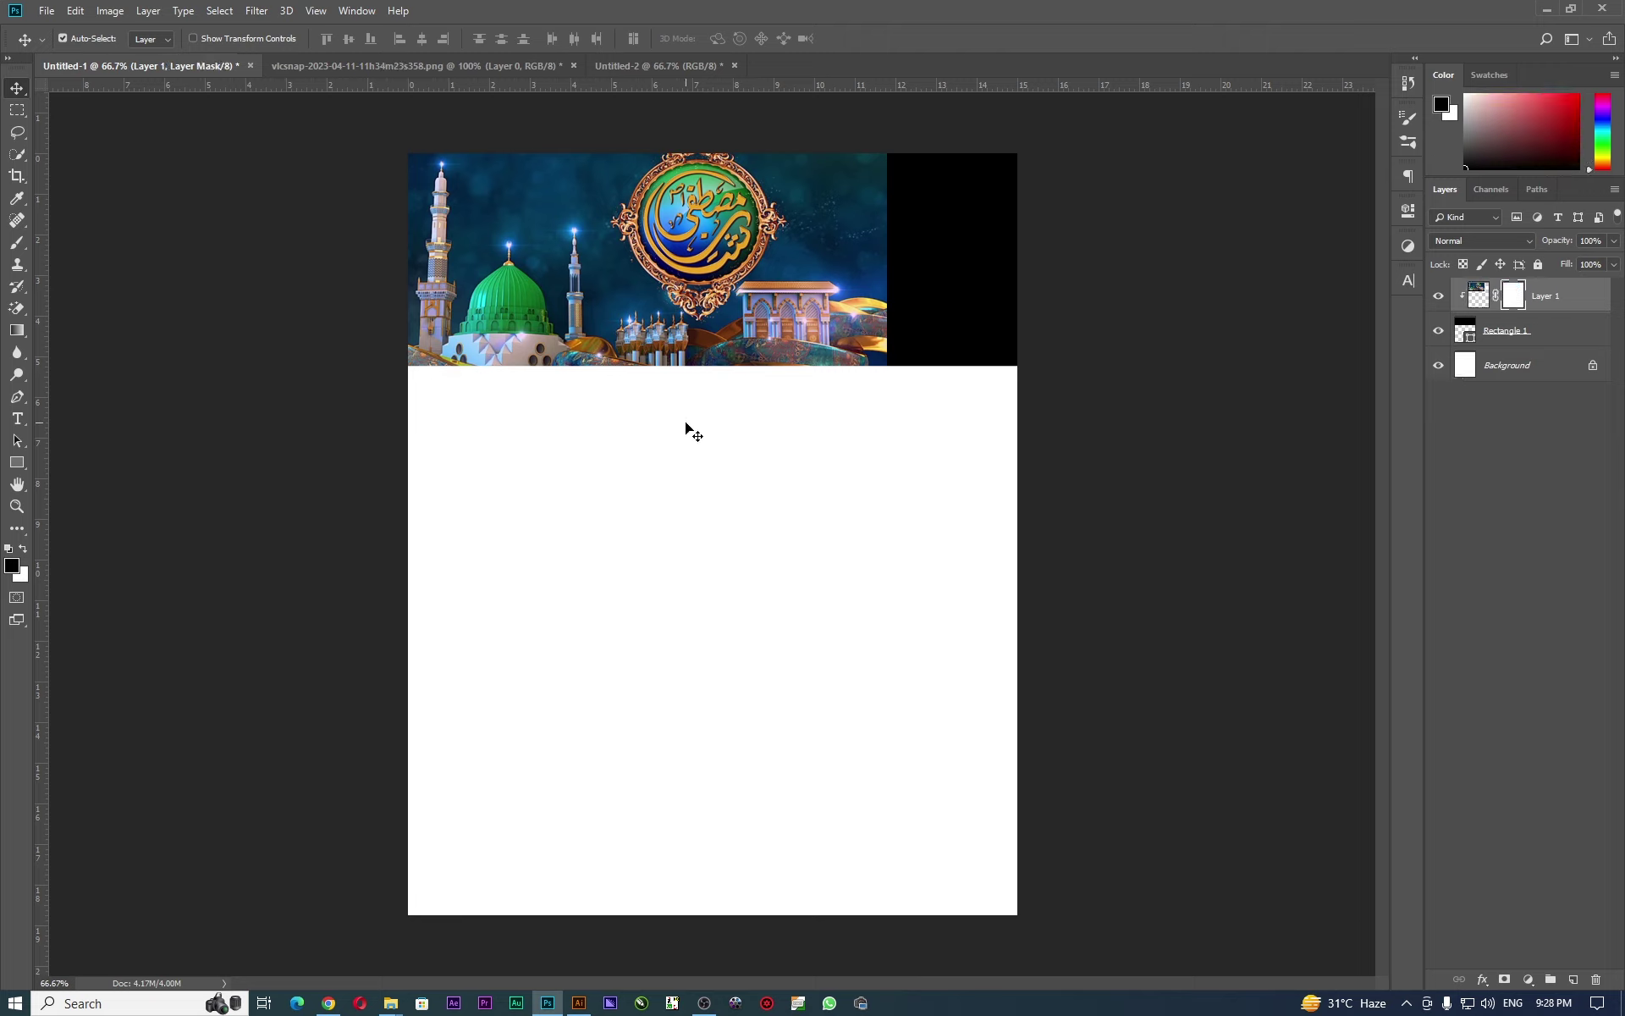
key("b")
mouse_move(856, 188)
left_mouse_down()
mouse_move(820, 163)
mouse_move(829, 219)
mouse_move(773, 356)
mouse_move(689, 271)
mouse_move(689, 170)
mouse_move(702, 272)
mouse_move(758, 399)
mouse_move(881, 399)
left_mouse_up()
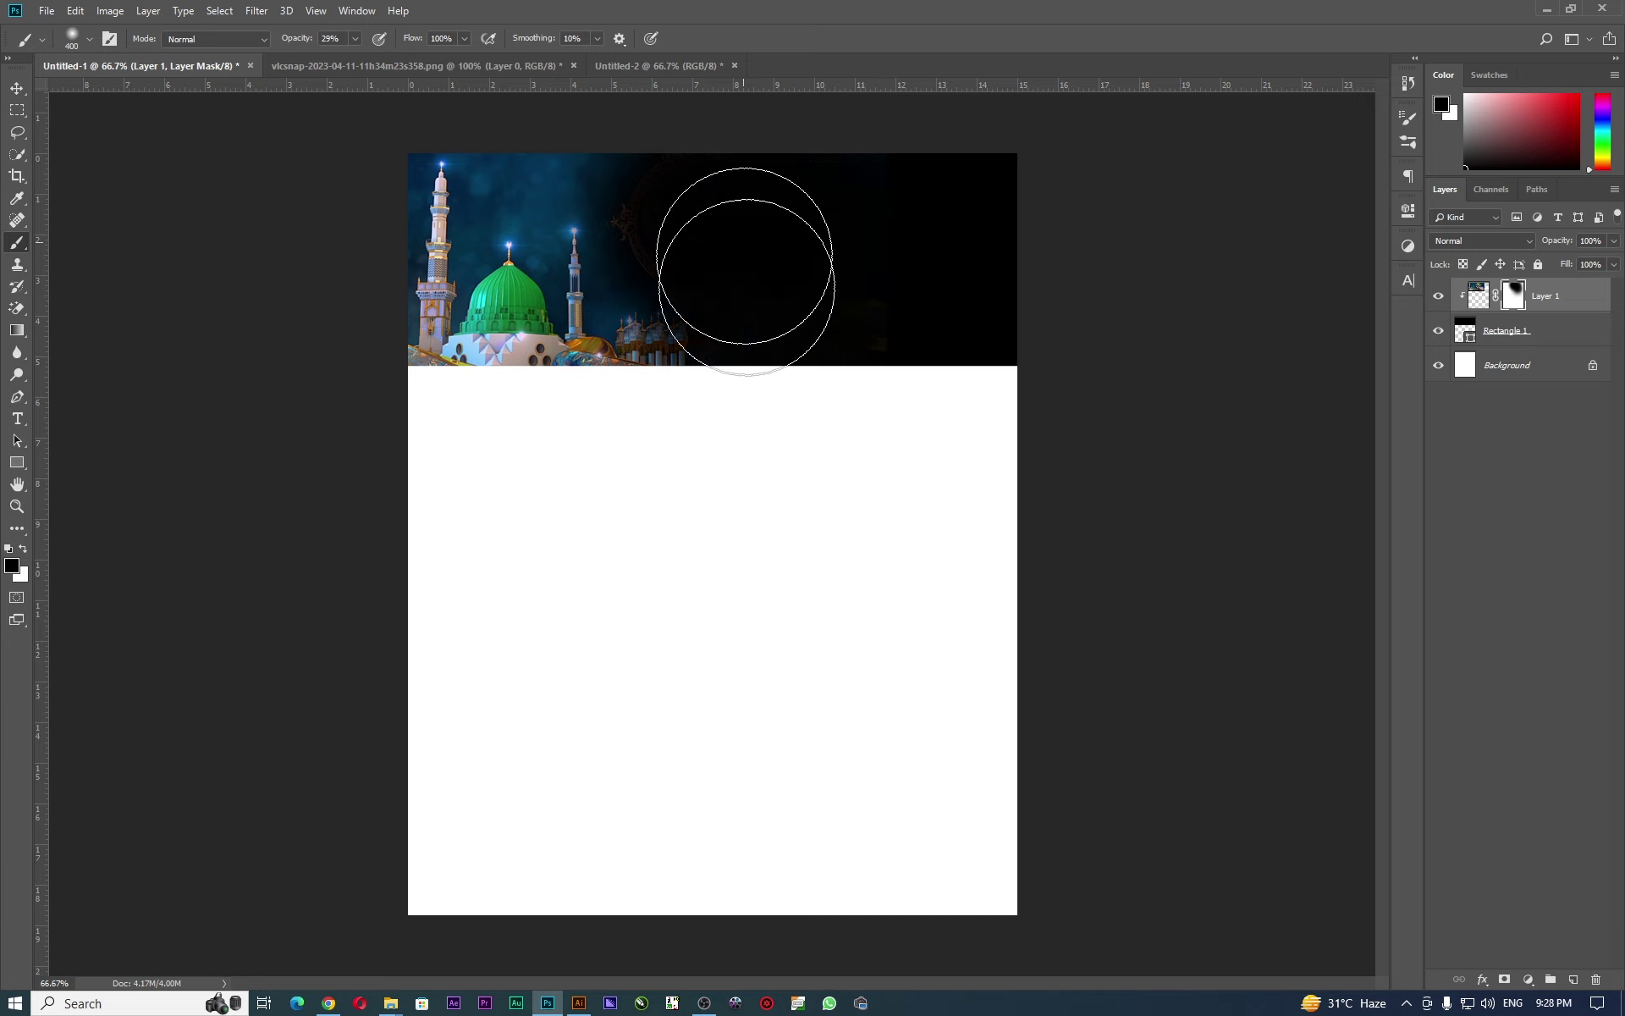
mouse_move(744, 254)
left_mouse_down()
mouse_move(711, 229)
mouse_move(712, 298)
mouse_move(685, 236)
left_mouse_up()
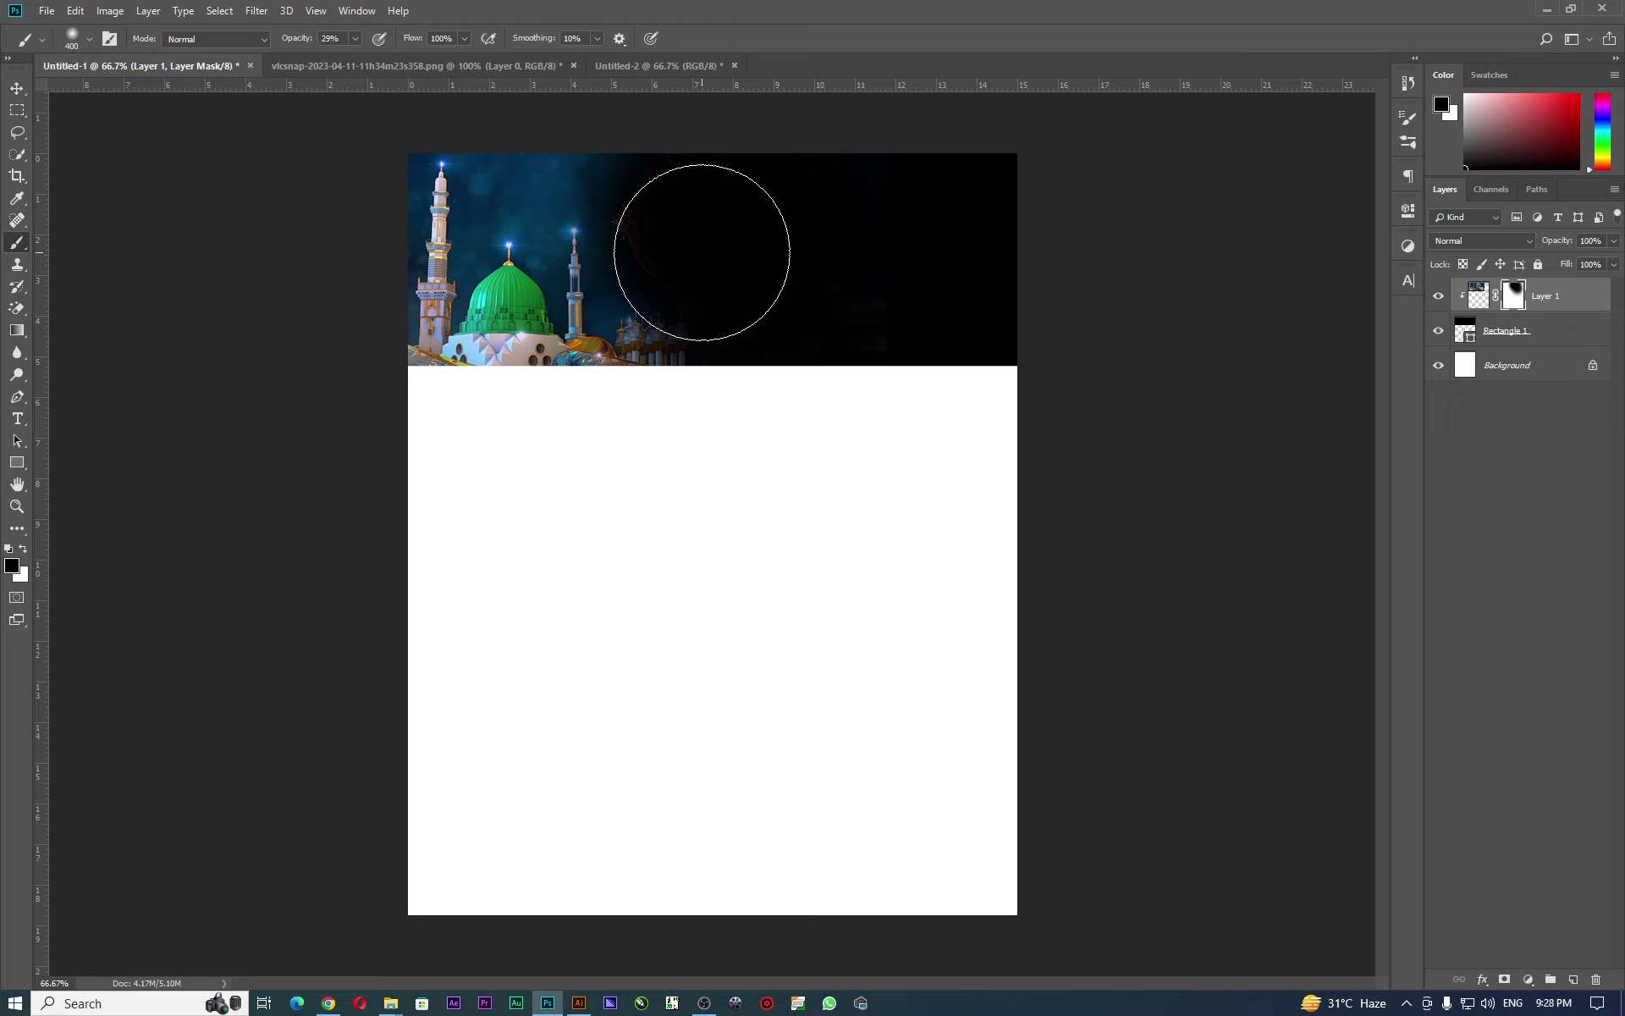
key("bracketleft")
key("bracketleft")
key("bracketleft")
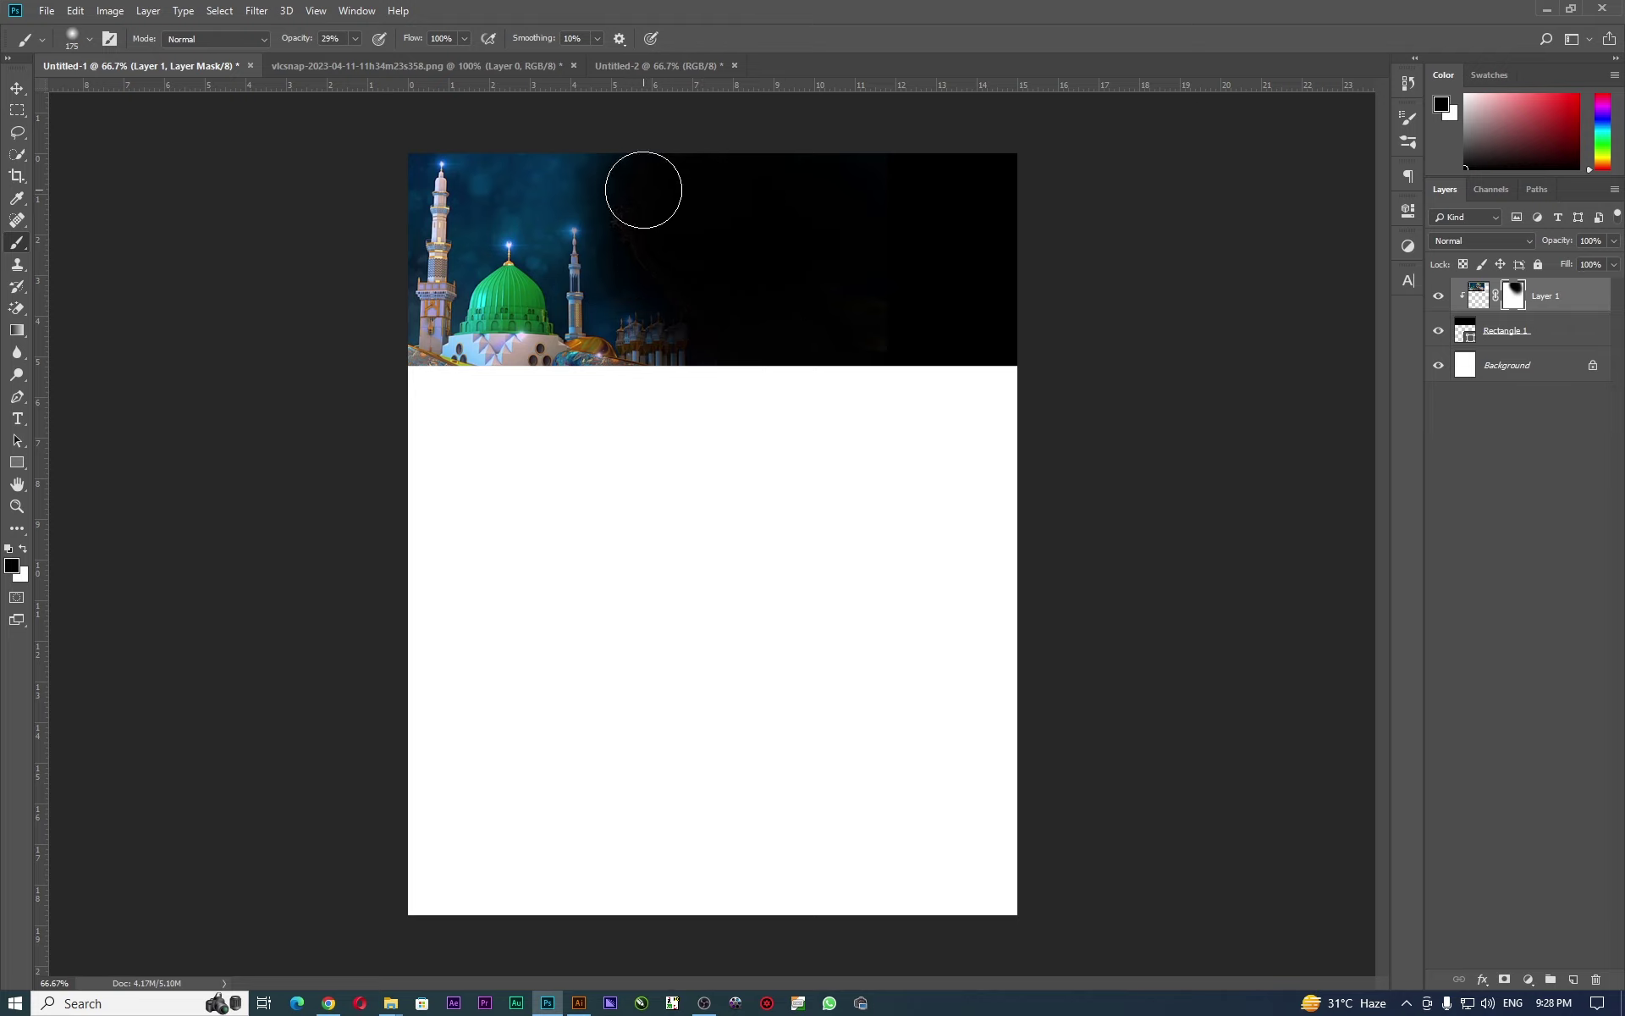
left_click_drag(635, 338, 660, 424)
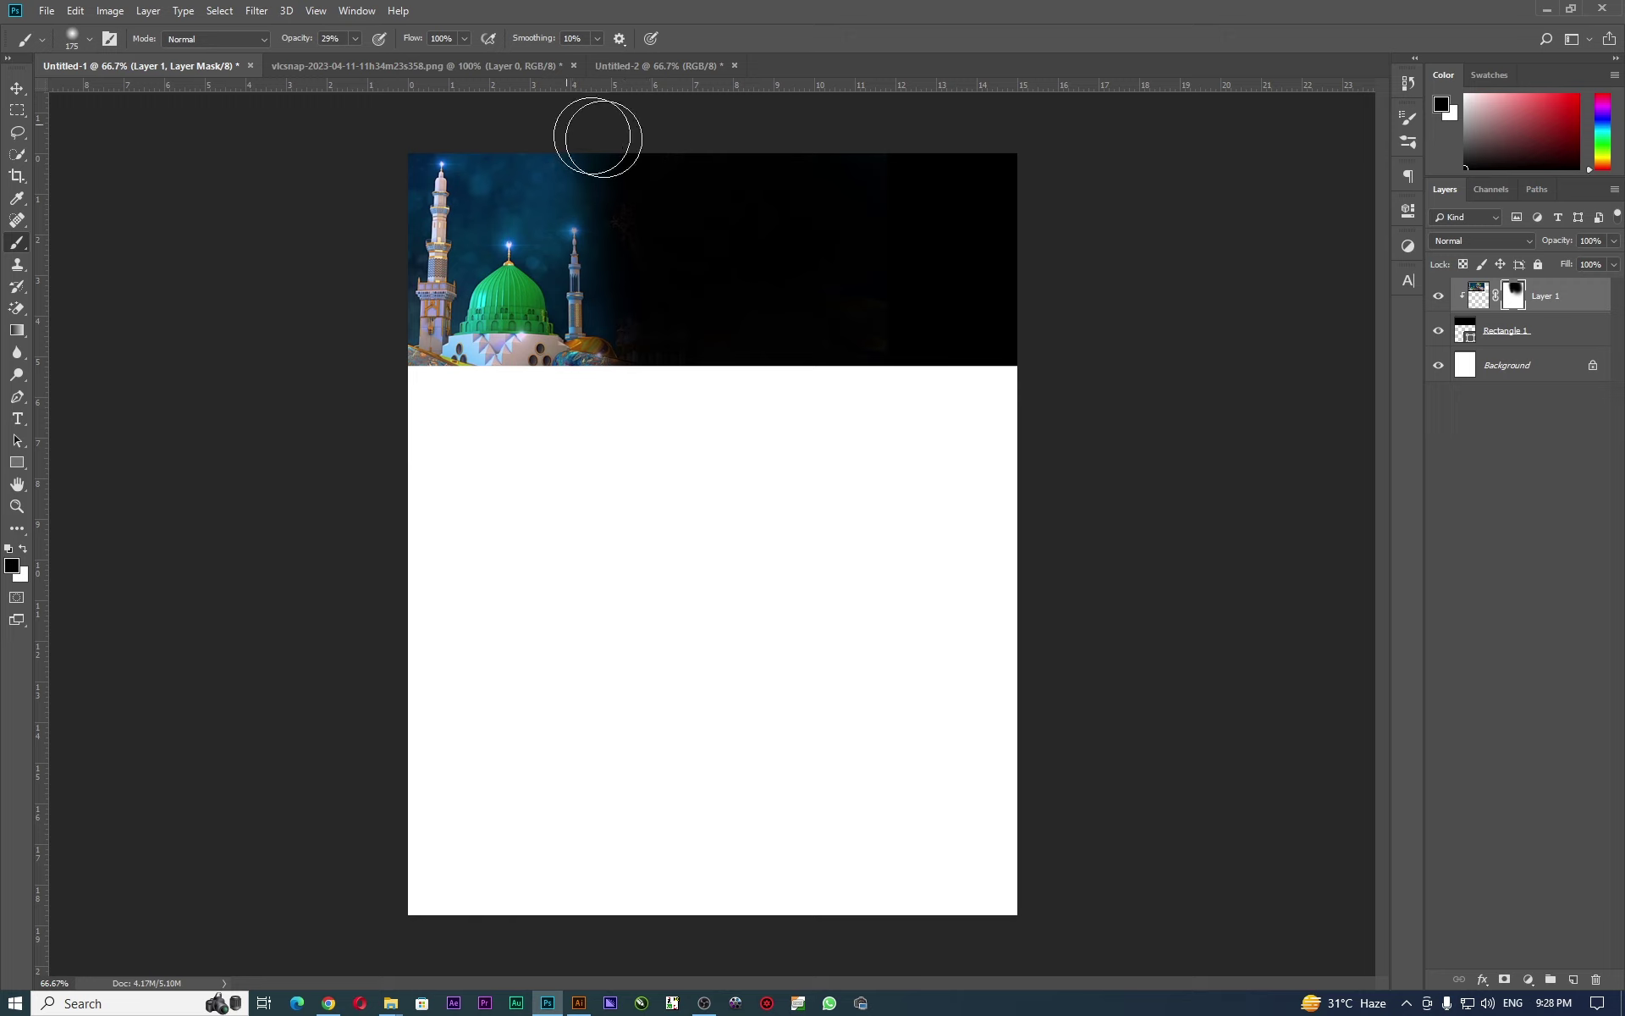
key("v")
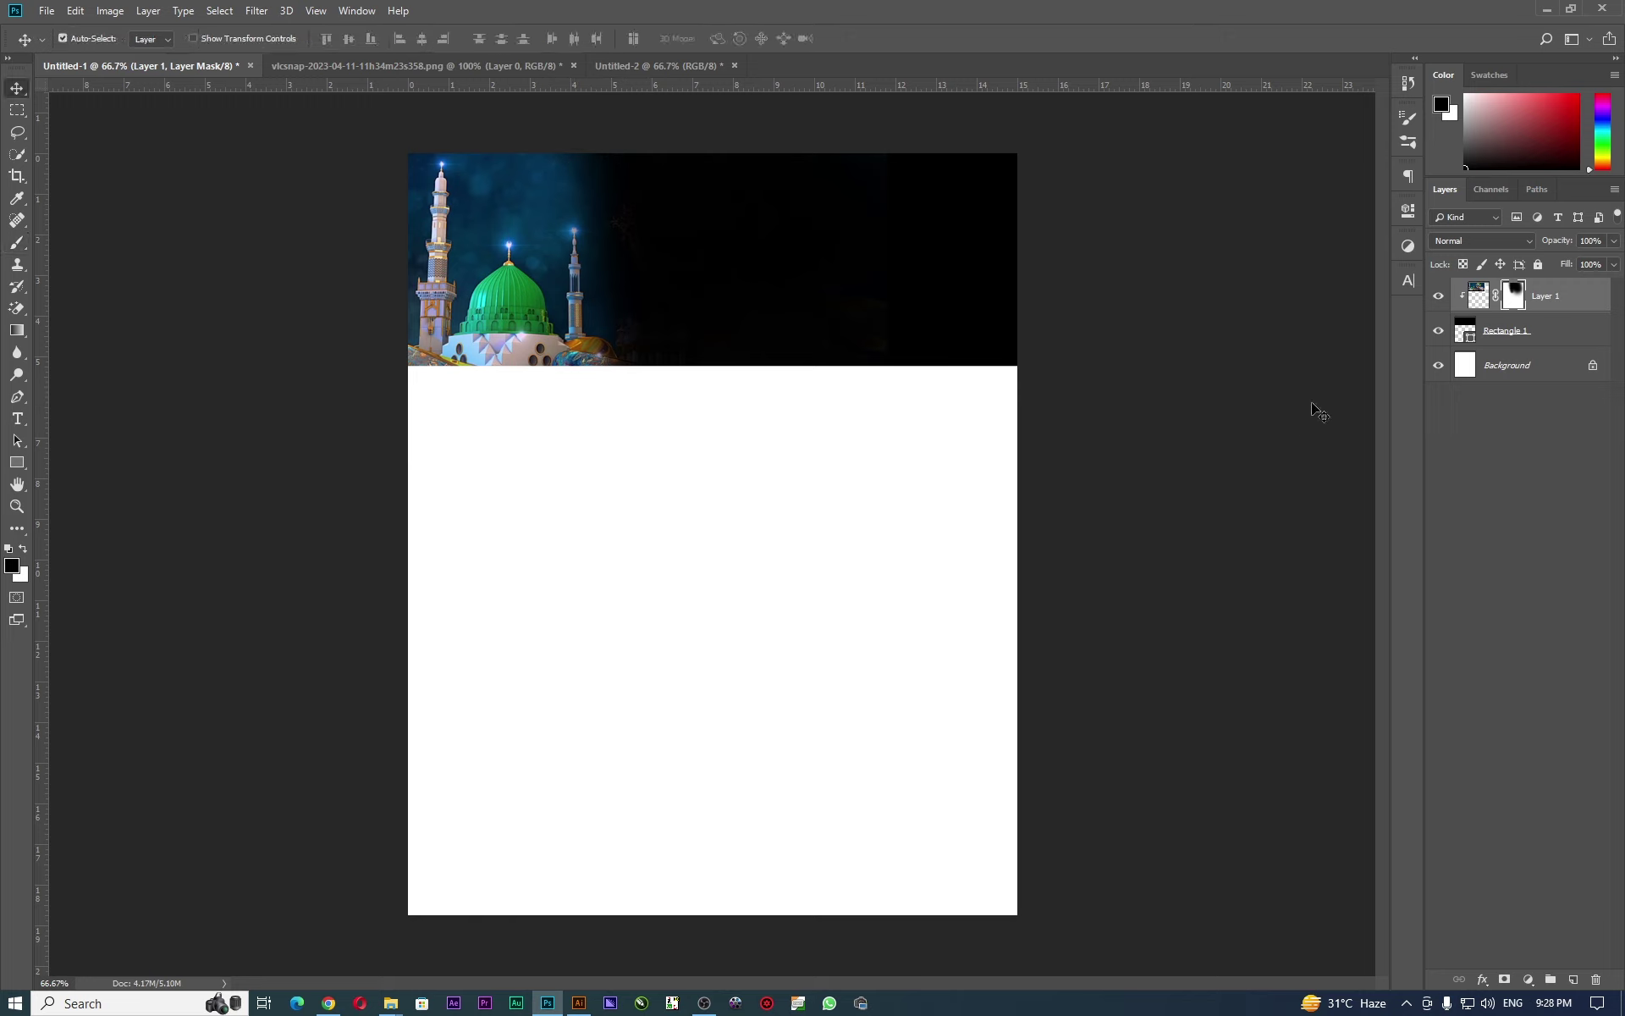
left_click(1439, 330)
Recolour the Rectangle 1 band to a dark navy blue sampled from the mosque photo.
double_click(1469, 335)
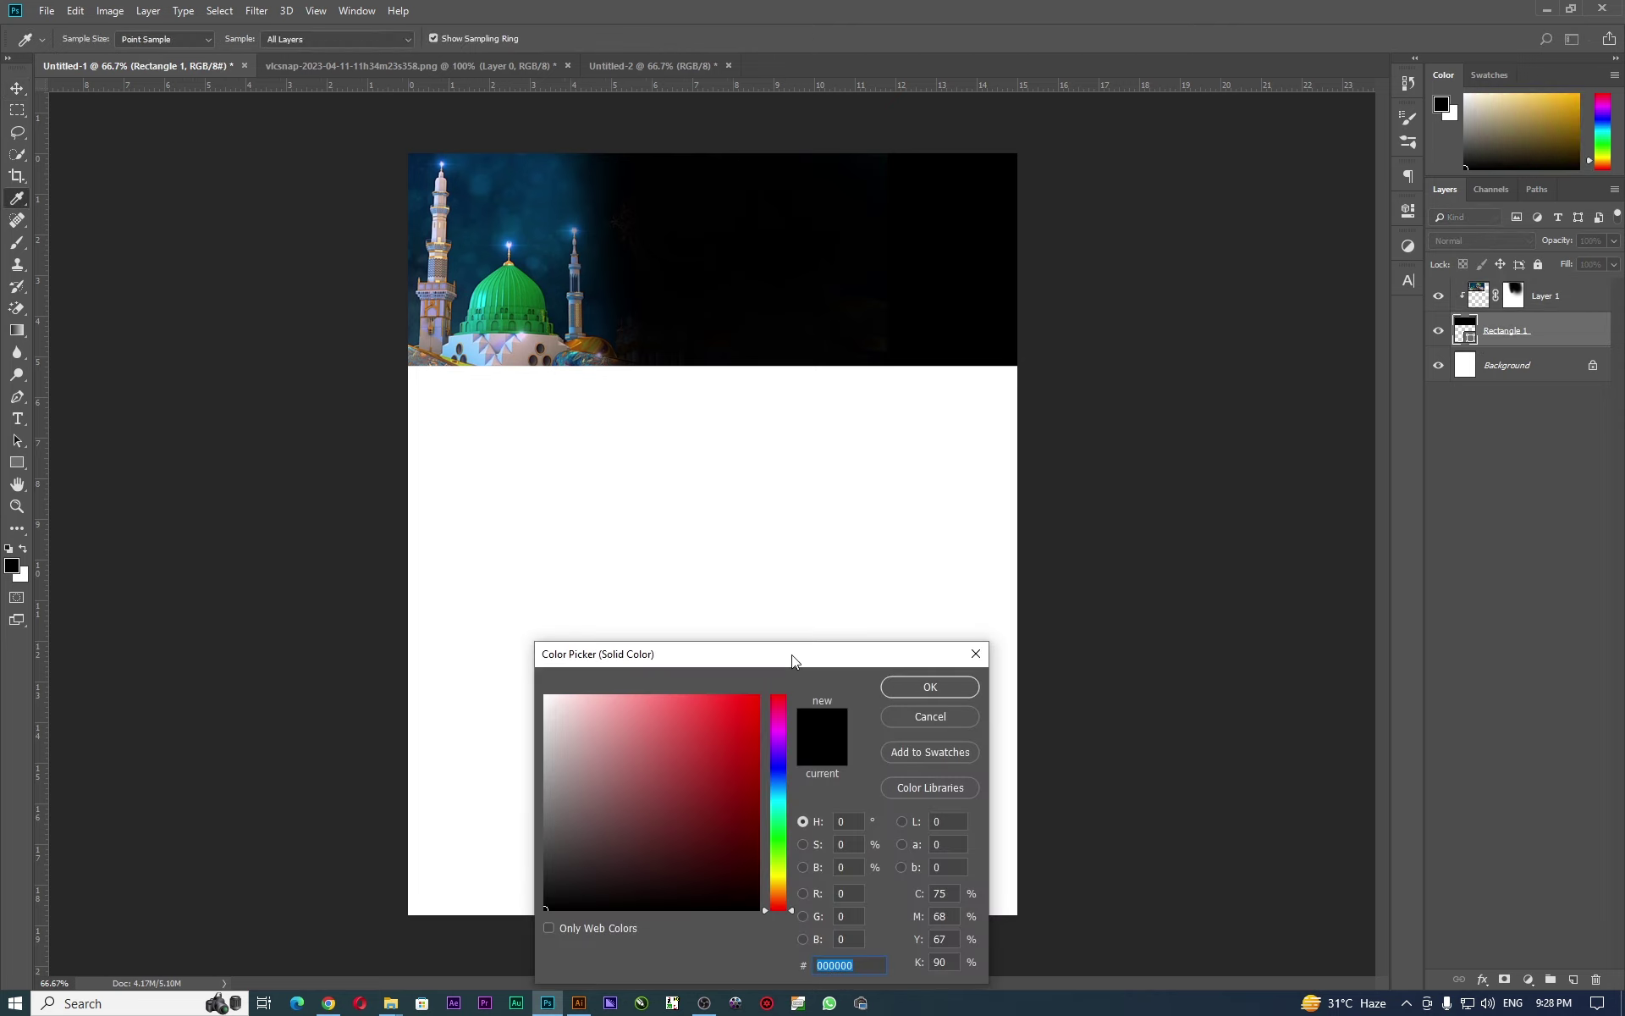
left_click_drag(790, 654, 918, 563)
left_click(425, 166)
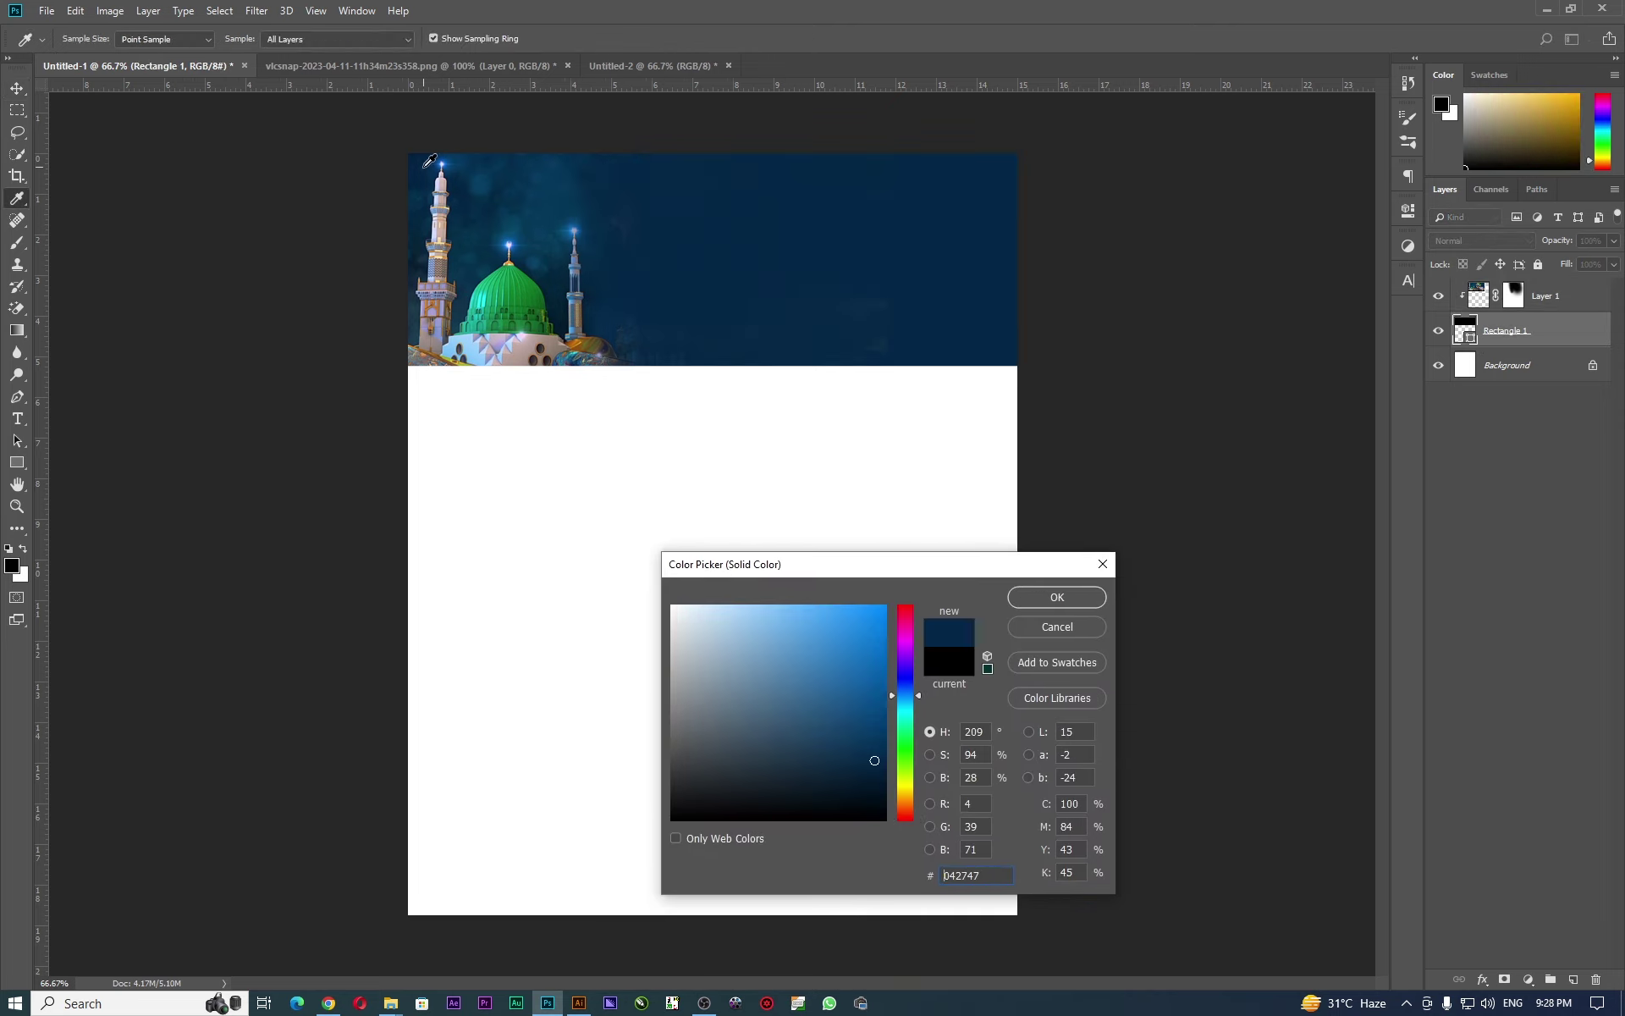
left_click(1075, 602)
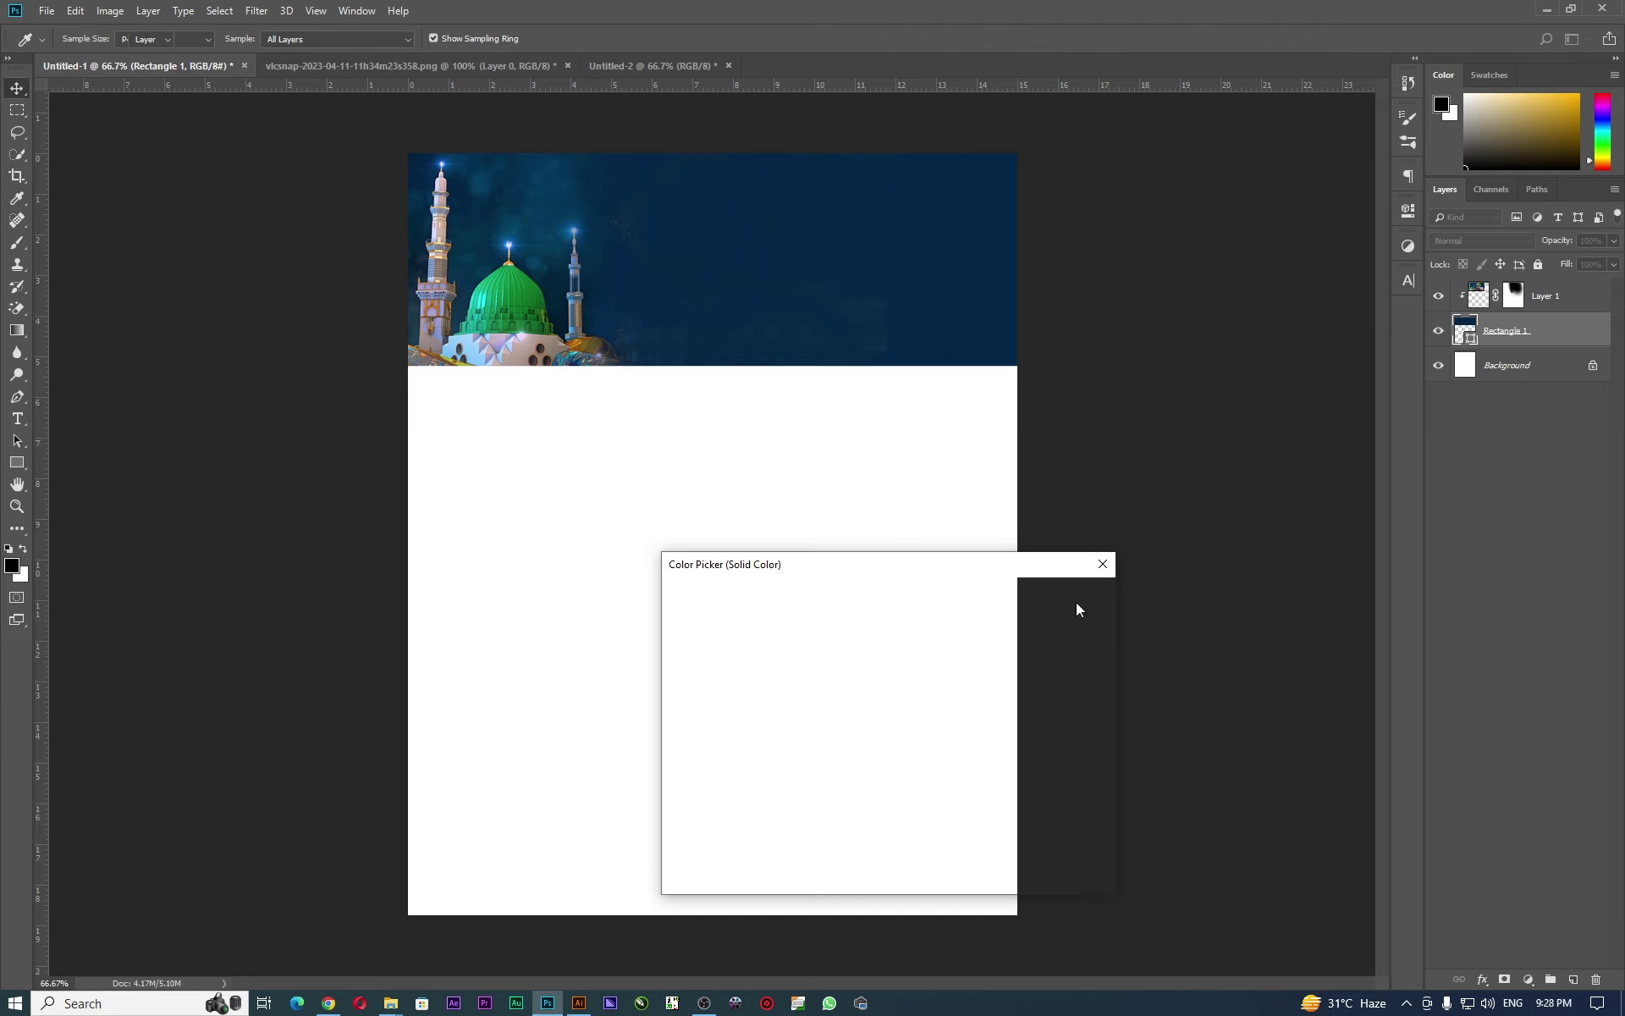
Select Layer 1's mask and try the Brush tool, then return to Move and deselect.
left_click(1515, 297)
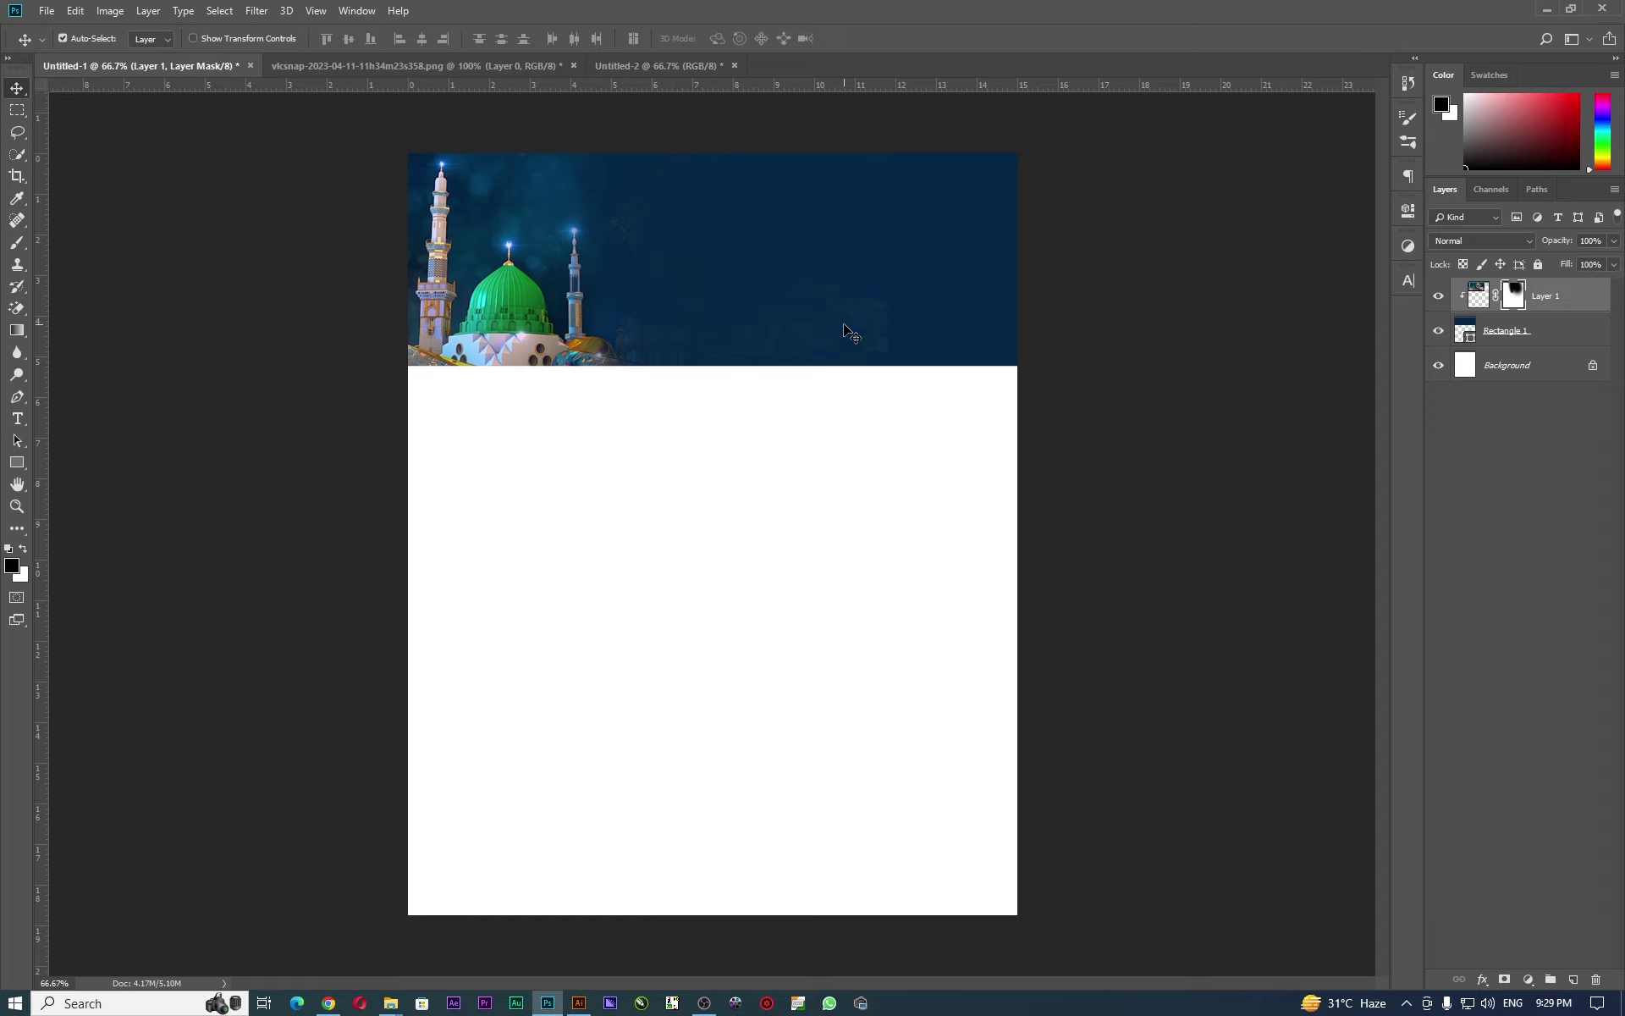
key("b")
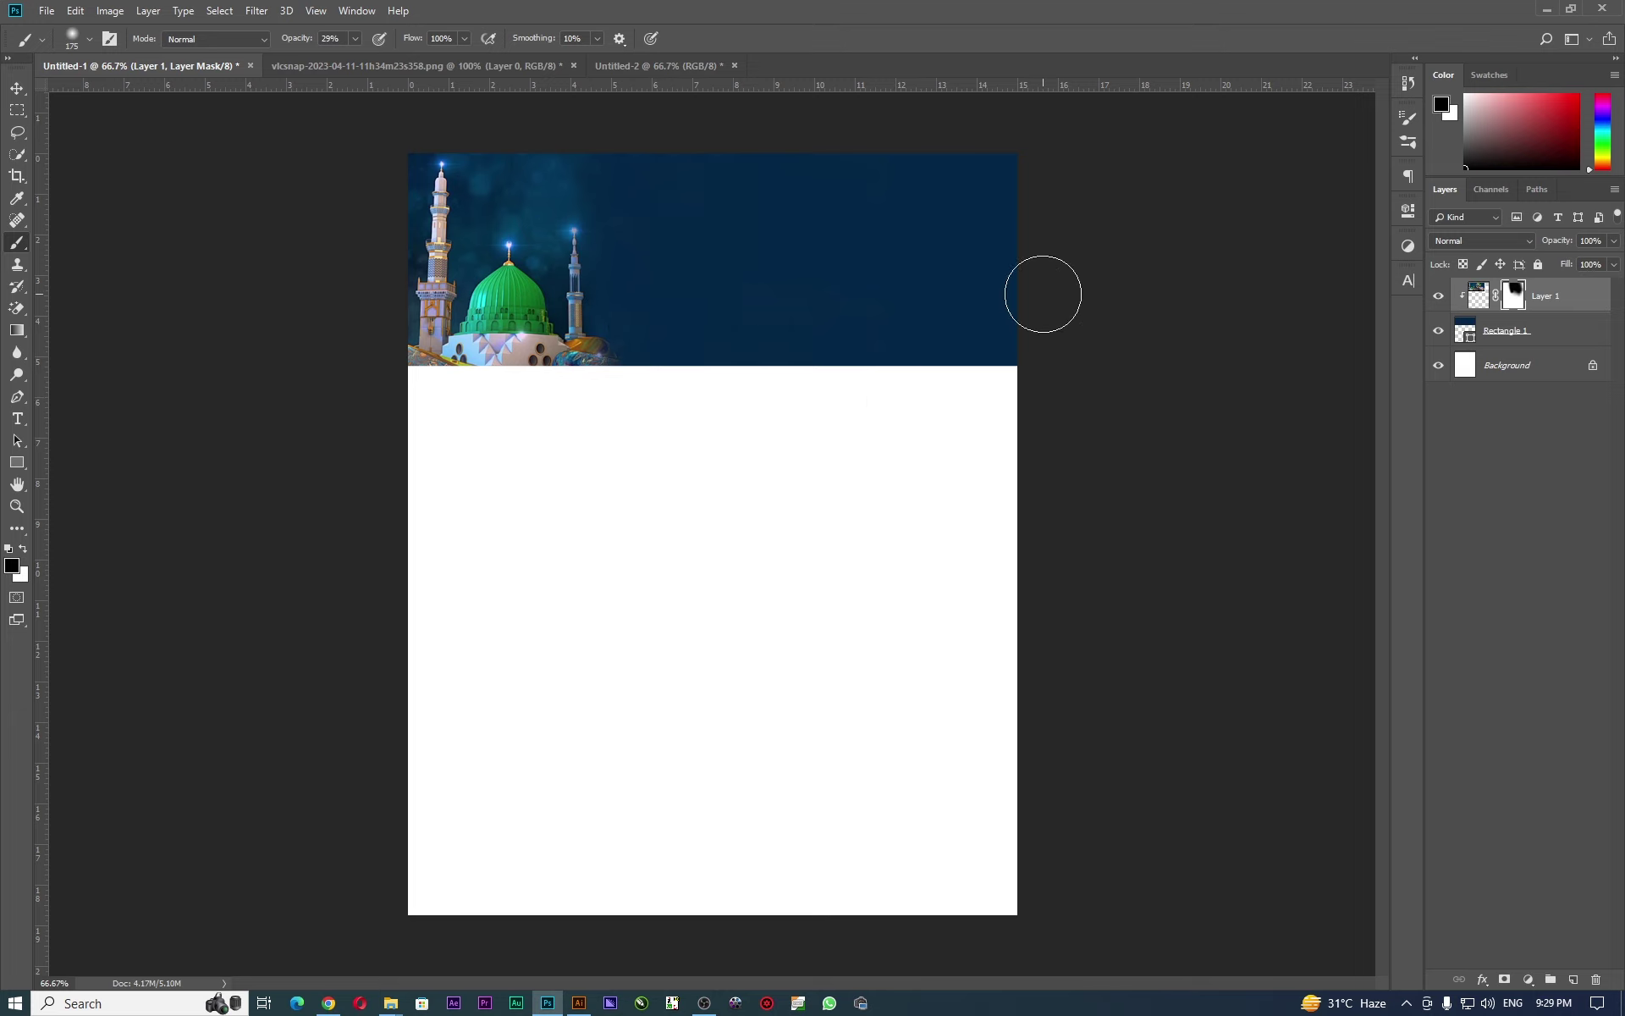
left_click(16, 93)
left_click(497, 472)
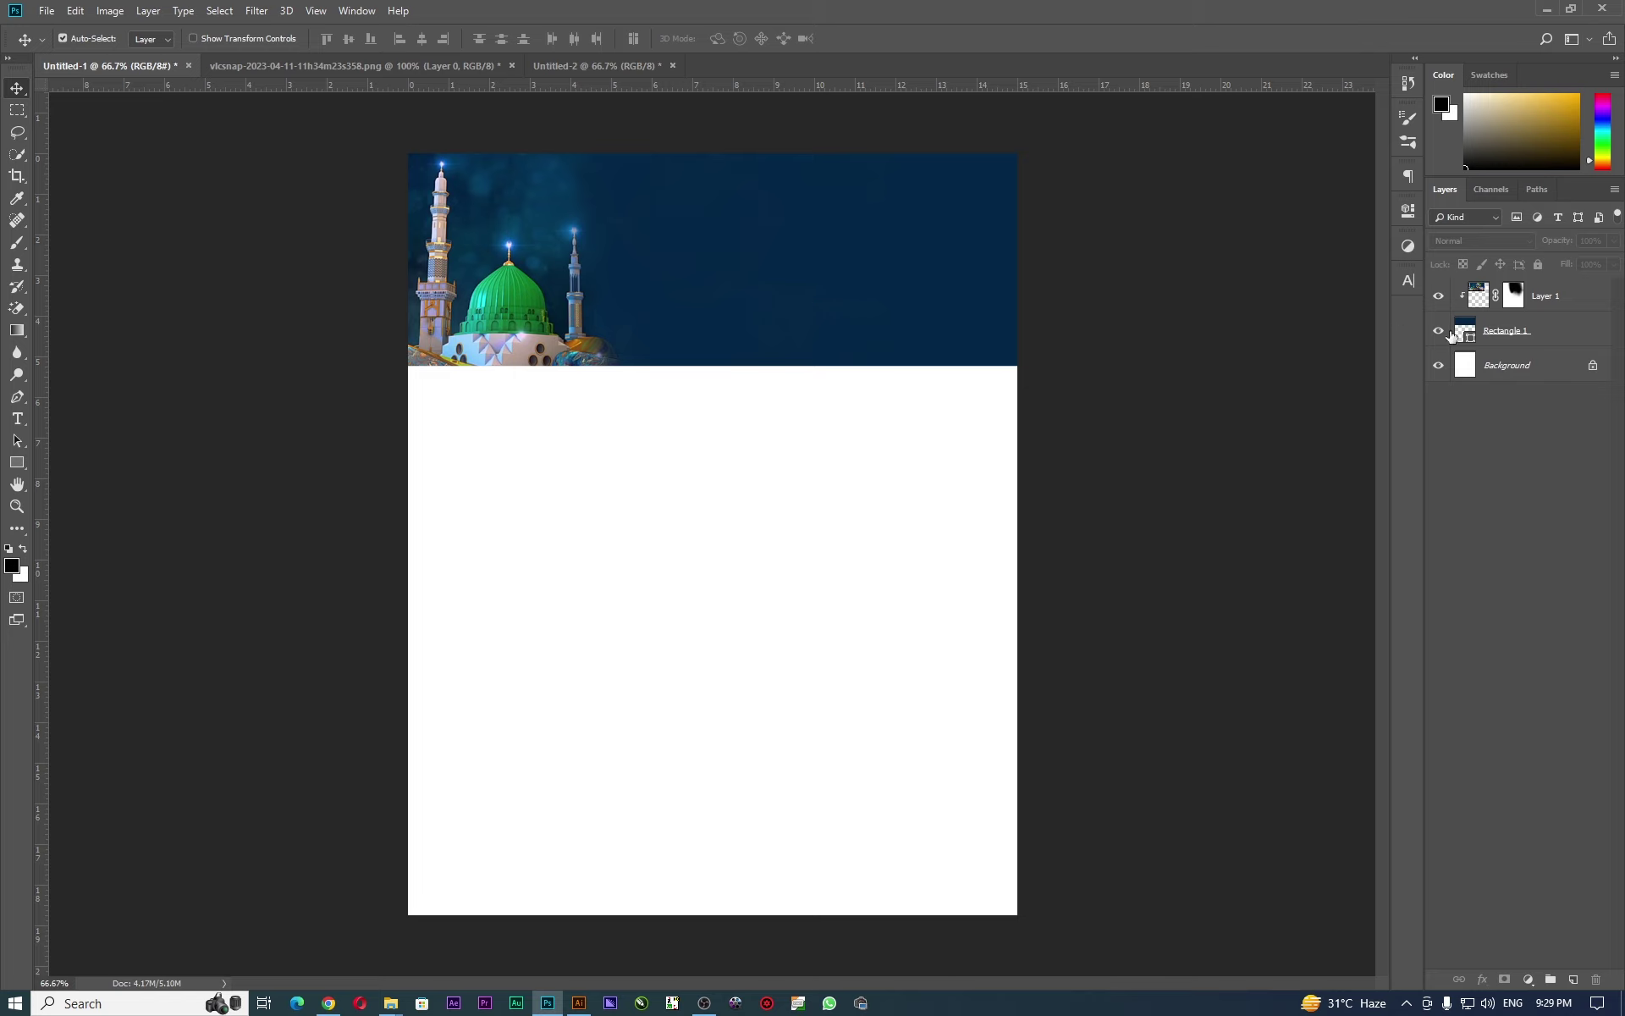
Try a Gradient Overlay on Rectangle 1, then cancel it without applying.
left_click(1572, 341)
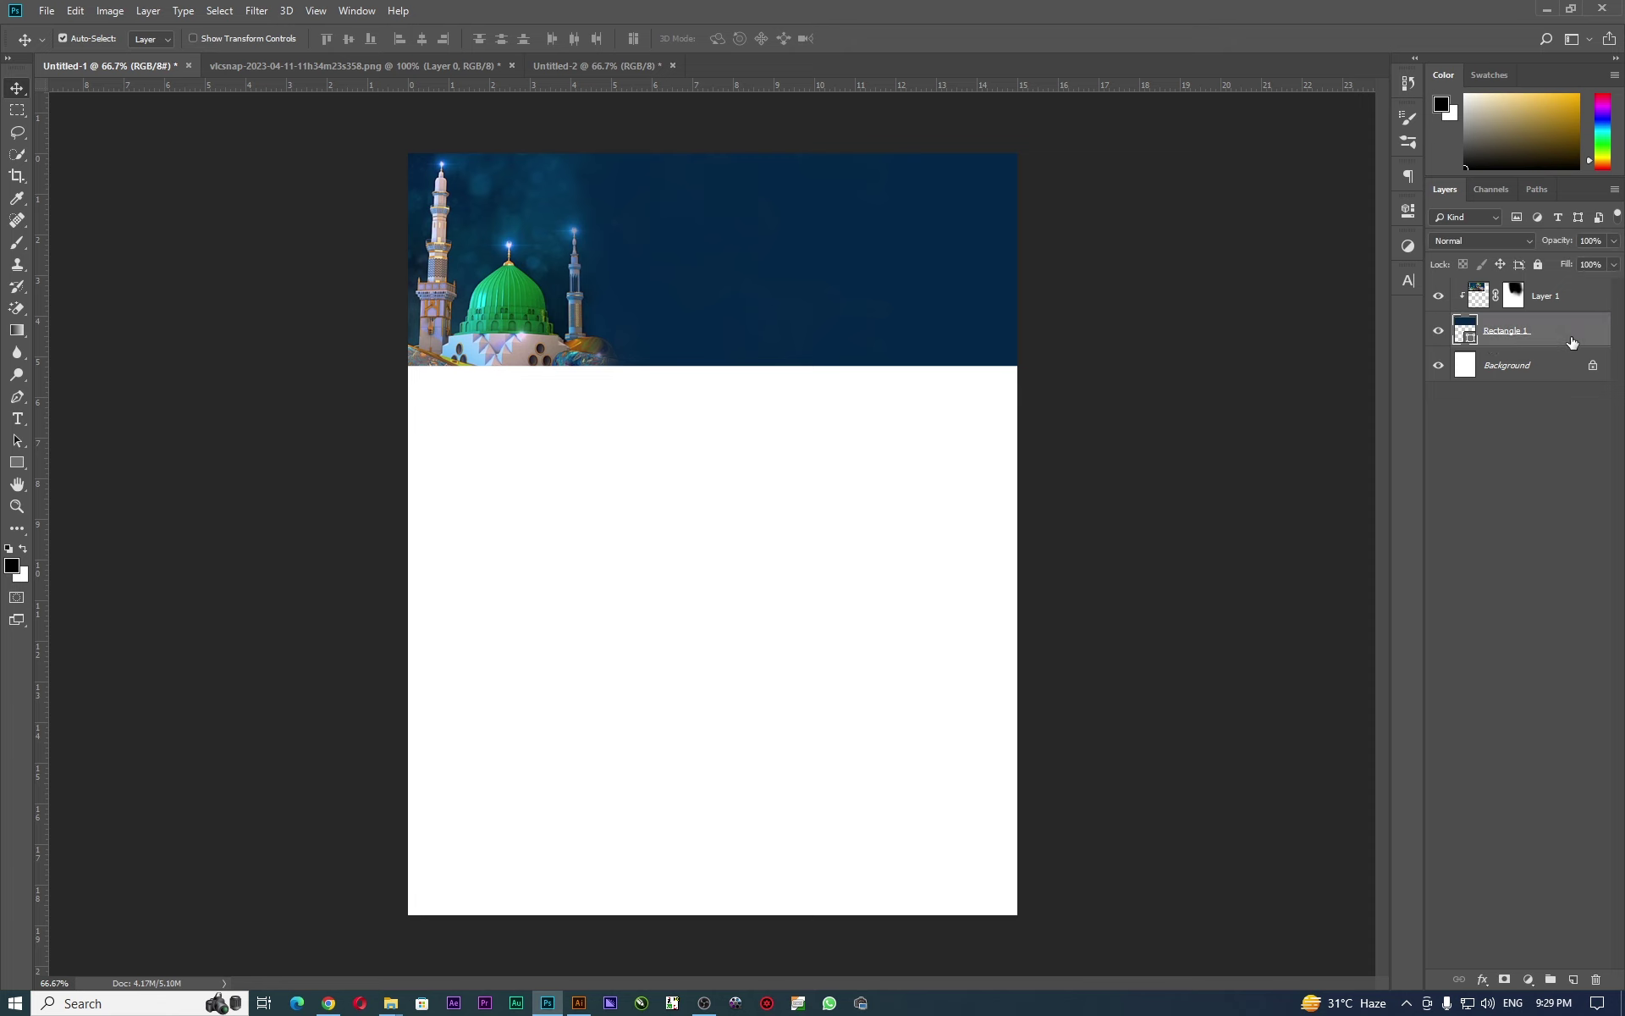
double_click(1571, 342)
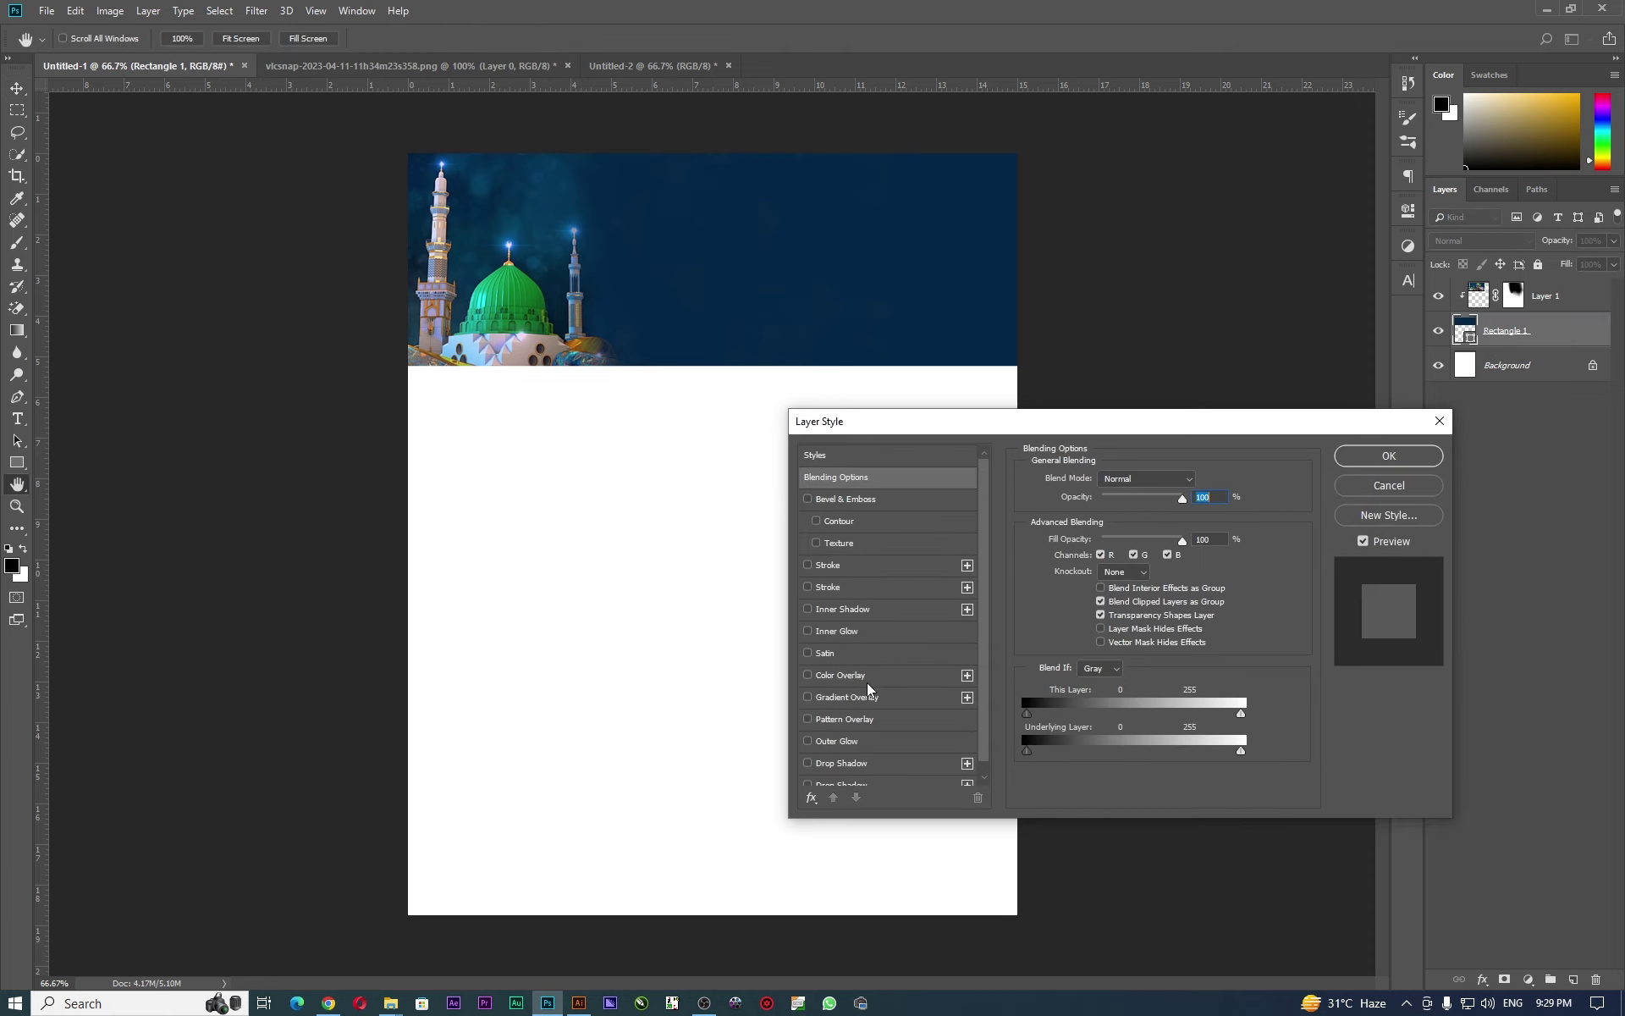
left_click(907, 697)
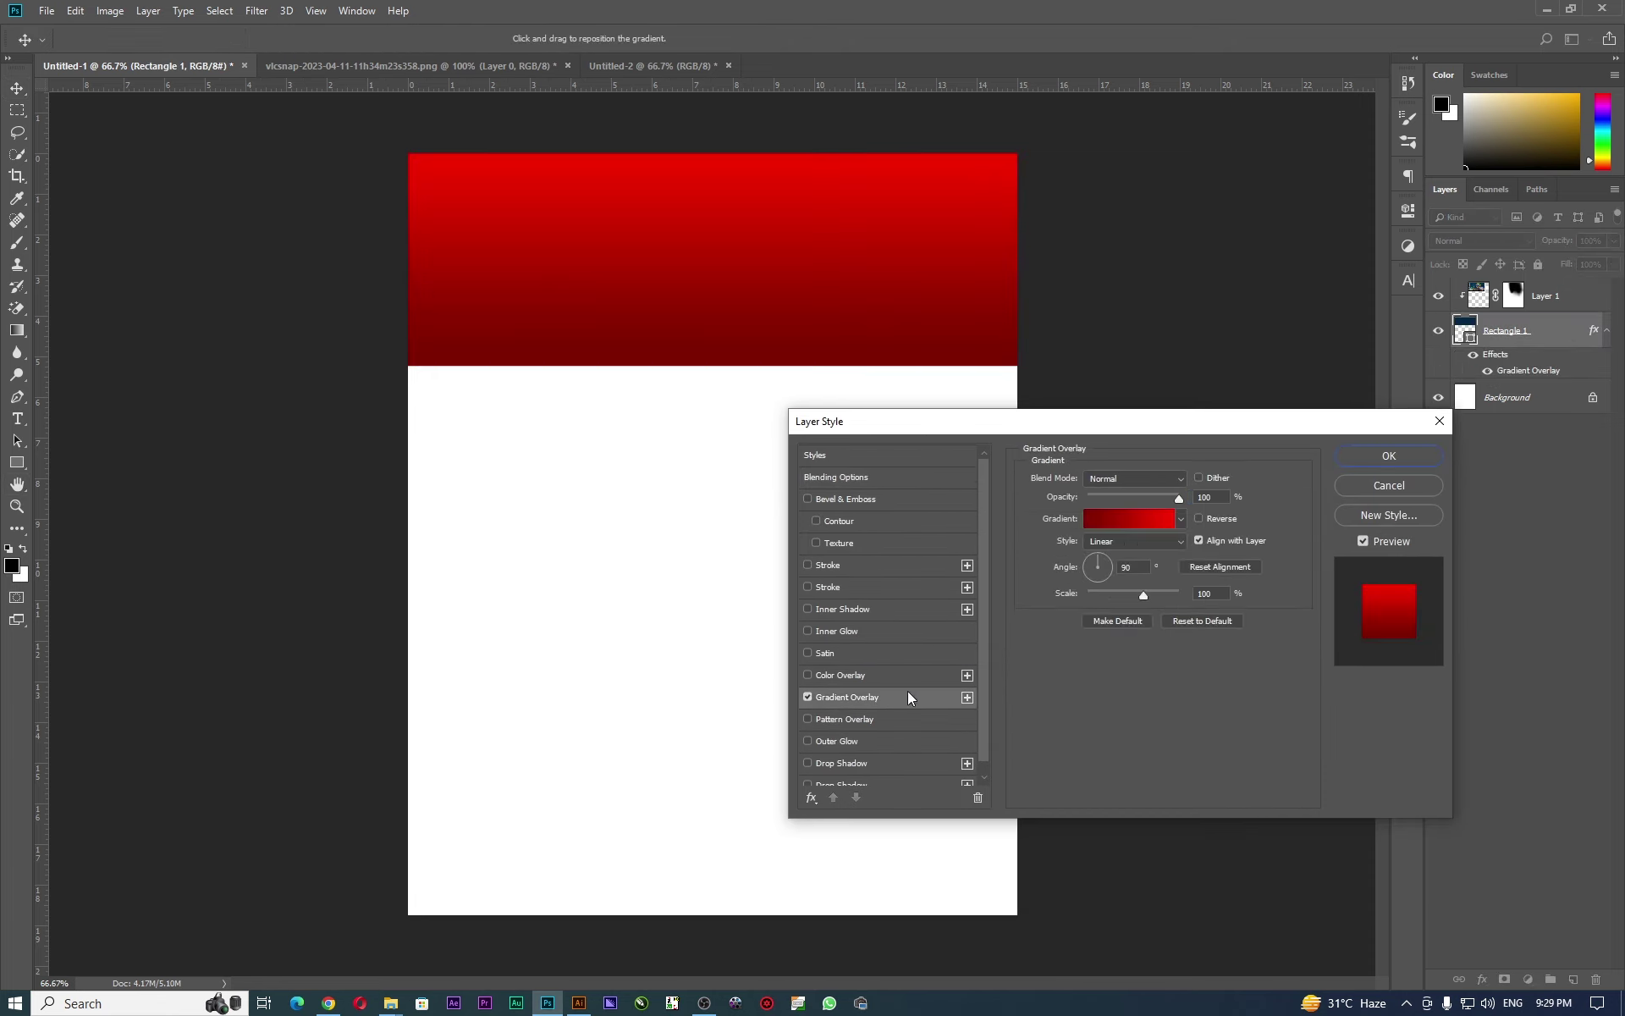
left_click(1138, 521)
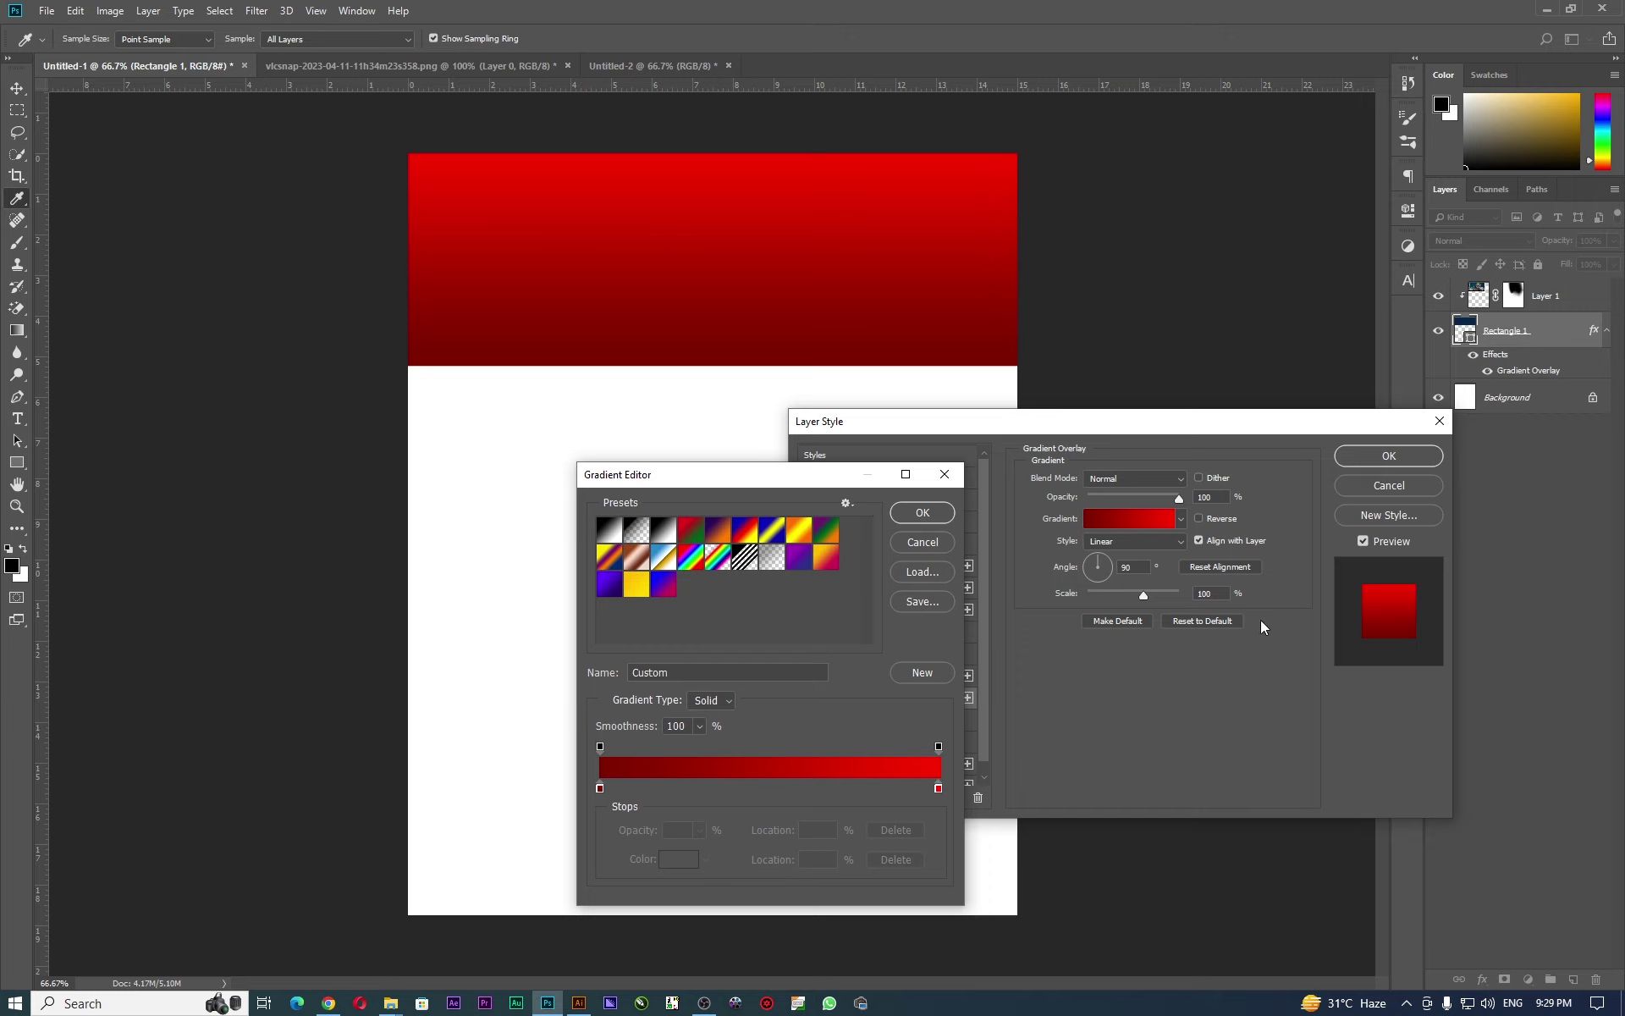
left_click(925, 543)
left_click(1401, 486)
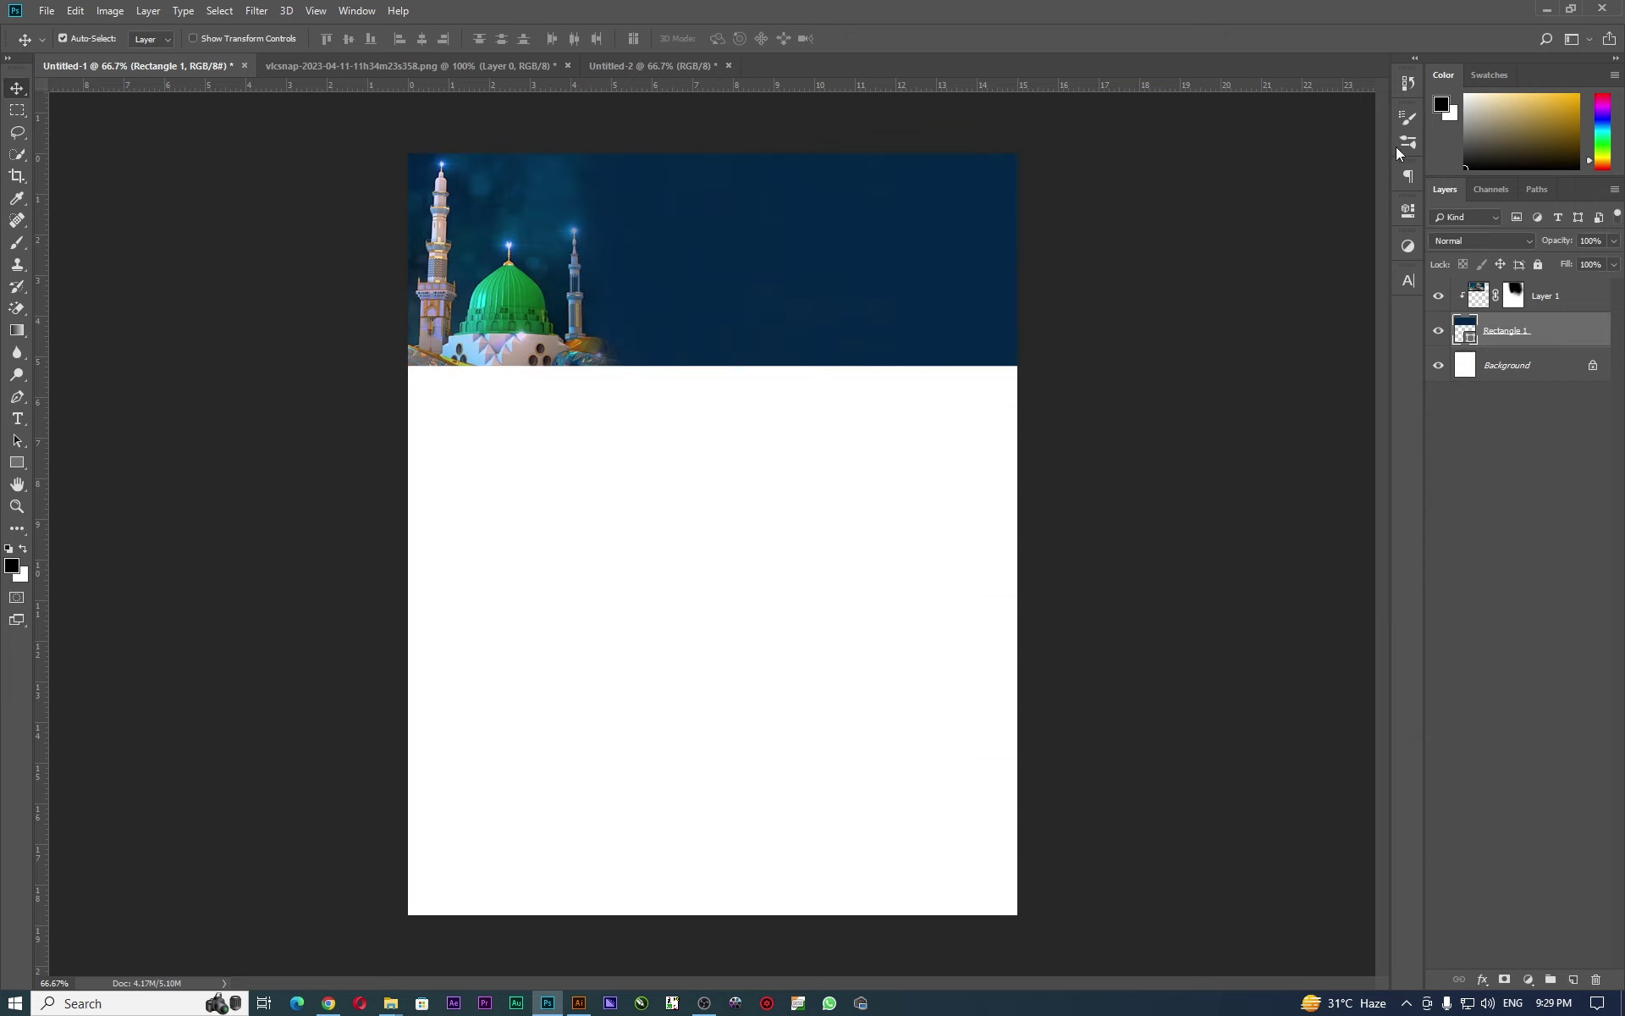
Set Rectangle 1's fill to No Color in Properties.
left_click(1407, 210)
left_click(1167, 310)
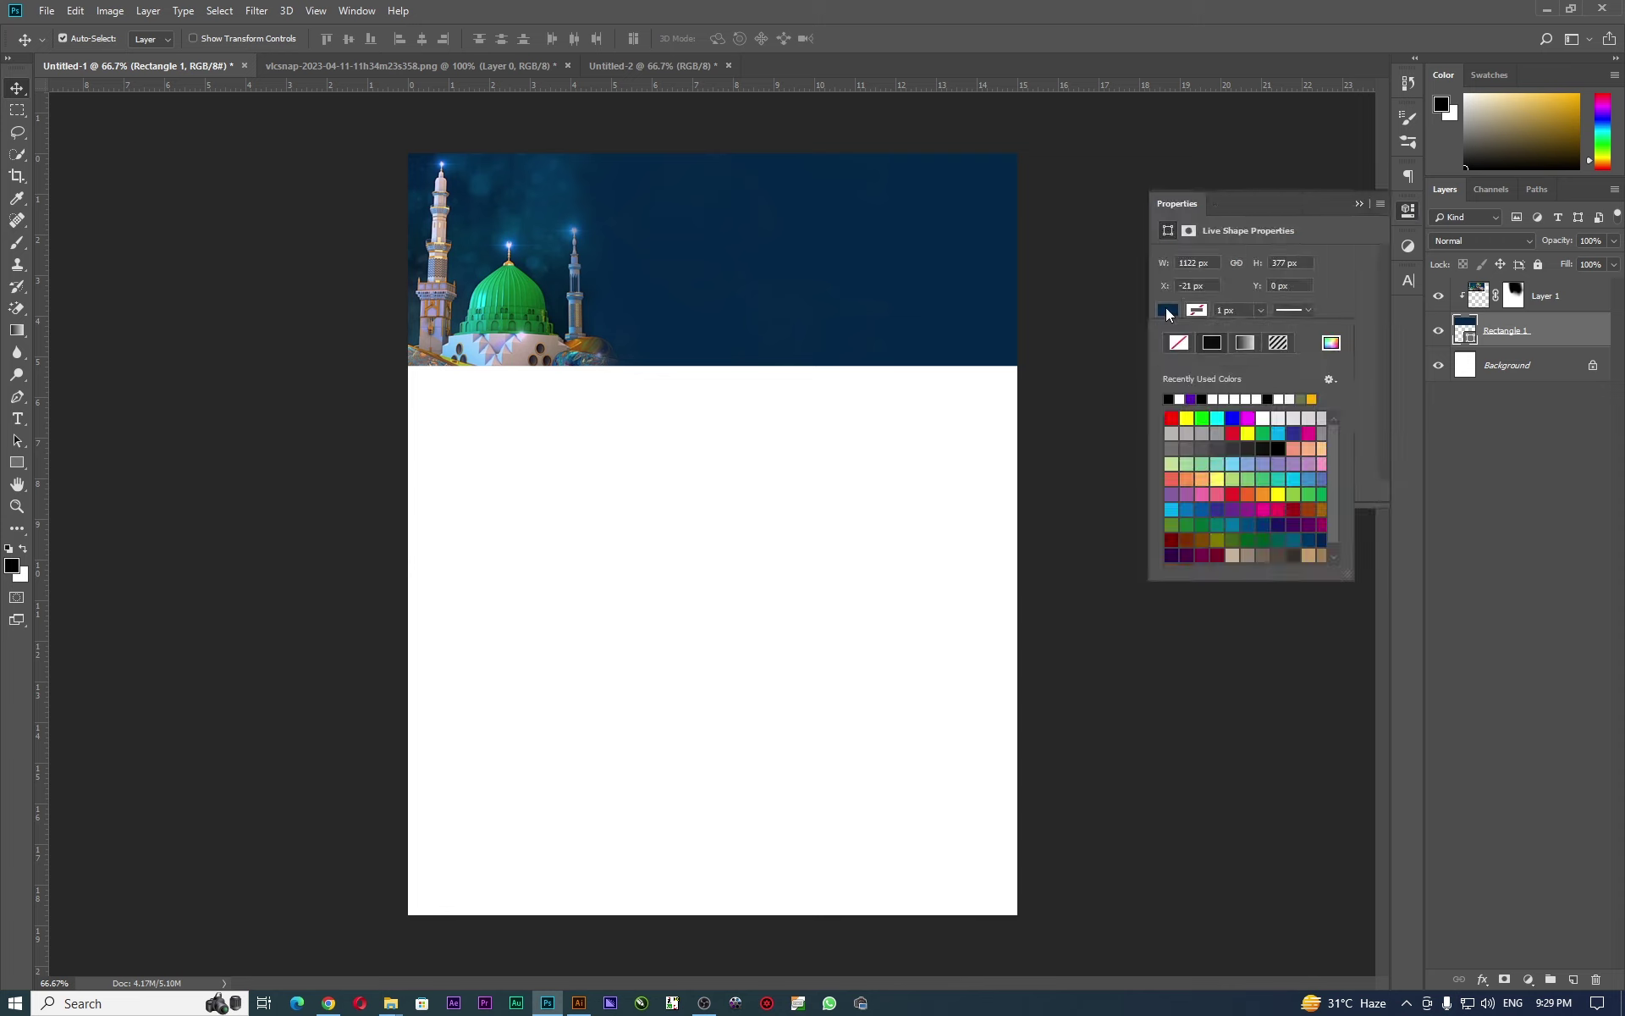
left_click(1178, 343)
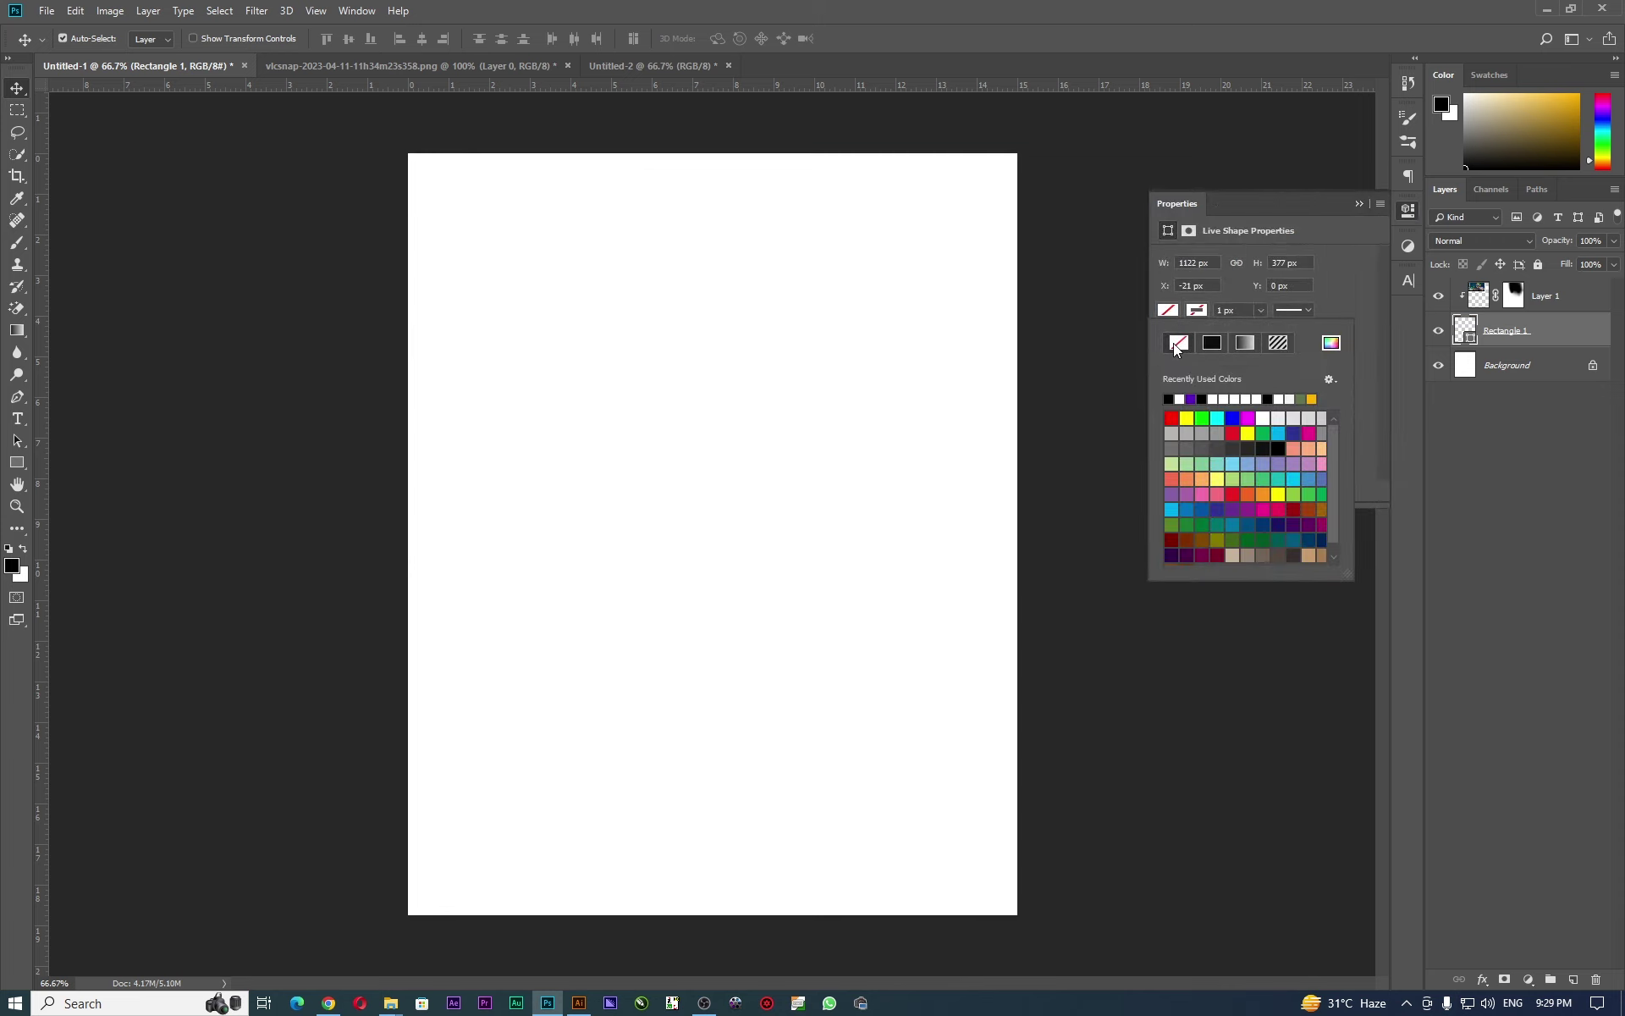
left_click(1379, 249)
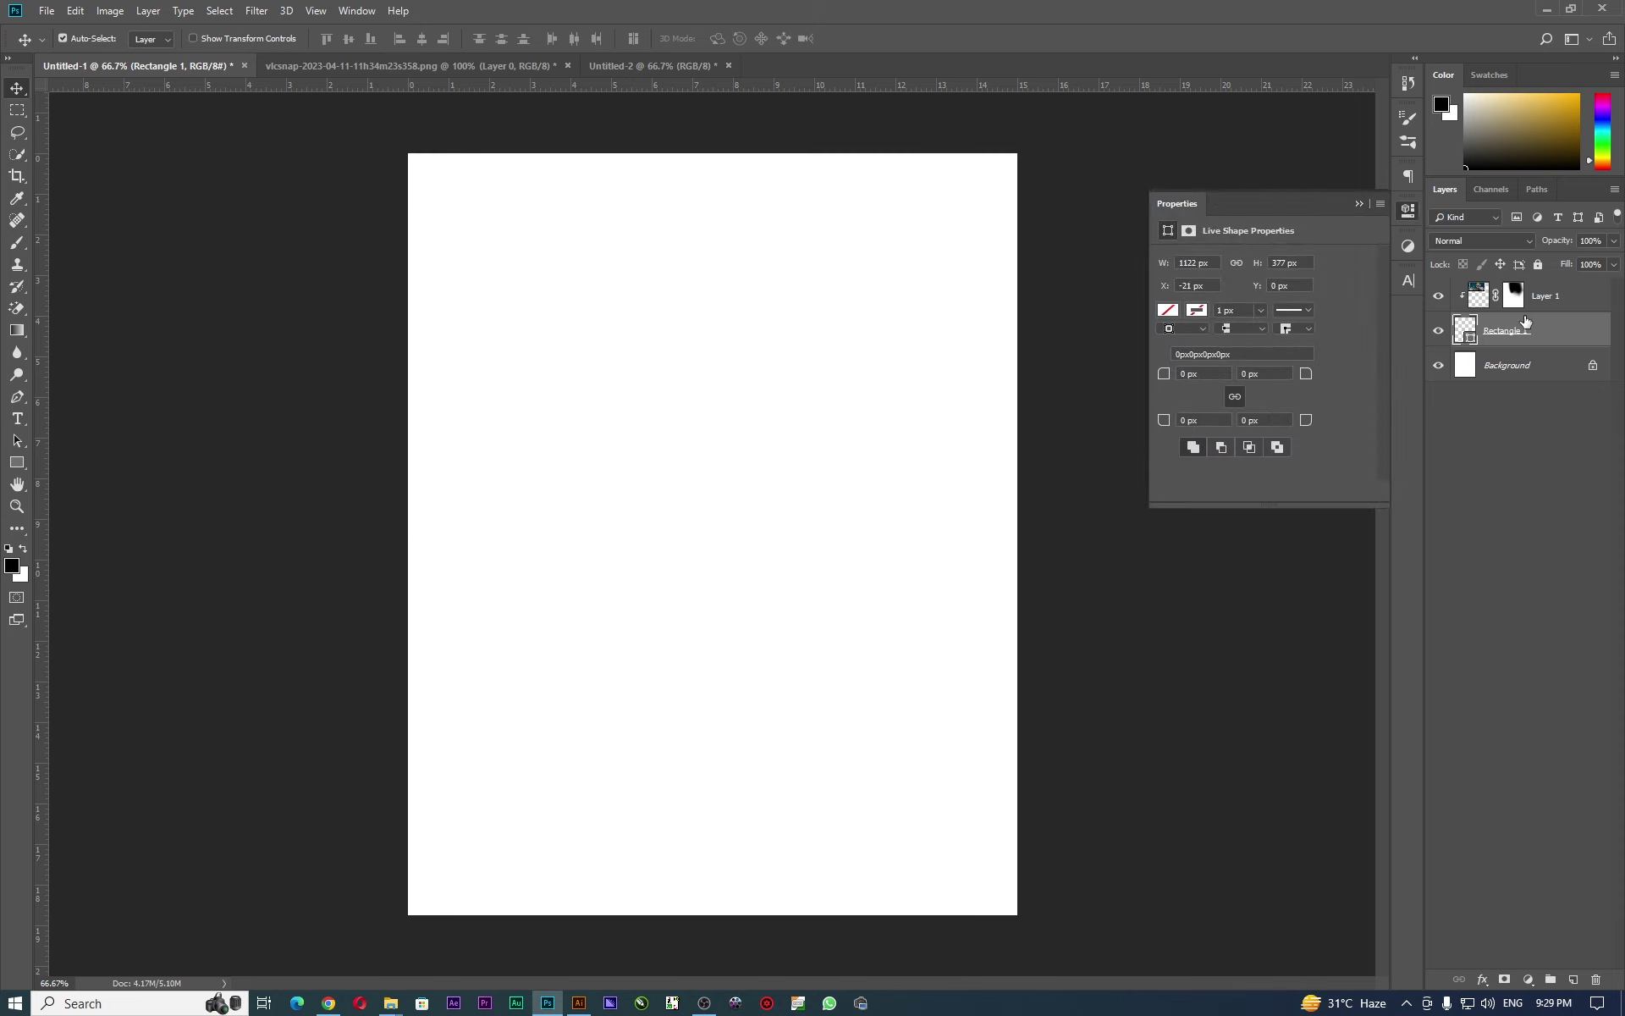
Release Layer 1's clipping mask, hide it, and reopen Rectangle 1's layer style settings.
left_click(1526, 313, "alt")
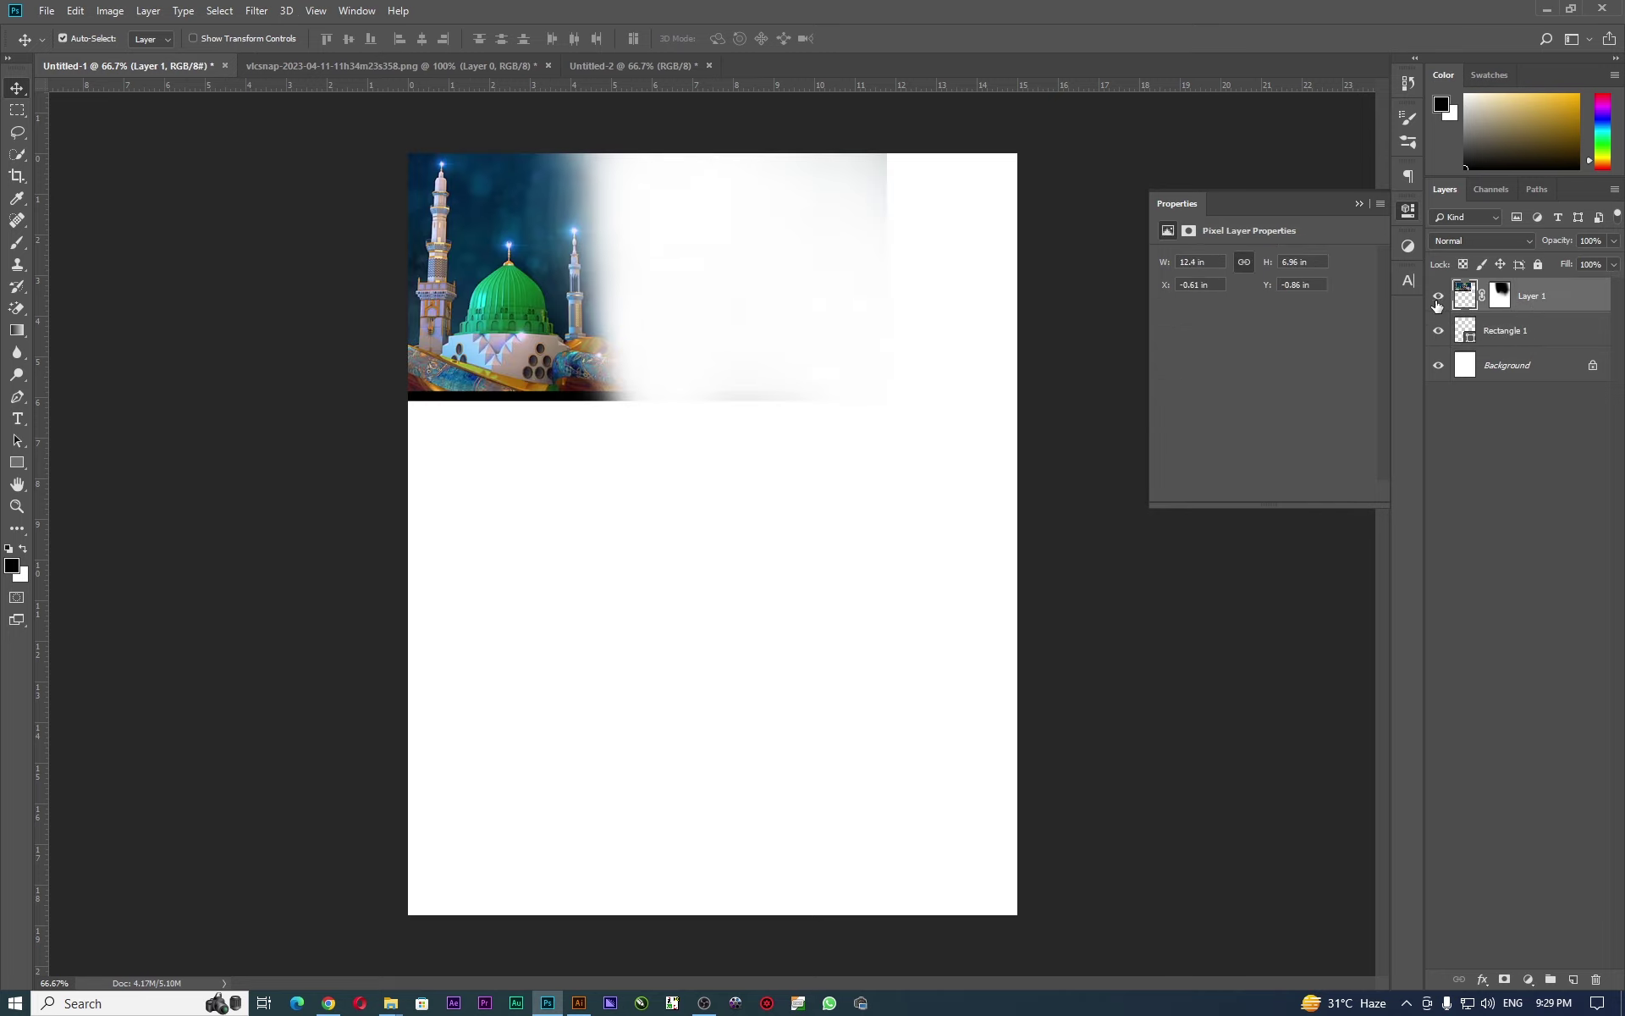
left_click(1438, 296)
left_click(1357, 204)
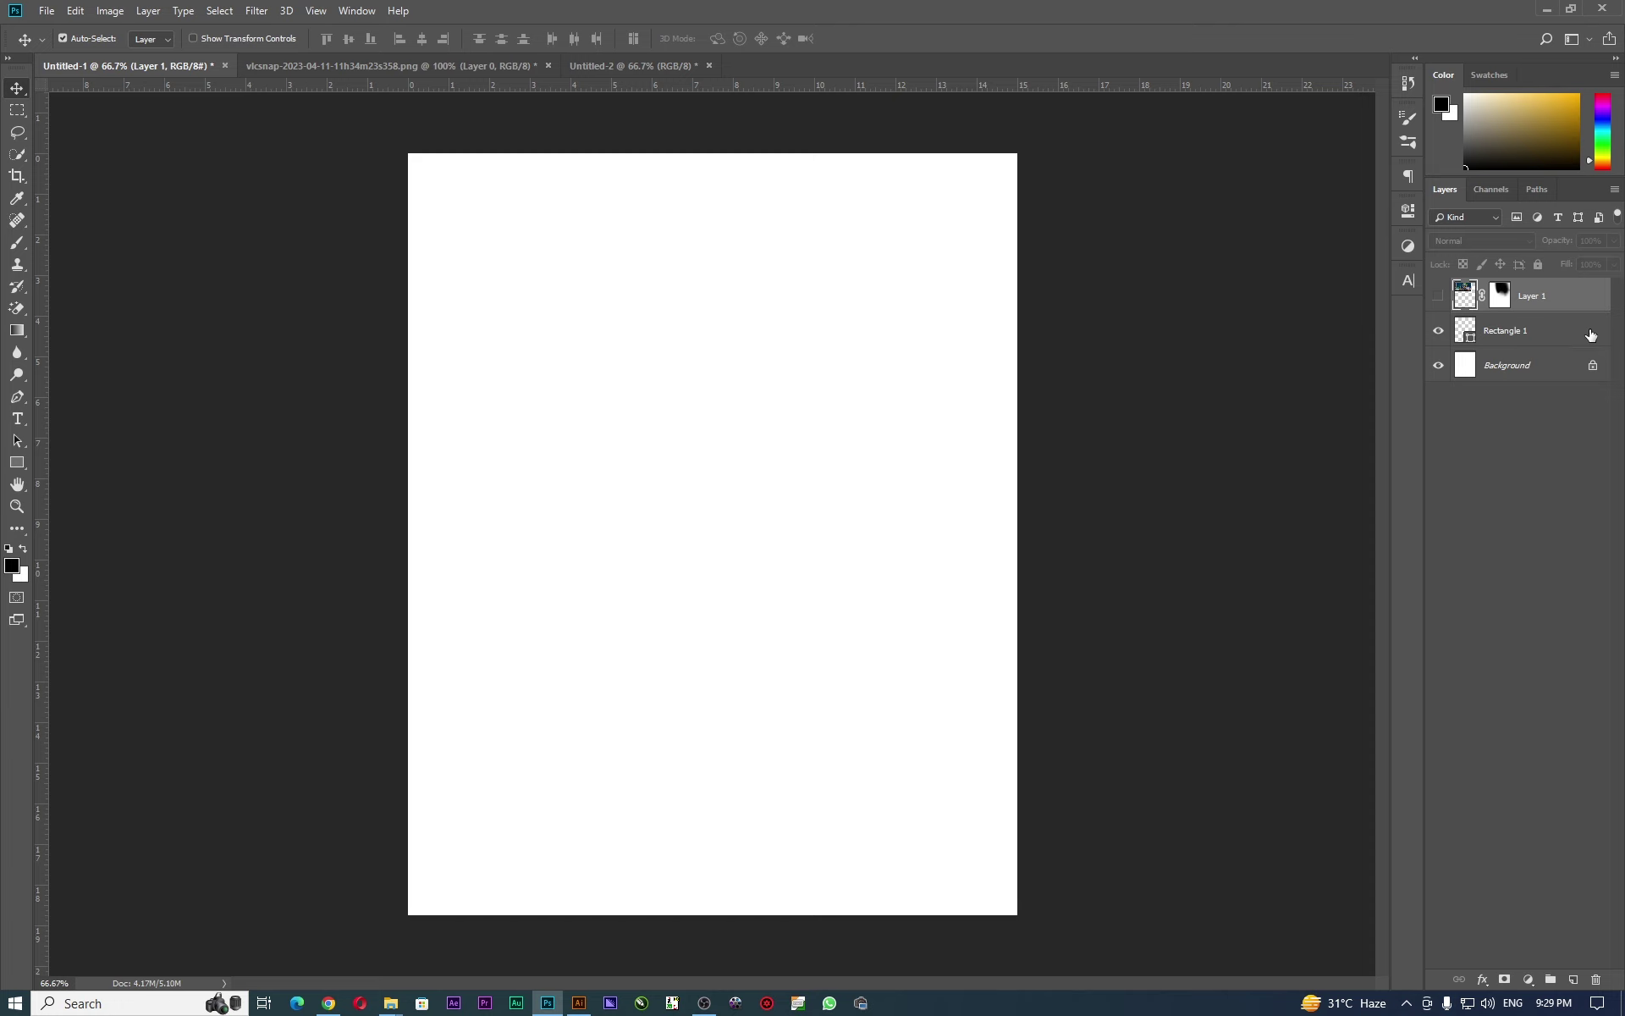
left_click(1591, 335)
double_click(1591, 334)
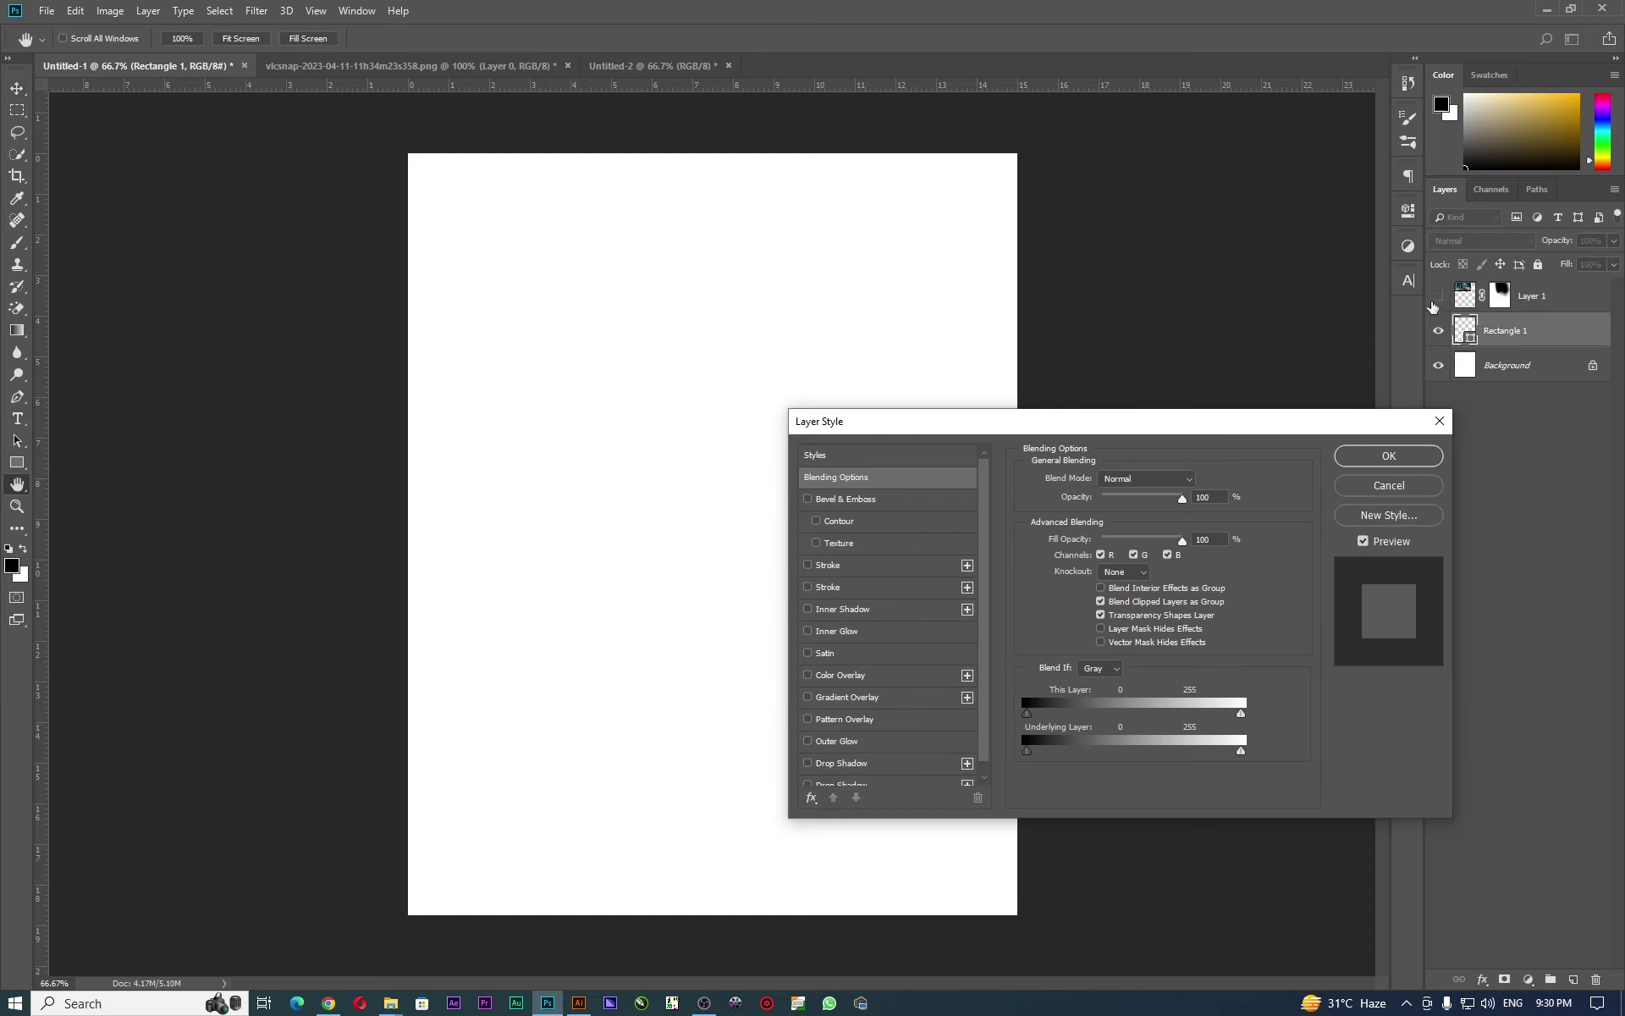
Show the mosque image layer again and enable Gradient Overlay on Rectangle 1.
key("Escape")
left_click(1438, 296)
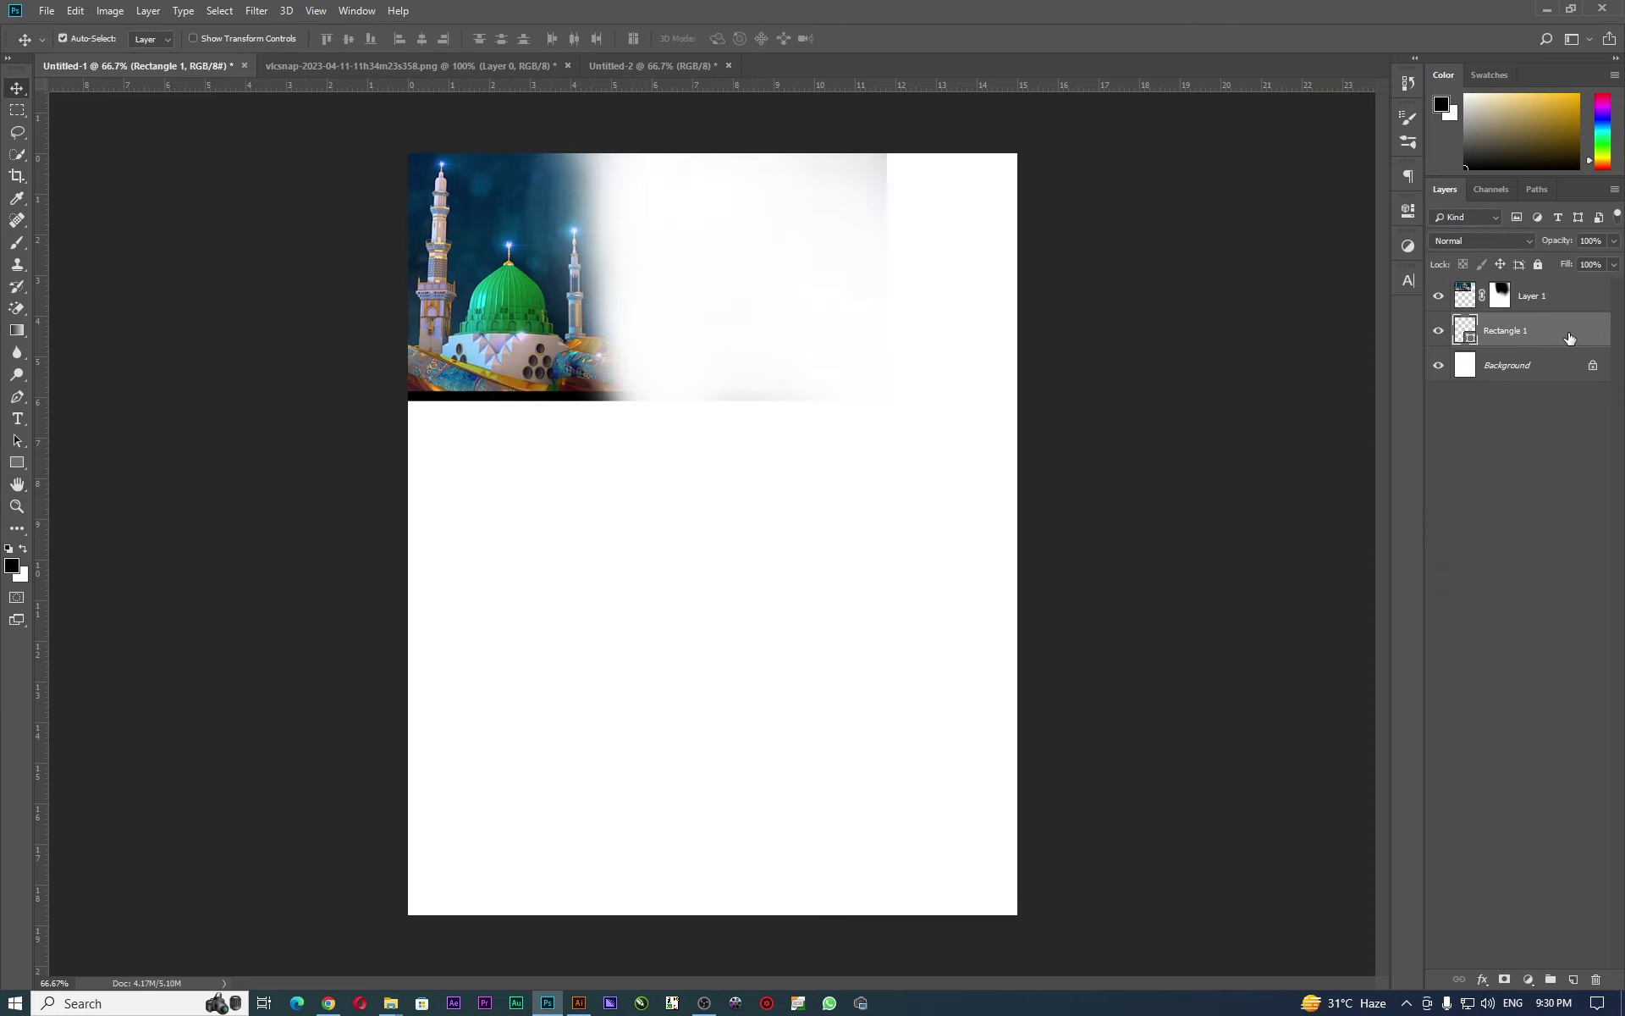
double_click(1569, 338)
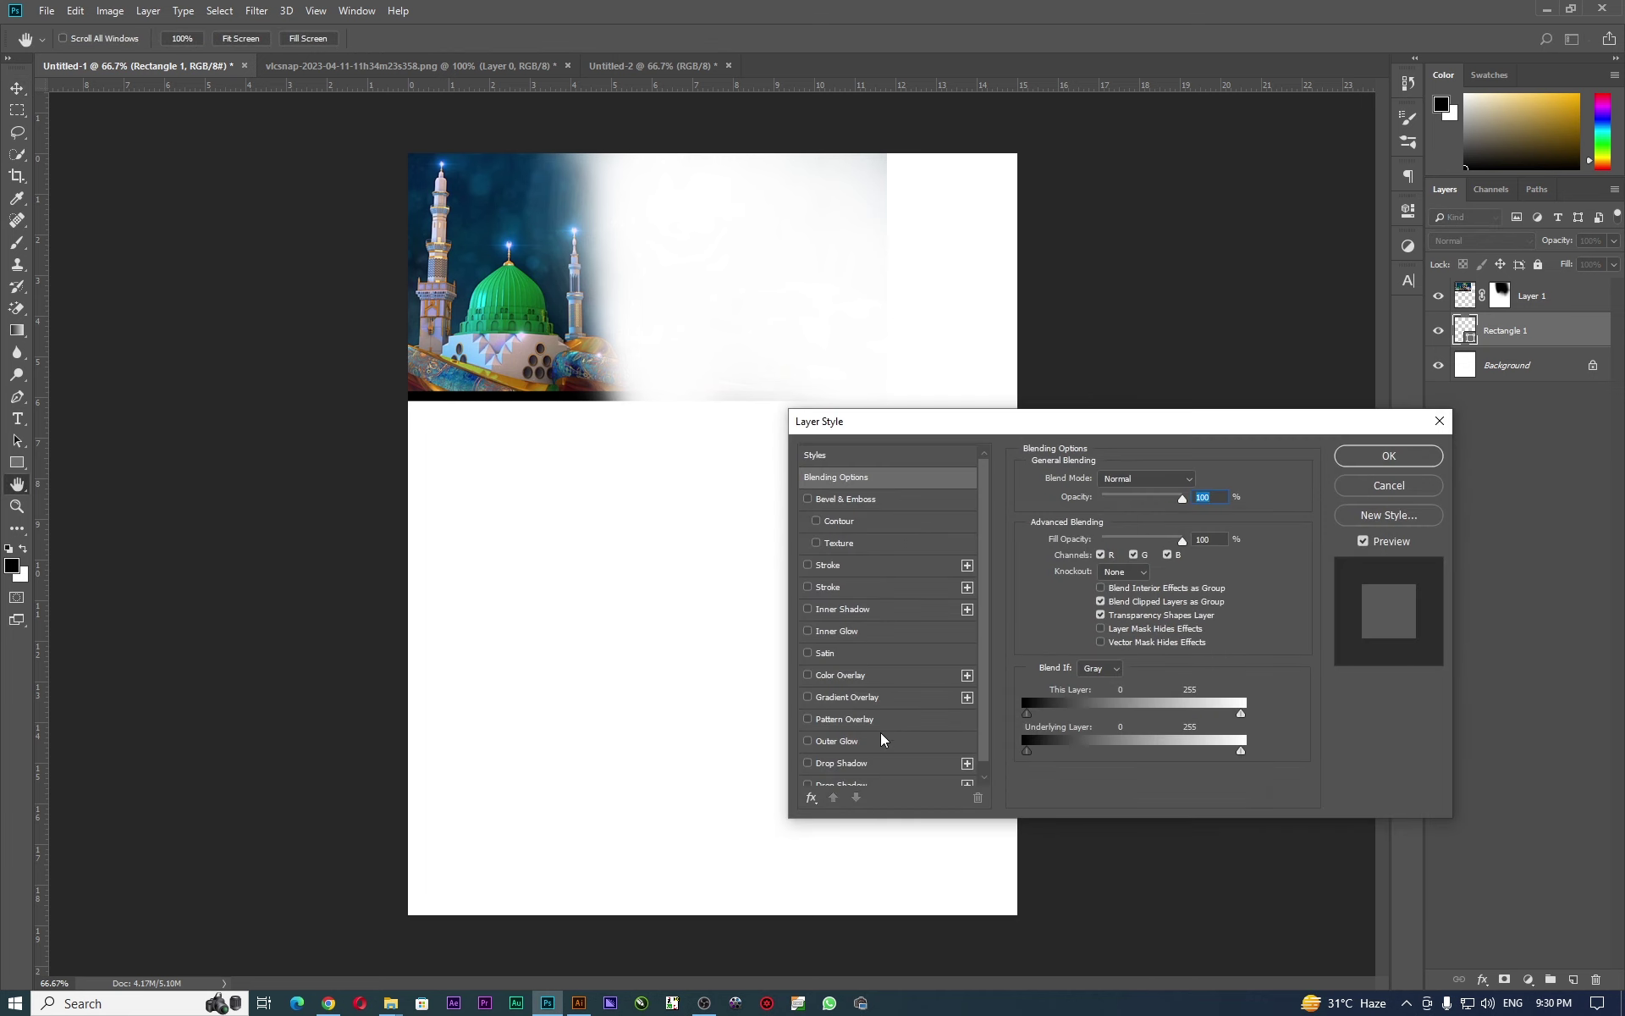
left_click(882, 698)
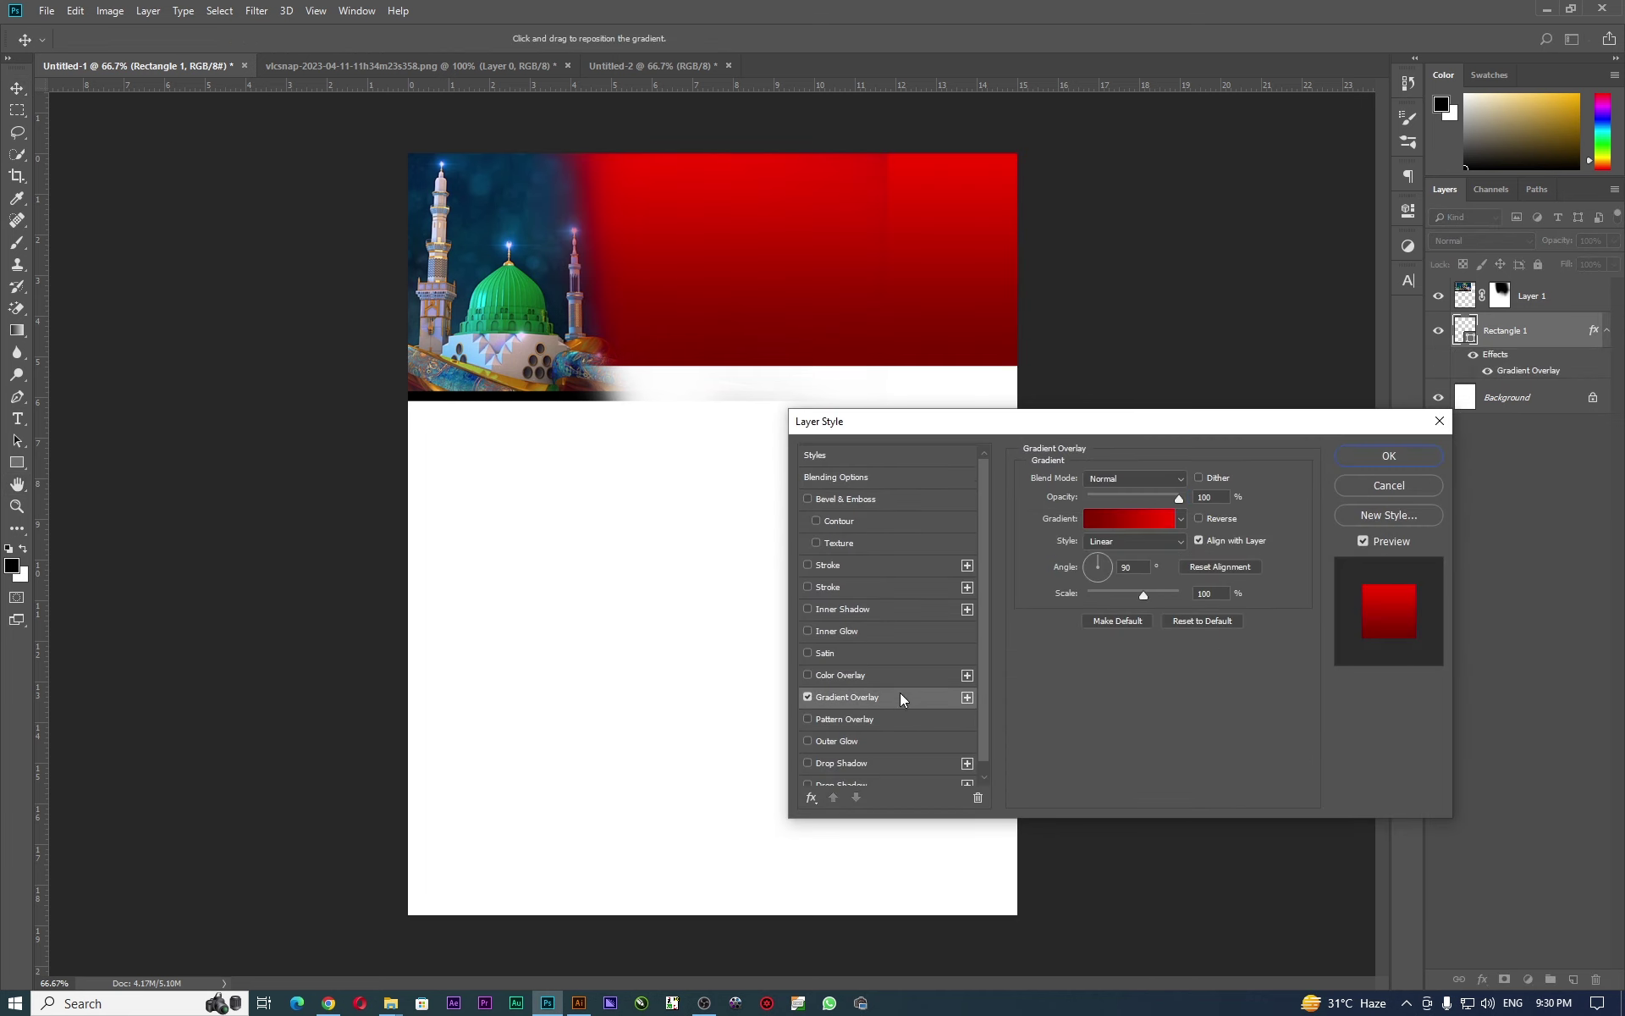
left_click_drag(1127, 432, 934, 456)
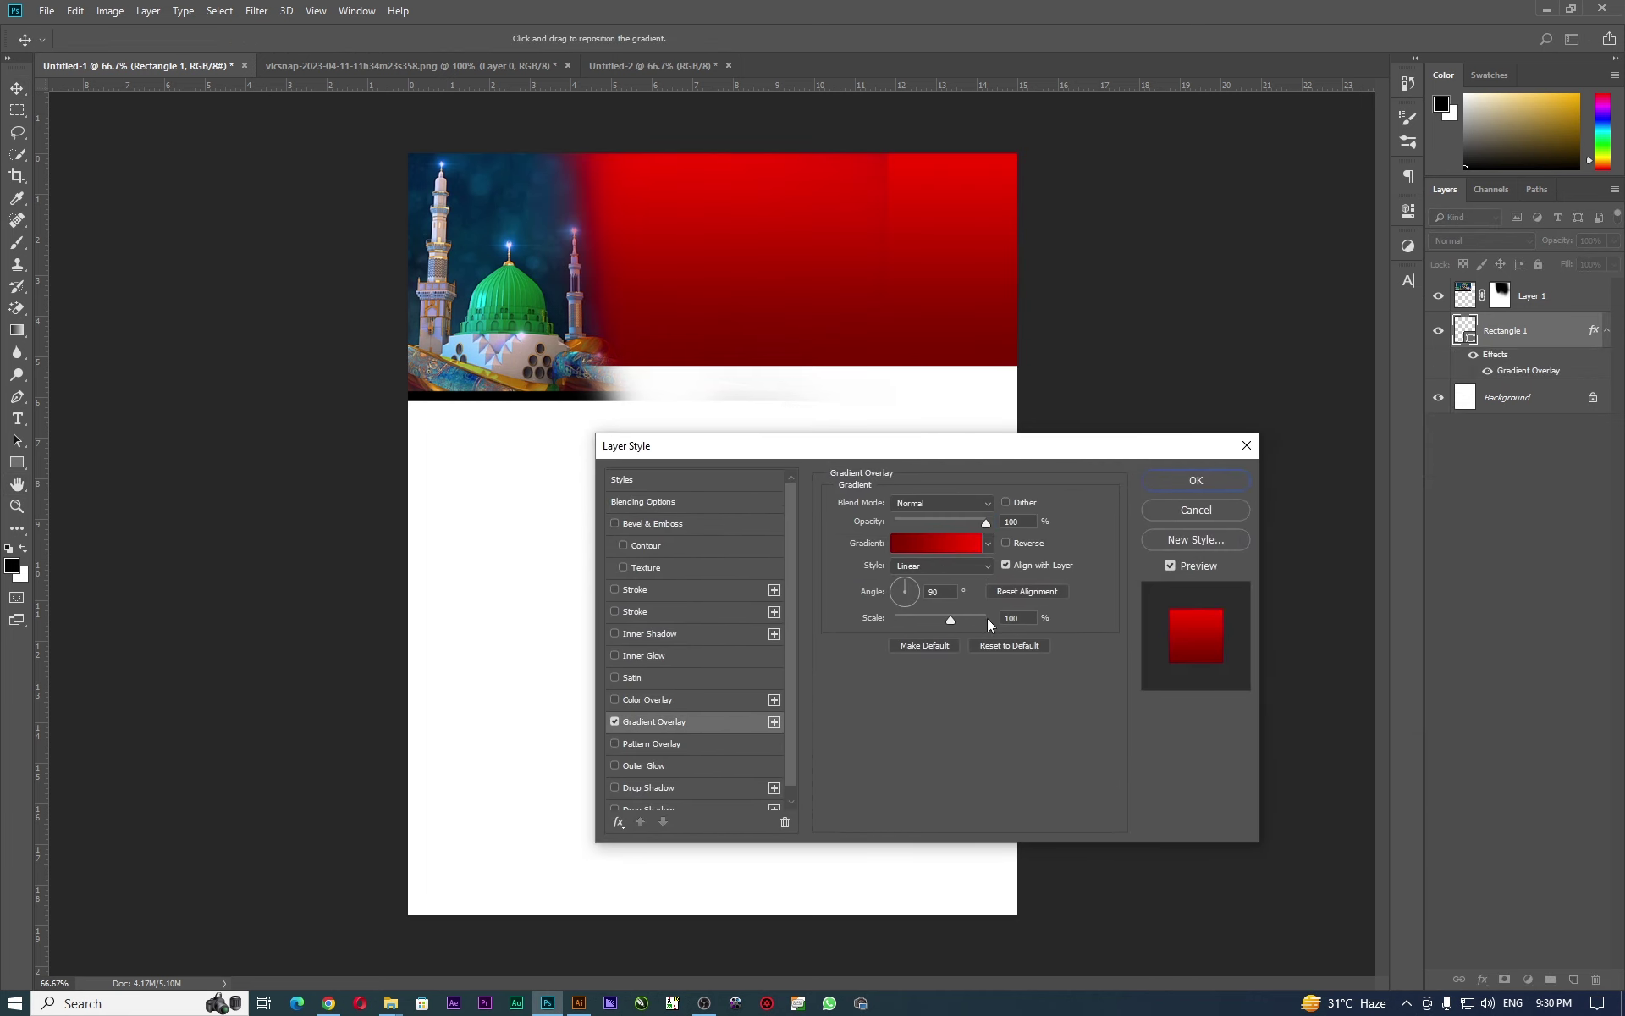
Set the gradient's right stop to a dark blue sampled from the mosque photo.
left_click(967, 545)
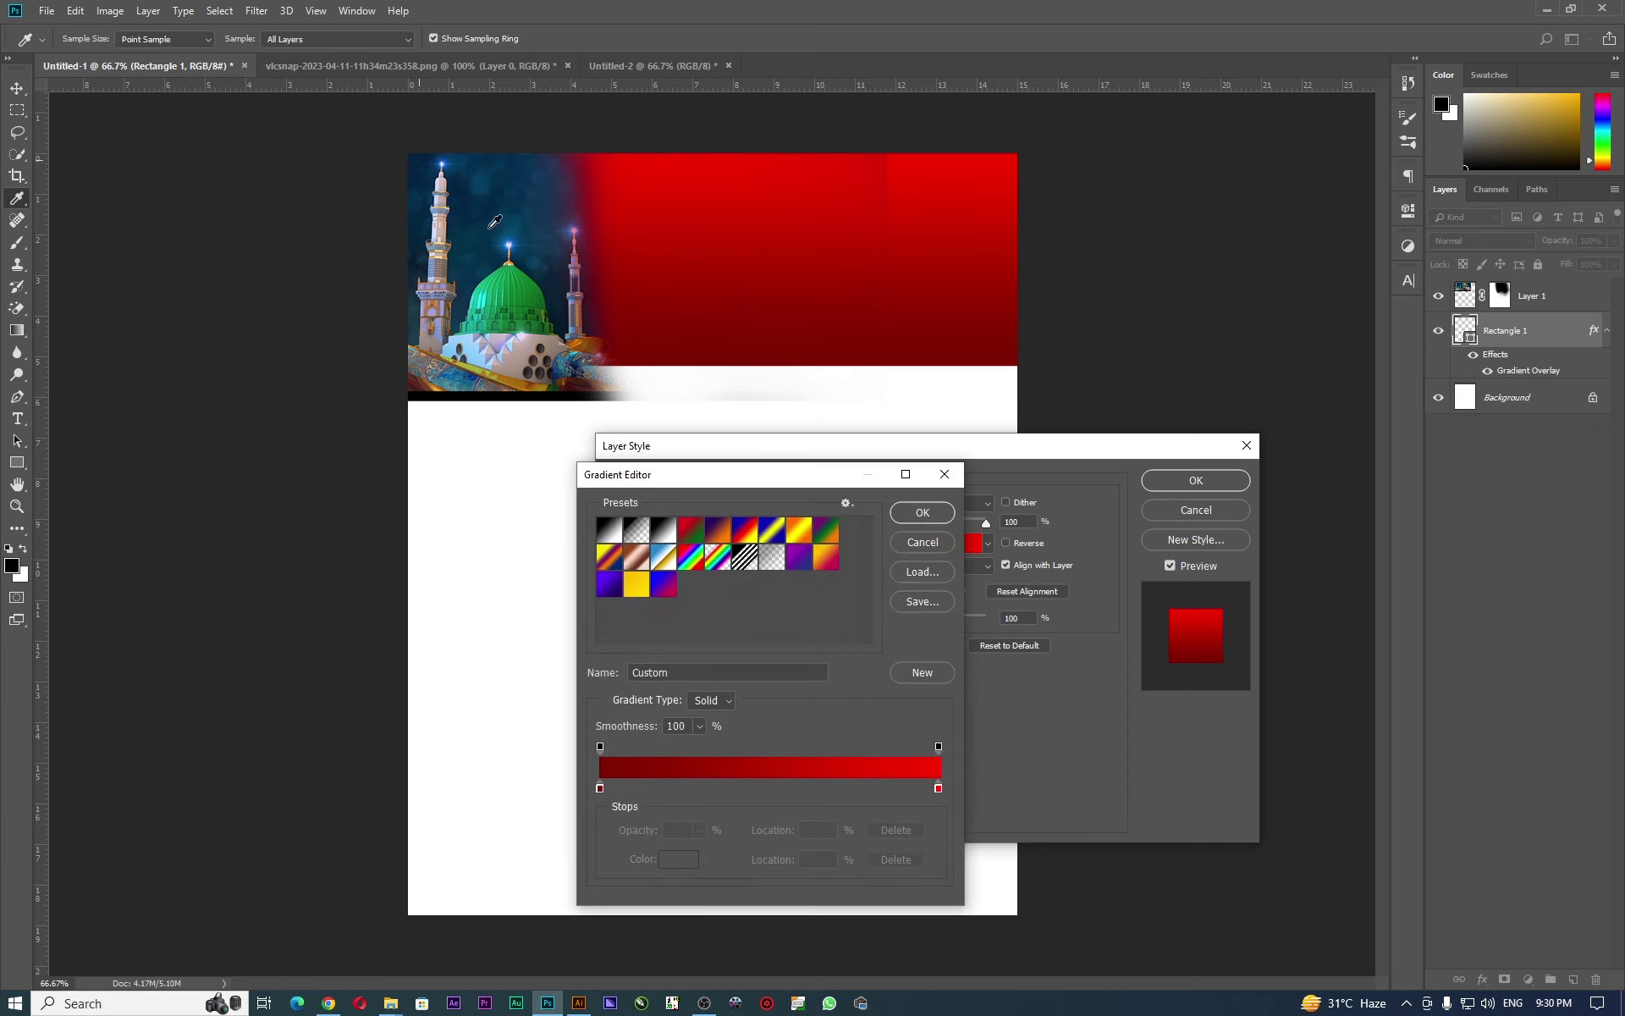
left_click(939, 789)
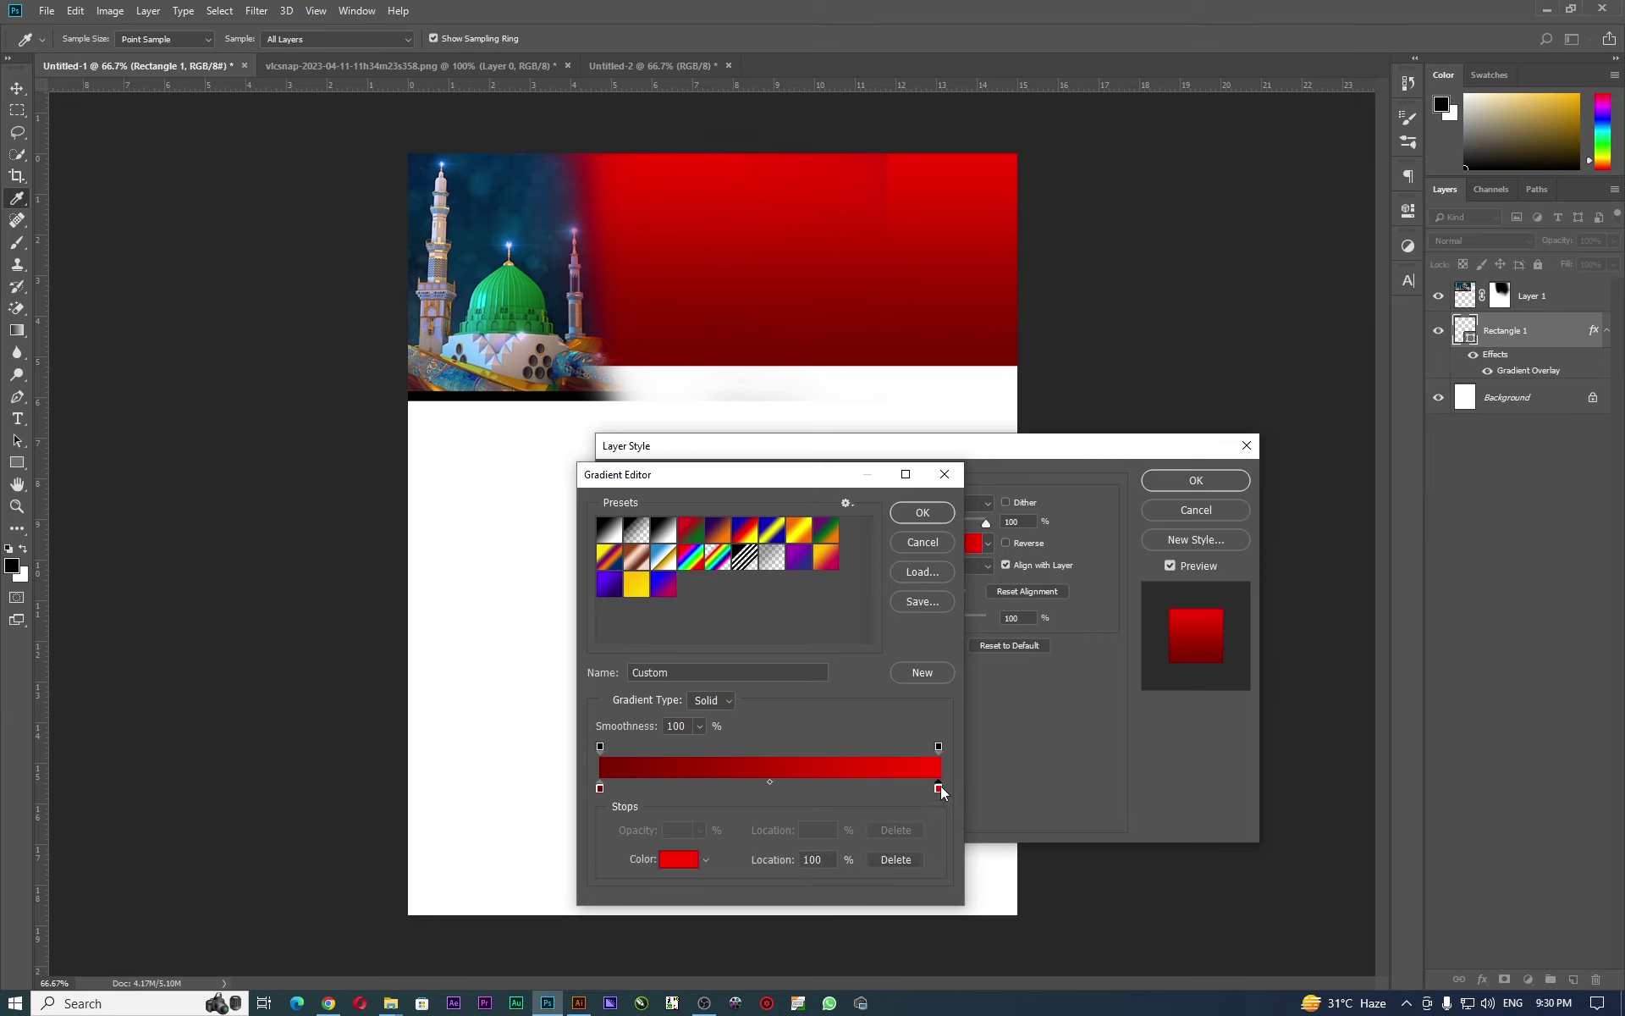
left_click(682, 859)
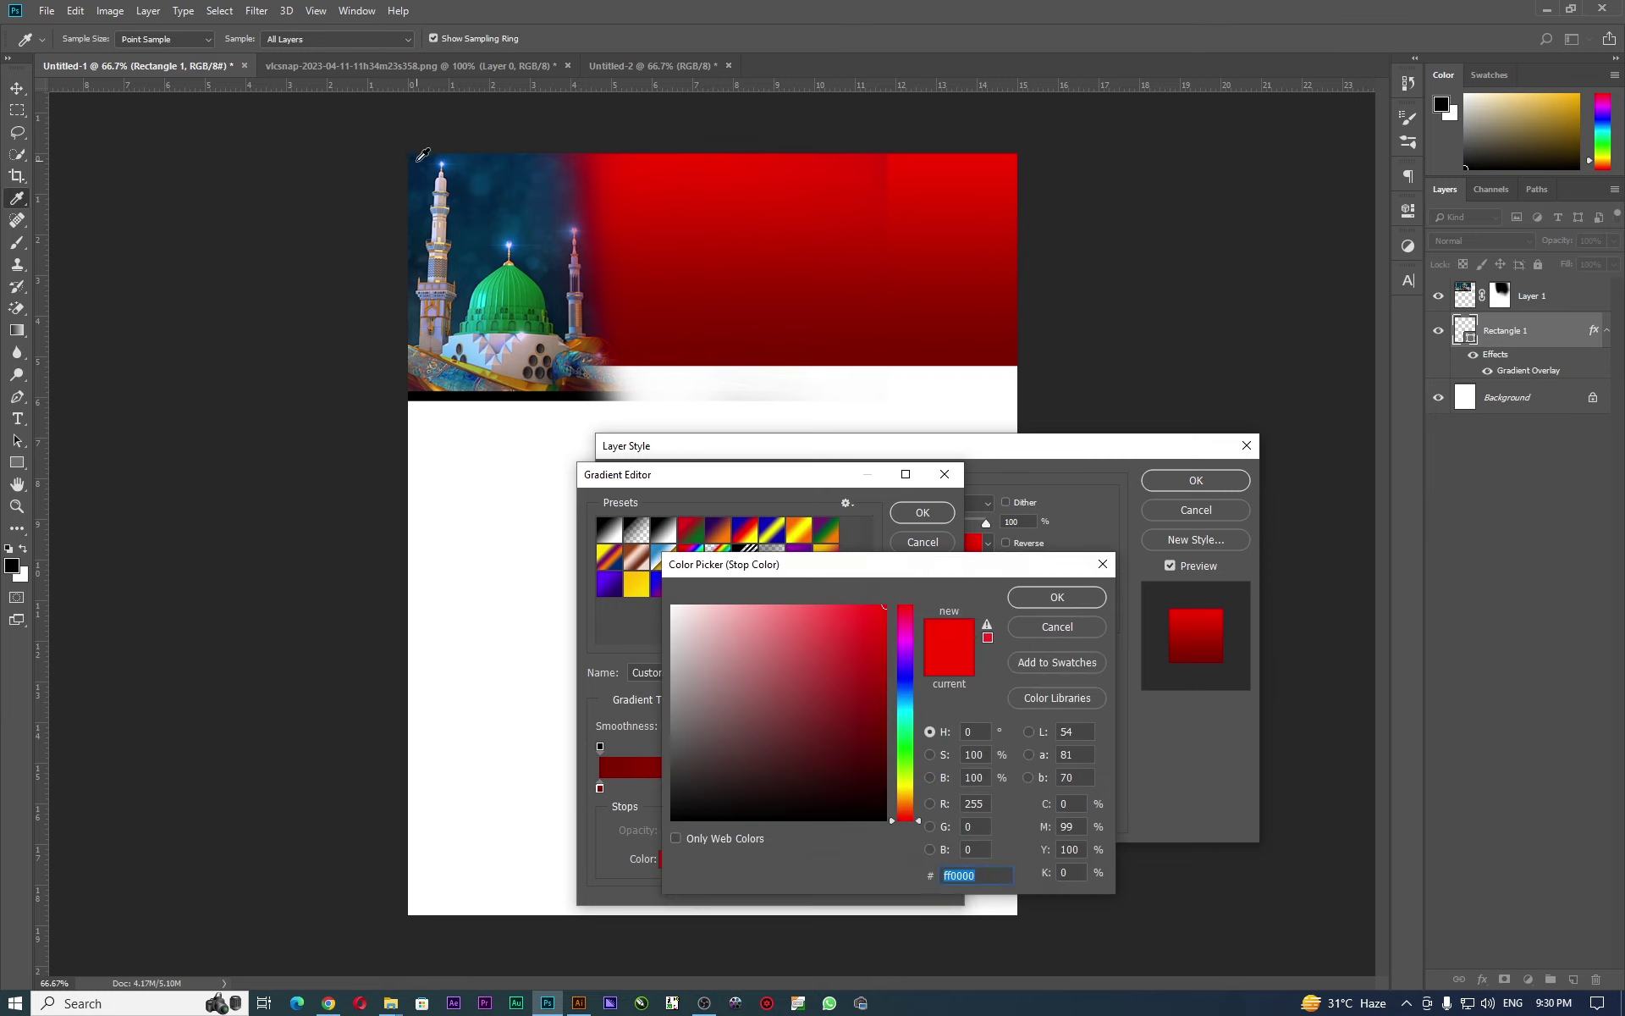
left_click(426, 154)
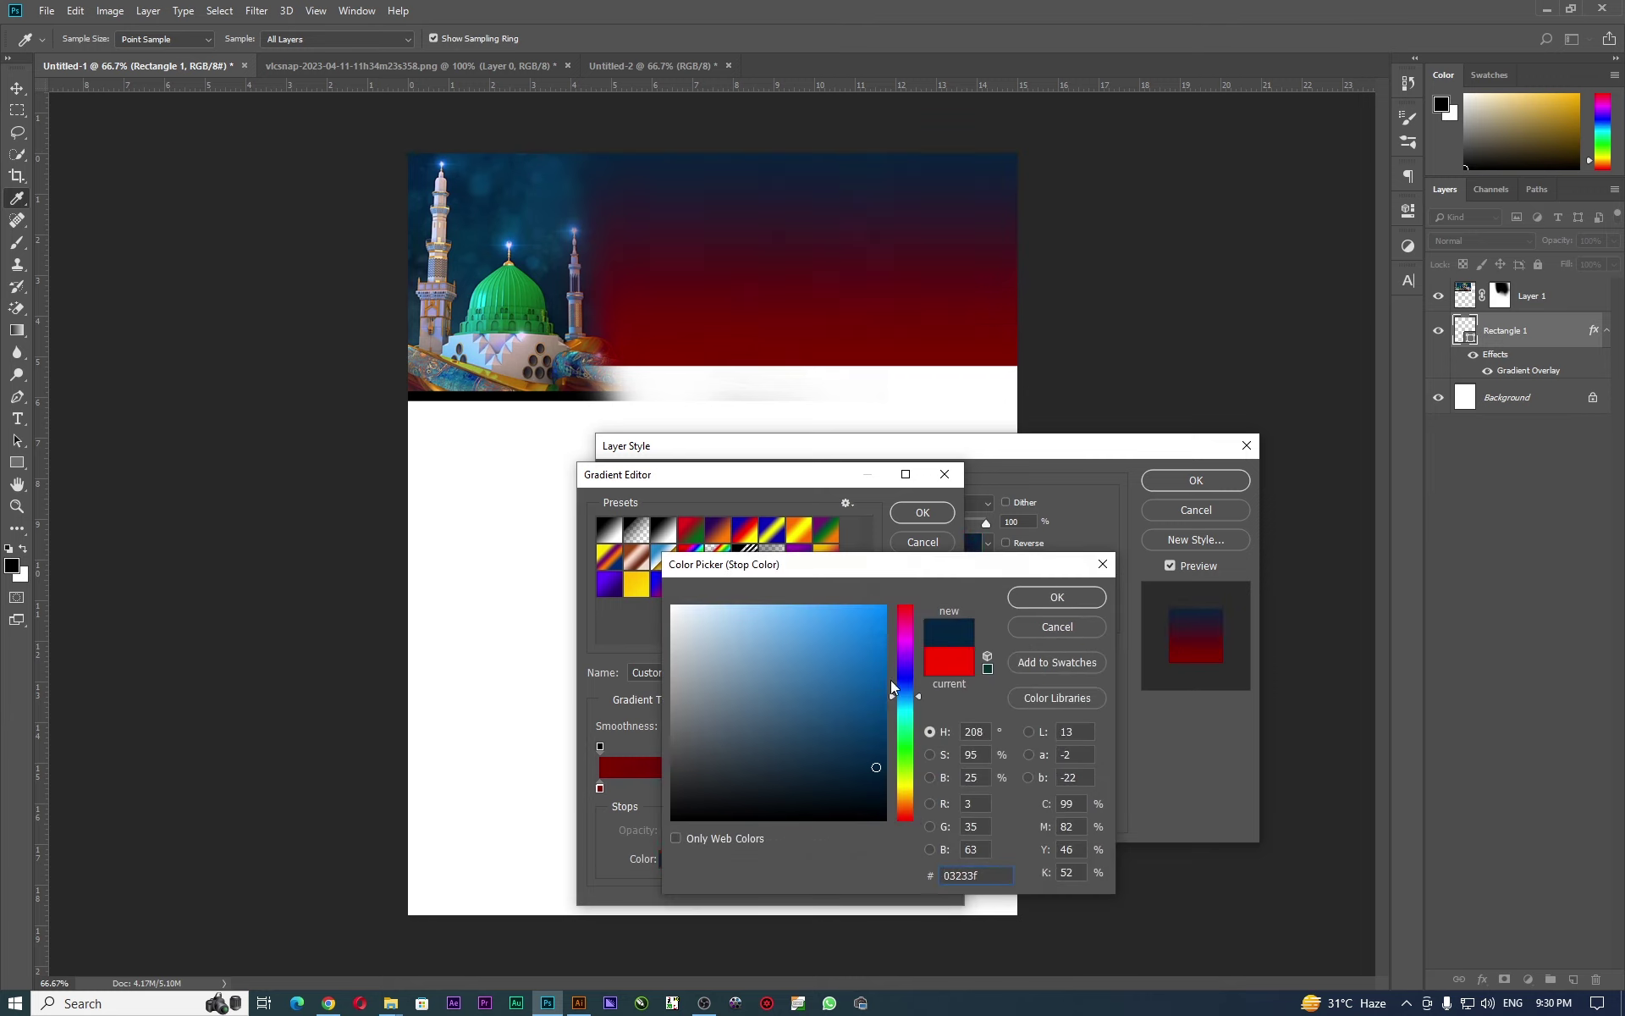
left_click(1057, 598)
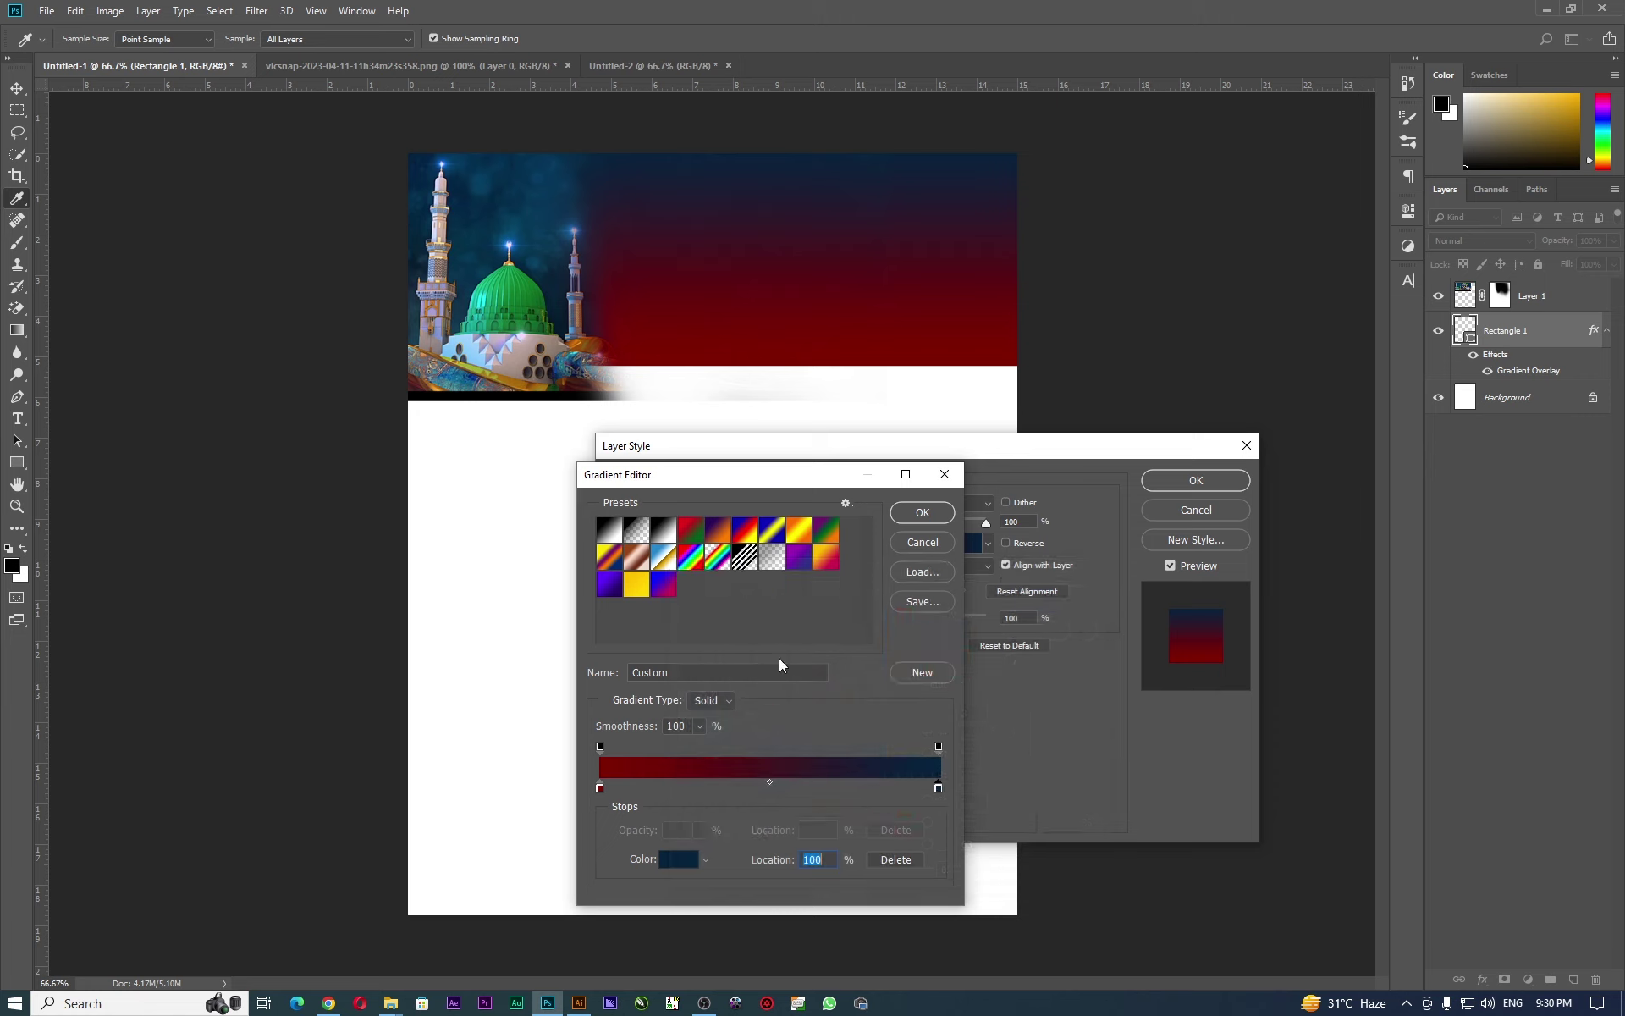
Set the left stop to a lighter photo blue and apply the navy gradient overlay.
left_click(600, 789)
left_click(678, 859)
left_click(503, 215)
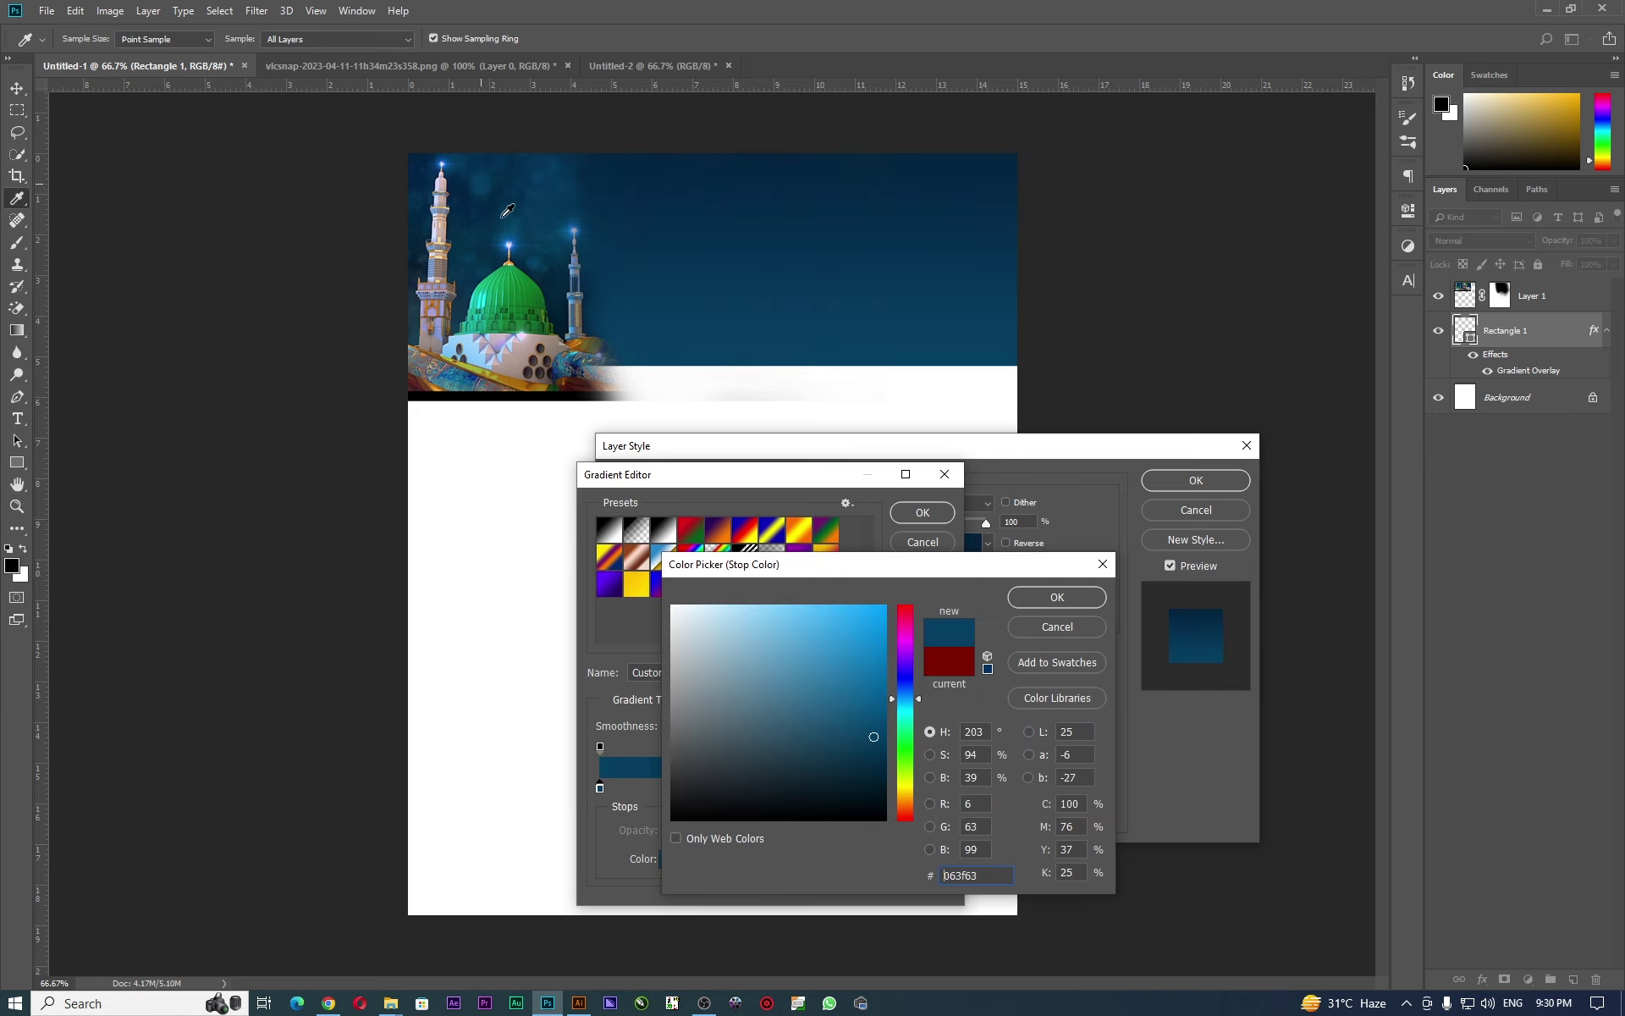
left_click(1051, 597)
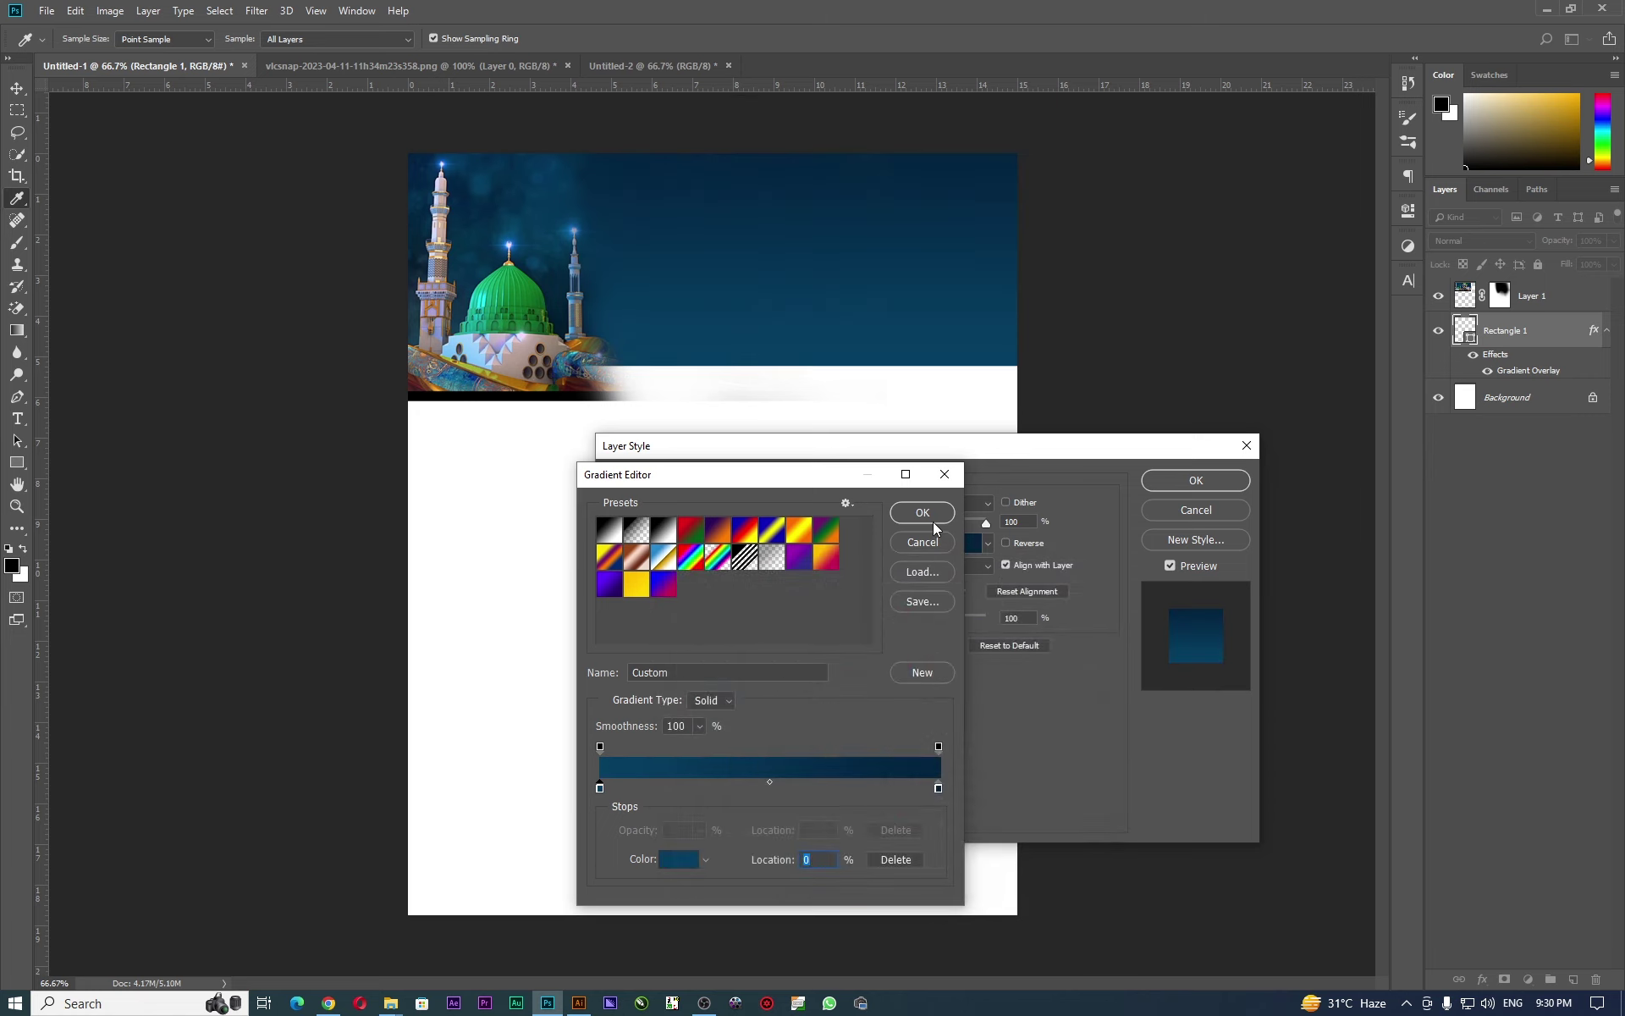
left_click(930, 521)
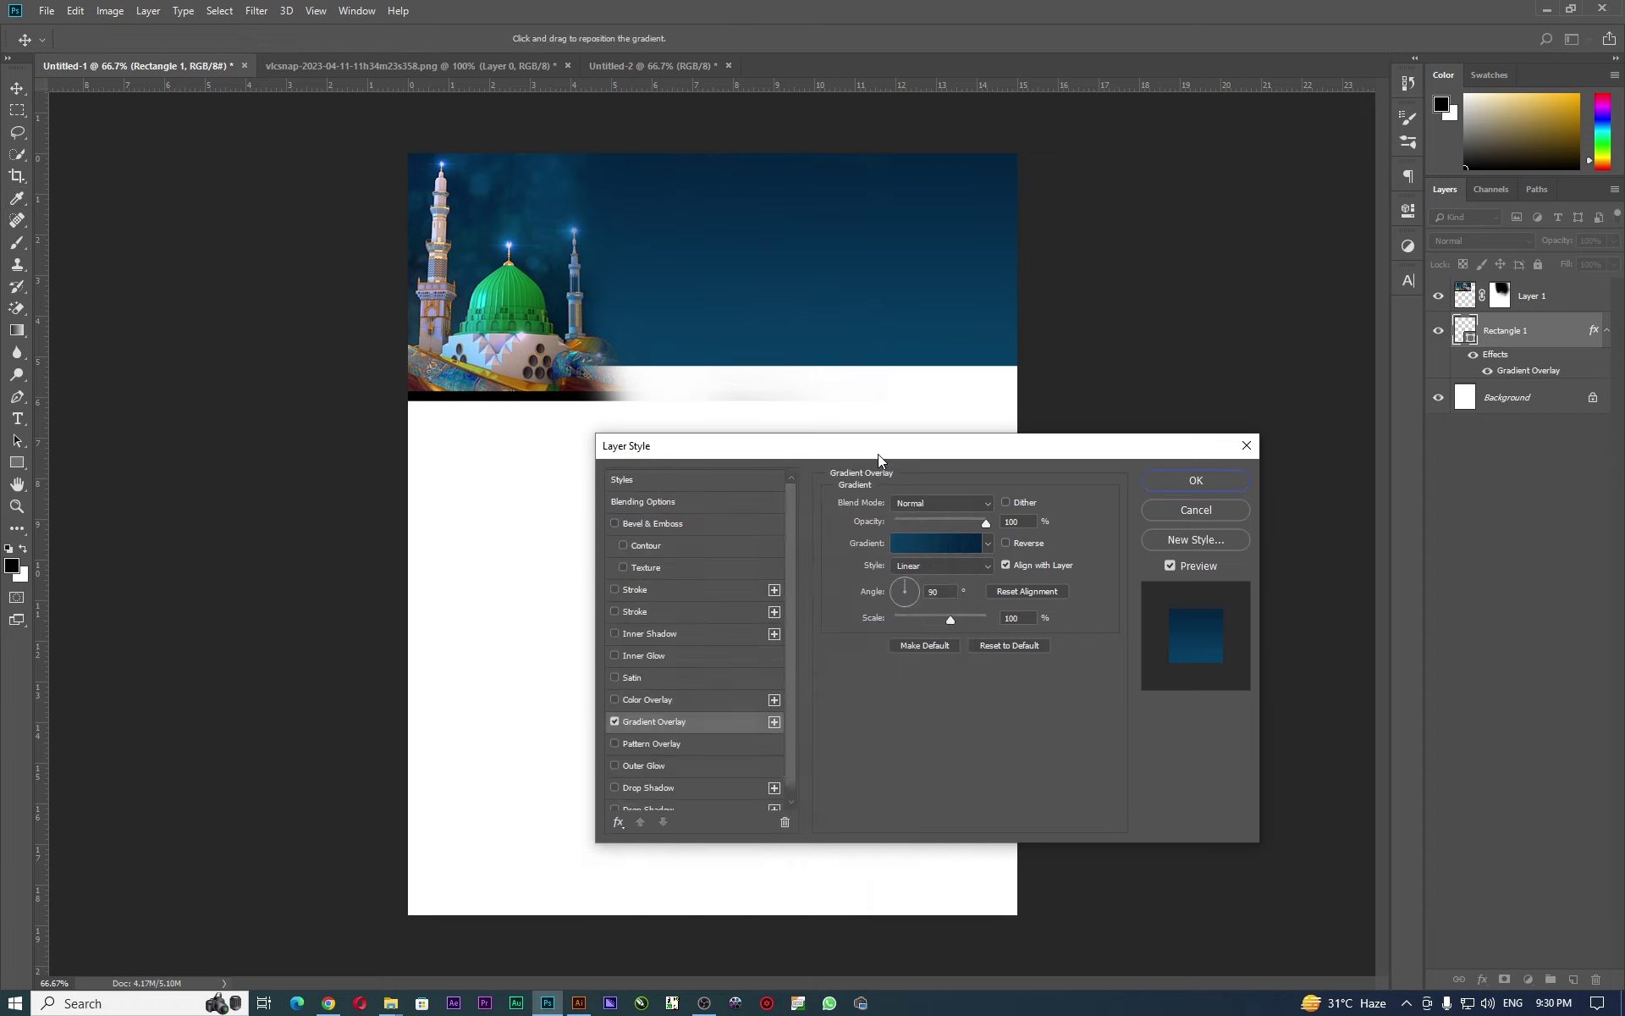
left_click_drag(877, 454, 782, 454)
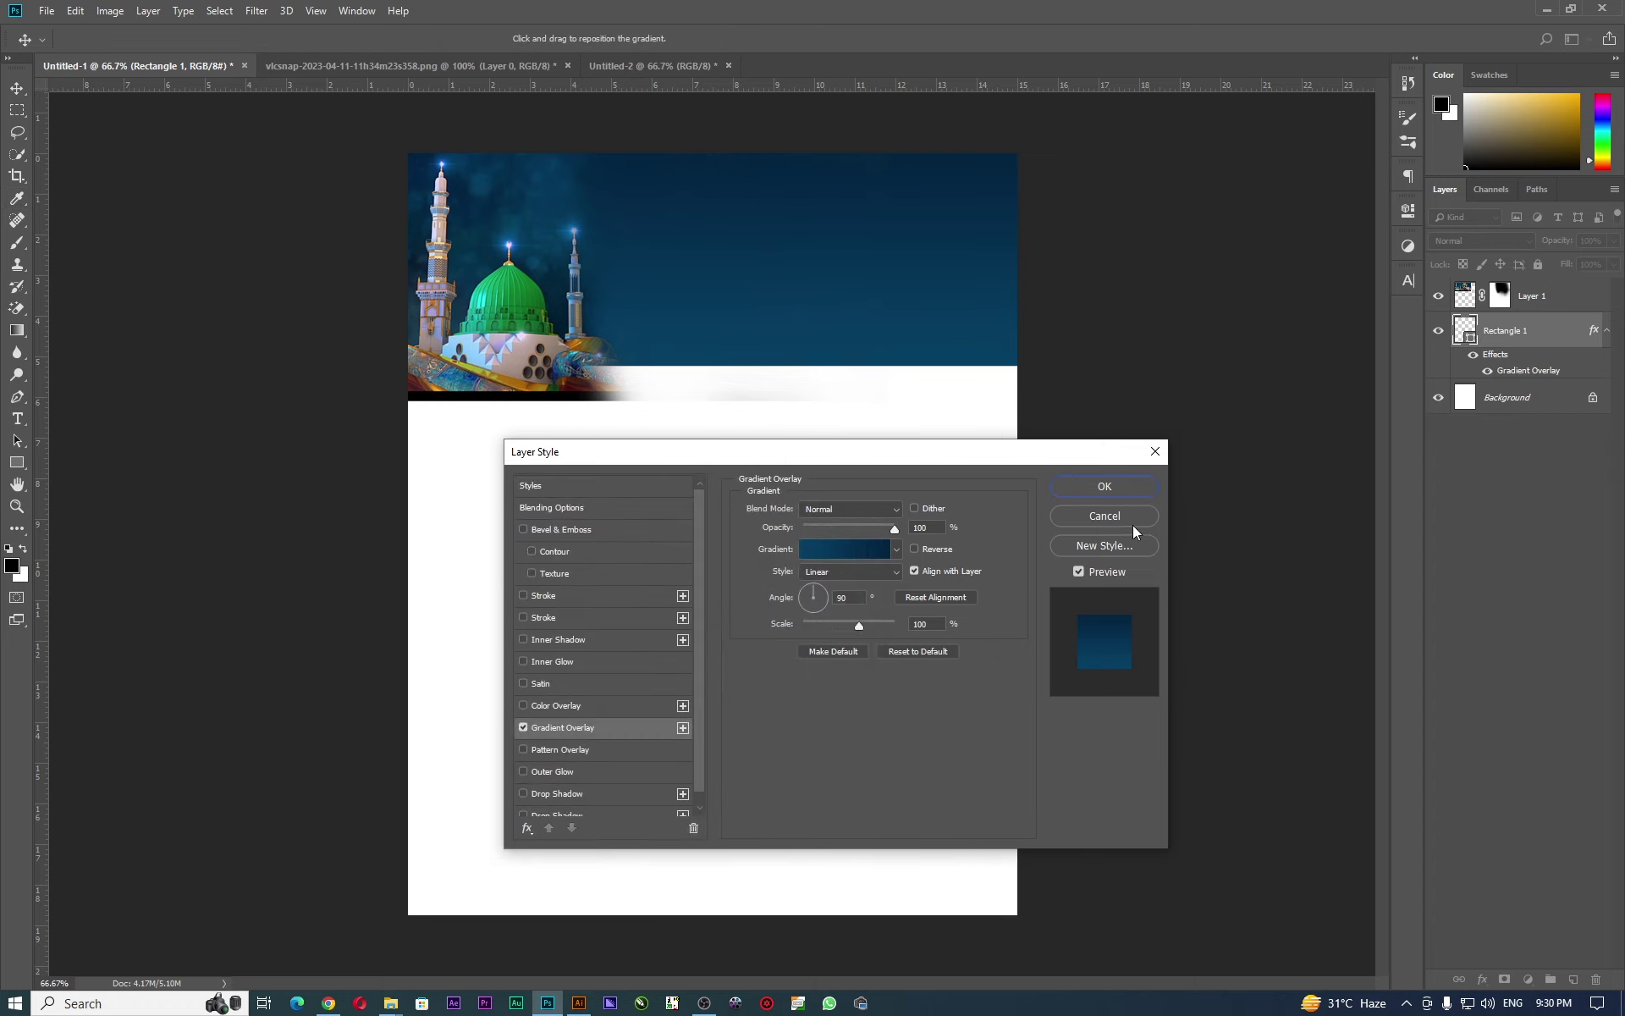
left_click(1099, 480)
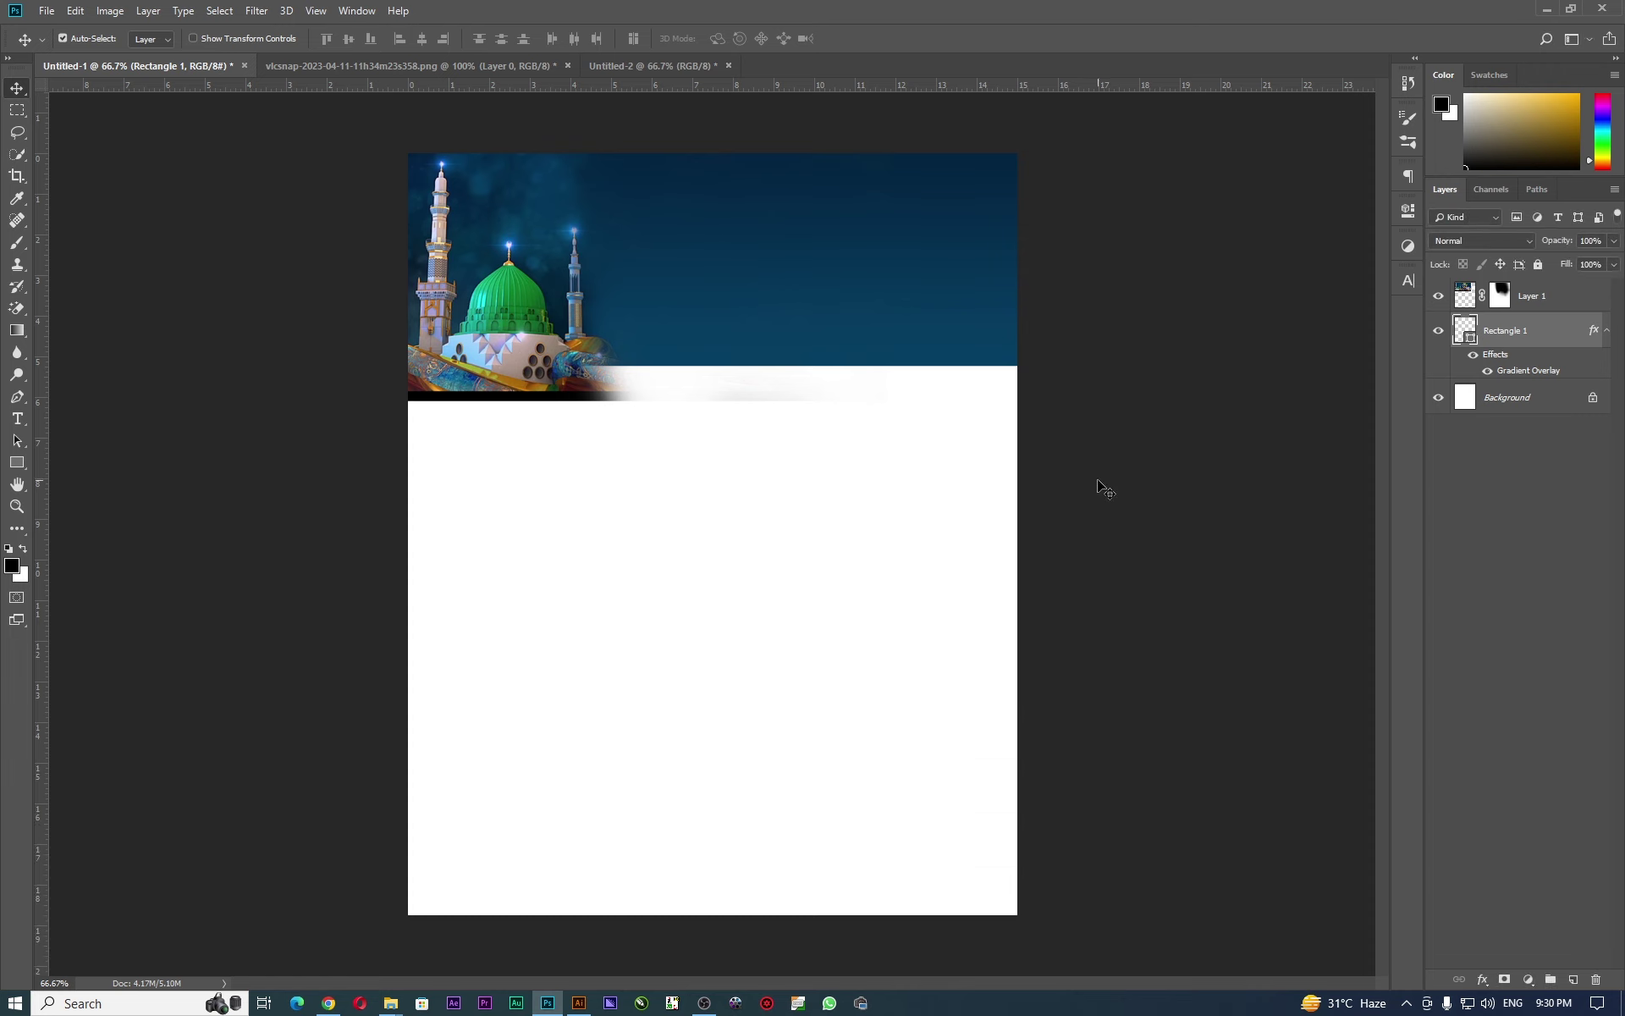
Clear Rectangle 1's layer style and set its fill colour to 0085ff.
right_click(1566, 335)
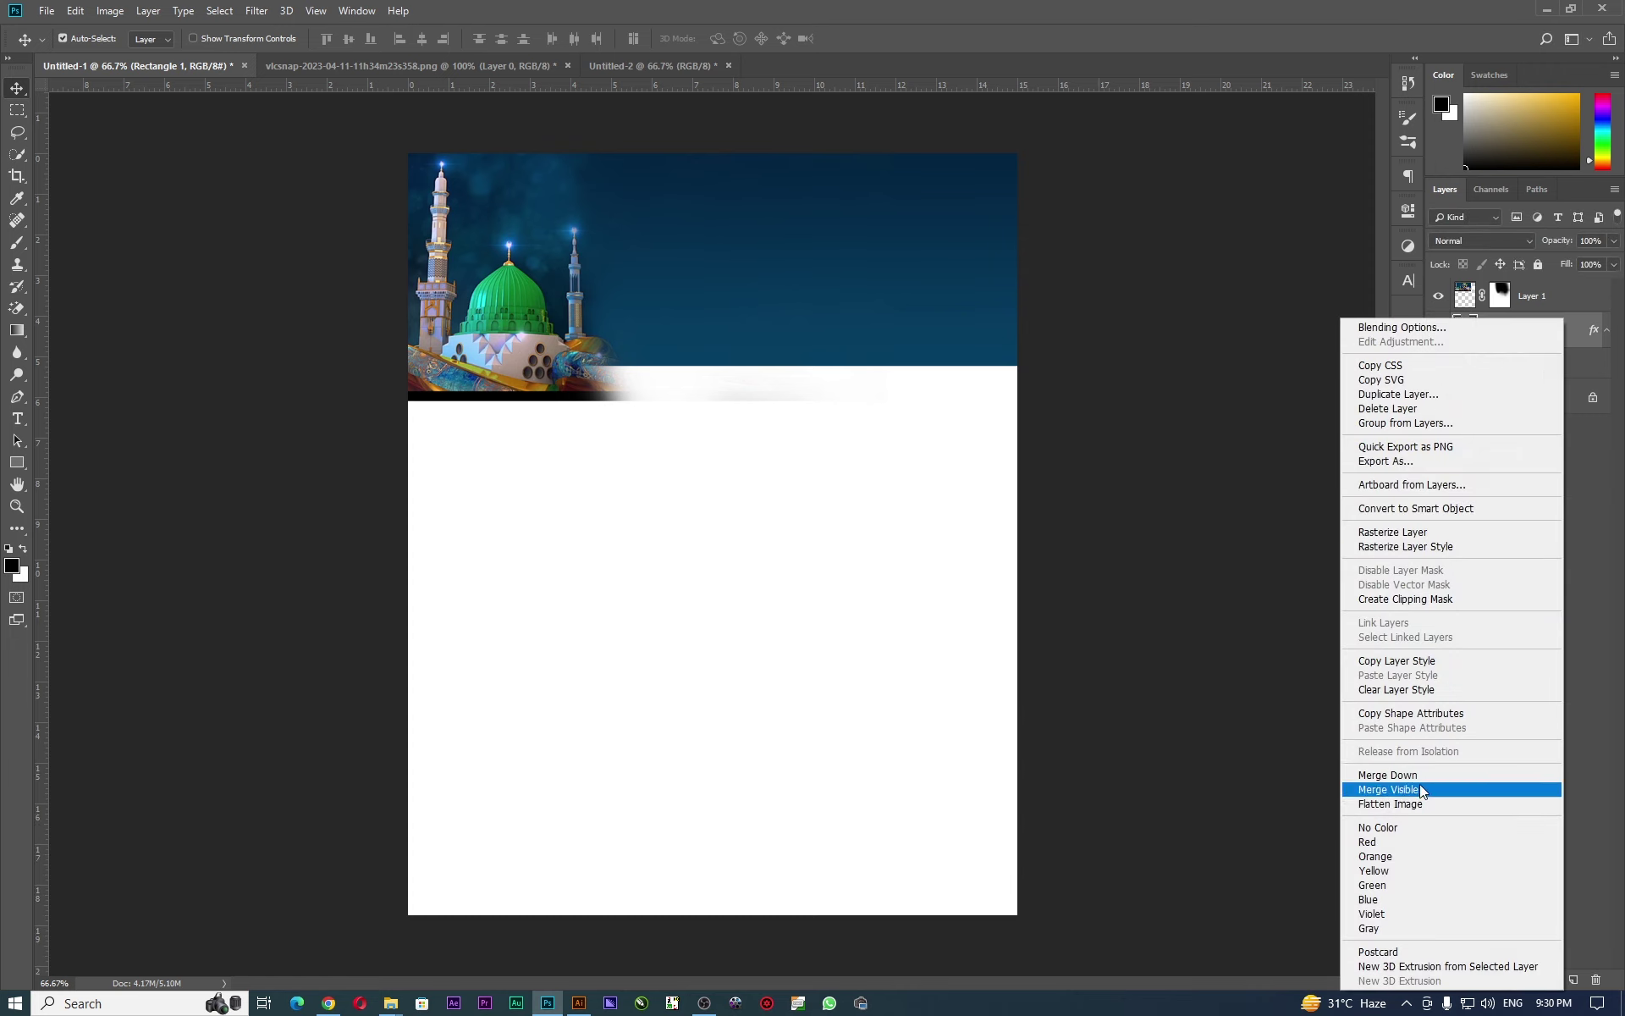
left_click(1406, 690)
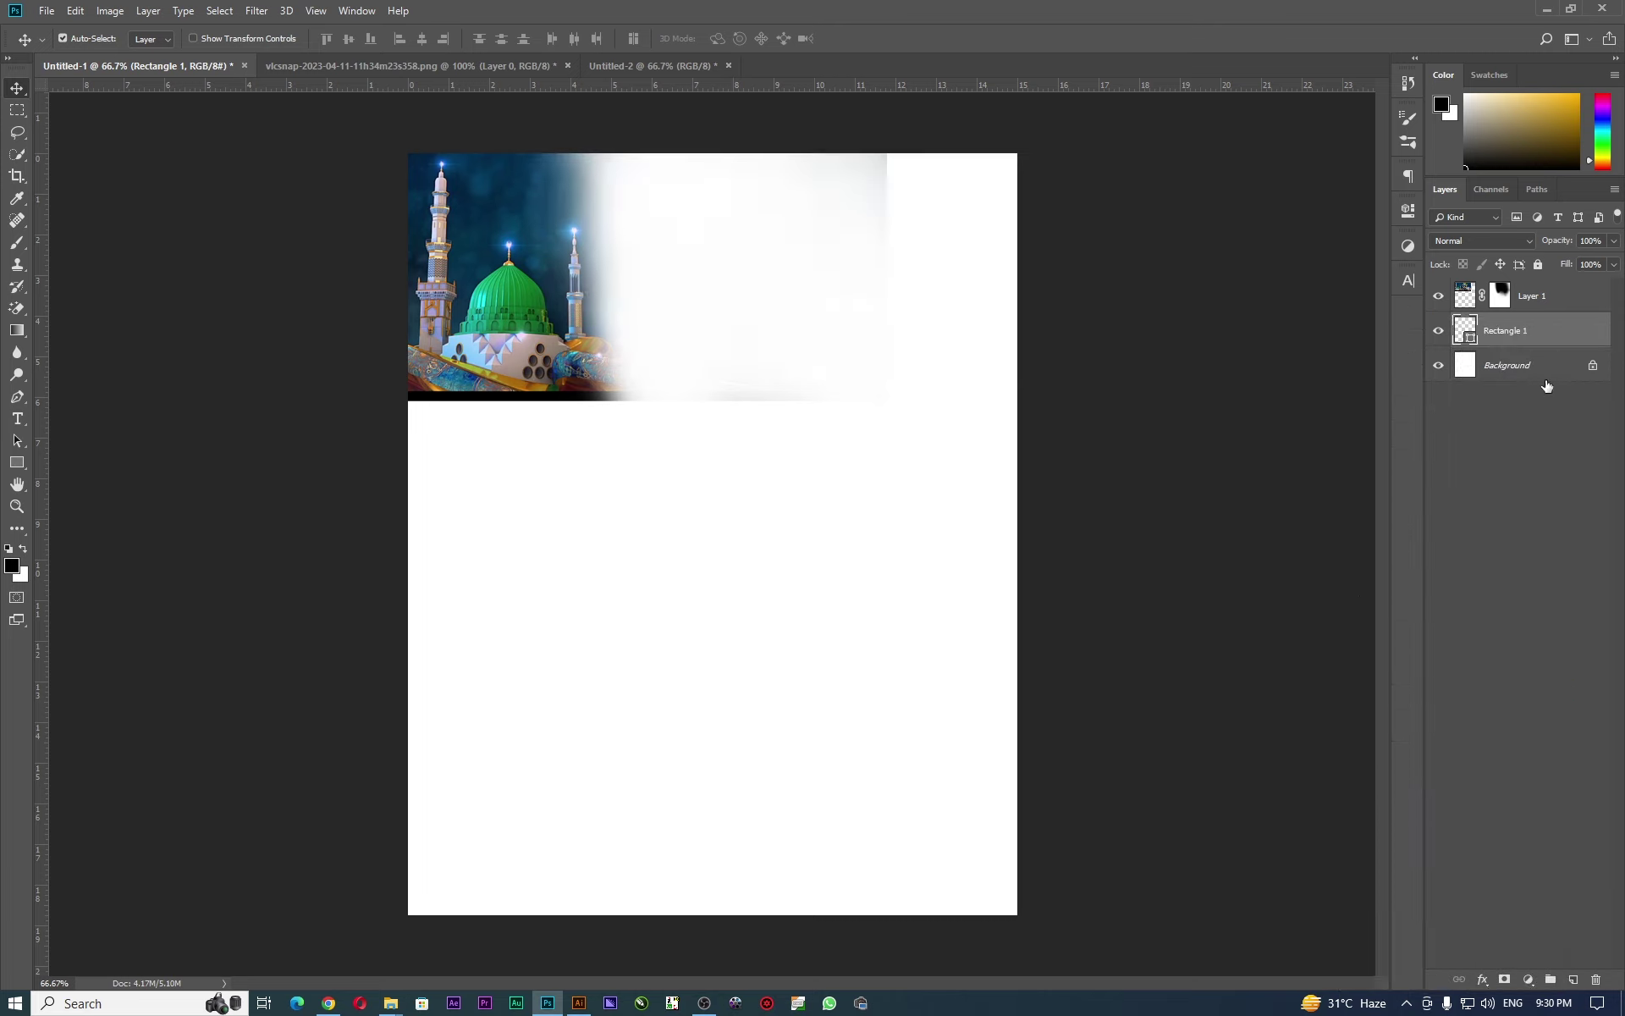
double_click(1471, 340)
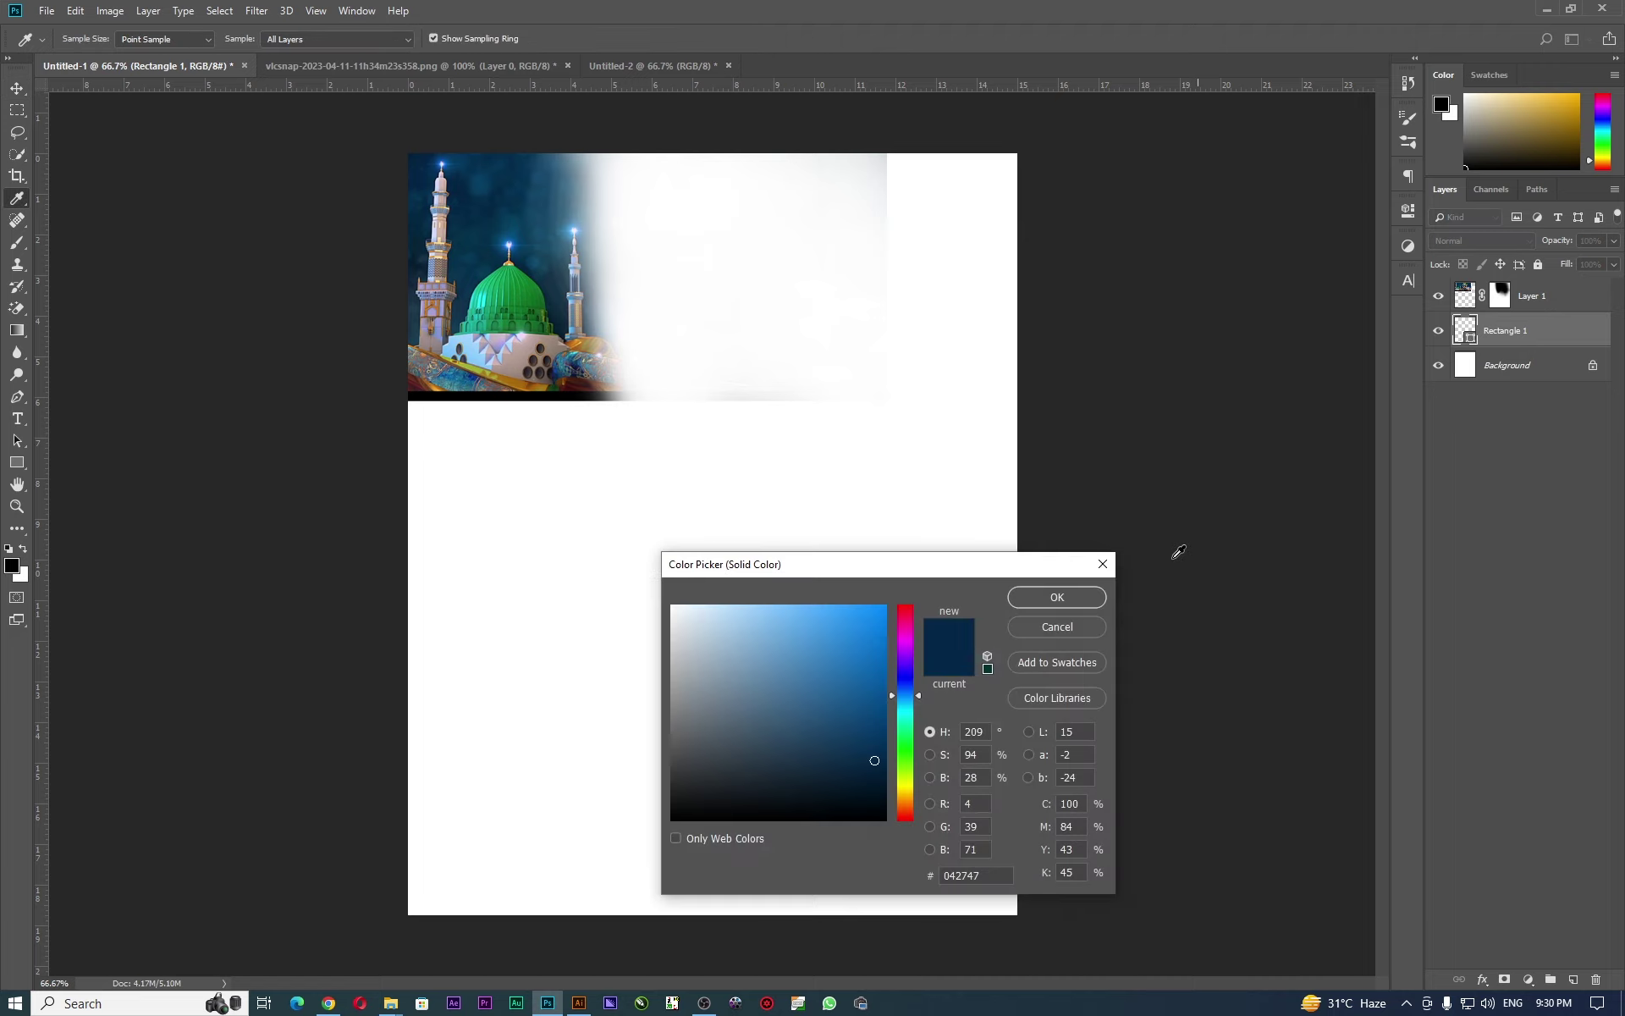
type("0085ff")
left_click(1096, 598)
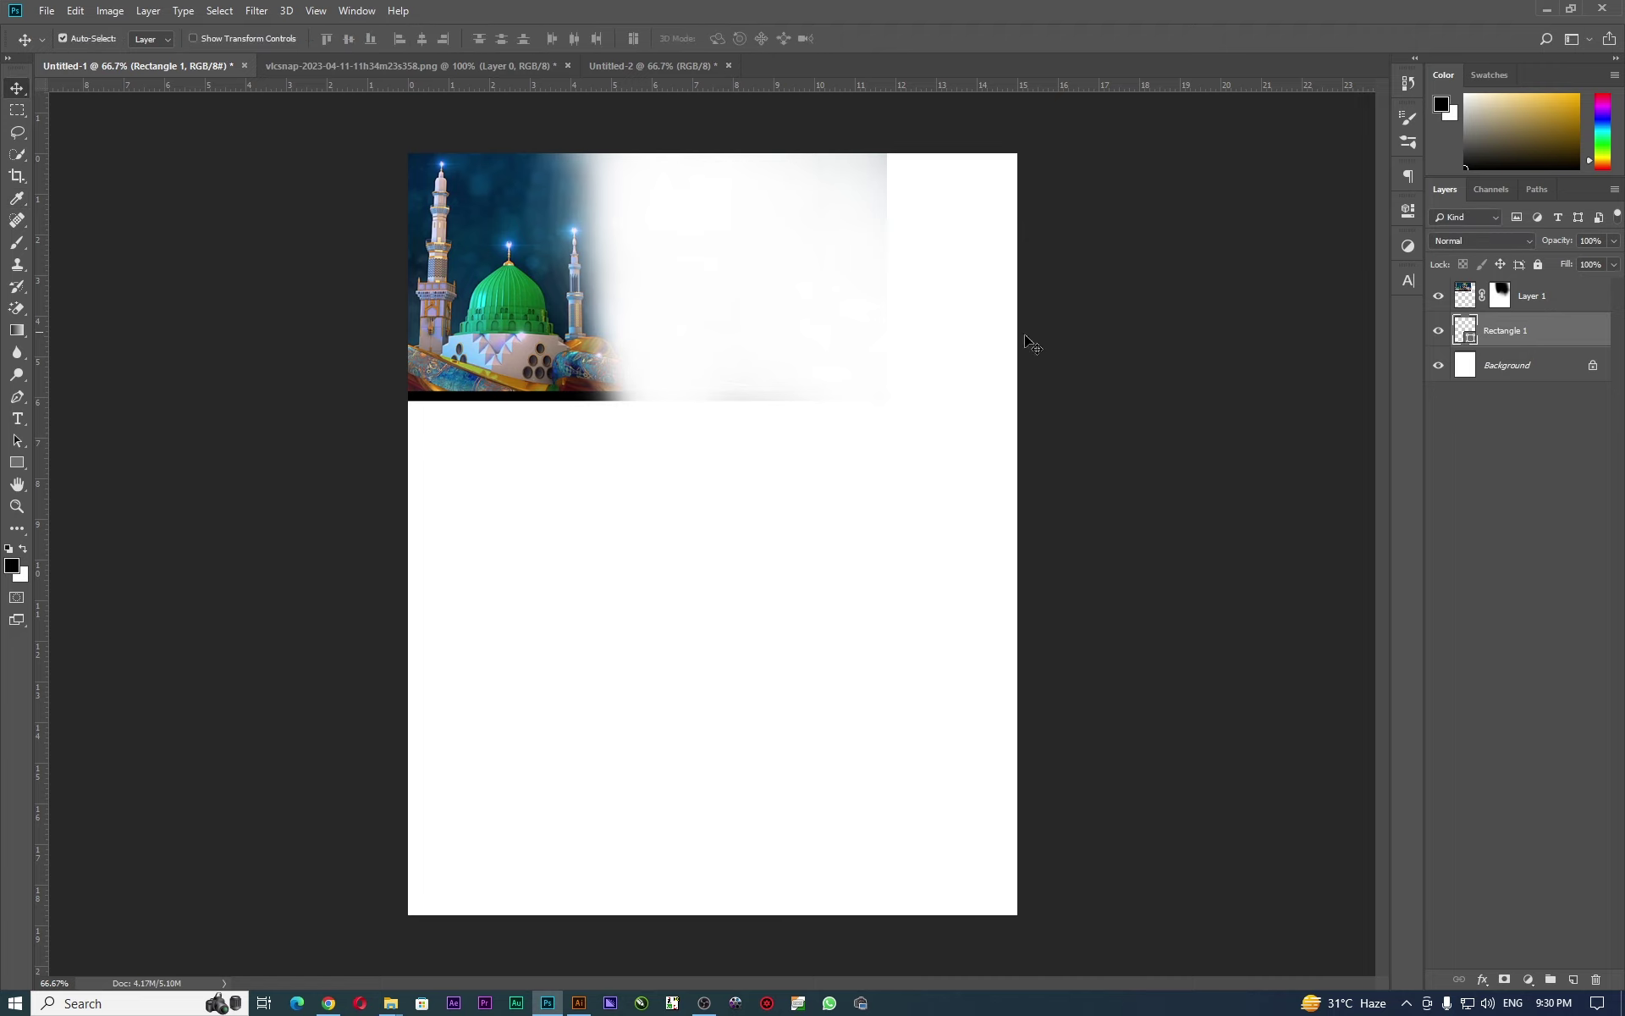
Change Rectangle 1's fill to a purple swatch in Properties.
left_click(1408, 211)
left_click(1168, 309)
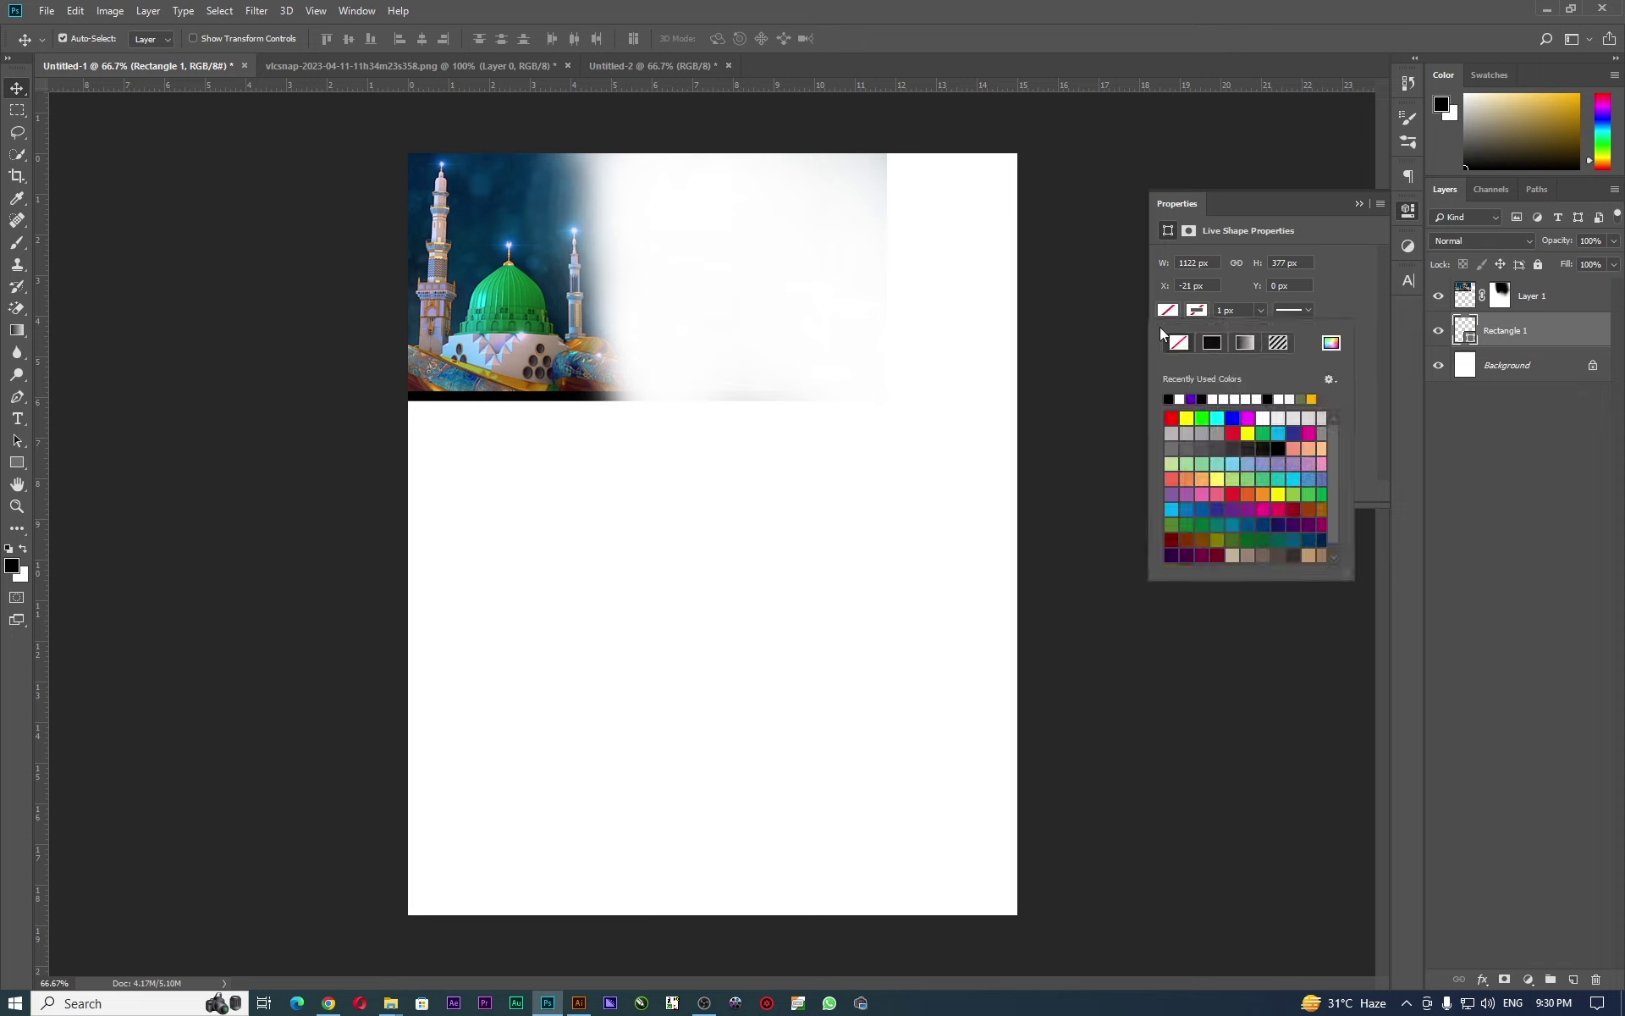
left_click(1192, 398)
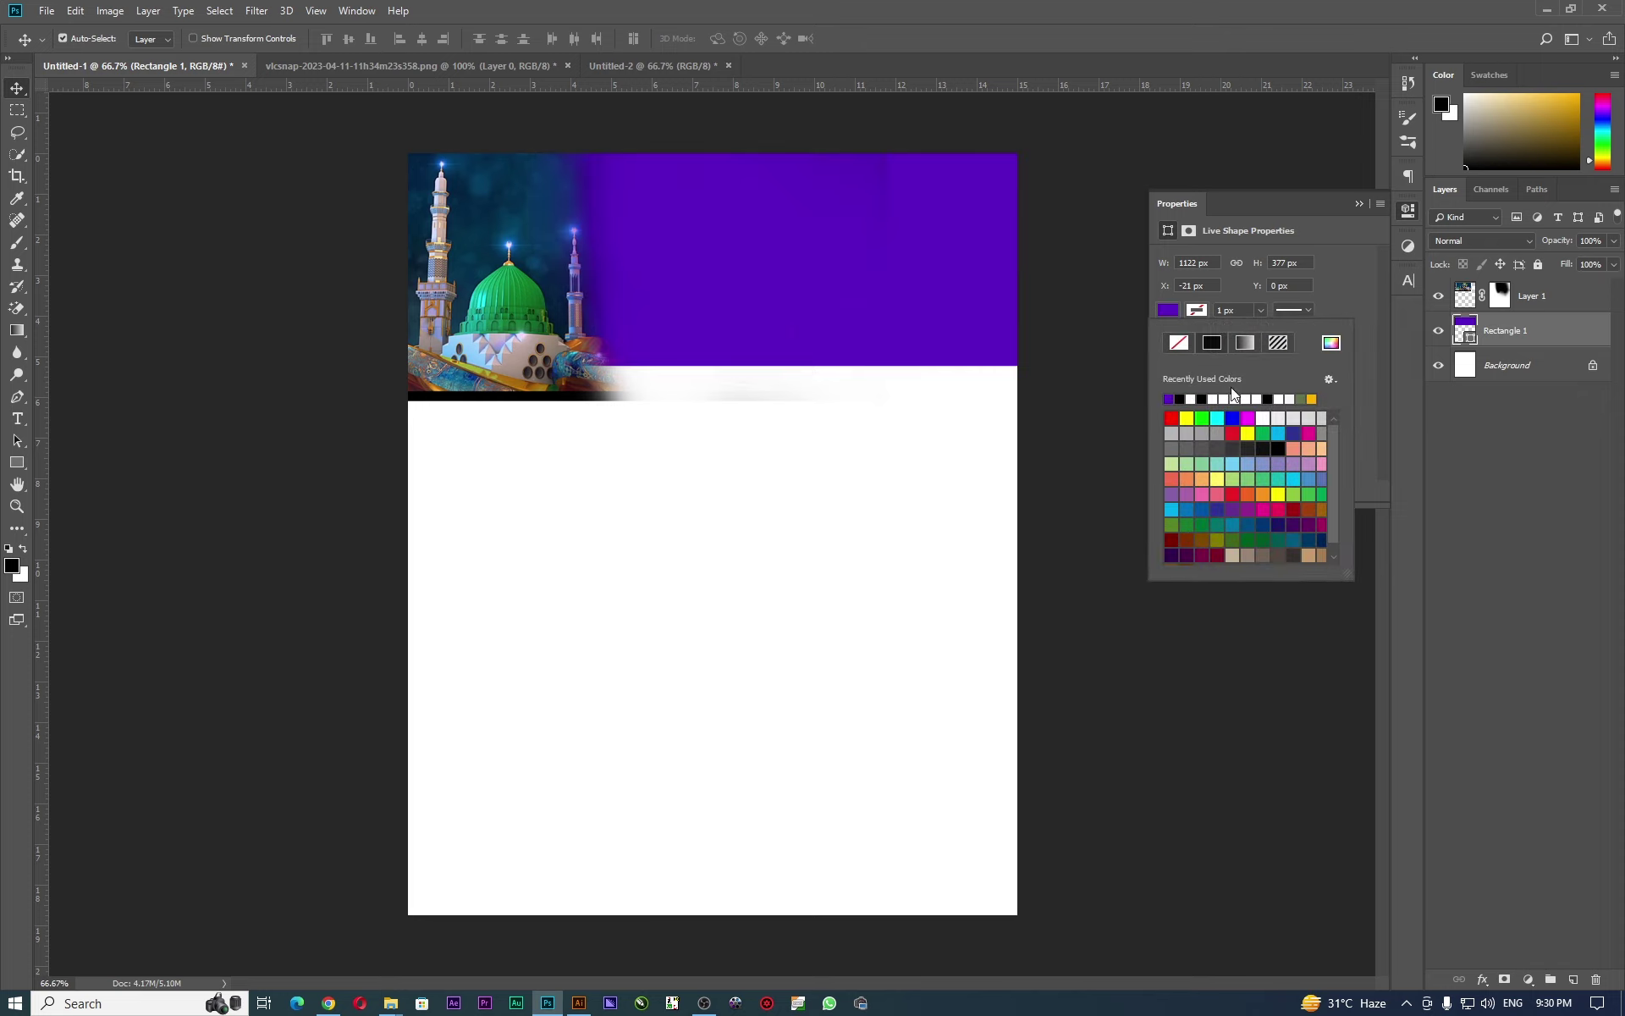
left_click(1360, 203)
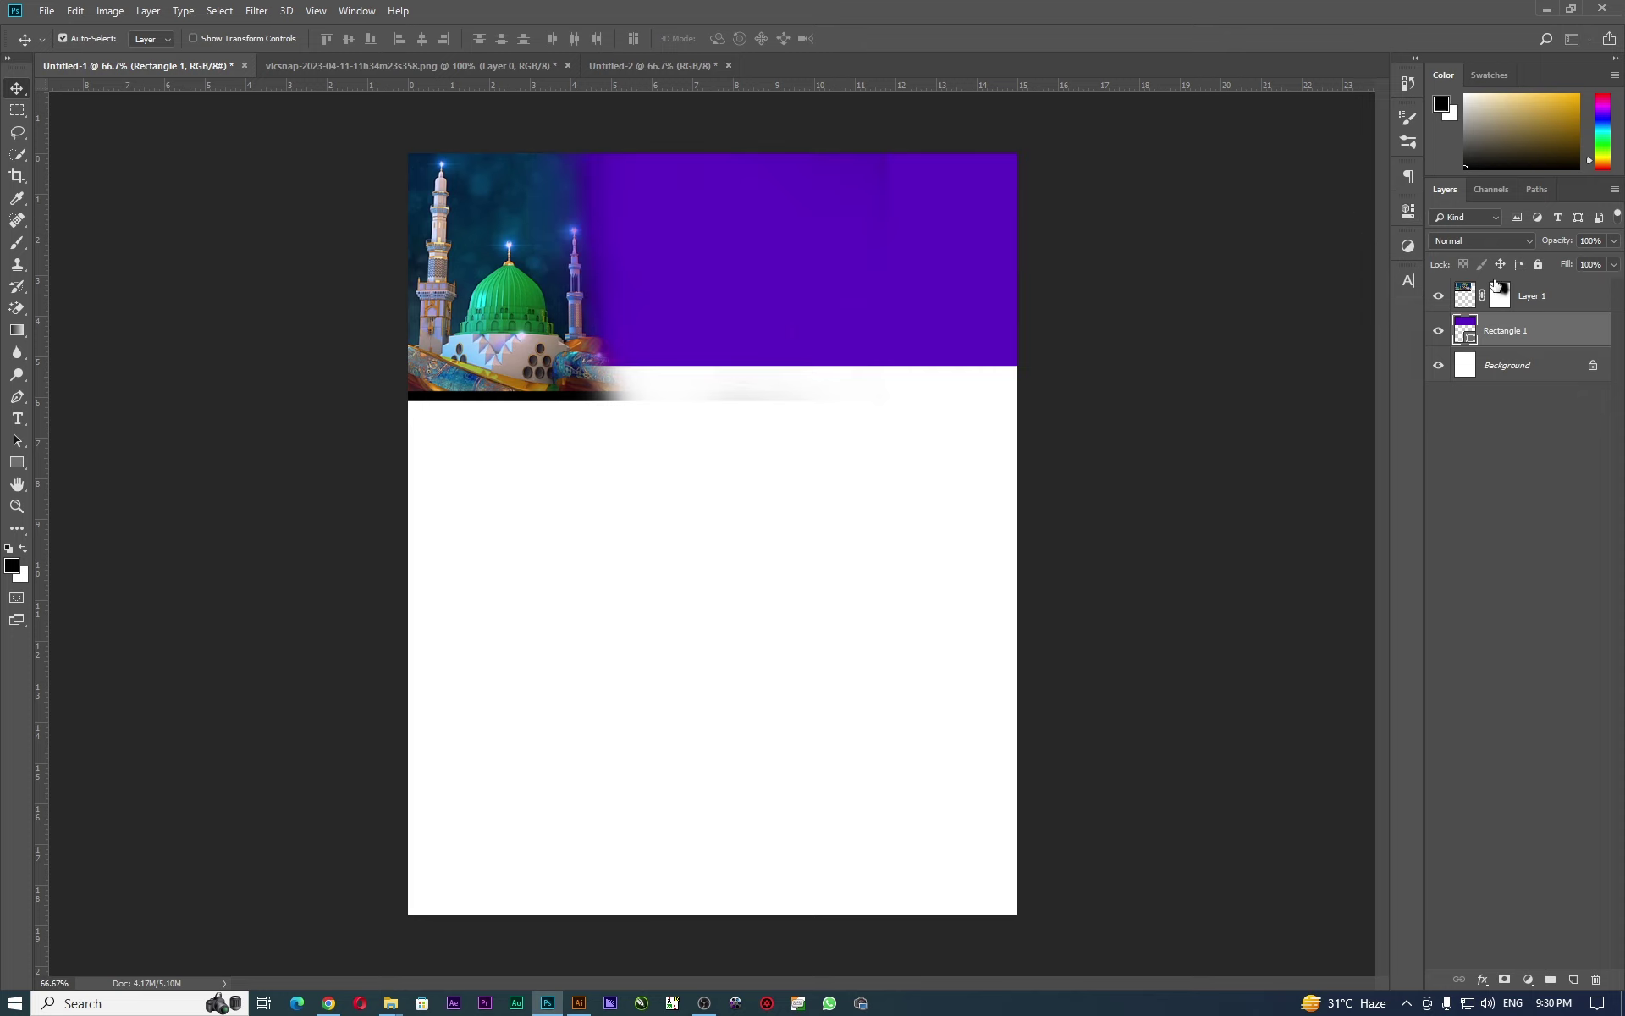
Fill Rectangle 1 with the sky's dark blue (#042542) and clip Layer 1 to it.
double_click(1470, 339)
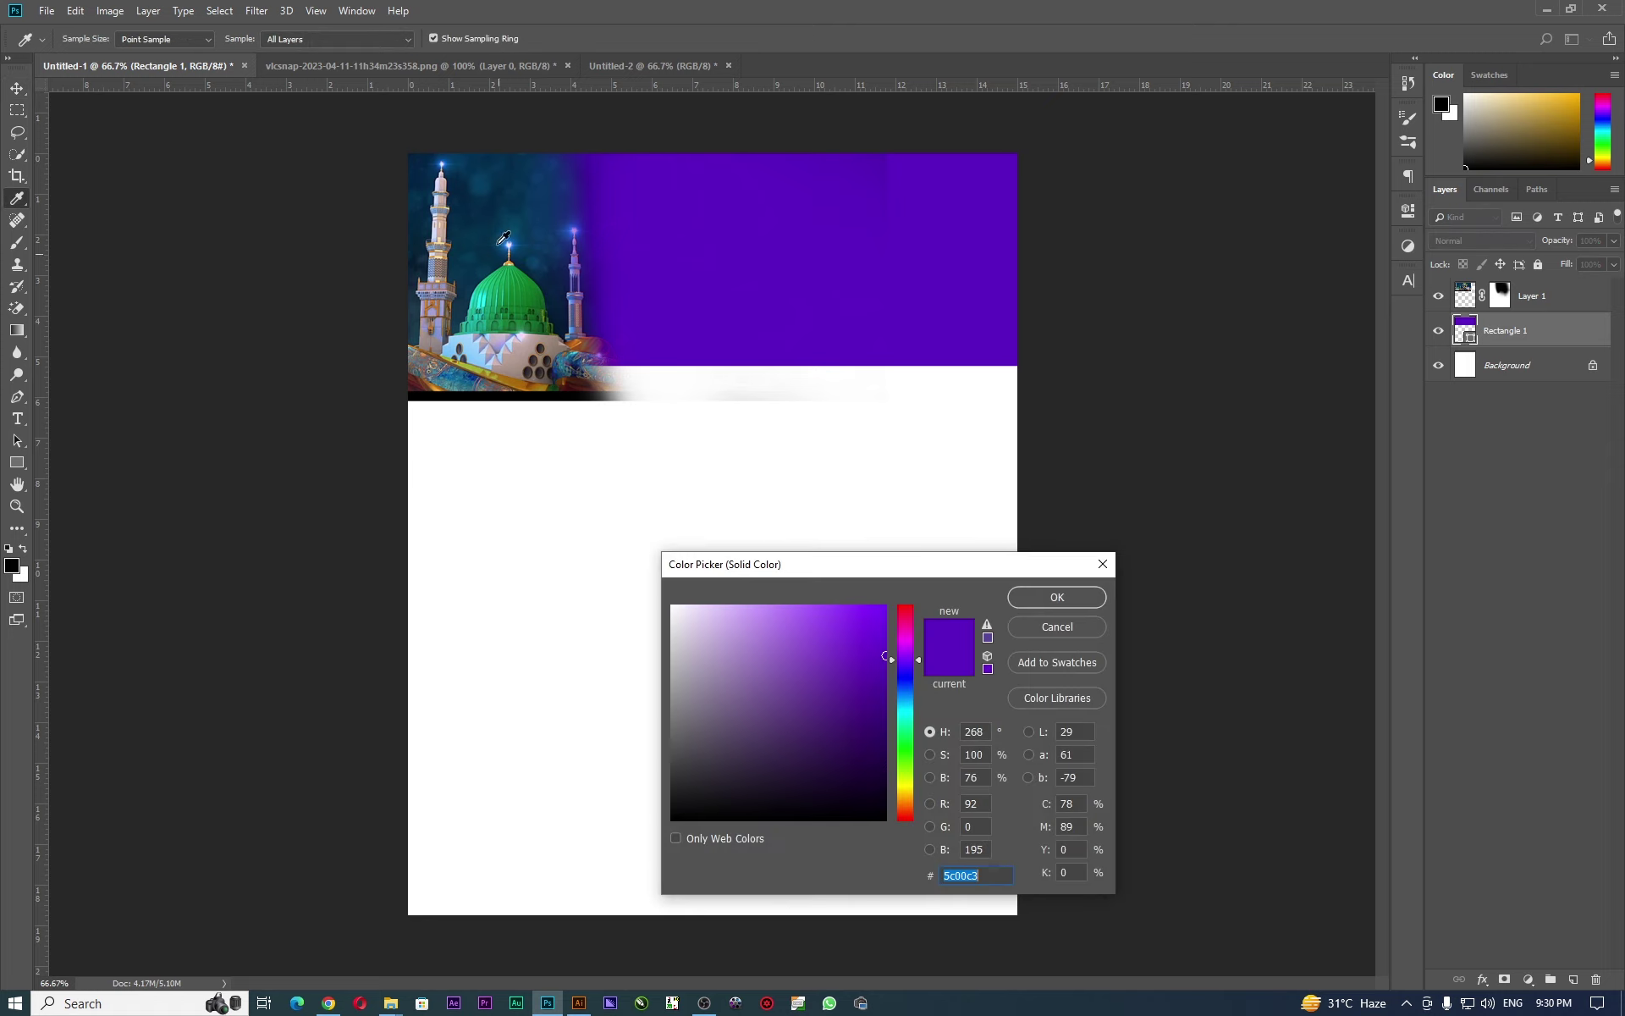
left_click(470, 188)
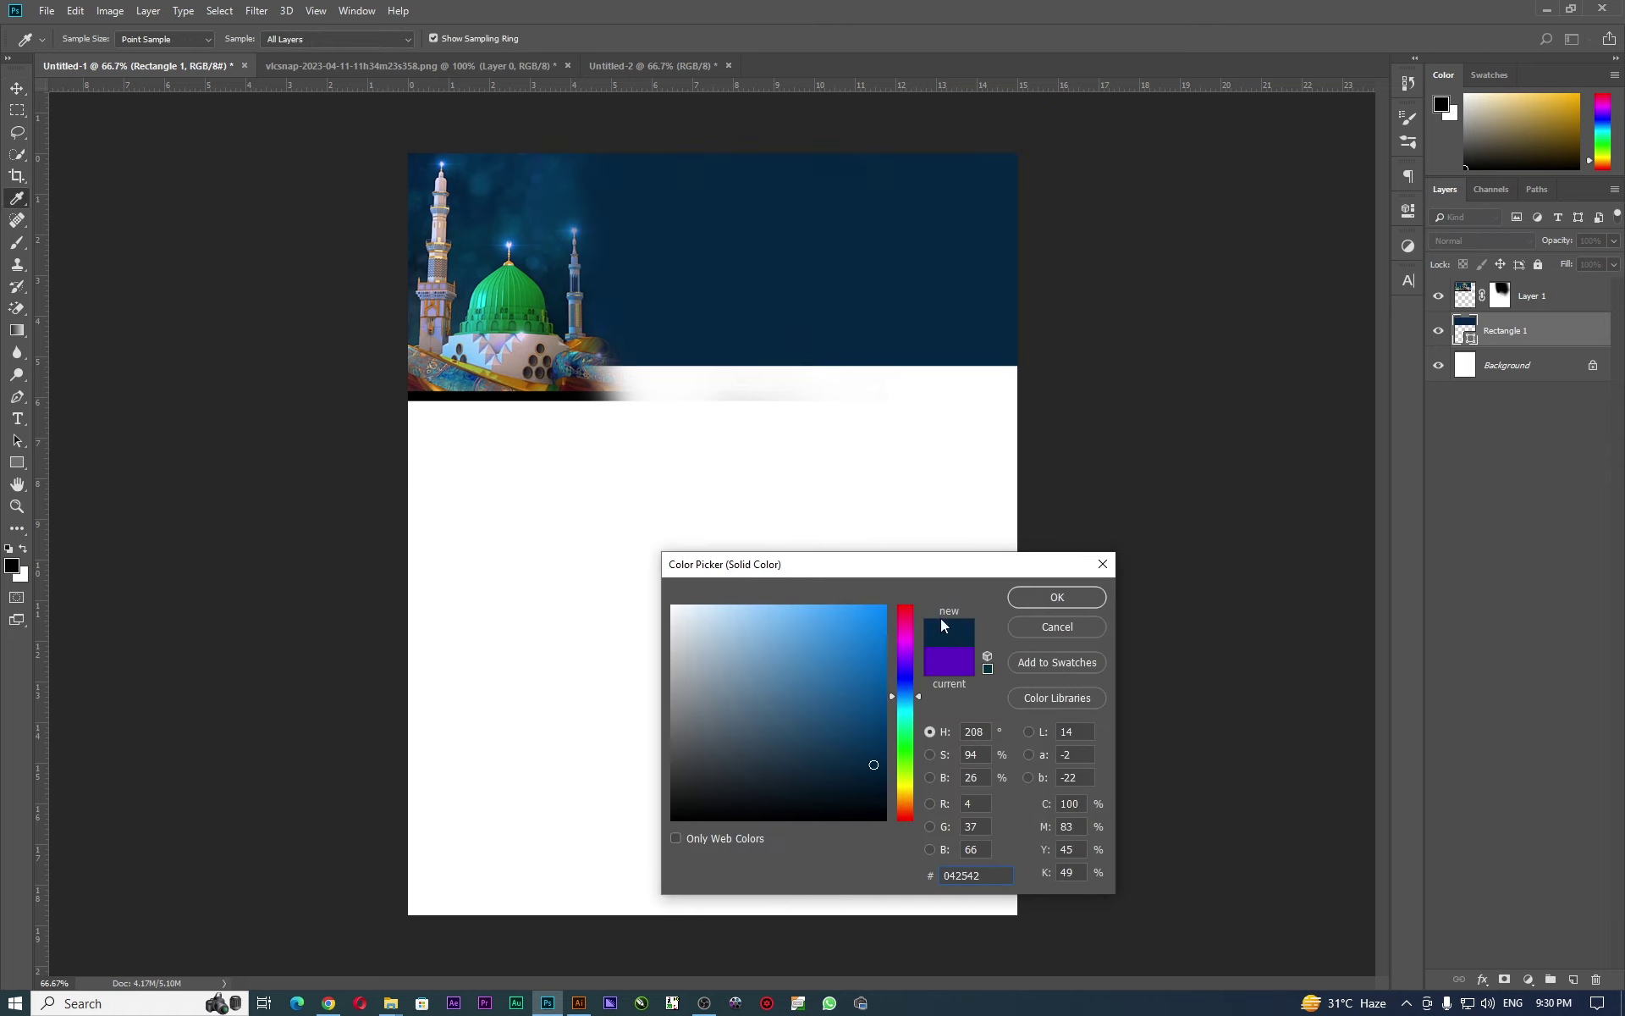
left_click(1058, 596)
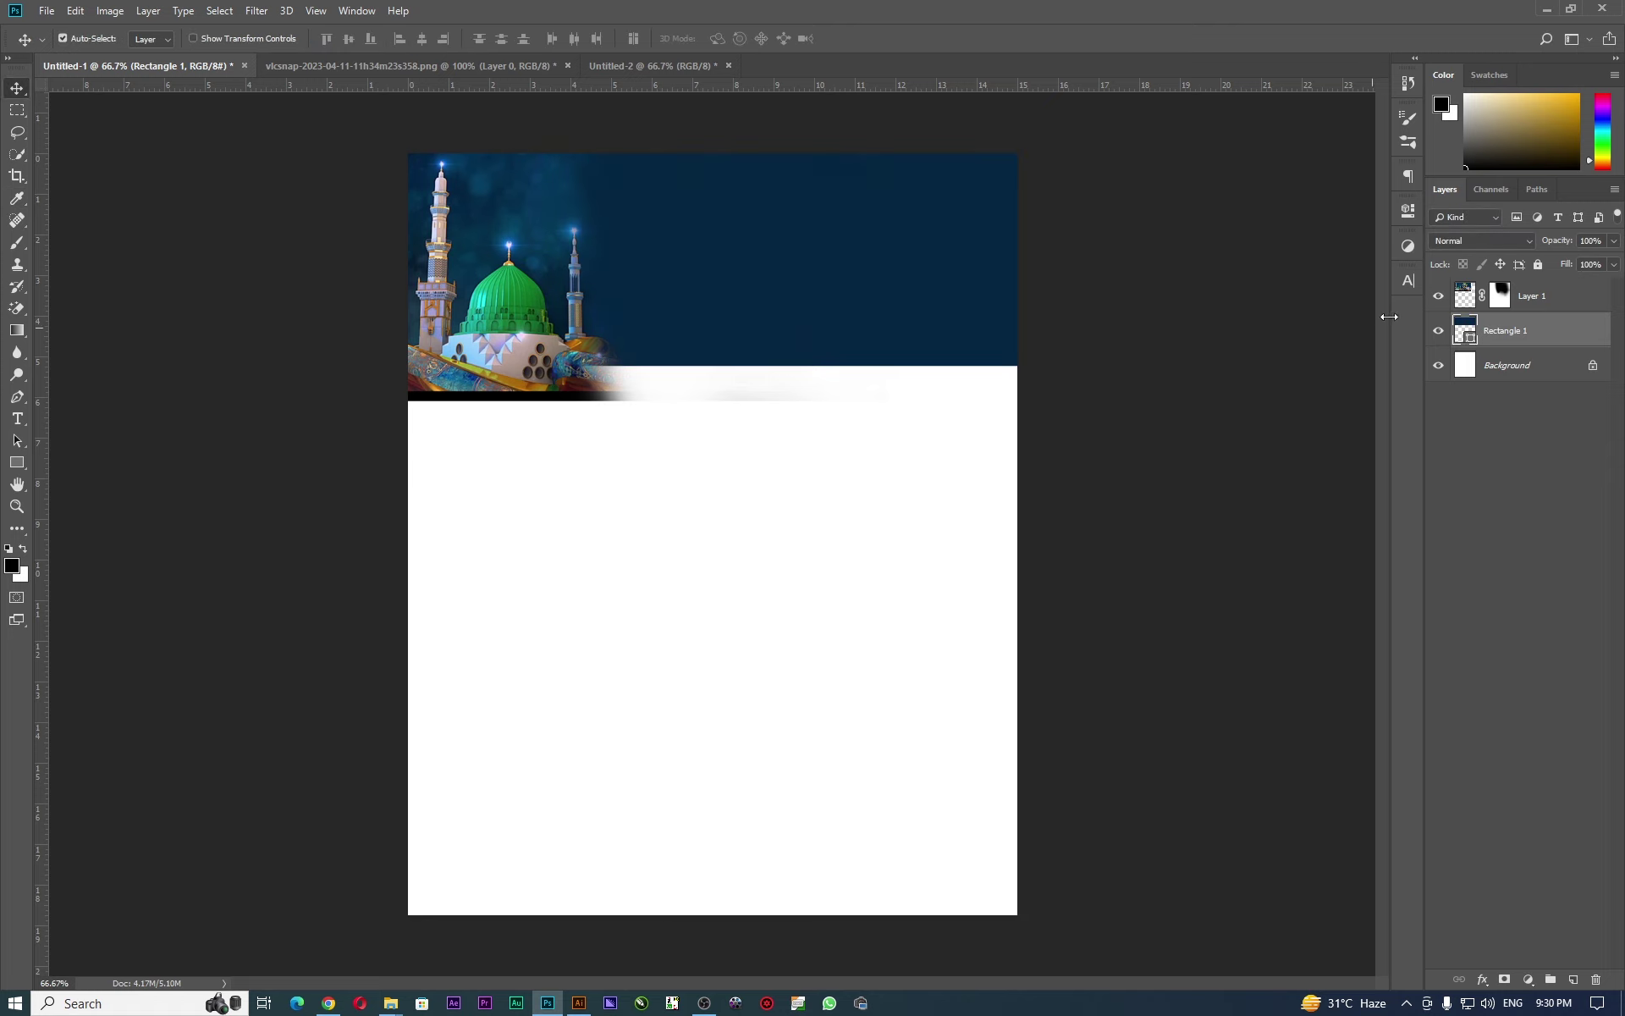
left_click(1516, 310, "alt")
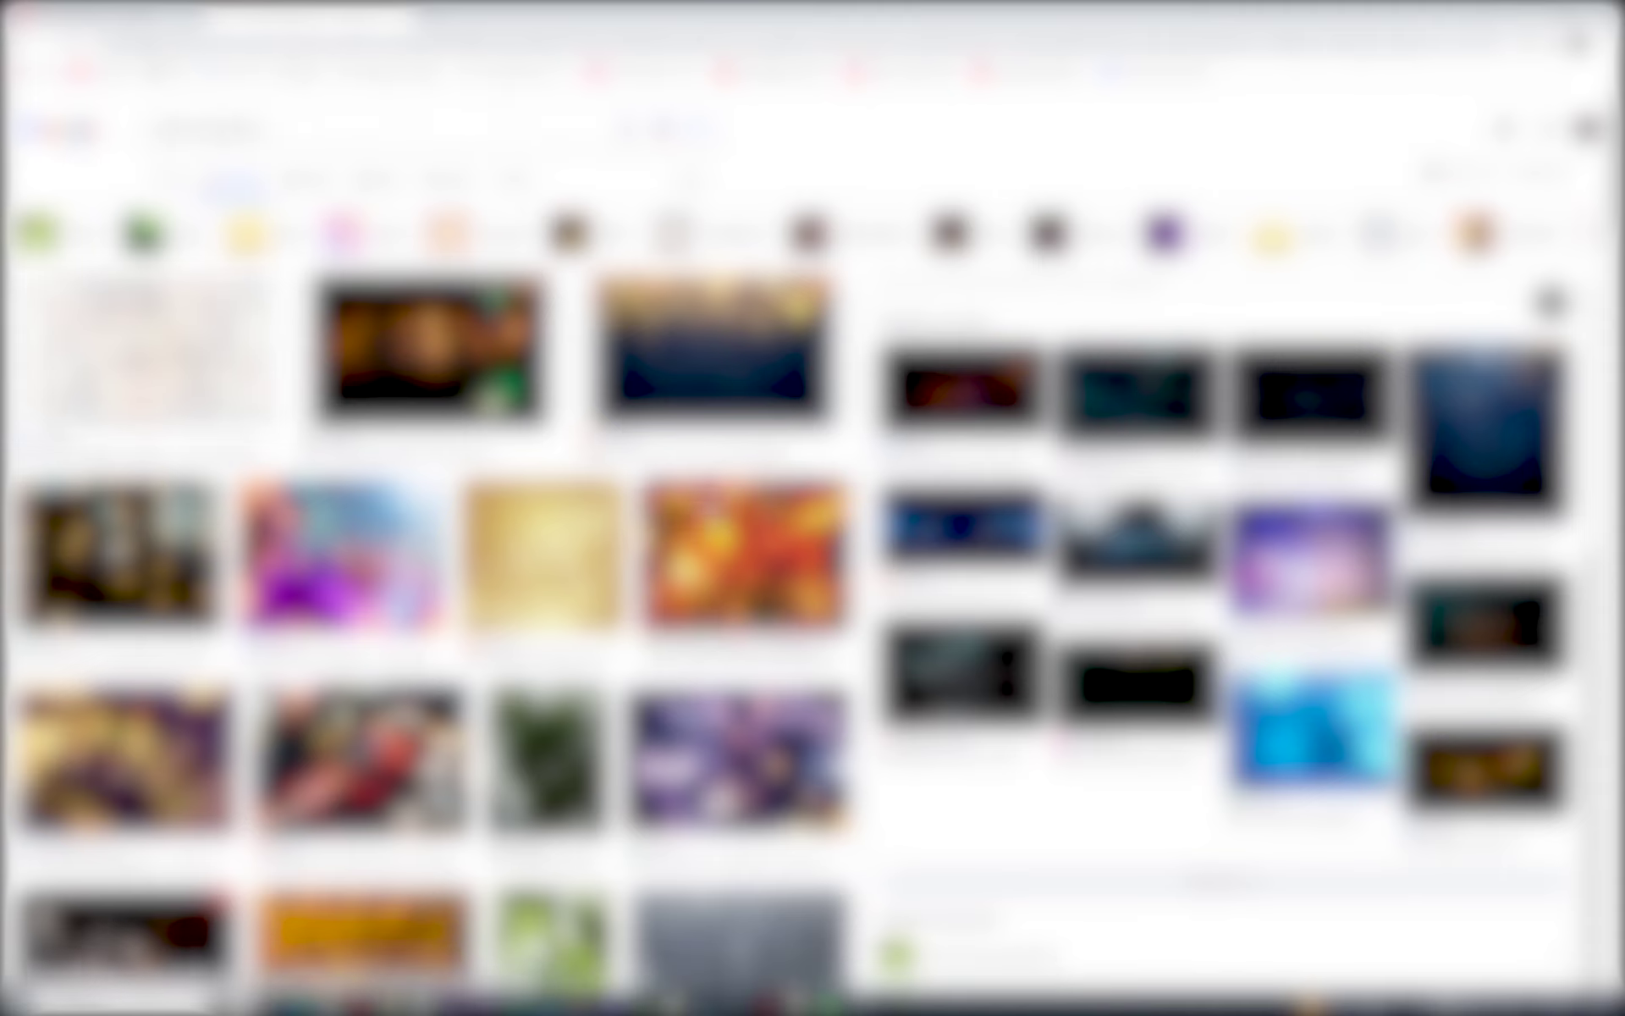
Preview a dark blue bokeh image in Google Images, copy it, and return to Photoshop.
scroll(813, 550, "down", 3)
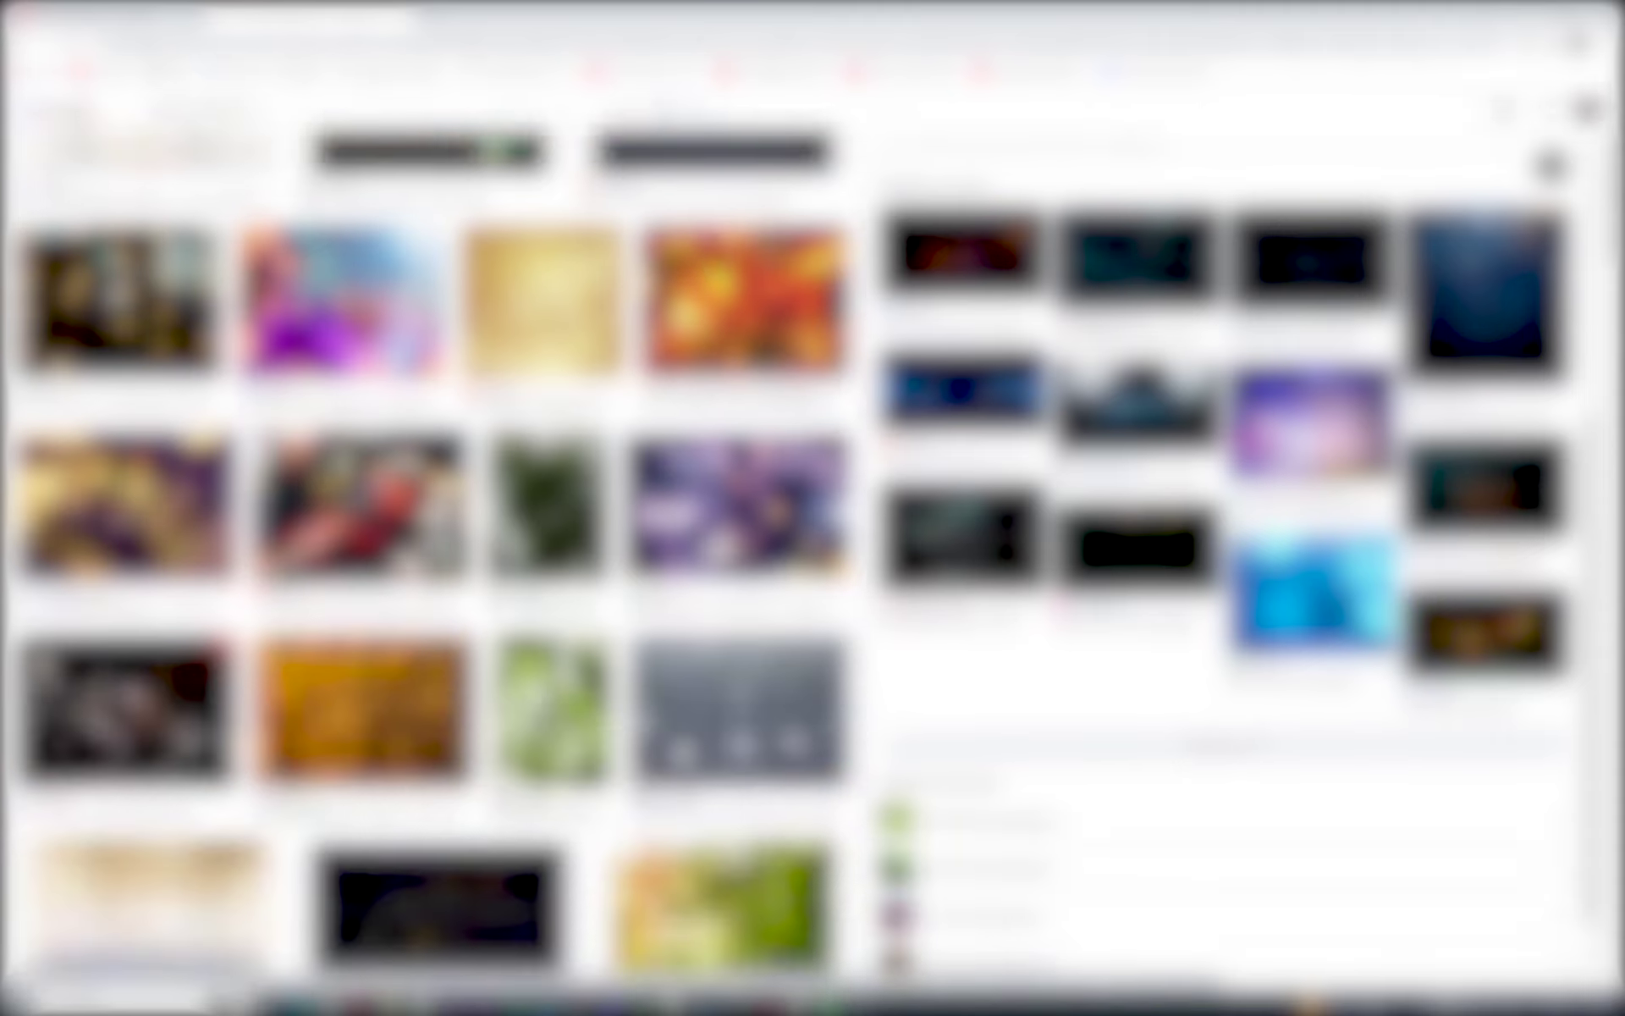
scroll(812, 551, "down", 3)
scroll(813, 550, "up", 3)
left_click(1134, 305)
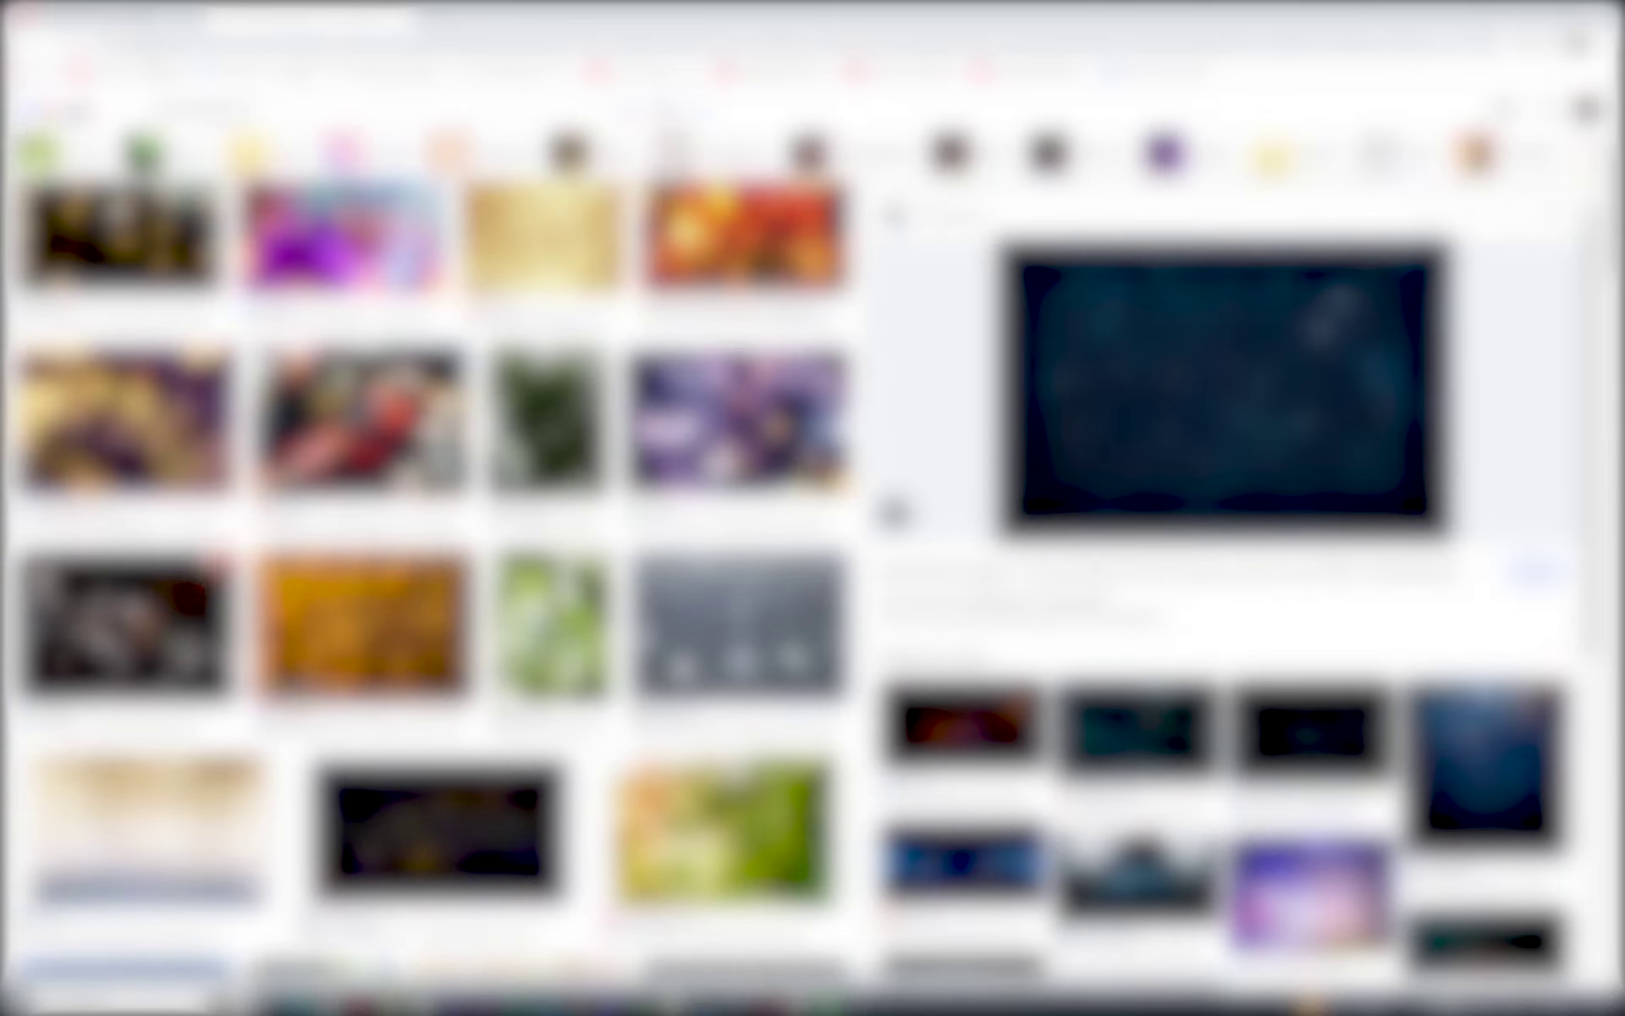
scroll(812, 550, "down", 2)
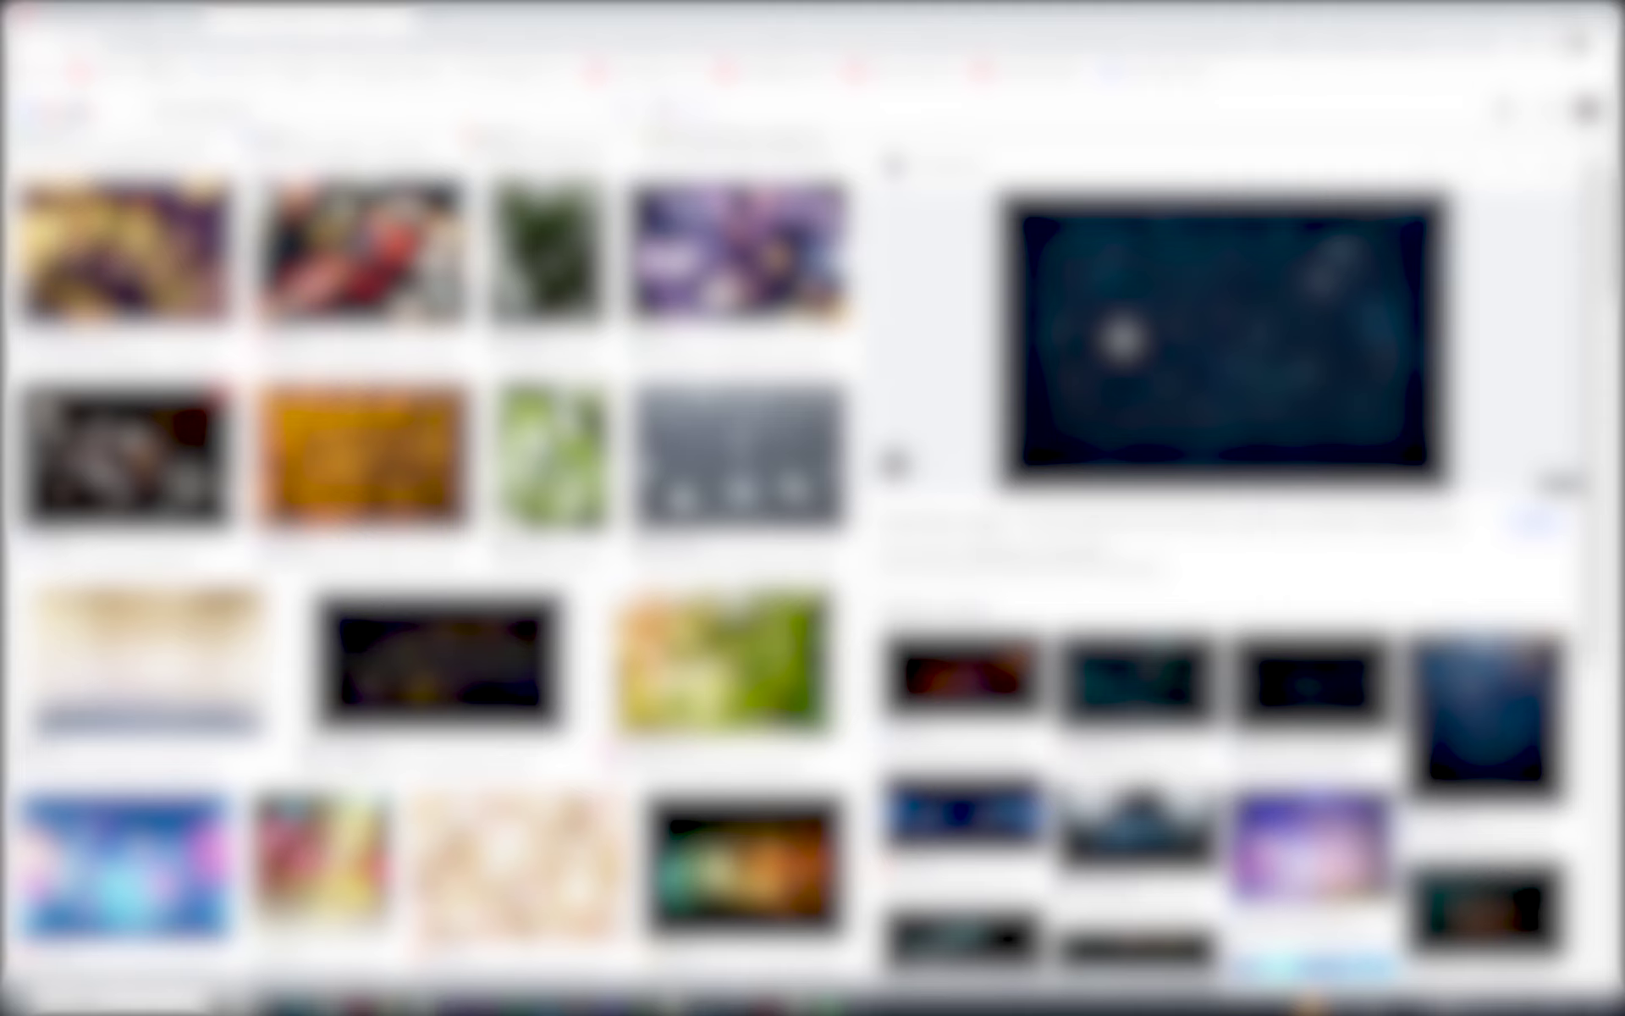
right_click(1111, 248)
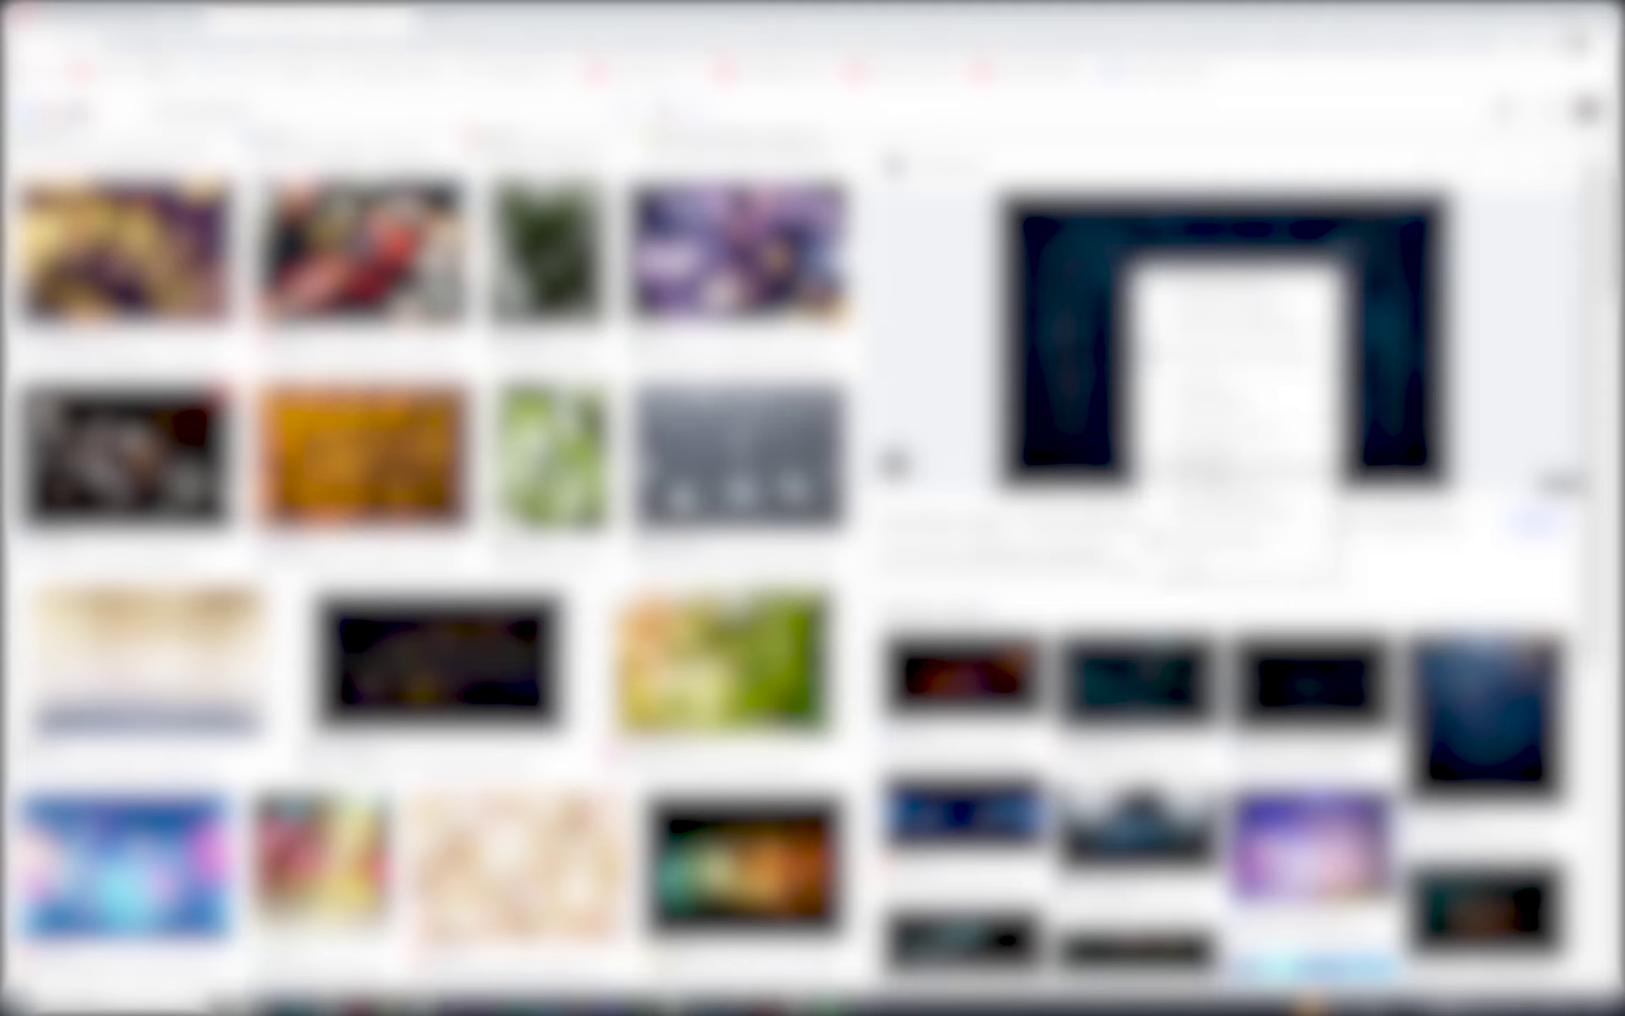
left_click(1202, 470)
mouse_move(559, 1007)
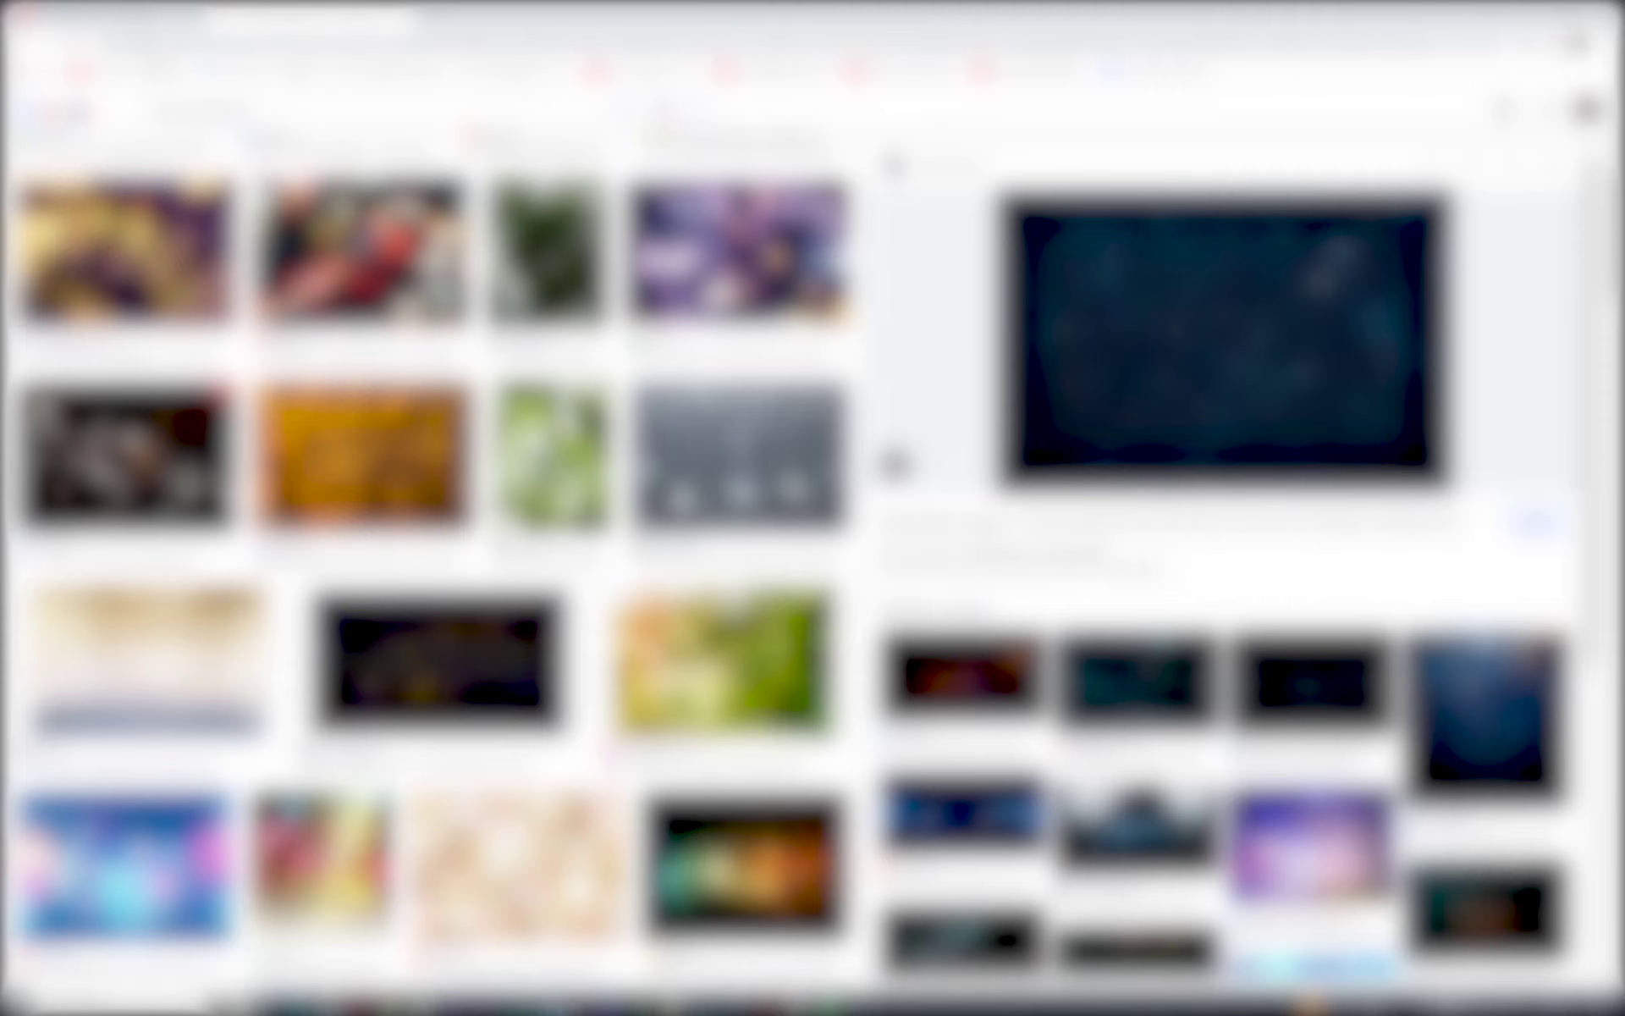
left_click(547, 1003)
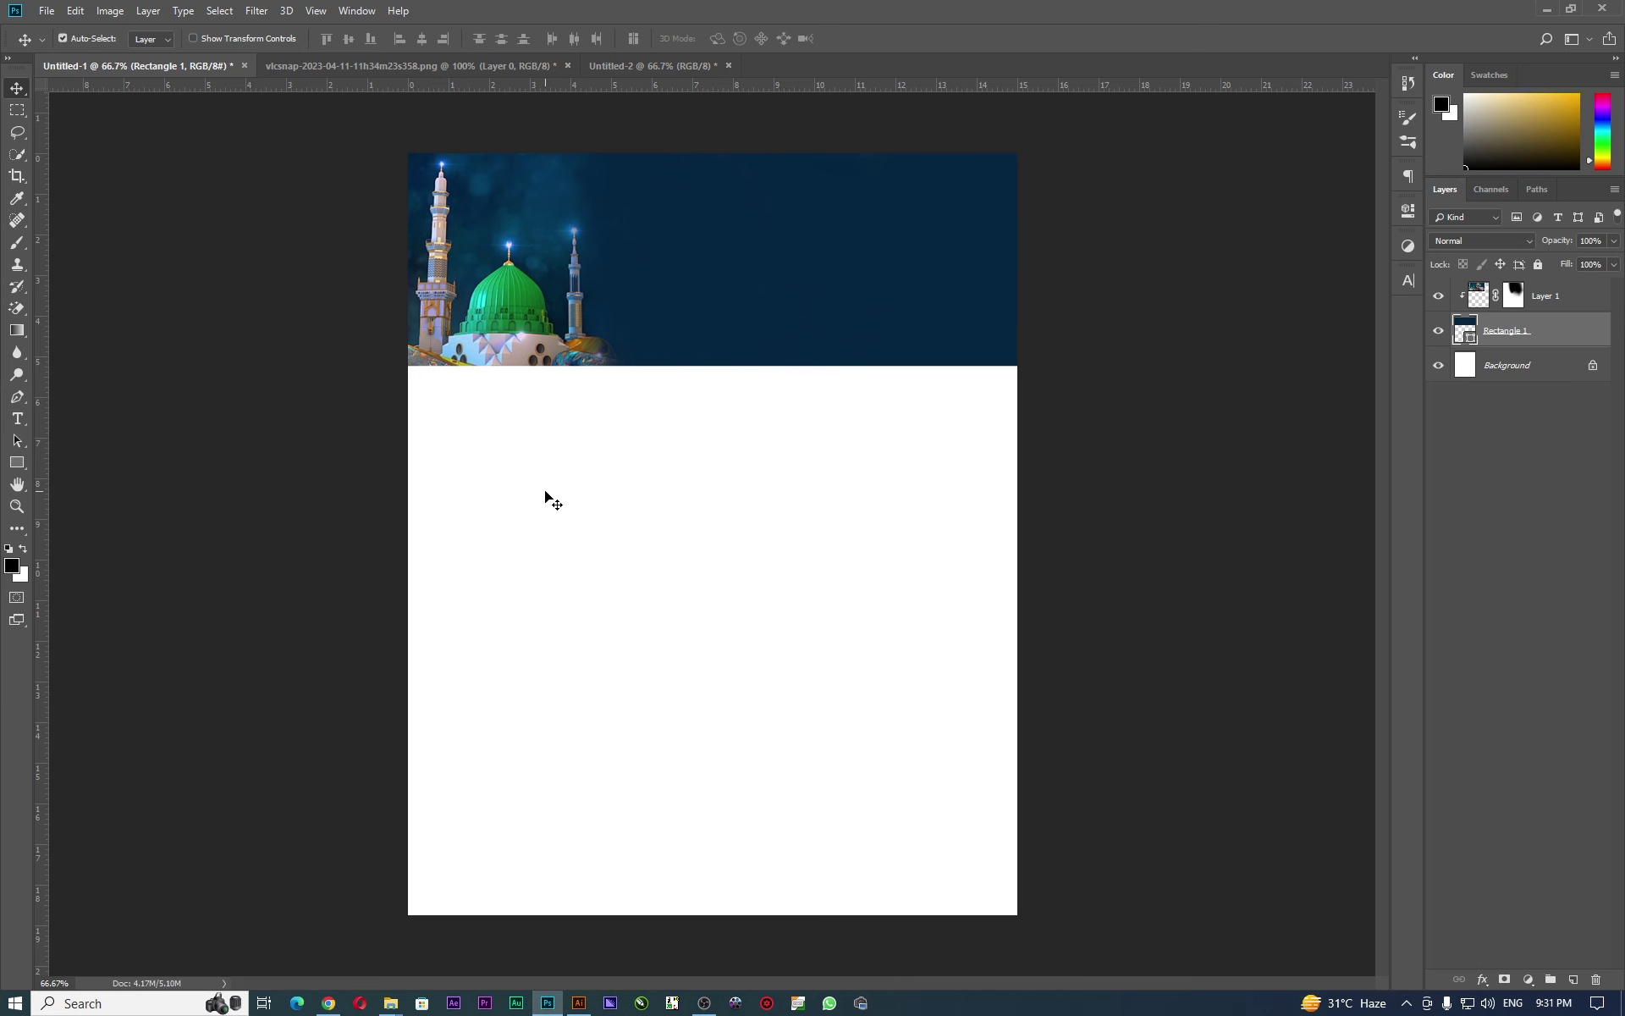
Paste the bokeh image as Layer 2, move it into the top band and enlarge it to about 179%.
key("ctrl+v")
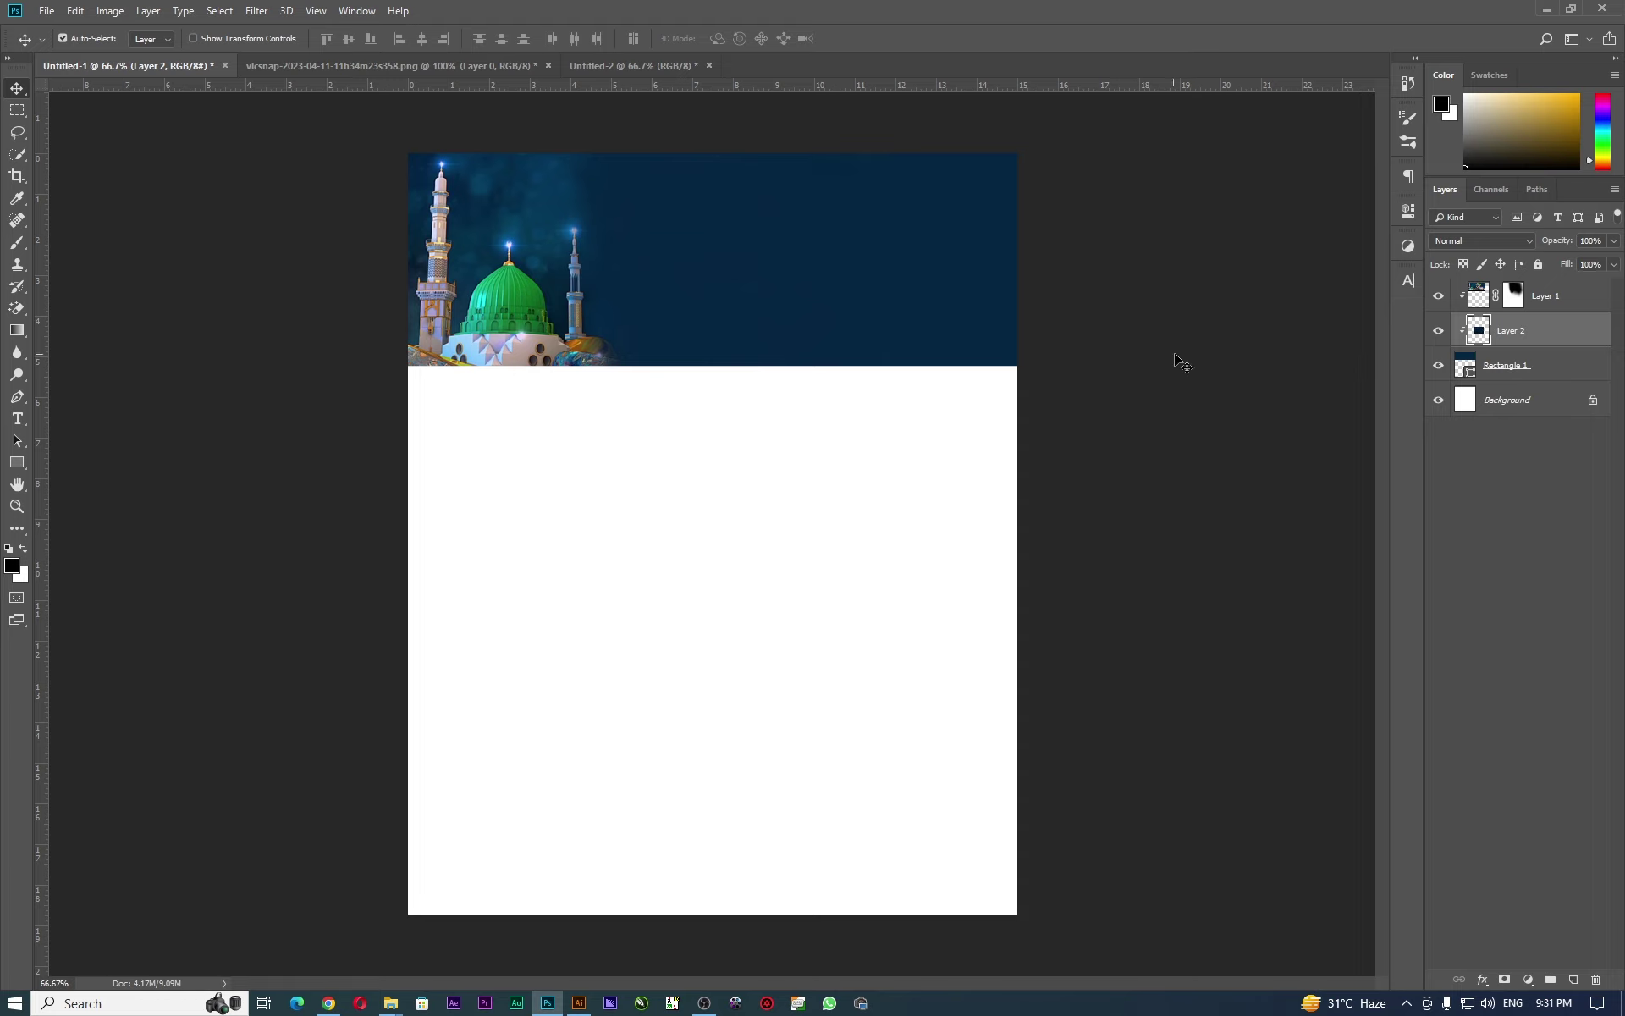
key("ctrl+t")
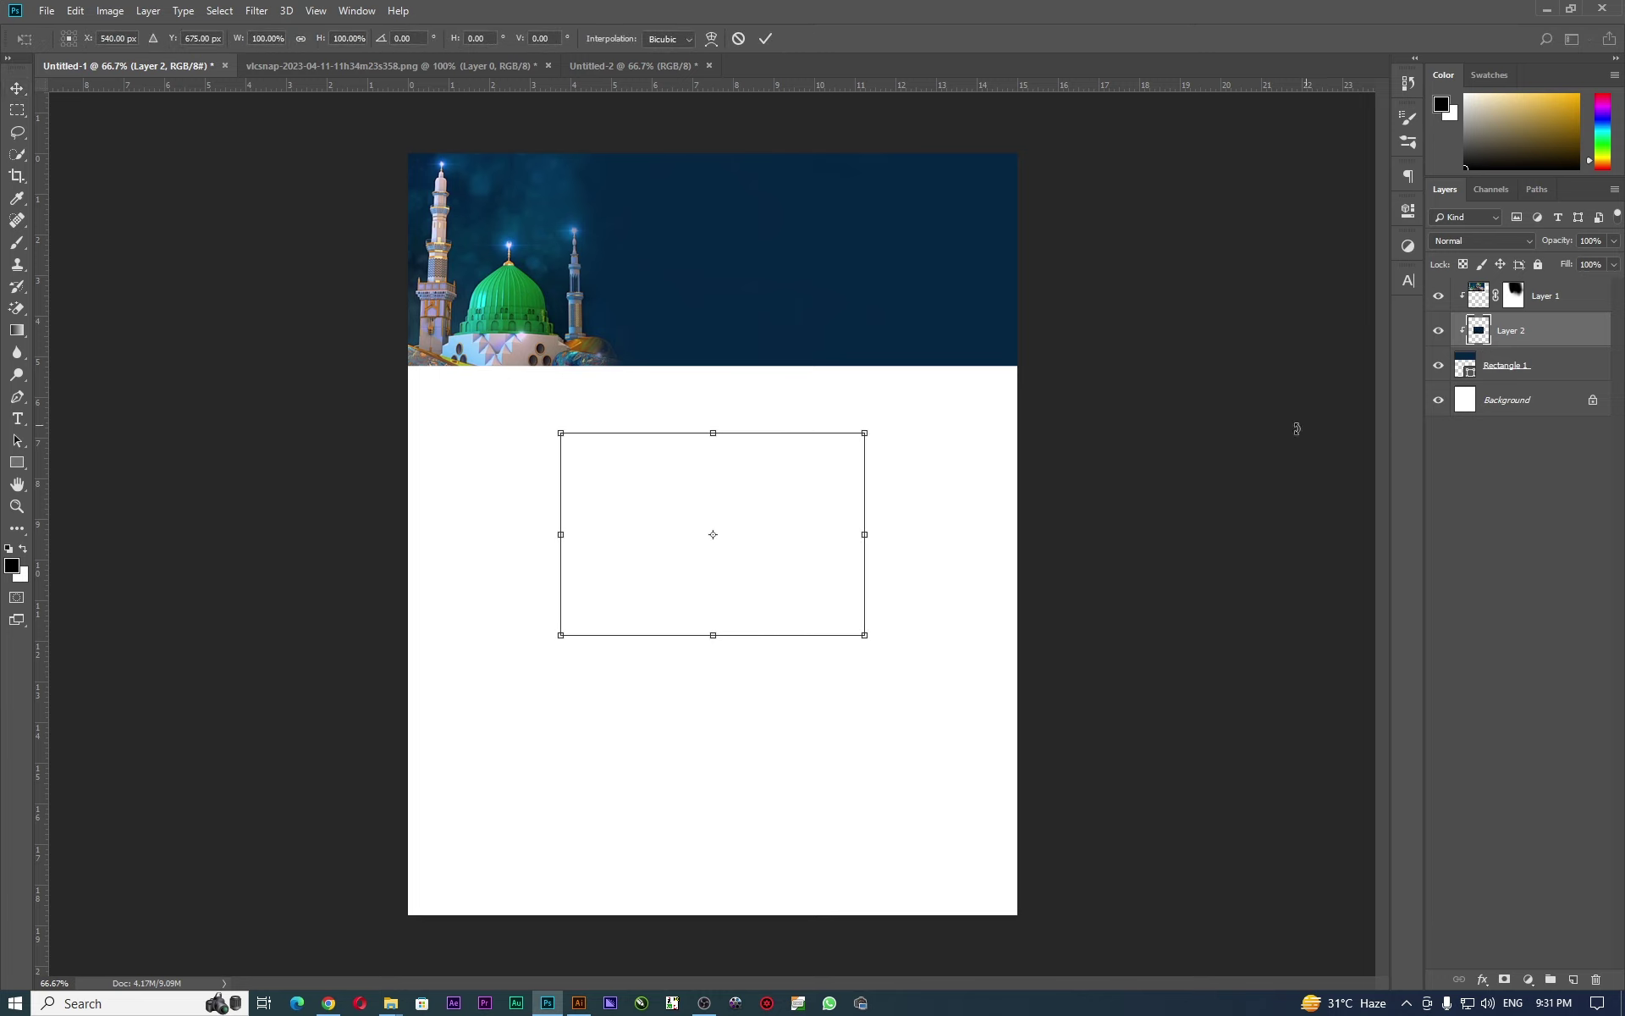
left_click_drag(755, 584, 860, 320)
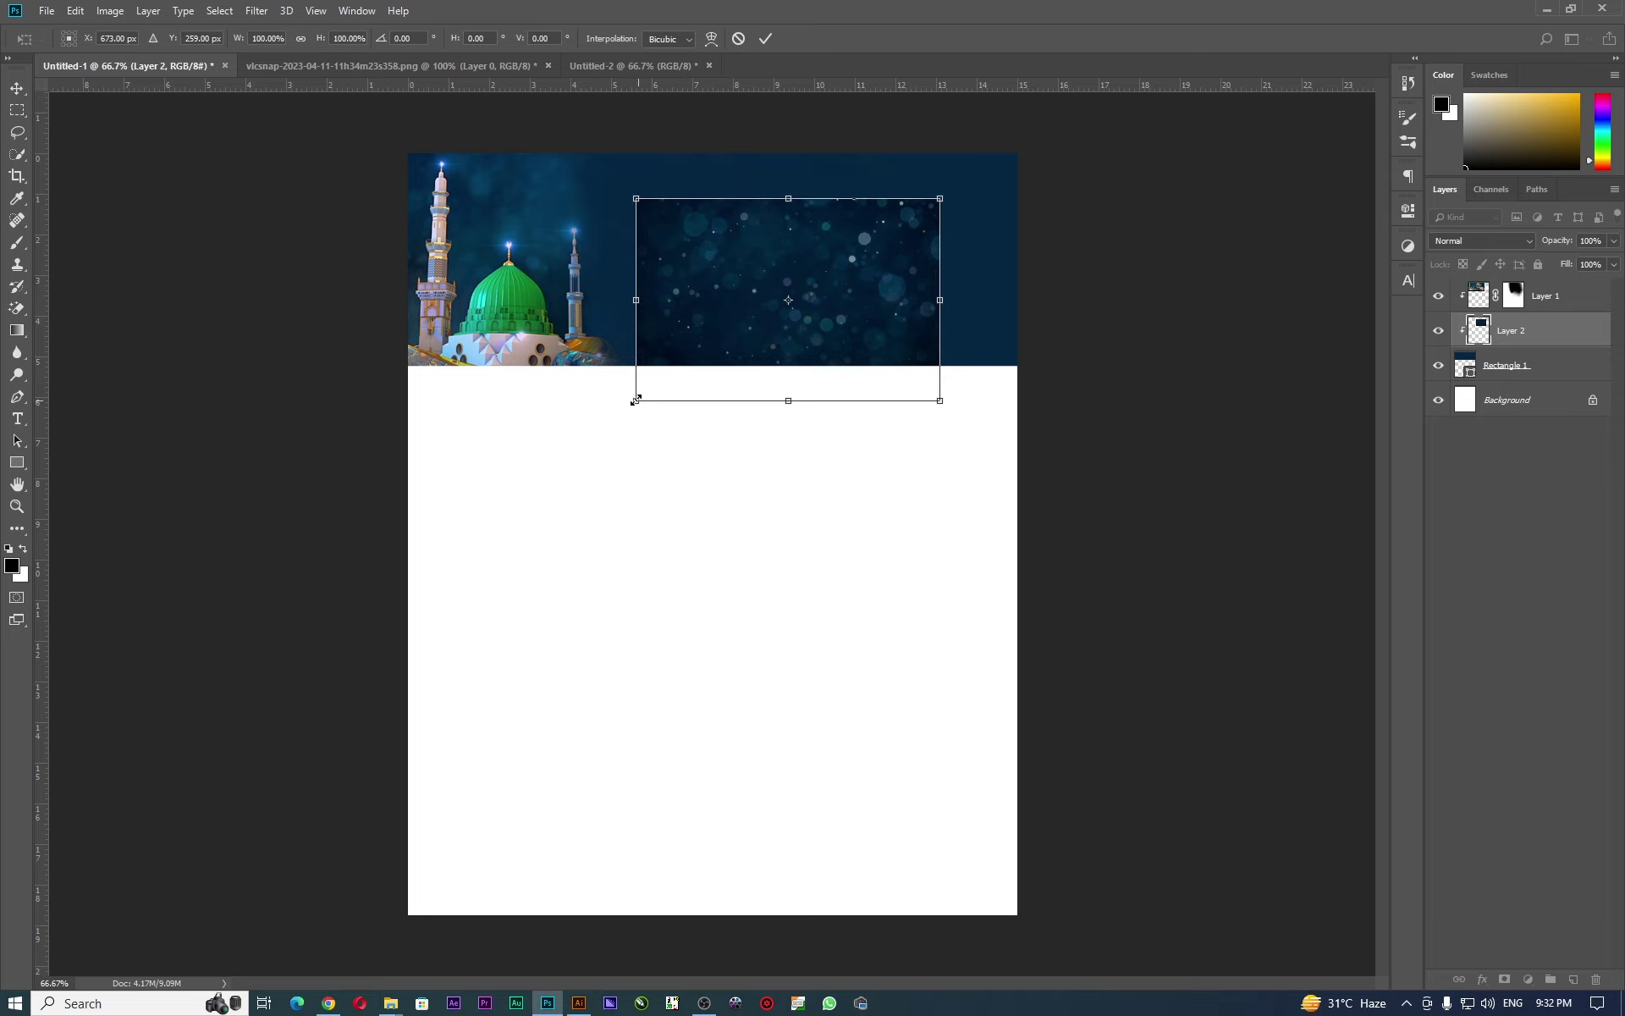
left_click_drag(635, 400, 517, 479)
left_click_drag(762, 398, 751, 384)
key("Return")
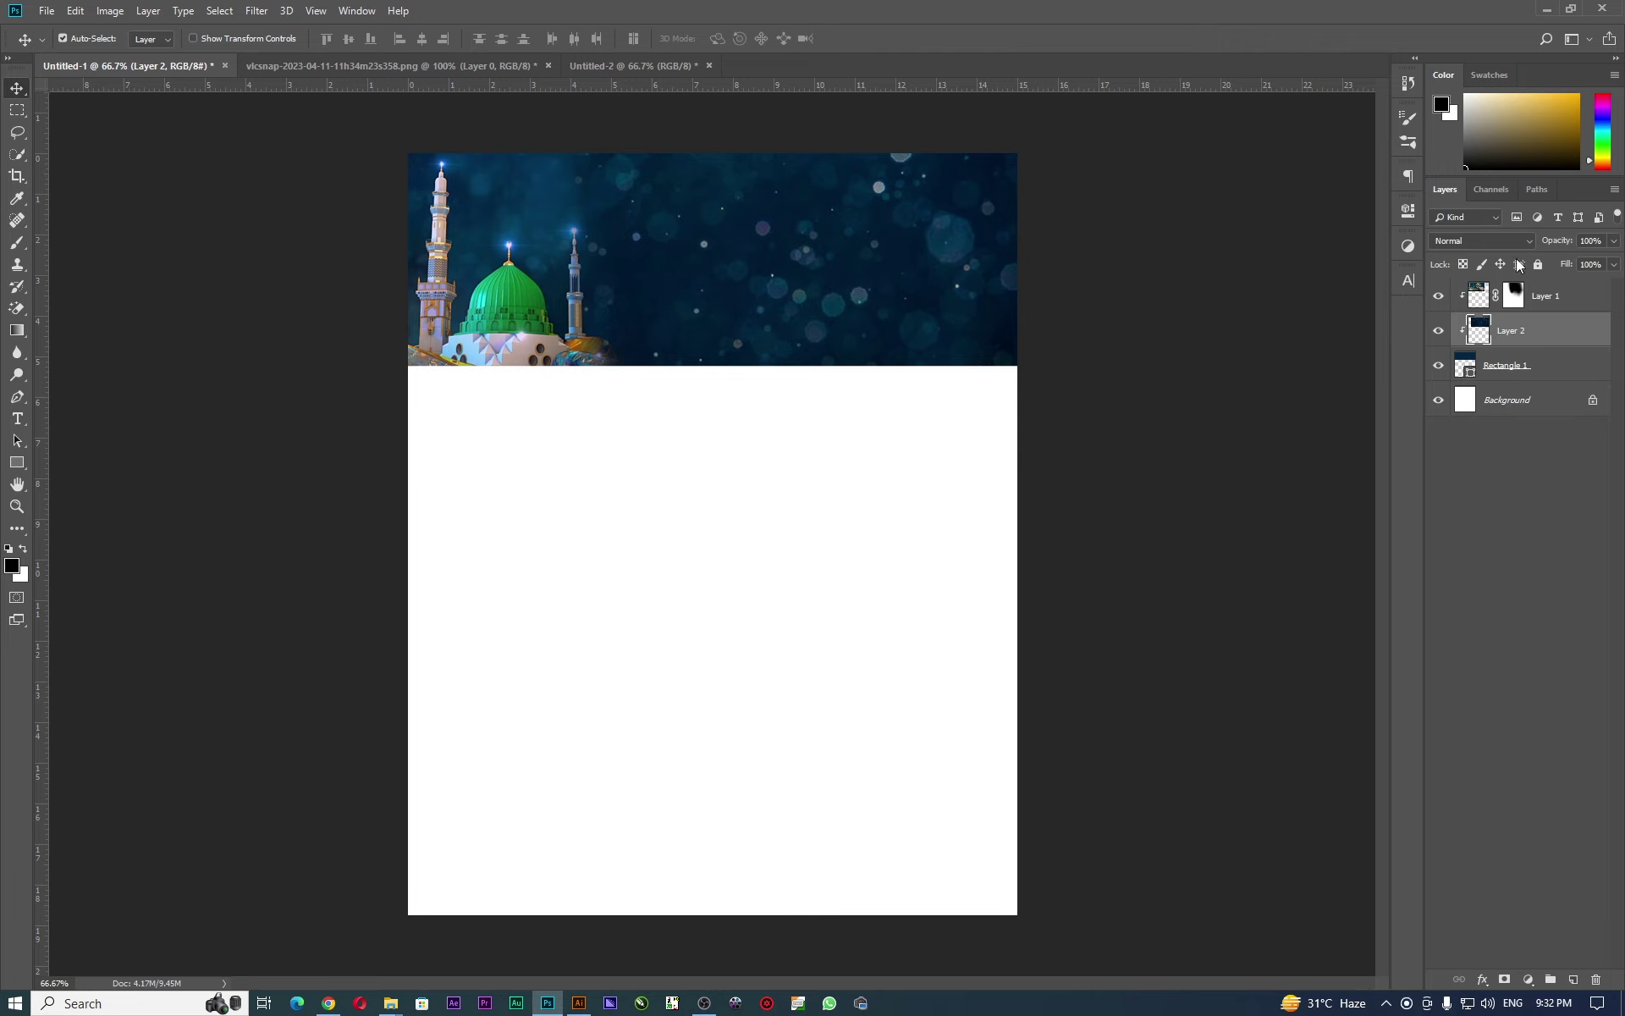
Try Screen, Overlay, Color Dodge, Linear Dodge and Lighter Color blending on the bokeh layer.
left_click(1495, 241)
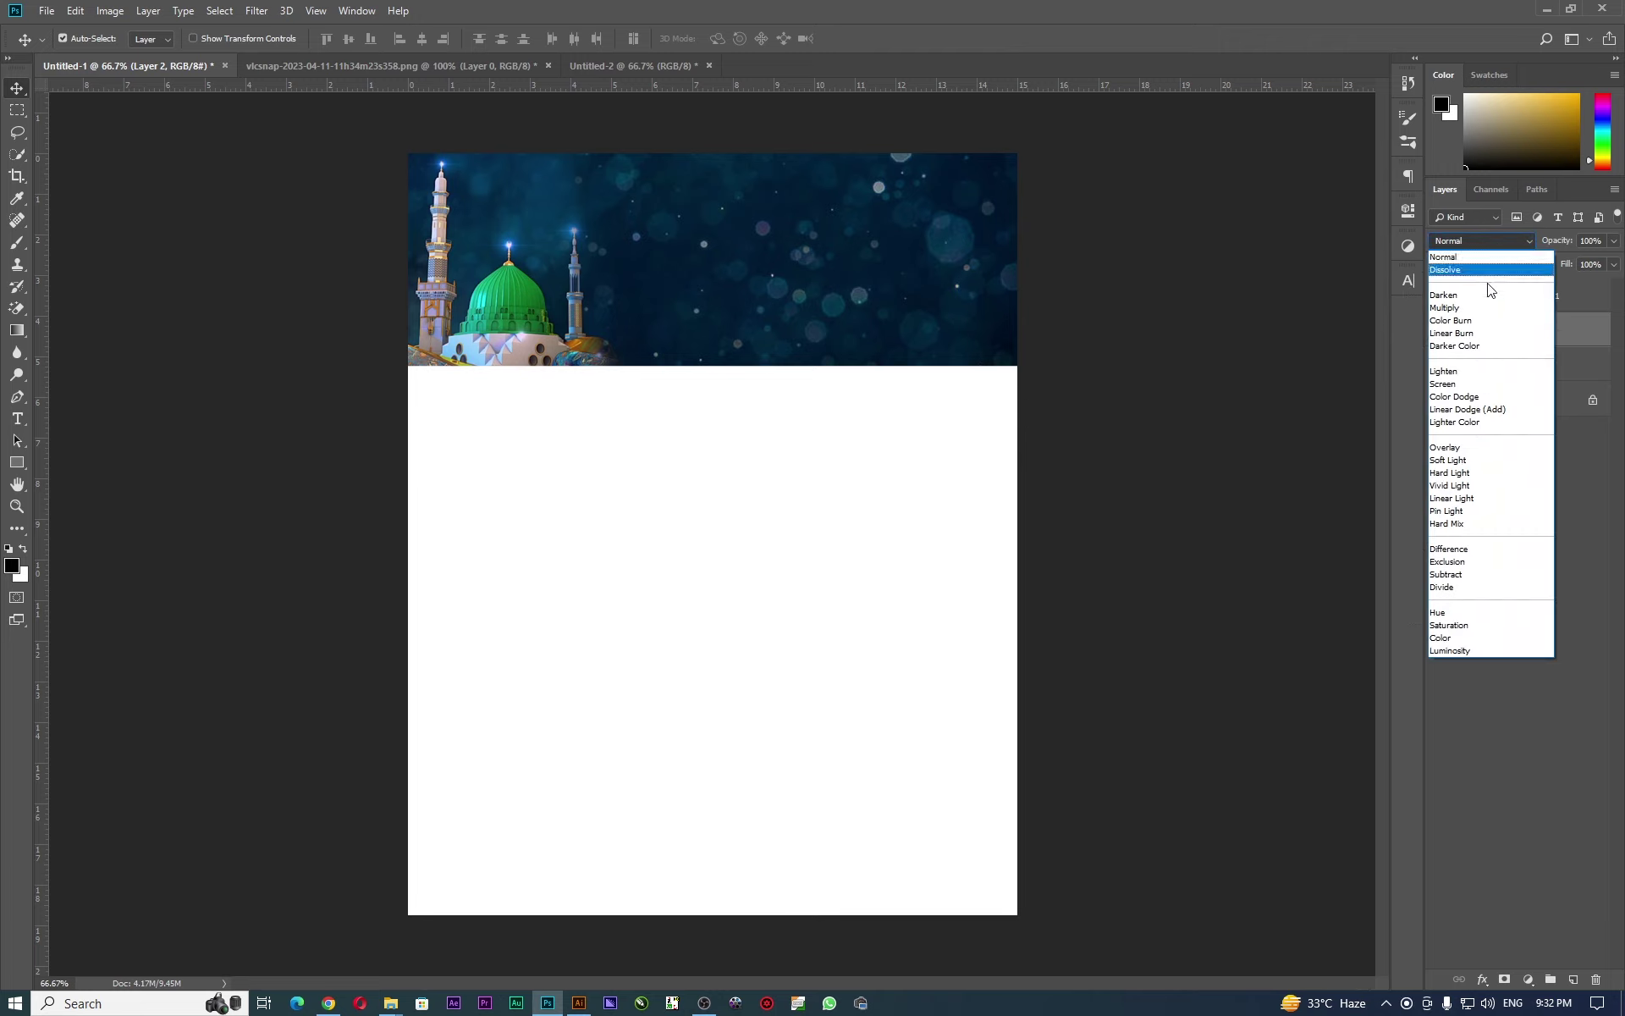
left_click(1482, 384)
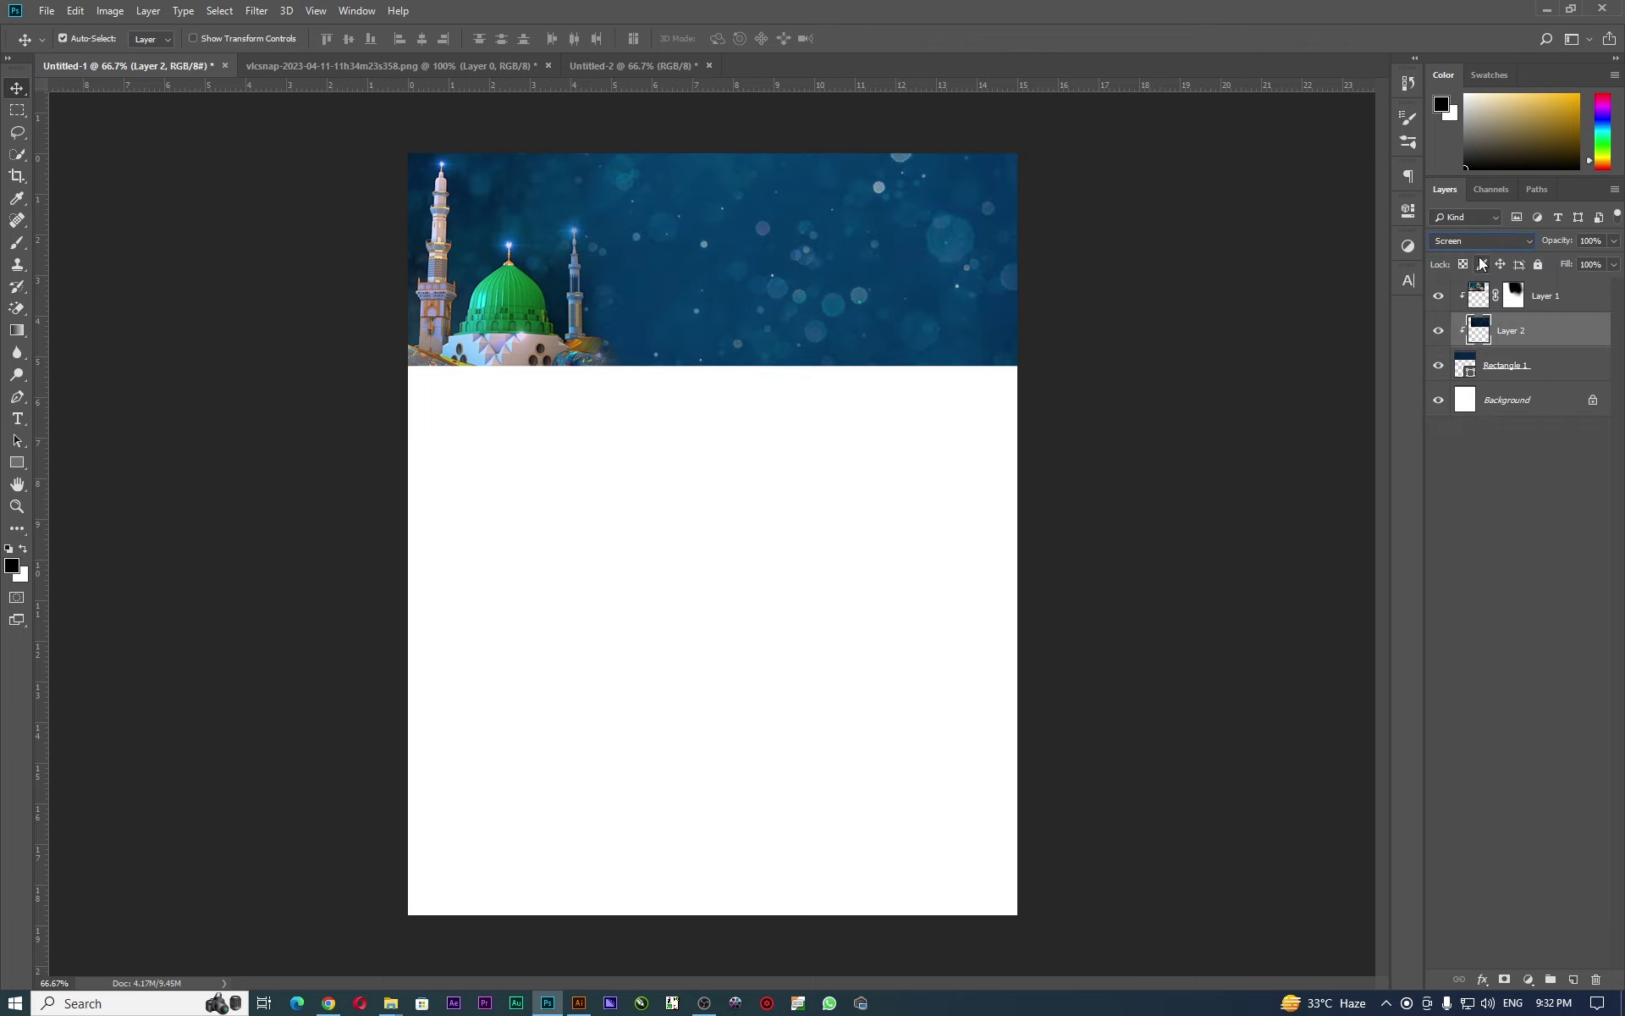
left_click(1482, 245)
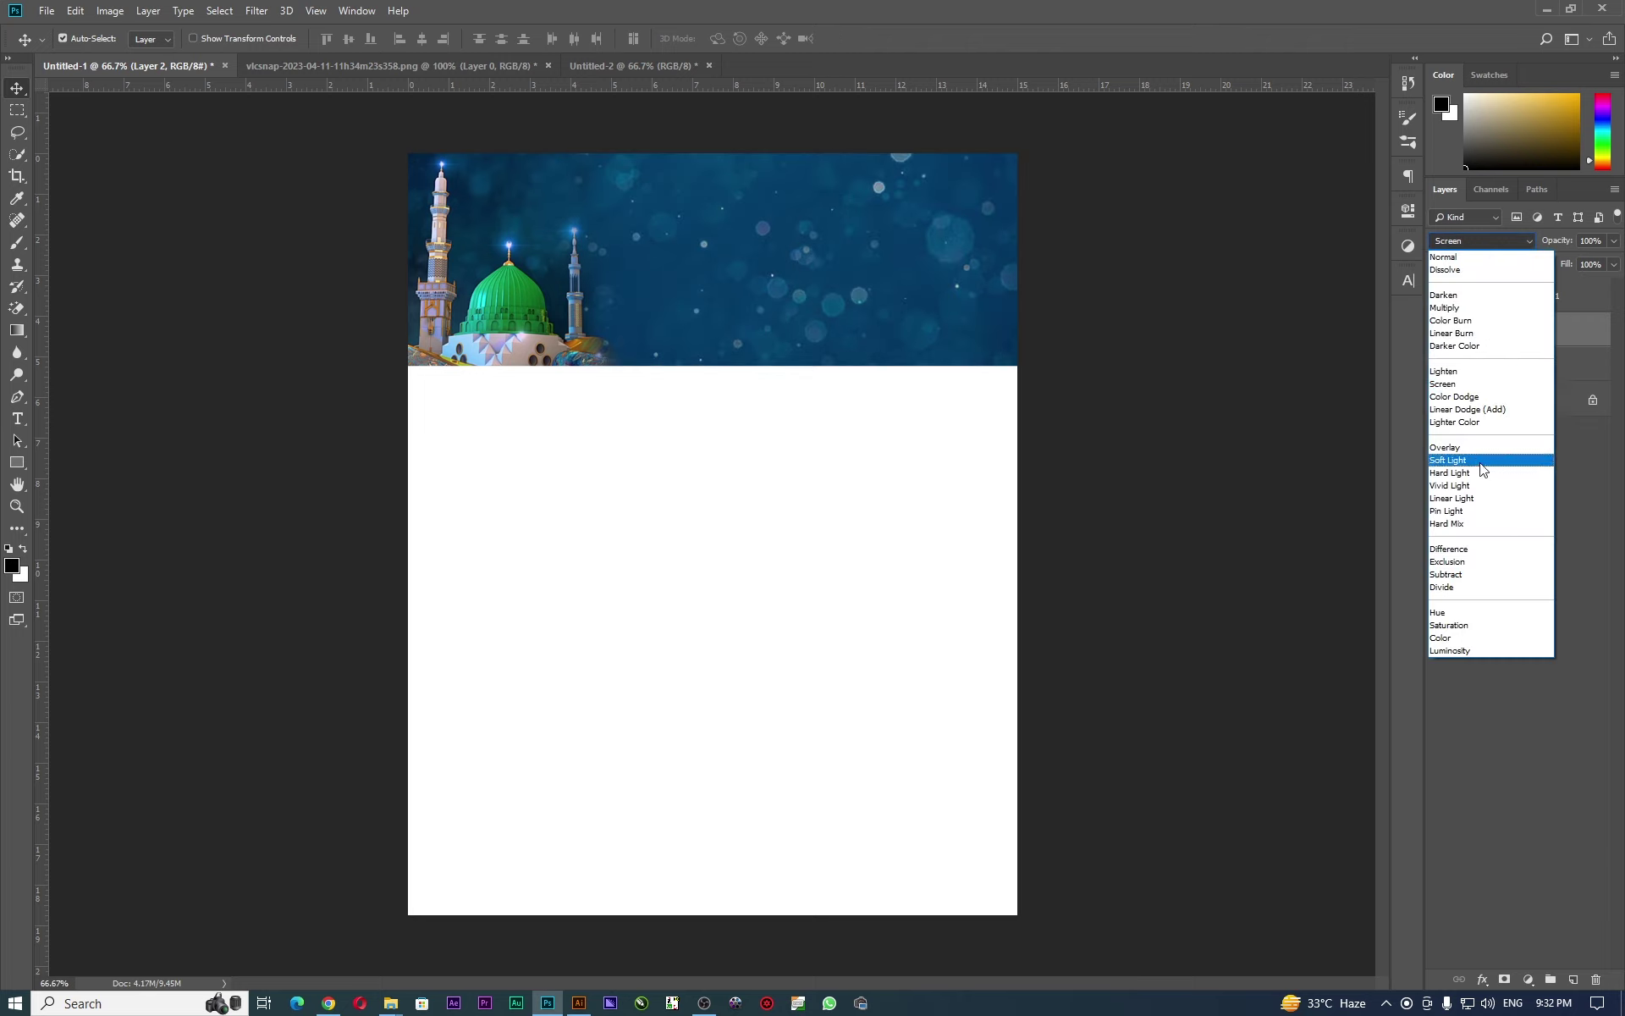
left_click(1479, 447)
left_click(1473, 241)
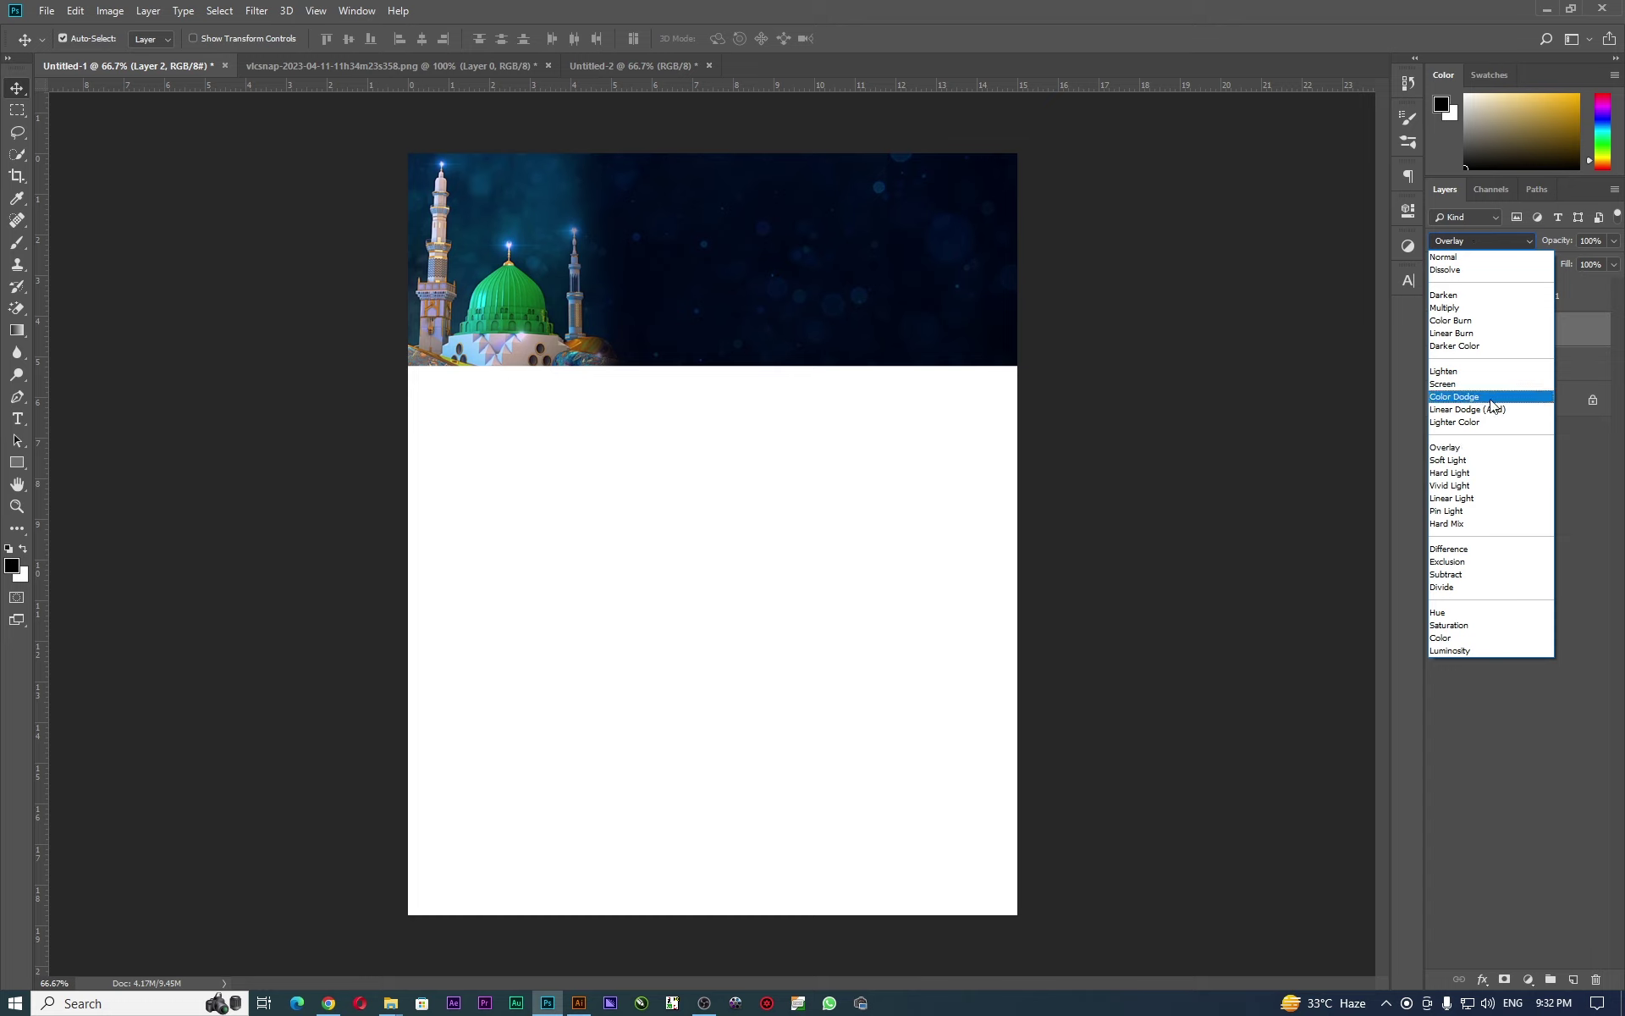
left_click(1492, 397)
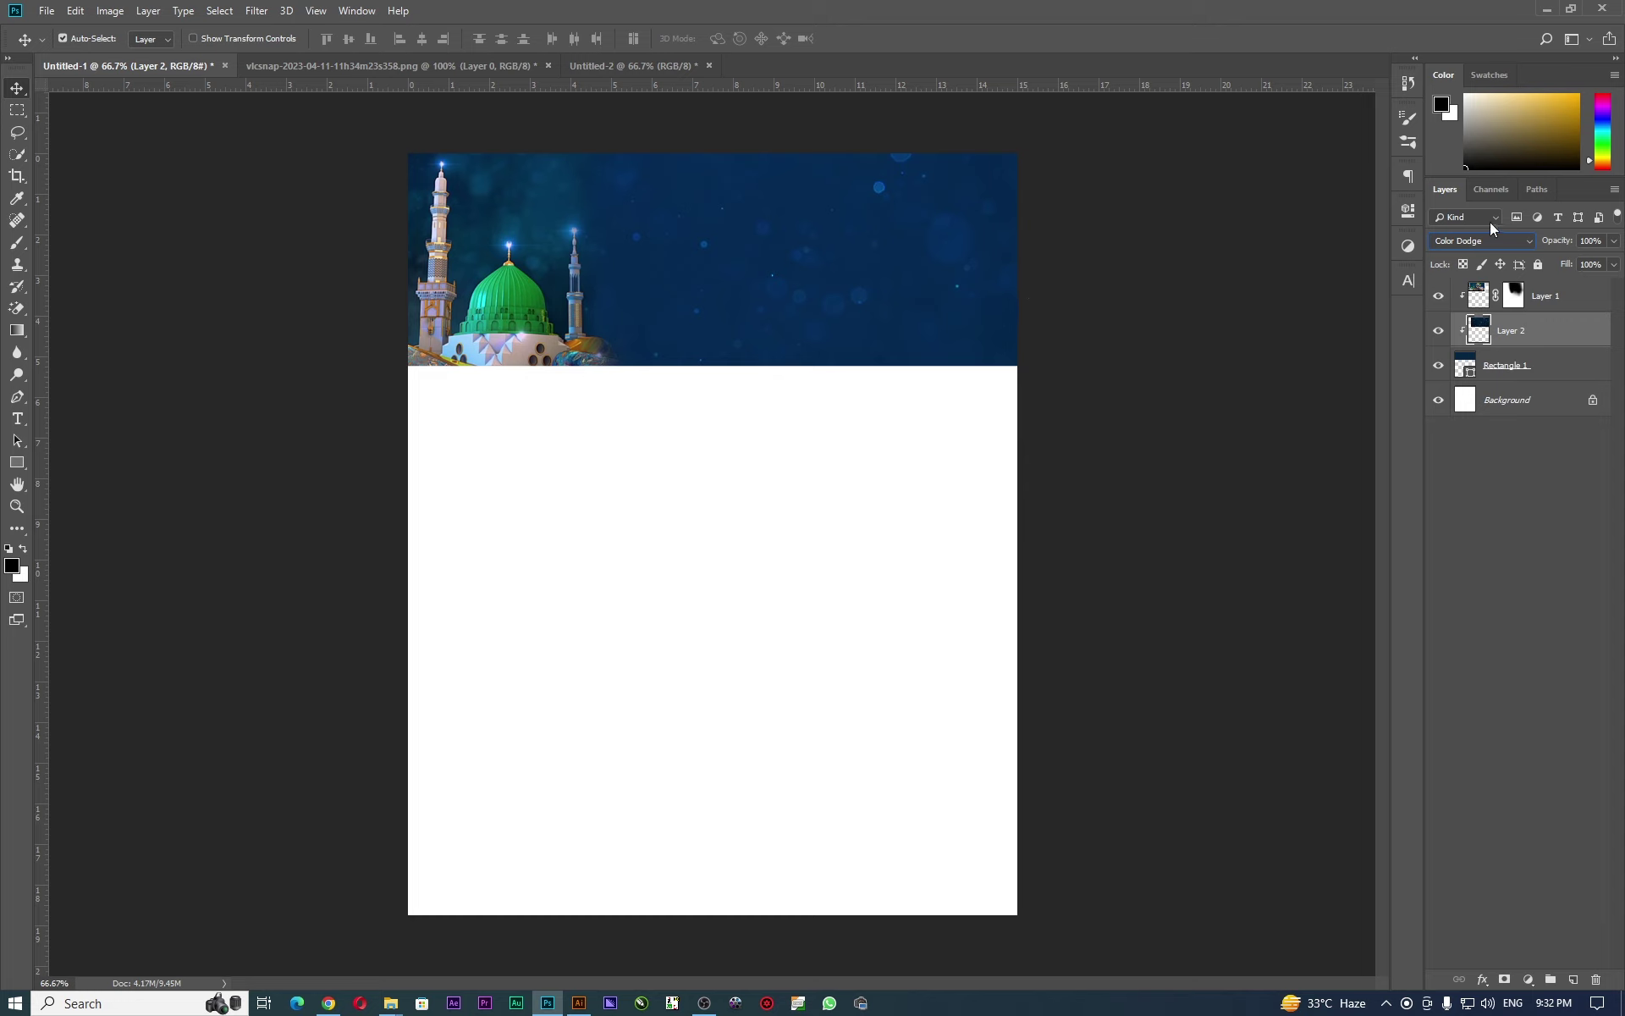
left_click(1490, 240)
left_click(1495, 410)
left_click(1487, 245)
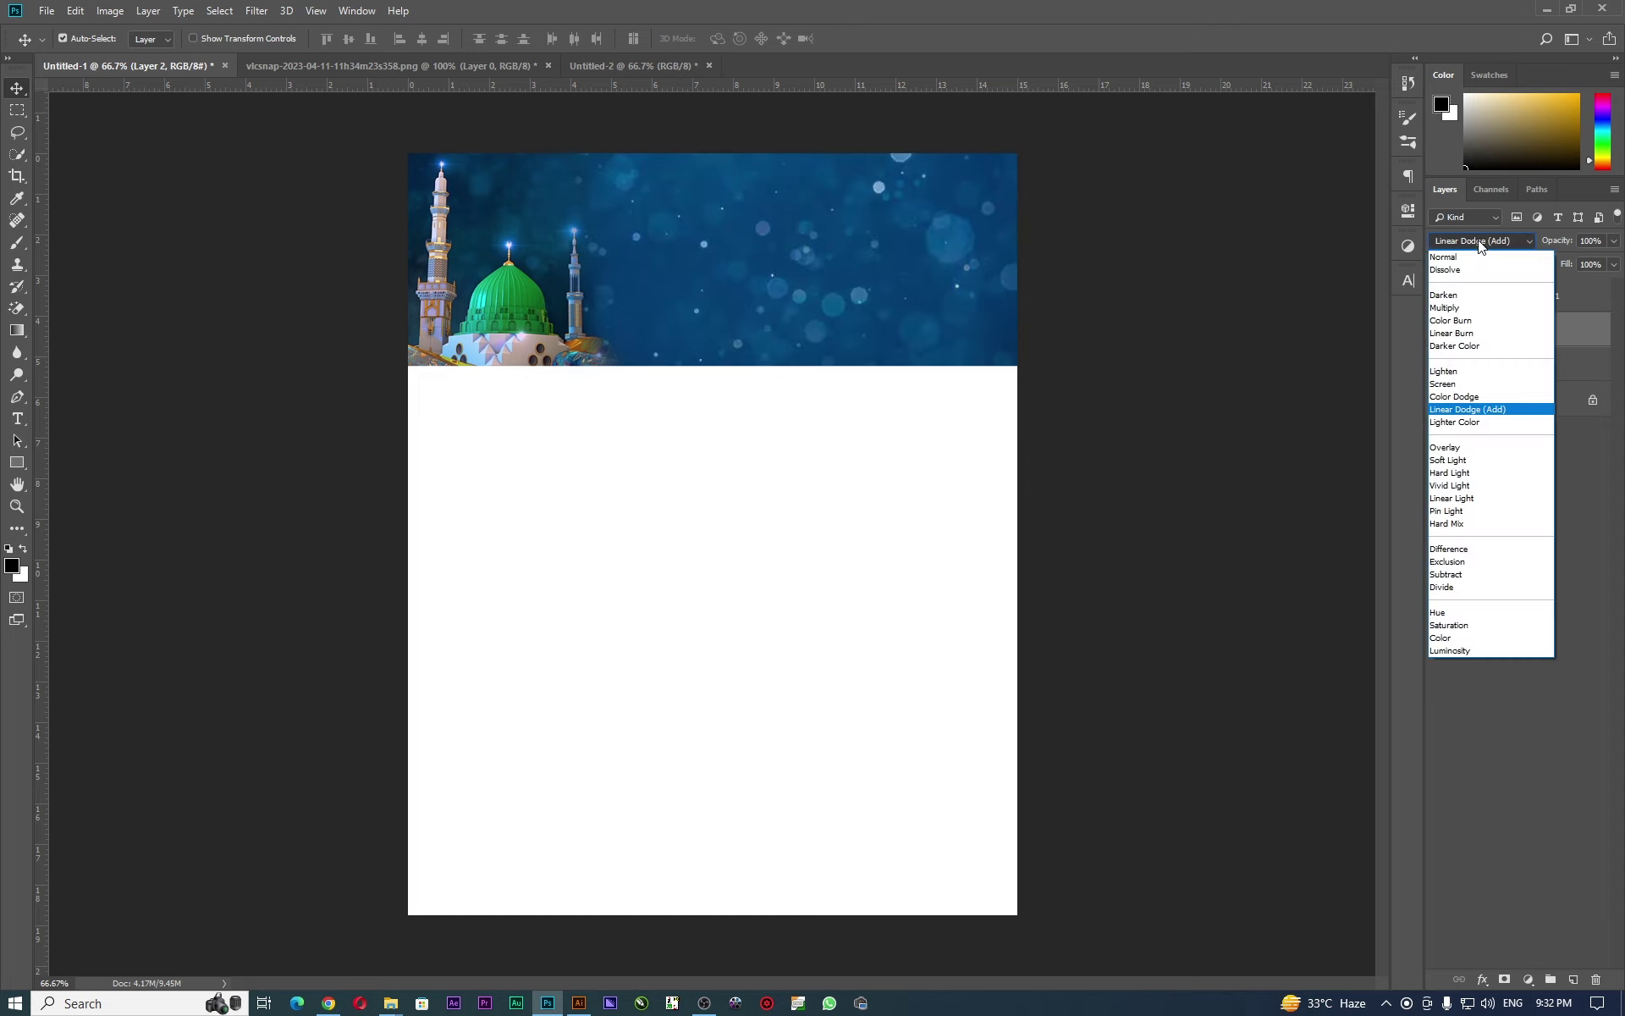
left_click(1485, 421)
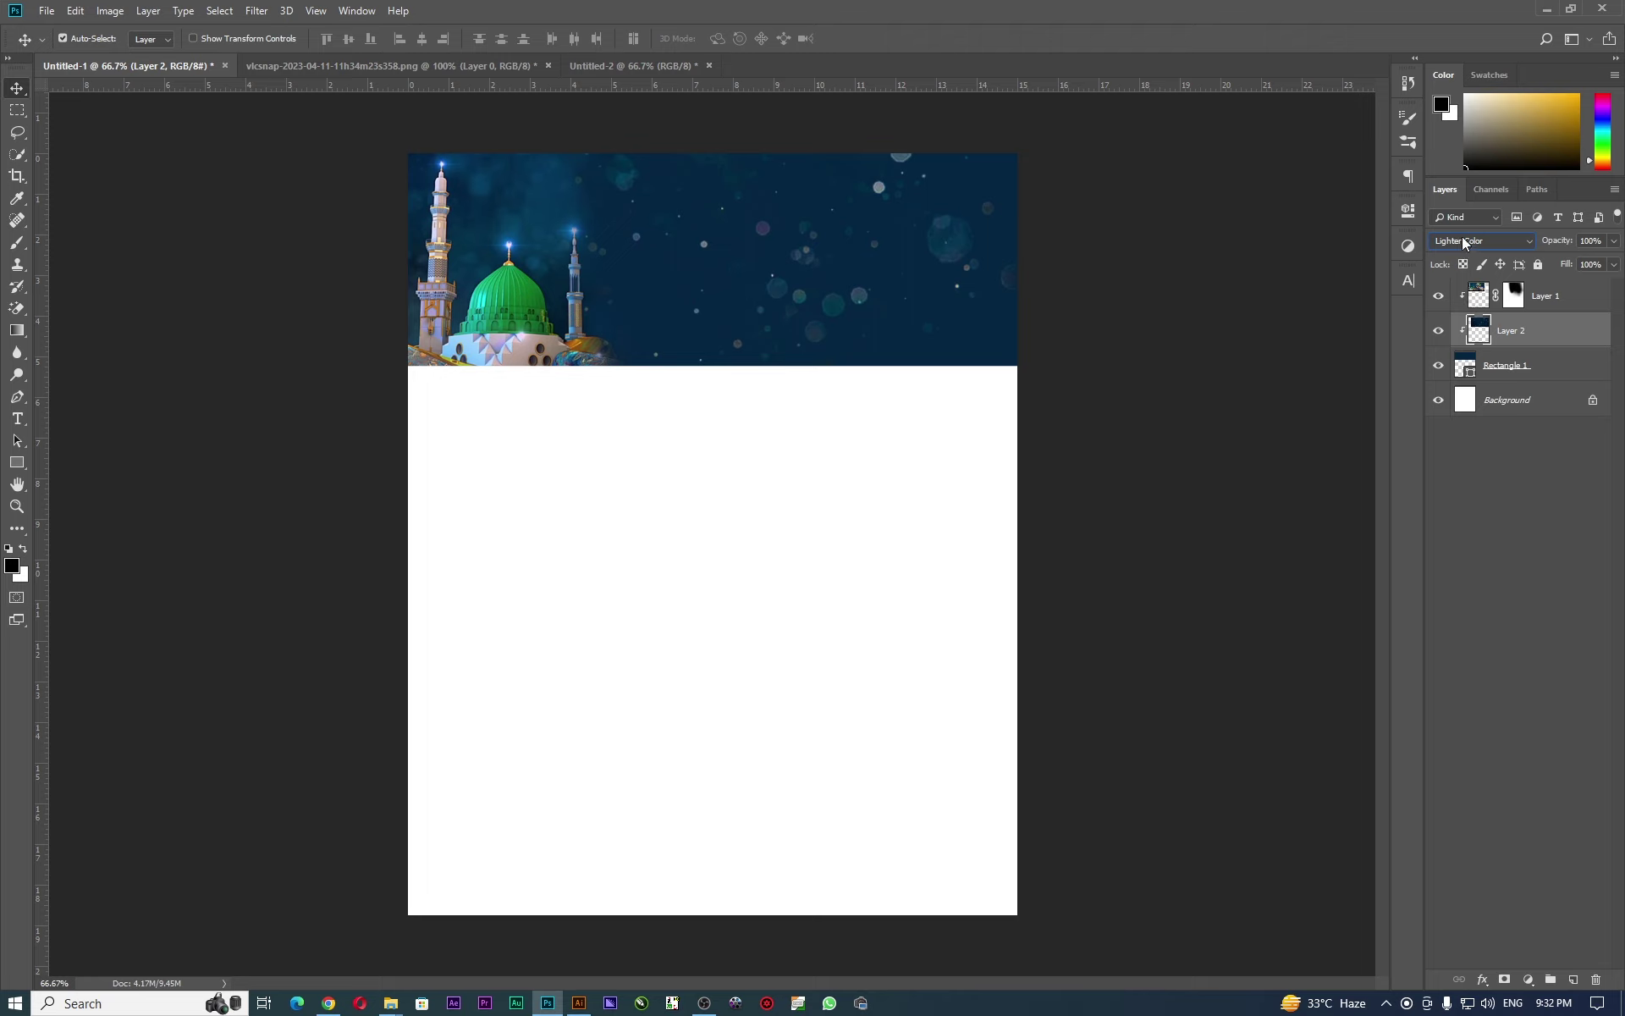
left_click(1464, 243)
left_click(1469, 446)
Try Multiply, Darken, Soft Light and Hue, then settle on Color Dodge and nudge the bokeh right.
left_click(1459, 243)
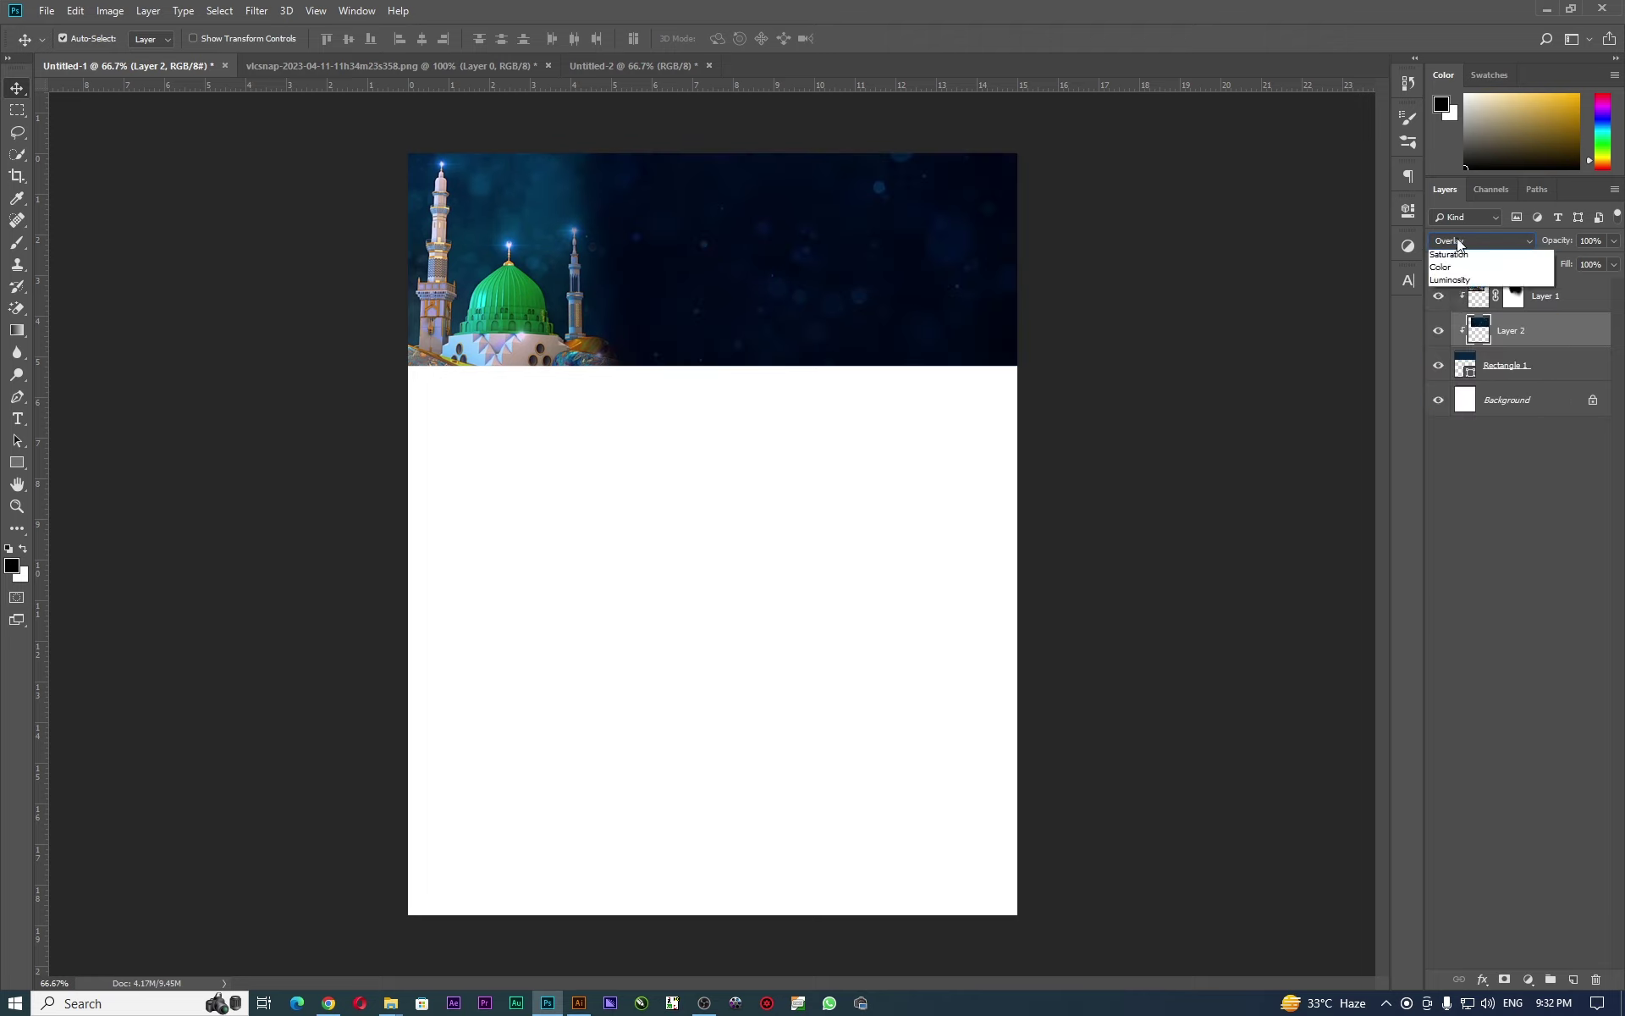
left_click(1465, 307)
left_click(1495, 241)
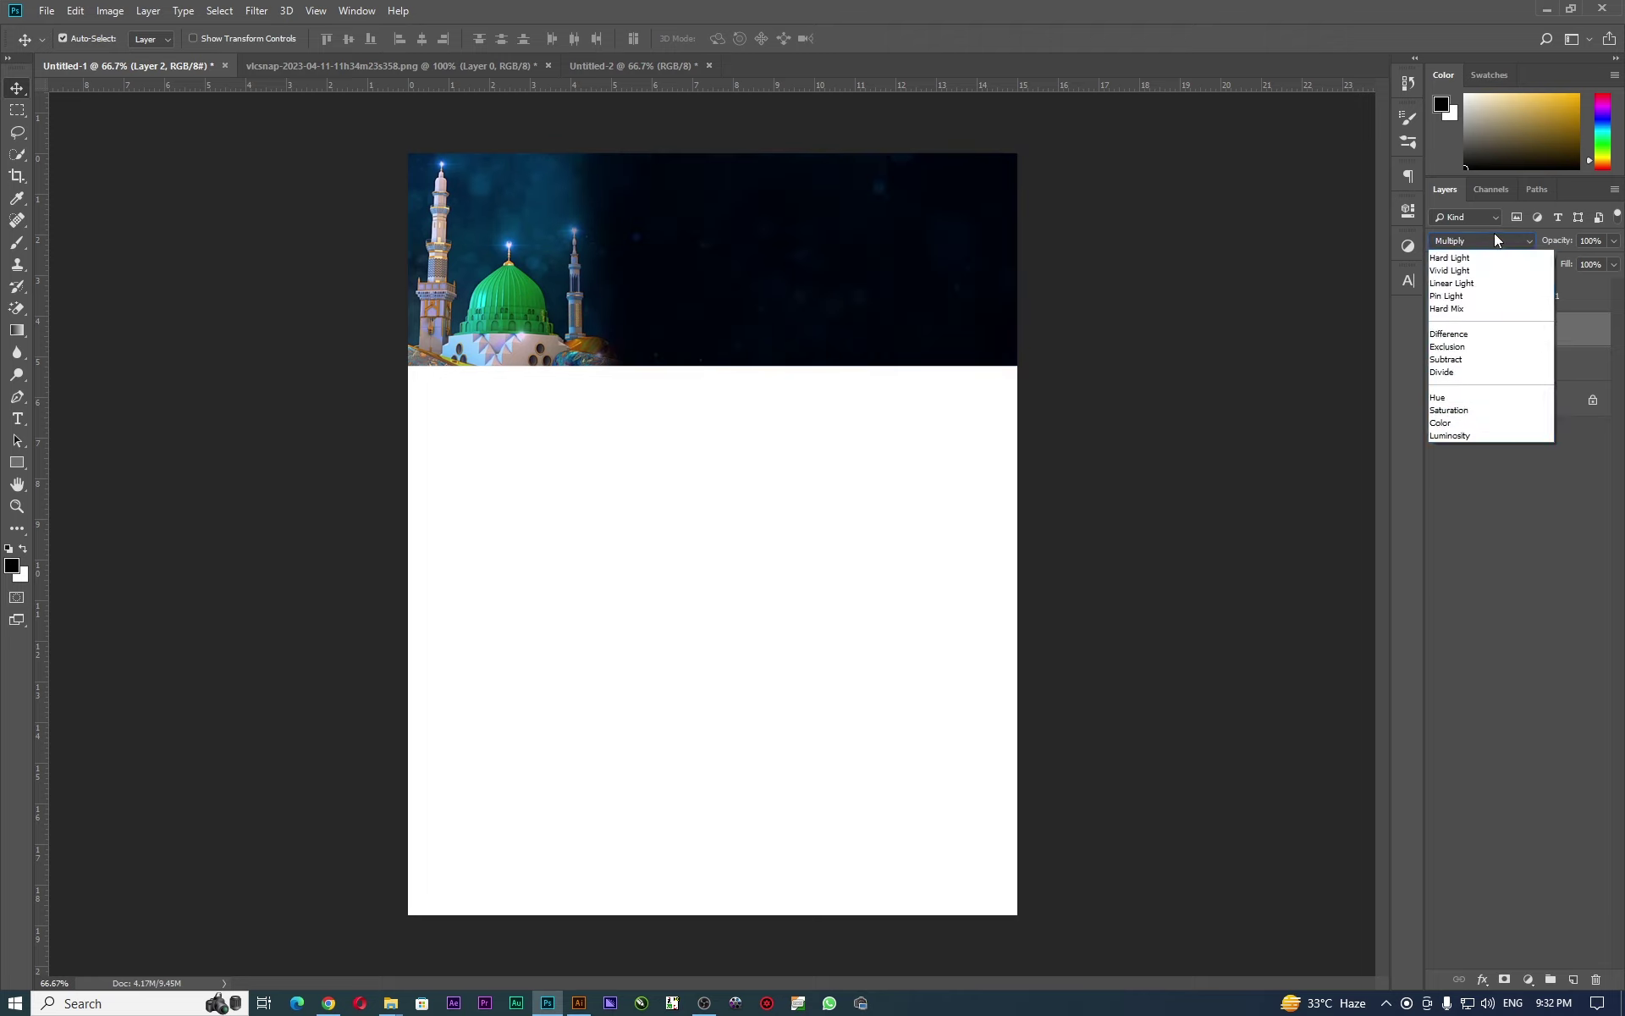
left_click(1468, 295)
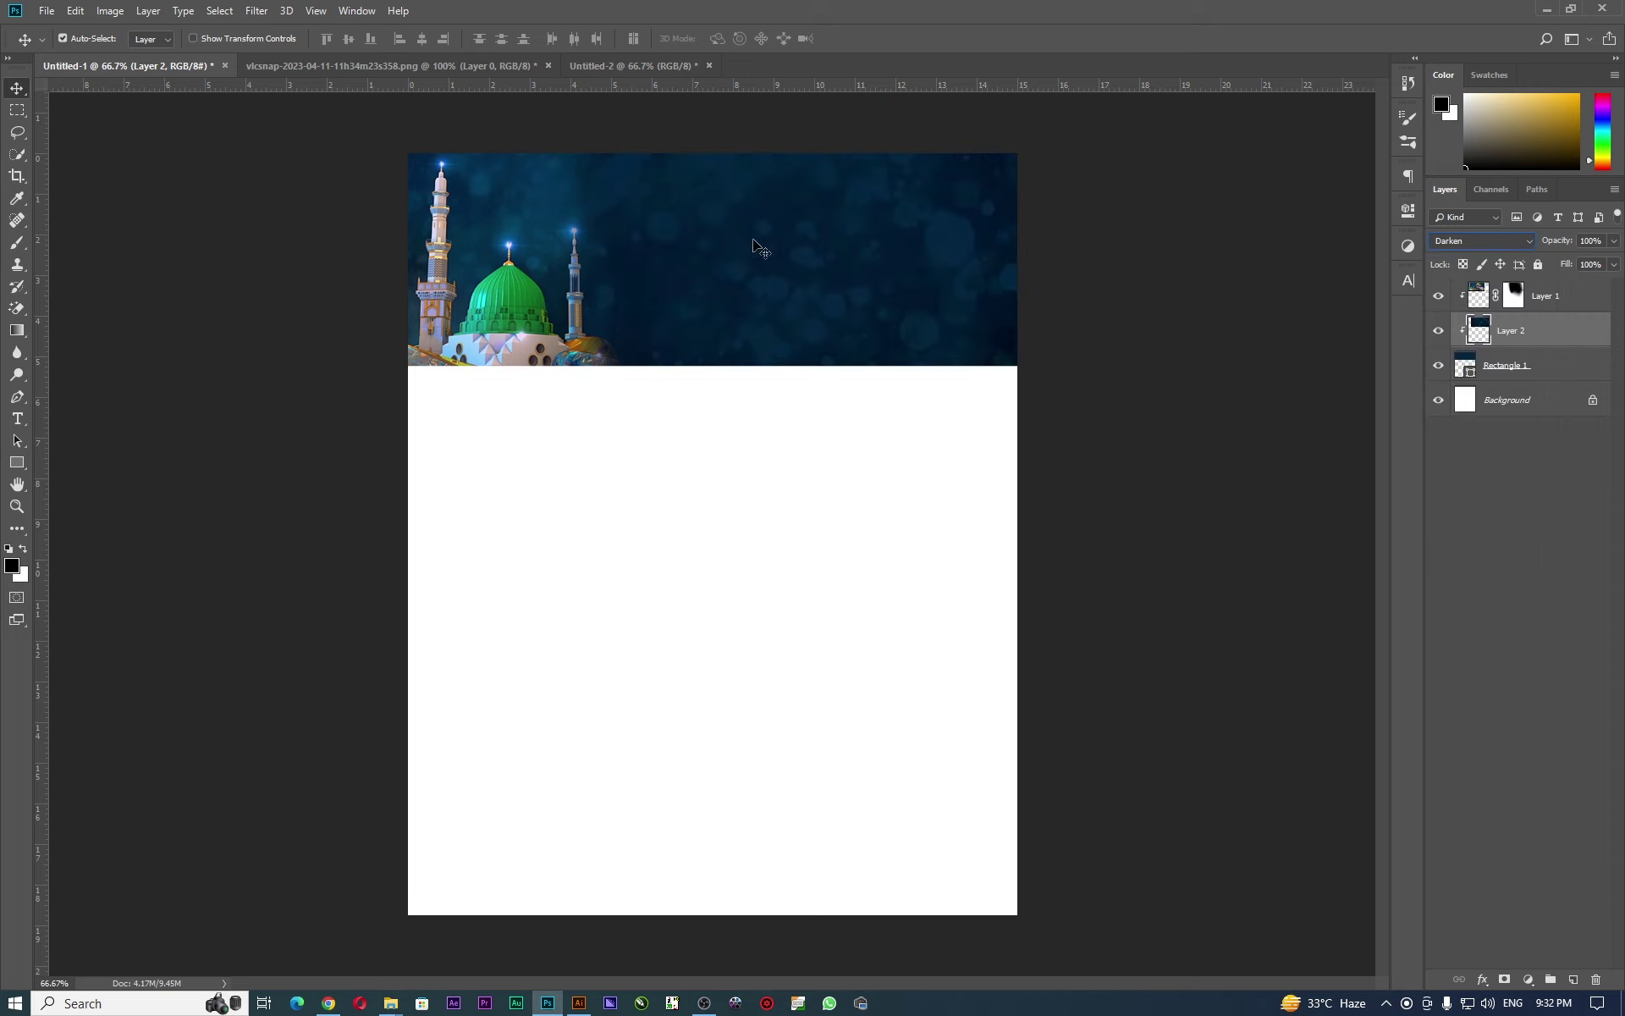
left_click(1478, 241)
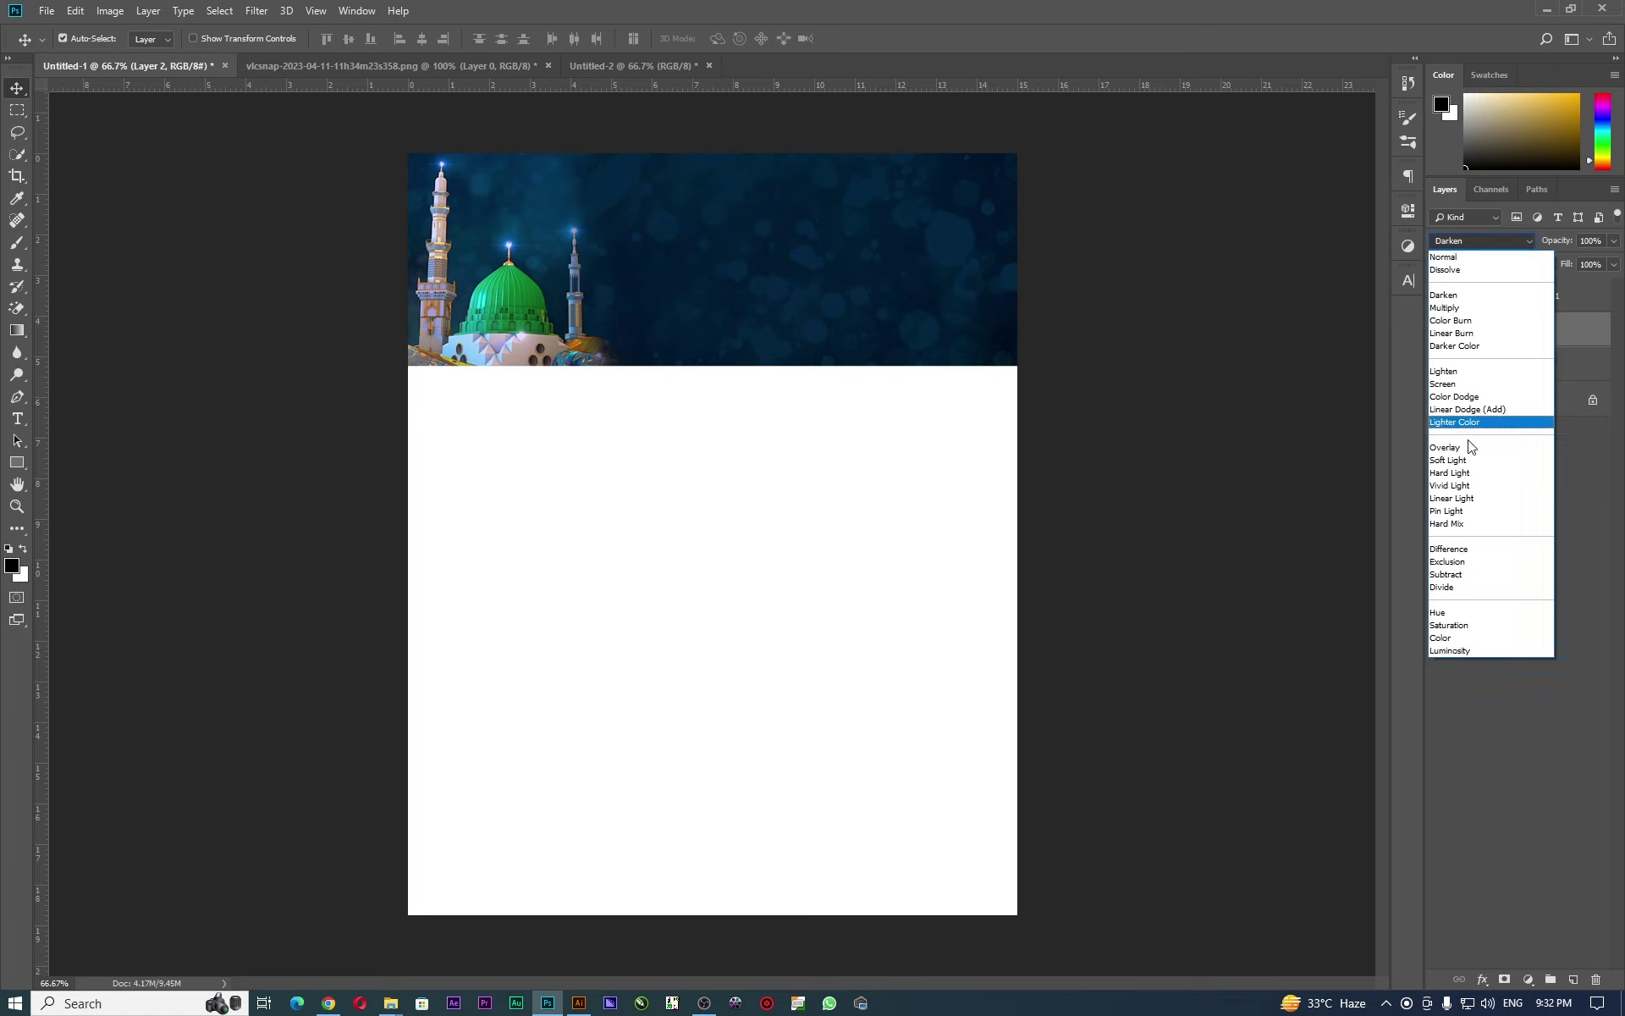
left_click(1467, 461)
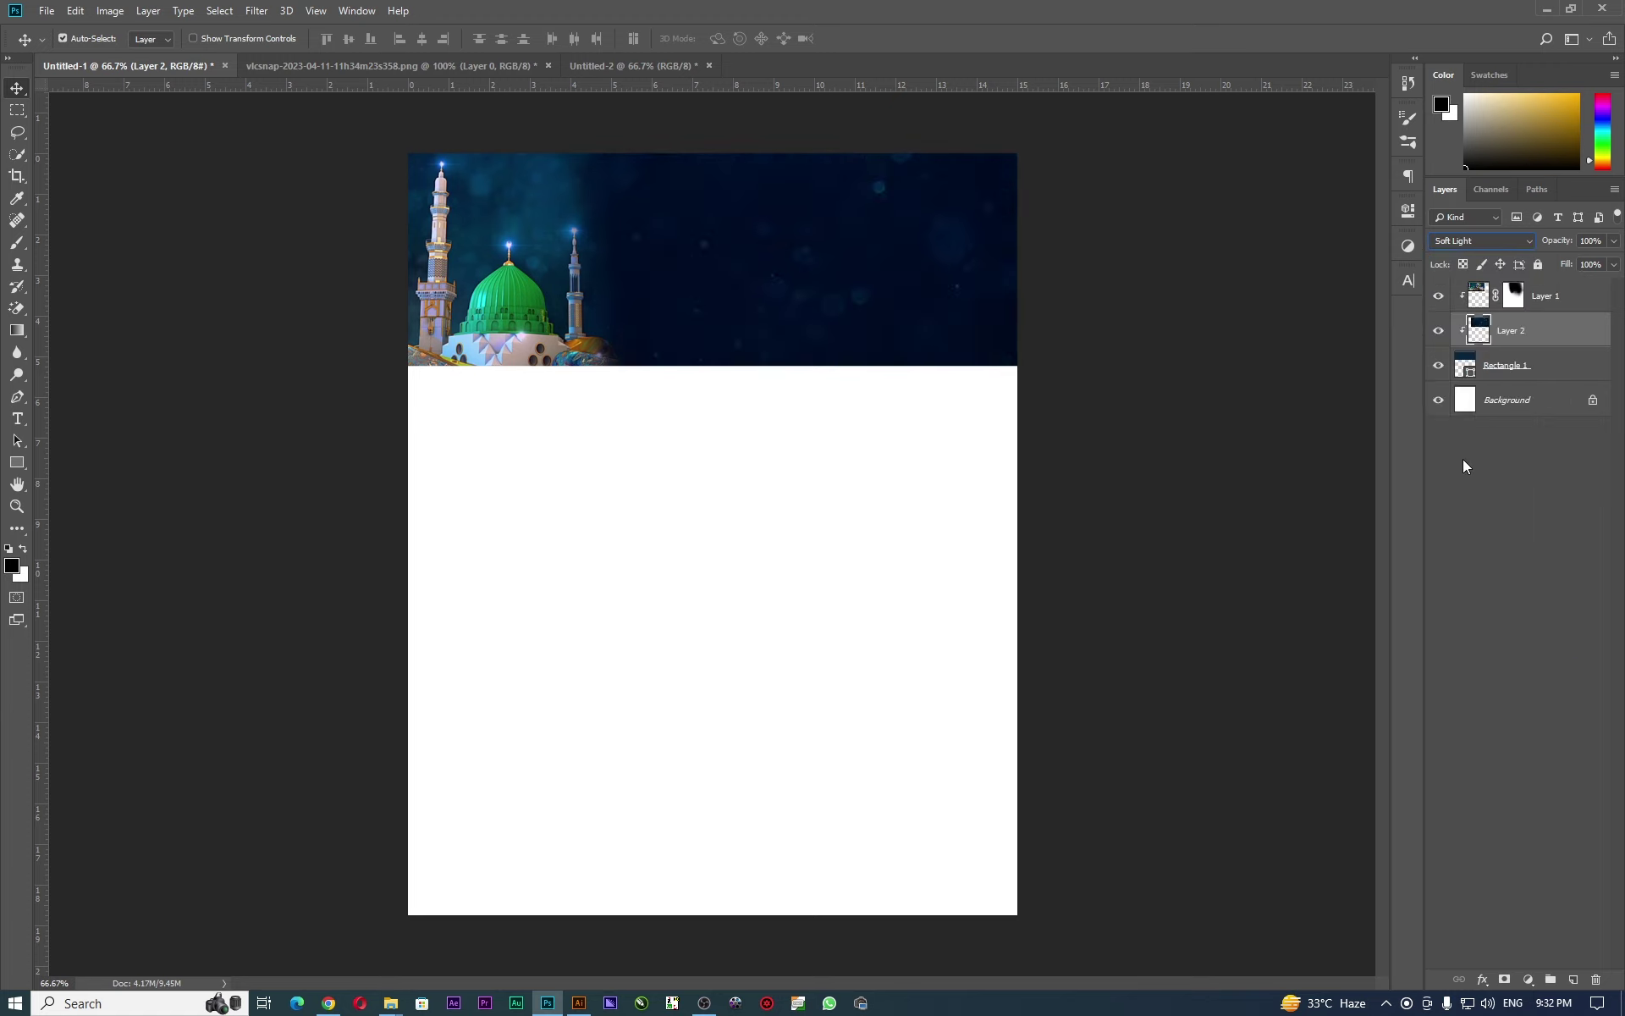
left_click(1495, 244)
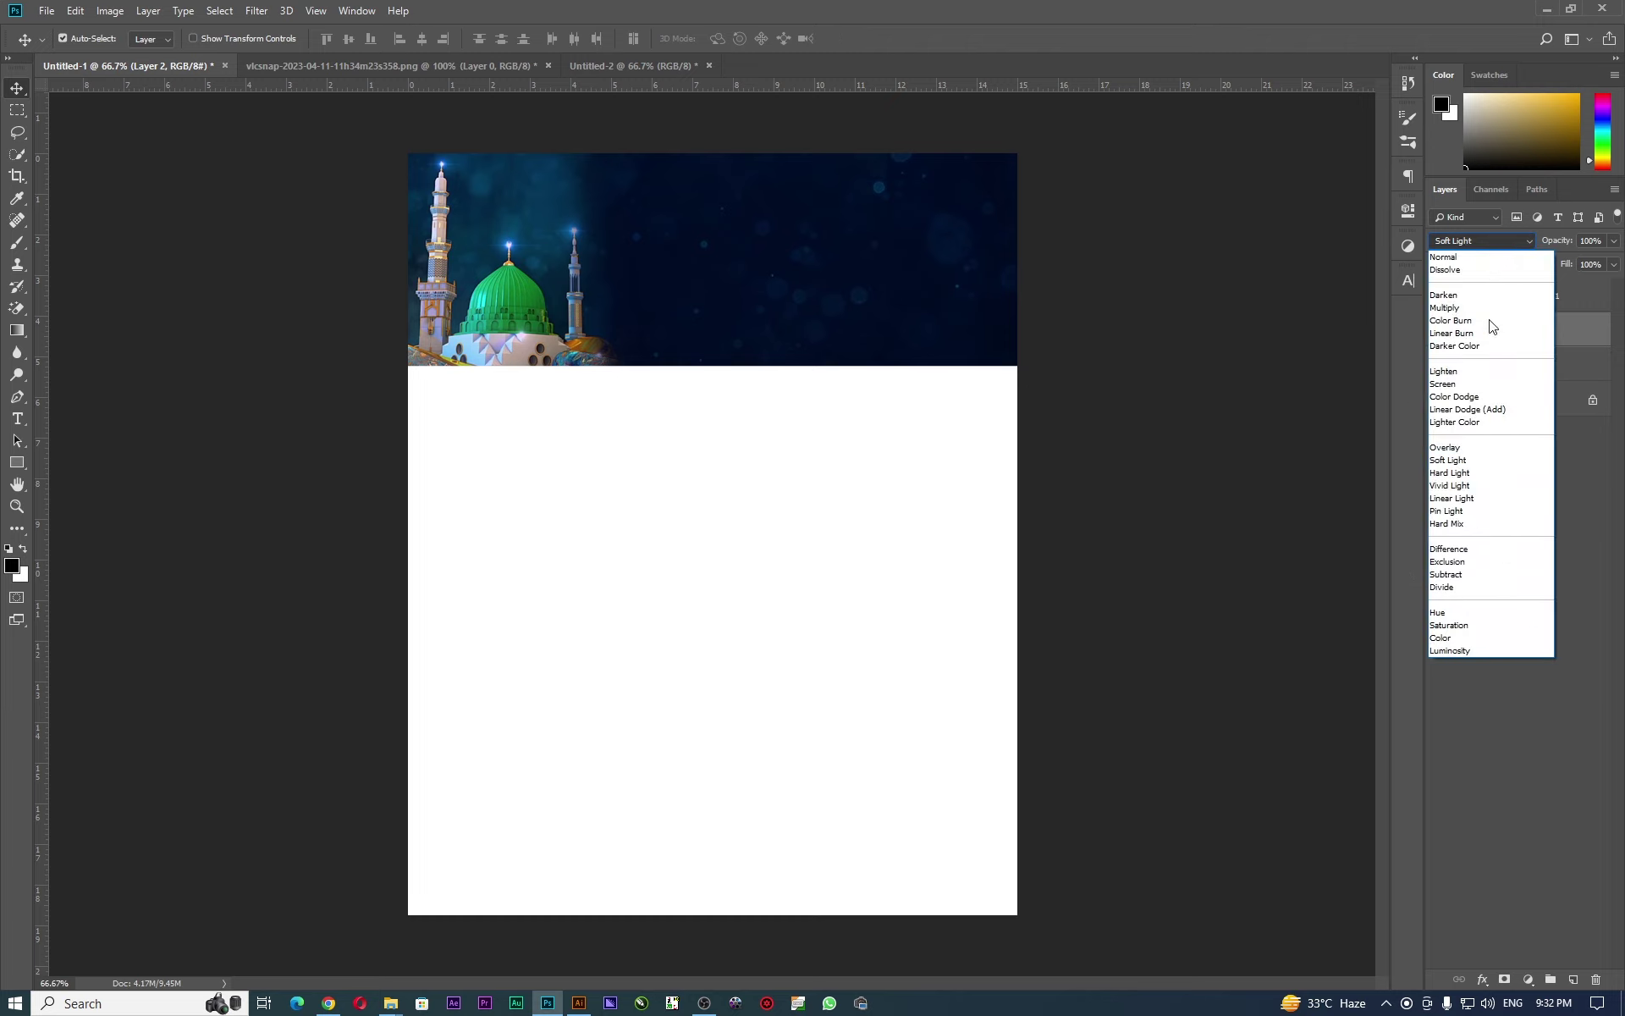
left_click(1484, 611)
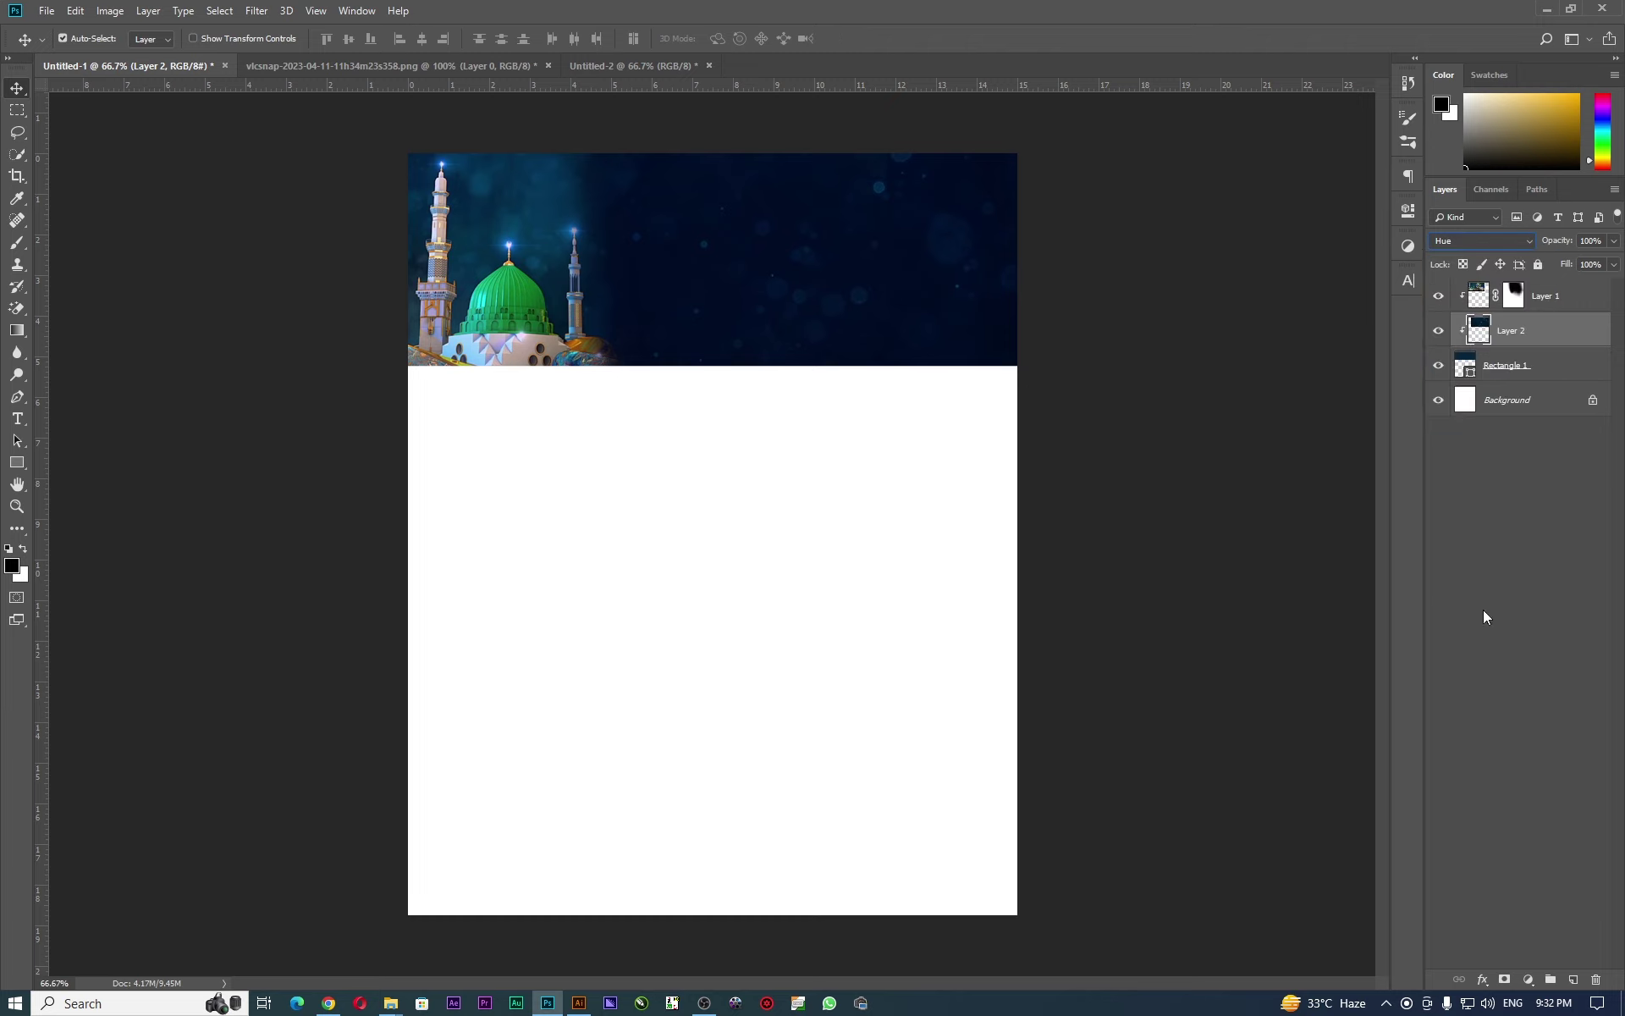
left_click(1474, 245)
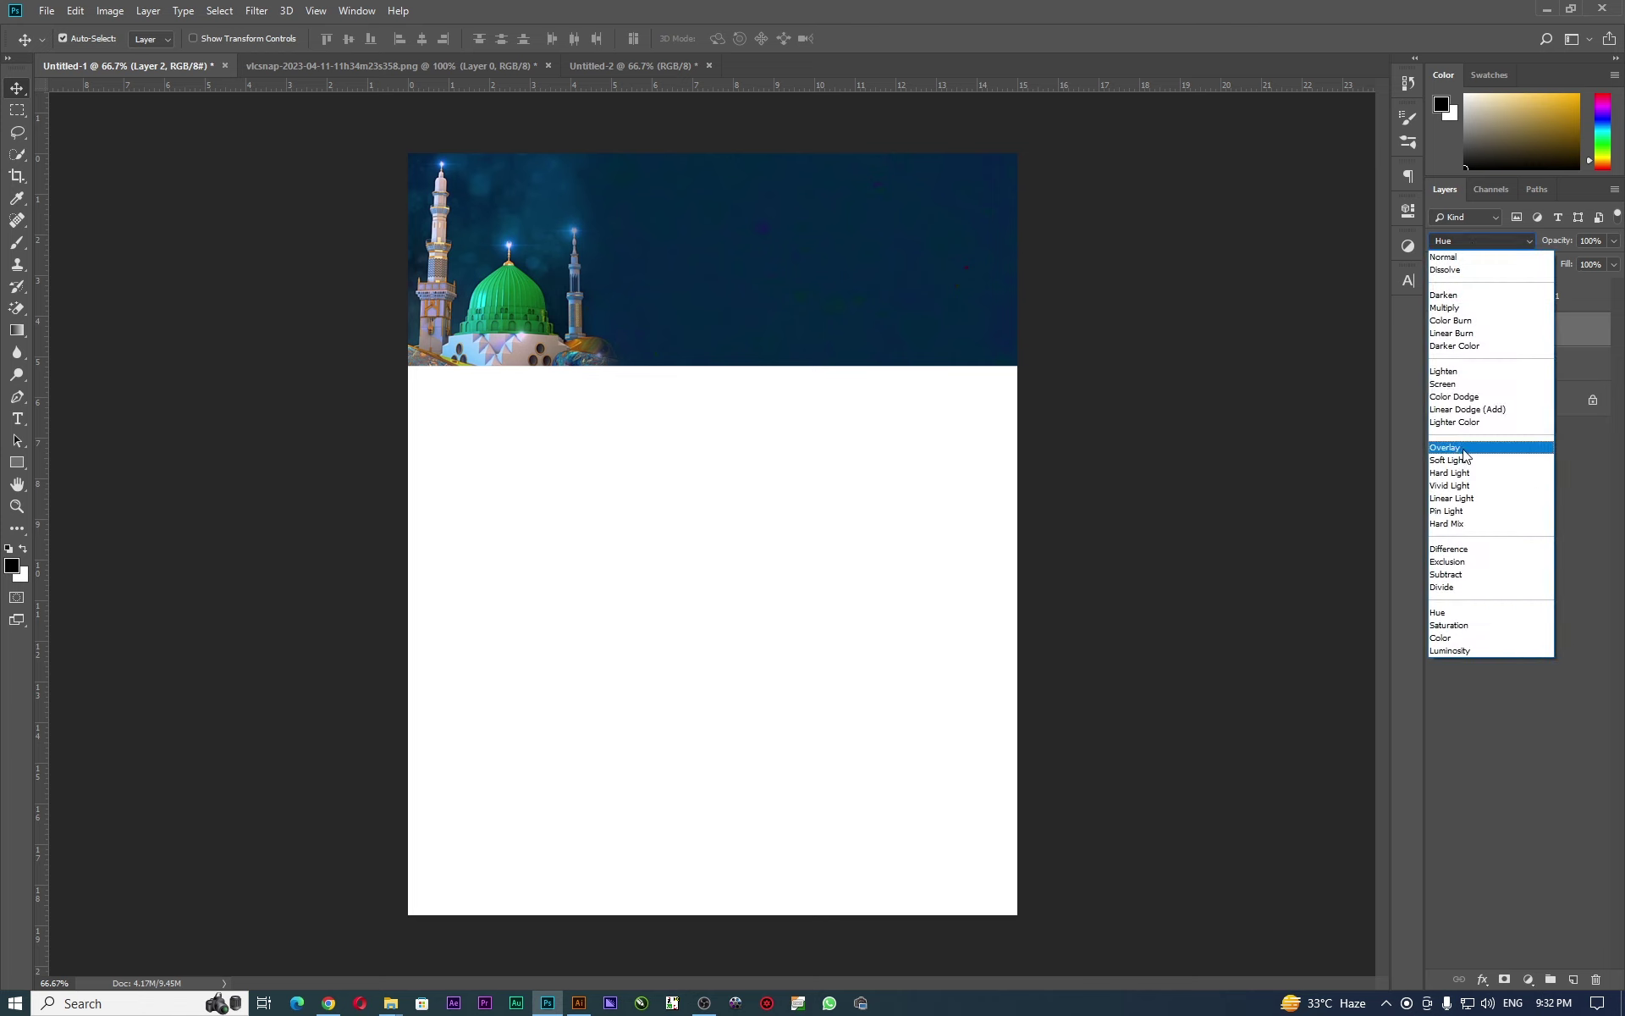
left_click(1471, 396)
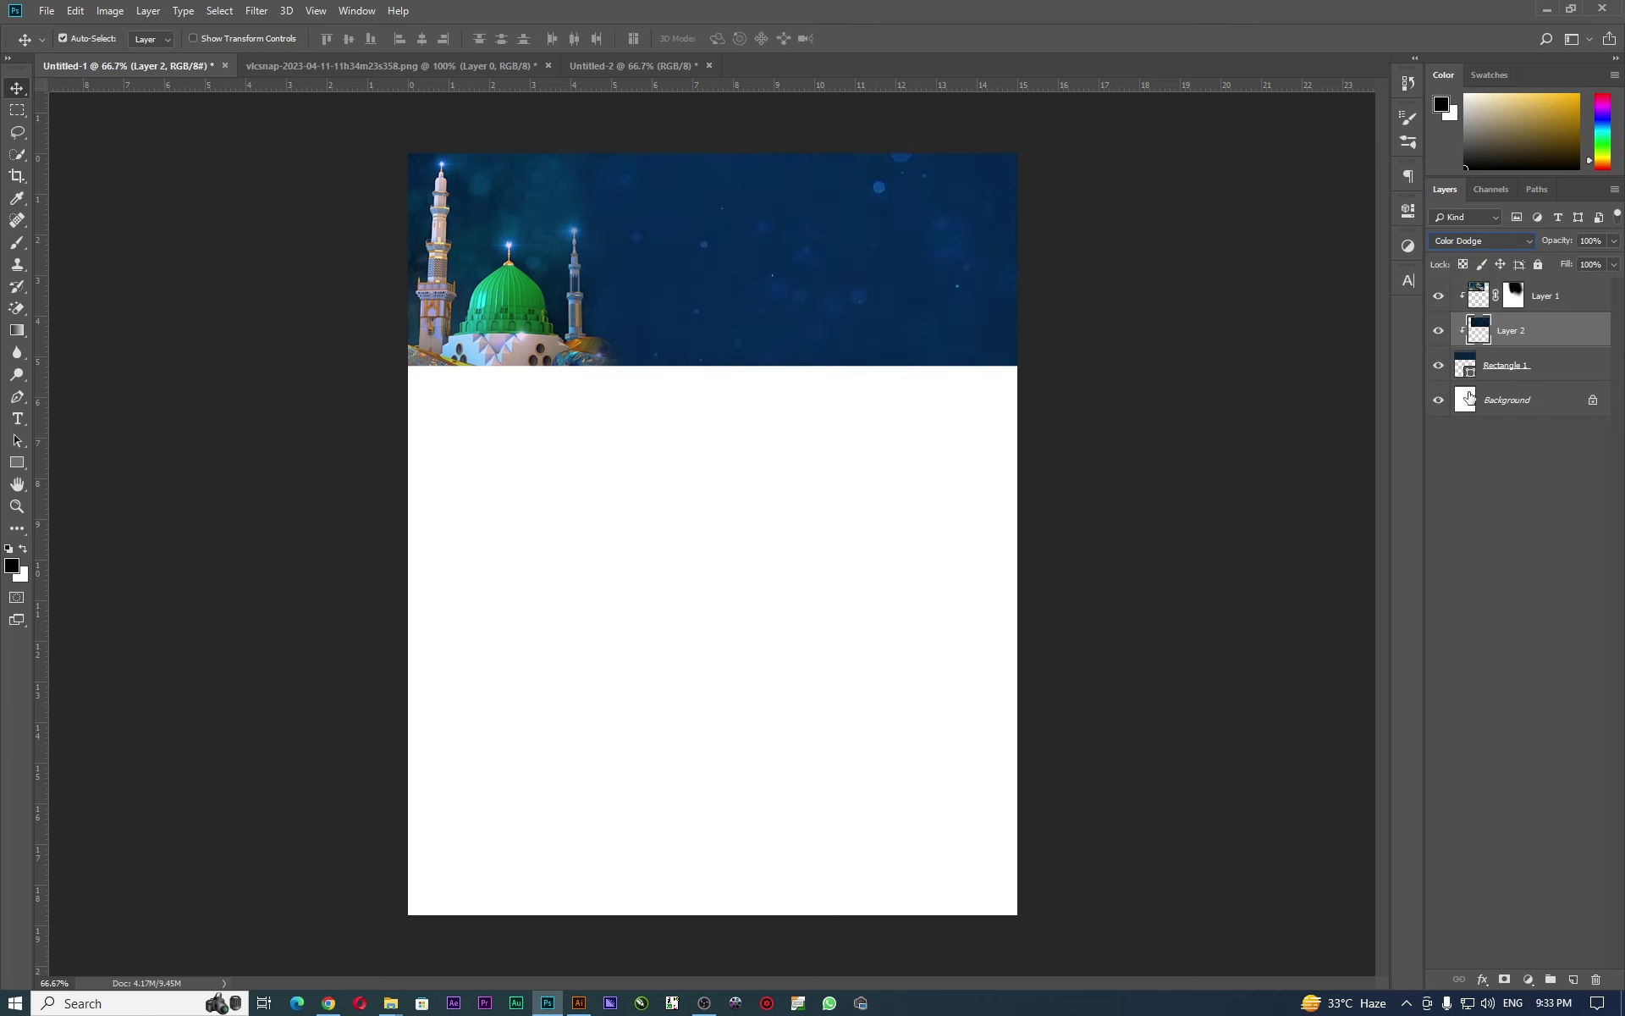
left_click_drag(822, 277, 834, 286)
Draw Rectangle 2 as a strip along the poster's bottom edge.
left_click(16, 462)
left_click_drag(408, 844, 1020, 914)
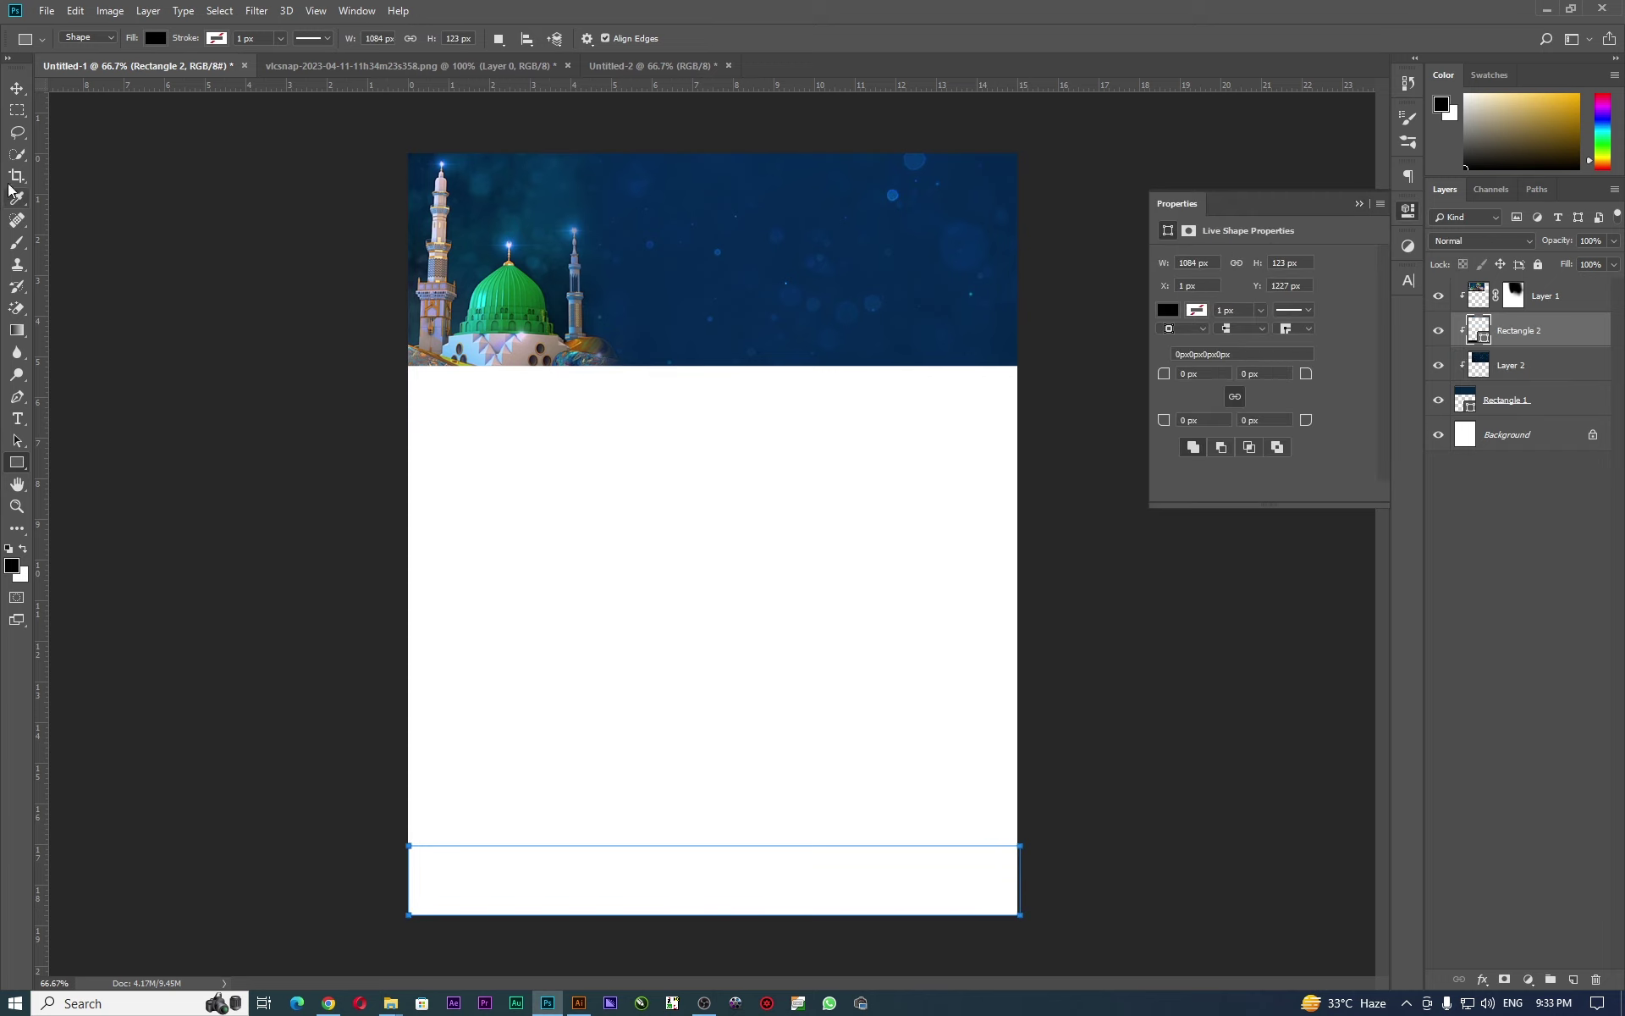
left_click(16, 89)
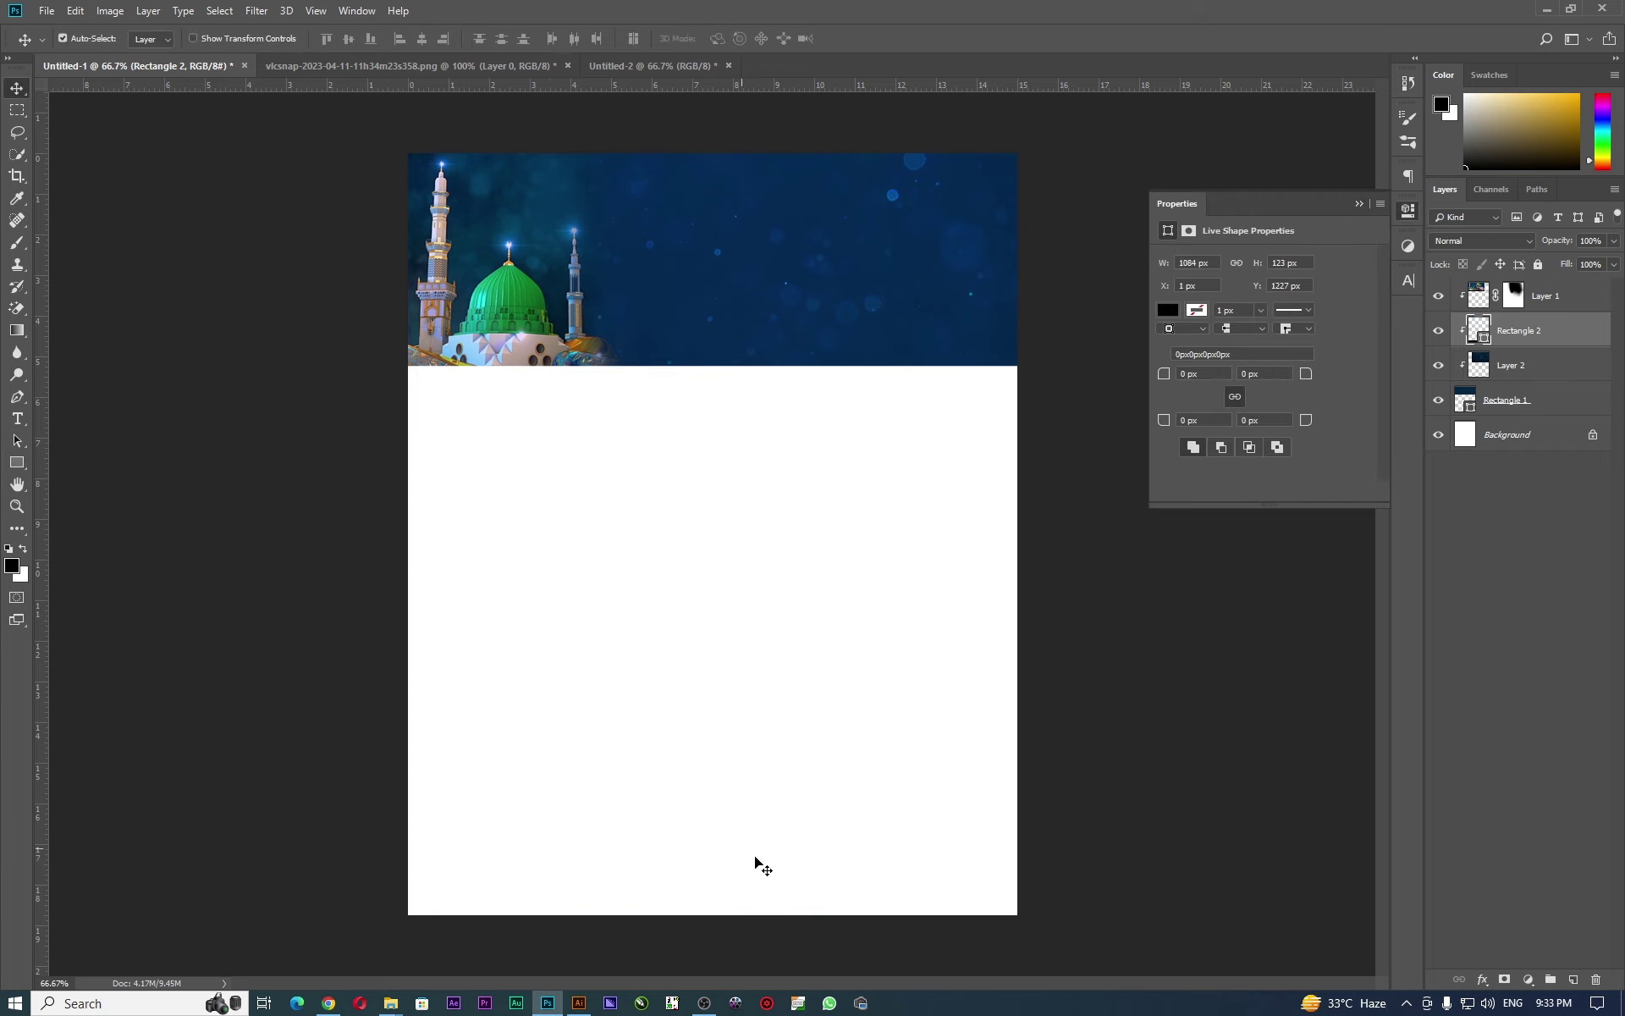
left_click(786, 899)
left_click(1357, 206)
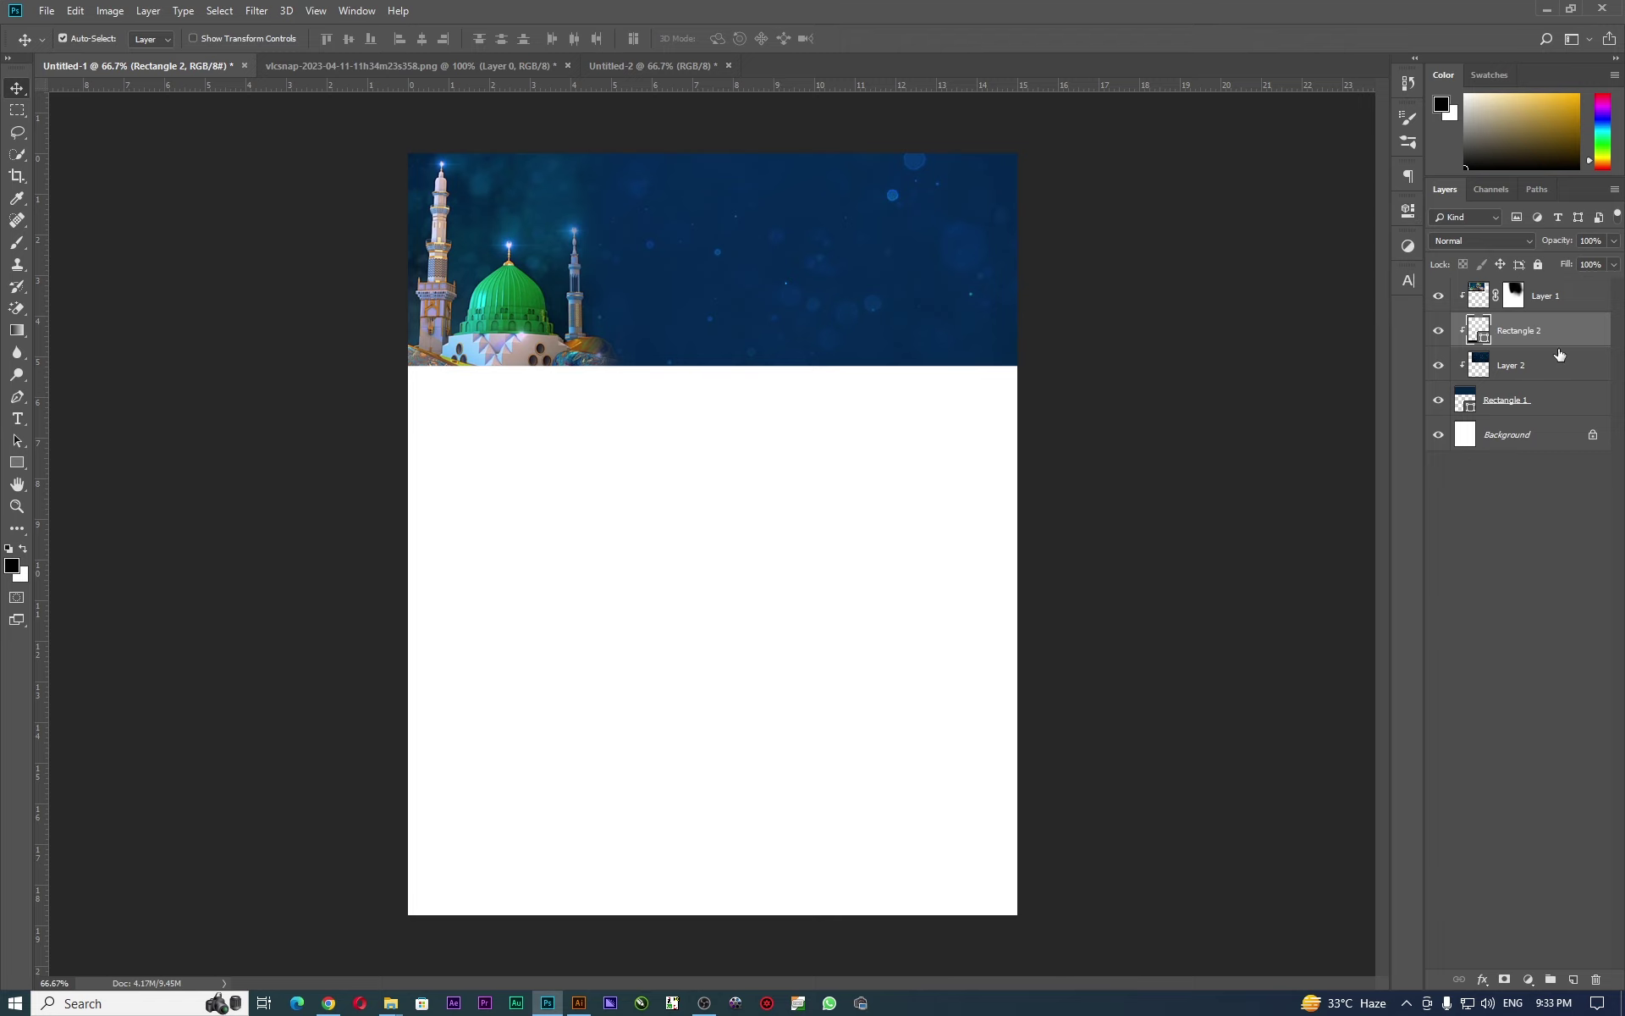
Move Rectangle 2 to the top of the stack and release its clipping mask so the black band shows.
left_click(1562, 345, "alt")
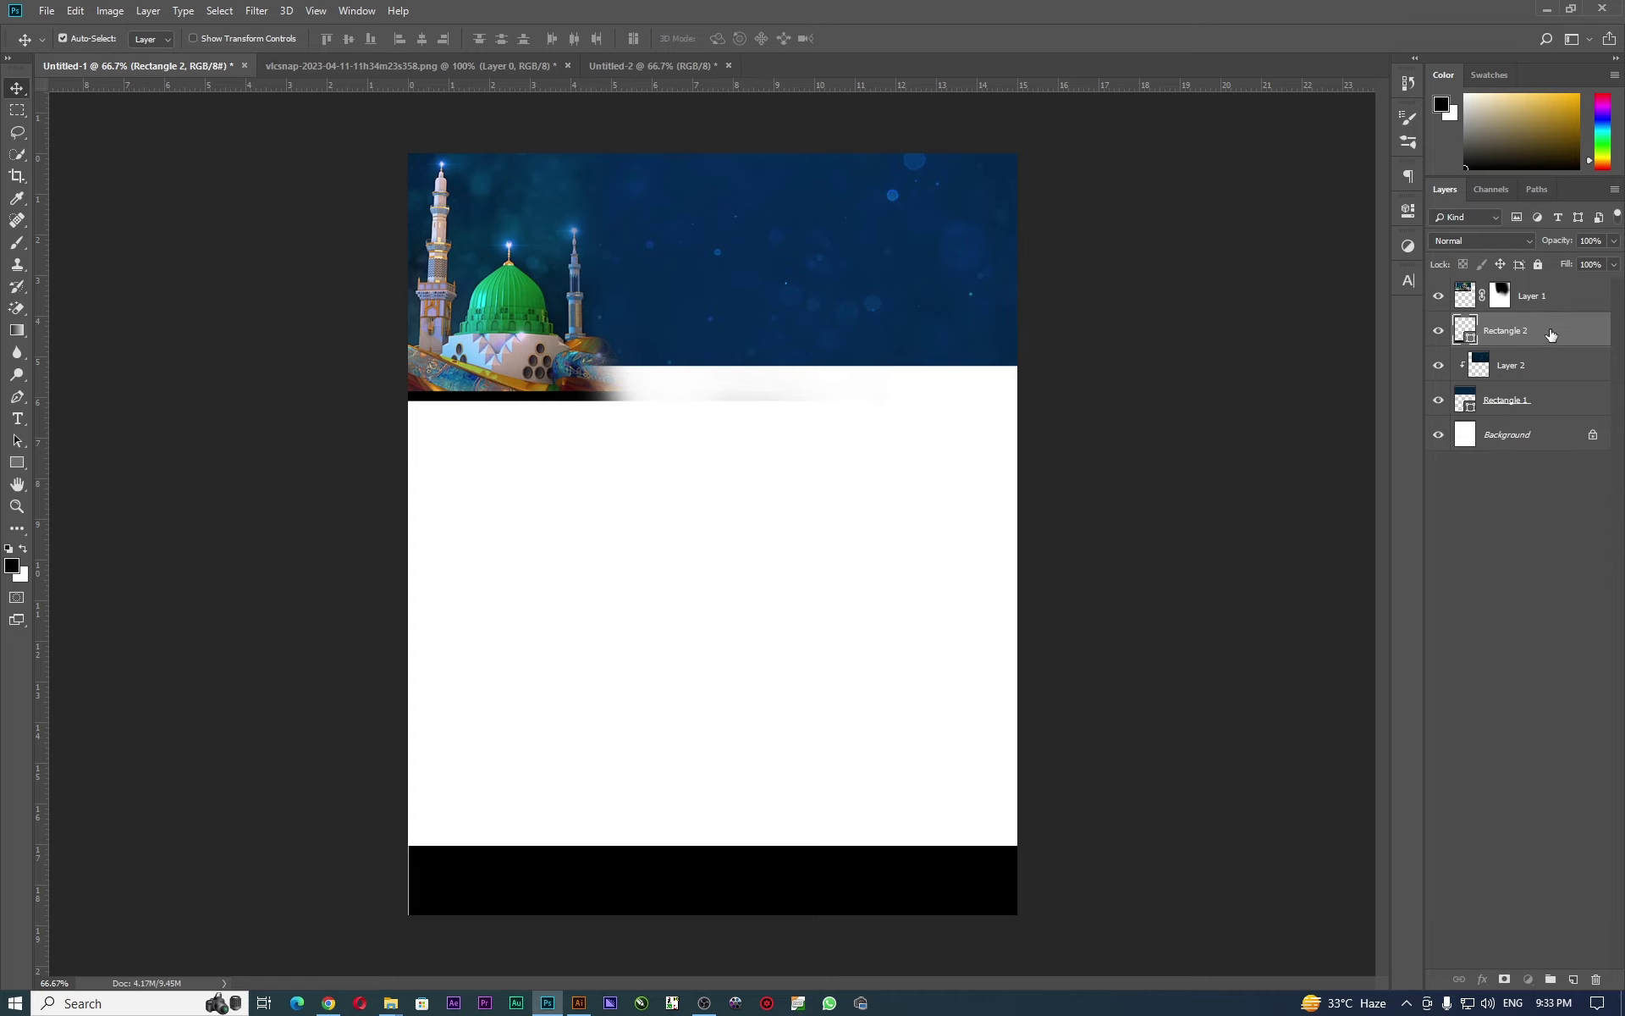
key("ctrl+z")
left_click_drag(1551, 335, 1549, 298)
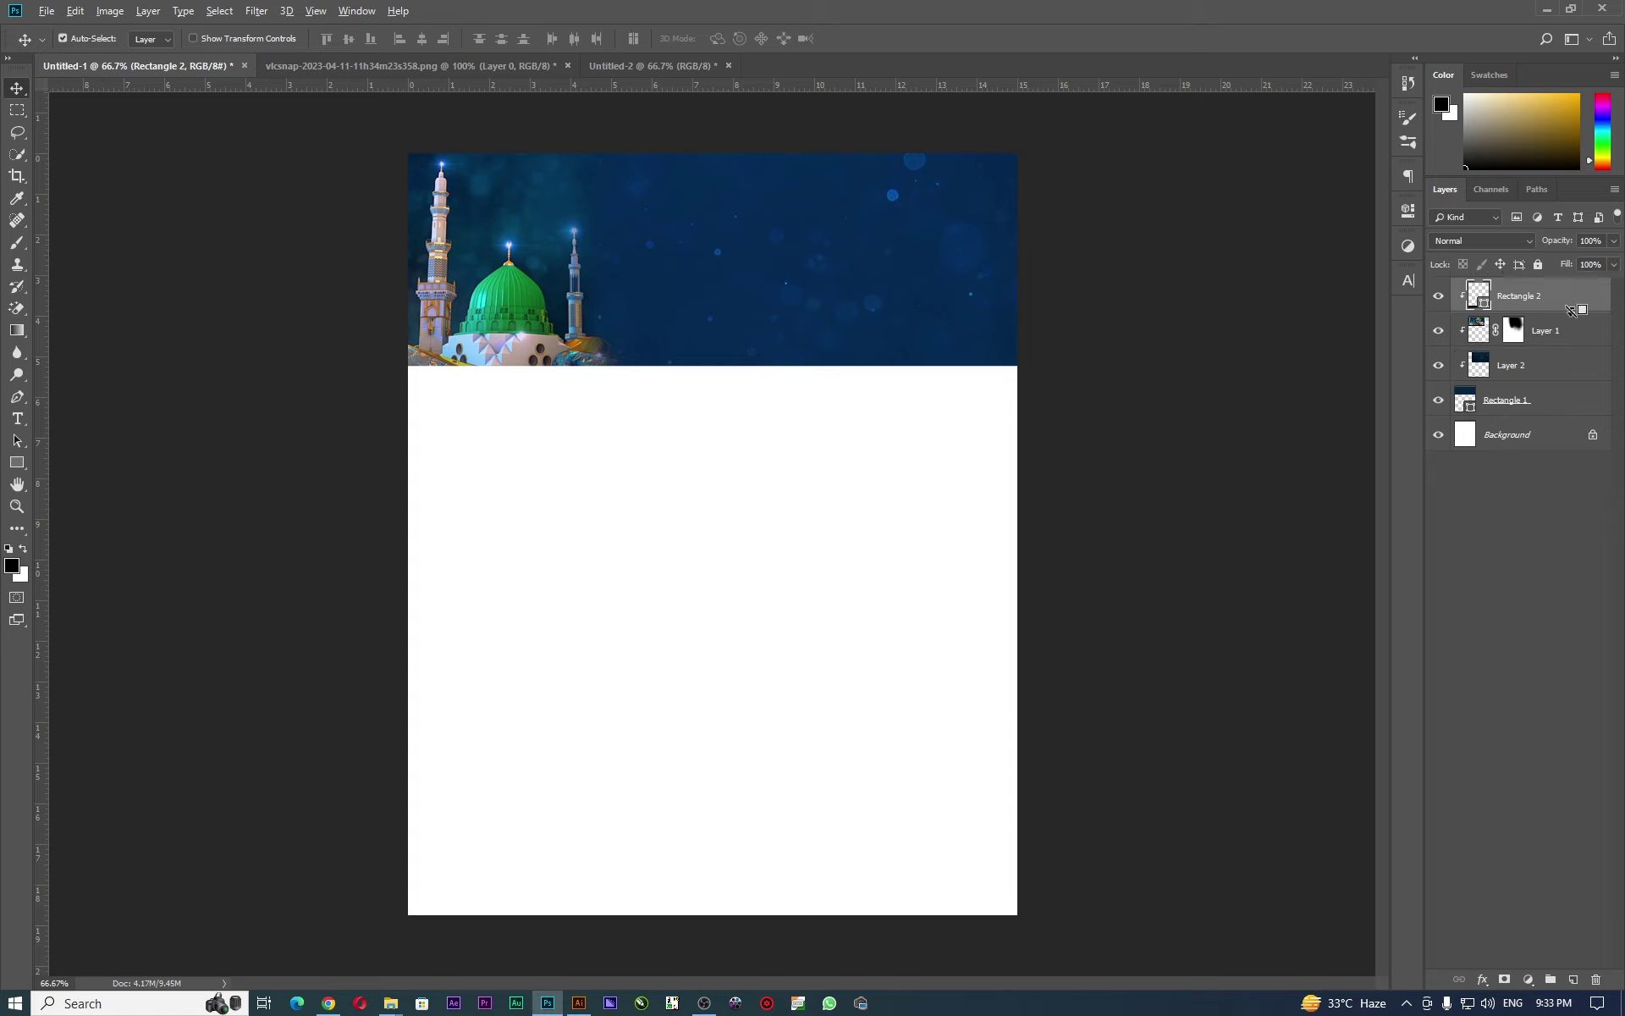
left_click(1574, 312, "alt")
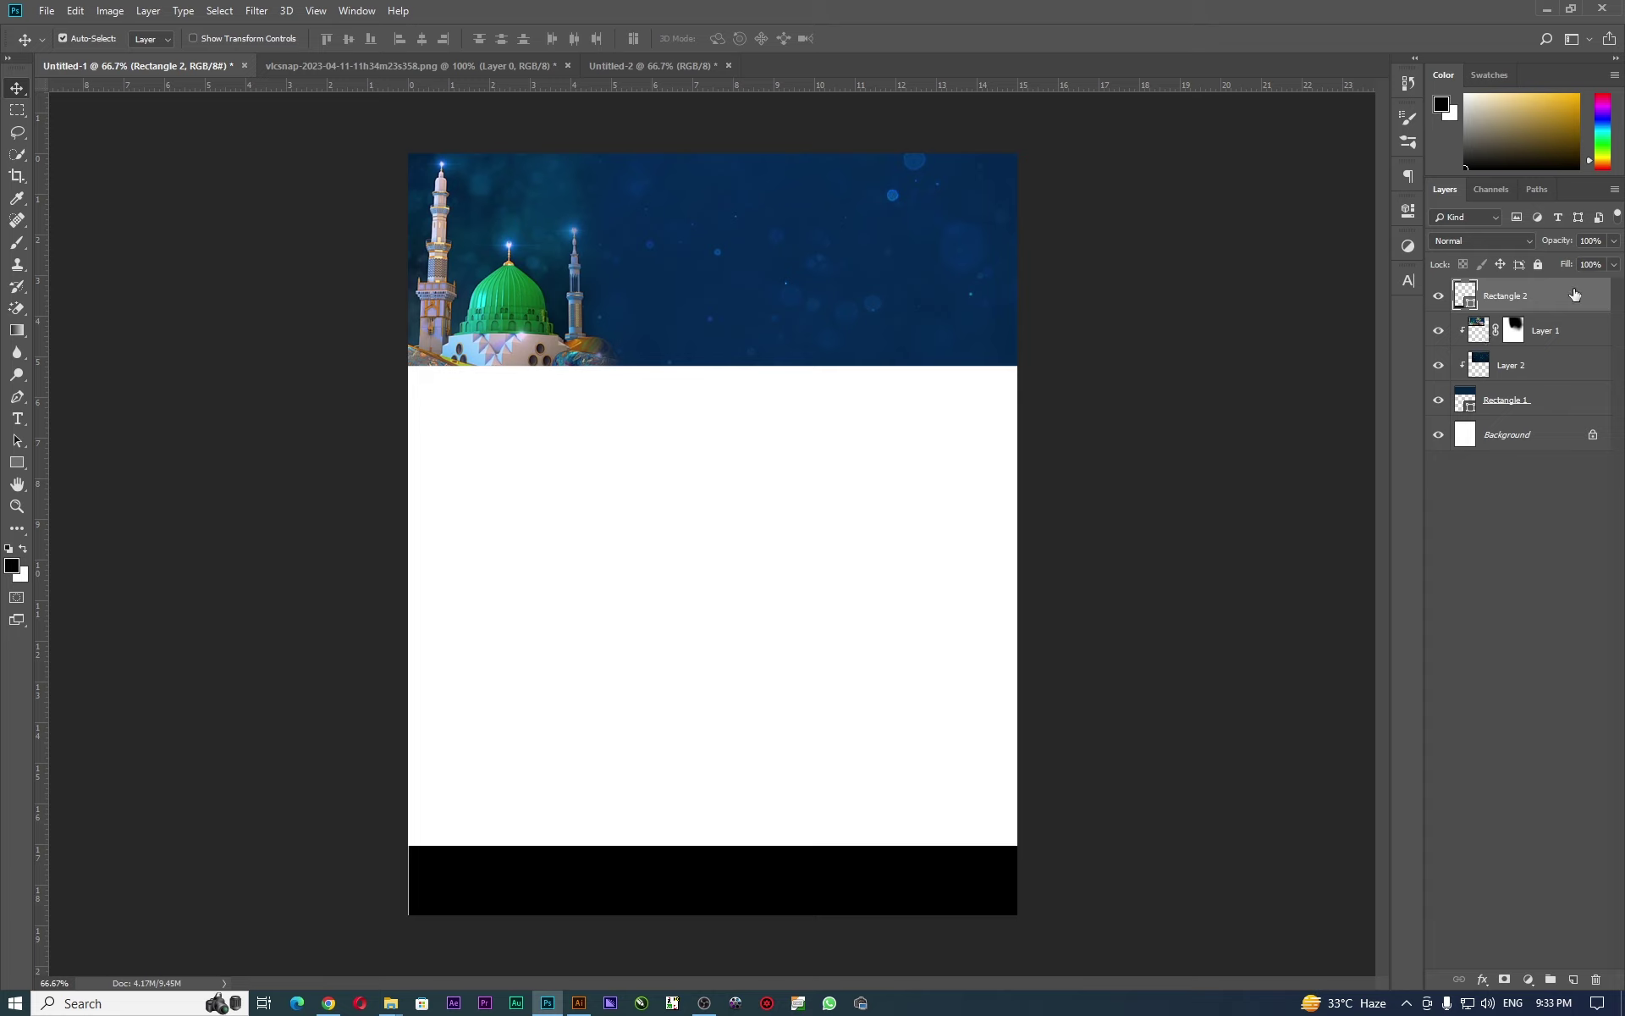
key("ctrl+alt+g")
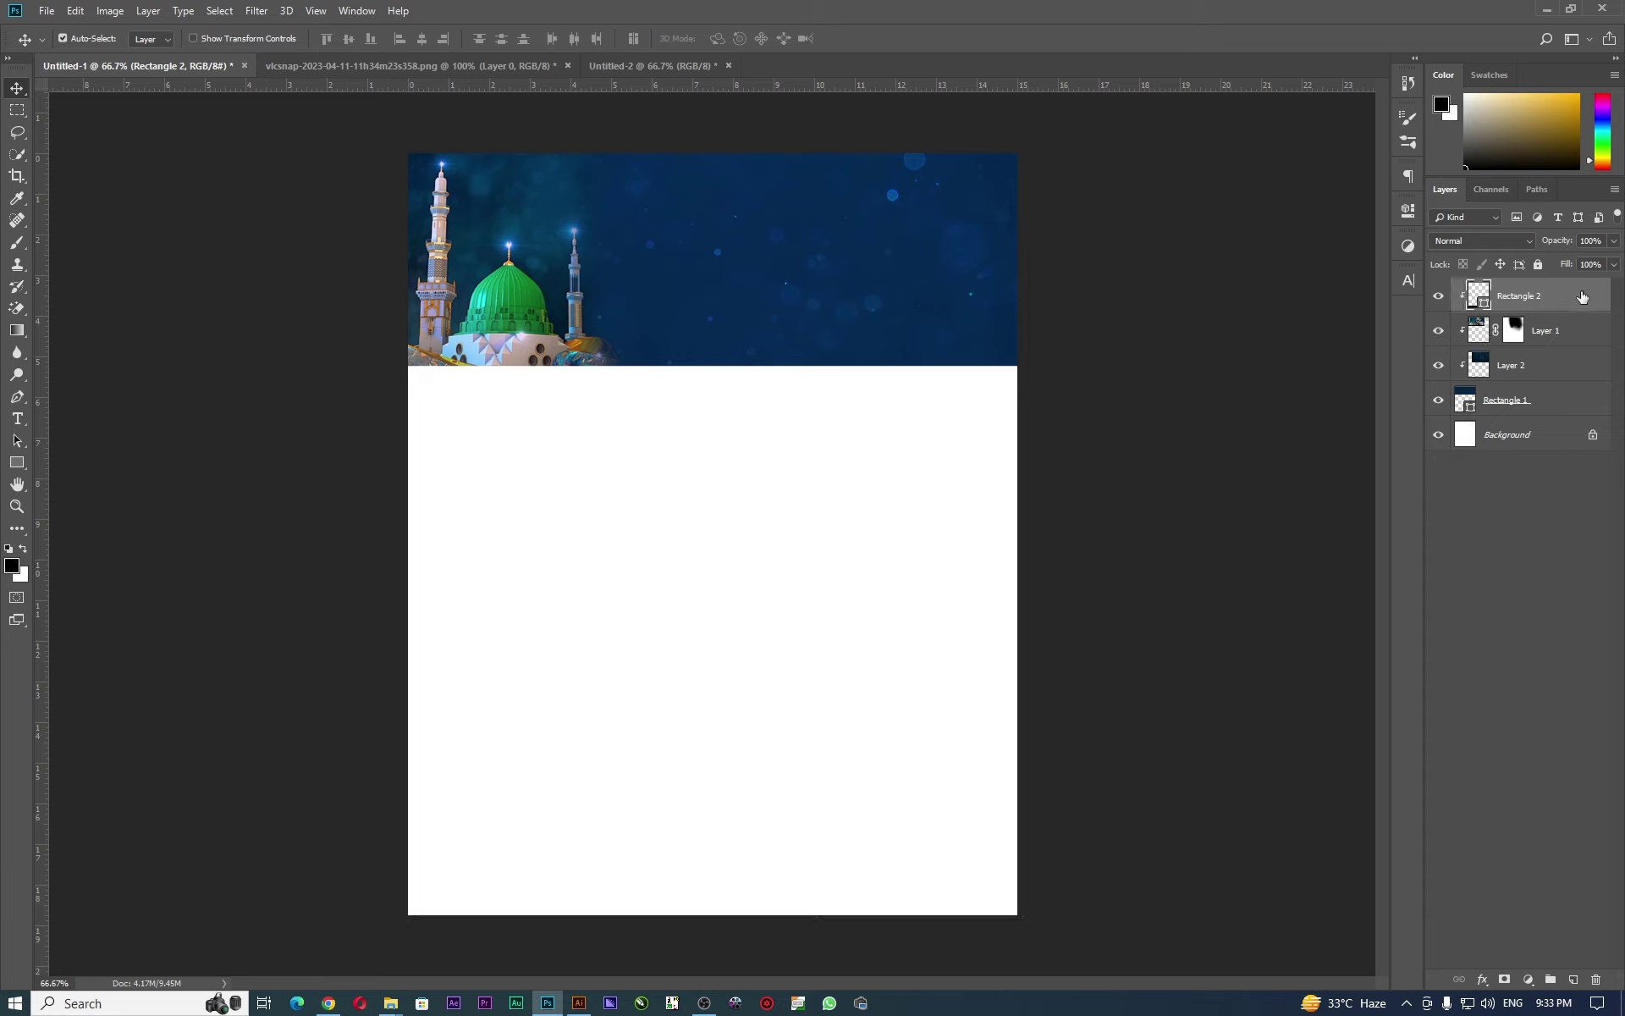
right_click(1583, 296)
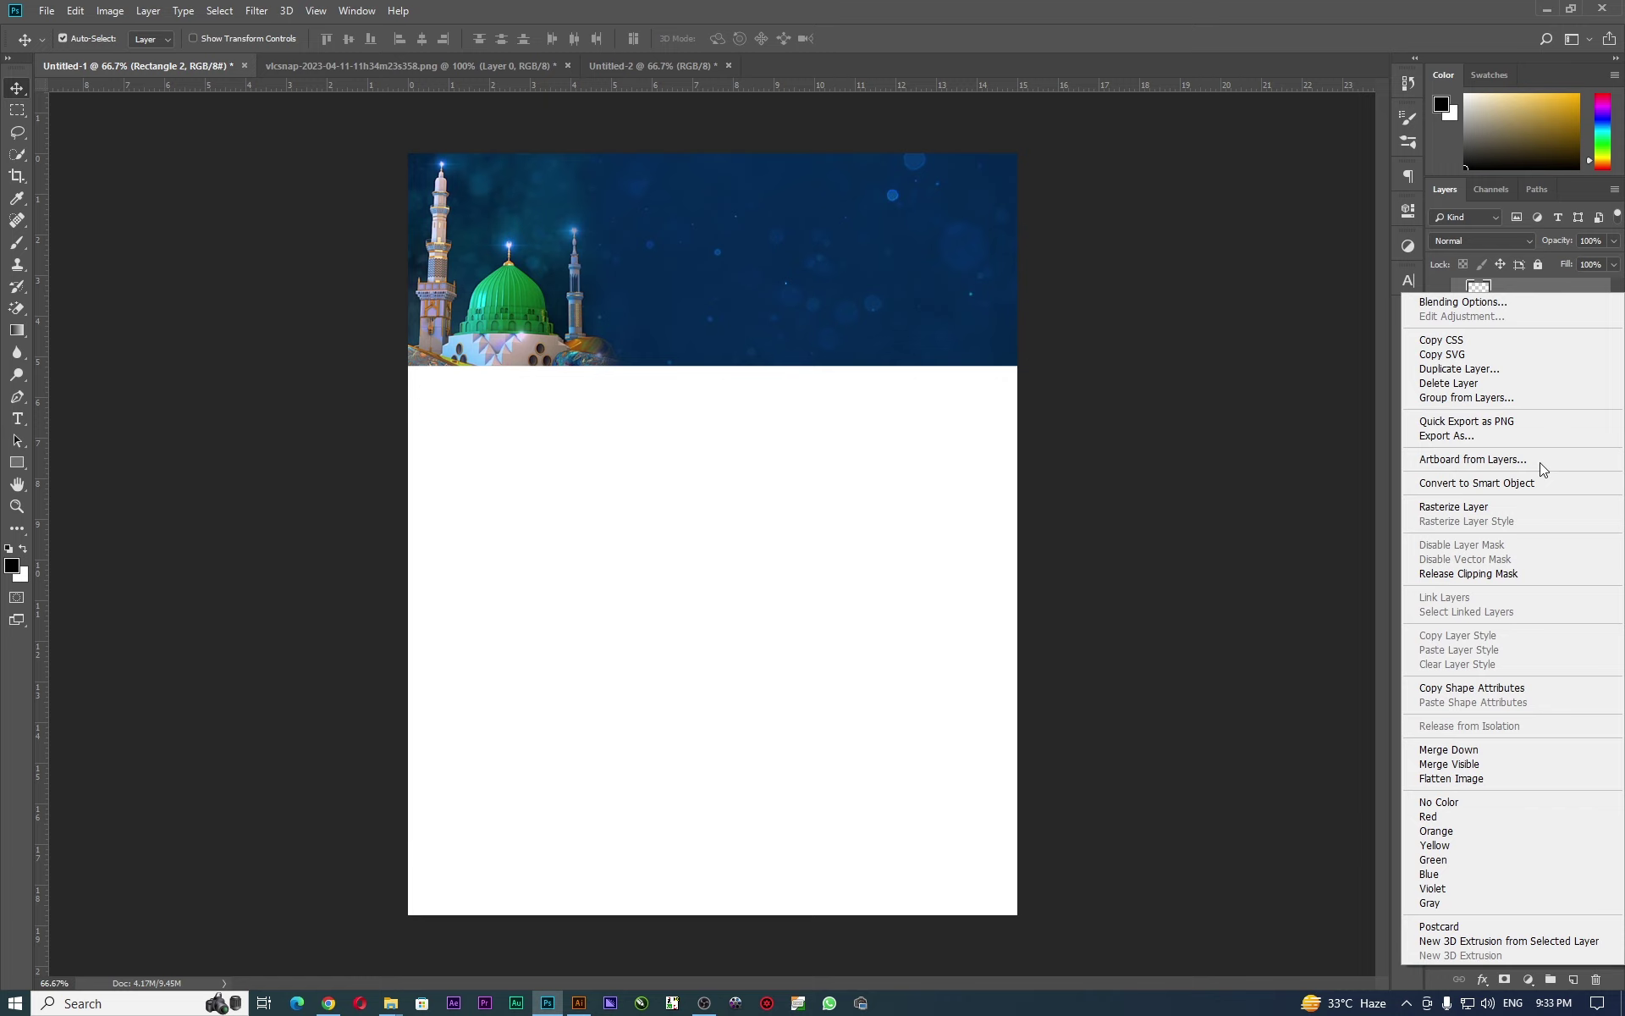
left_click(1533, 574)
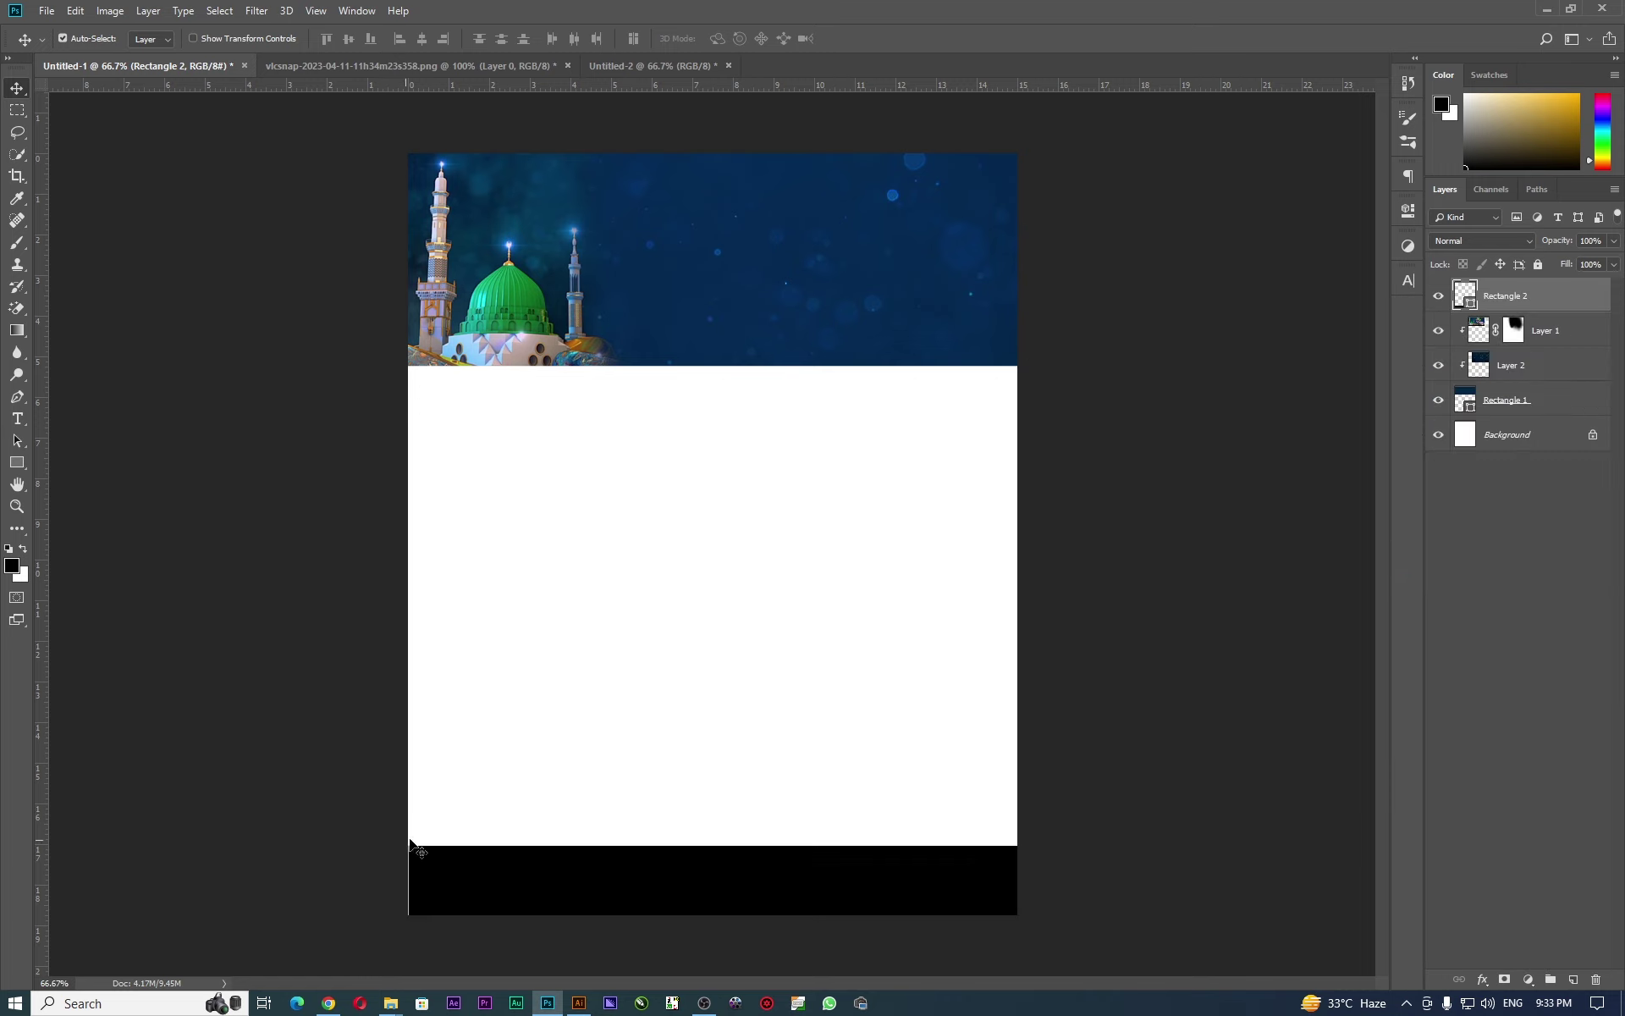
left_click_drag(513, 875, 512, 872)
Fill Rectangle 2 with the top banner's dark blue (#042745) and nudge it into place.
double_click(1471, 303)
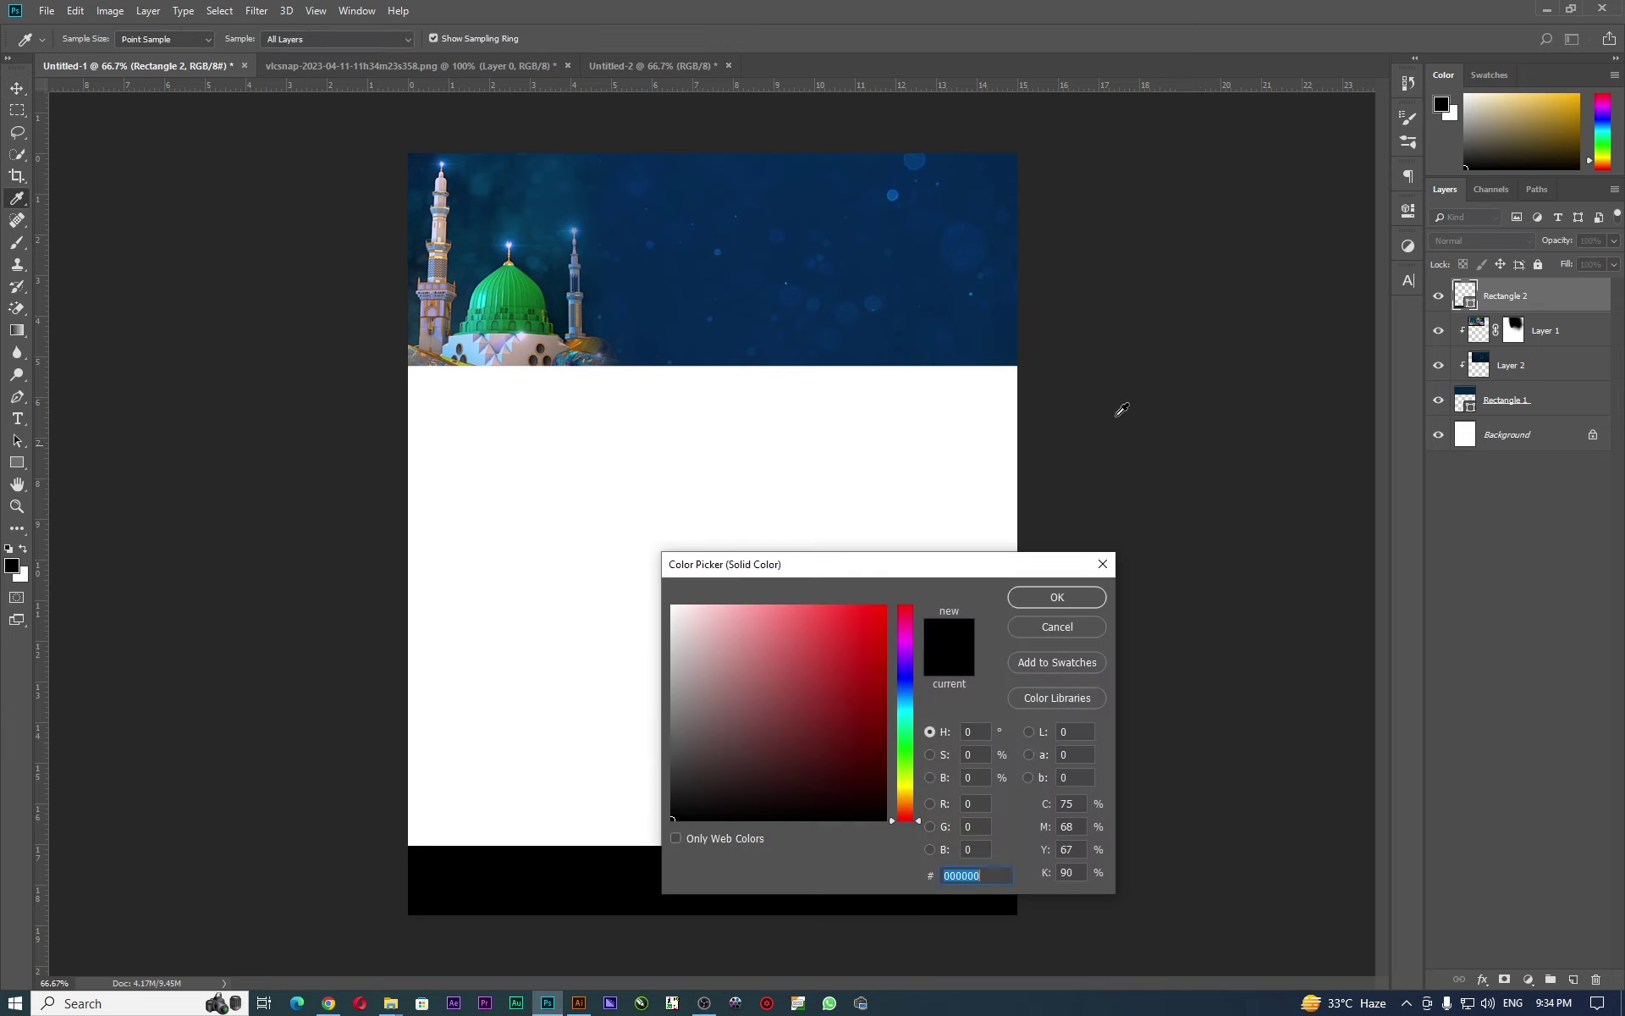
left_click(463, 180)
left_click(1056, 598)
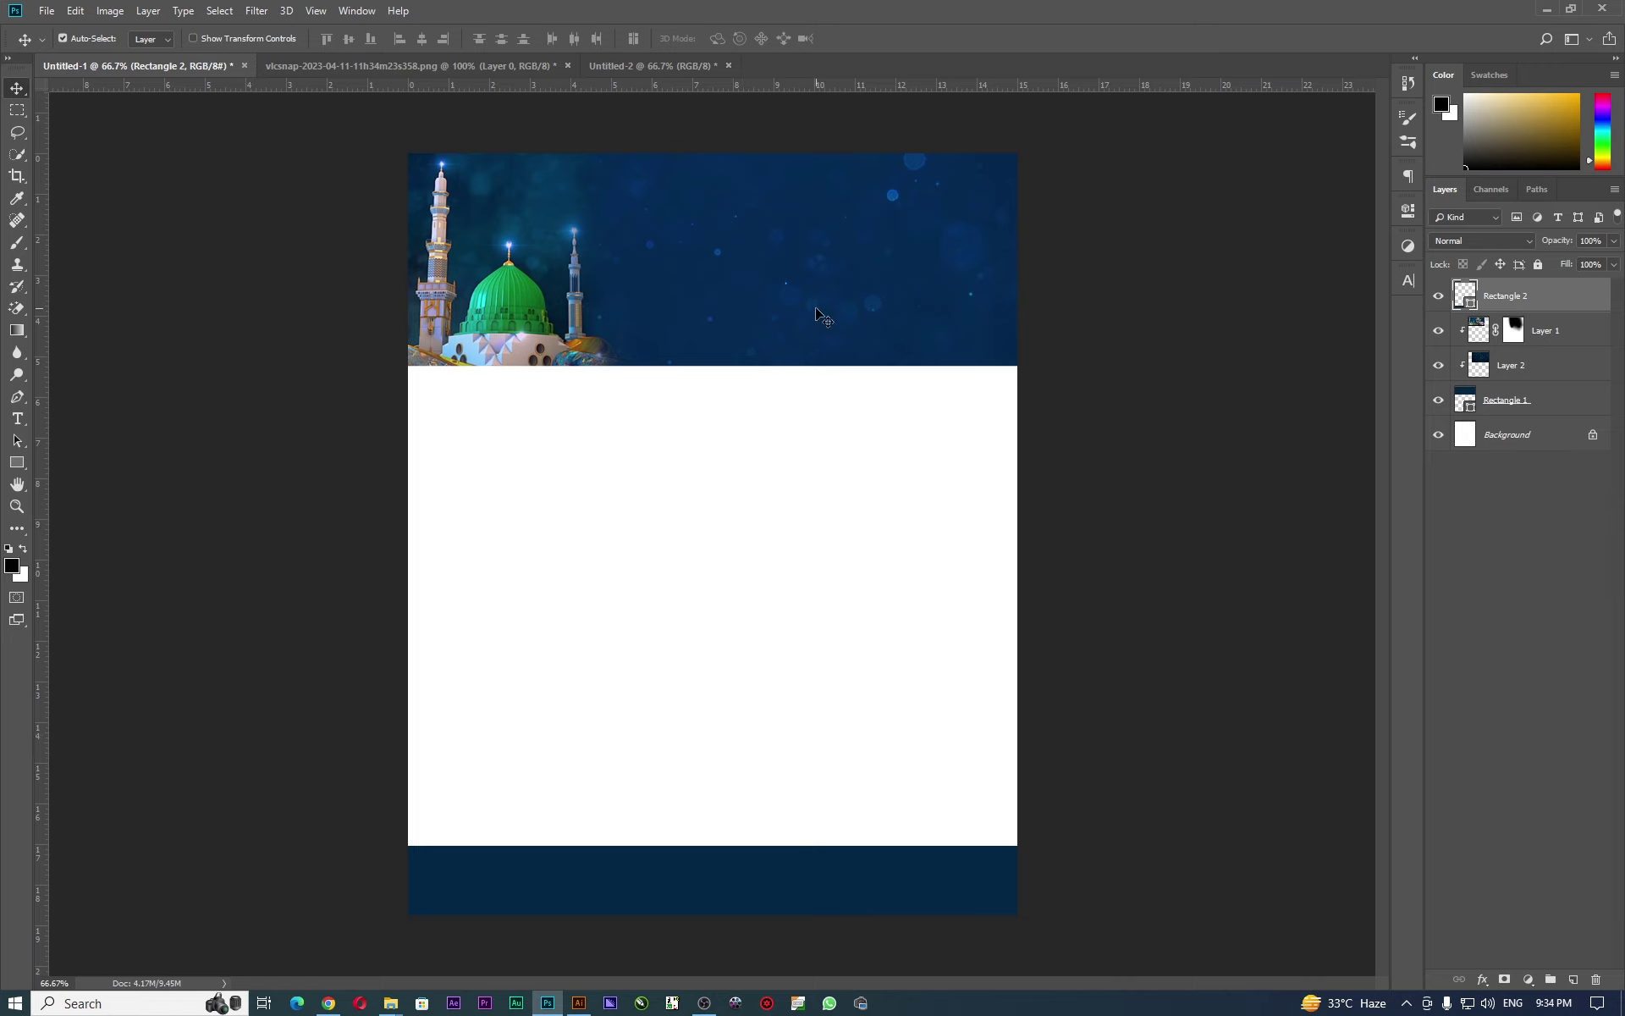
mouse_move(839, 261)
left_mouse_down()
mouse_move(744, 881)
mouse_move(714, 866)
left_mouse_up()
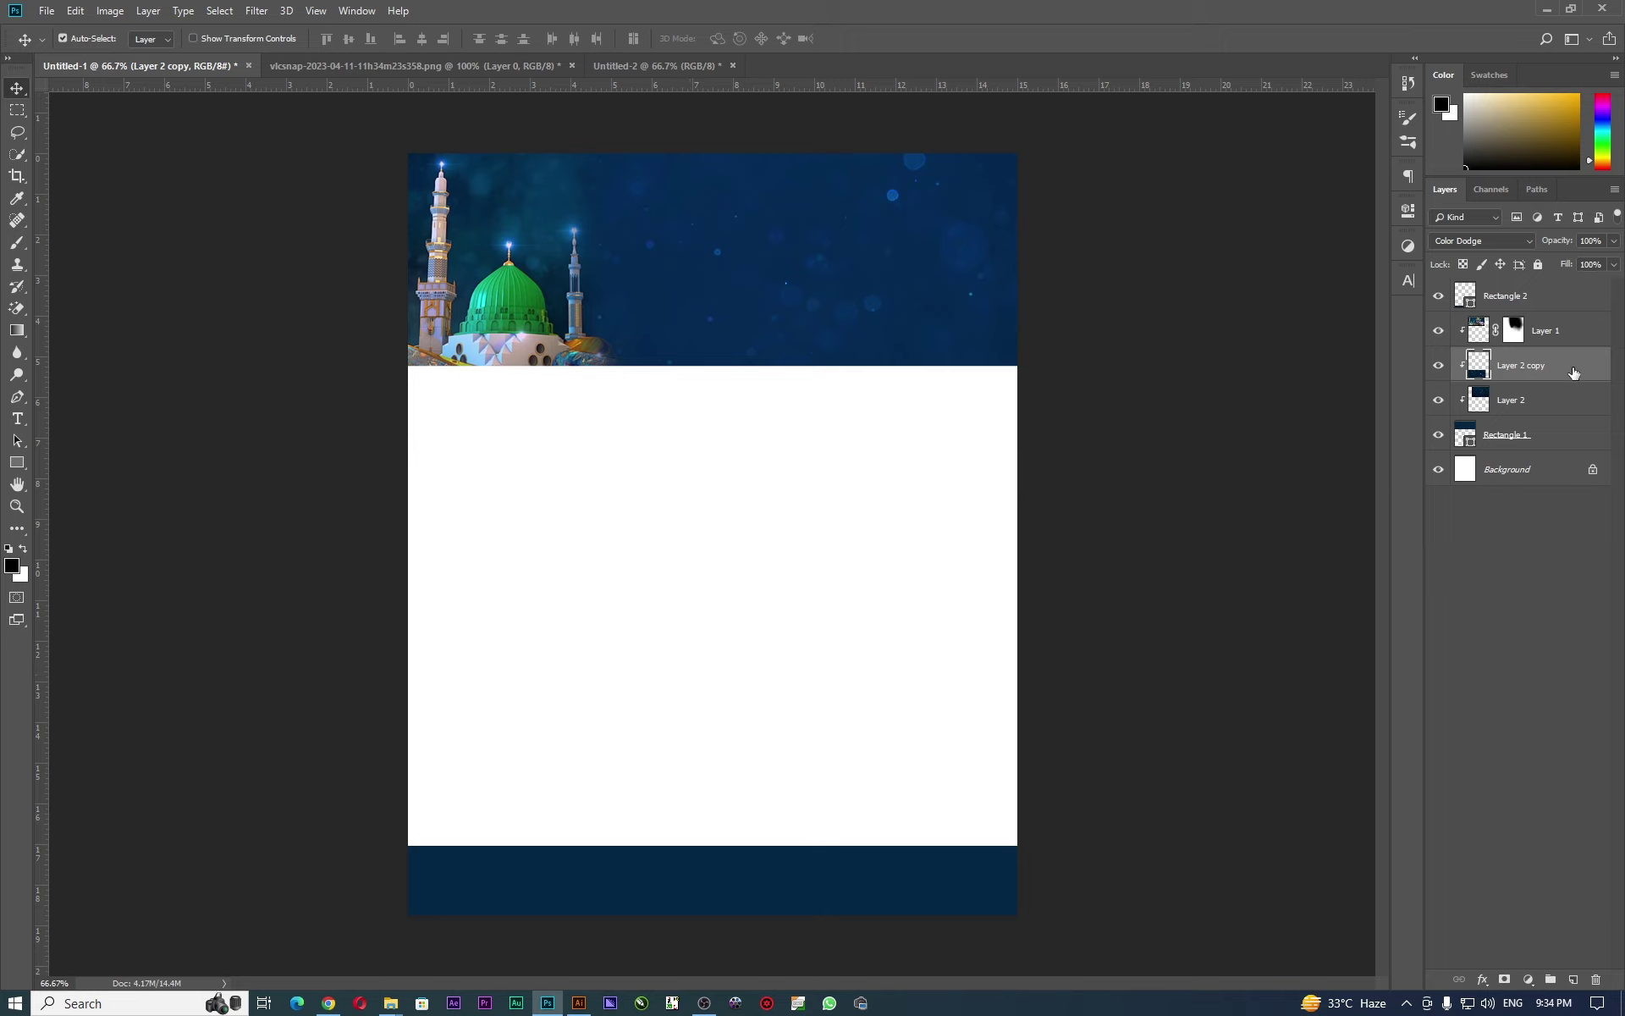
Move Layer 2 copy above Rectangle 2 and clip it to the footer band.
left_click(1434, 367)
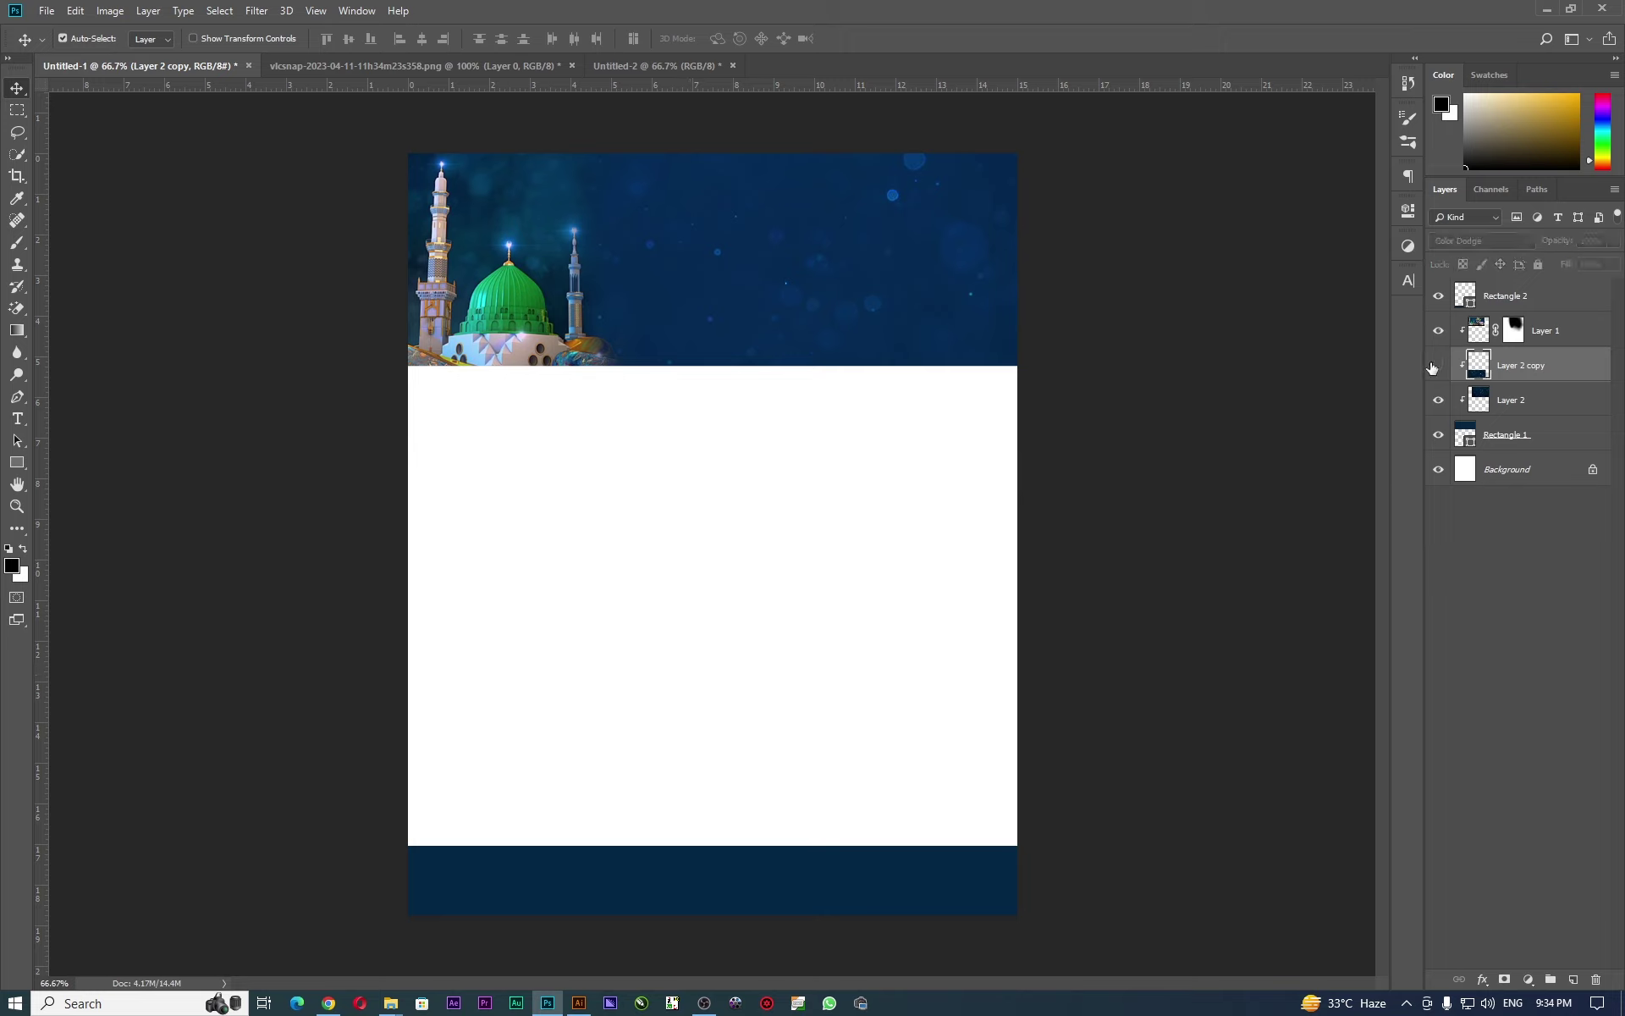
mouse_move(1584, 369)
left_mouse_down()
mouse_move(1565, 281)
mouse_move(1564, 299)
left_mouse_up()
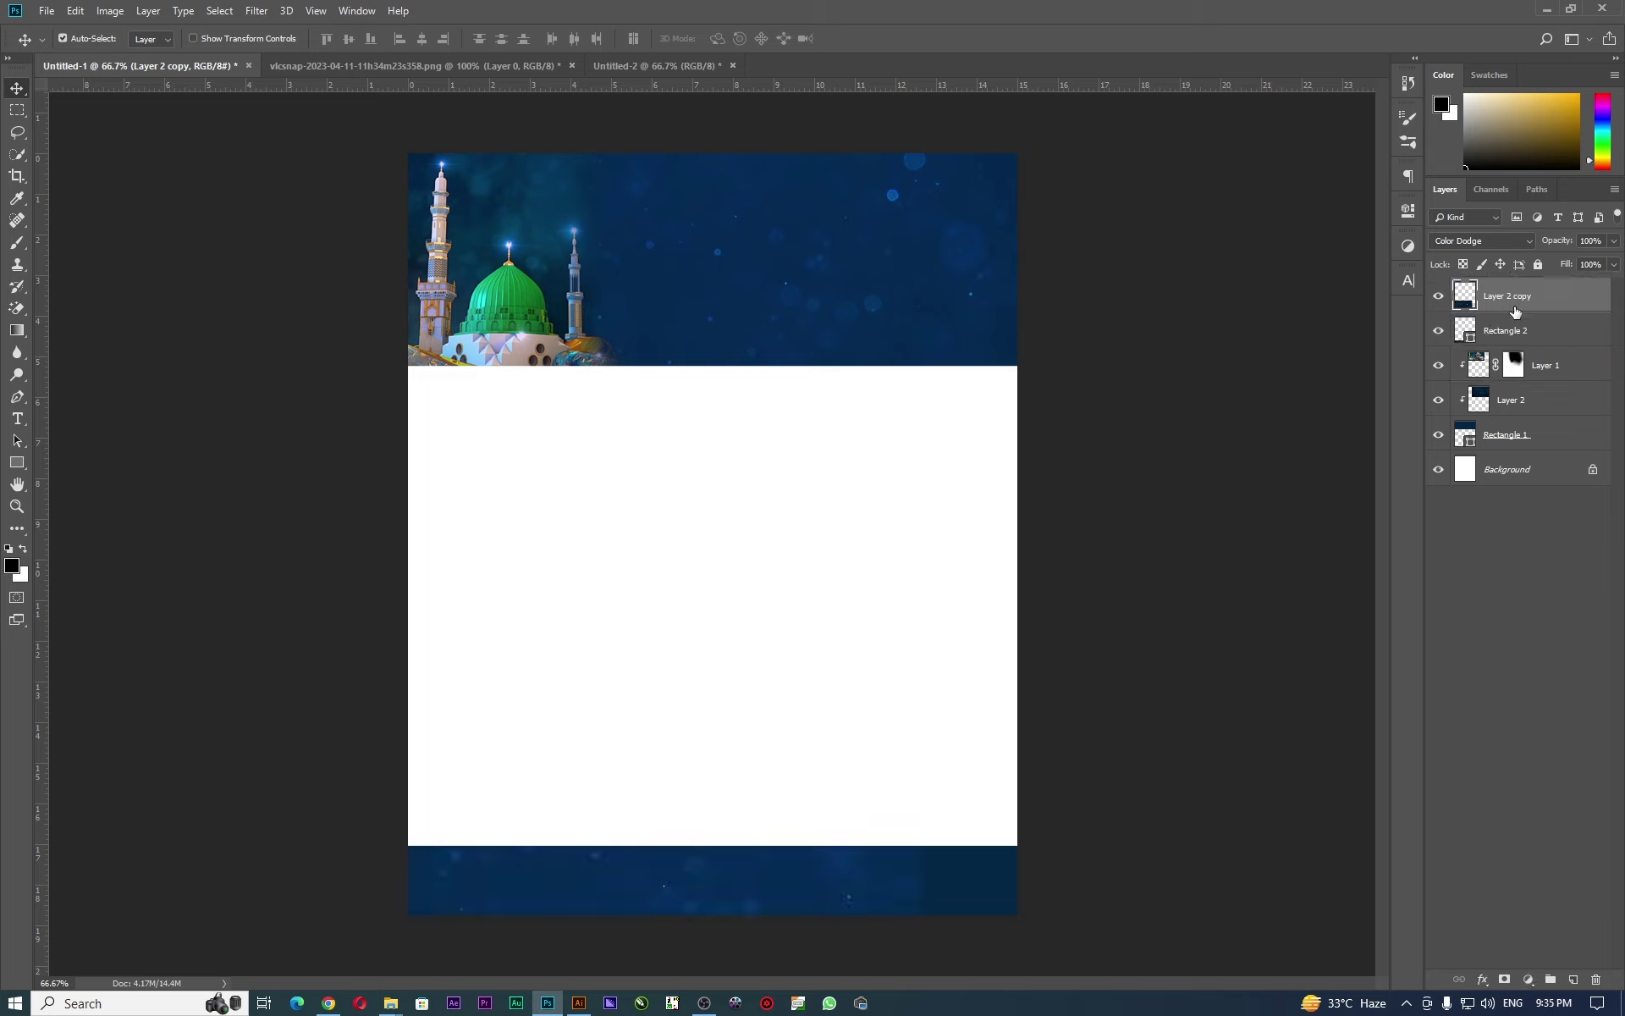
left_click_drag(1515, 310, 1529, 313)
left_click(1559, 302)
right_click(1564, 296)
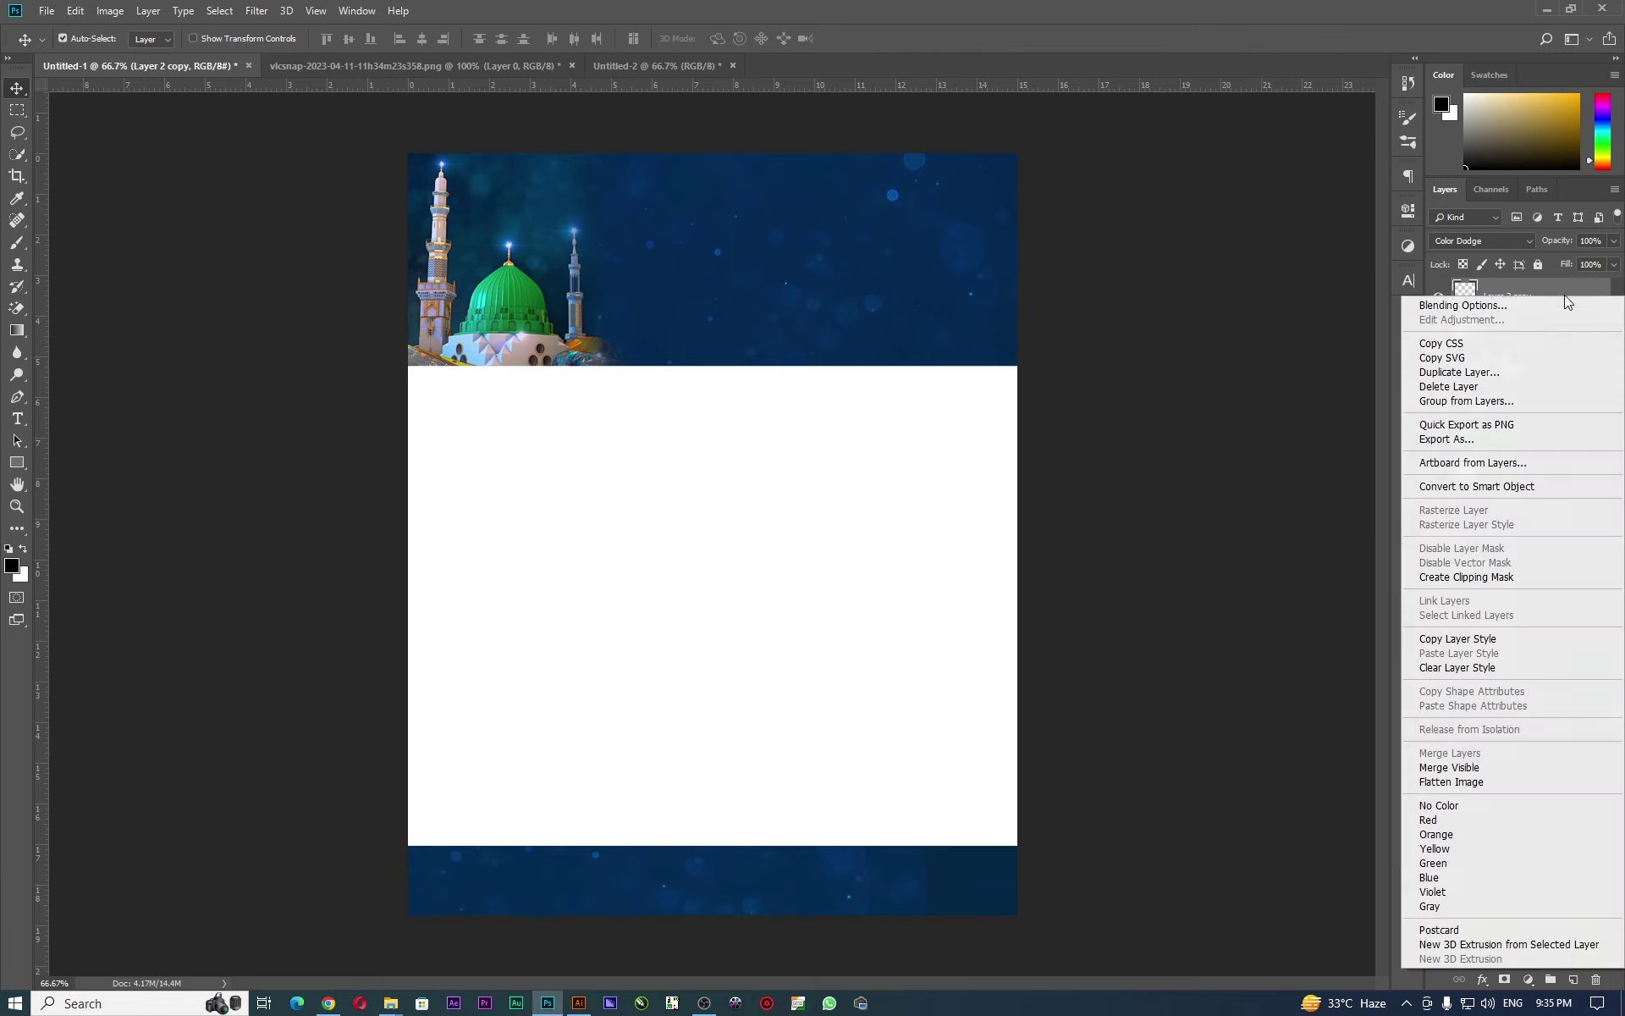
left_click(1503, 576)
Scale the clipped bokeh texture to about 134% and position it across the footer.
left_click_drag(841, 855, 899, 865)
key("ctrl+t")
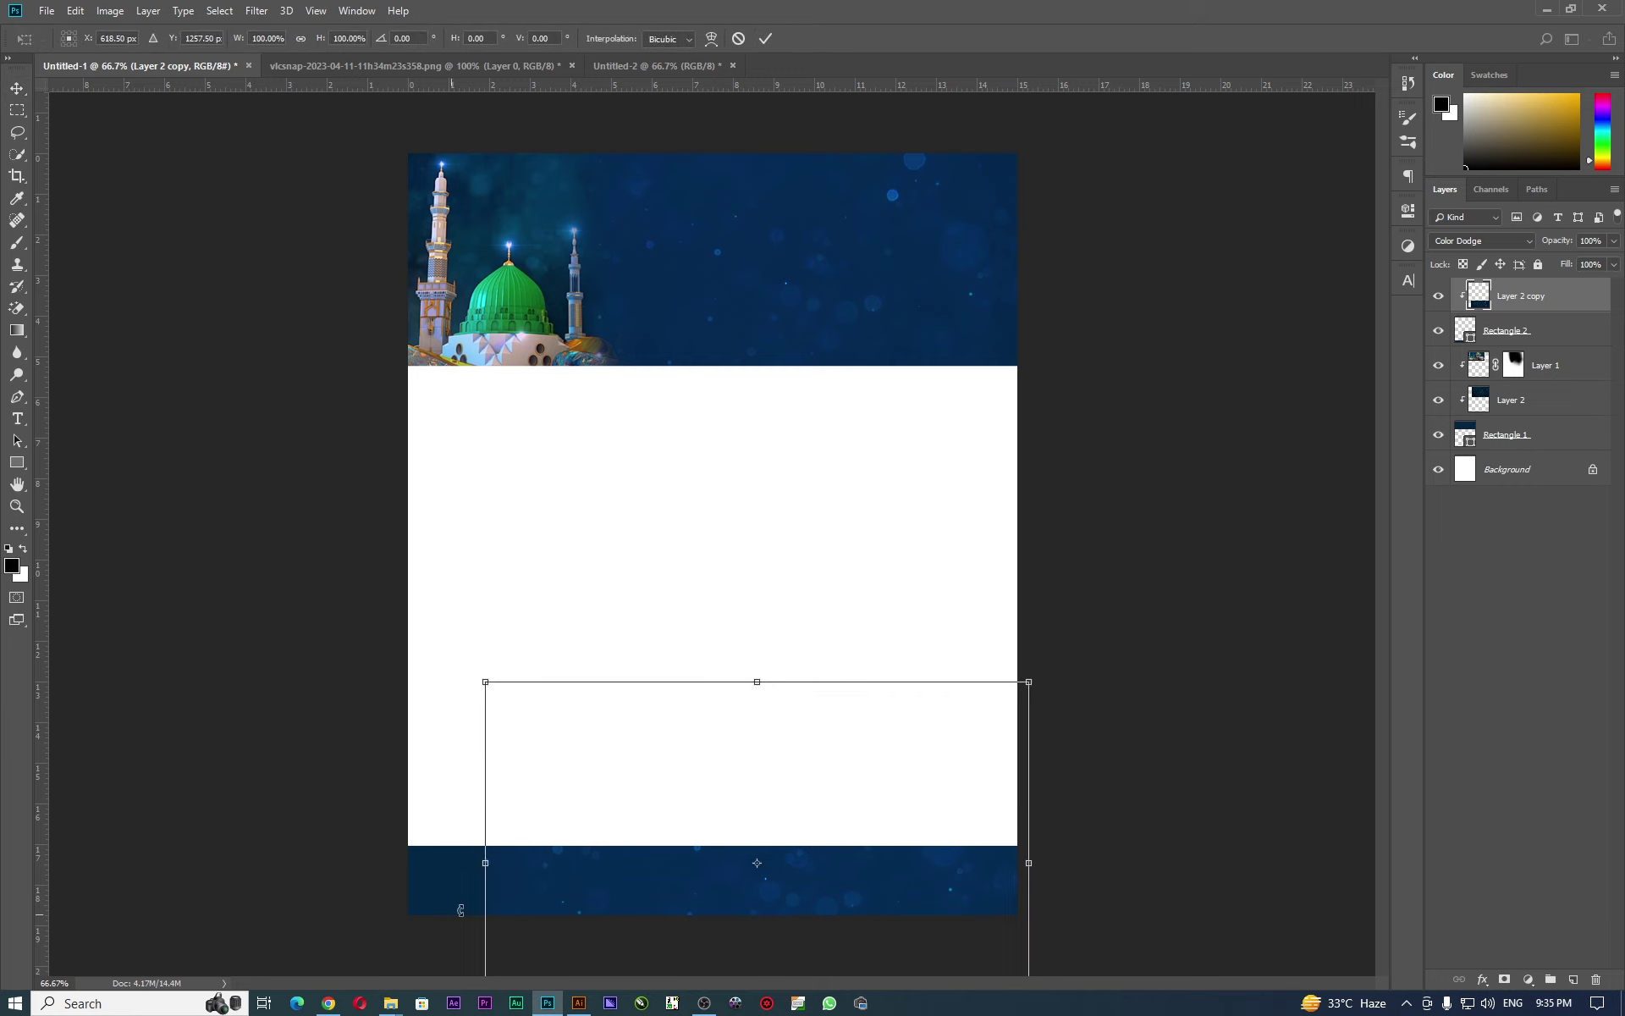
left_click_drag(485, 681, 392, 621)
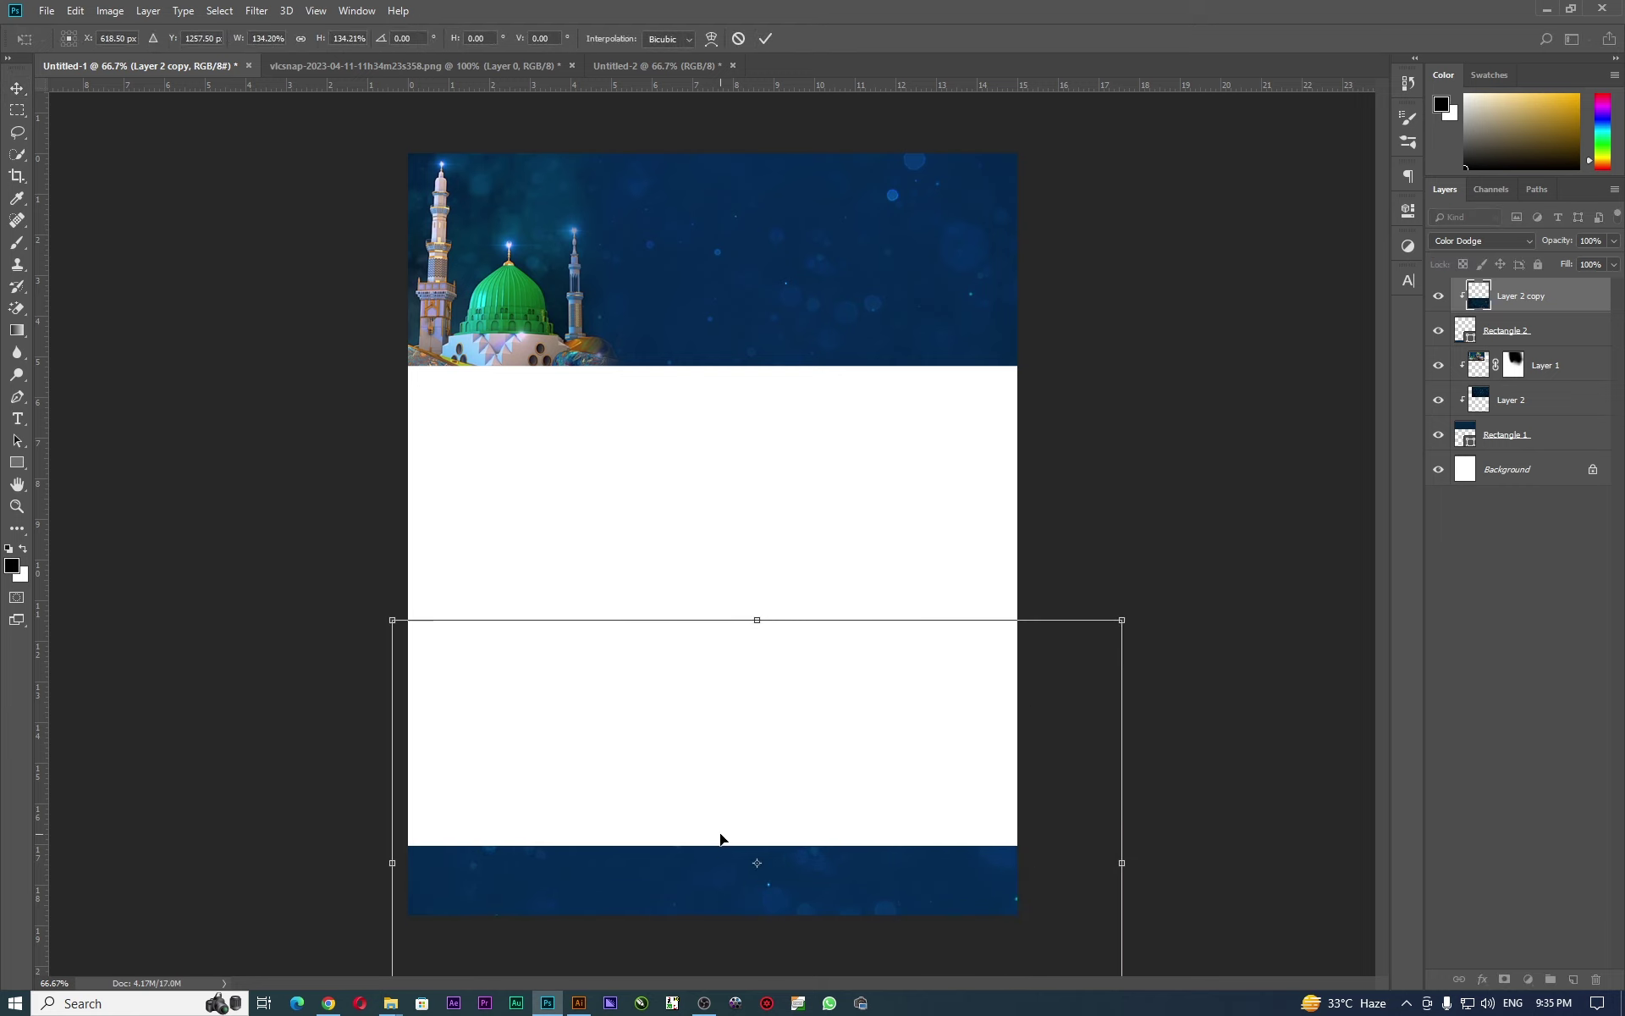
mouse_move(722, 838)
left_mouse_down()
mouse_move(656, 838)
mouse_move(673, 838)
left_mouse_up()
key("Return")
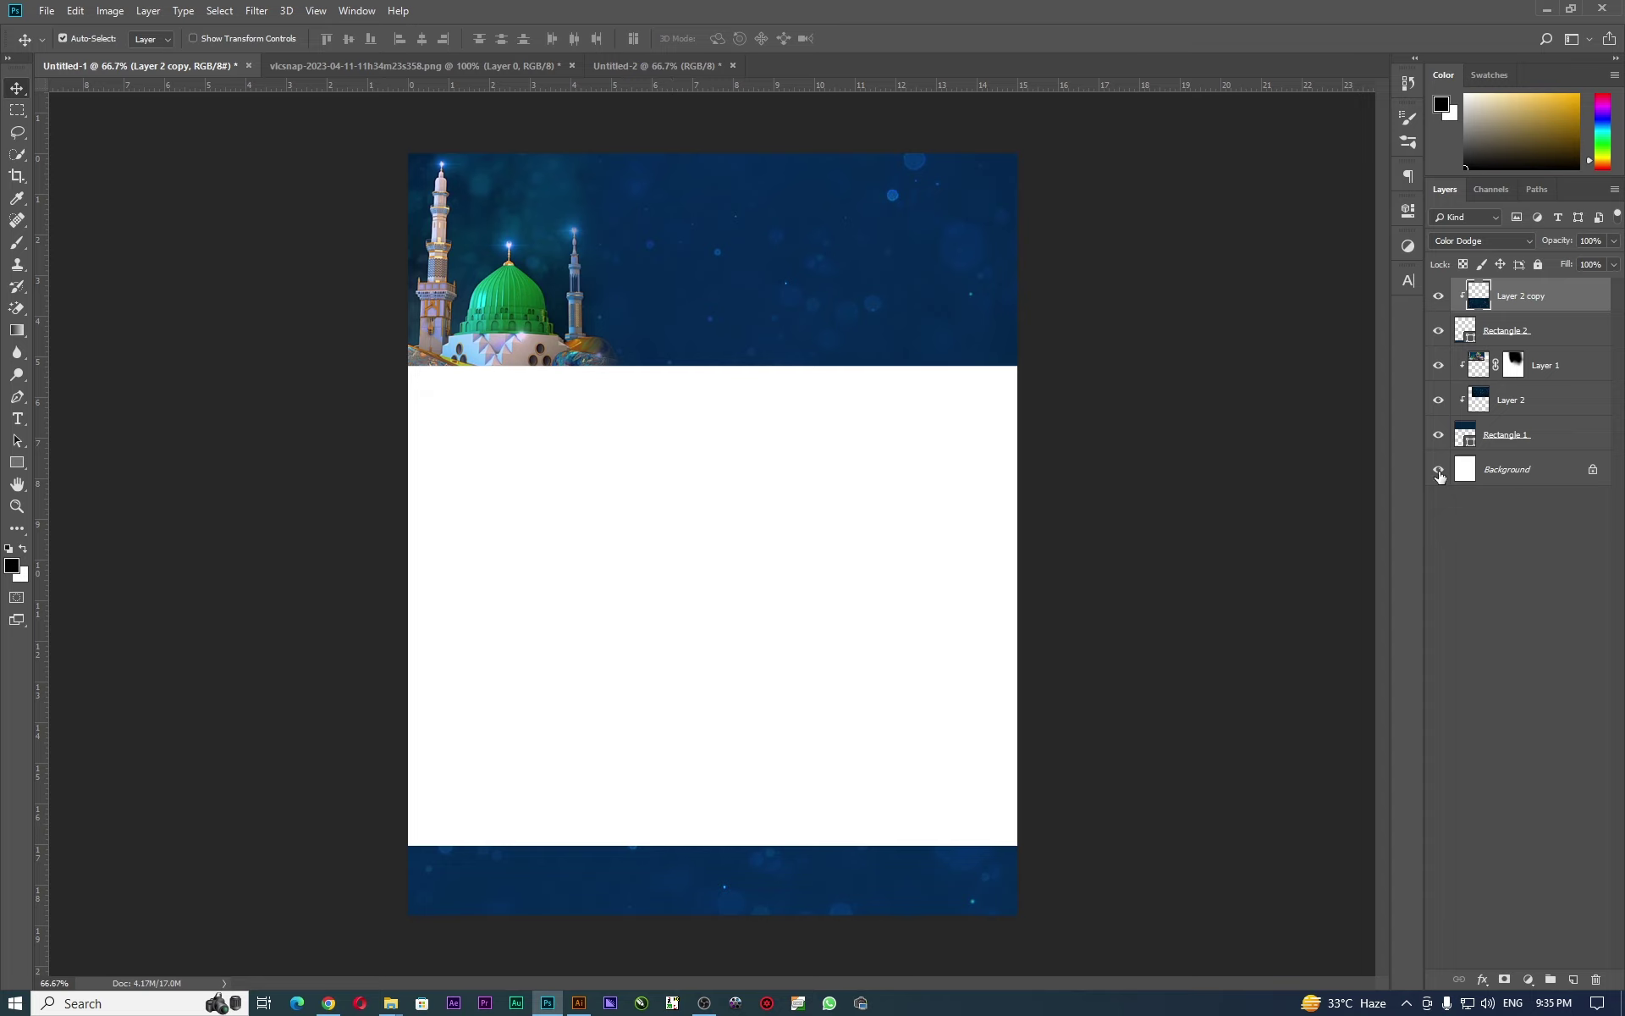
Hide the Background layer, copy the Urdu calligraphy from Illustrator and paste it into the poster.
left_click(1439, 470)
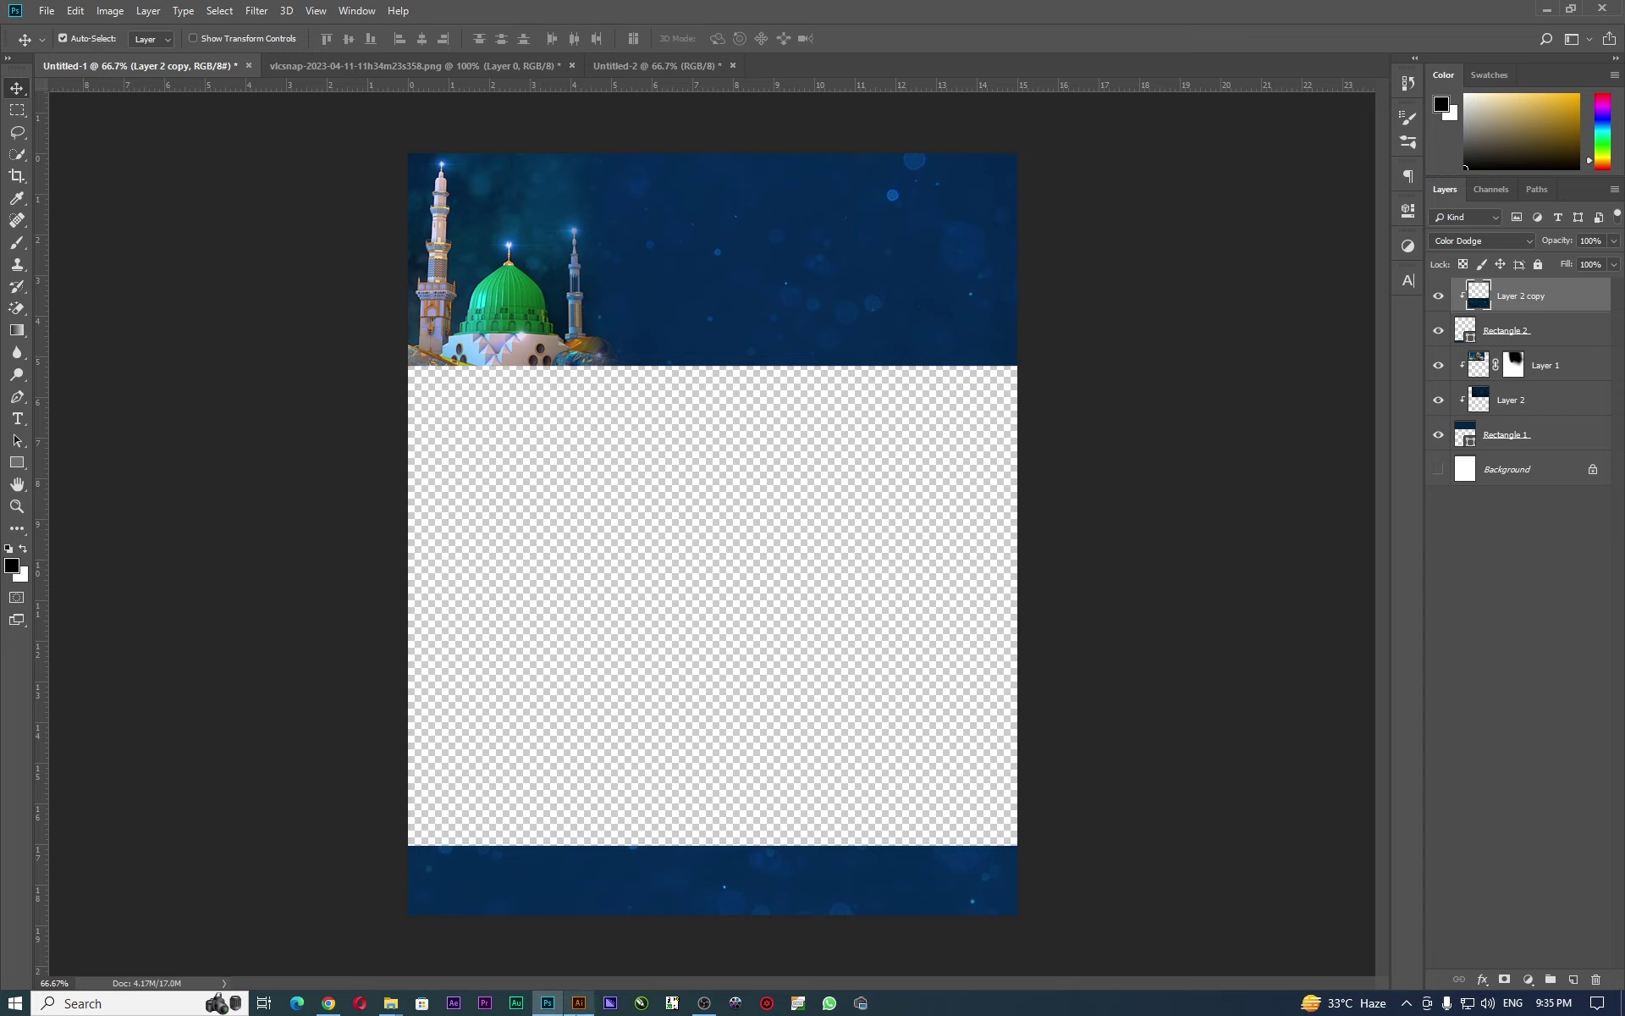
left_click(579, 1003)
left_click_drag(329, 247, 1322, 713)
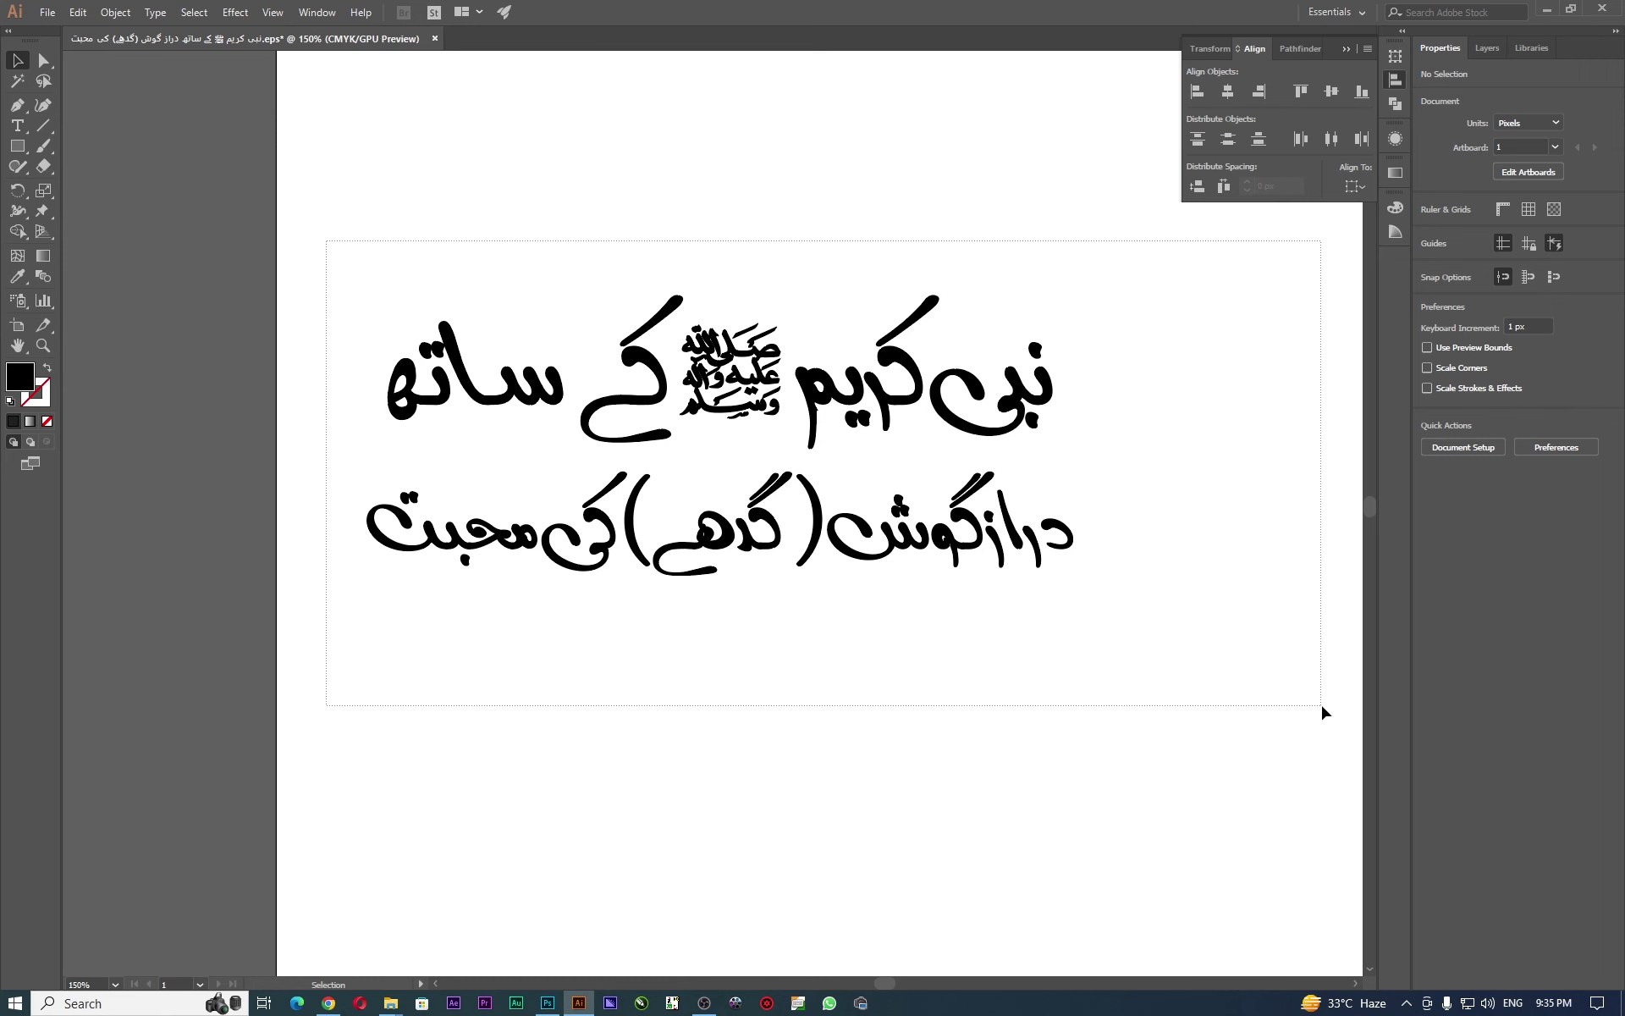
key("ctrl+c")
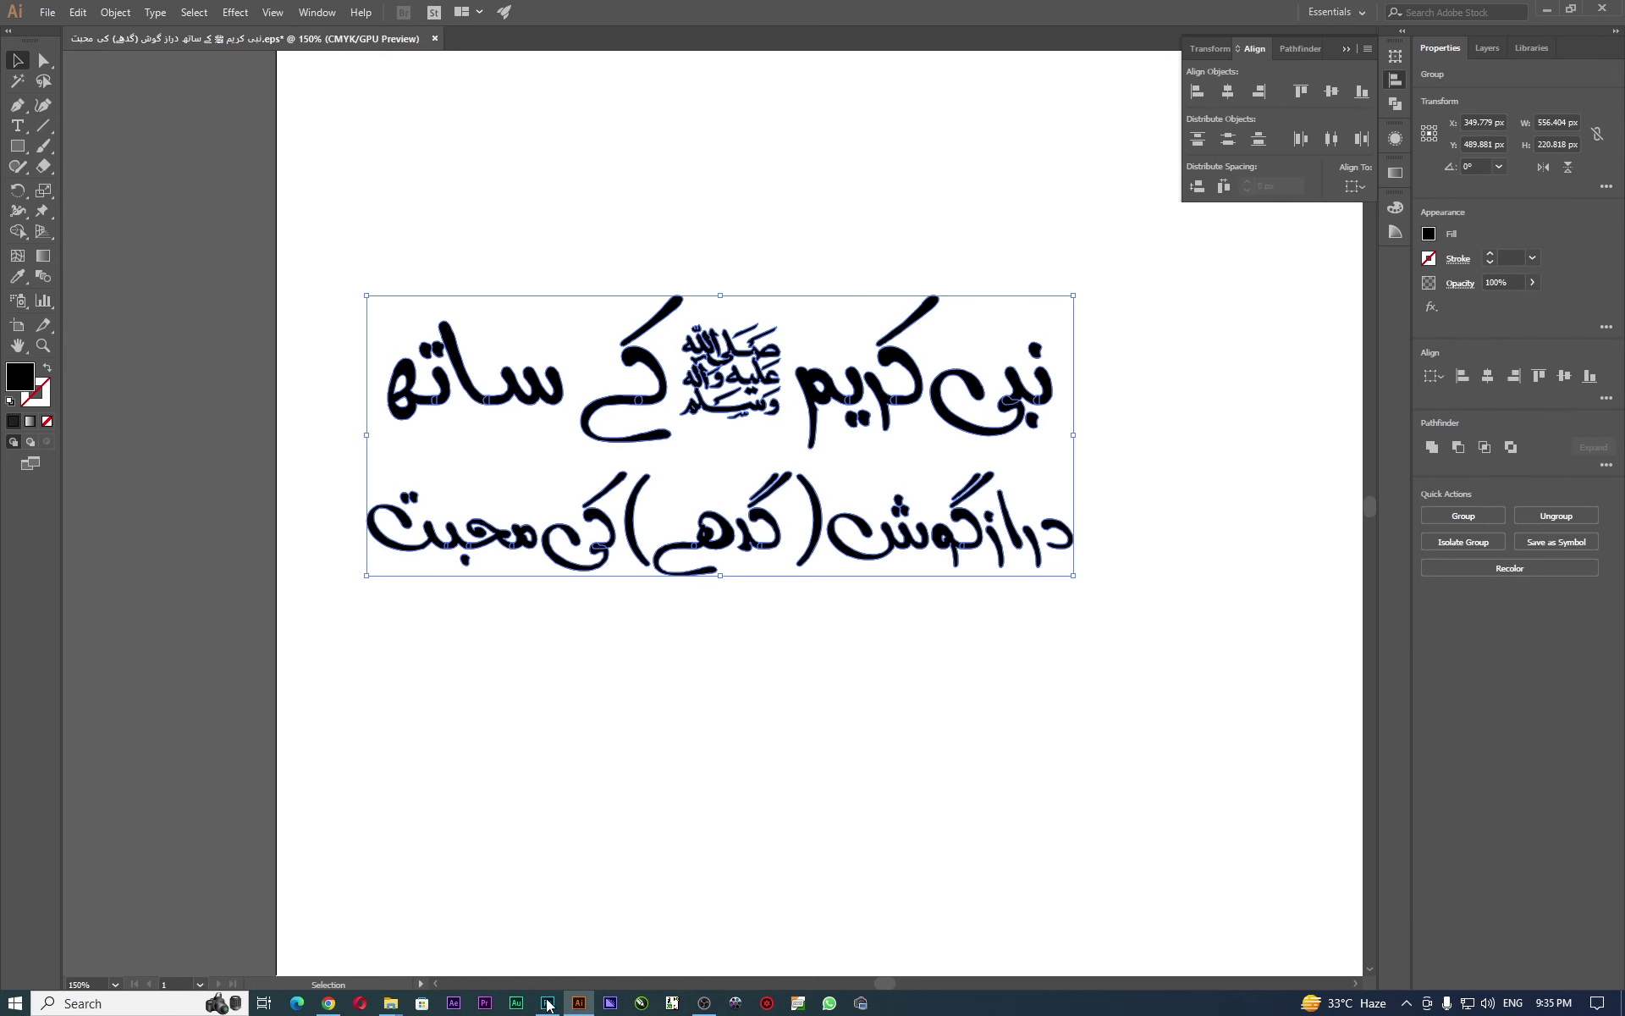
left_click(547, 1003)
key("ctrl+v")
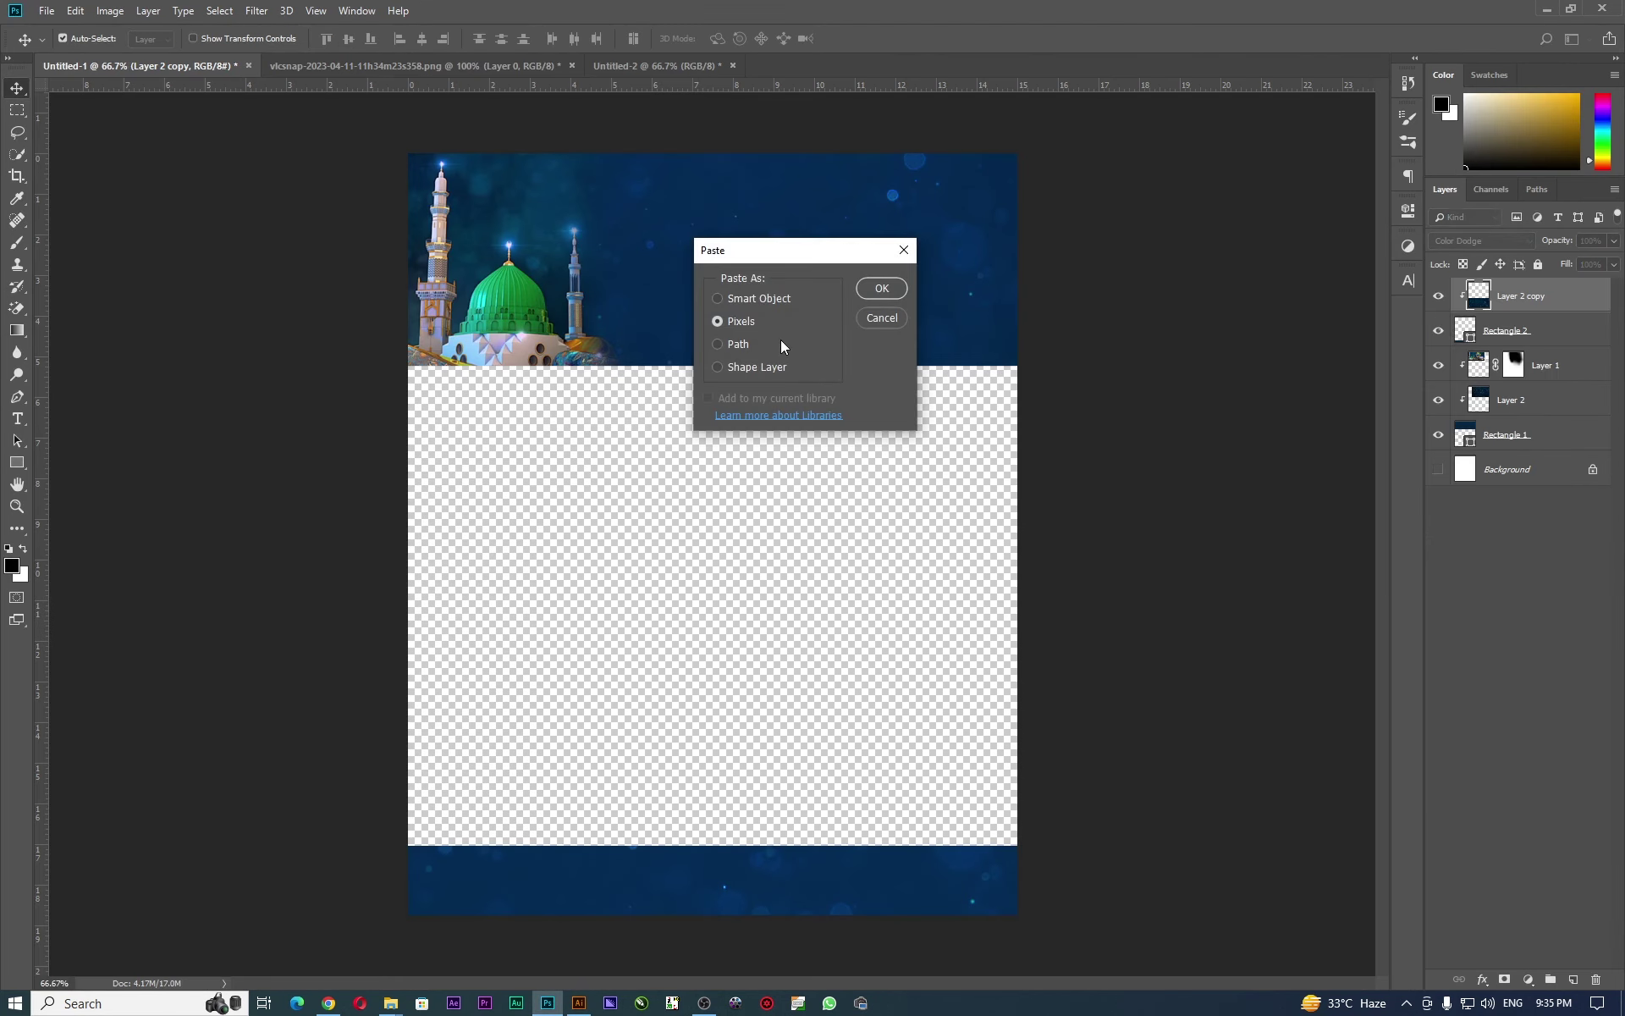
Paste the Urdu calligraphy as a smart object and scale it to about 127% in the header's upper right.
left_click(743, 298)
left_click(881, 287)
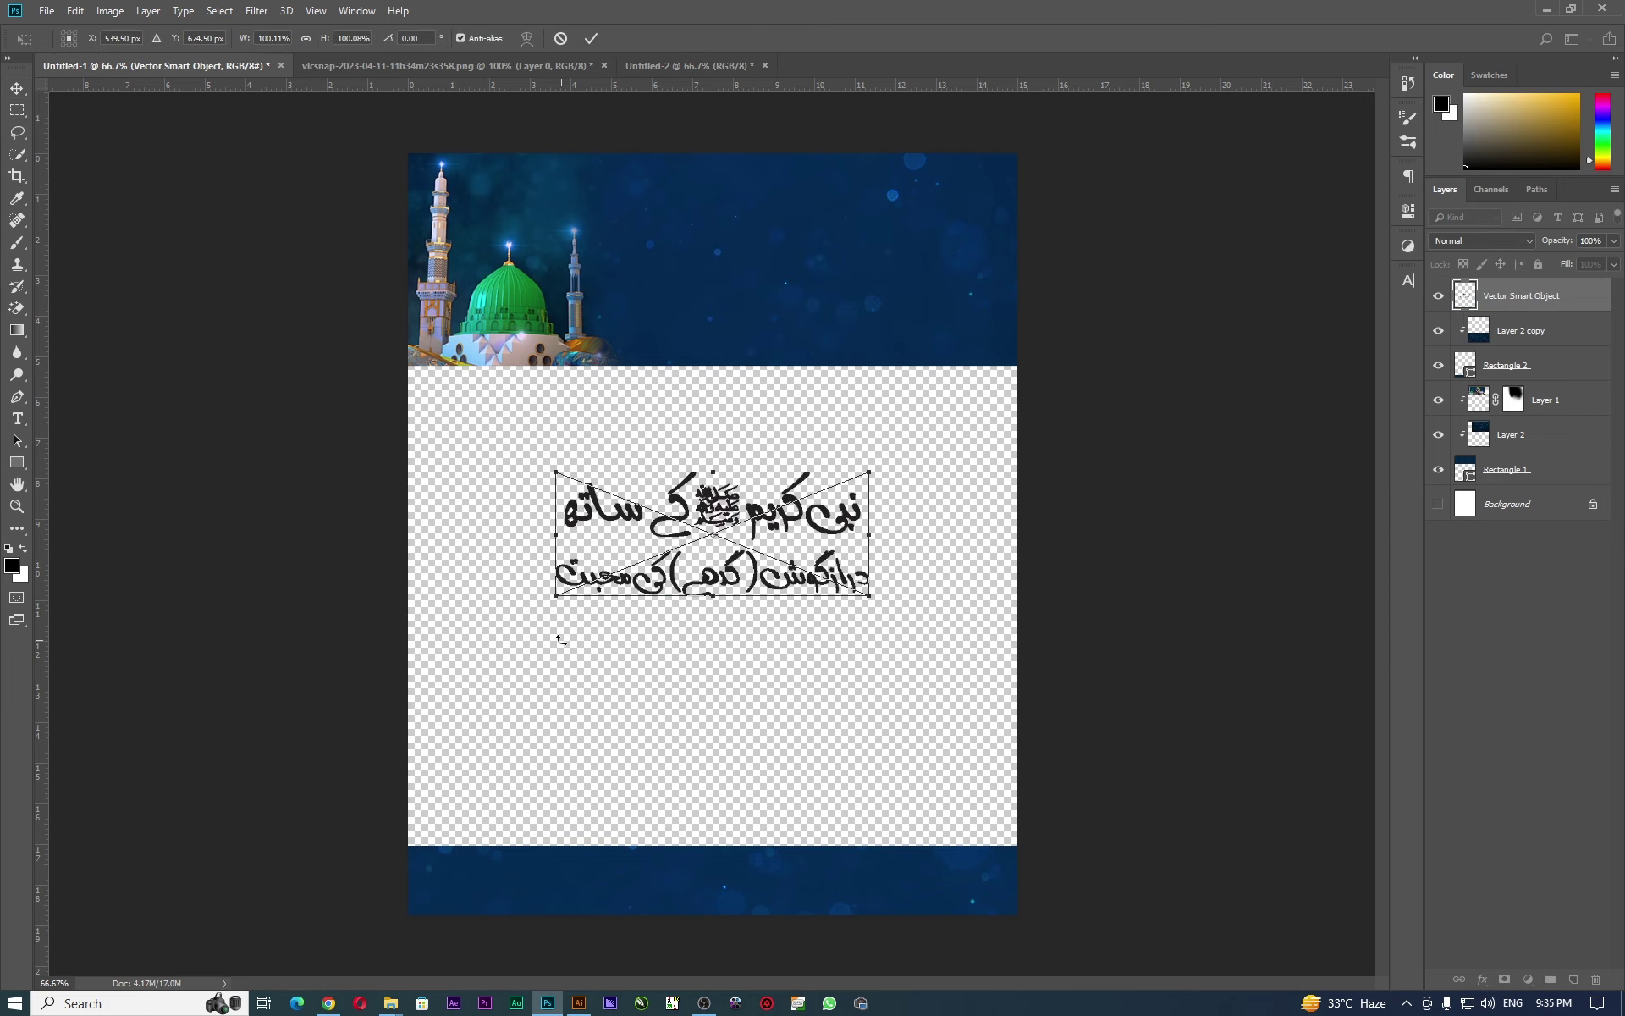
left_click_drag(682, 543, 772, 262)
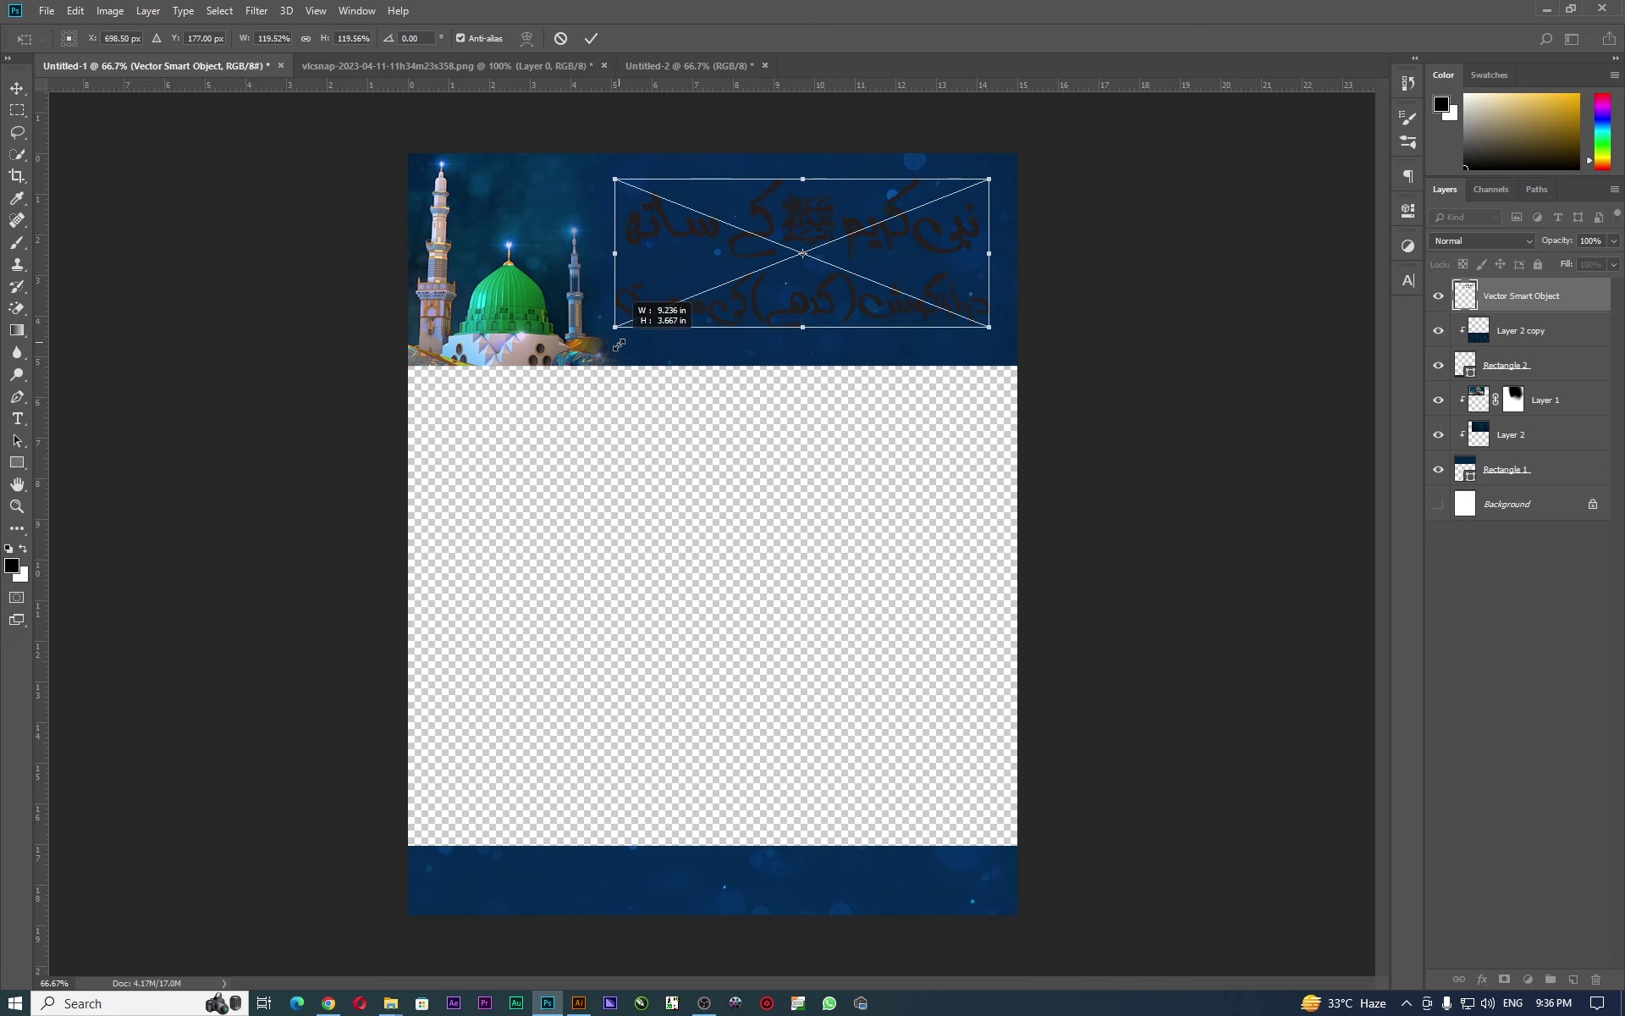
left_click_drag(621, 338, 608, 332)
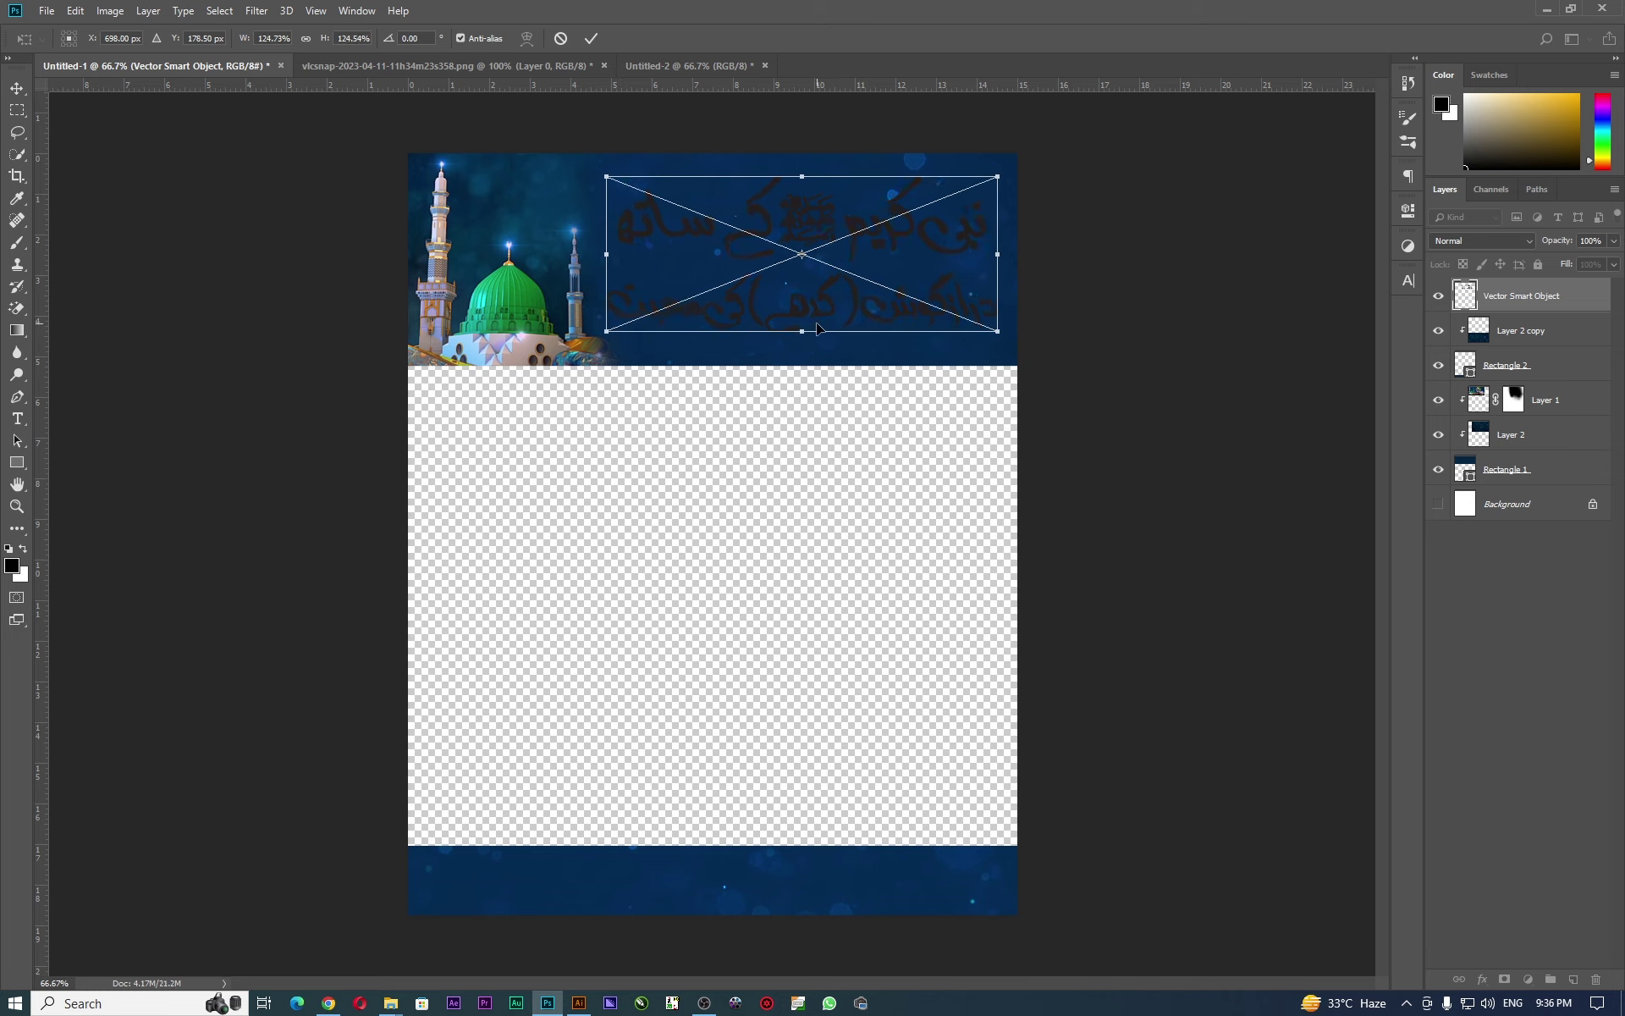
key("Up")
key("Up")
key("Up")
key("Right")
key("Right")
key("Right")
key("Right")
key("Right")
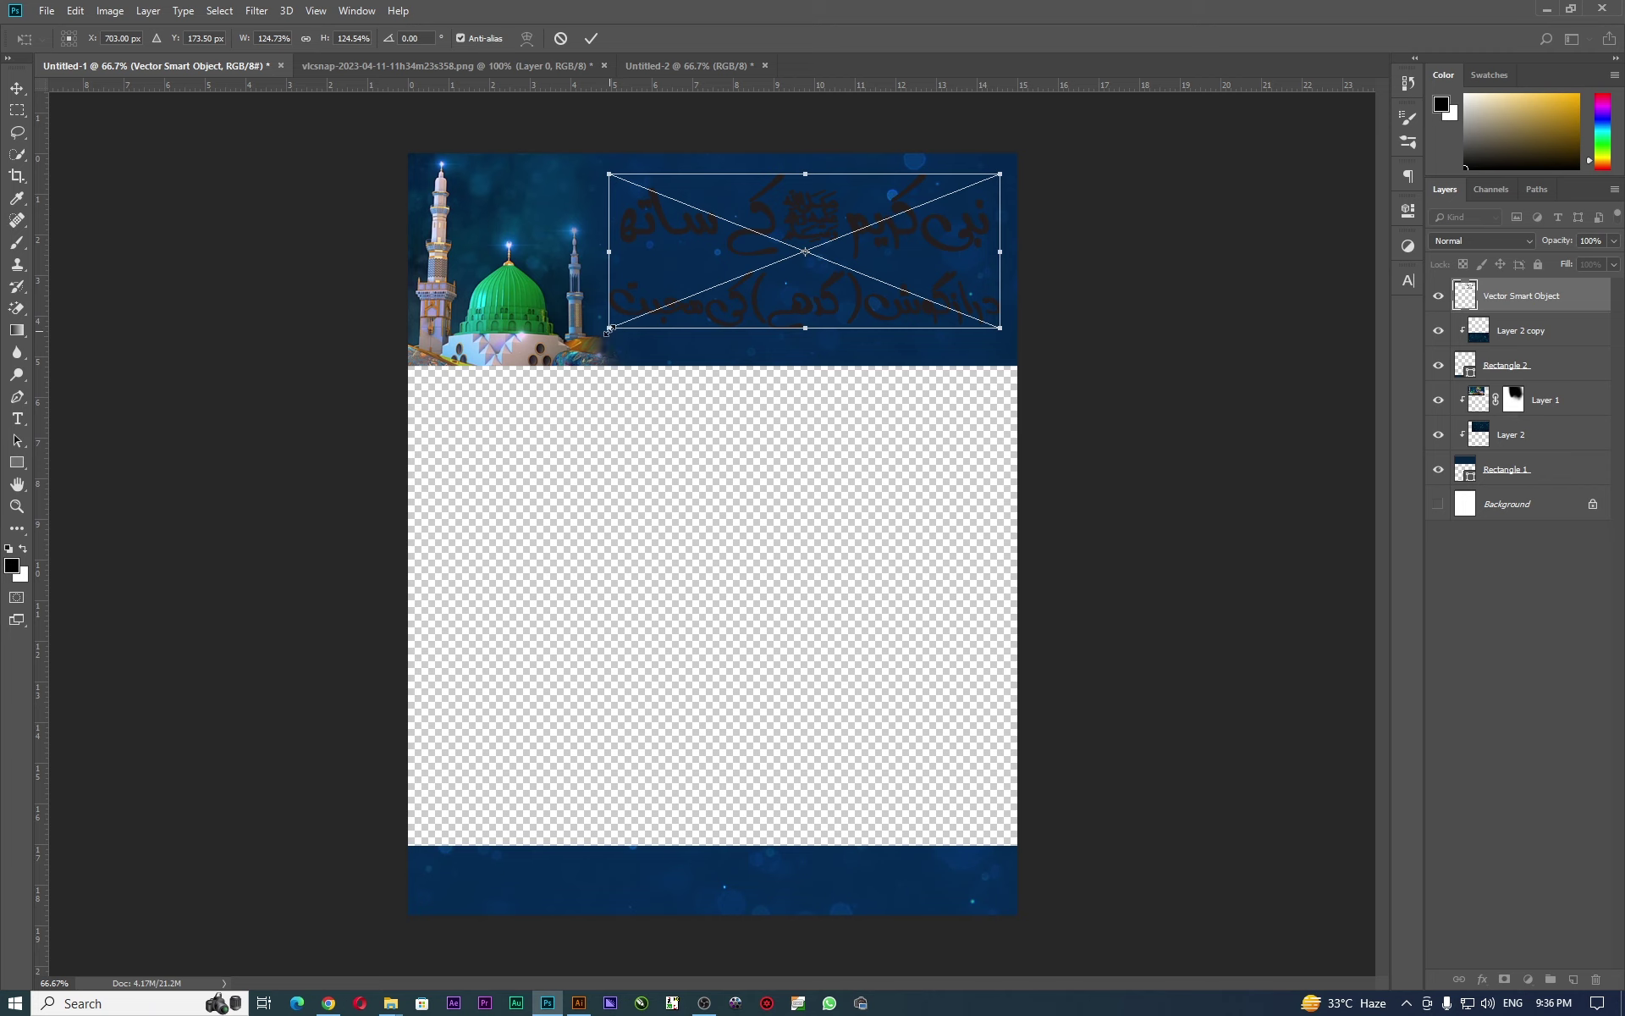
left_click_drag(609, 330, 604, 333)
key("Return")
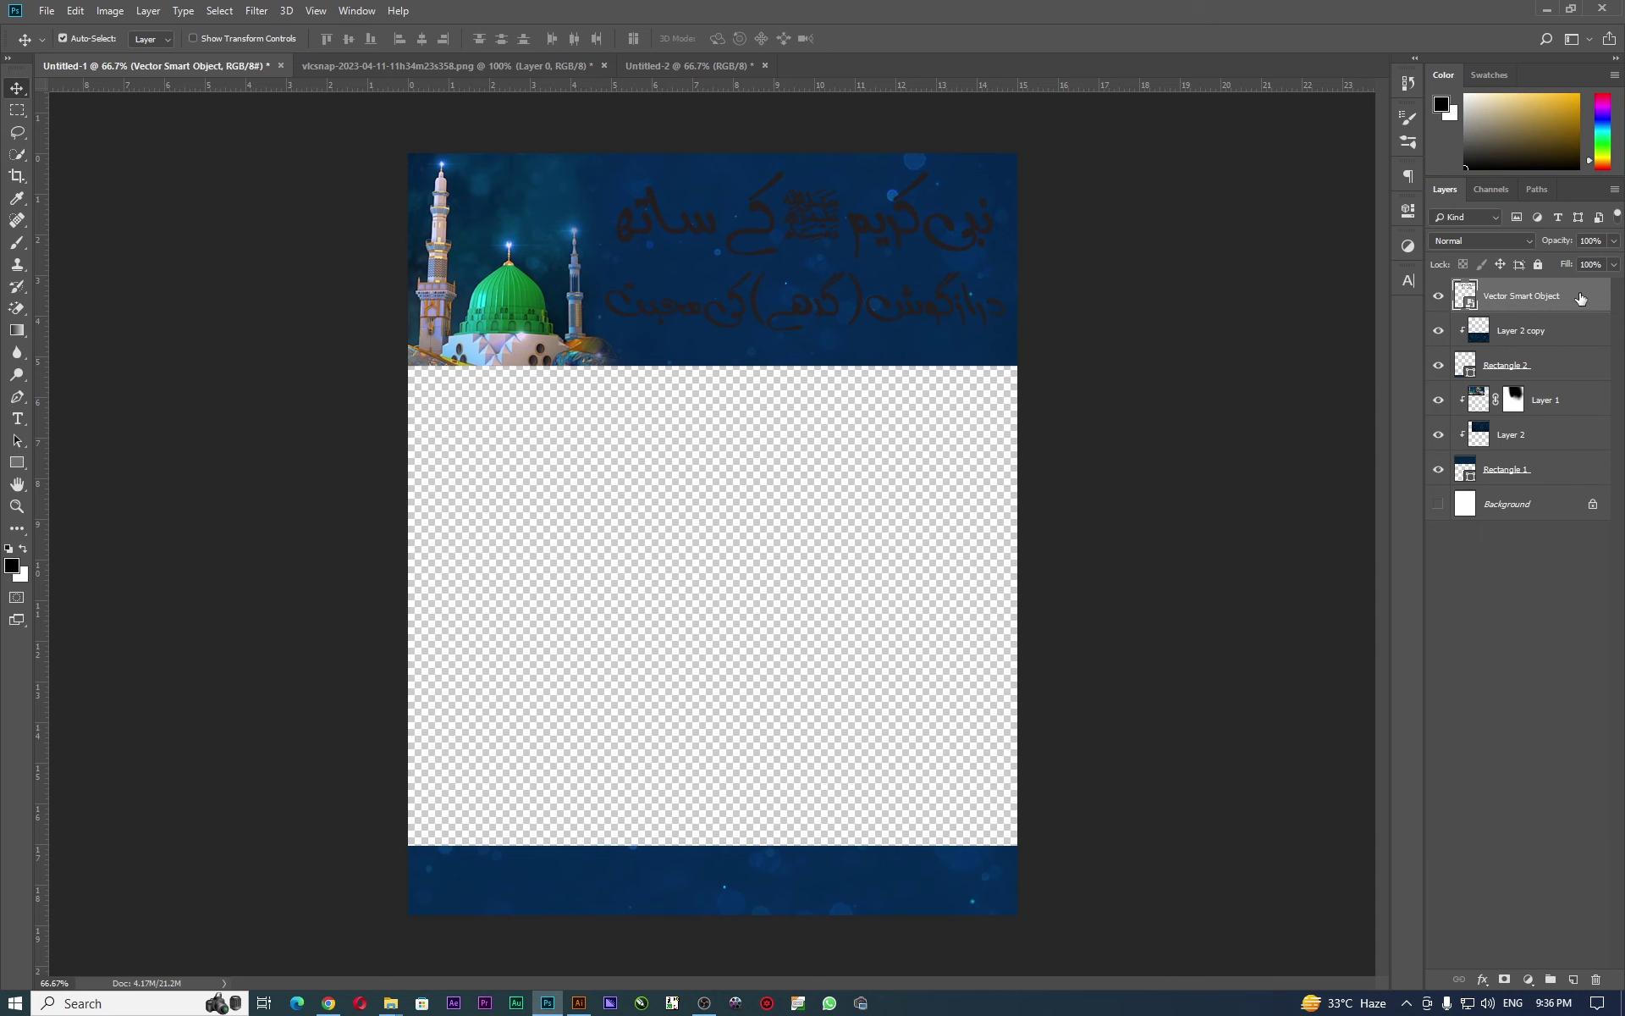
Add a white Color Overlay to the calligraphy's Vector Smart Object layer.
double_click(1581, 298)
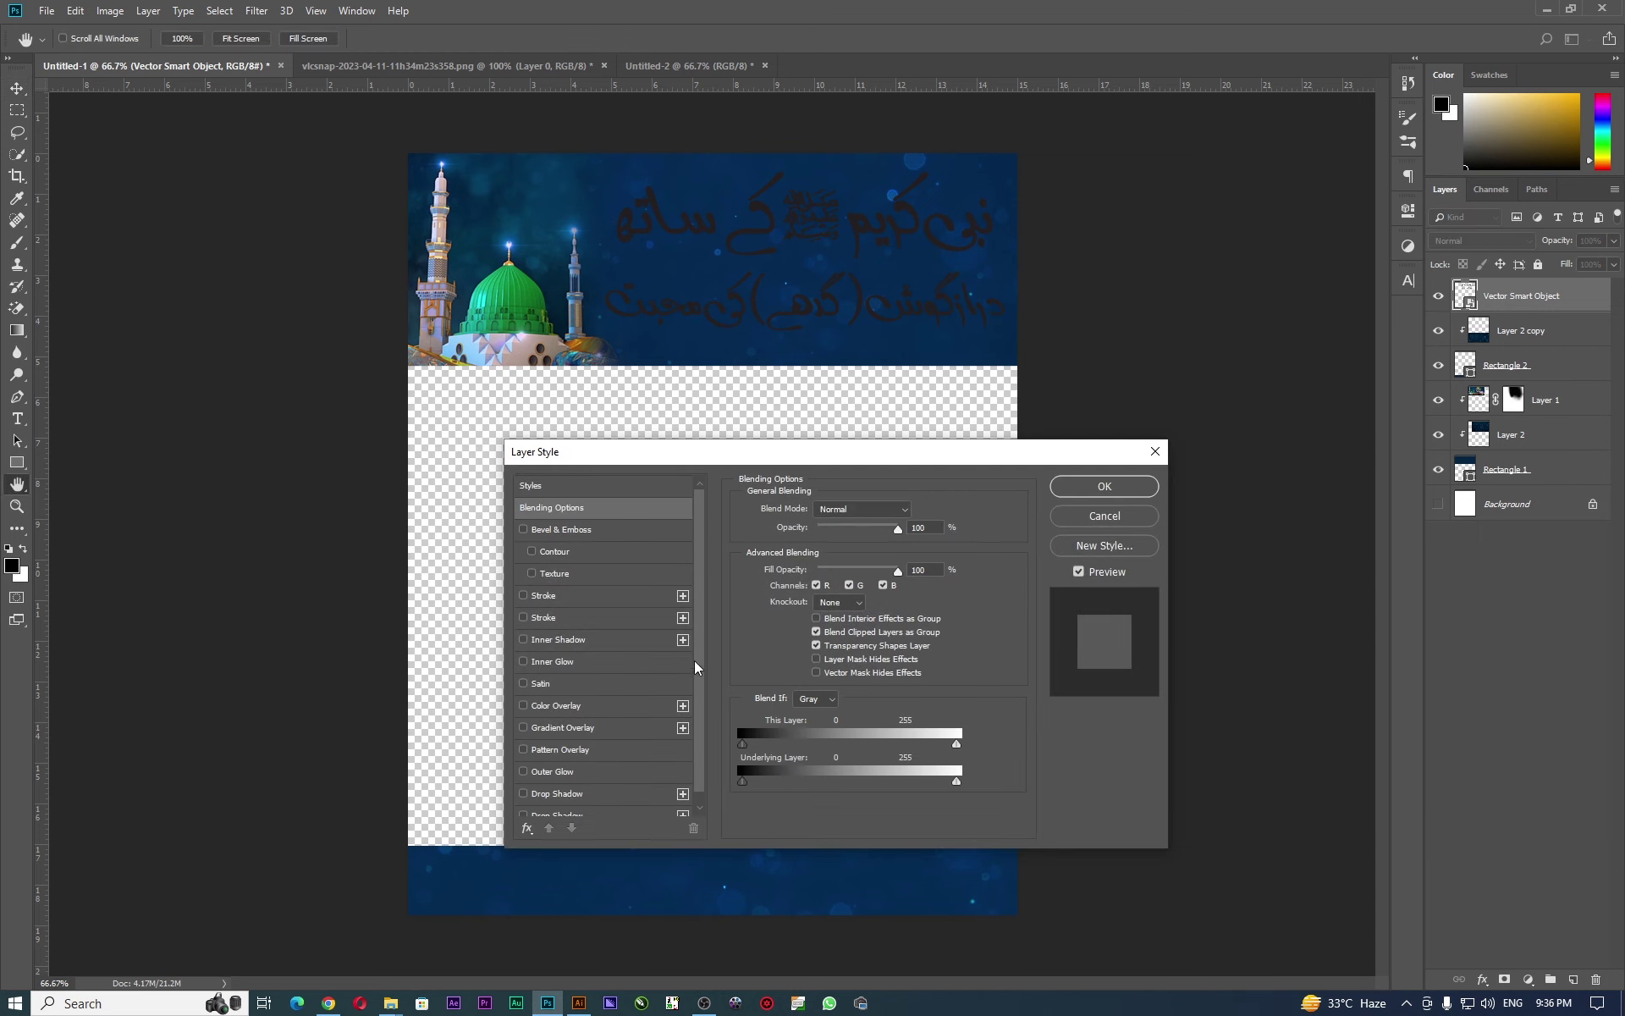
scroll(696, 668, "down", 1)
left_click(593, 692)
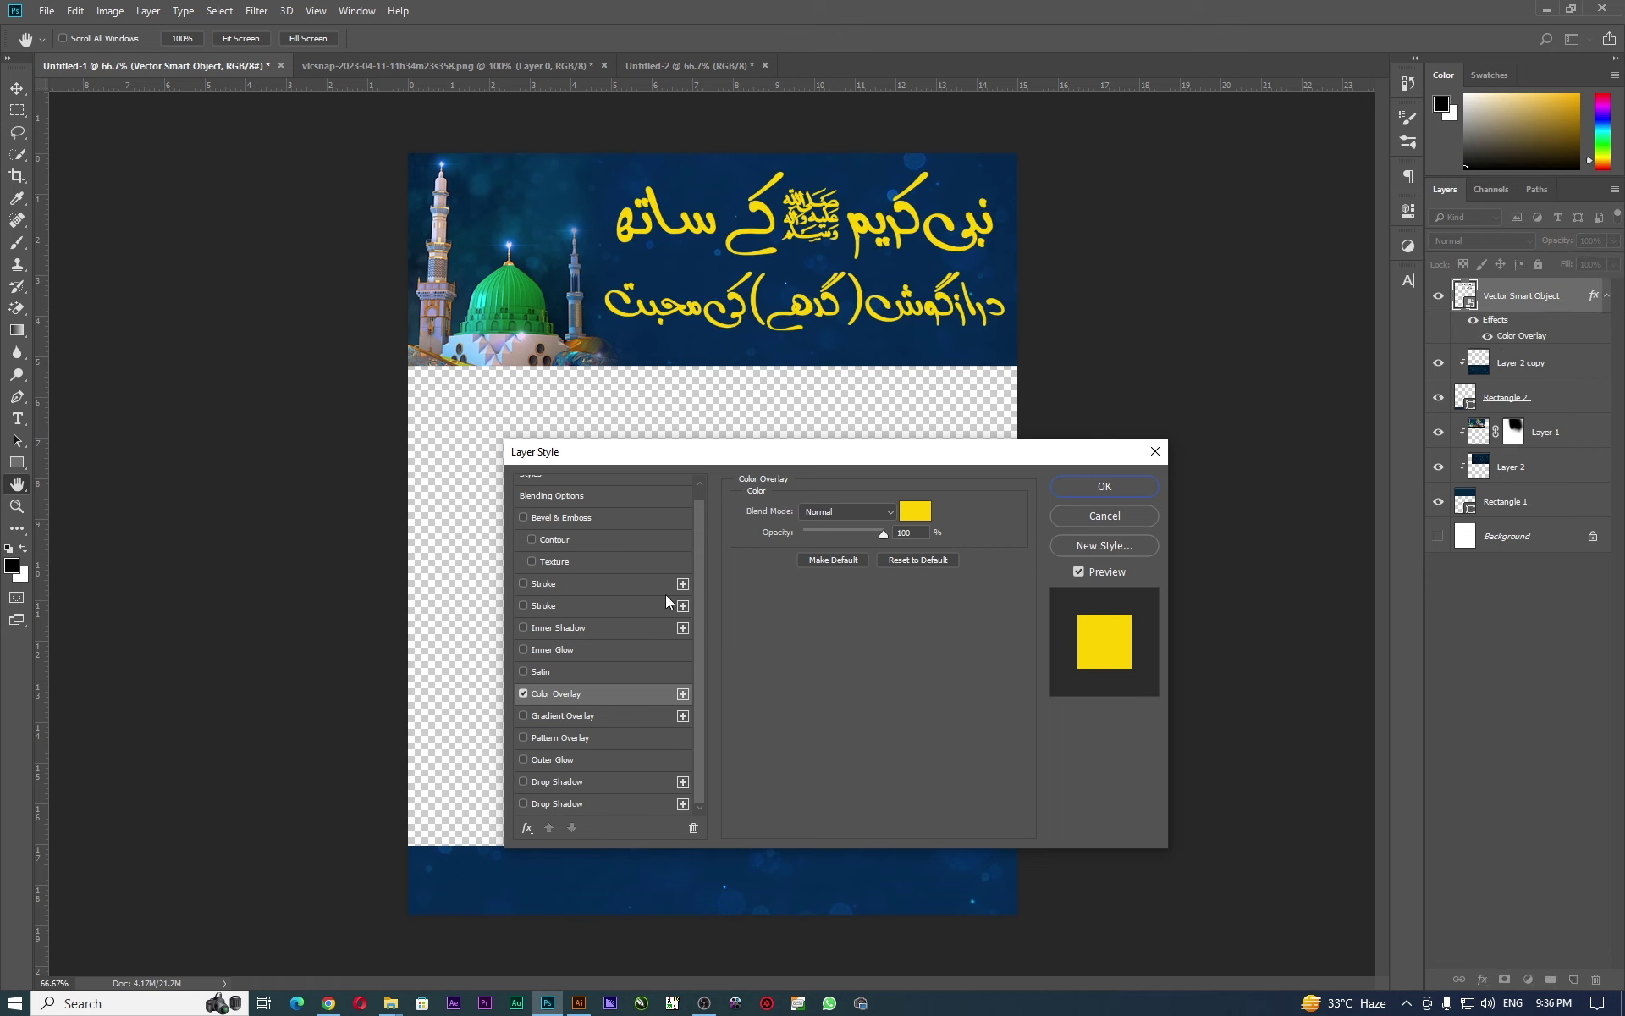
left_click_drag(889, 463, 805, 462)
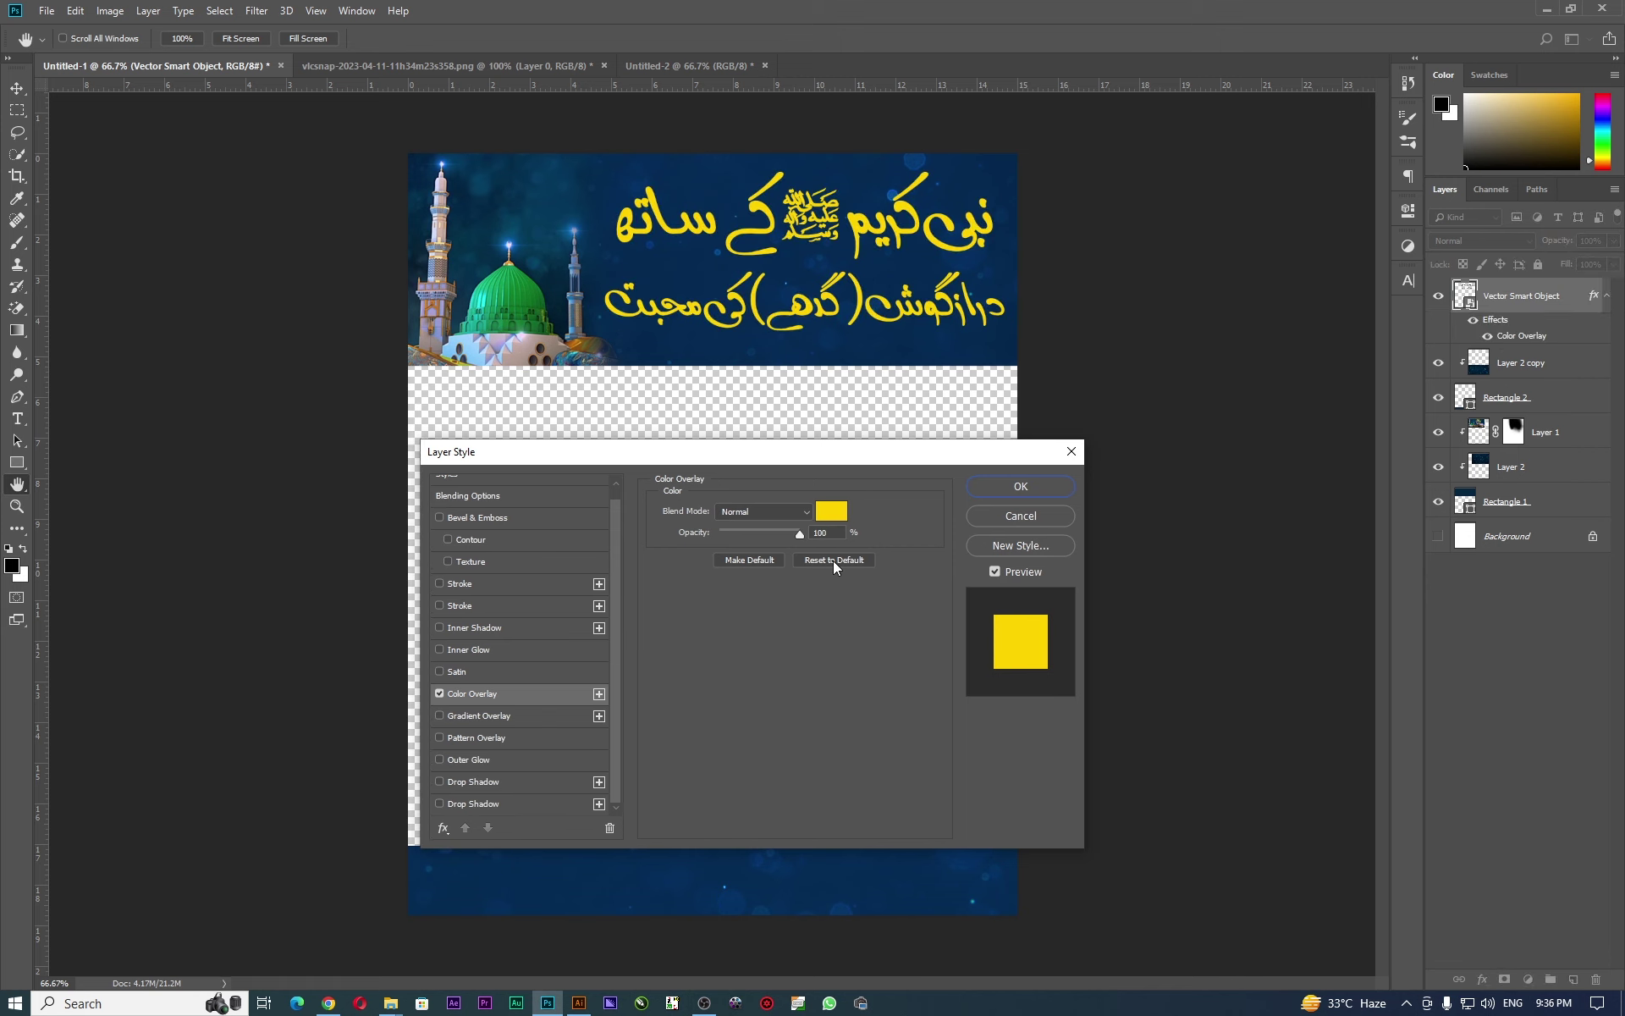
left_click(833, 560)
left_click(831, 512)
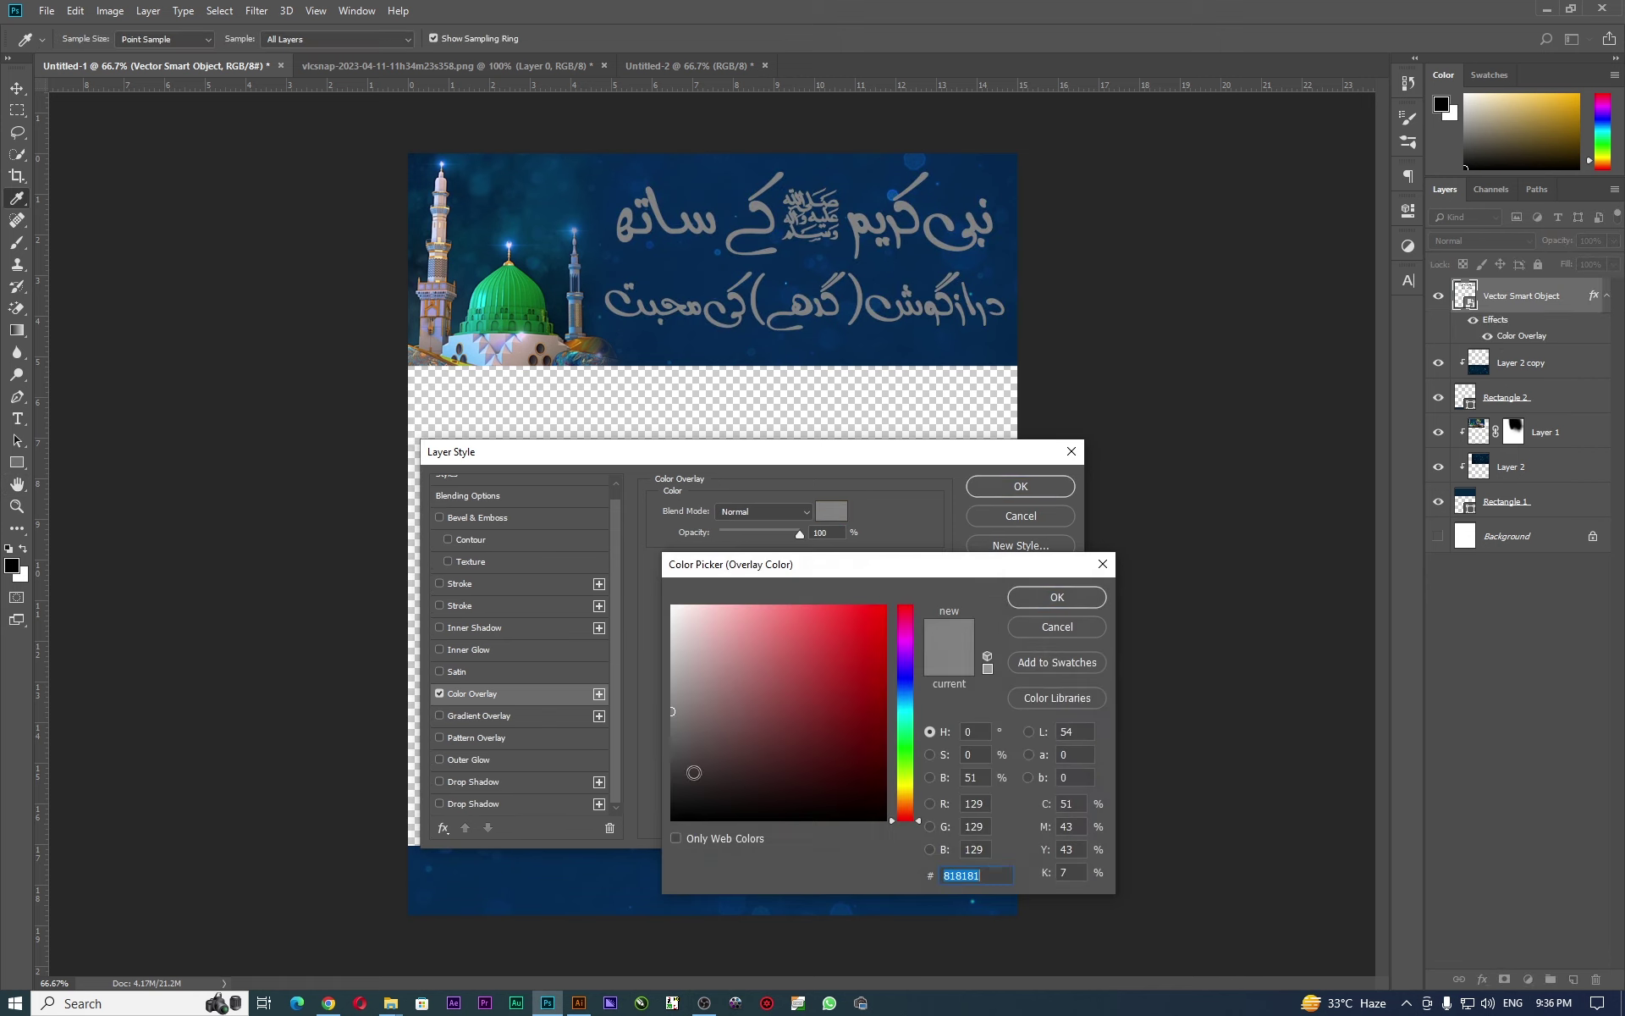
left_click_drag(673, 711, 672, 606)
left_click(1057, 597)
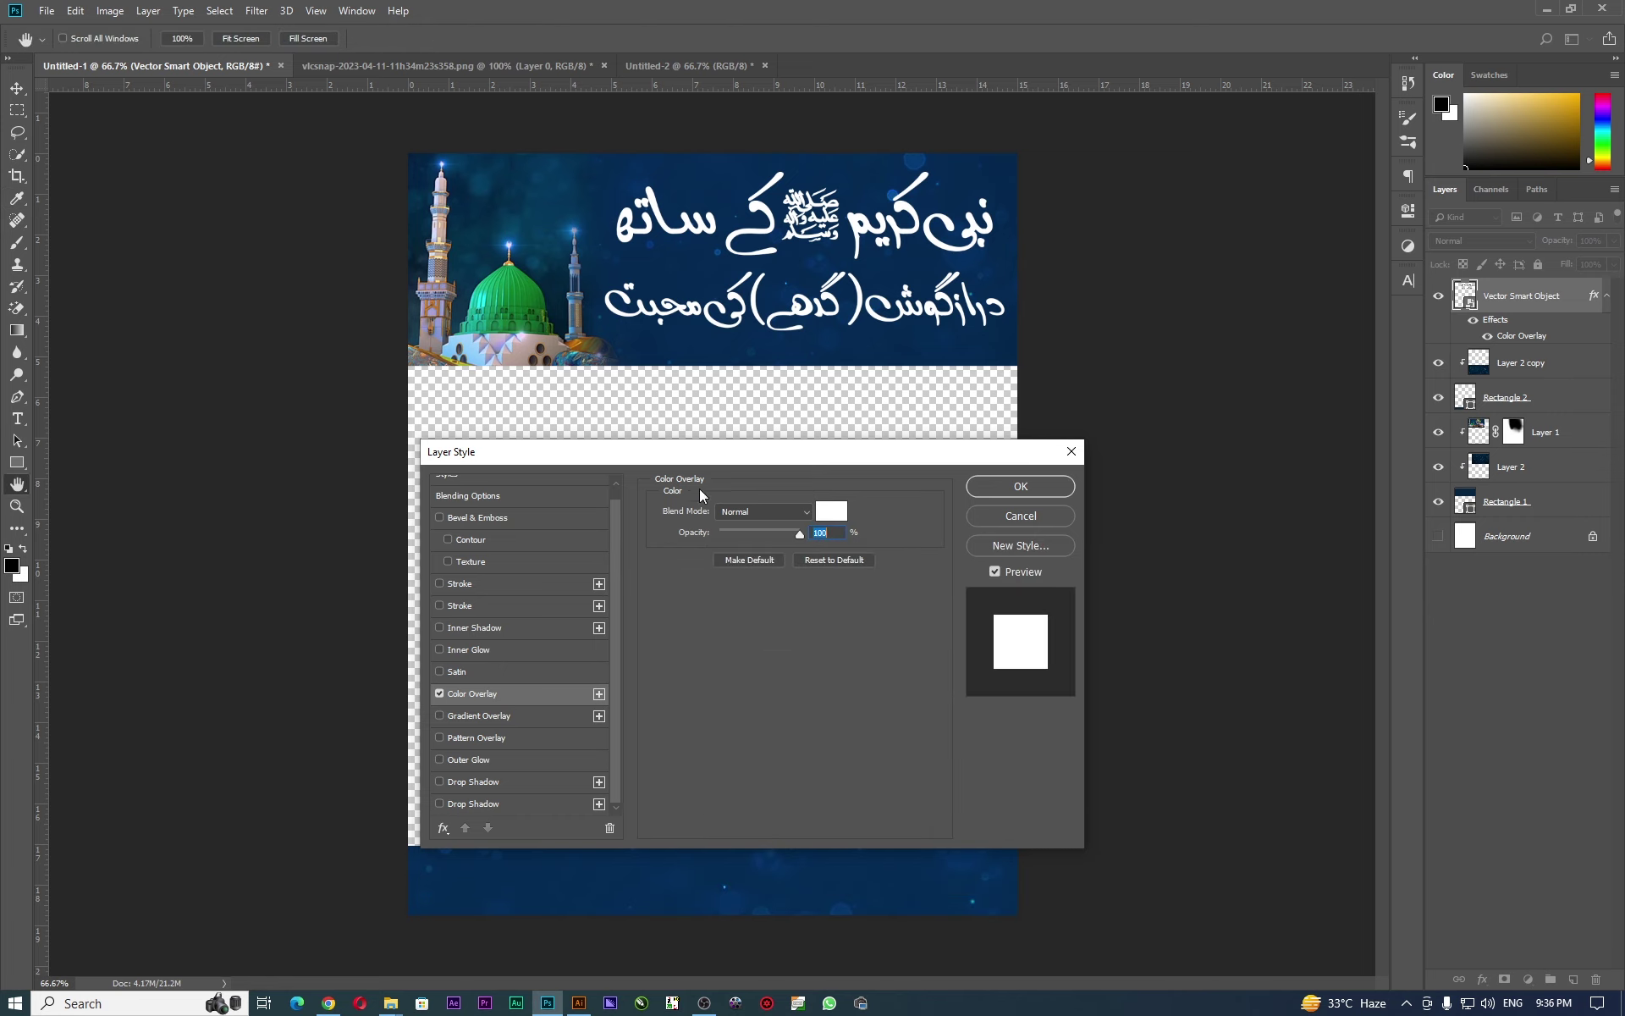
mouse_move(733, 457)
left_mouse_down()
mouse_move(921, 454)
mouse_move(849, 440)
left_mouse_up()
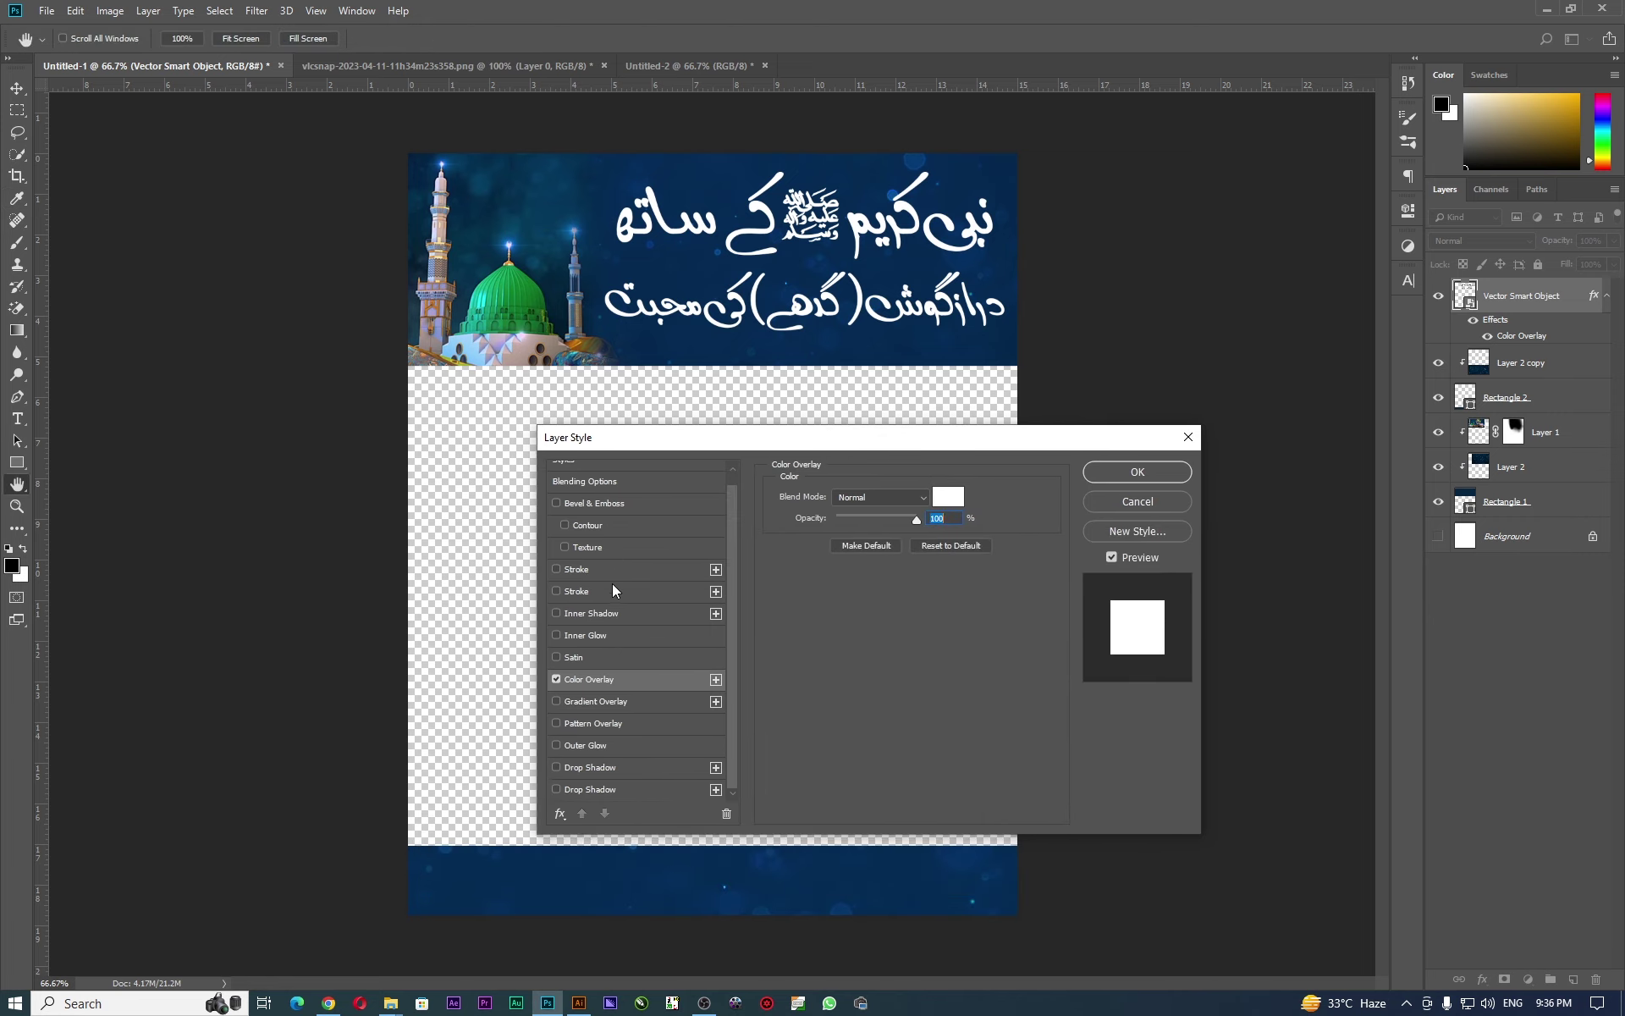
scroll(584, 516, "up", 1)
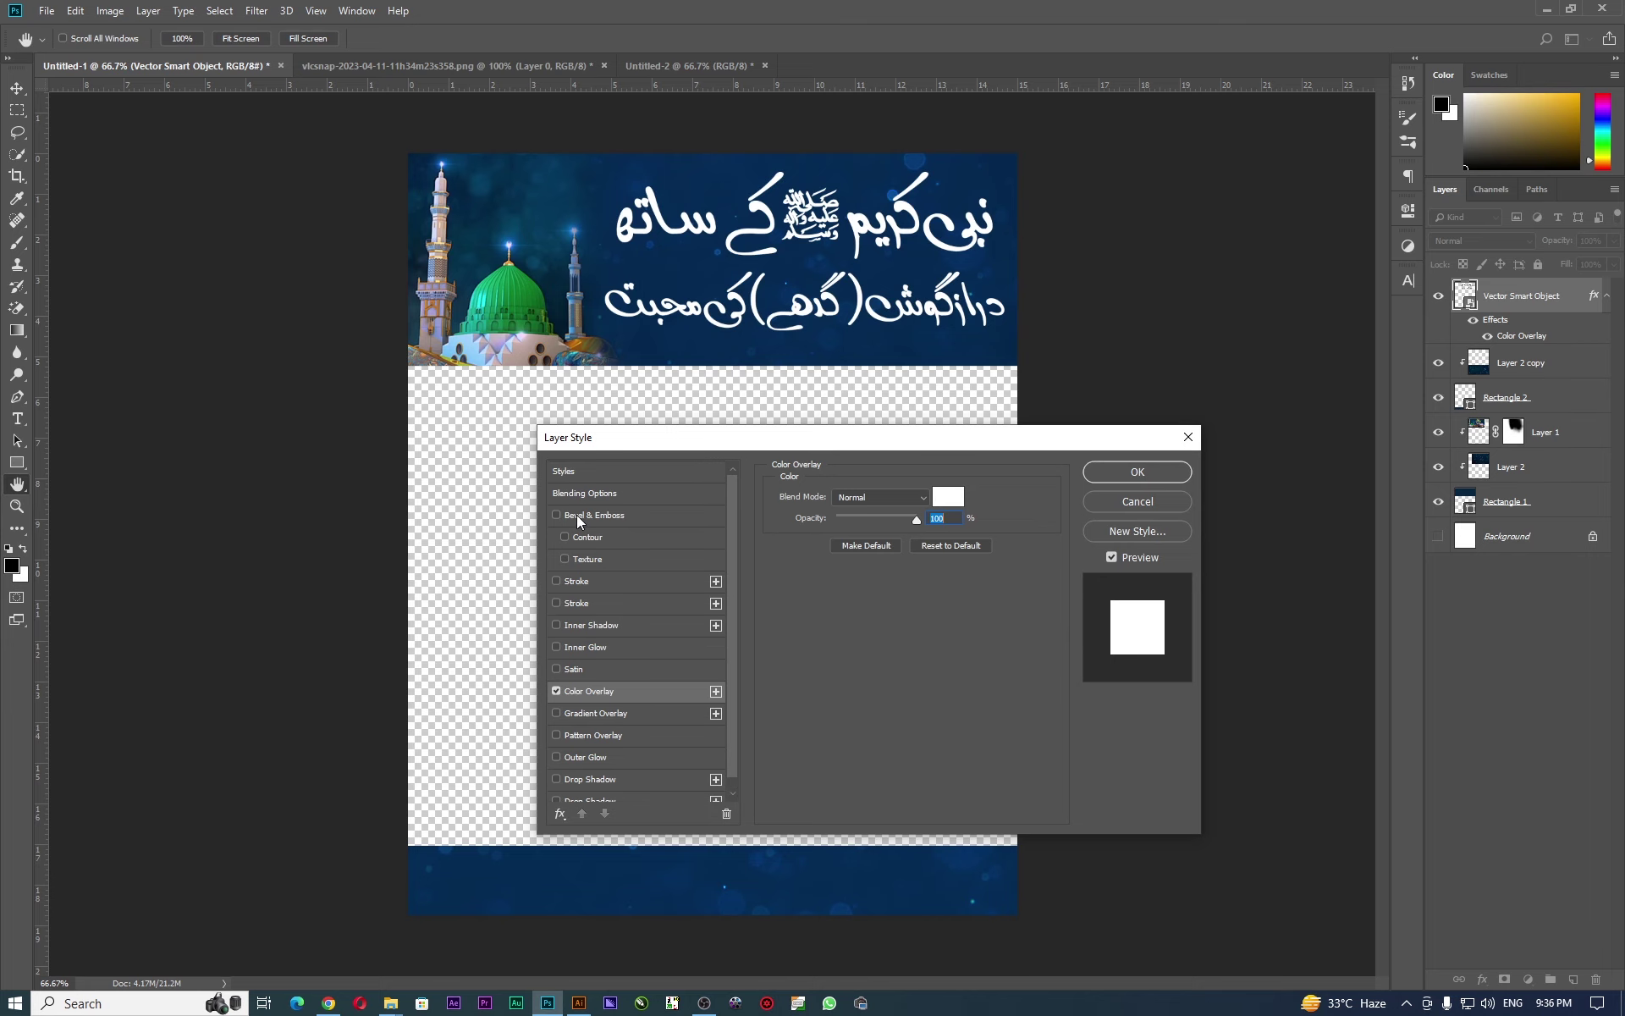
Add a Chisel Hard Bevel & Emboss to the calligraphy with size 68 px and soften 3.
left_click(576, 515)
left_click(952, 808)
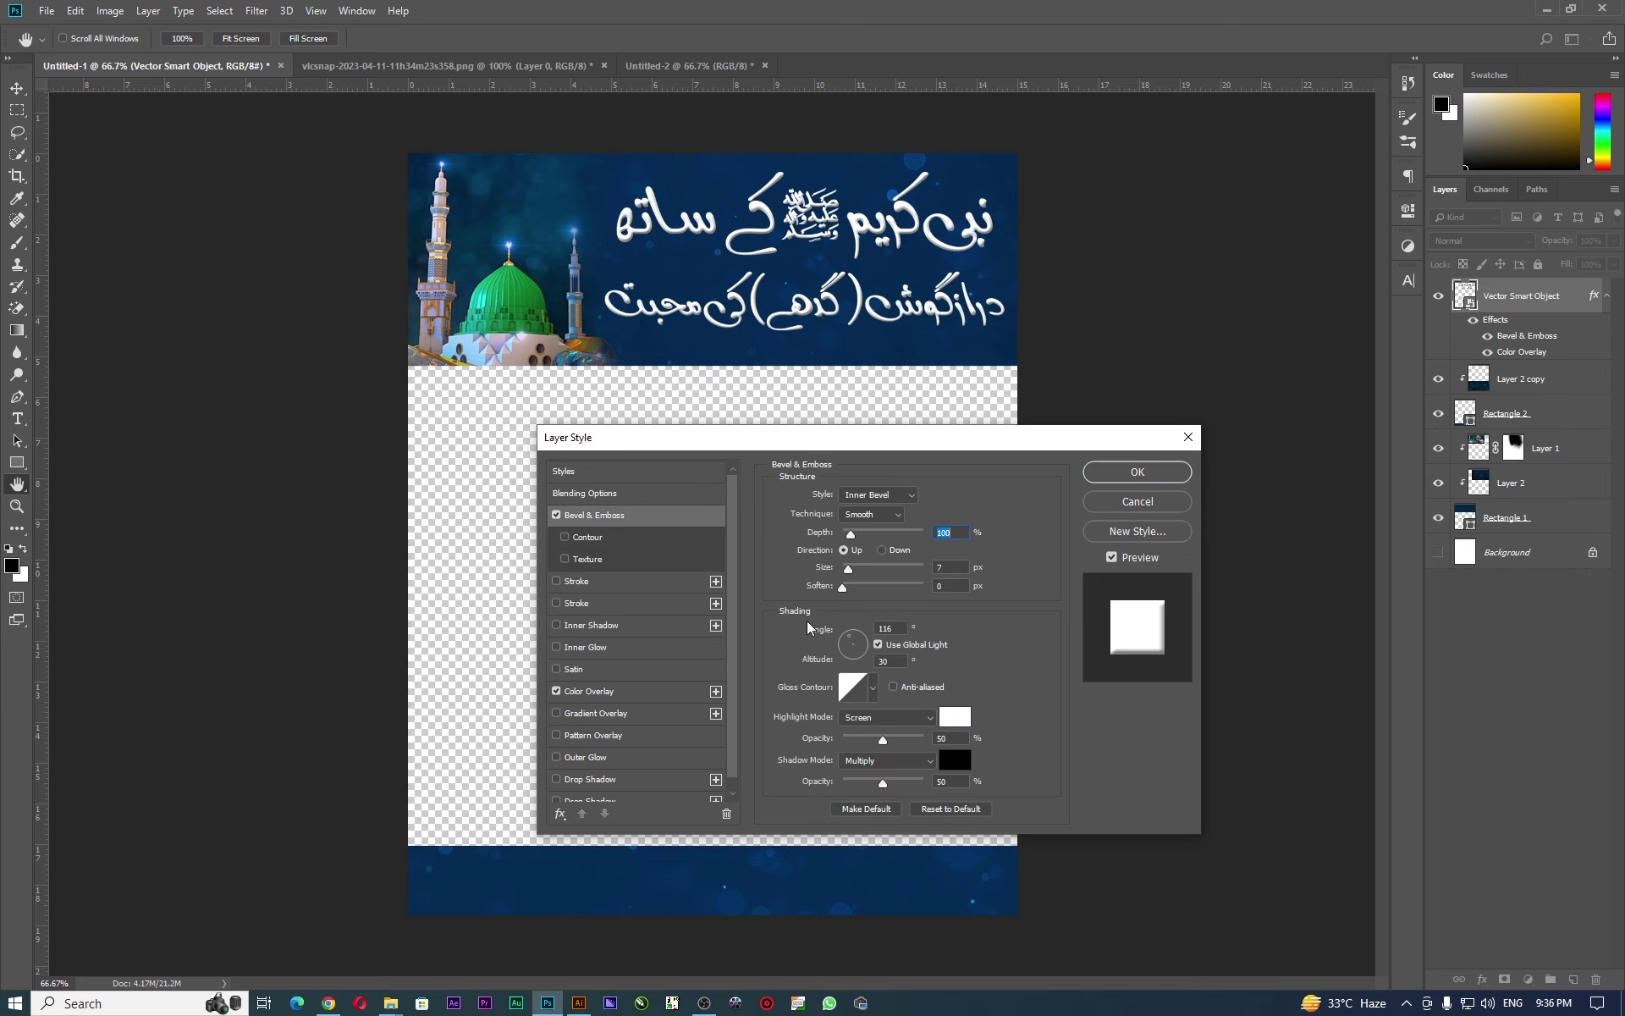
left_click_drag(868, 435, 674, 461)
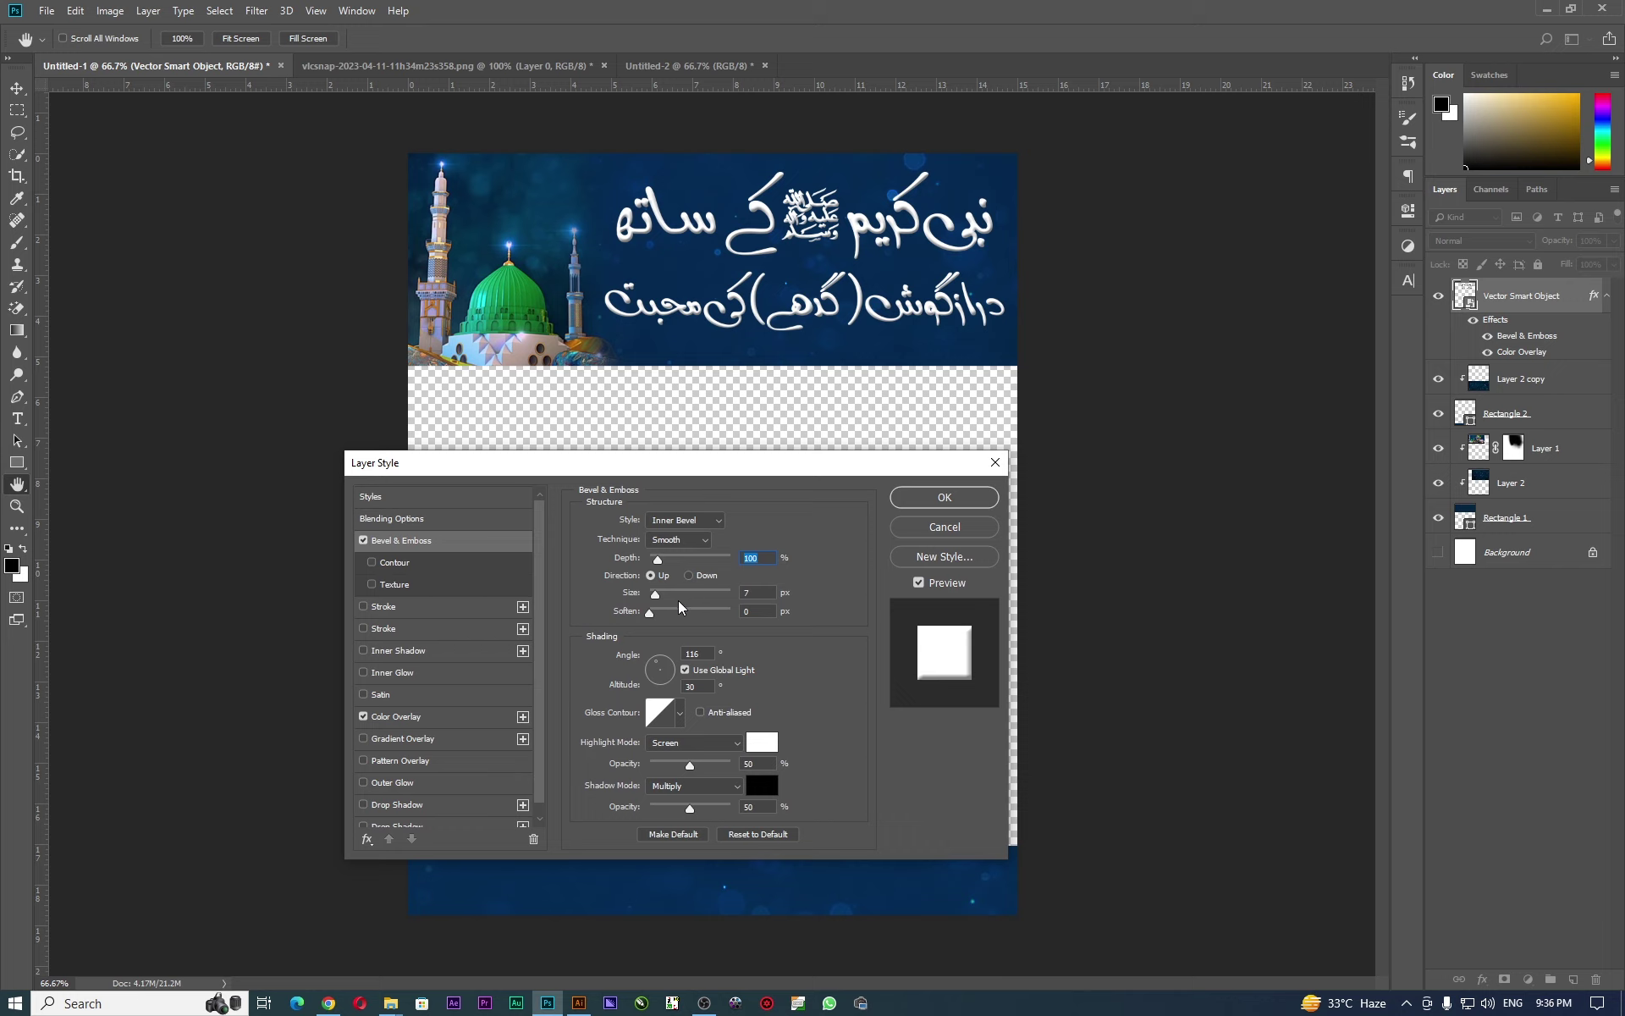
left_click(676, 541)
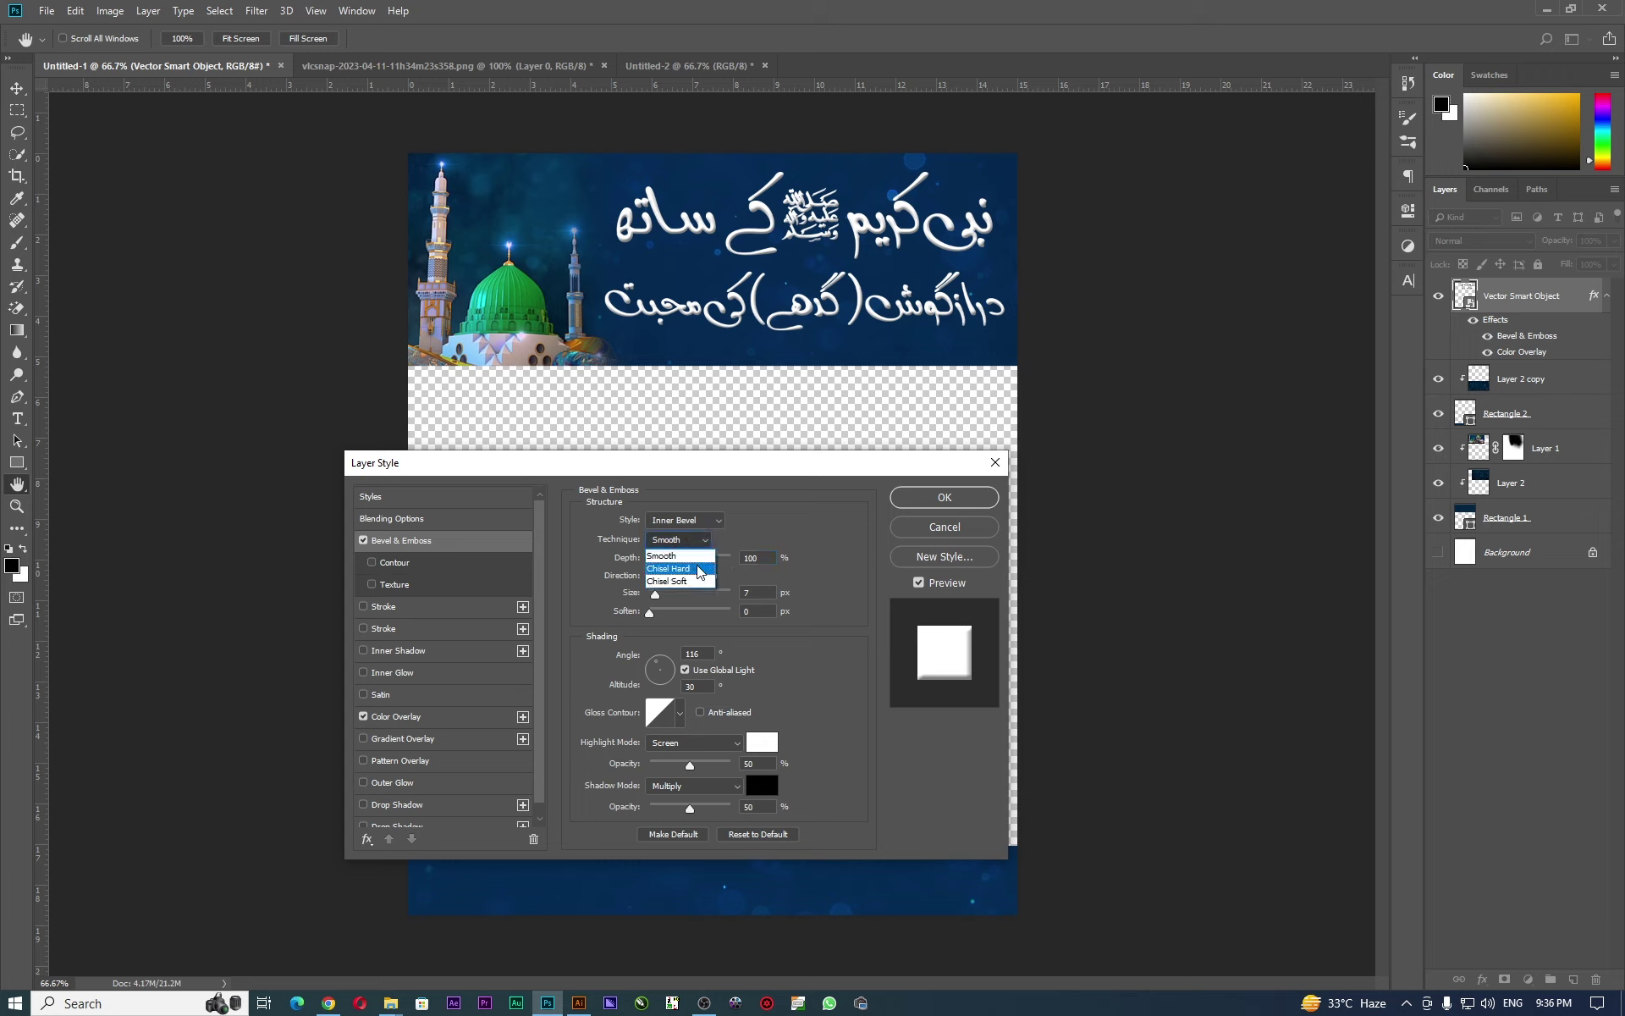
left_click(699, 568)
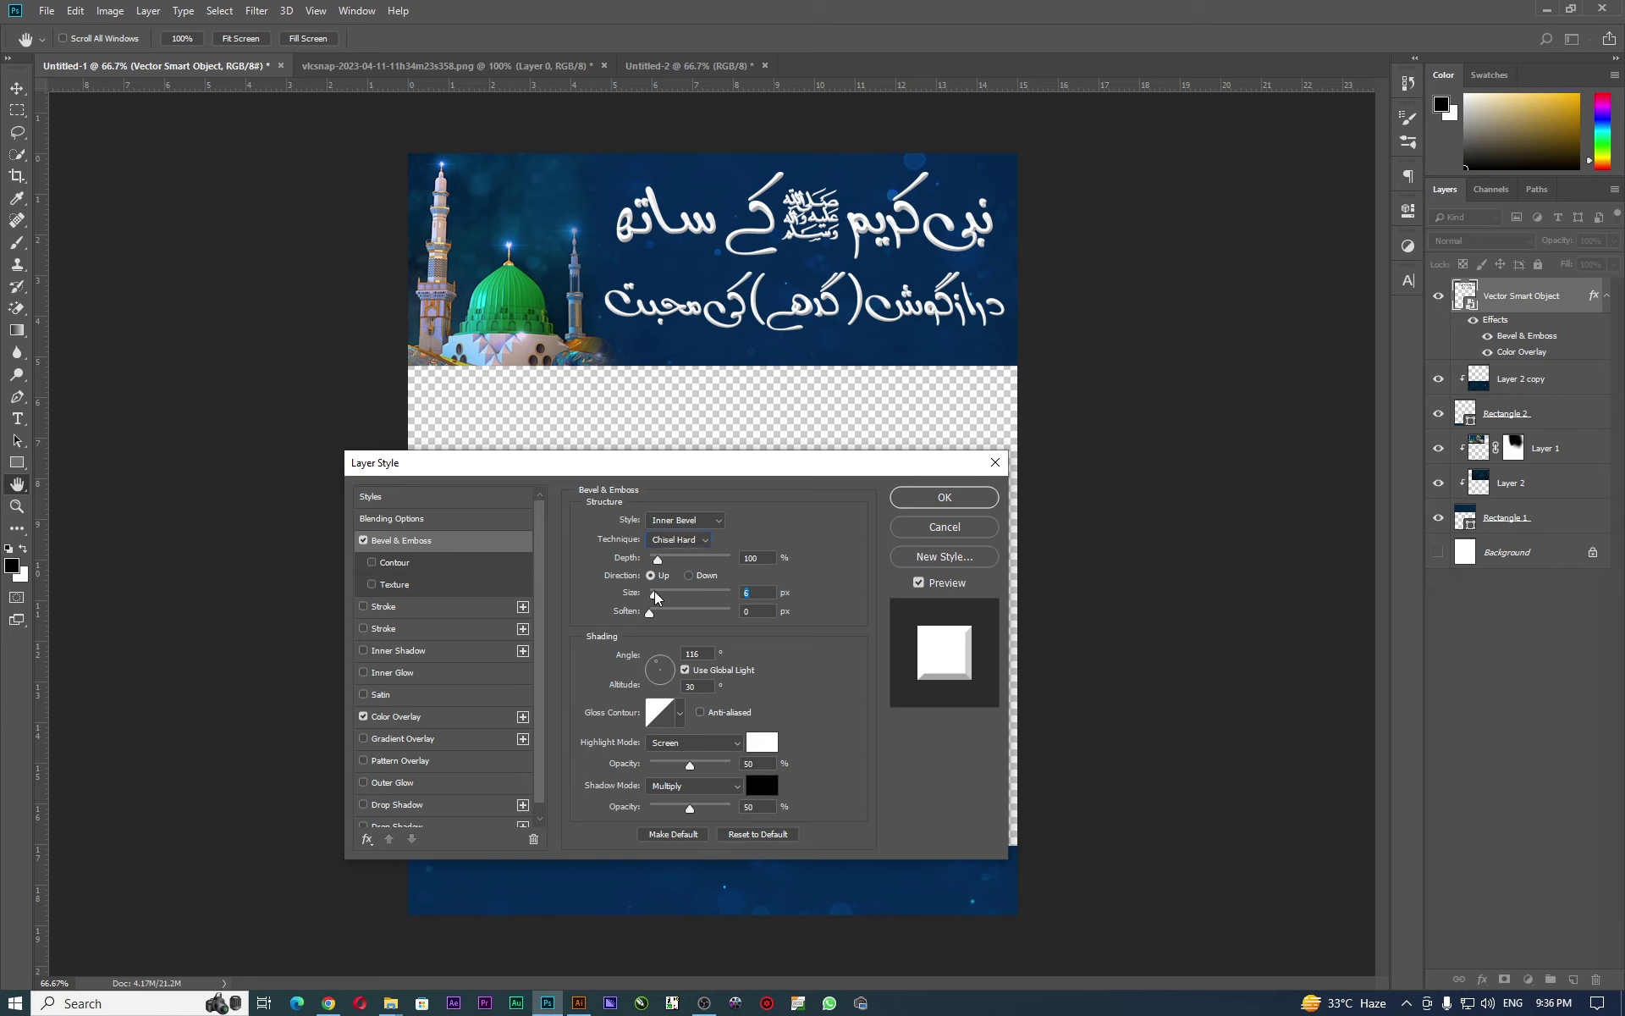
left_click_drag(653, 590, 667, 602)
left_click_drag(650, 612, 661, 612)
mouse_move(711, 465)
left_mouse_down()
mouse_move(783, 444)
mouse_move(705, 389)
left_mouse_up()
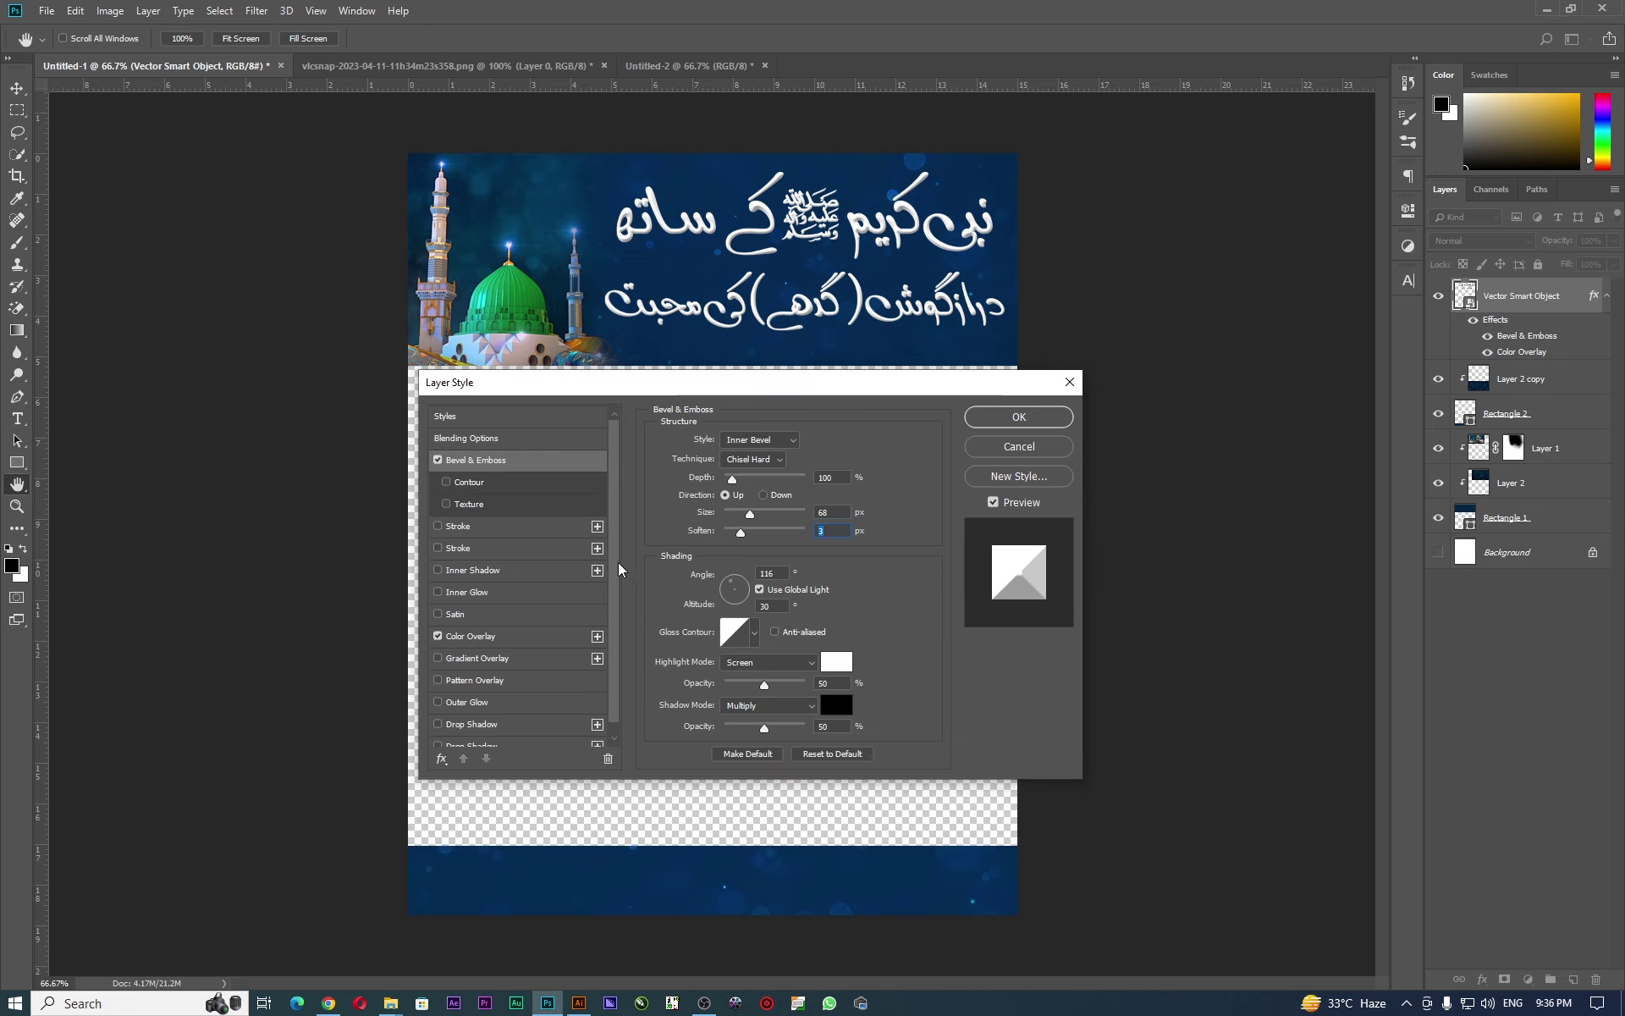
scroll(619, 563, "down", 1)
Turn on a default drop shadow for the calligraphy with its own 90° angle.
left_click(505, 716)
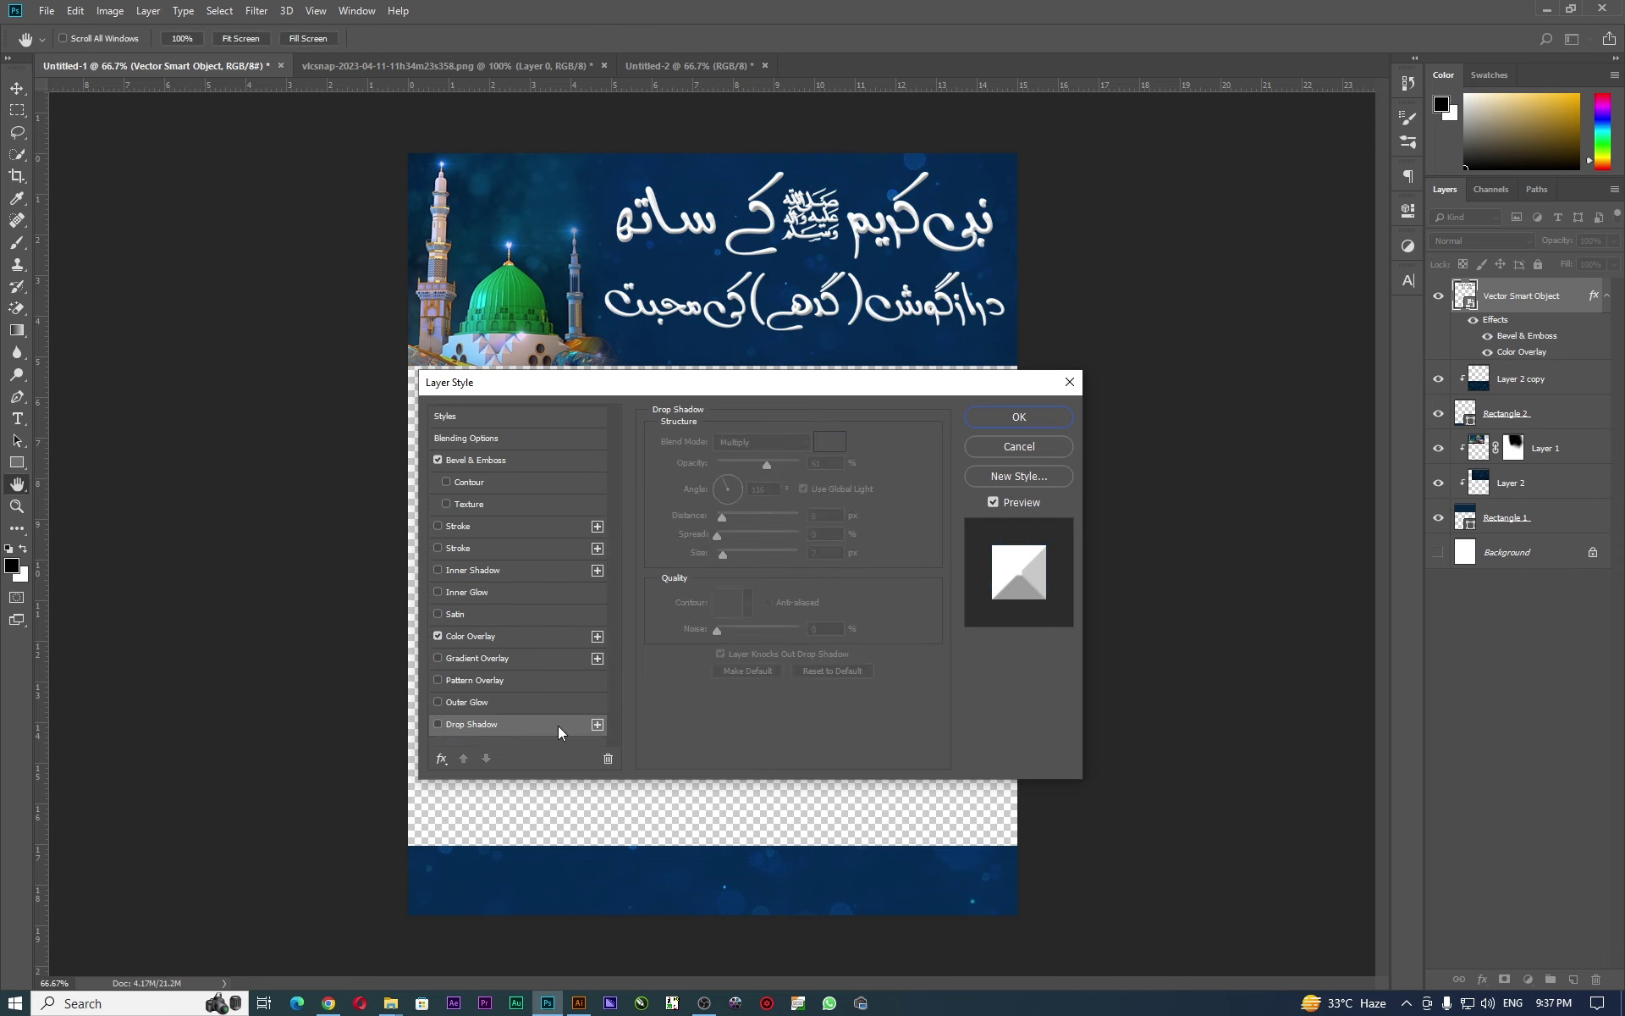
left_click_drag(701, 381, 684, 414)
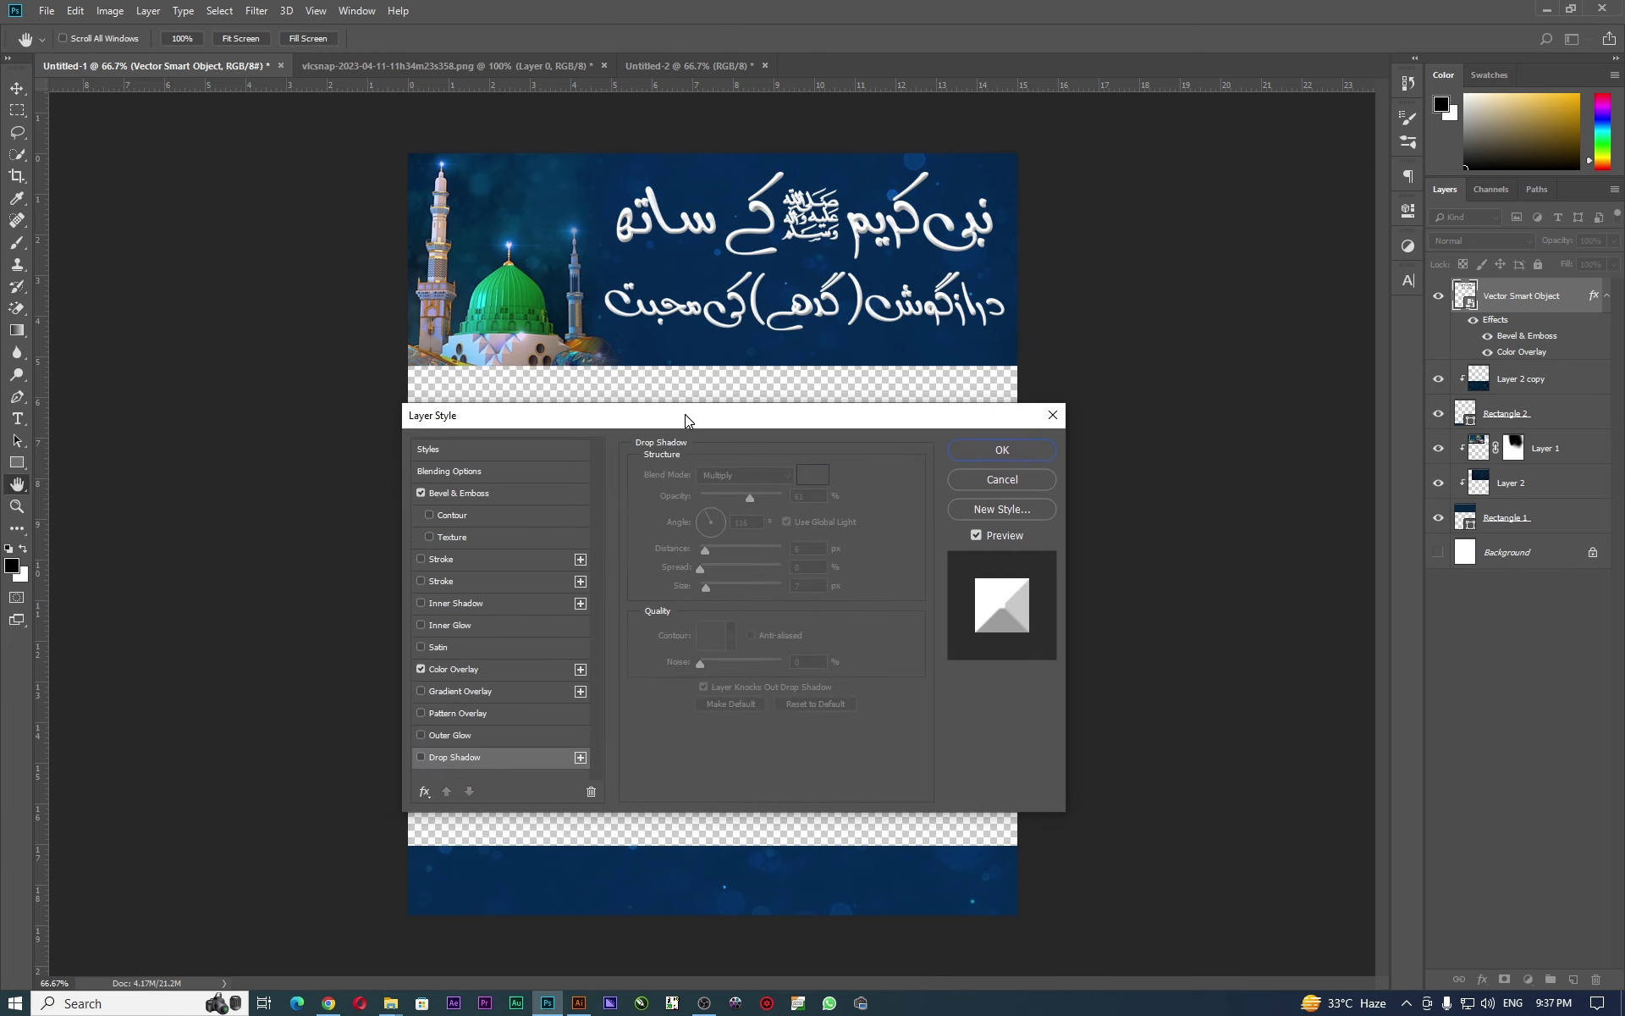
left_click(421, 756)
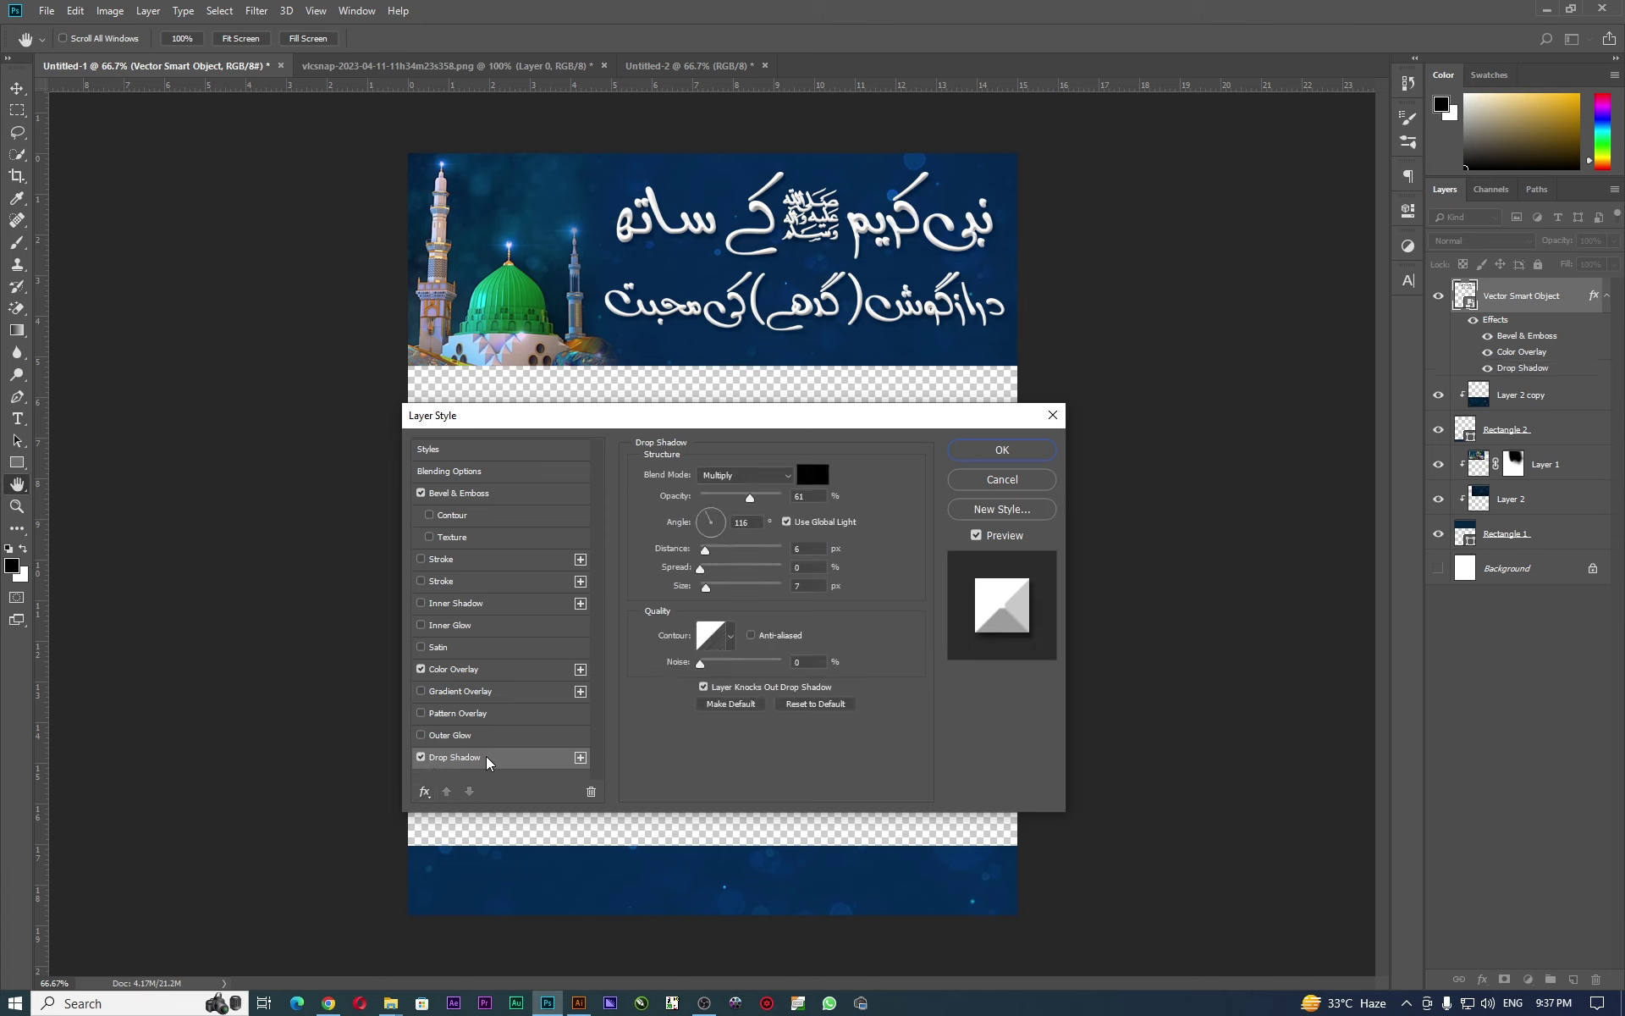
left_click(815, 704)
left_click_drag(809, 414, 820, 510)
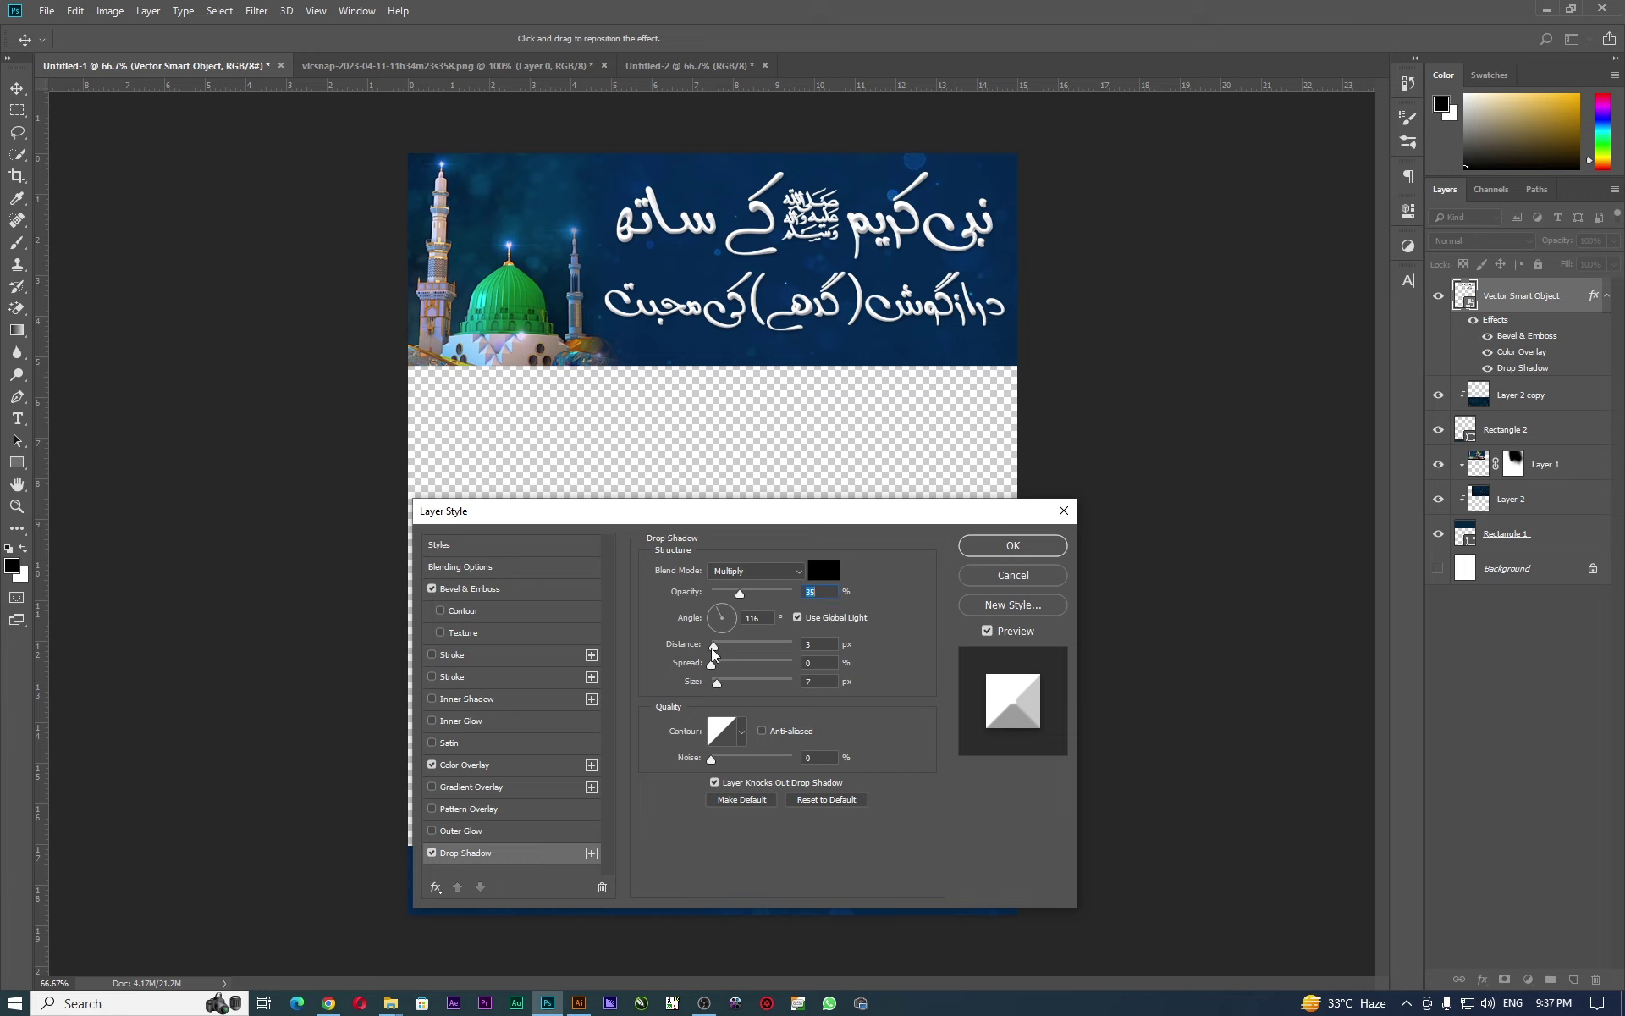
left_click(797, 618)
Tune the shadow to 88% opacity, 6 px distance and a larger blur size.
left_click_drag(714, 649, 747, 595)
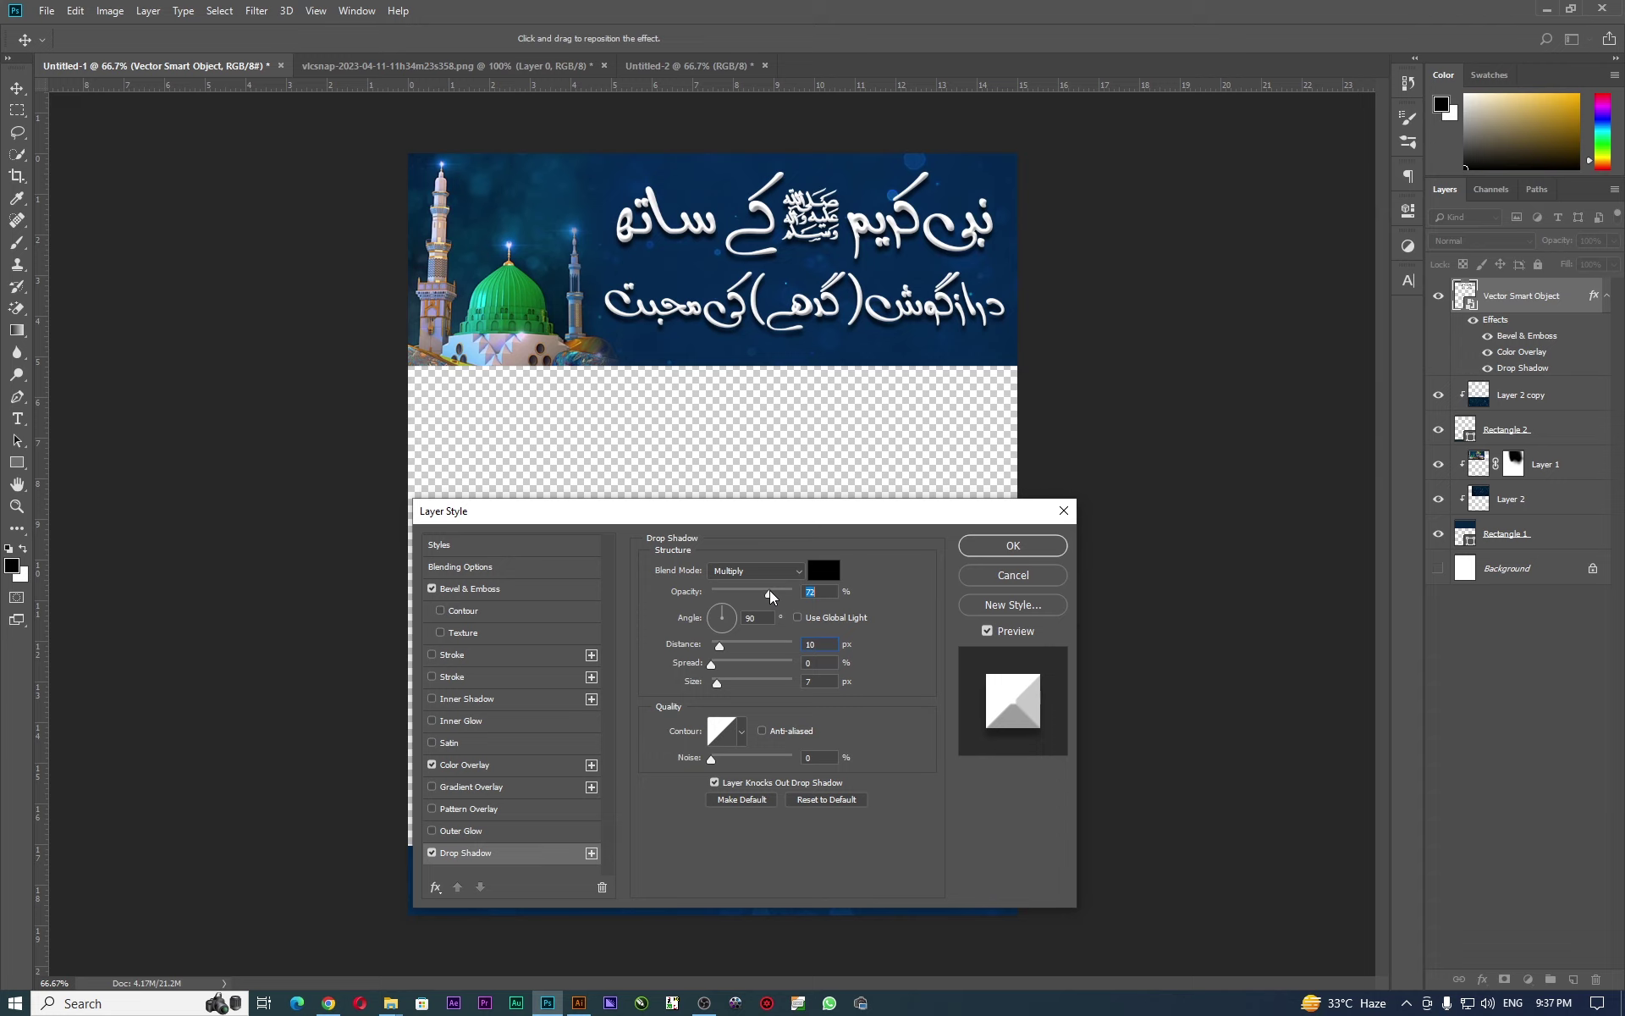
left_click_drag(771, 590, 773, 591)
left_click(720, 645)
left_click_drag(719, 647, 714, 647)
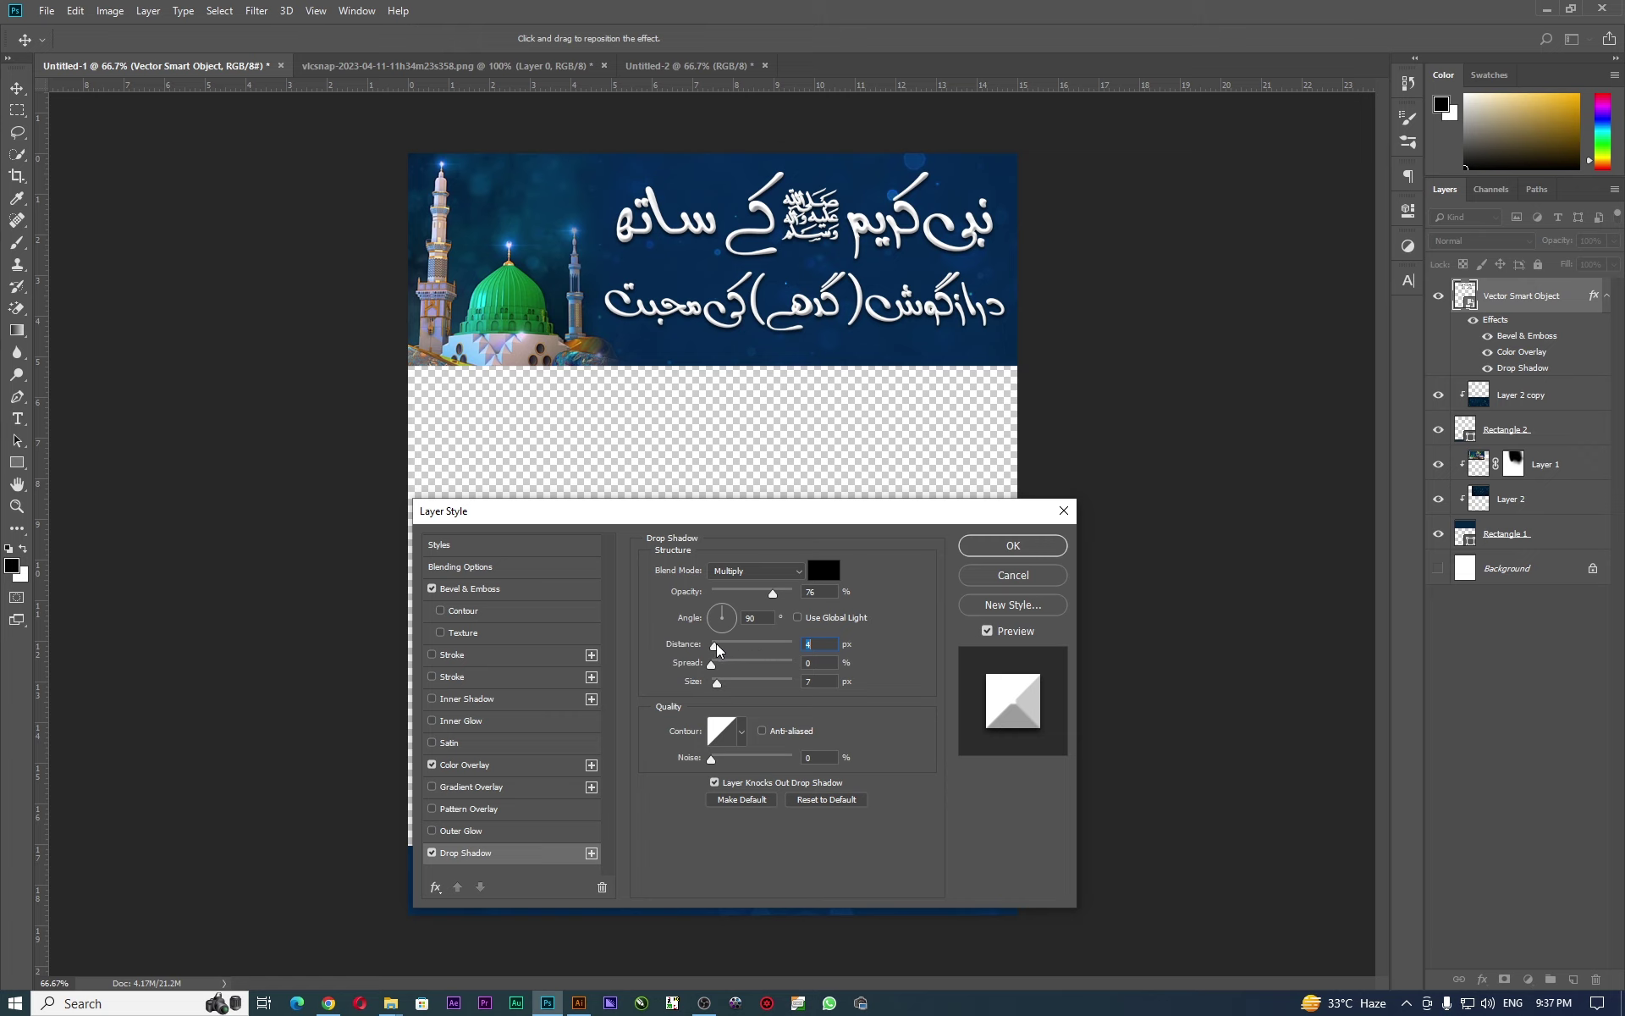
mouse_move(715, 646)
left_mouse_down()
mouse_move(749, 649)
mouse_move(717, 653)
left_mouse_up()
left_click_drag(784, 596, 786, 594)
left_click_drag(716, 684, 719, 686)
left_click_drag(758, 511, 906, 469)
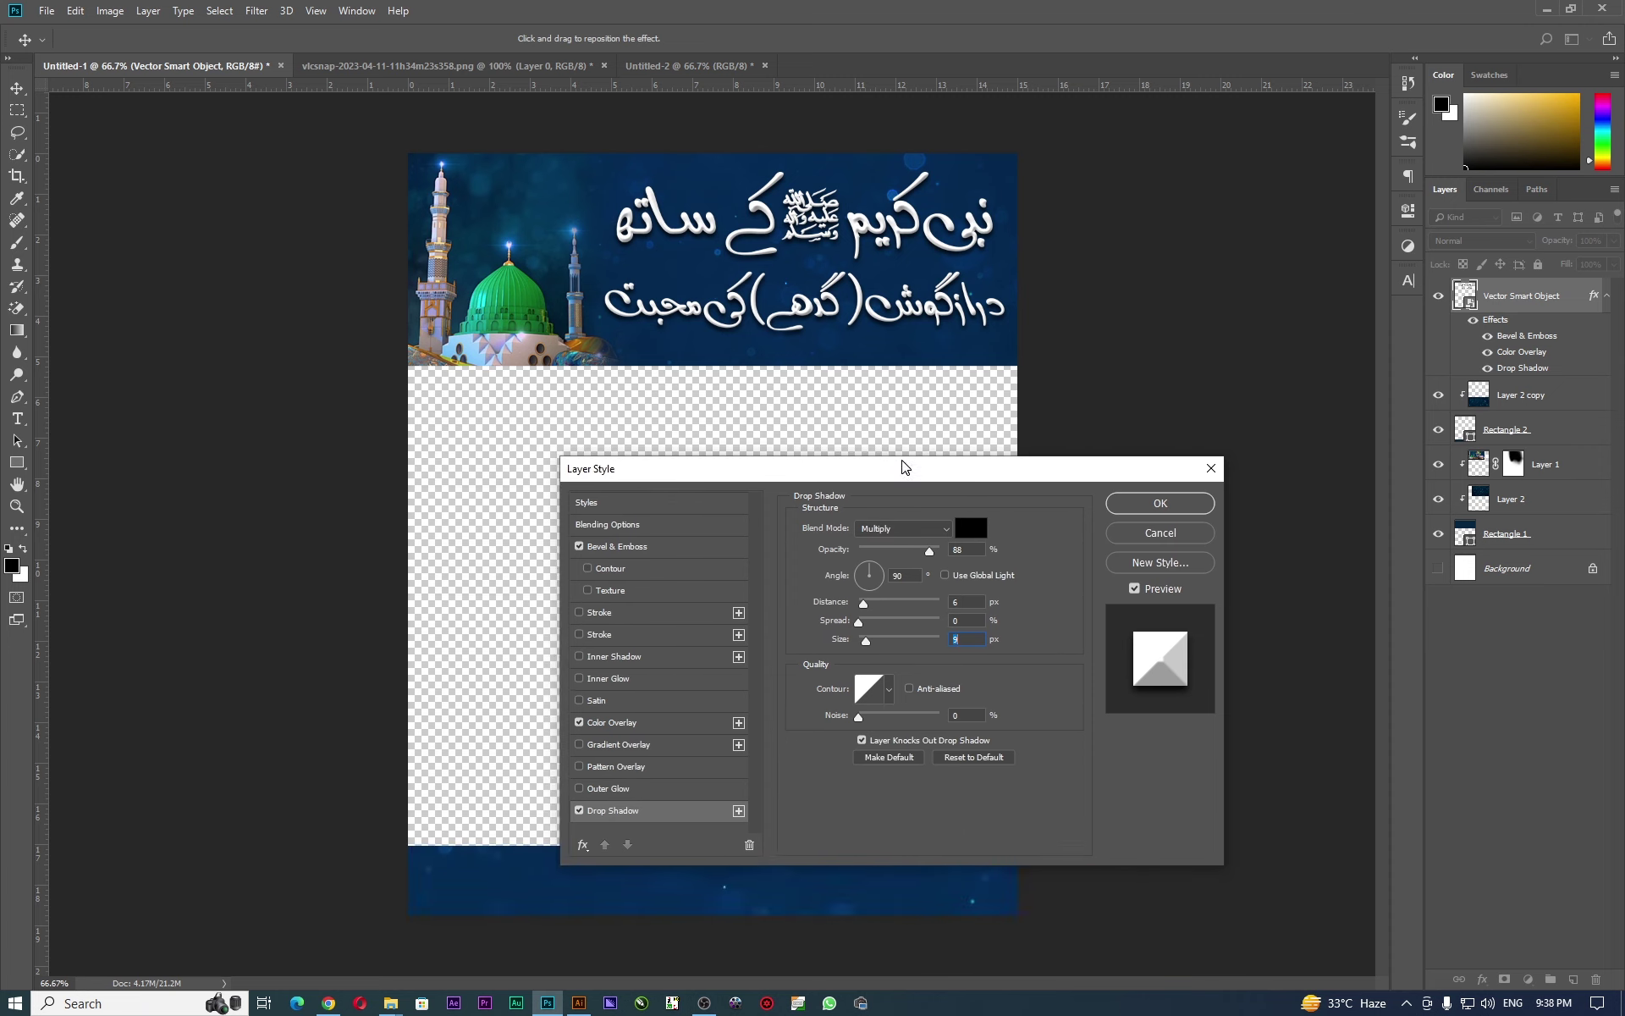
Add a second drop shadow and set its blend mode to Normal.
left_click(739, 811)
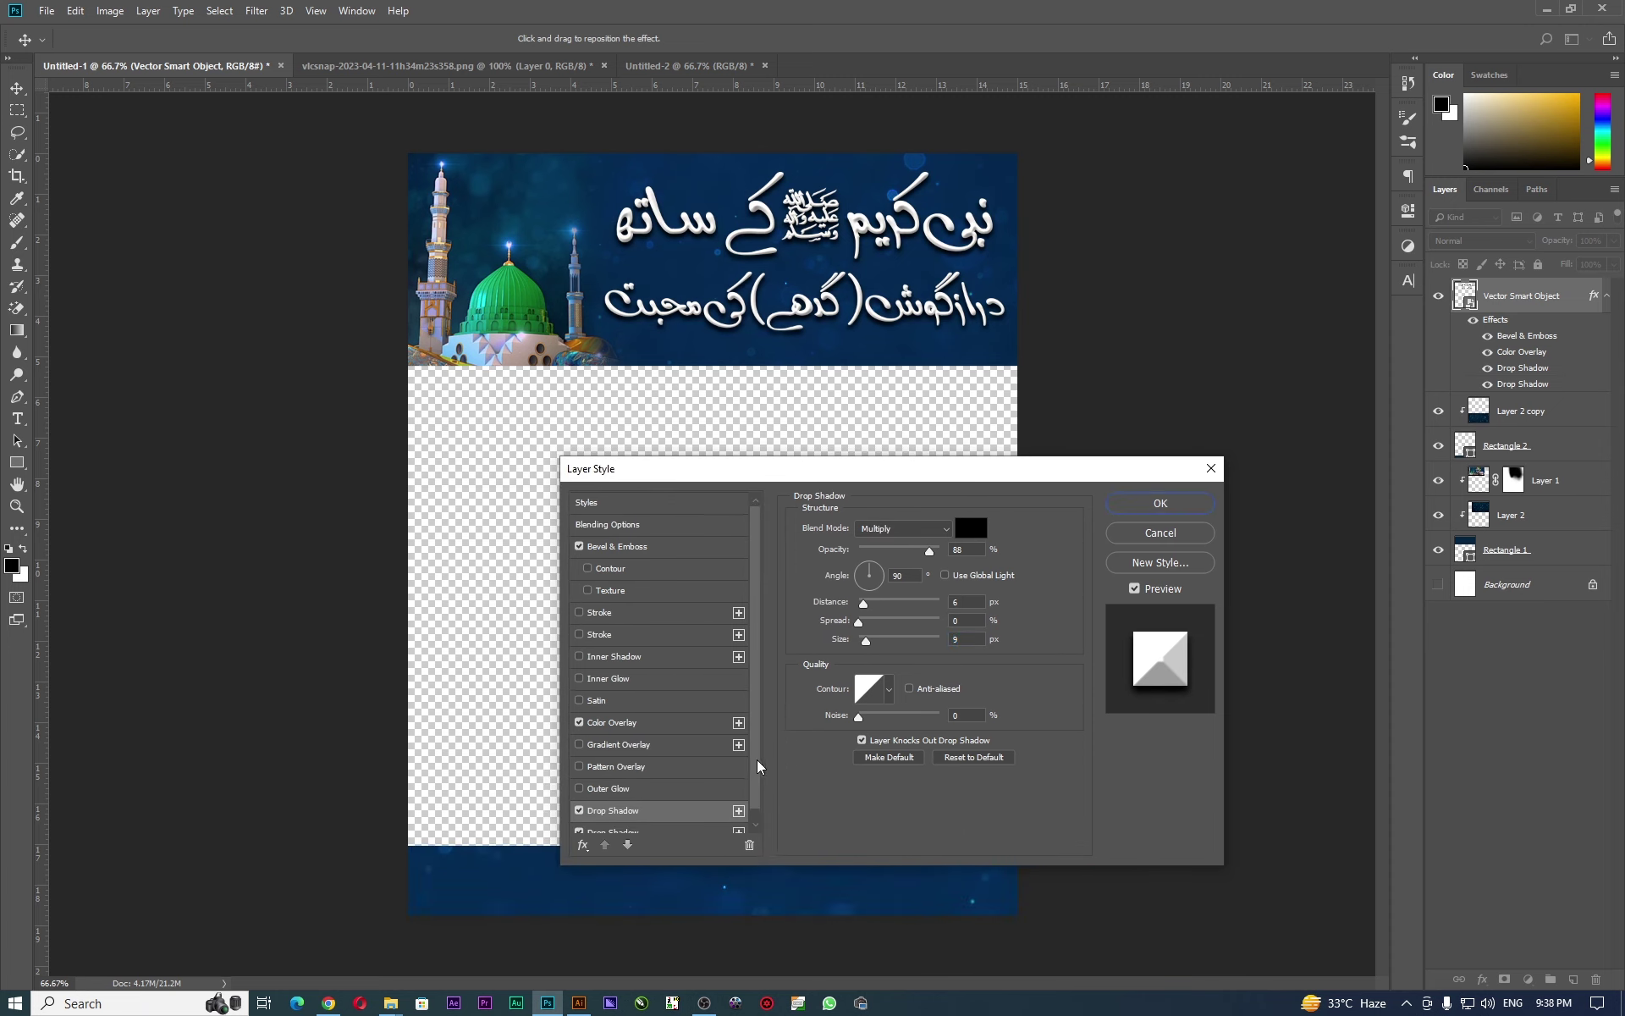
scroll(759, 767, "down", 1)
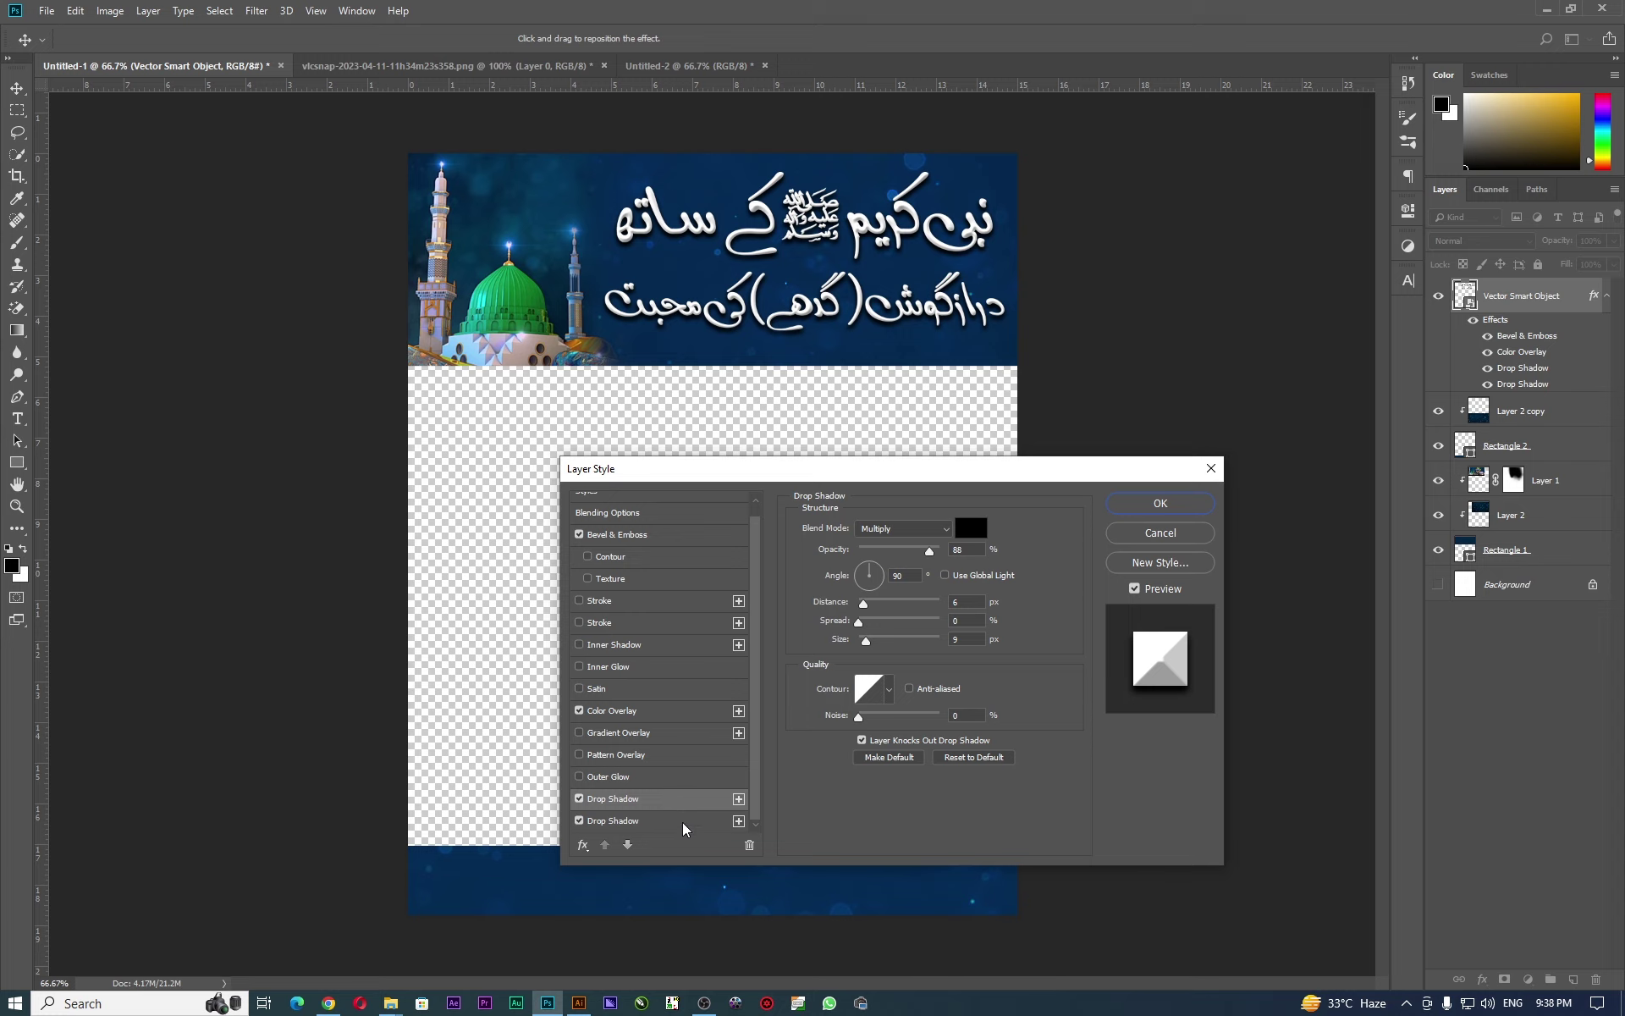
left_click(678, 820)
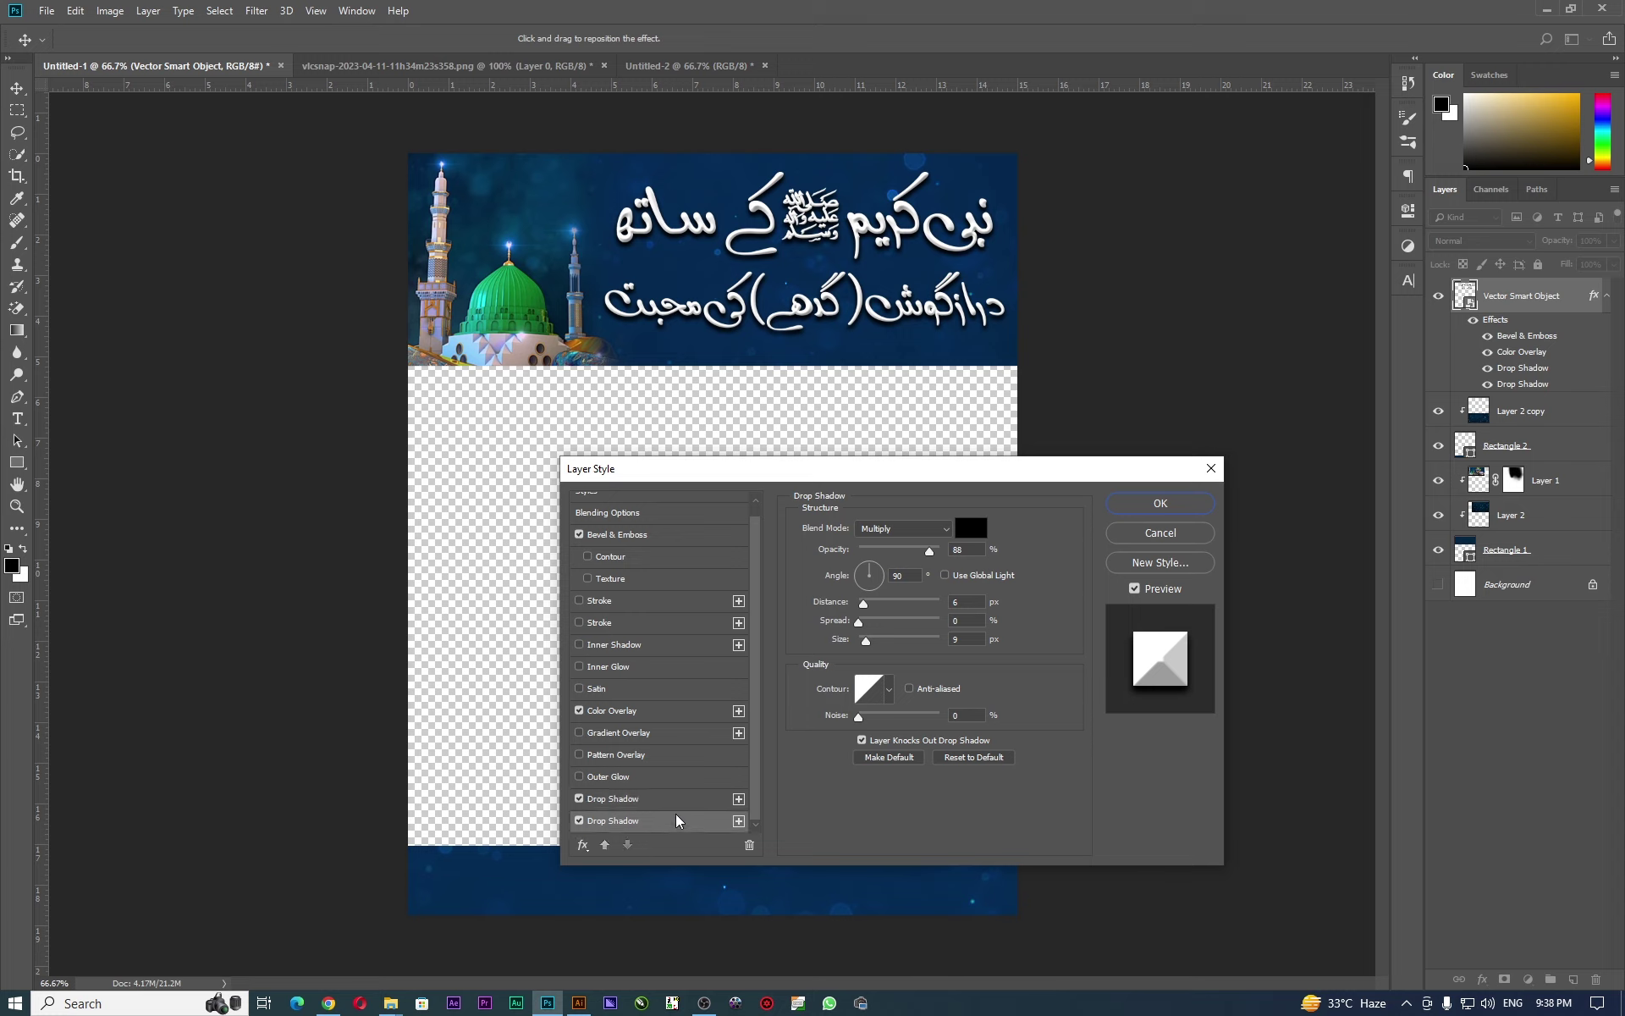
left_click(678, 799)
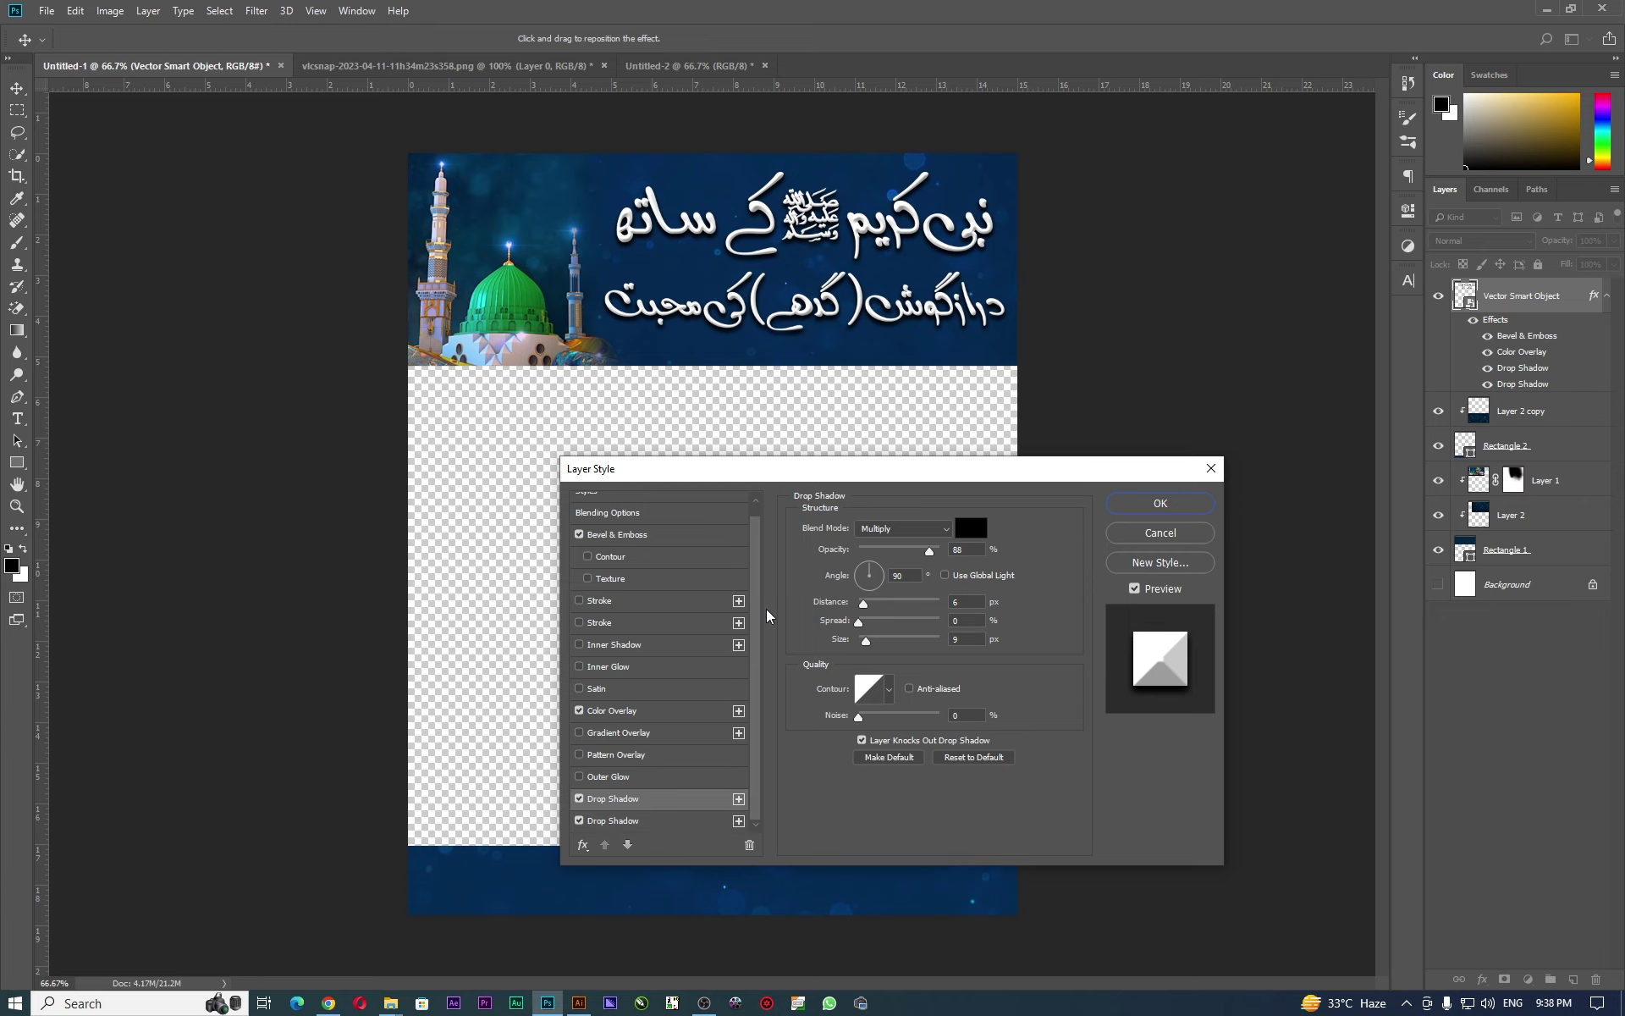
left_click_drag(890, 476, 716, 620)
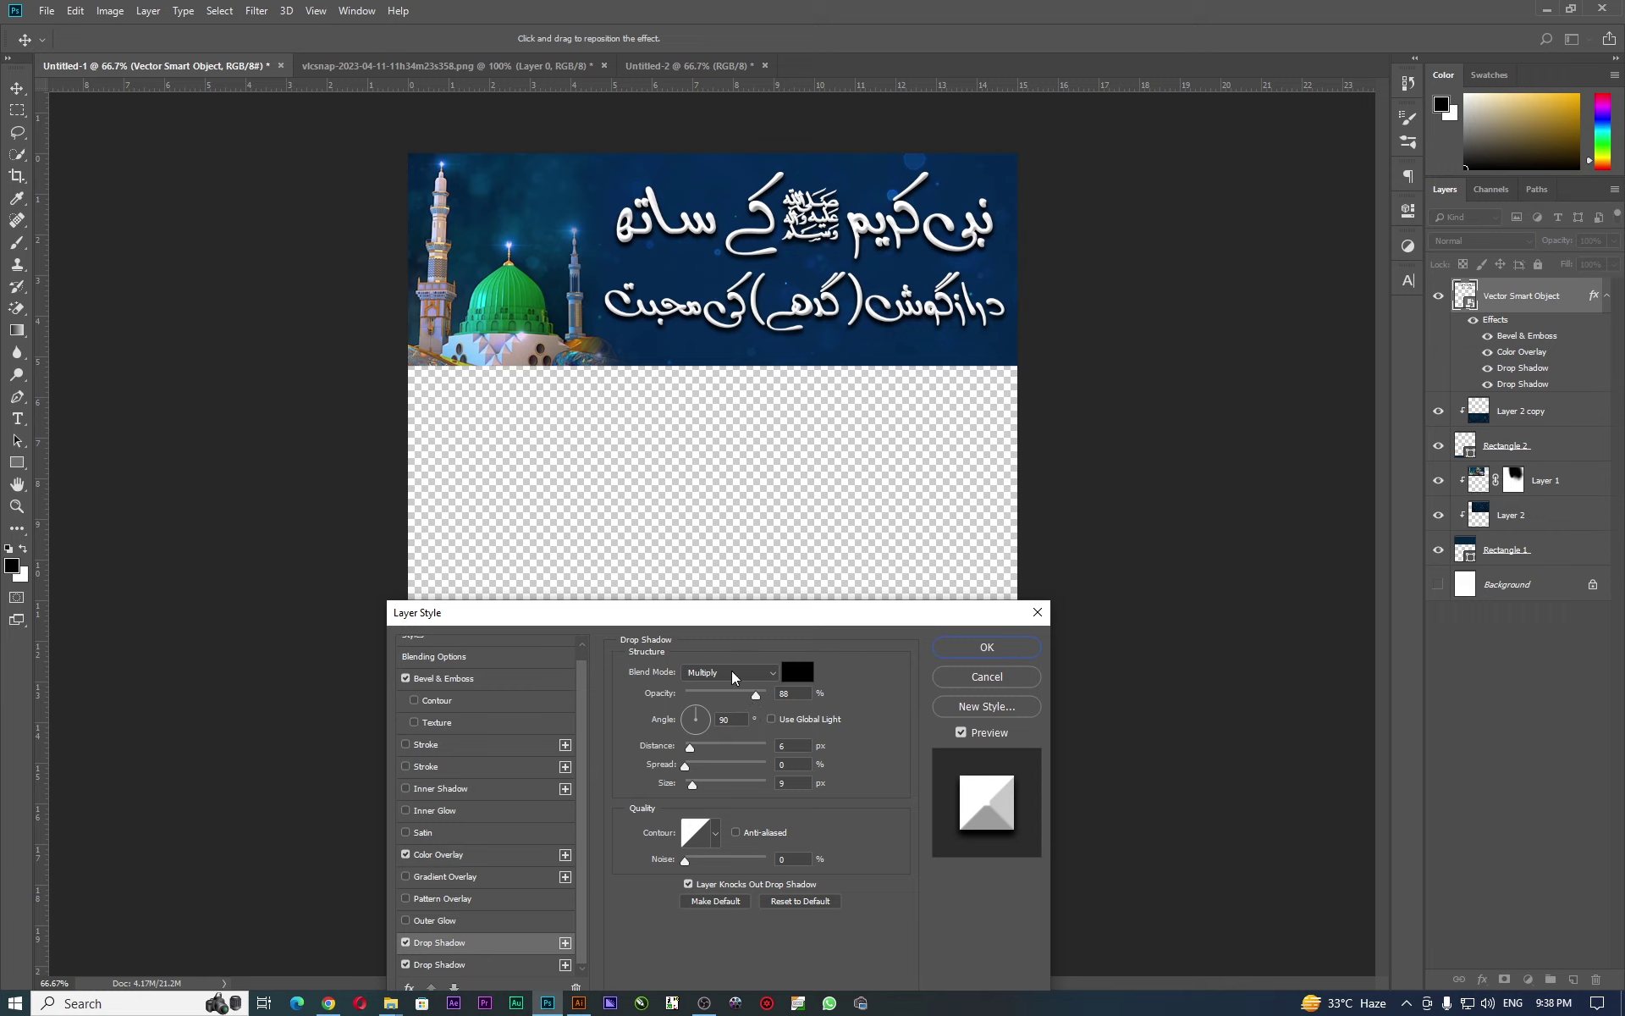
left_click(733, 673)
left_click(731, 264)
Give the second shadow a blue sampled from the banner, -108° angle and 79% opacity.
left_click(798, 672)
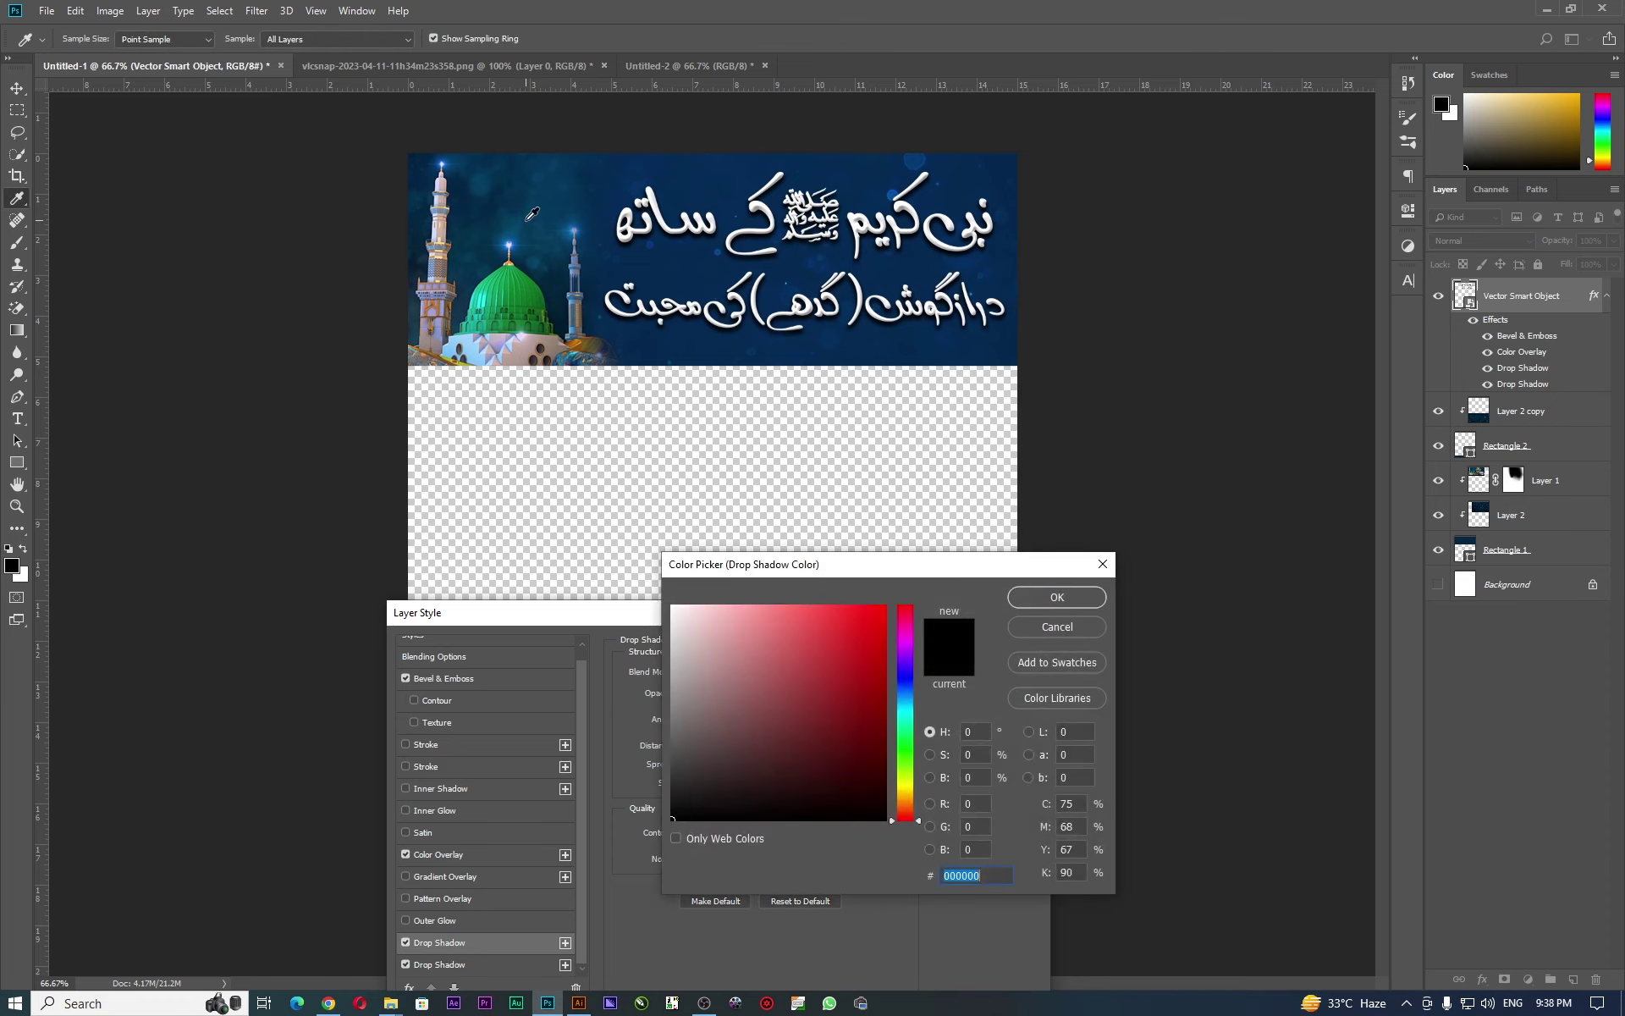
left_click(508, 233)
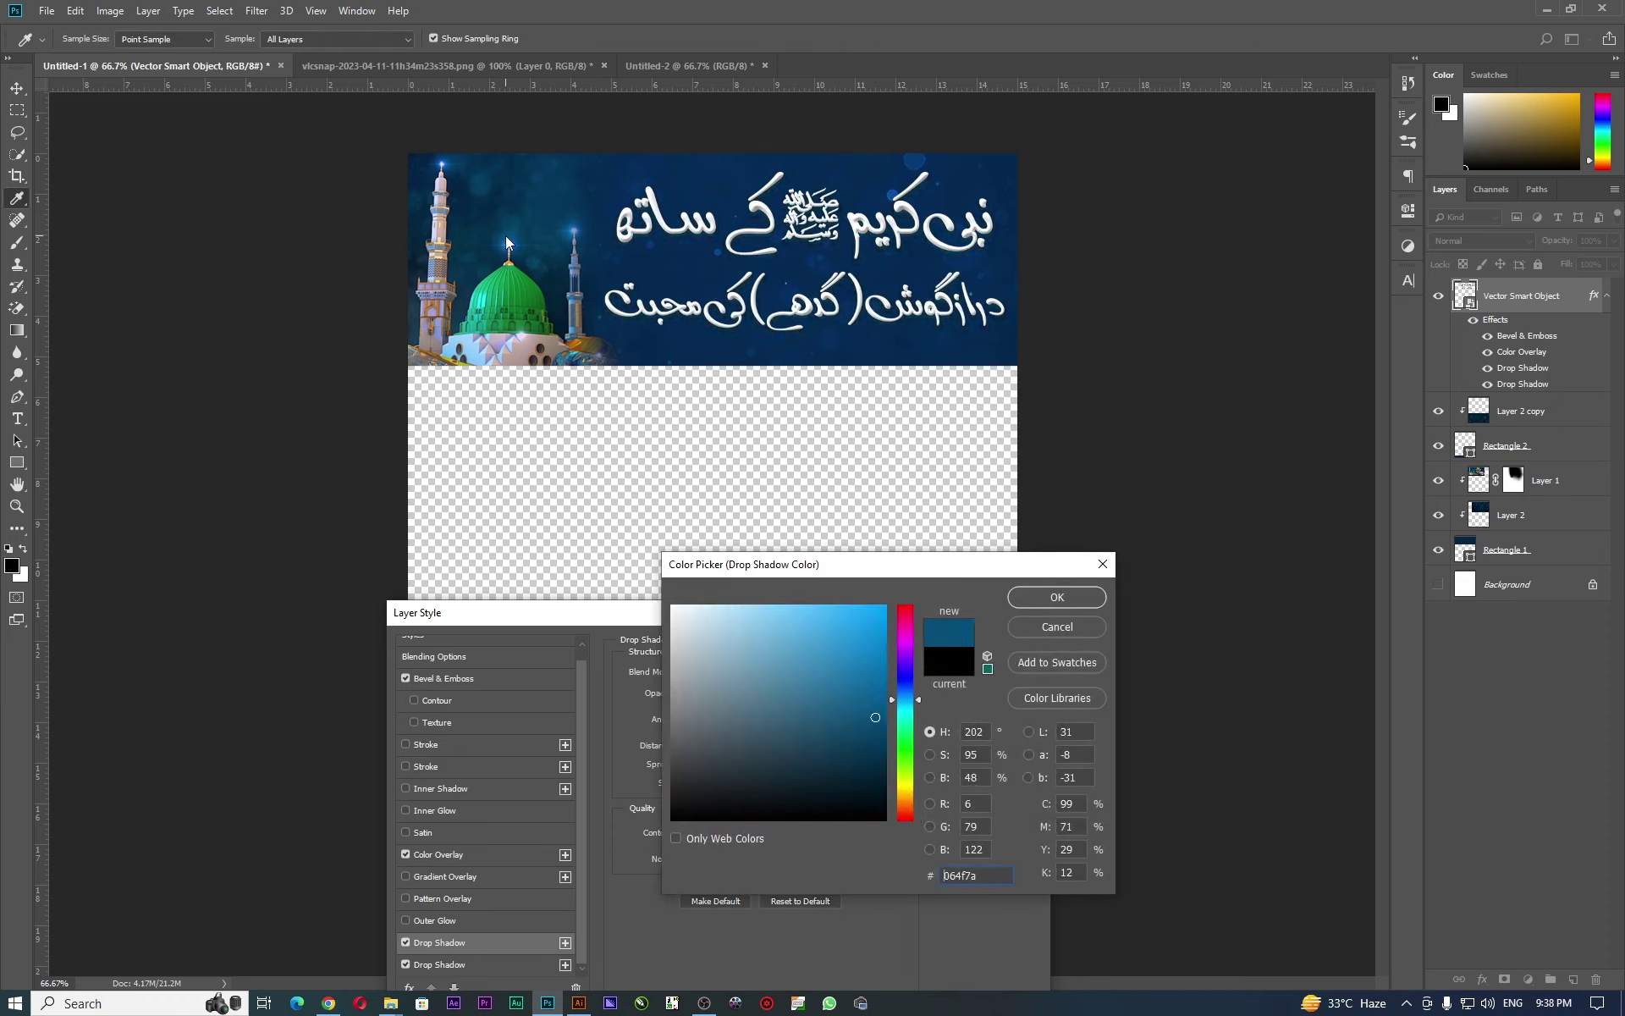
left_click(733, 241)
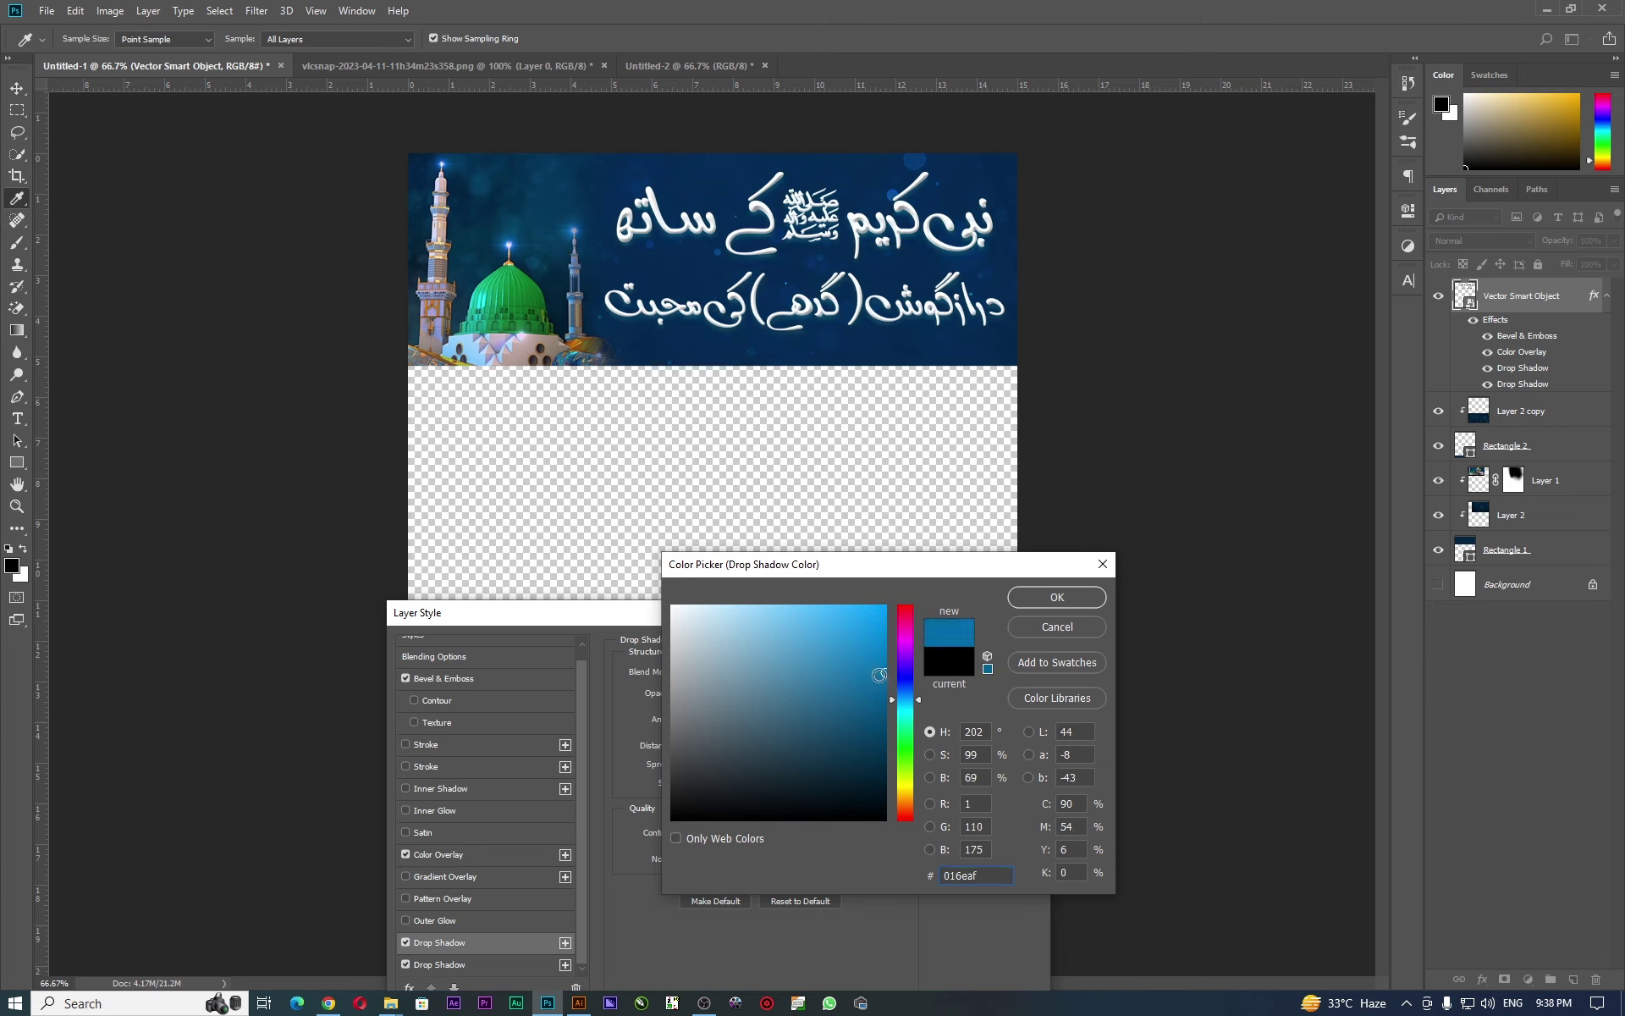
left_click(885, 674)
left_click(1040, 598)
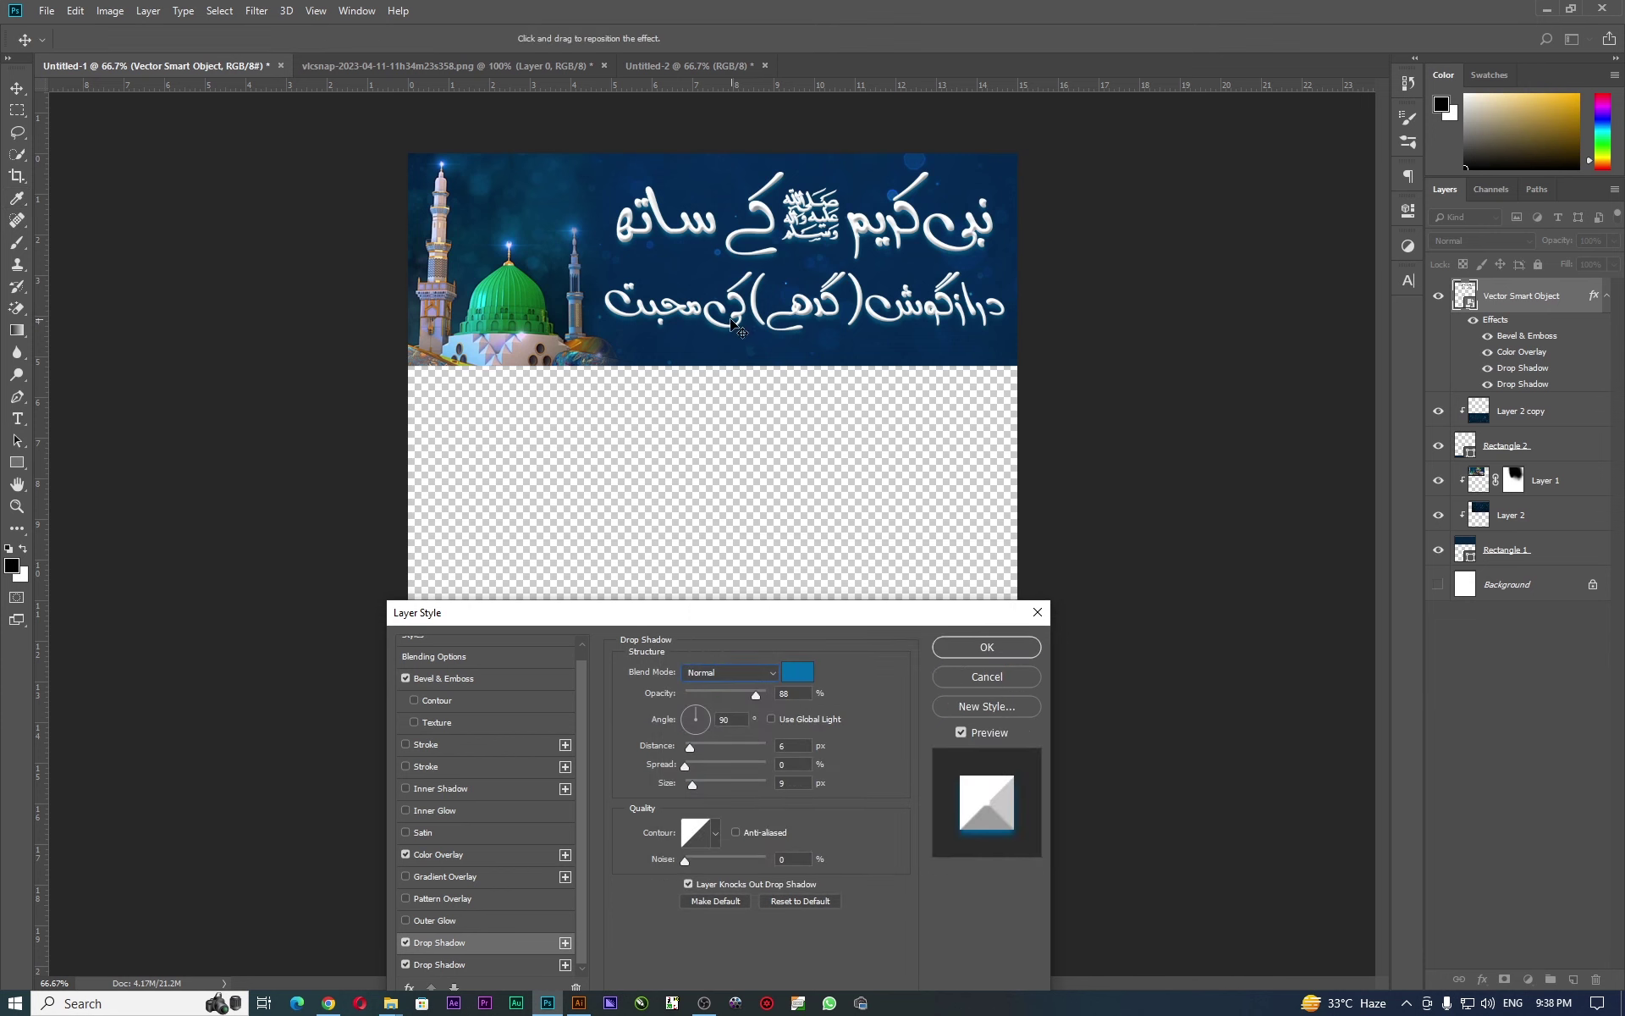
left_click_drag(732, 320, 735, 319)
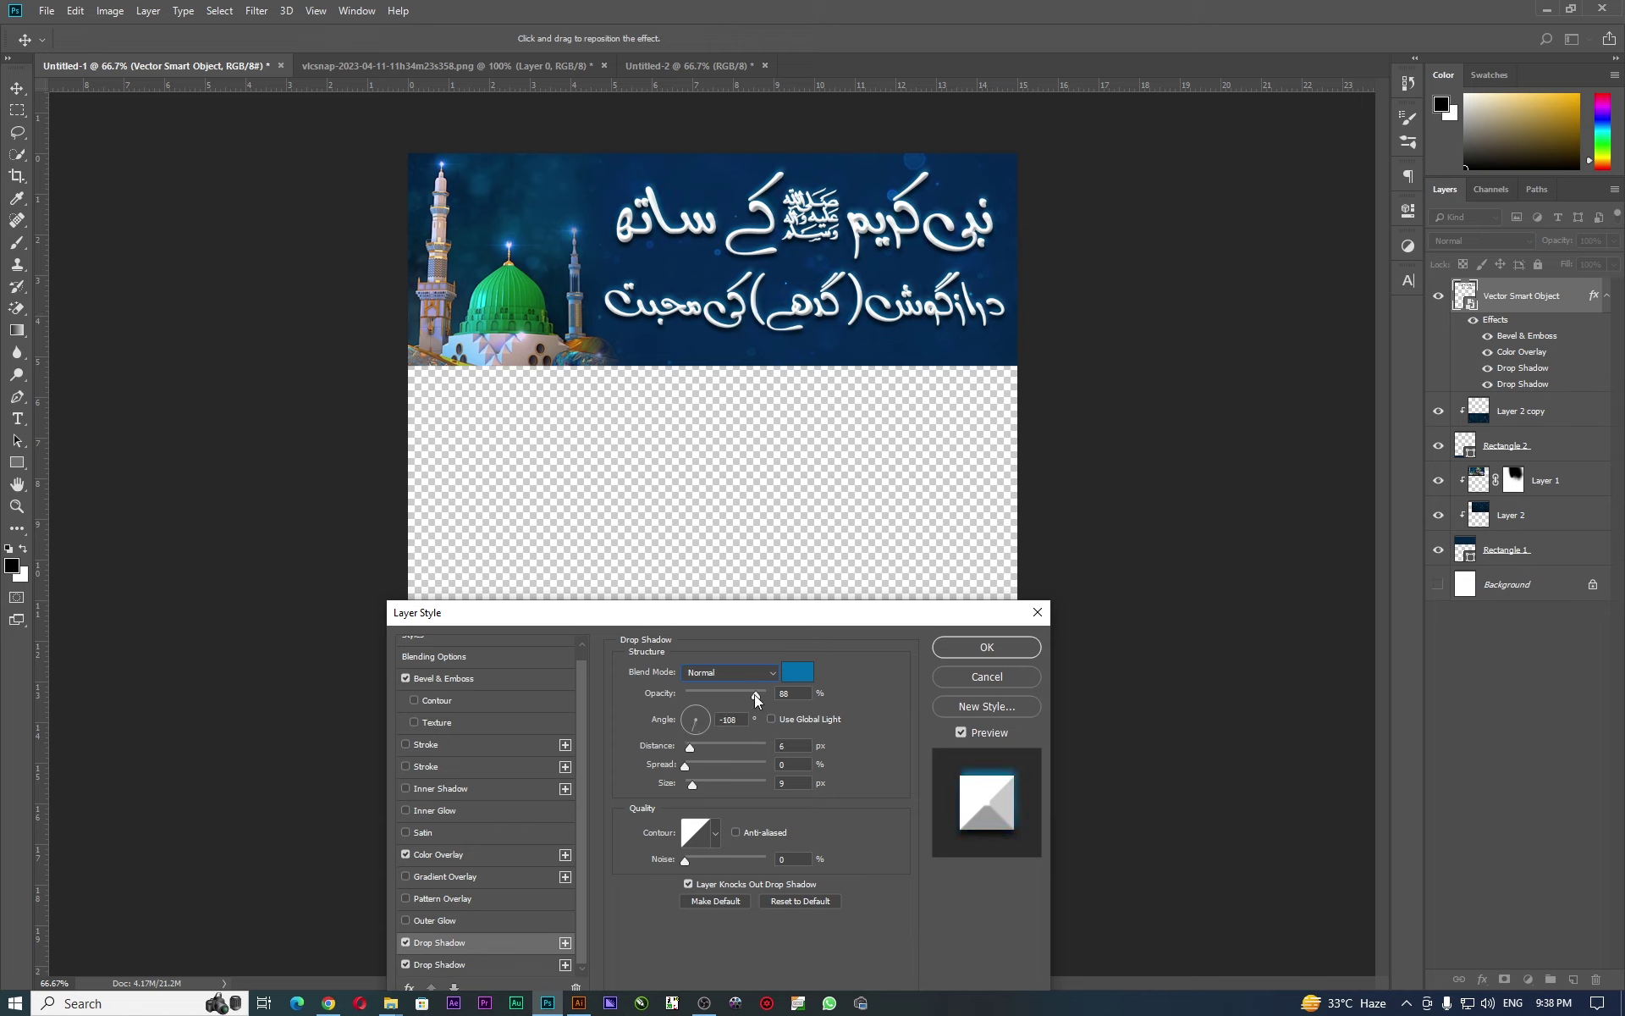
left_click_drag(756, 694, 772, 695)
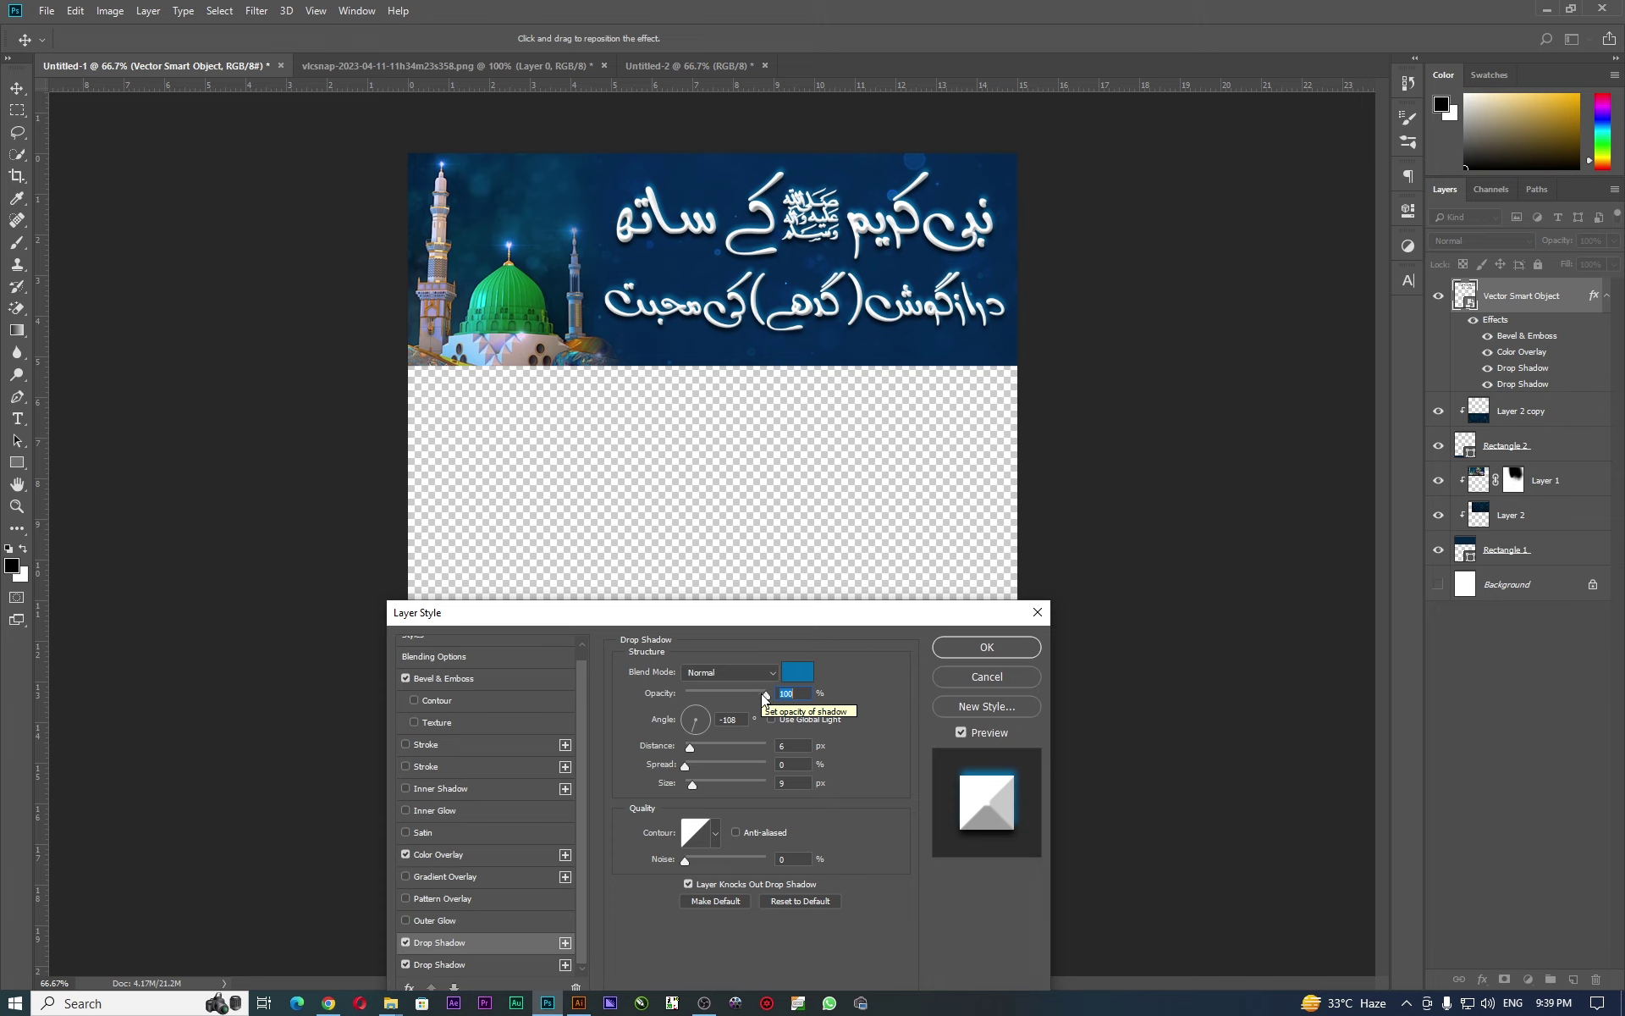
left_click_drag(764, 697, 752, 698)
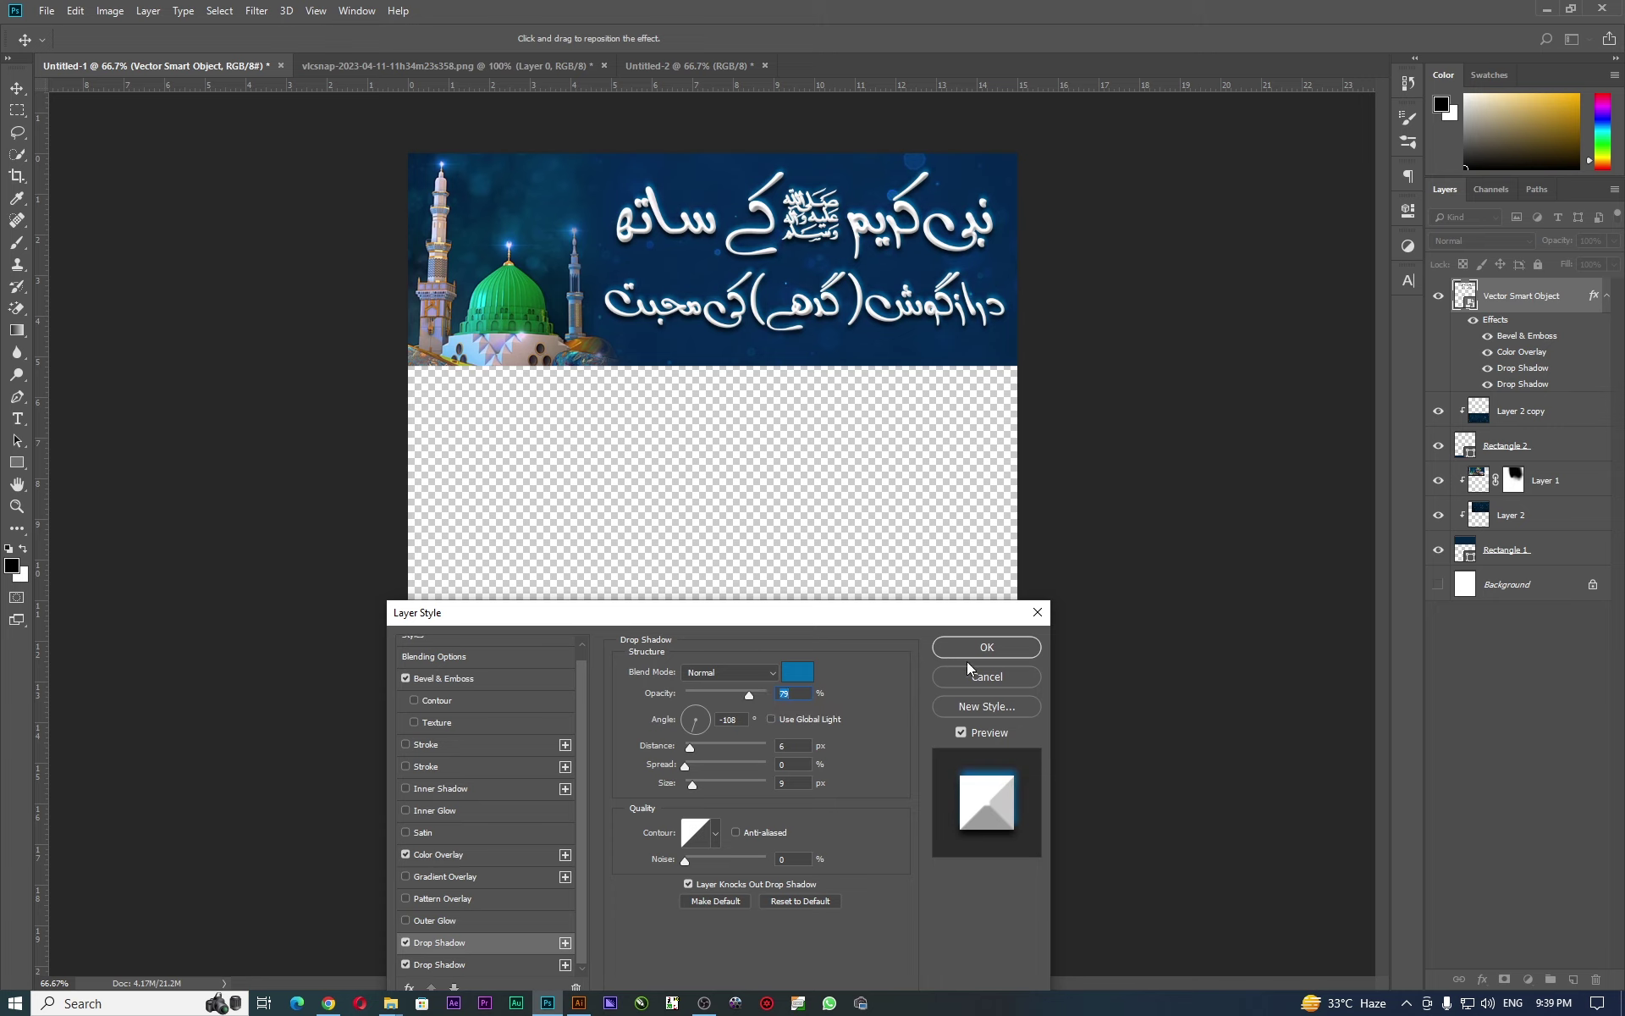
Brighten the shadow's blue and apply the layer style.
left_click(797, 671)
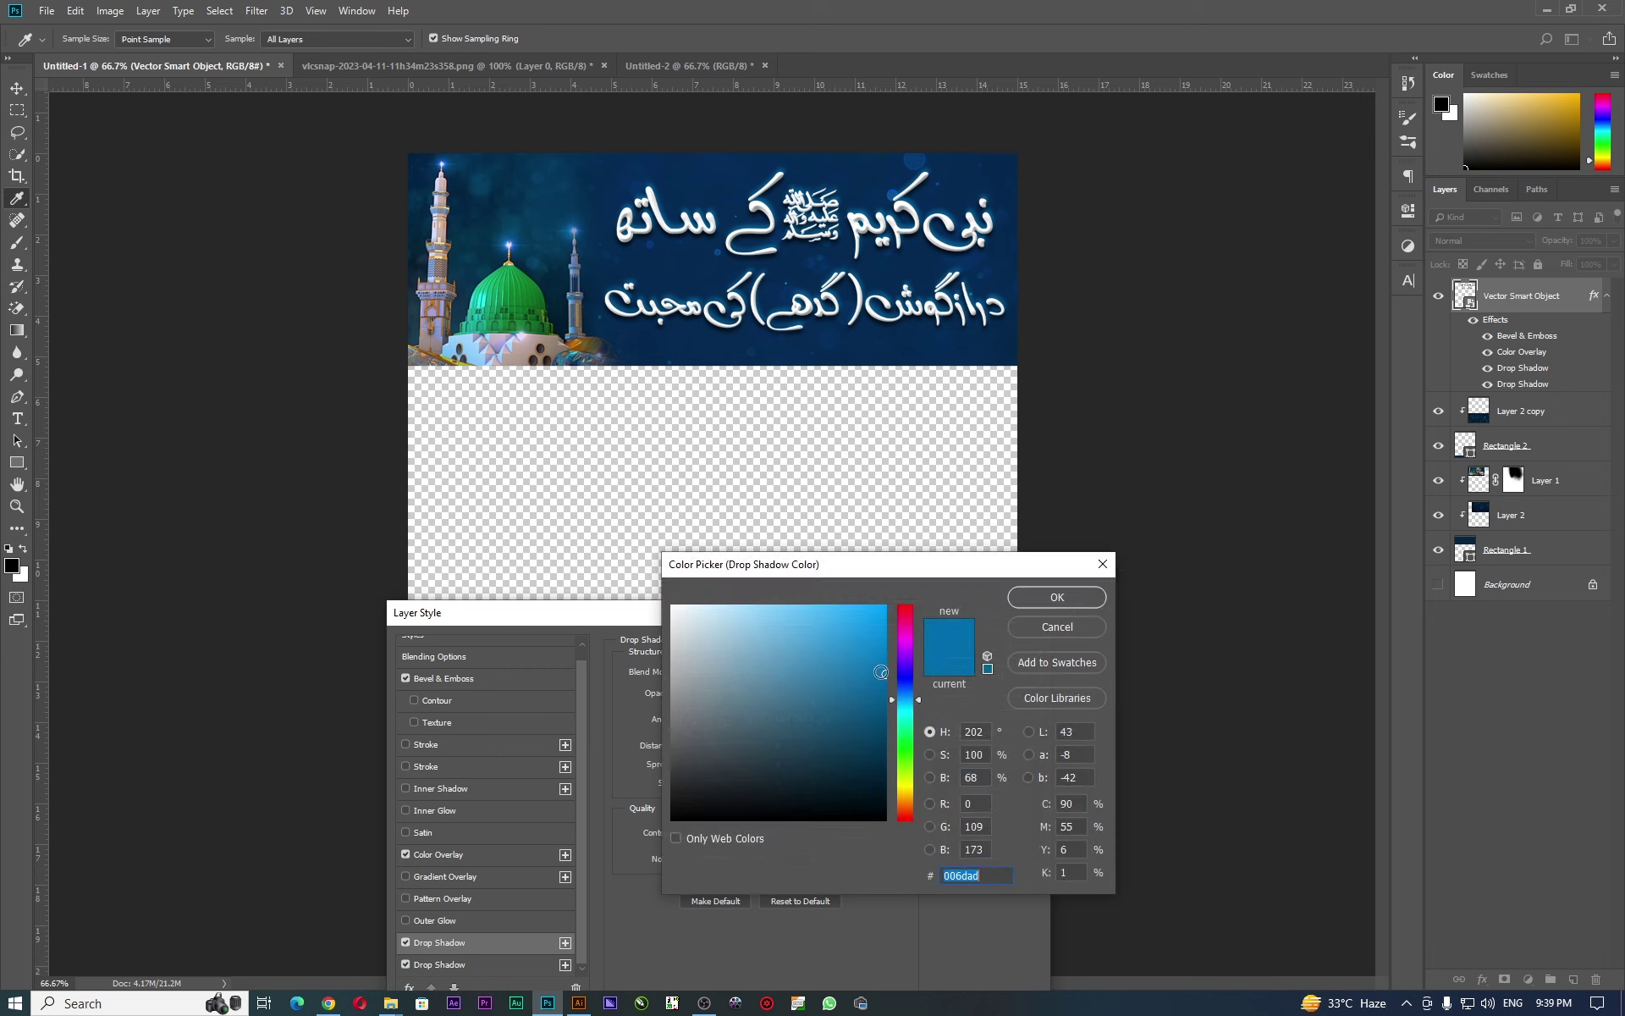
left_click(885, 646)
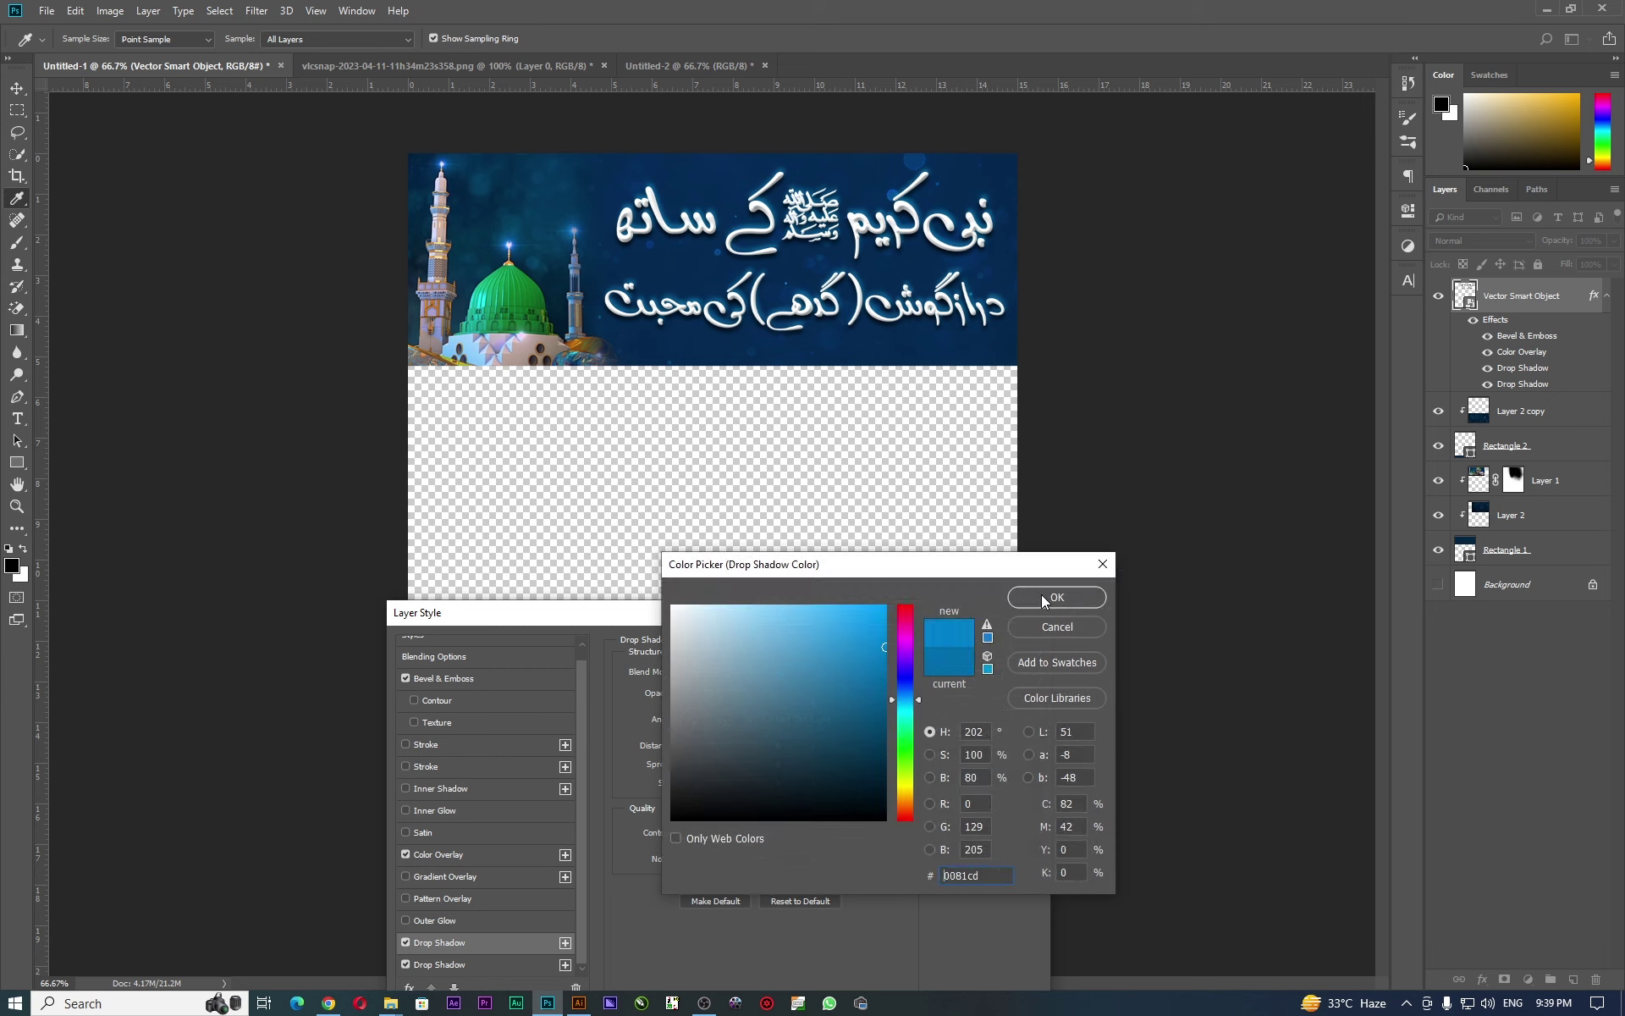
left_click(1044, 598)
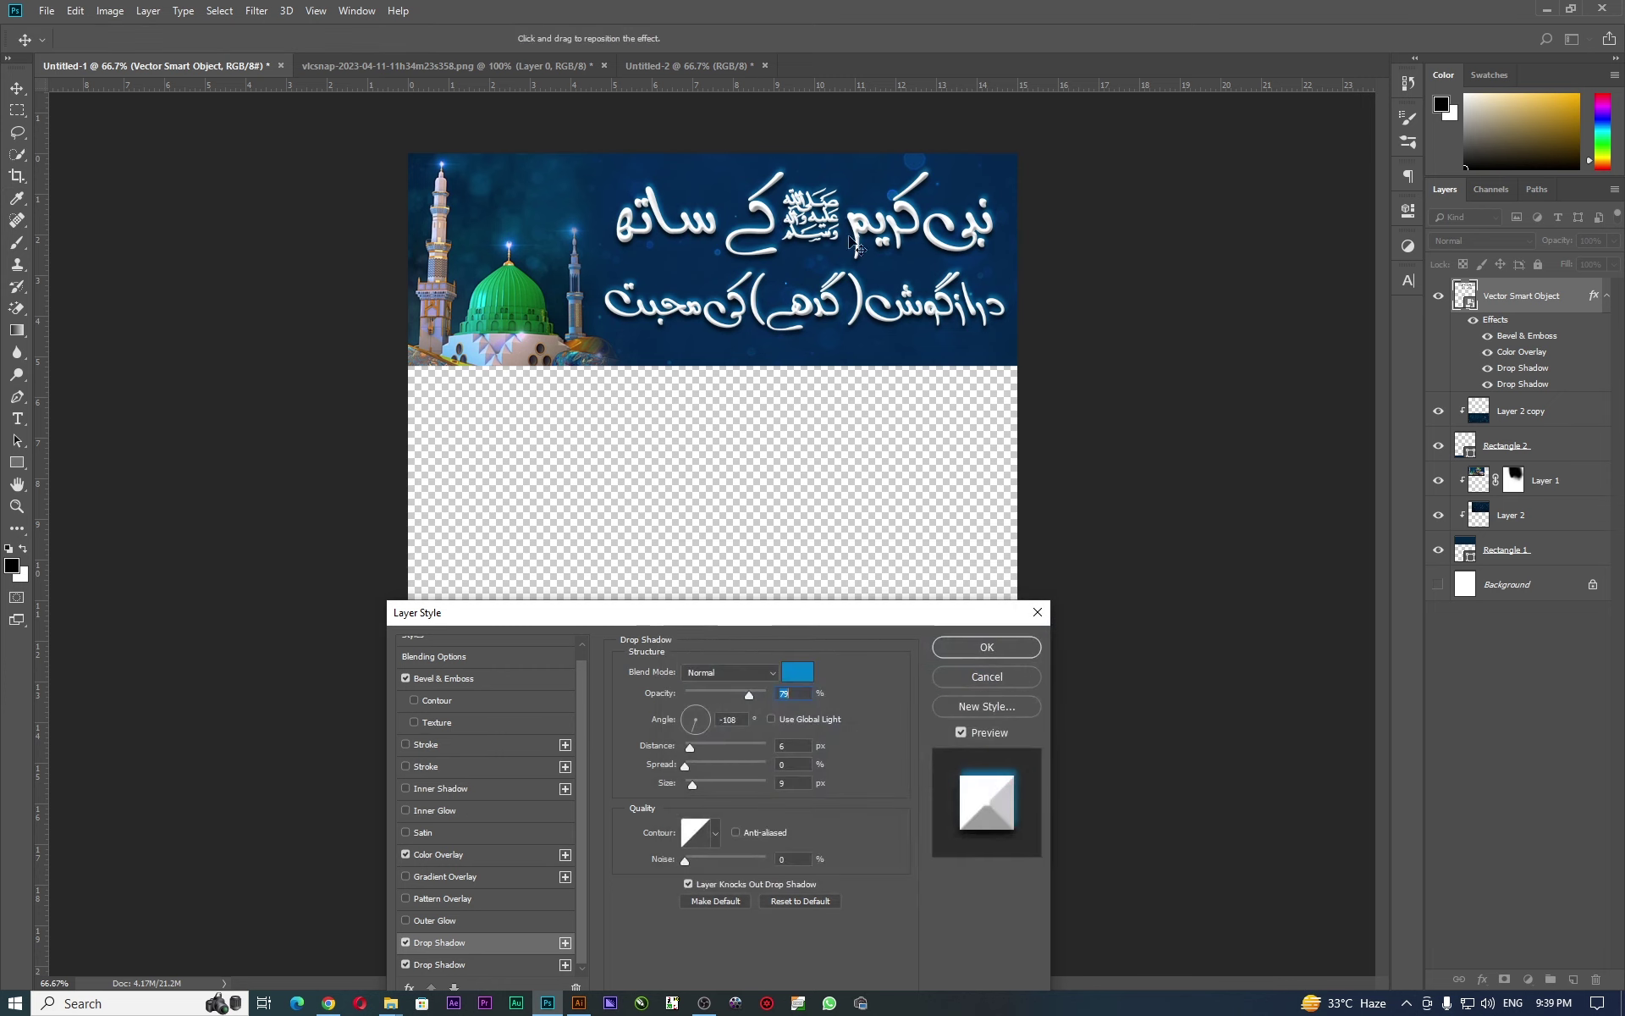
left_click(986, 649)
At 100% zoom, collapse the calligraphy layer's effects and duplicate it with Ctrl+J.
key("ctrl+plus")
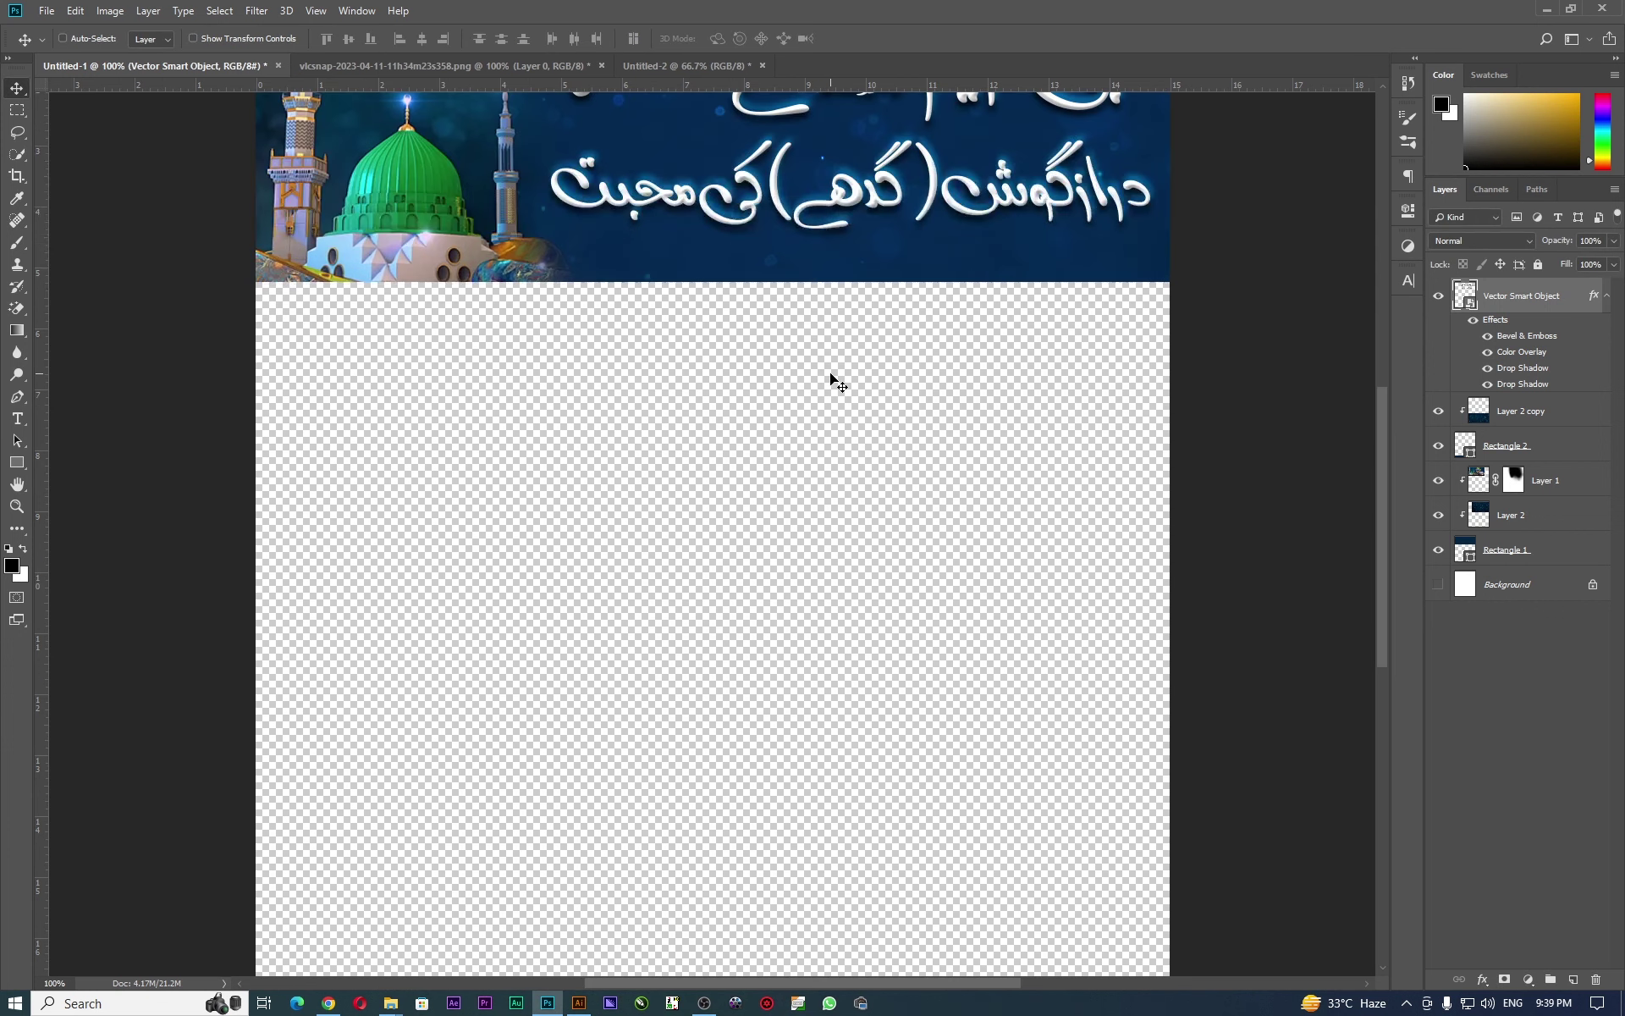
left_click_drag(865, 289, 748, 635)
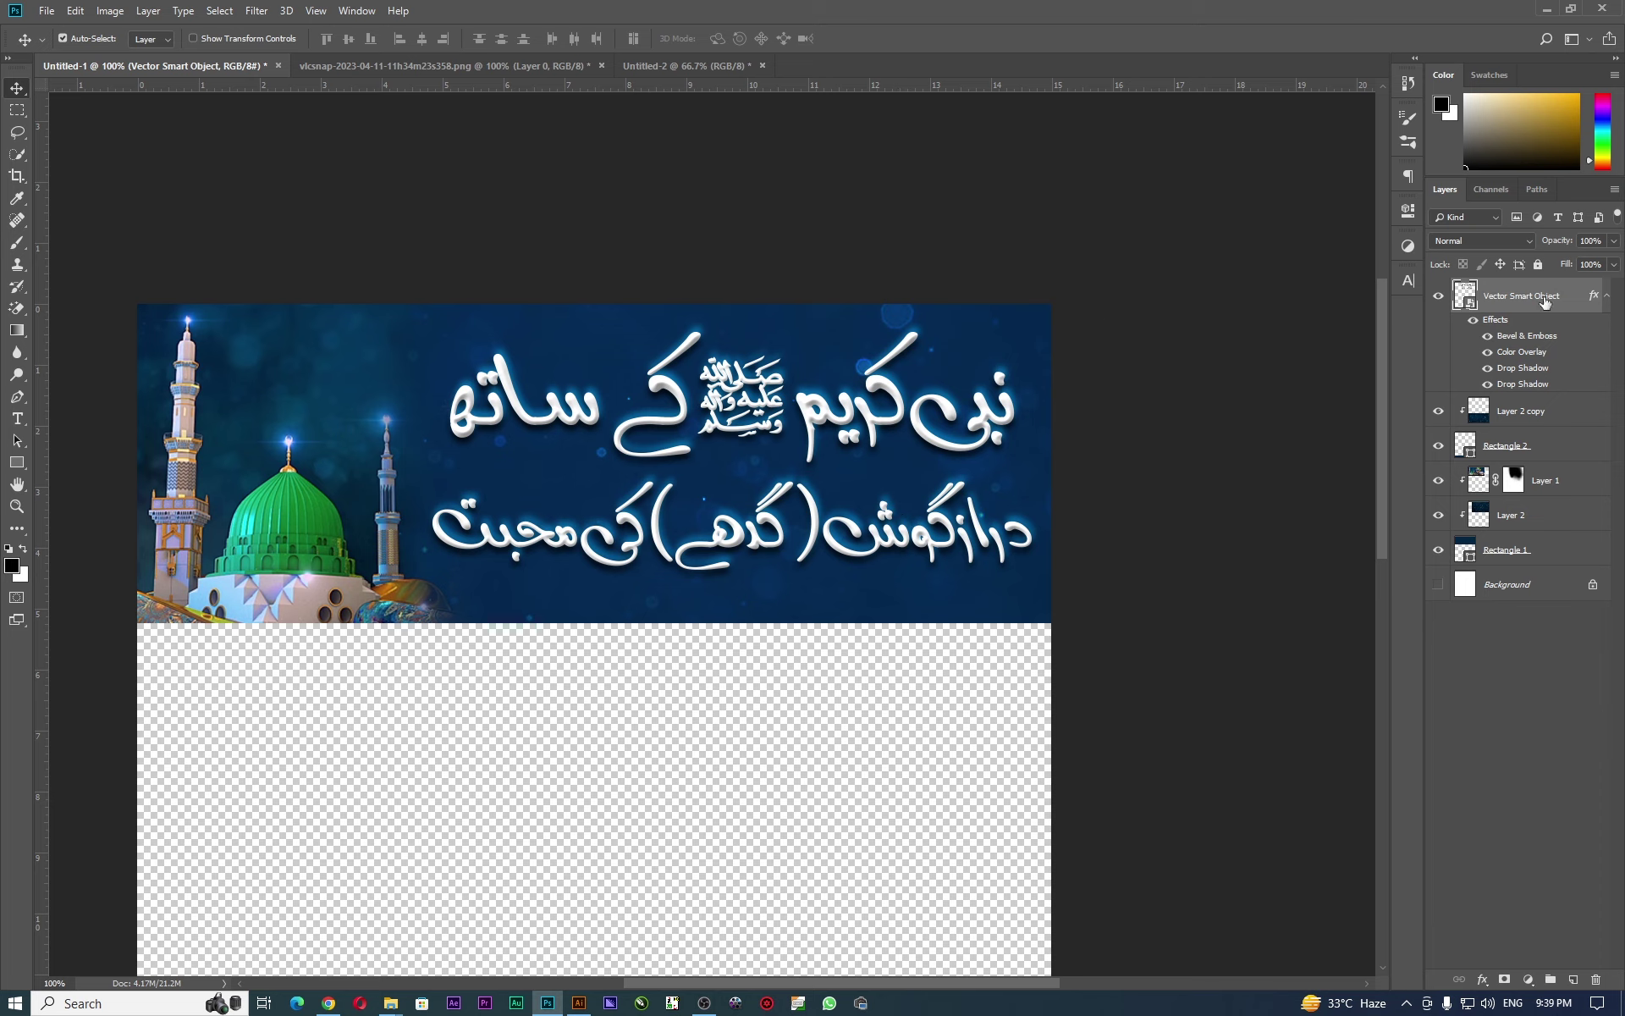
left_click(1607, 295)
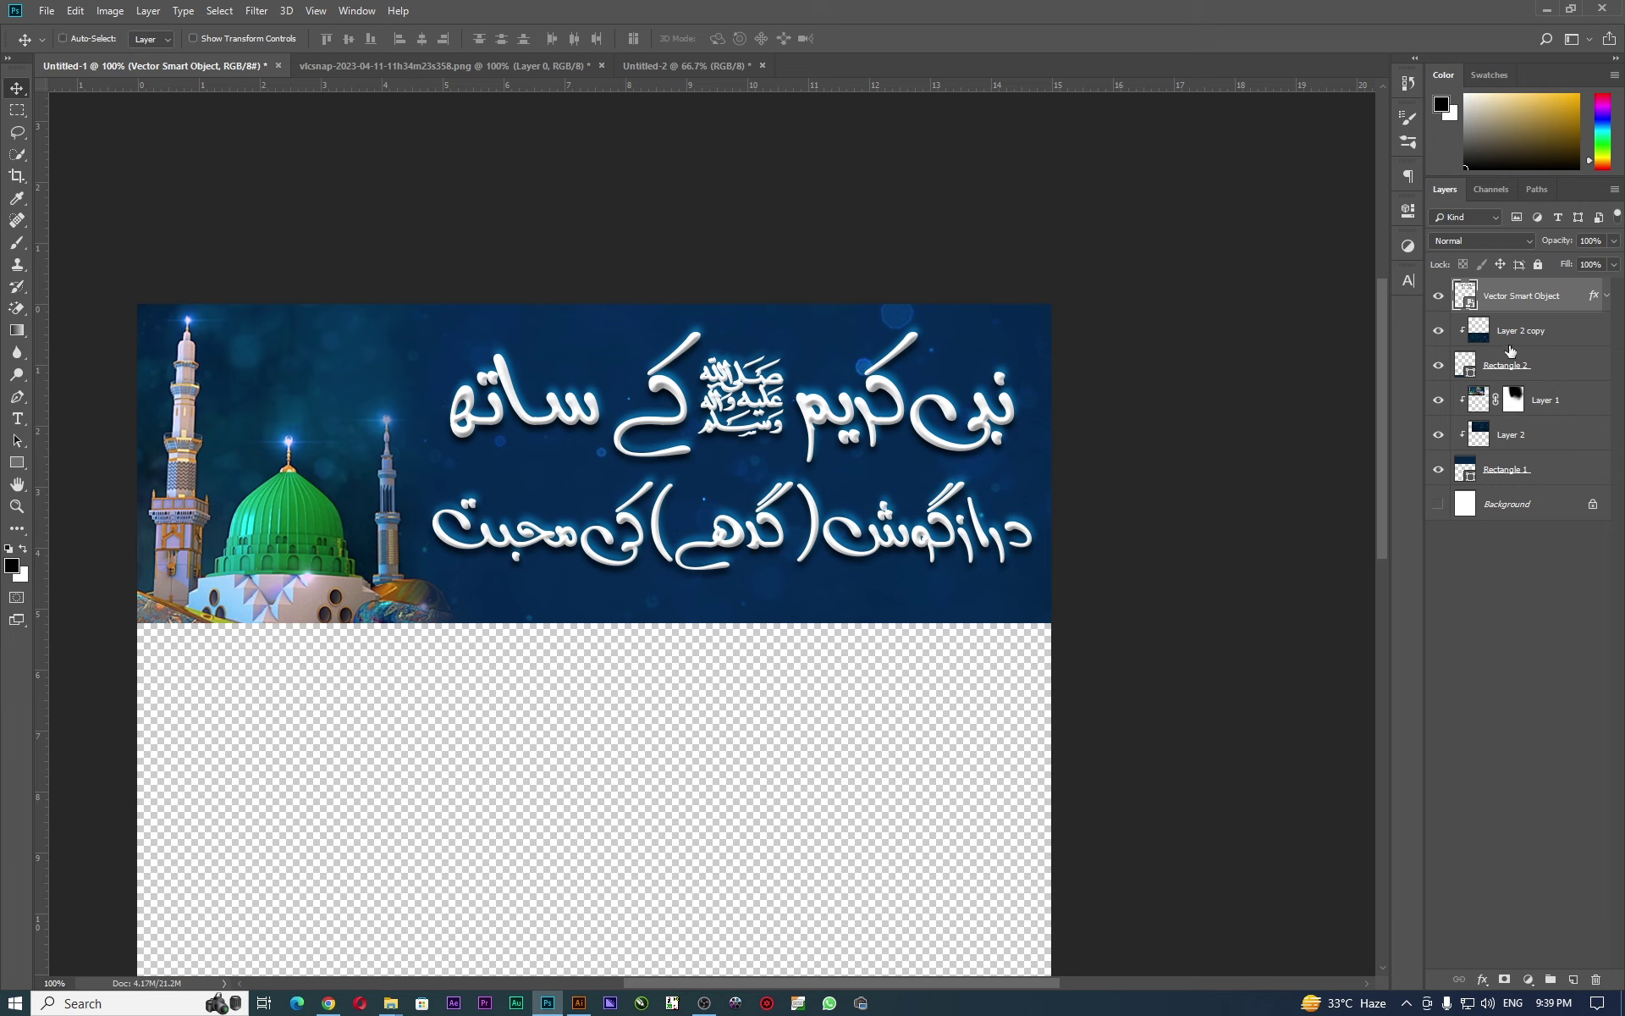
key("ctrl+j")
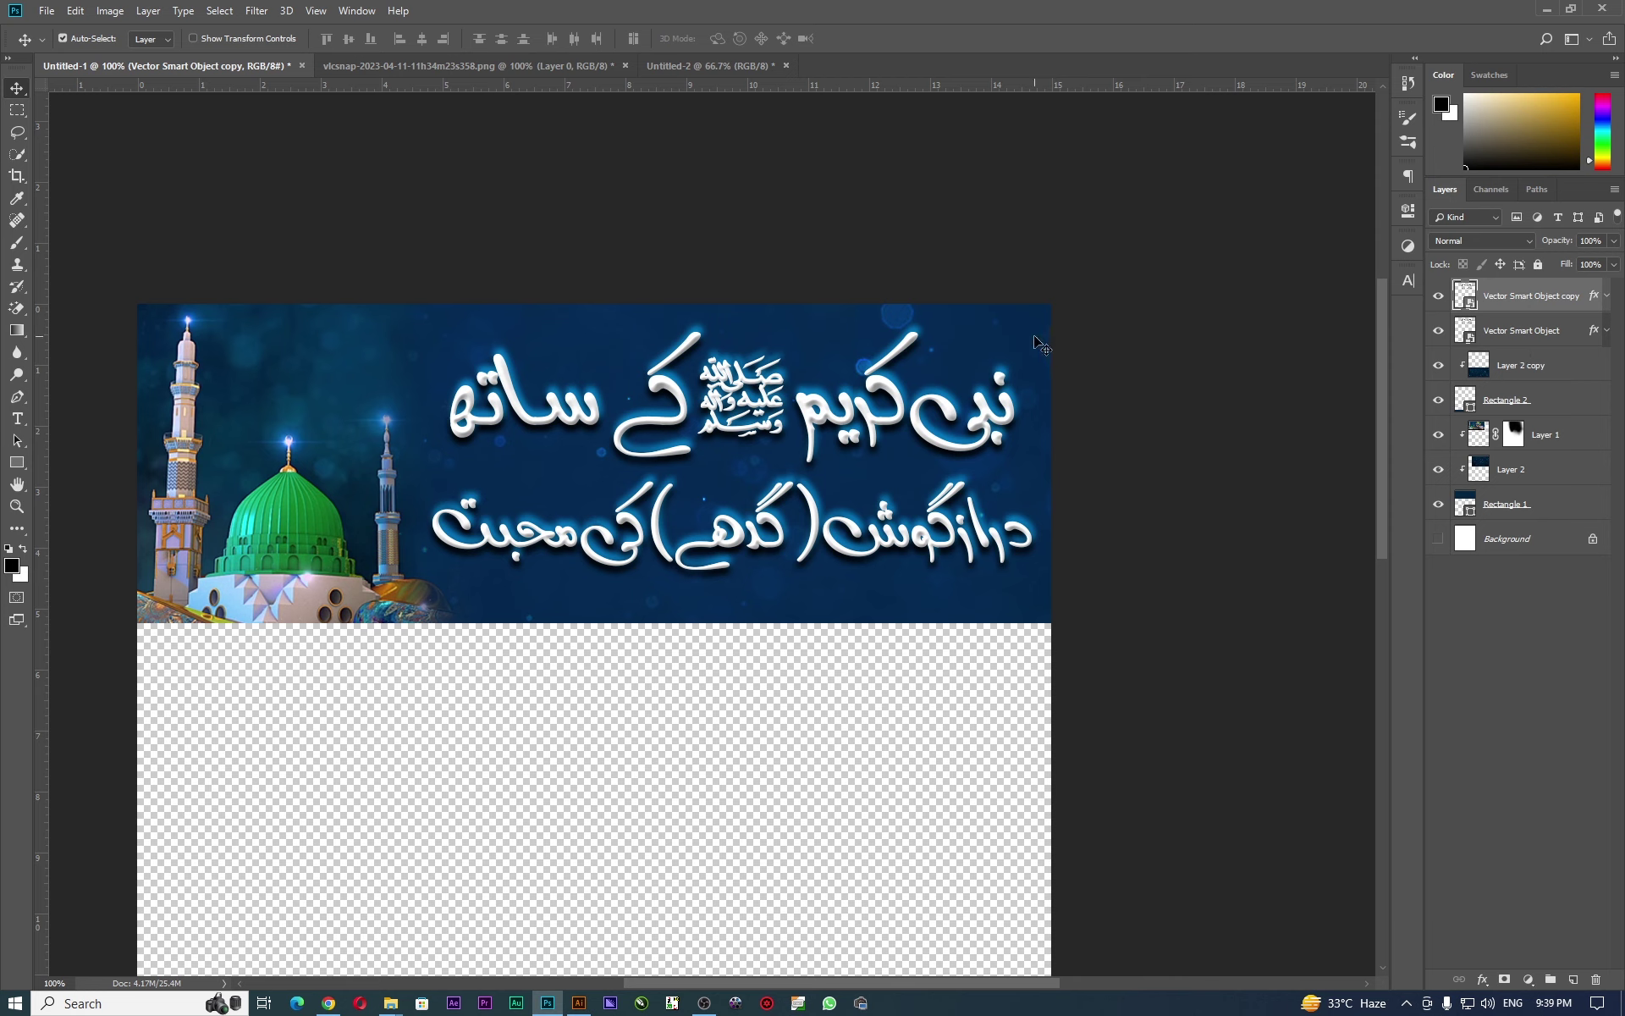
Draw a Pen path around the right part of the top line including the honorific.
key("p")
left_click(1073, 314)
left_click(1013, 276)
left_click(909, 273)
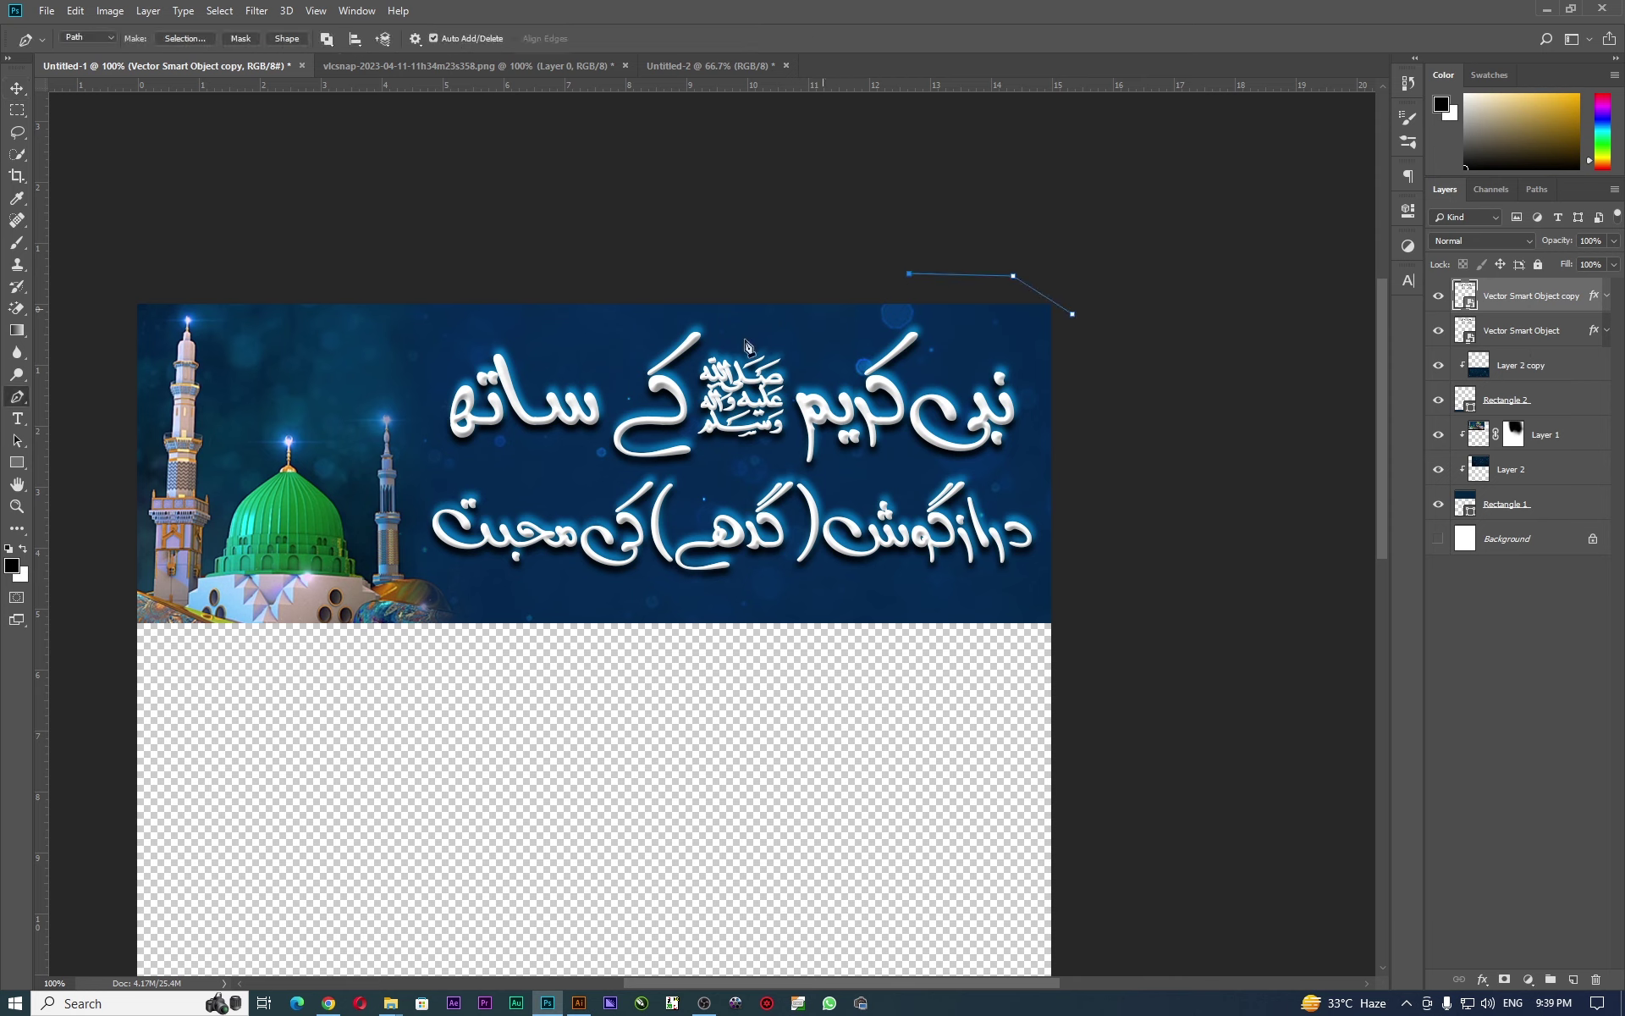
left_click(743, 339)
left_click(692, 382)
left_click(698, 415)
left_click(721, 457)
left_click(773, 465)
left_click_drag(816, 472, 911, 473)
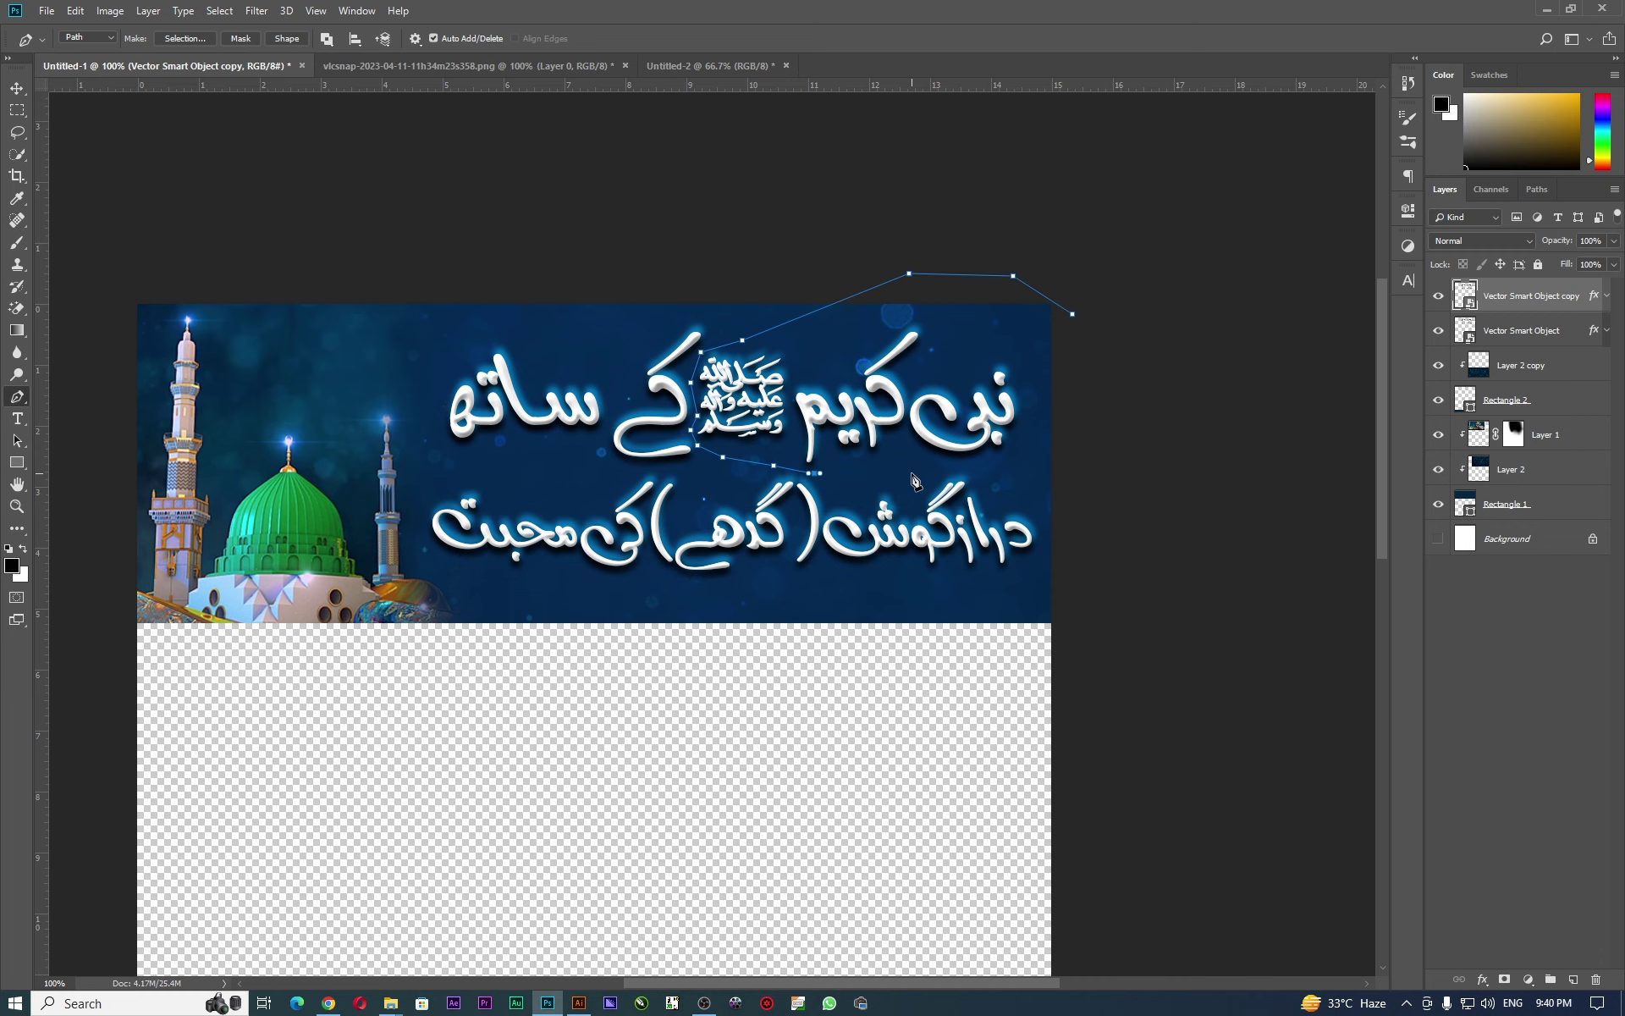
left_click(973, 463)
left_click(1025, 457)
left_click(1073, 435)
left_click_drag(1107, 389, 1101, 379)
left_click(1073, 315)
Draw a second Pen path around the second line's left end at 200% zoom.
left_click_drag(580, 469, 581, 502)
key("ctrl+plus")
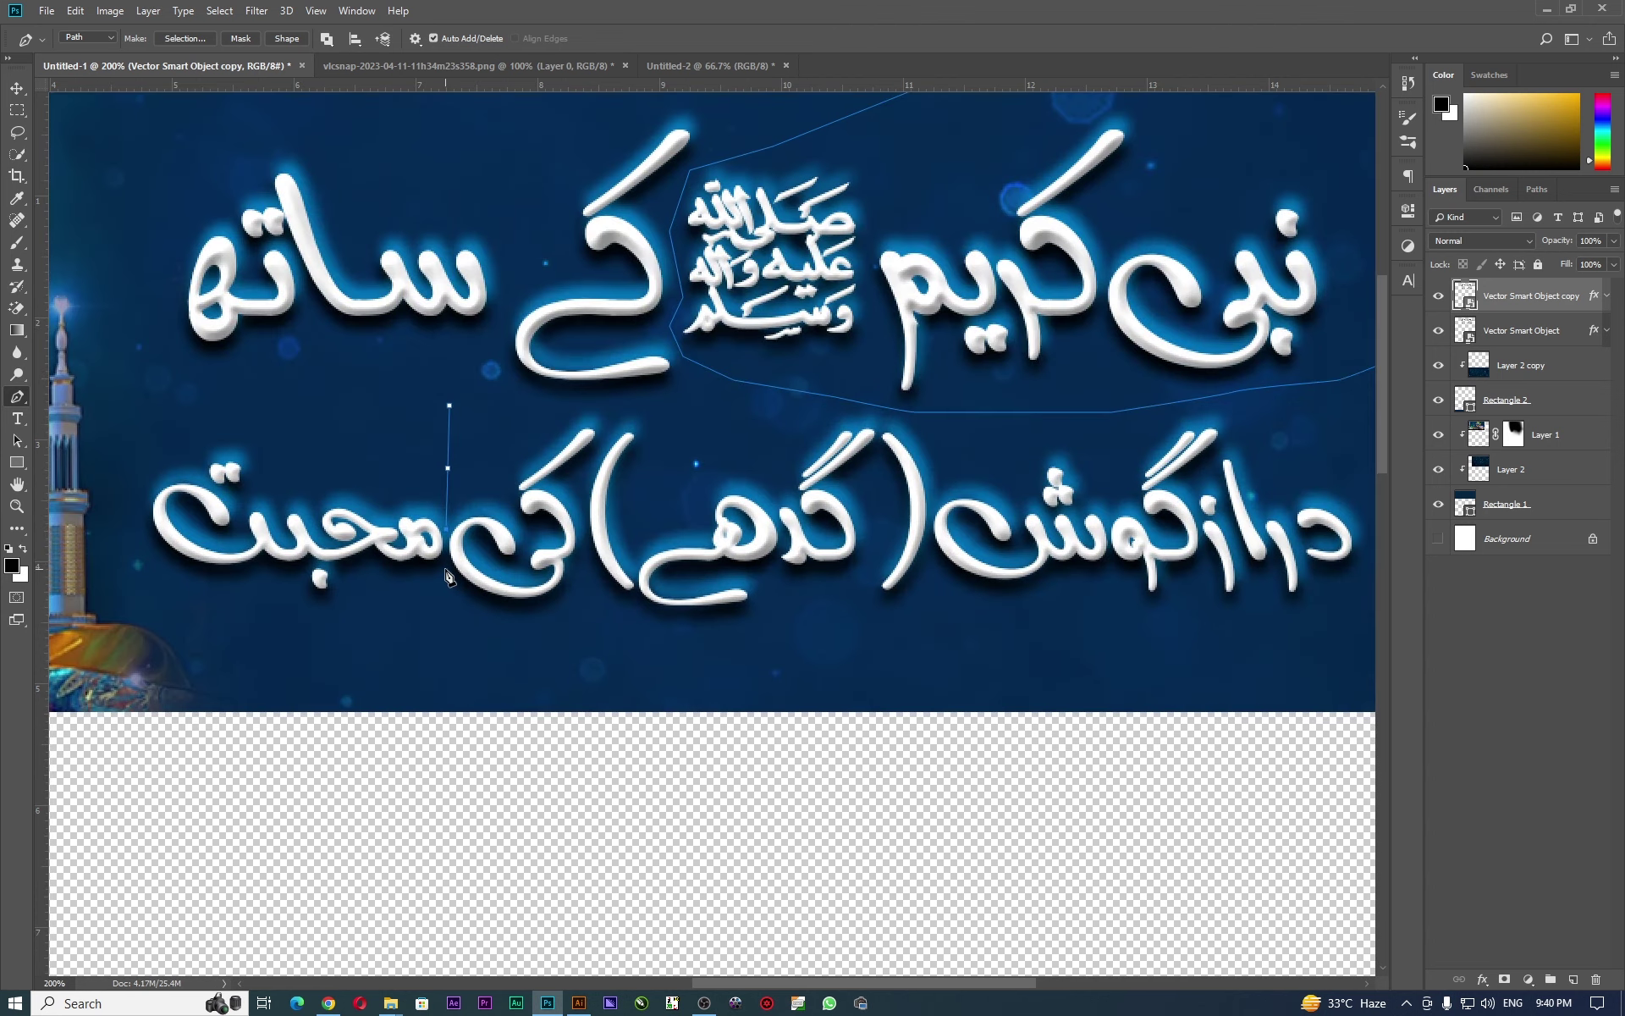
left_click(446, 569)
left_click(432, 629)
left_click(296, 636)
left_click(207, 605)
left_click(115, 546)
left_click(116, 424)
left_click(167, 391)
left_click(285, 380)
left_click(448, 406)
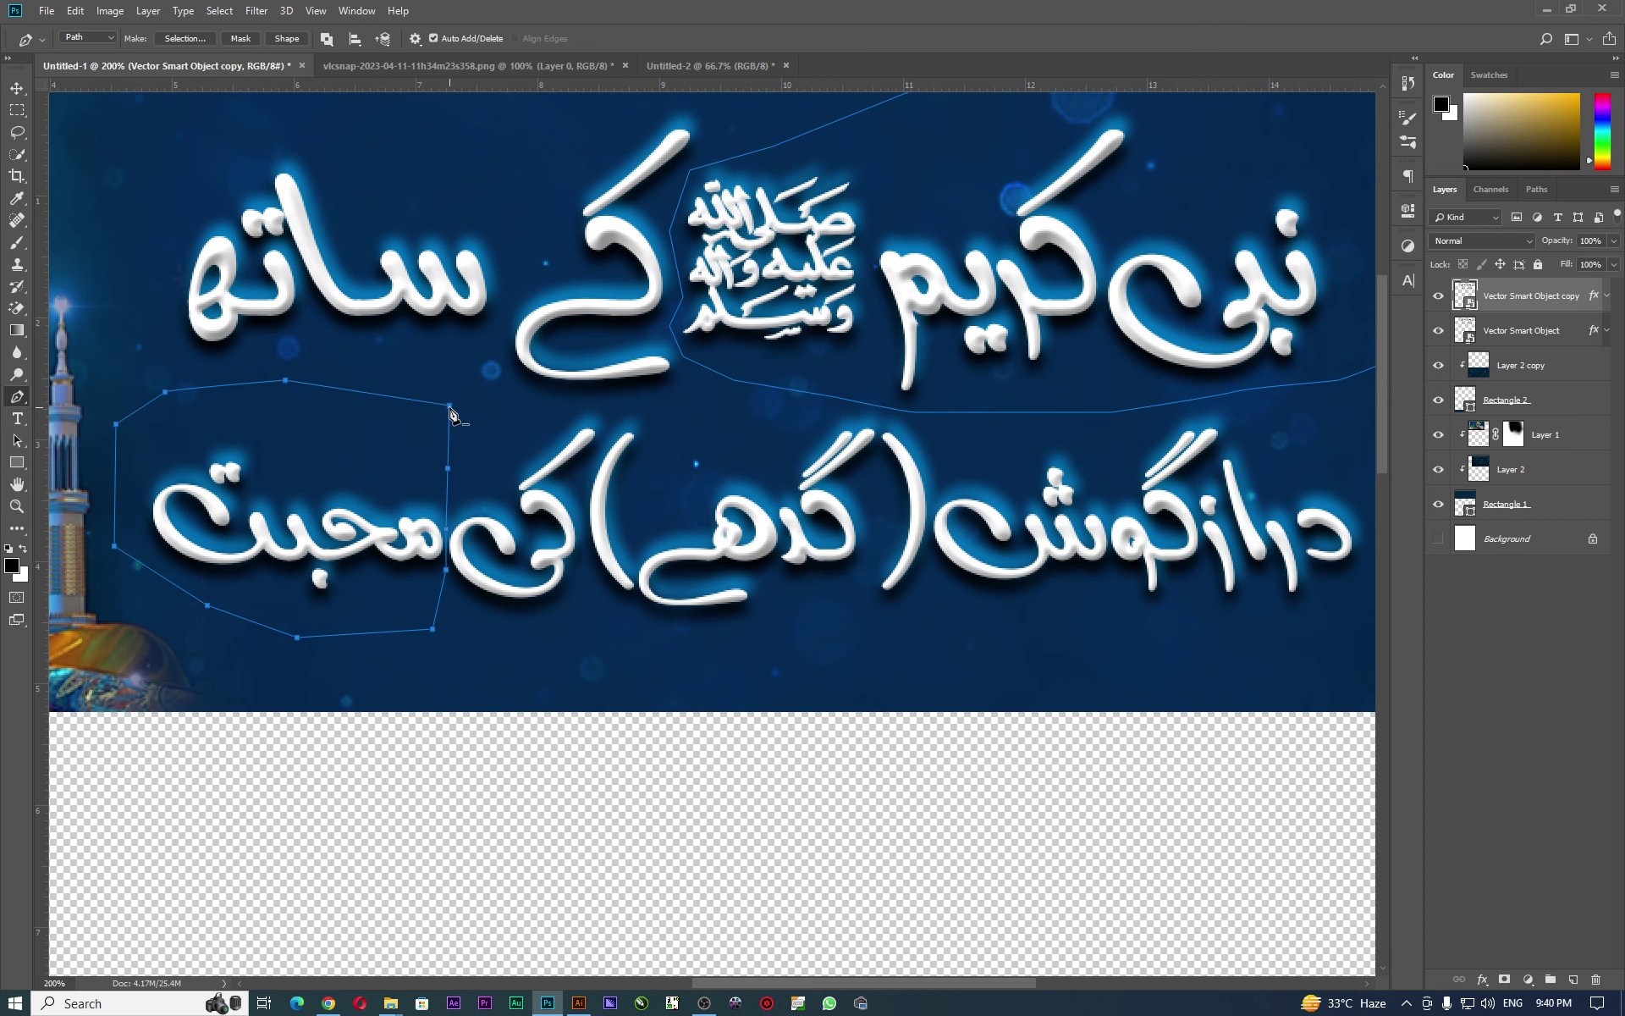
Convert both paths to a selection and add it as a layer mask on the copy.
key("ctrl+minus")
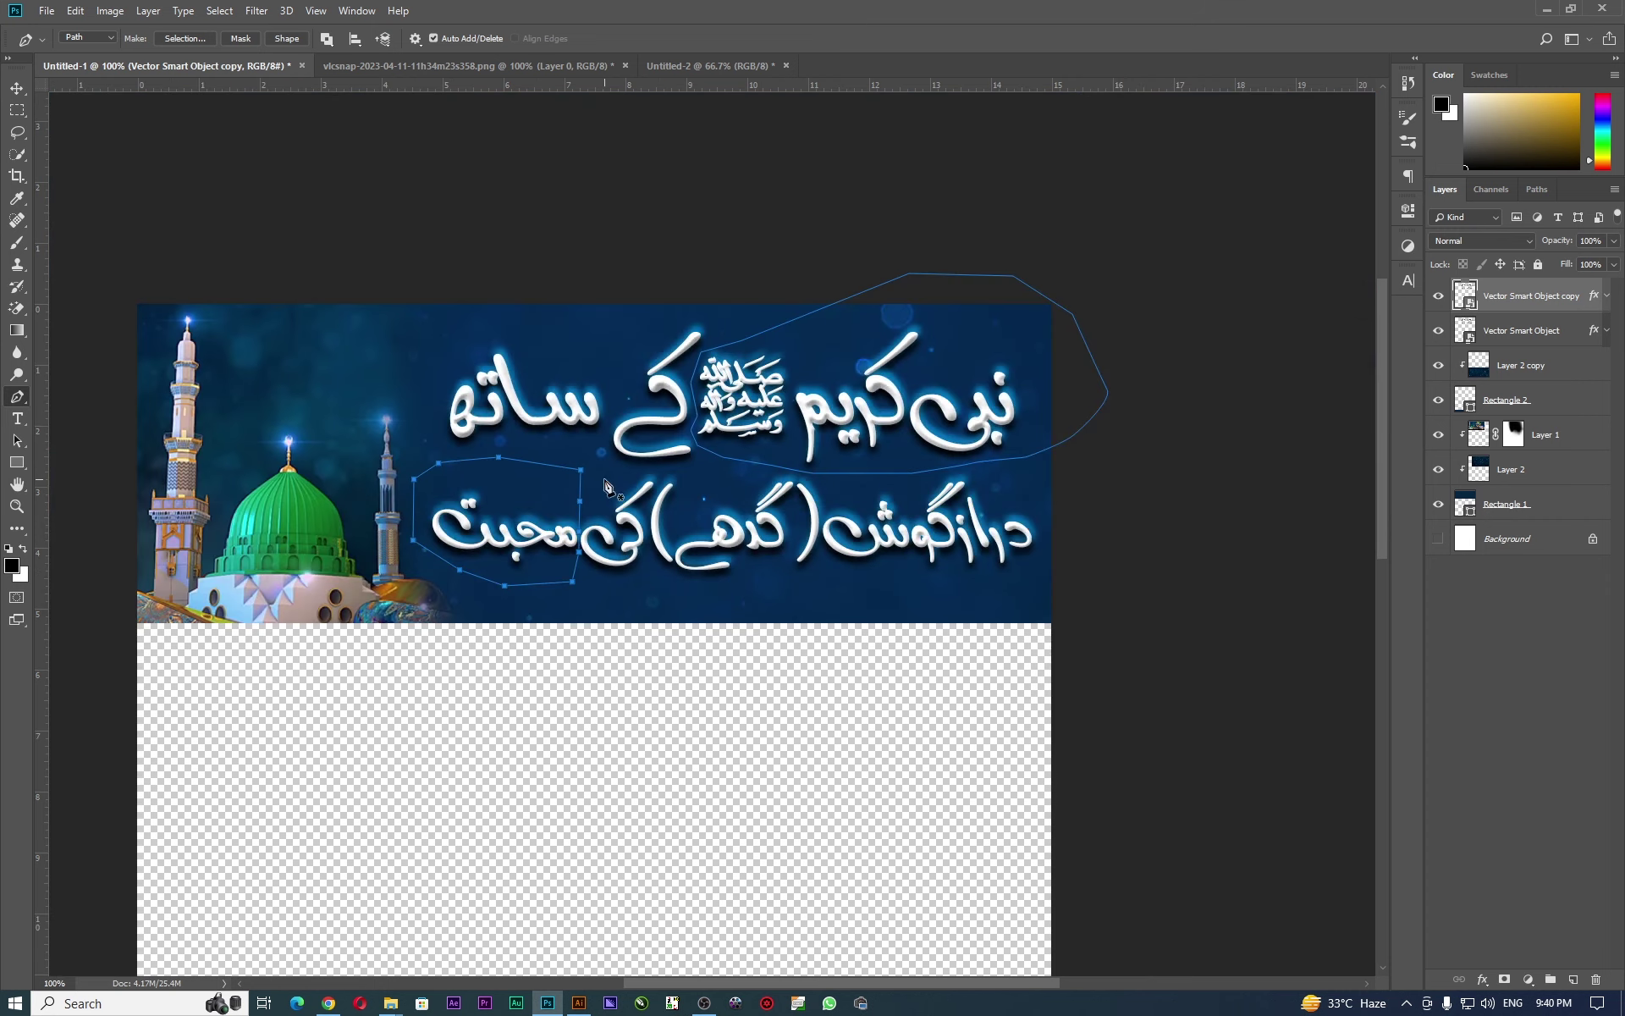
key("ctrl+Return")
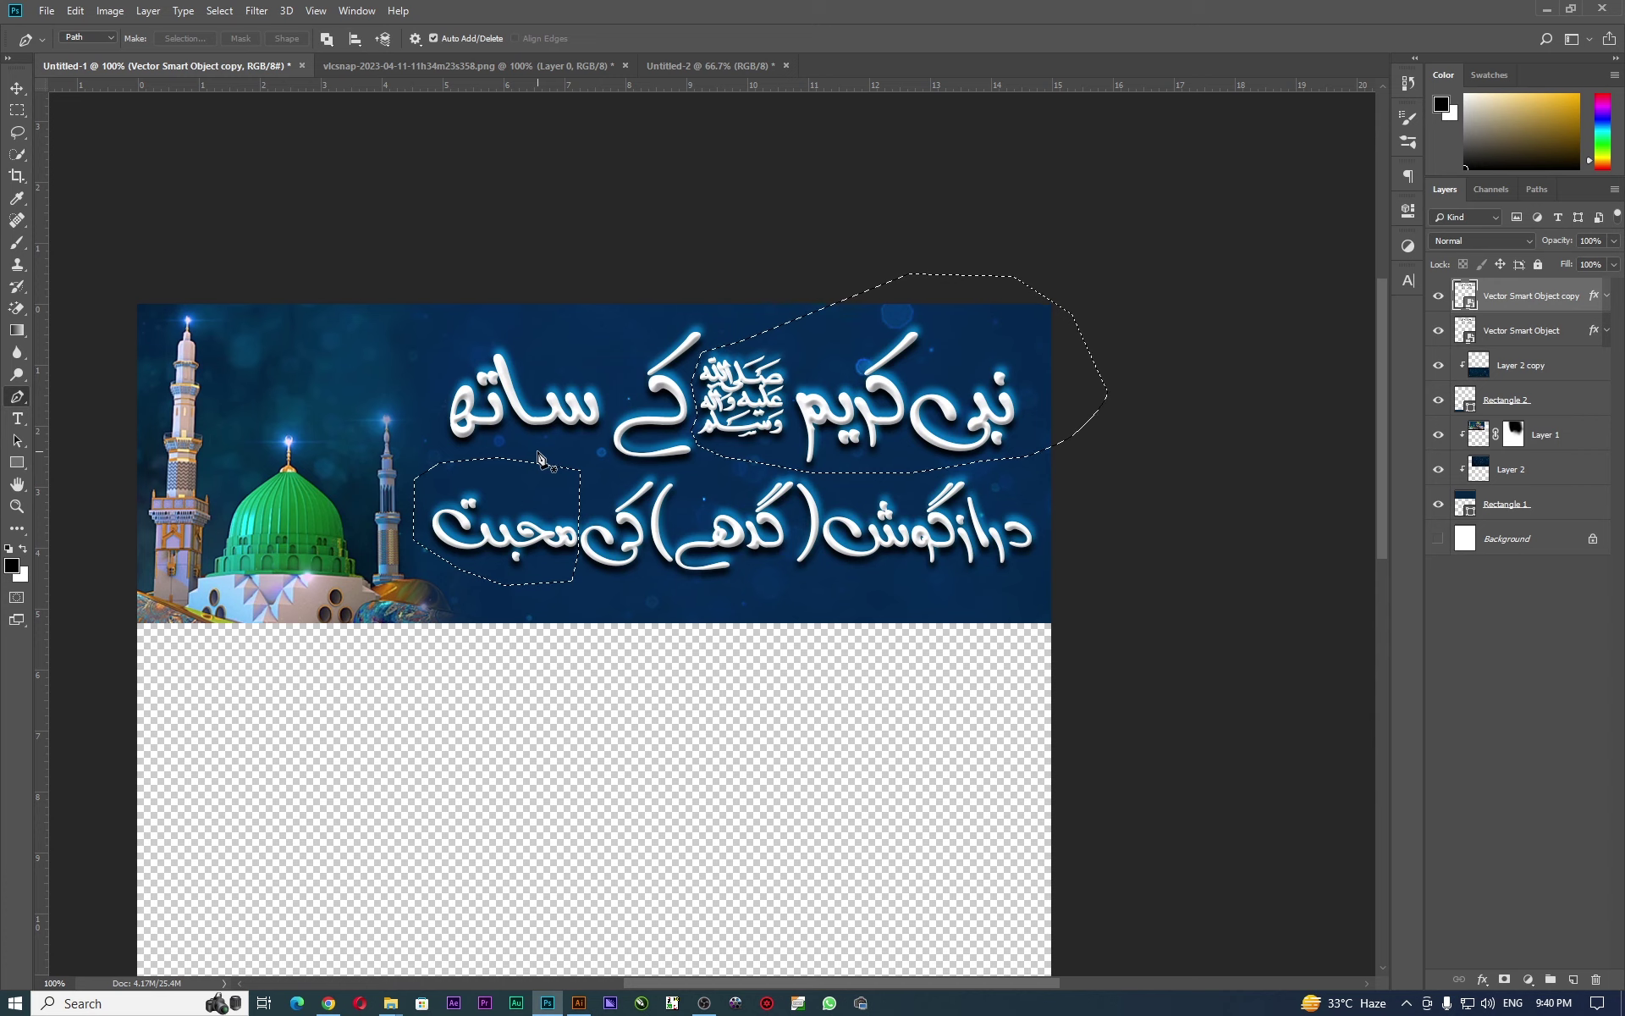
left_click(1501, 978)
key("ctrl+i")
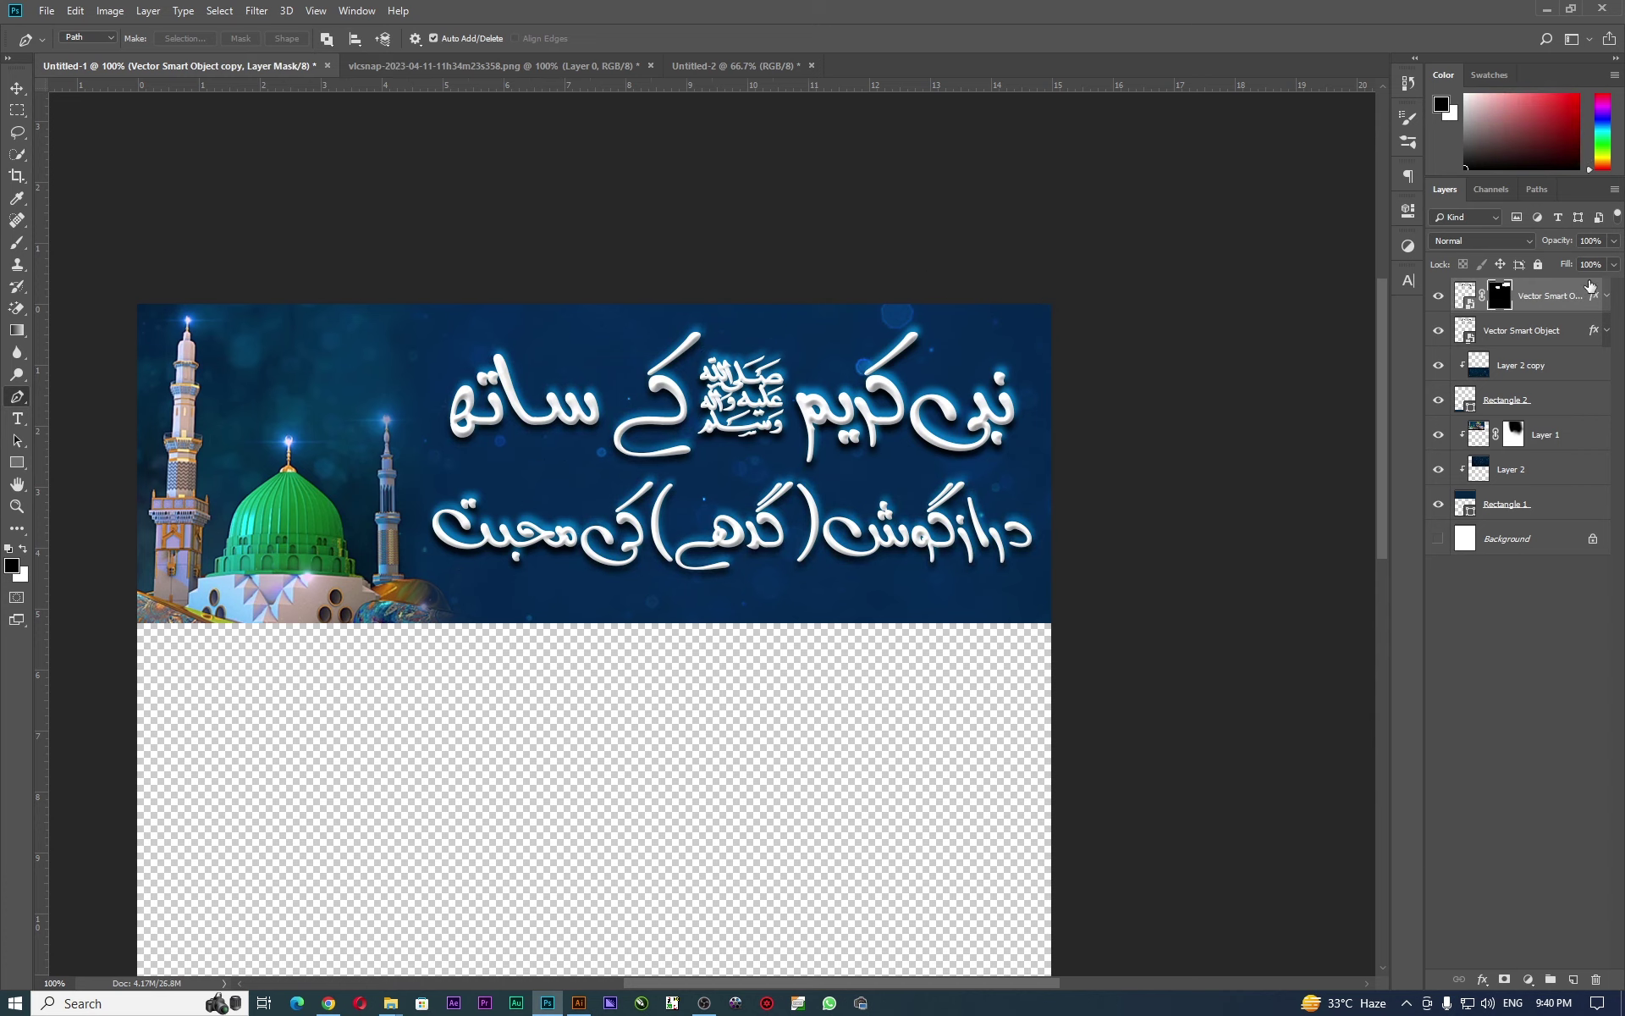
Turn off the blue drop shadow on the calligraphy copy's layer style.
double_click(1595, 298)
left_click_drag(542, 593, 854, 330)
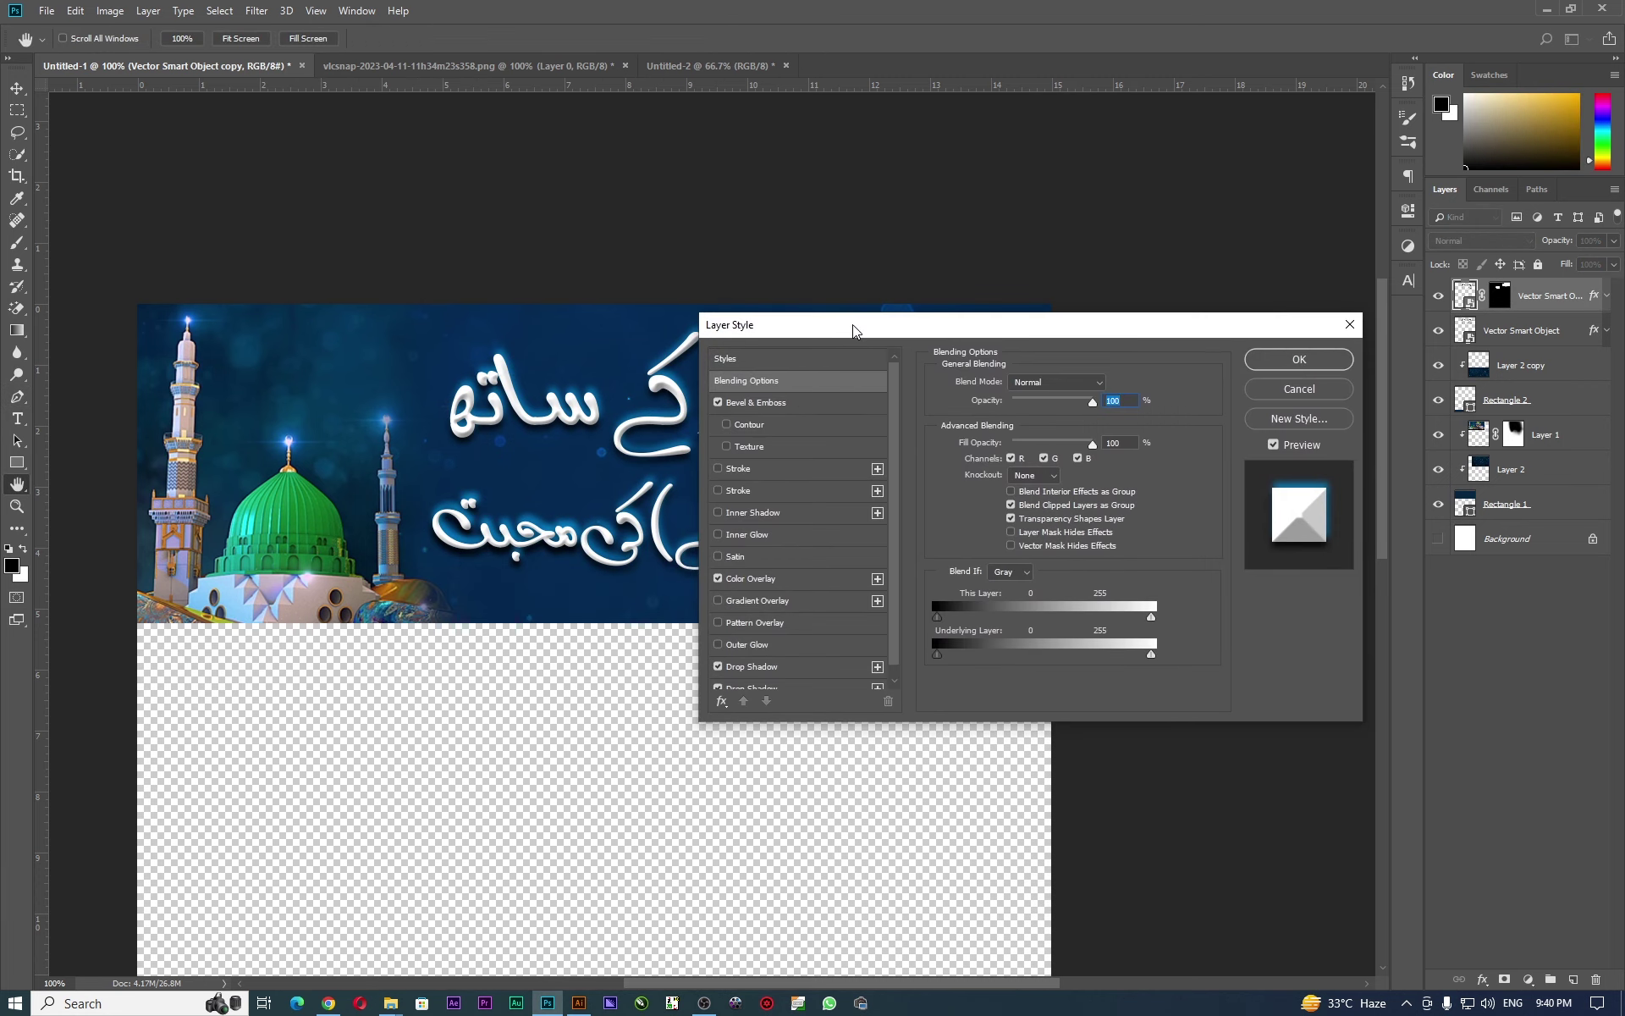
scroll(749, 658, "down", 1)
left_click(717, 657)
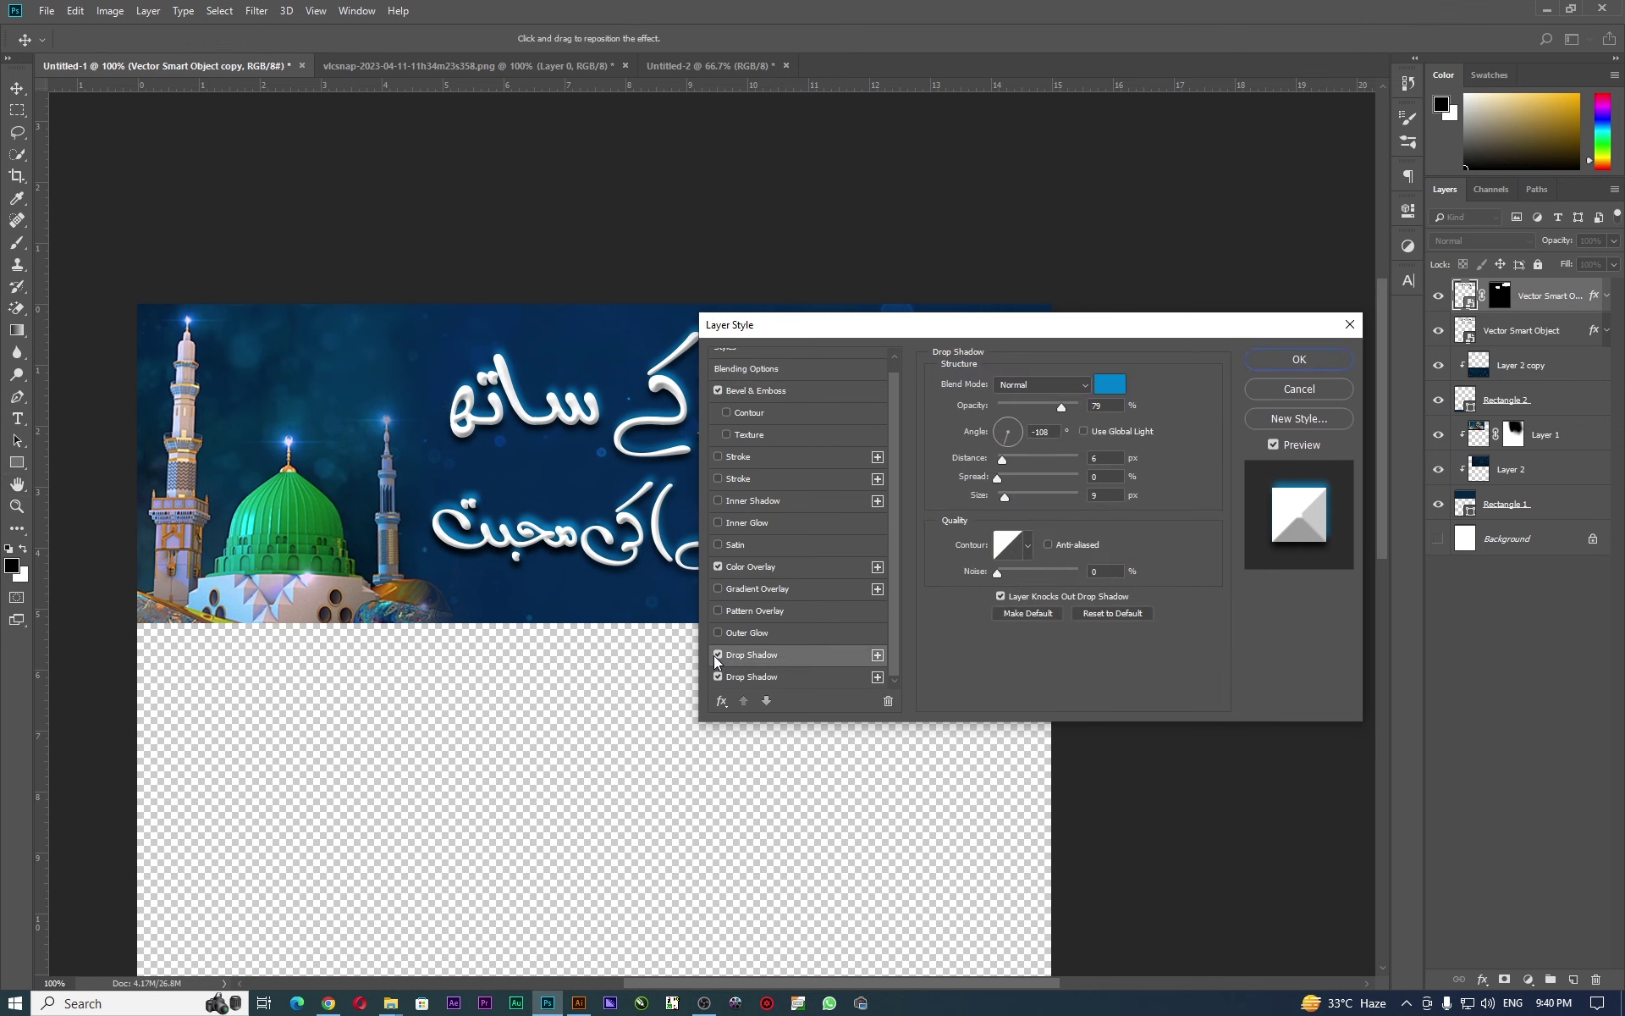
left_click(766, 701)
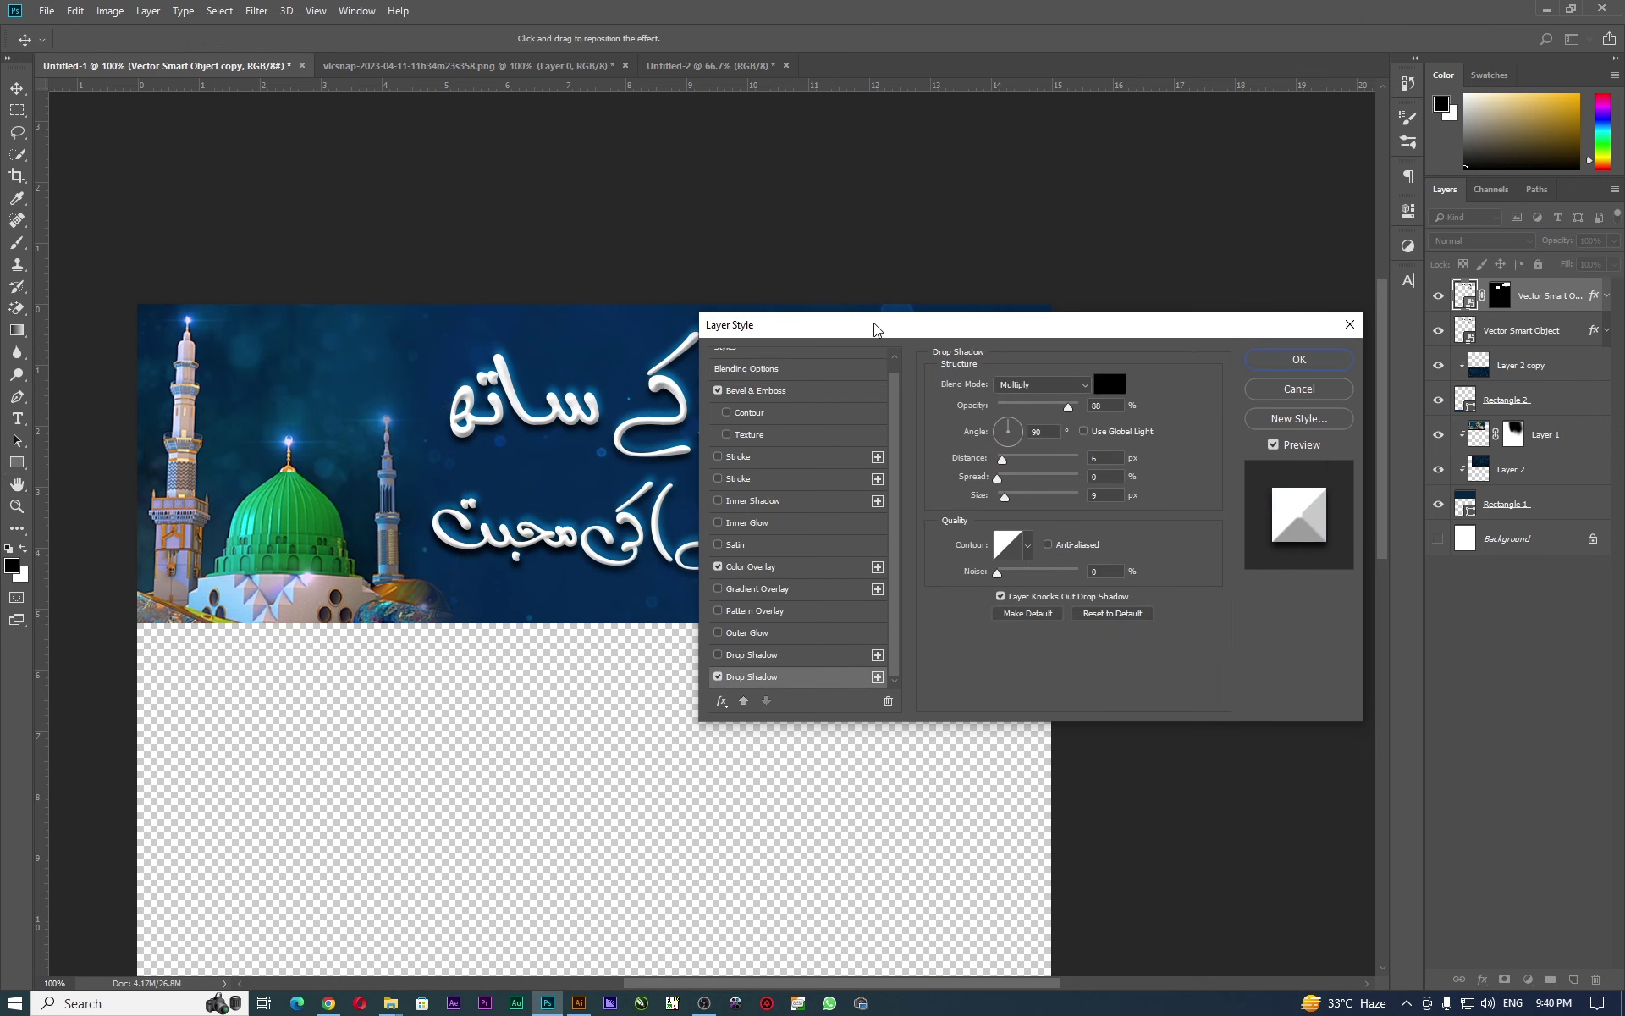
left_click_drag(875, 329, 550, 528)
Give the copy a colour overlay shifted from orange to yellow.
left_click(495, 773)
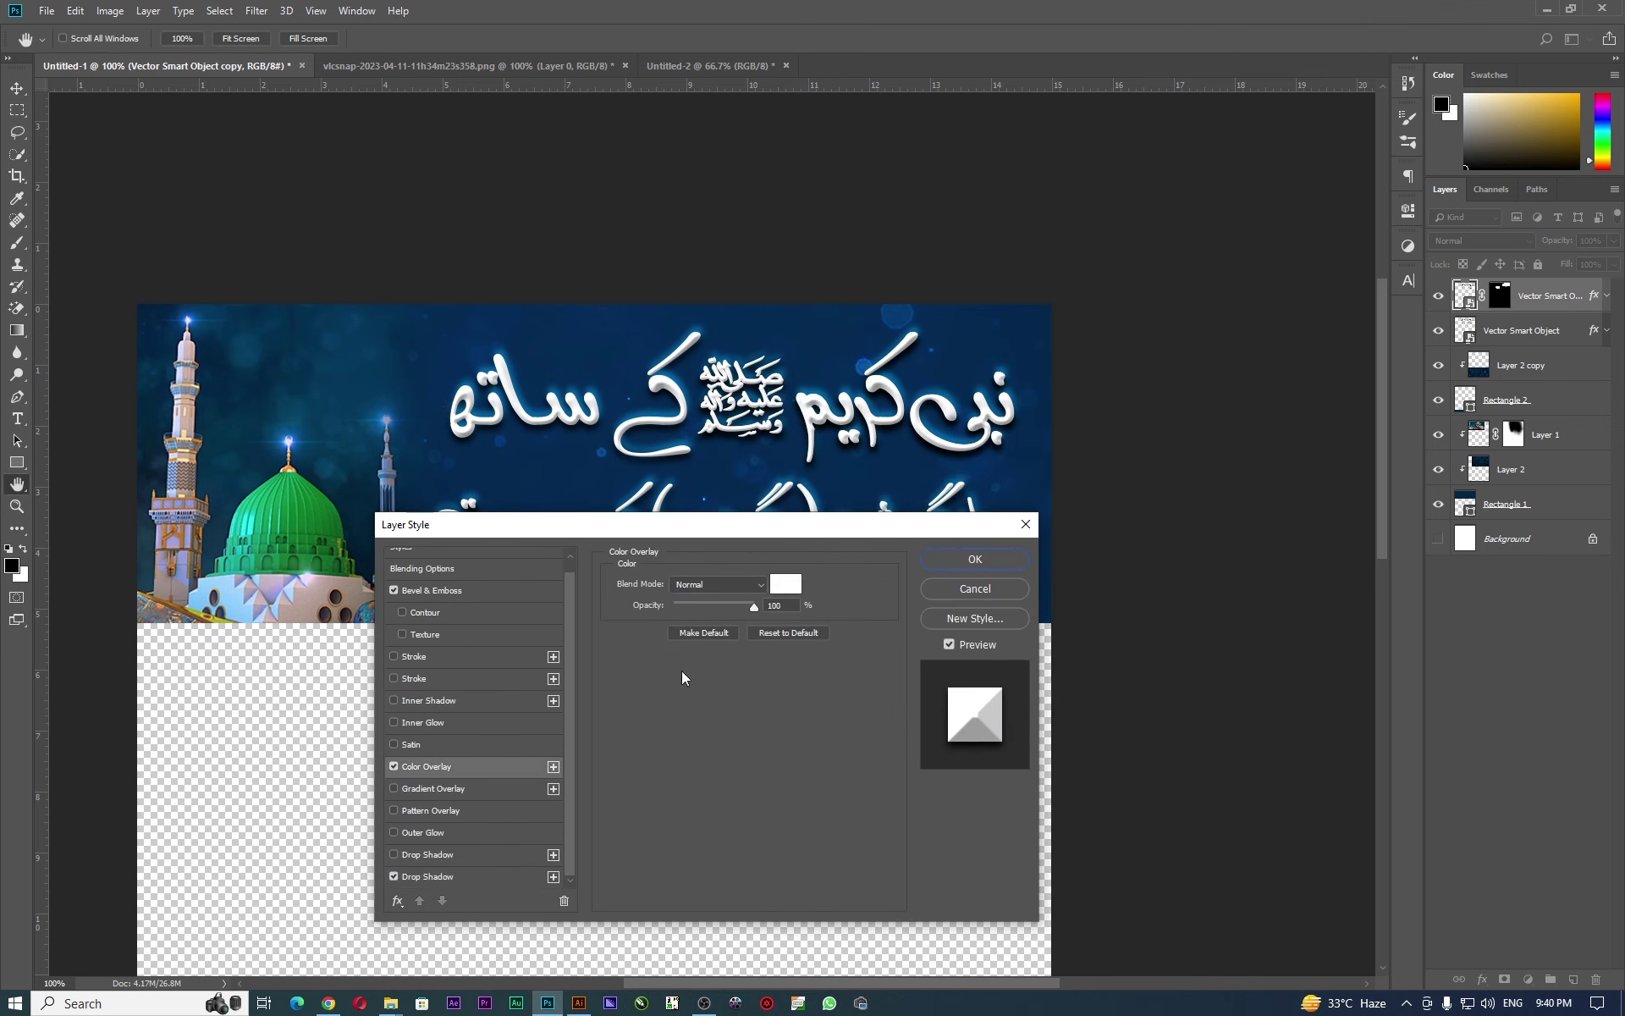
left_click(797, 587)
left_click(906, 798)
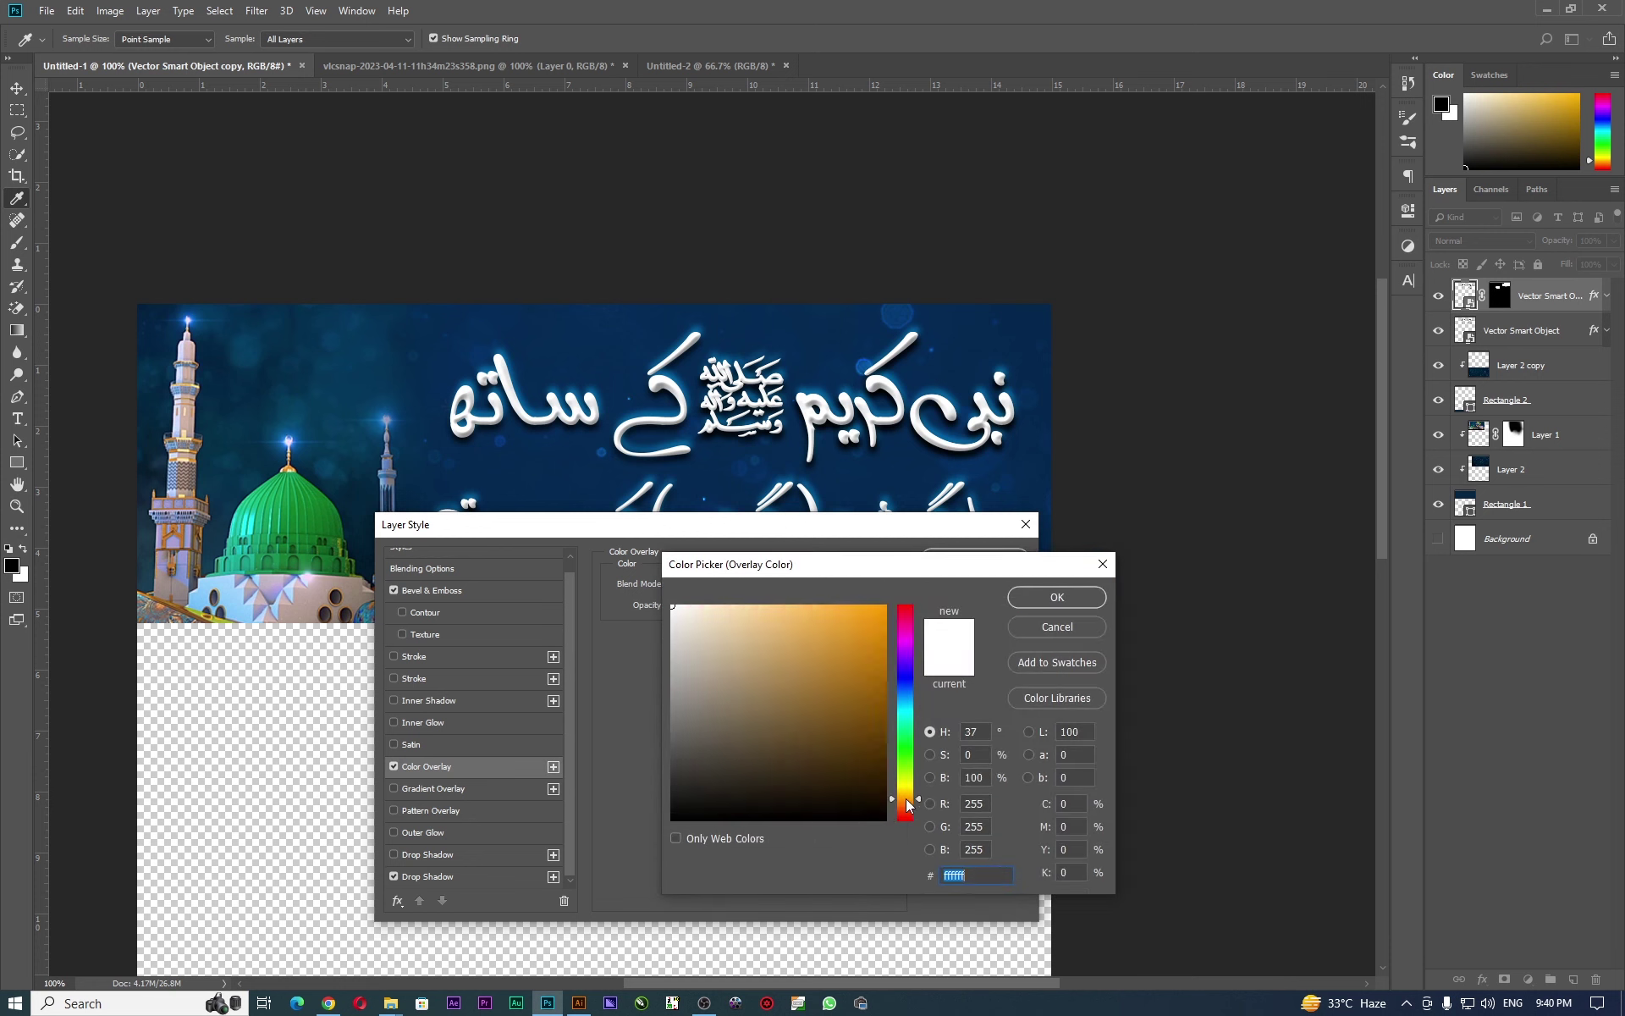
left_click(865, 606)
mouse_move(909, 551)
left_mouse_down()
mouse_move(897, 593)
mouse_move(991, 503)
left_mouse_up()
left_click(1032, 722)
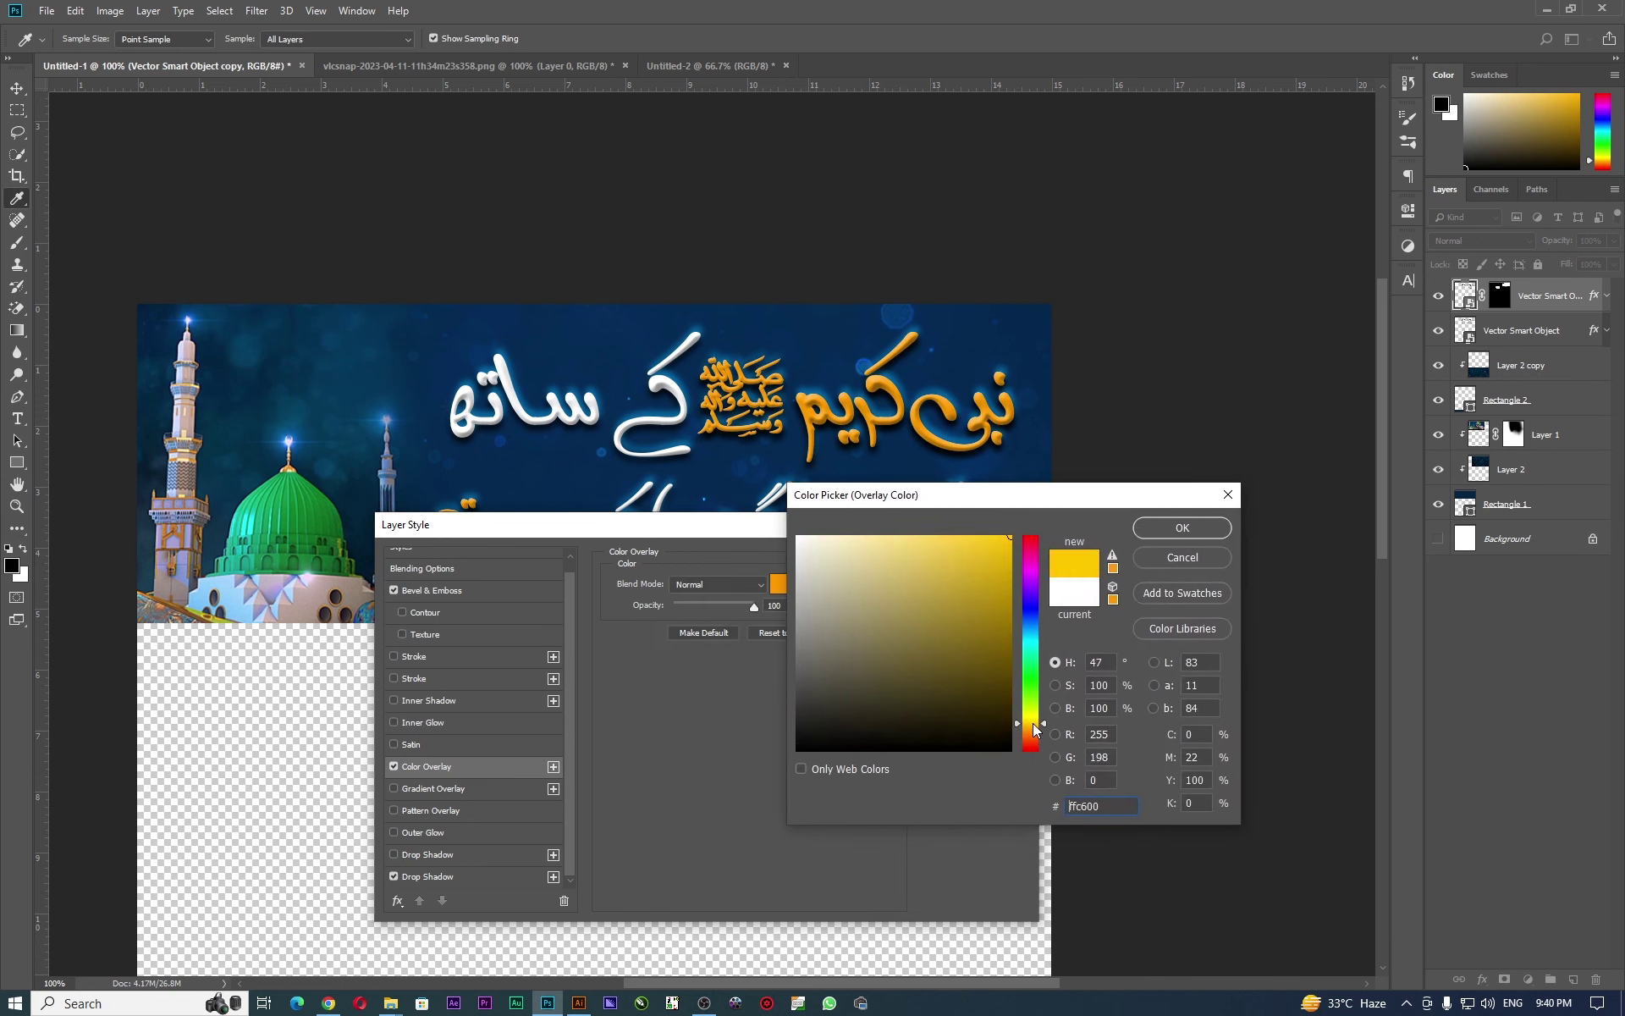
left_click(1174, 528)
left_click_drag(670, 529, 973, 520)
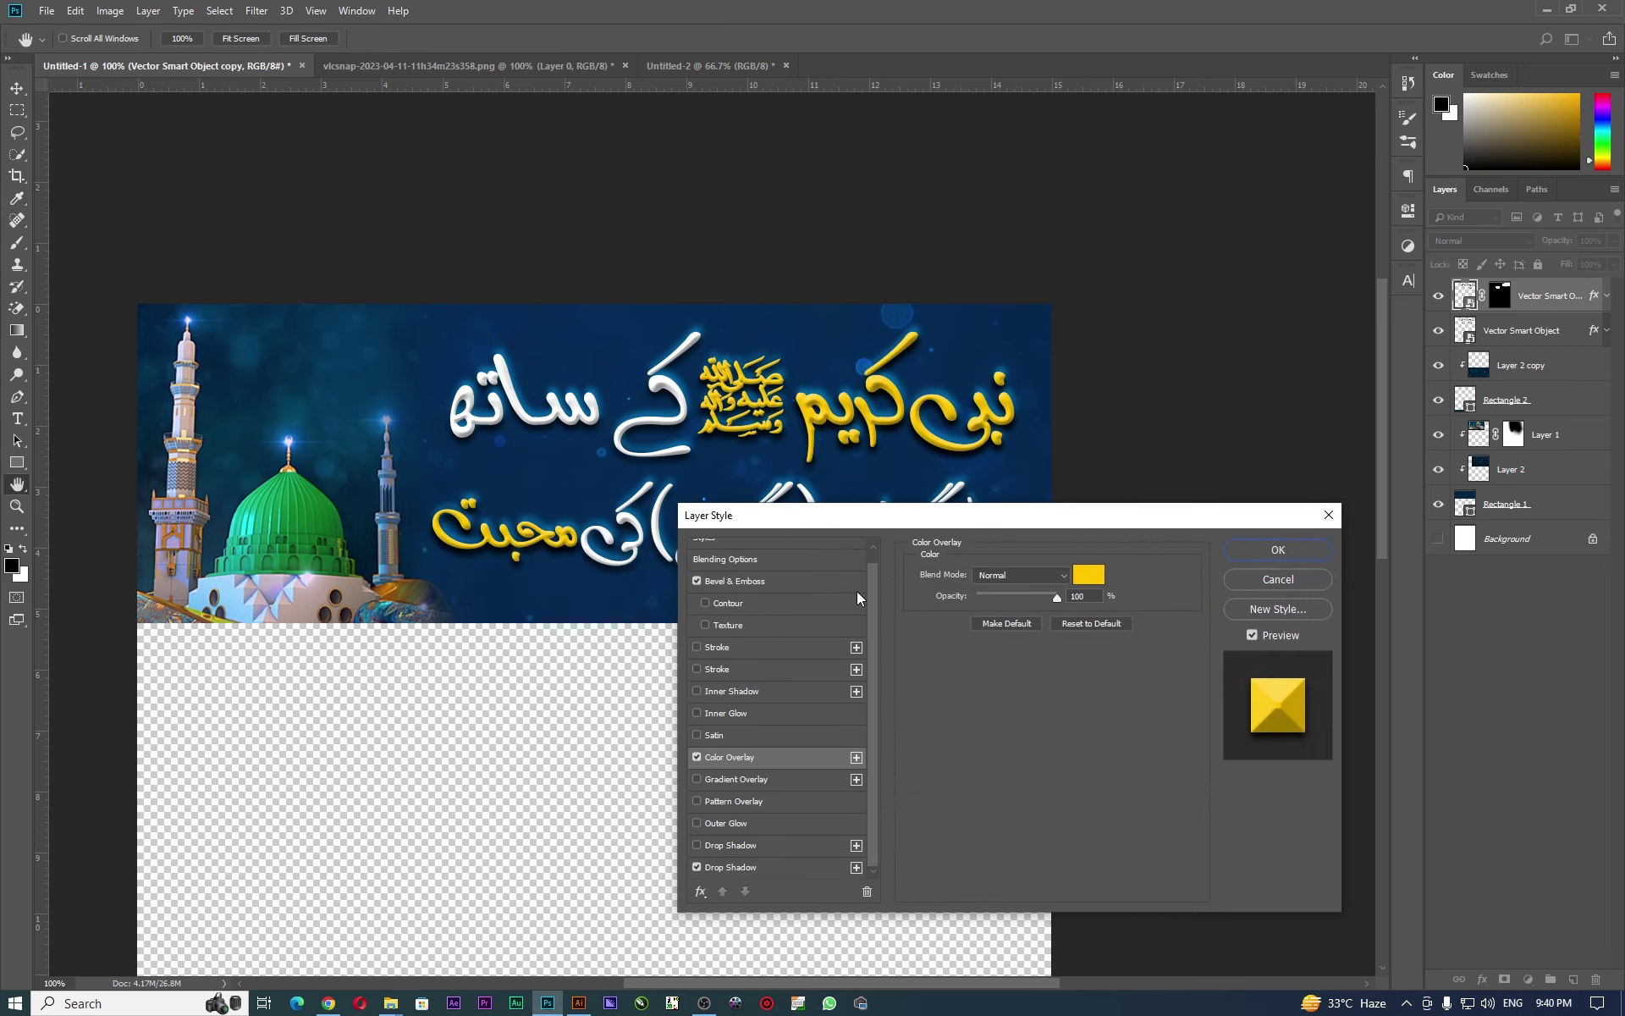
Set the Bevel & Emboss highlight mode to Color Dodge.
left_click(816, 580)
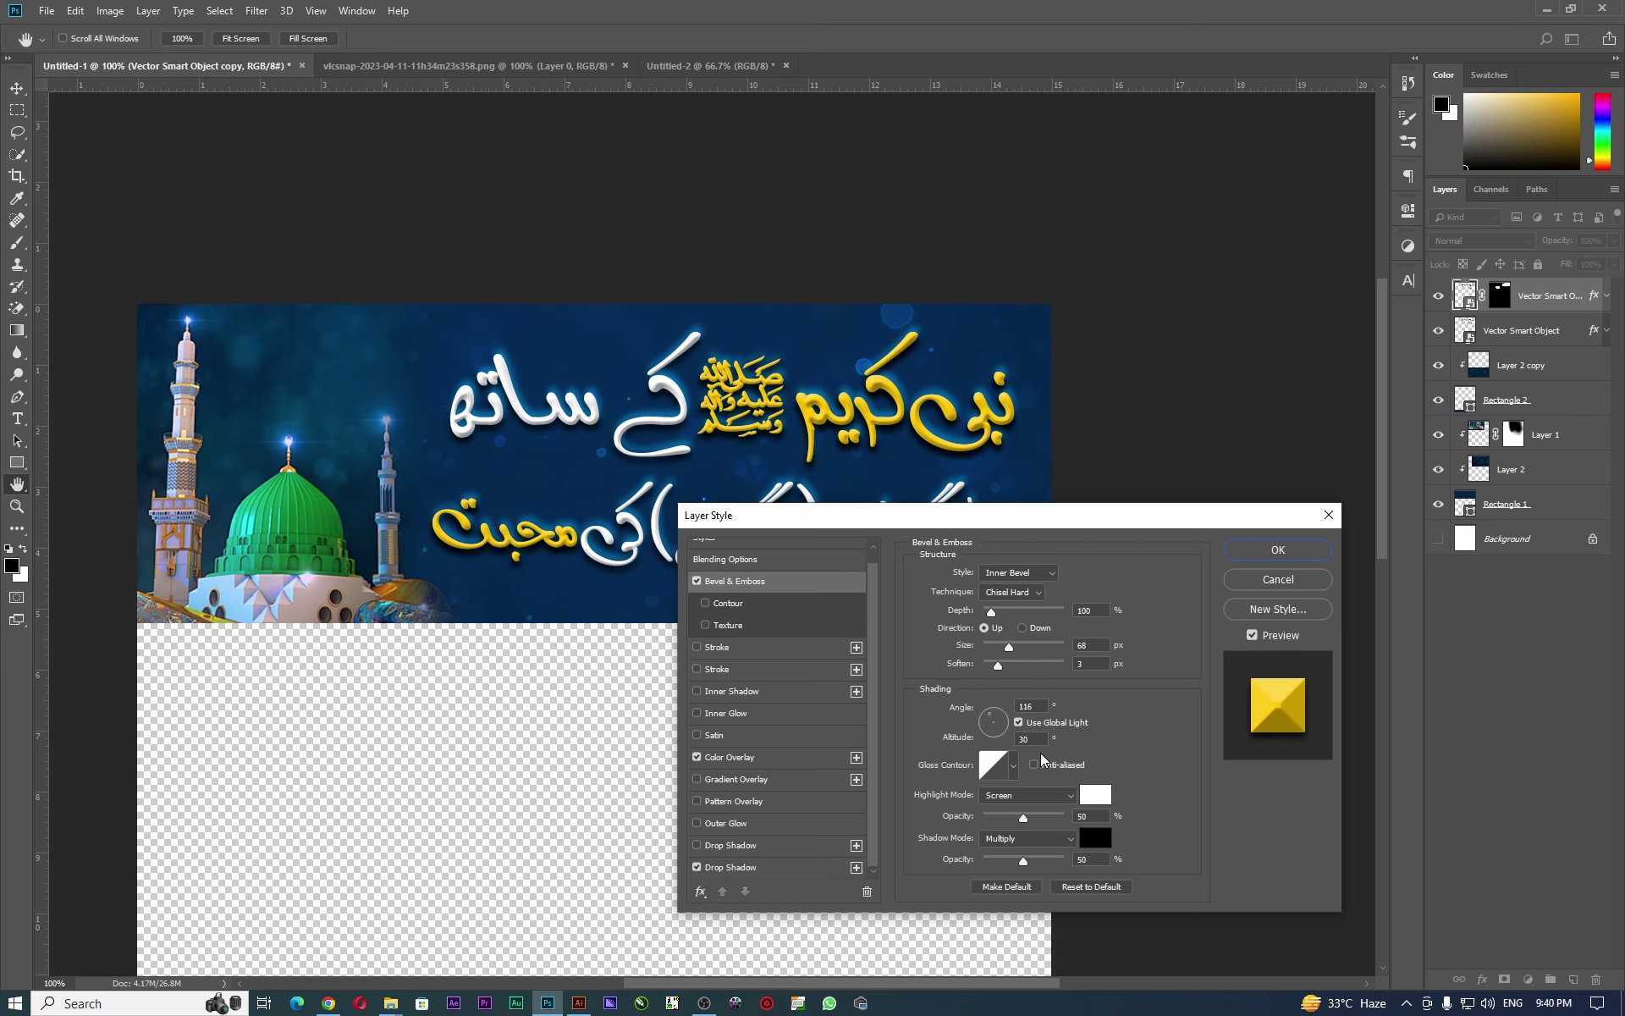
left_click(1053, 795)
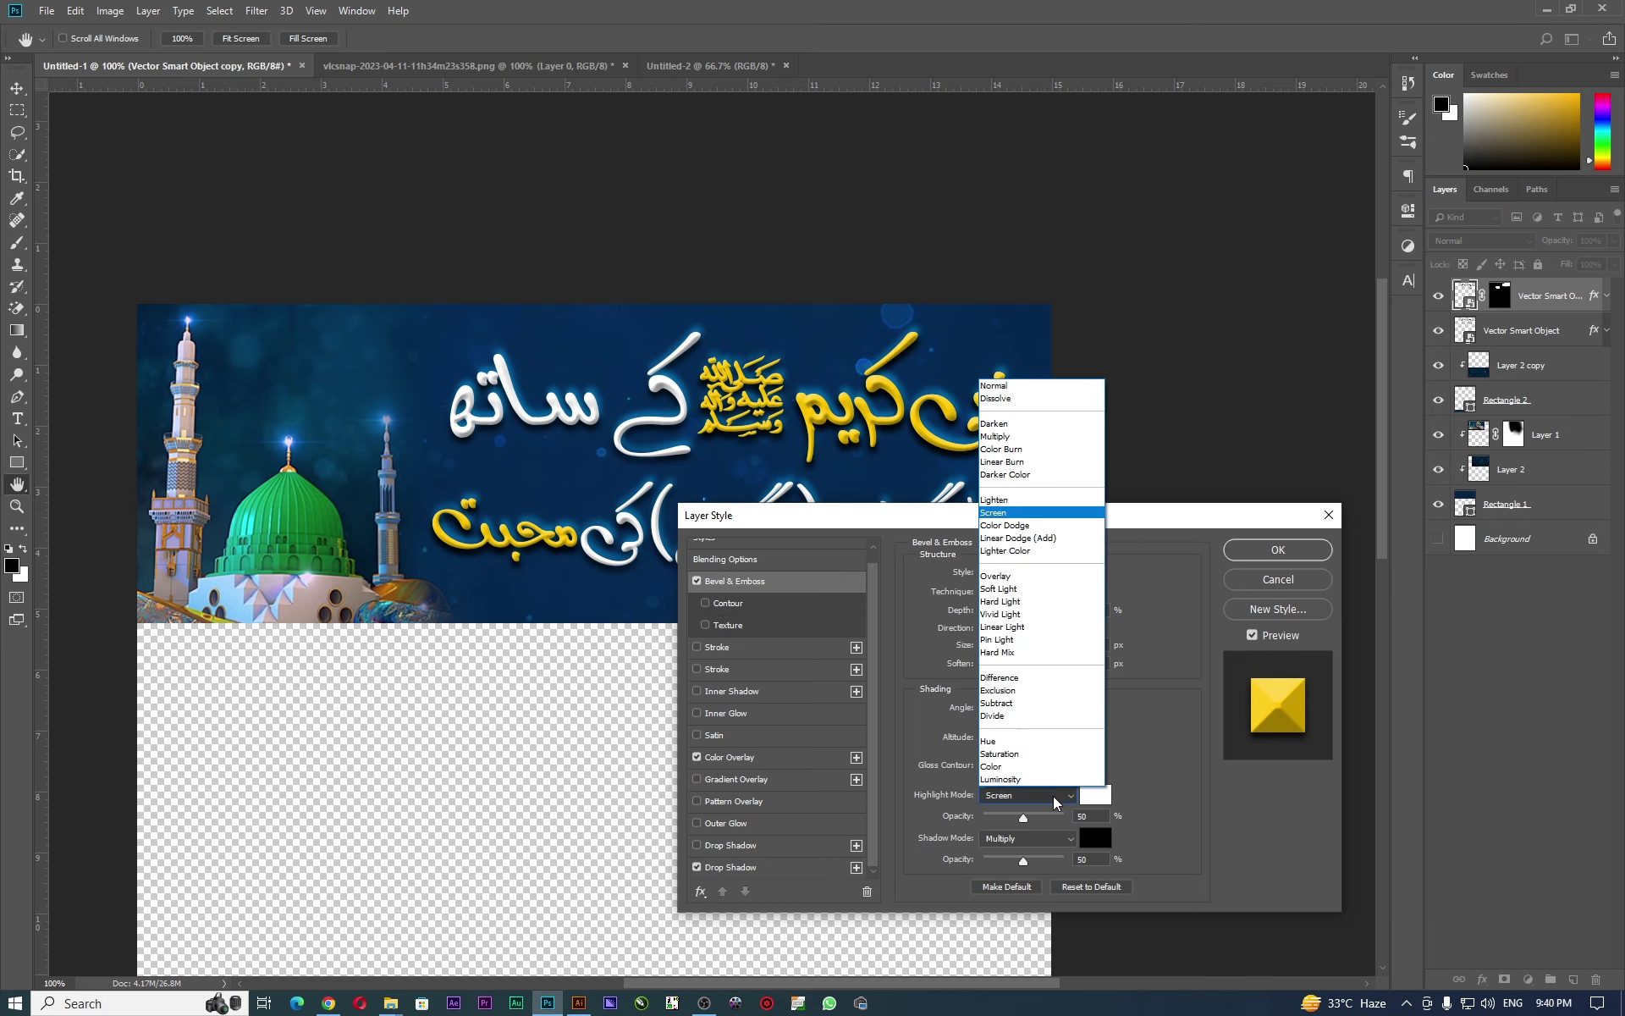
left_click(1050, 525)
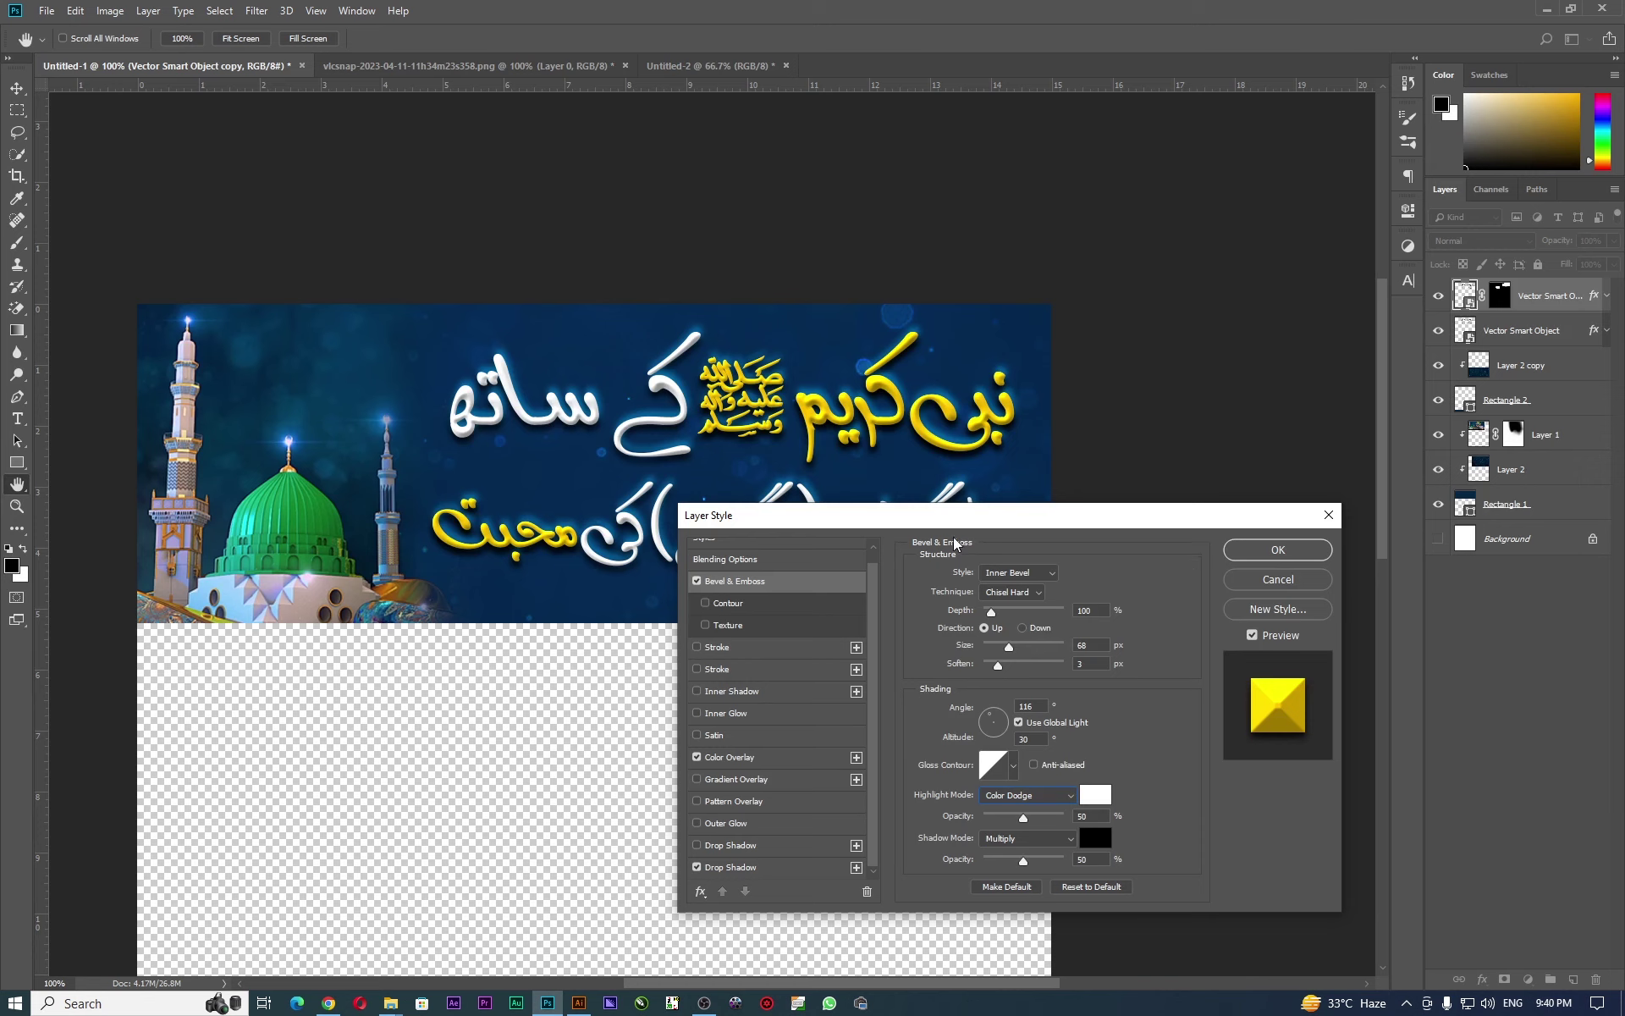
left_click_drag(955, 518, 1087, 525)
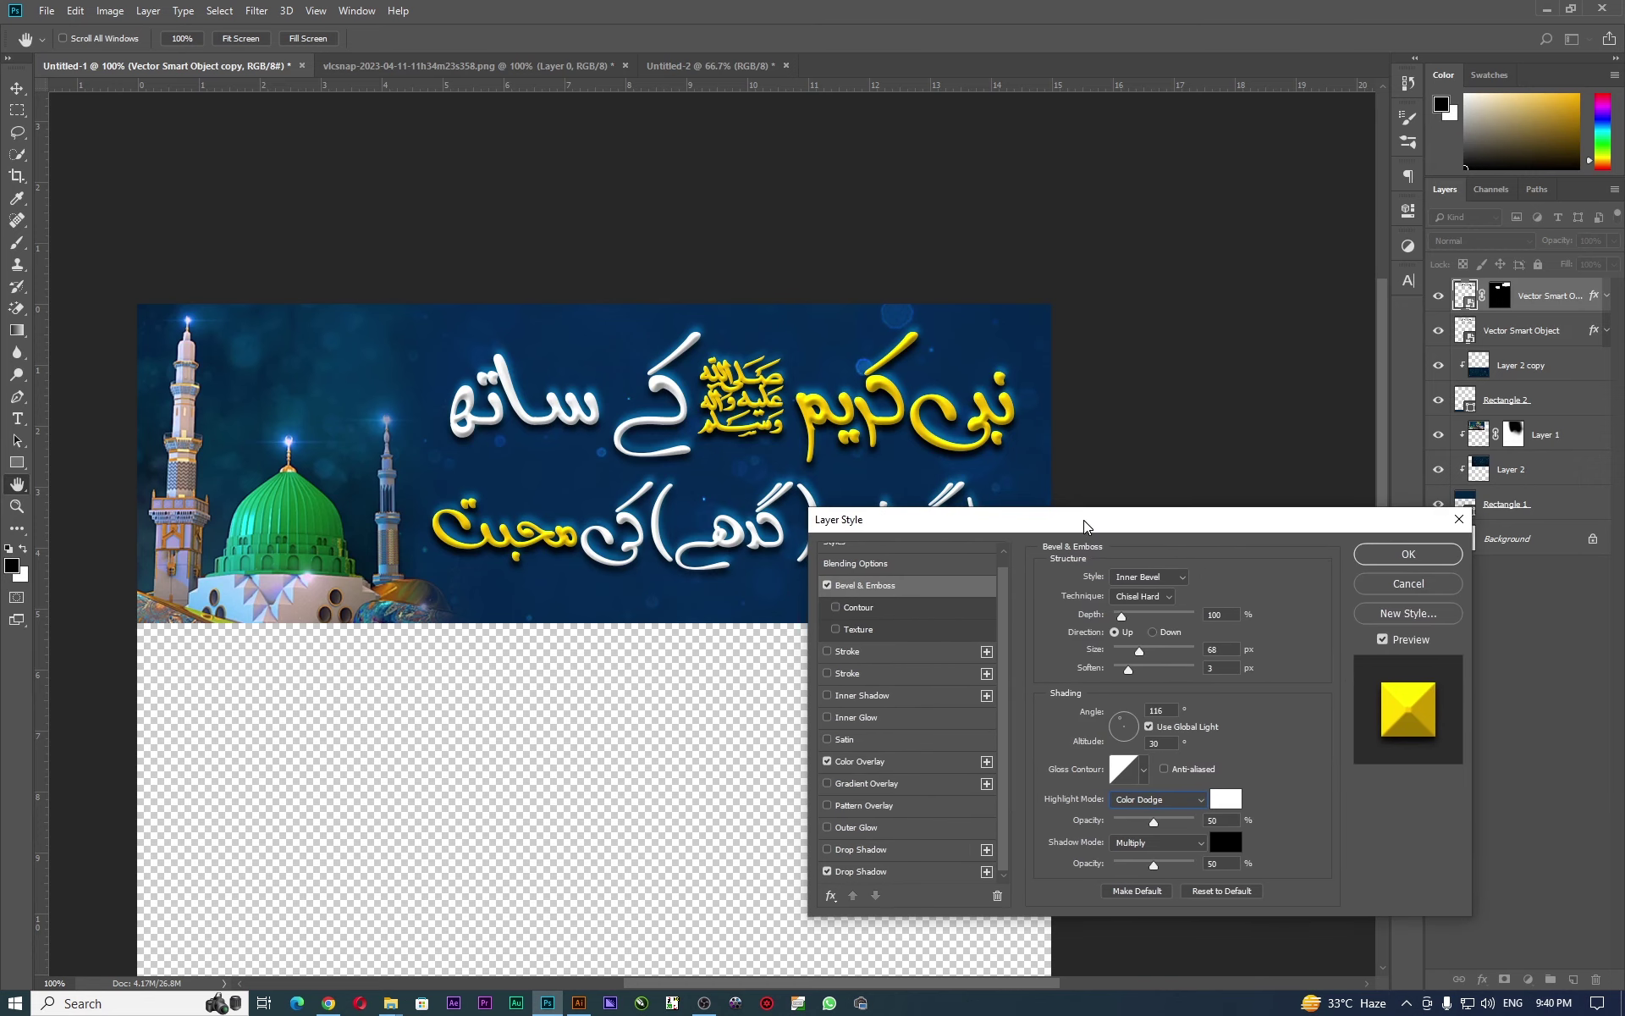
Set the overlay colour to #ffc600 yellow and apply the layer style.
left_click(943, 758)
left_click(1232, 584)
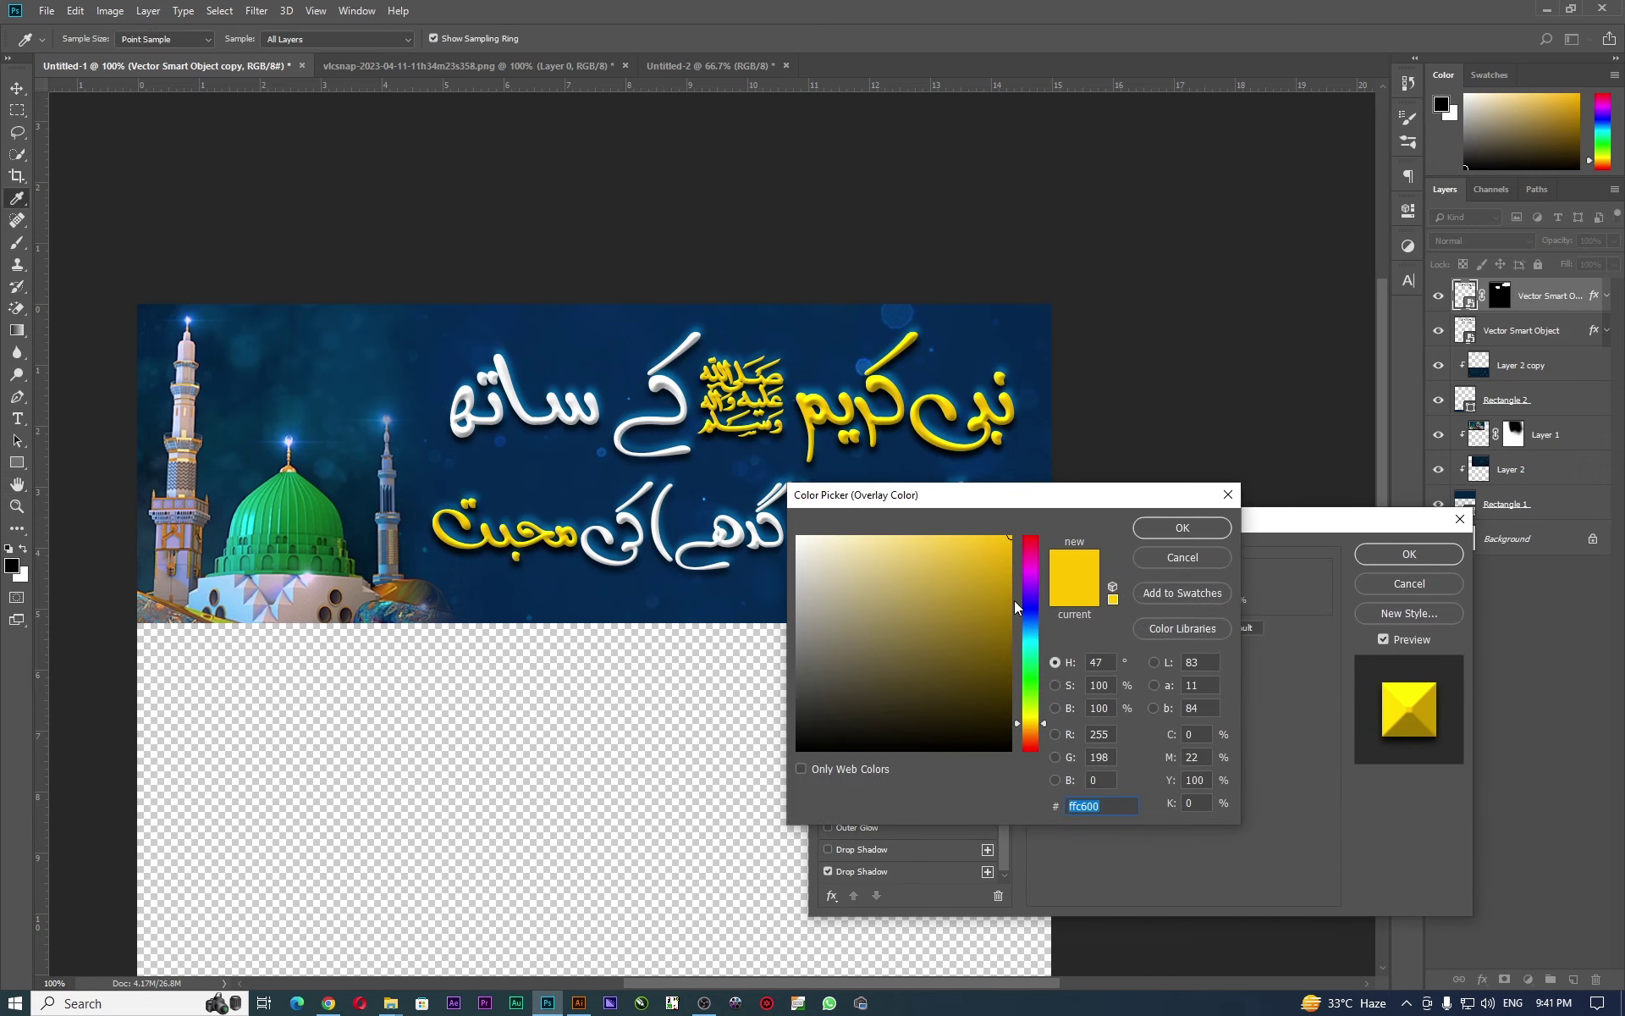
left_click_drag(1043, 724, 1045, 728)
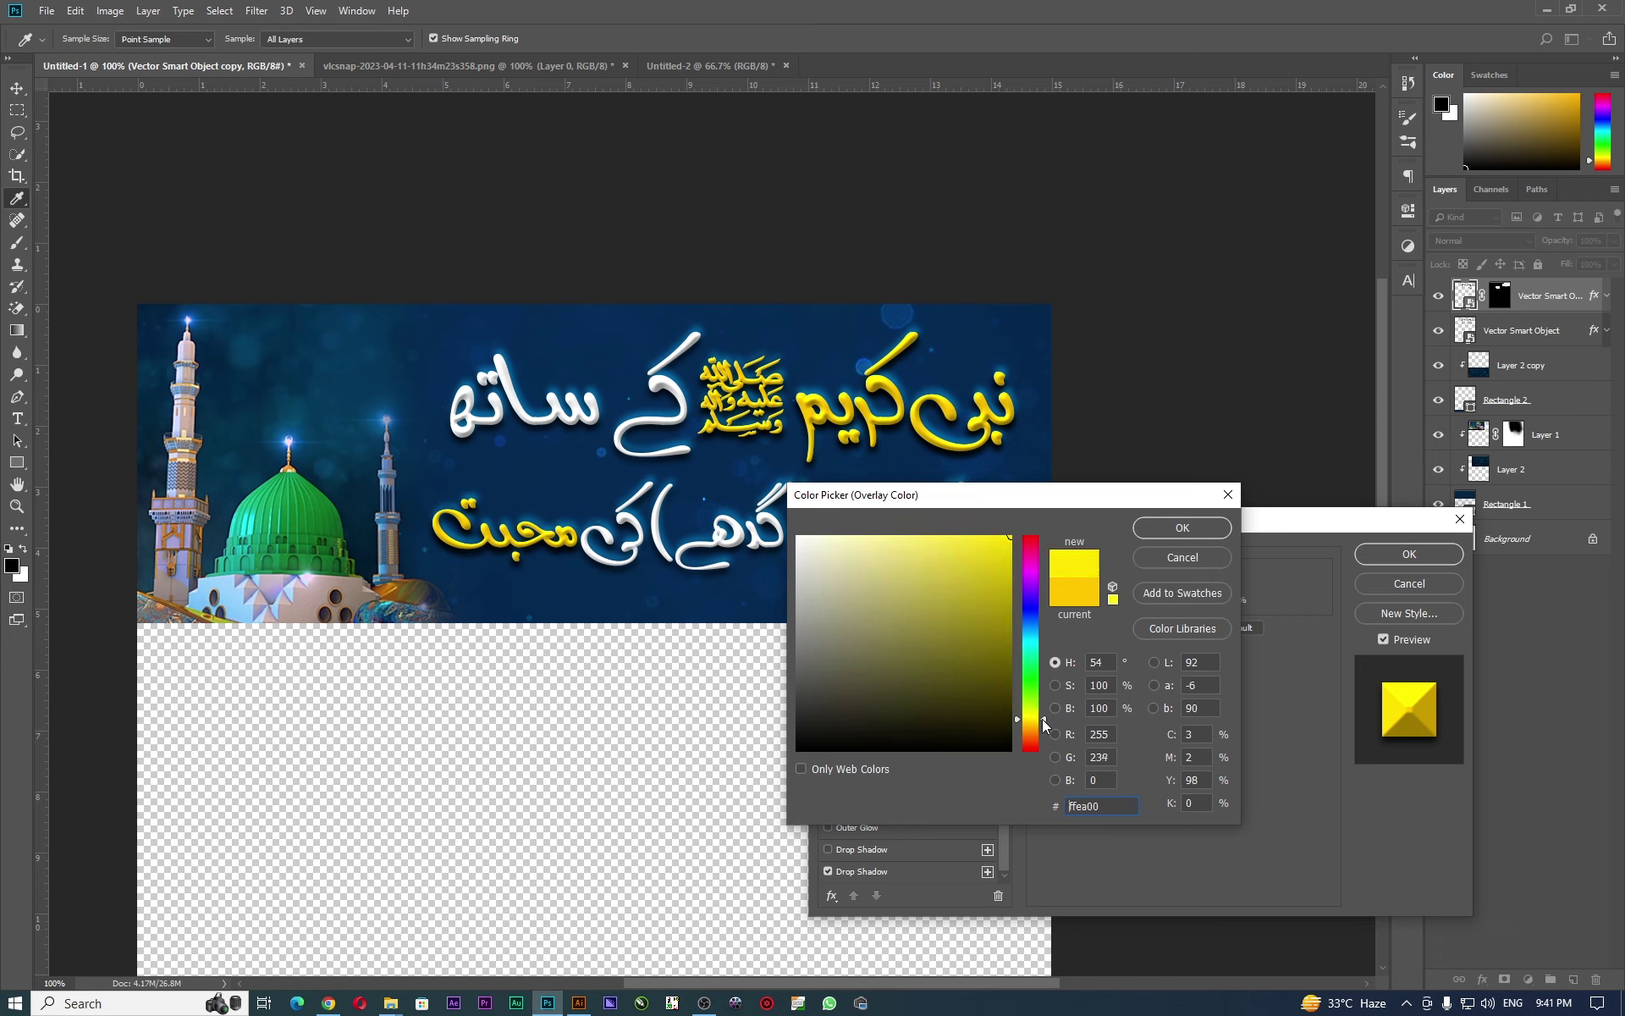
left_click(1179, 530)
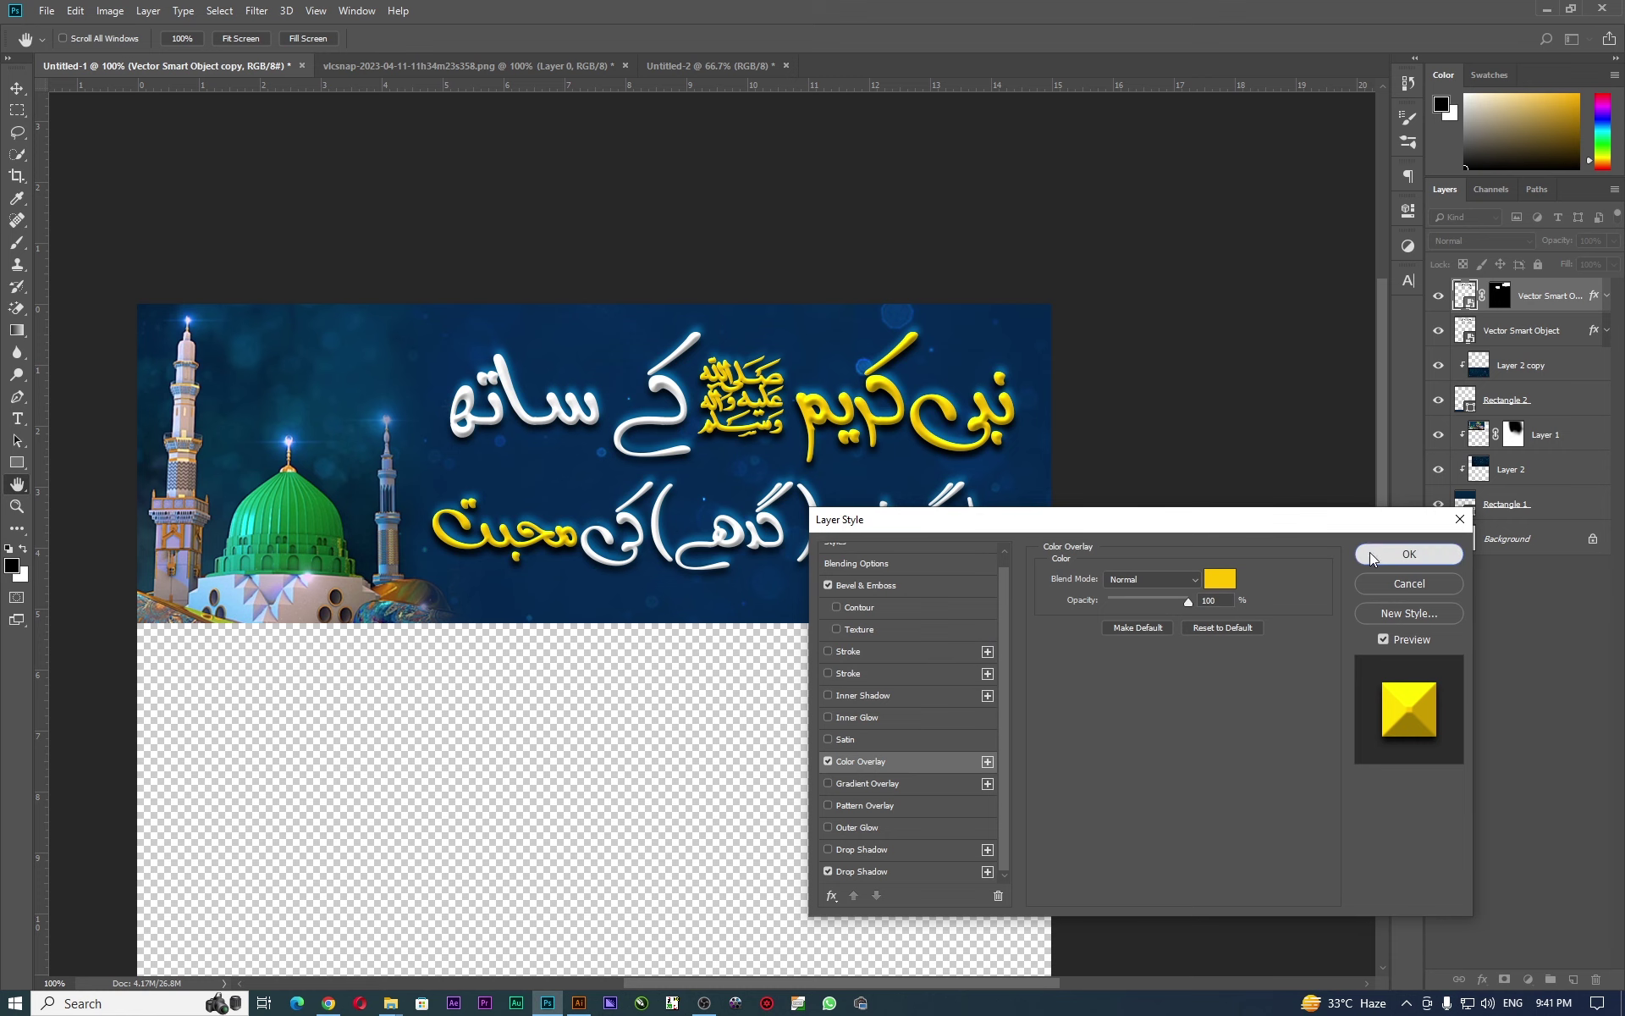
left_click(1409, 554)
key("p")
key("ctrl+minus")
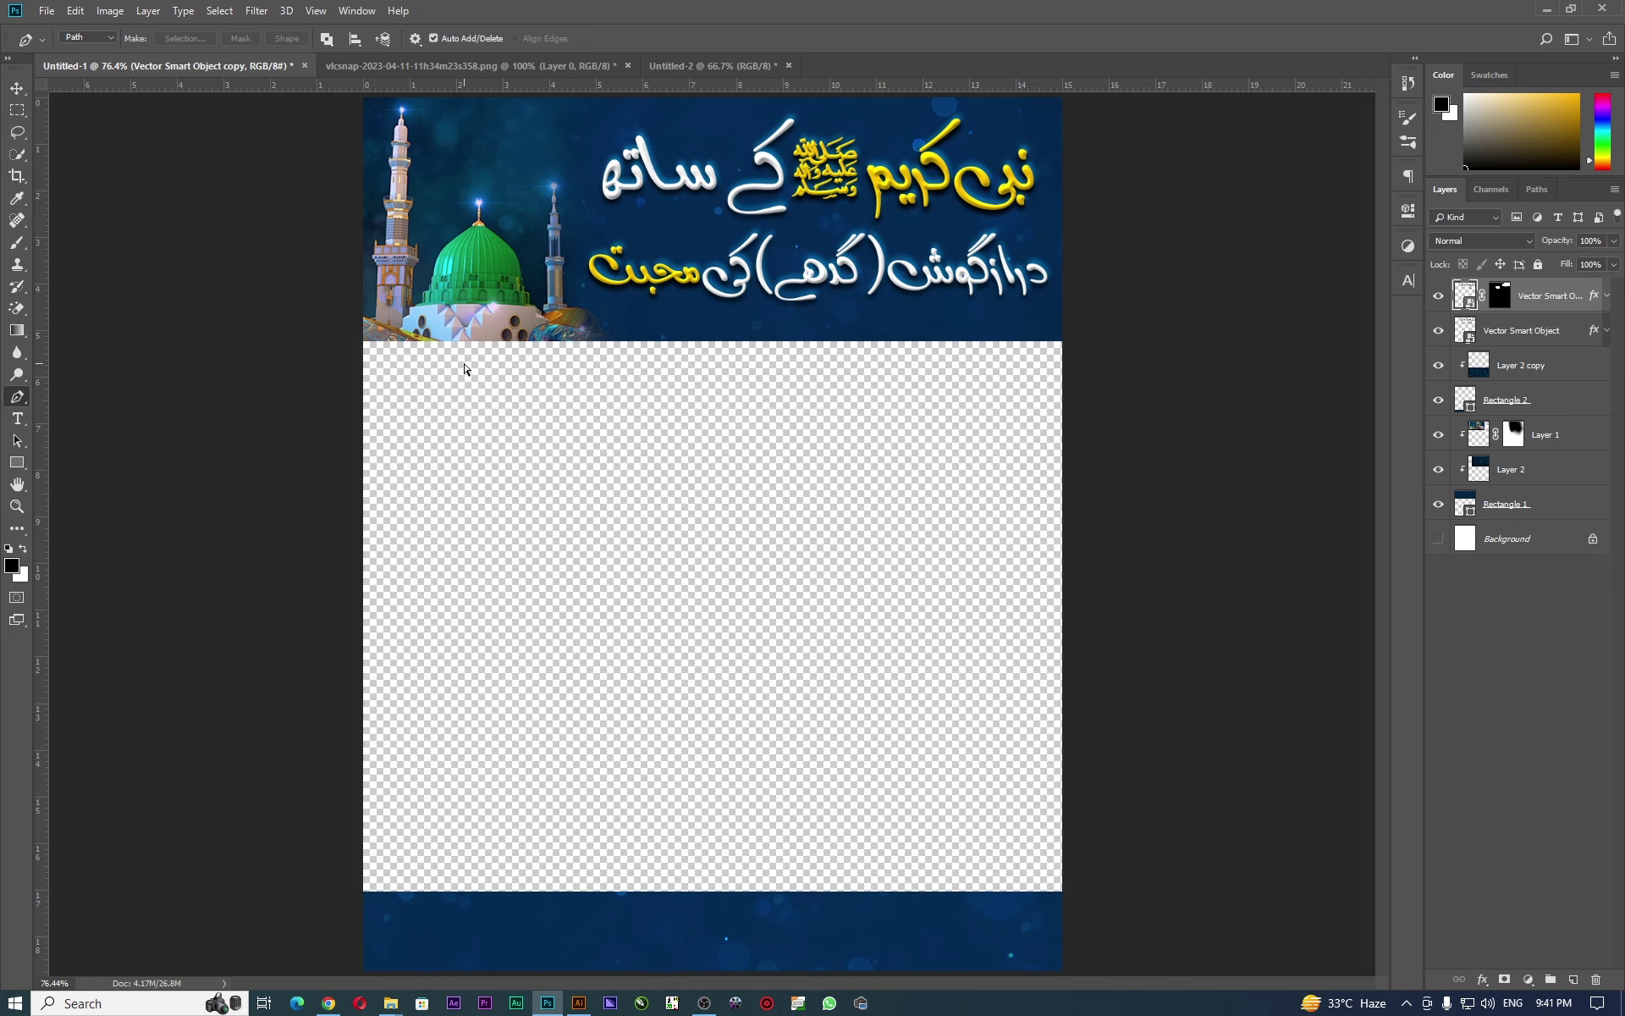
key("ctrl+minus")
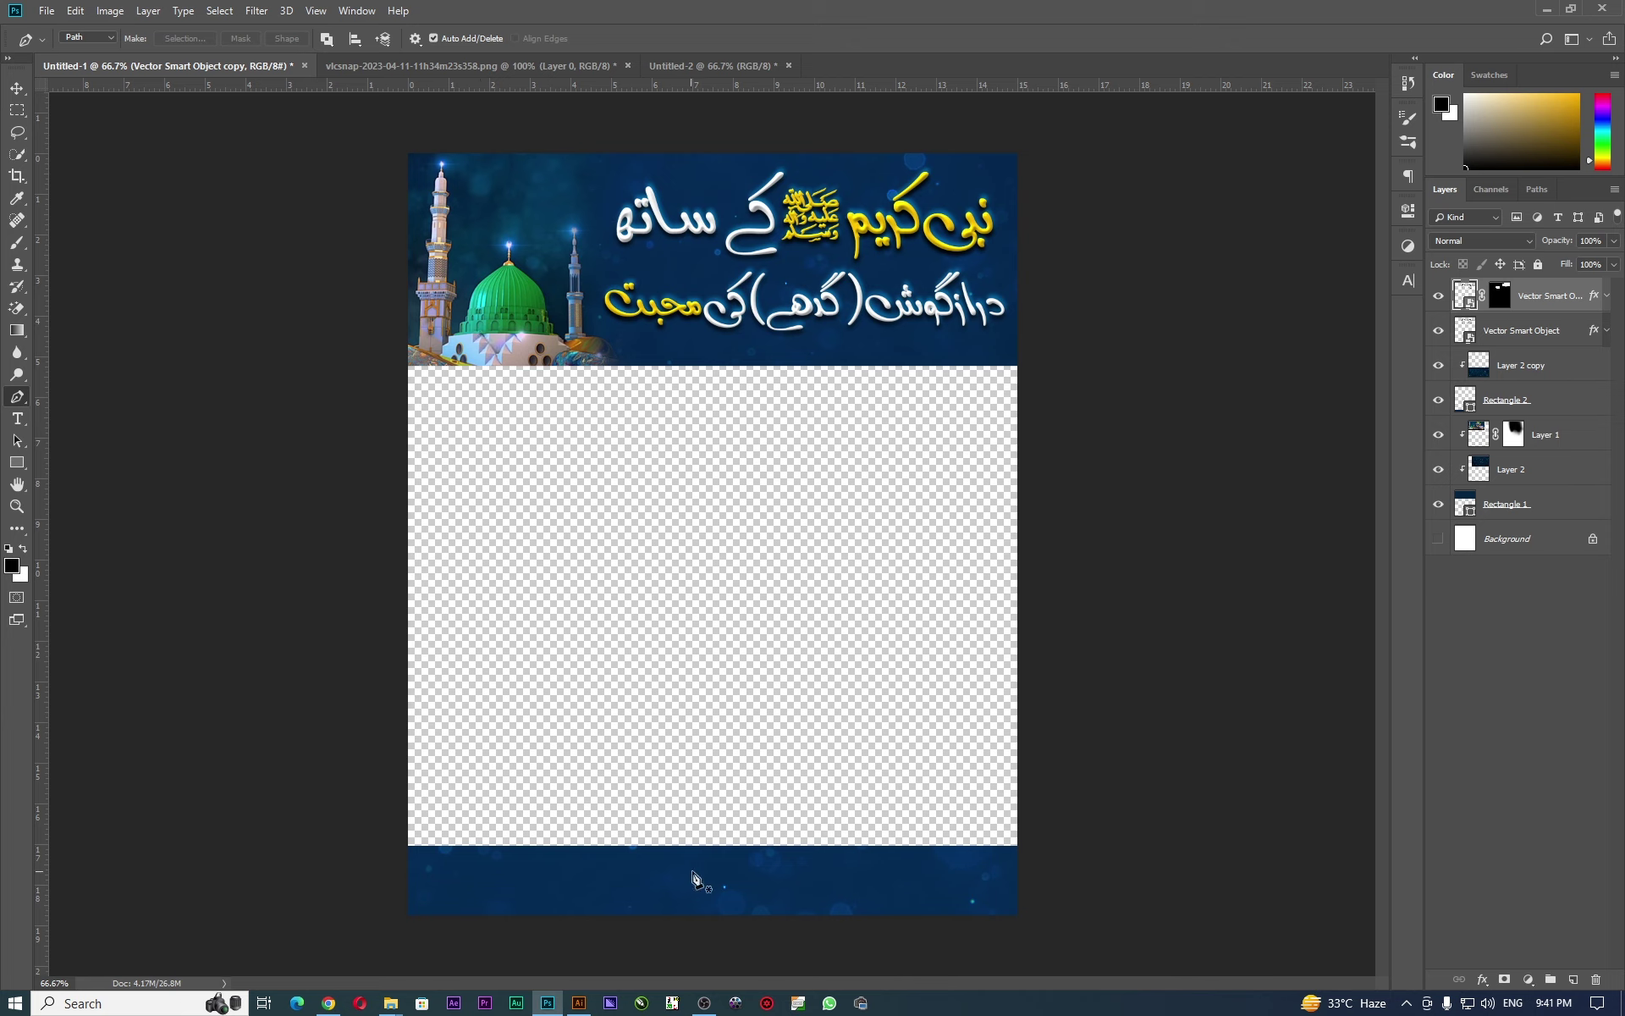
left_click(16, 89)
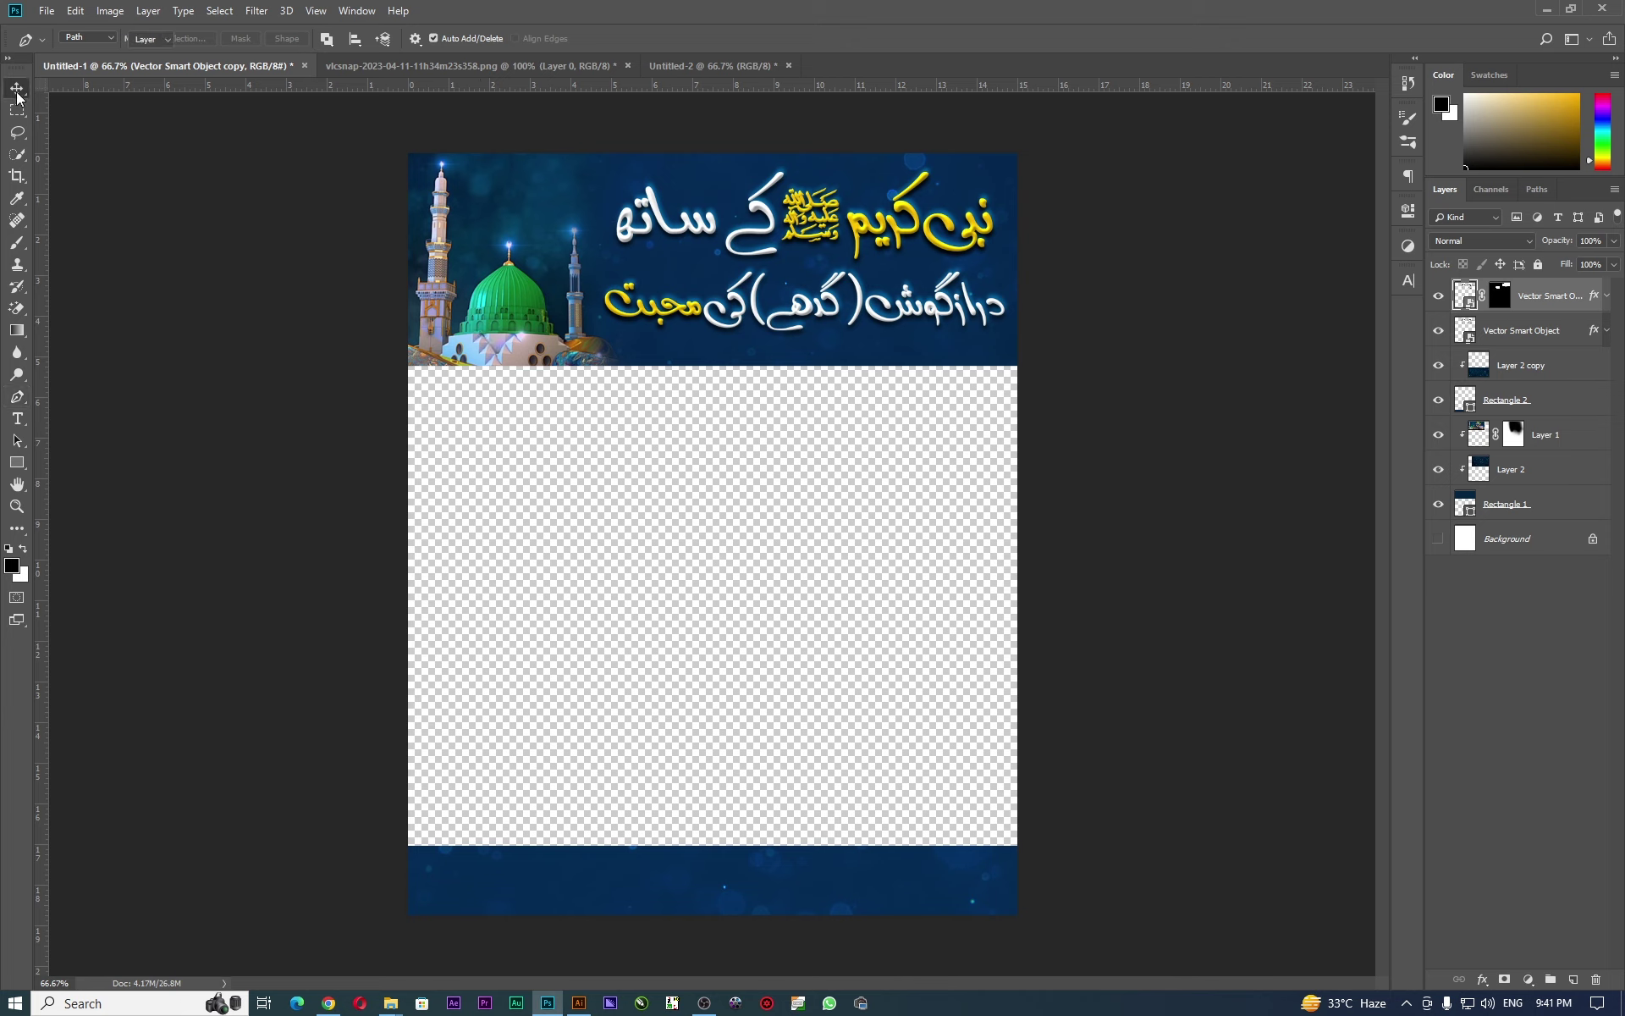
left_click(732, 66)
left_click_drag(348, 367, 978, 642)
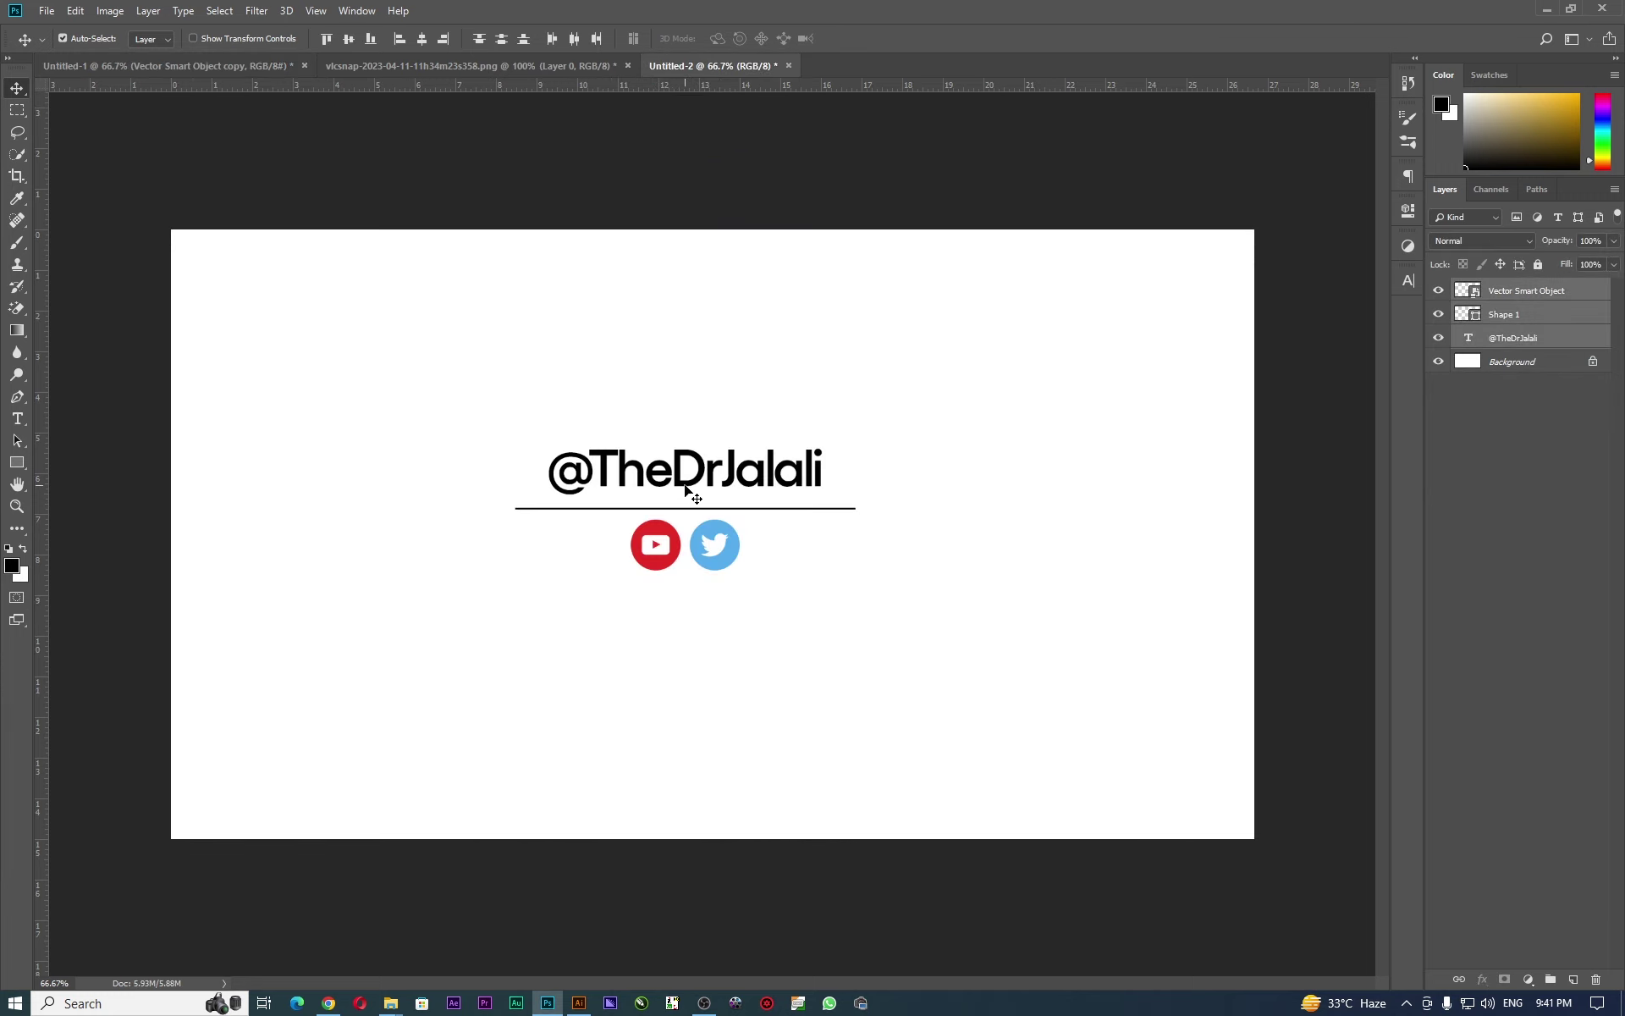
left_click_drag(687, 453, 633, 476)
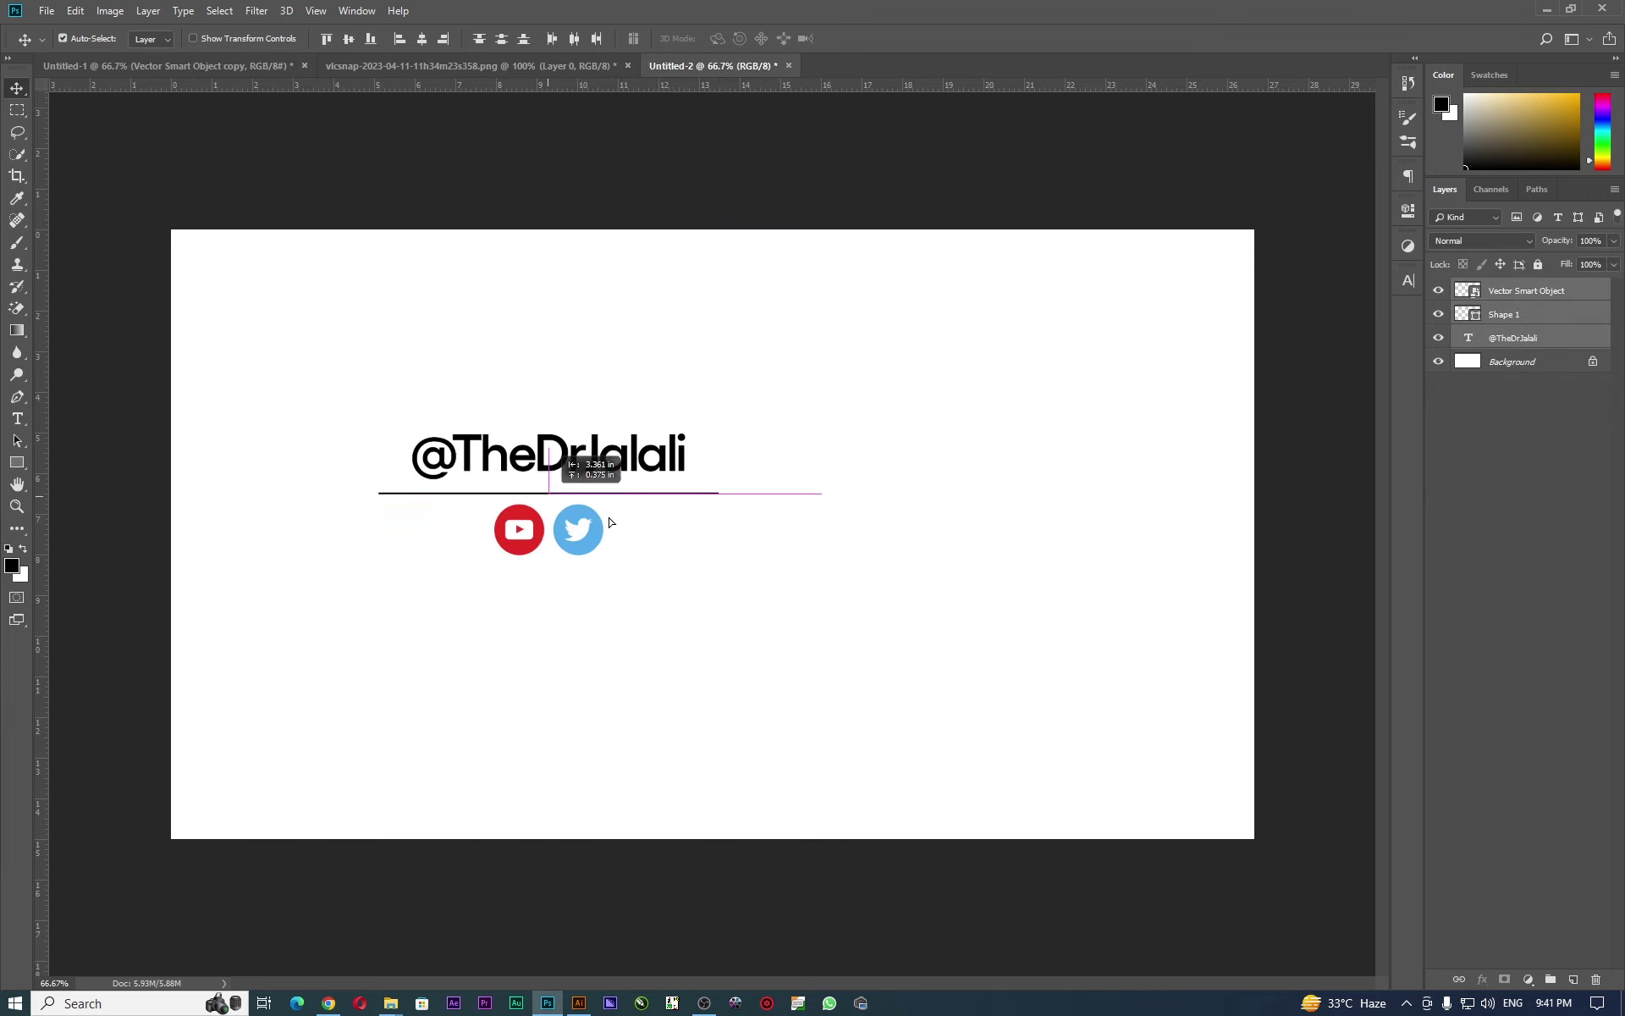
right_click(1564, 309)
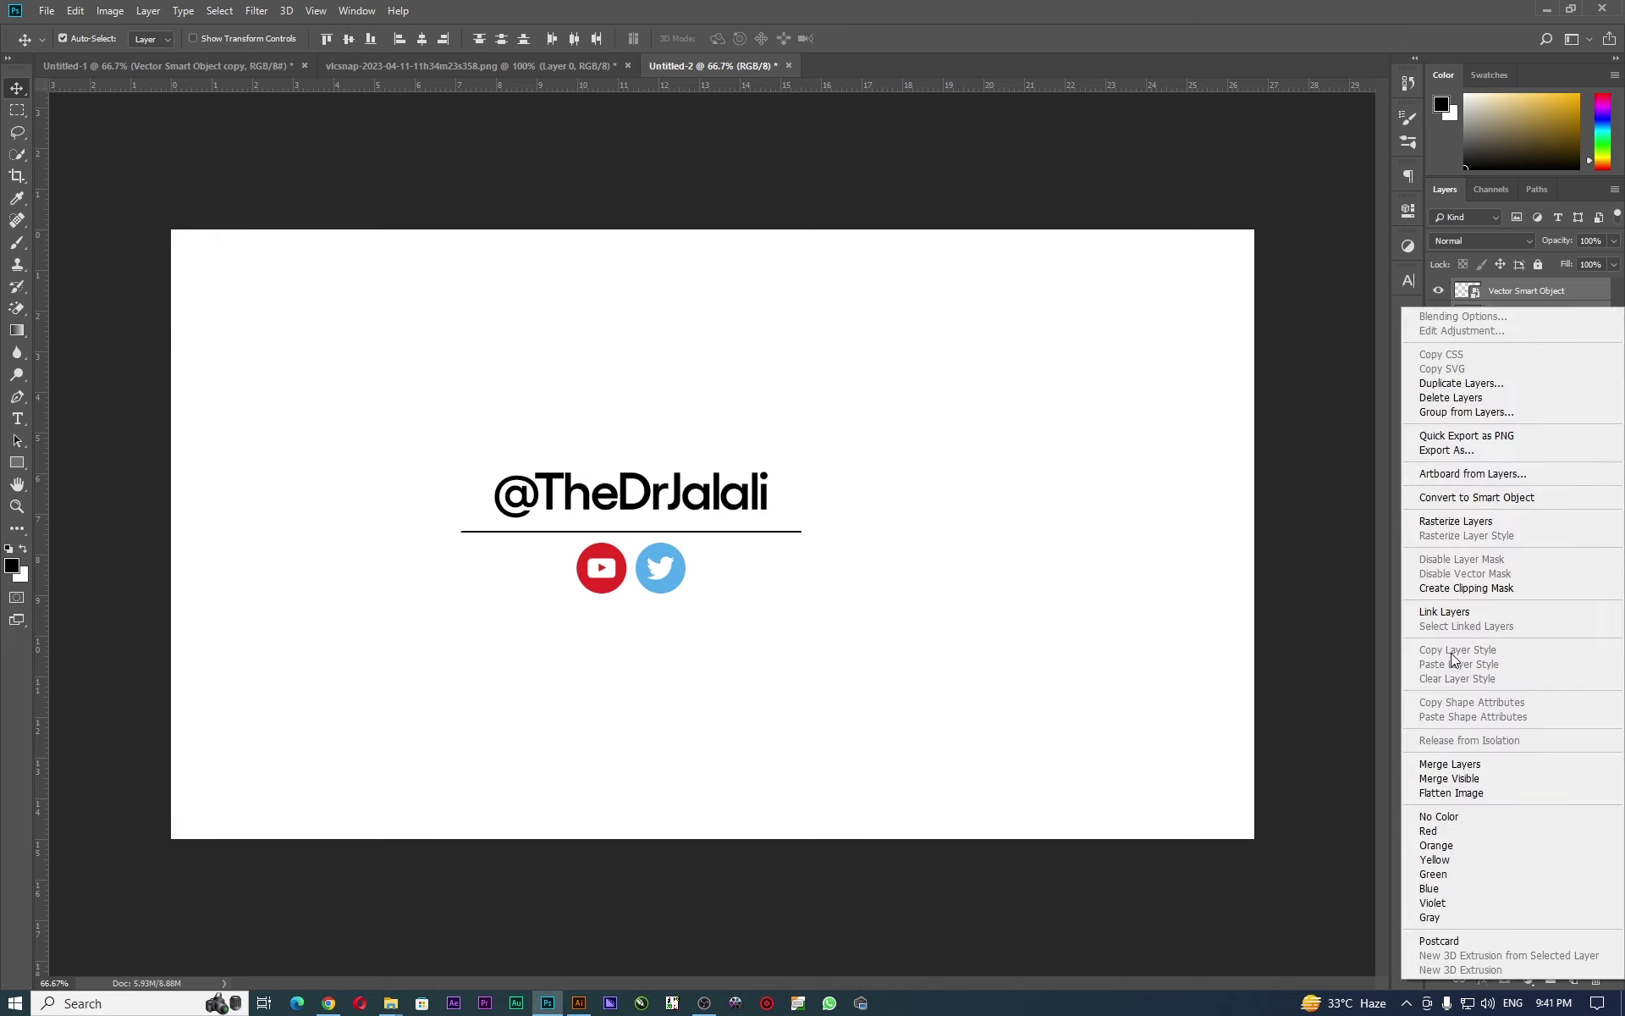
left_click(1488, 501)
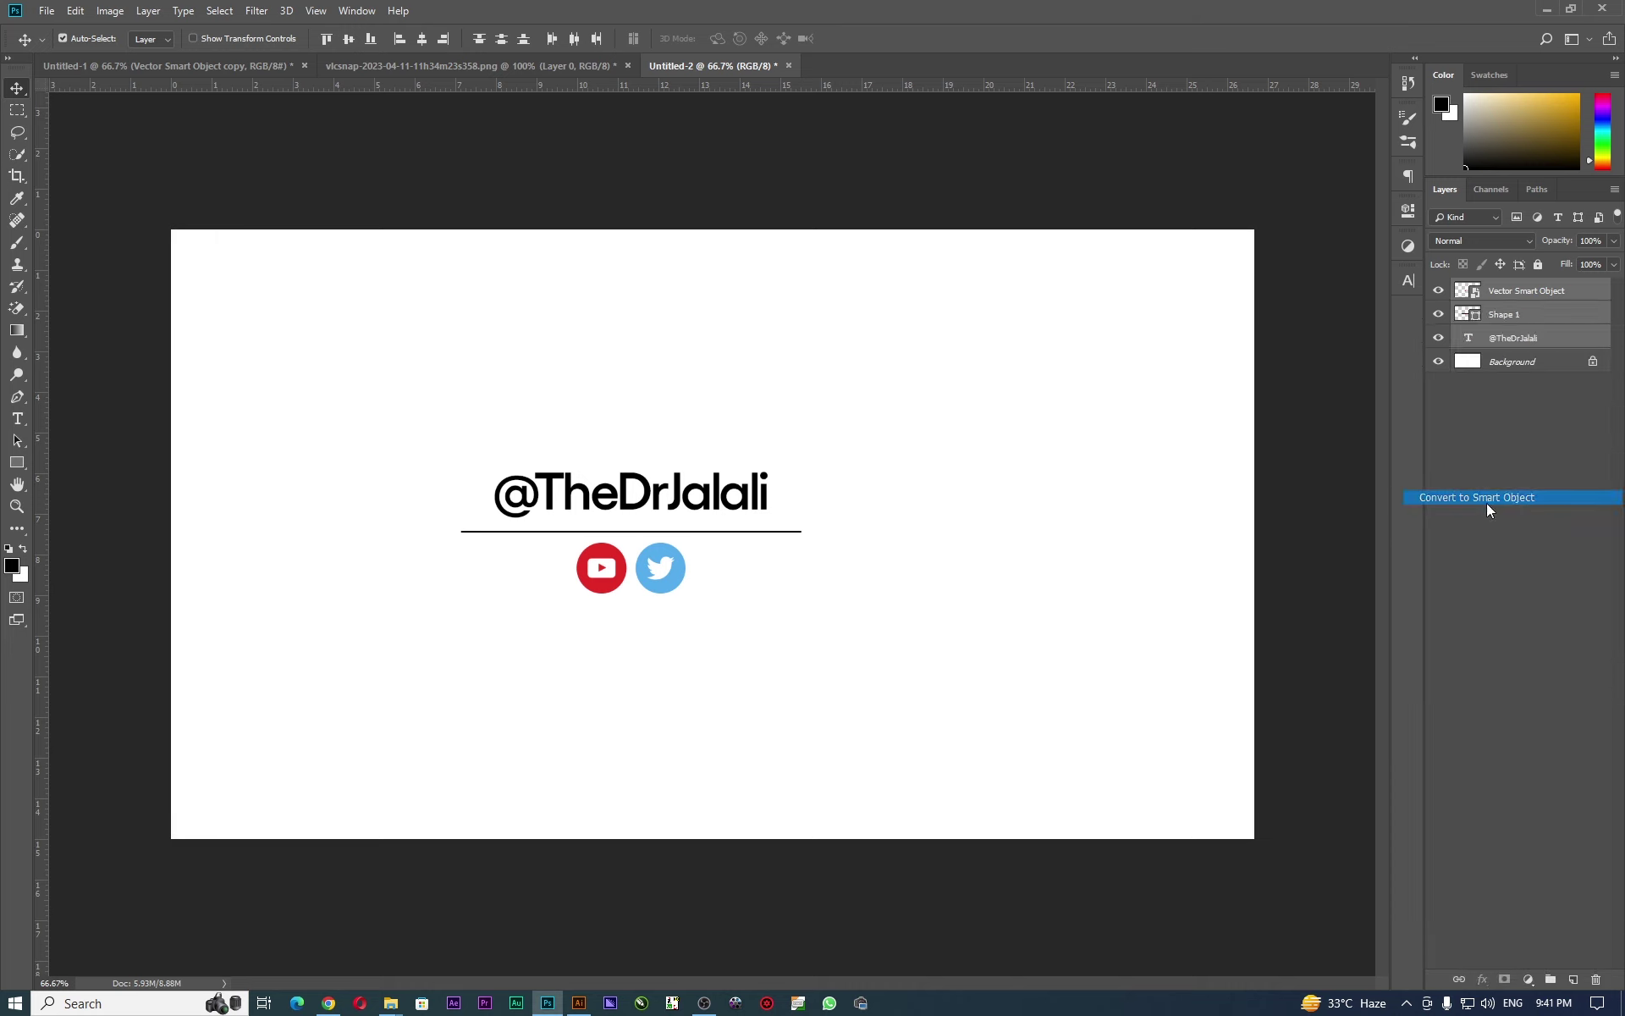
Bring the handle smart object into the poster and shrink it into the blue footer.
mouse_move(598, 498)
left_mouse_down()
mouse_move(382, 66)
mouse_move(174, 68)
mouse_move(672, 694)
mouse_move(694, 673)
left_mouse_up()
key("ctrl+z")
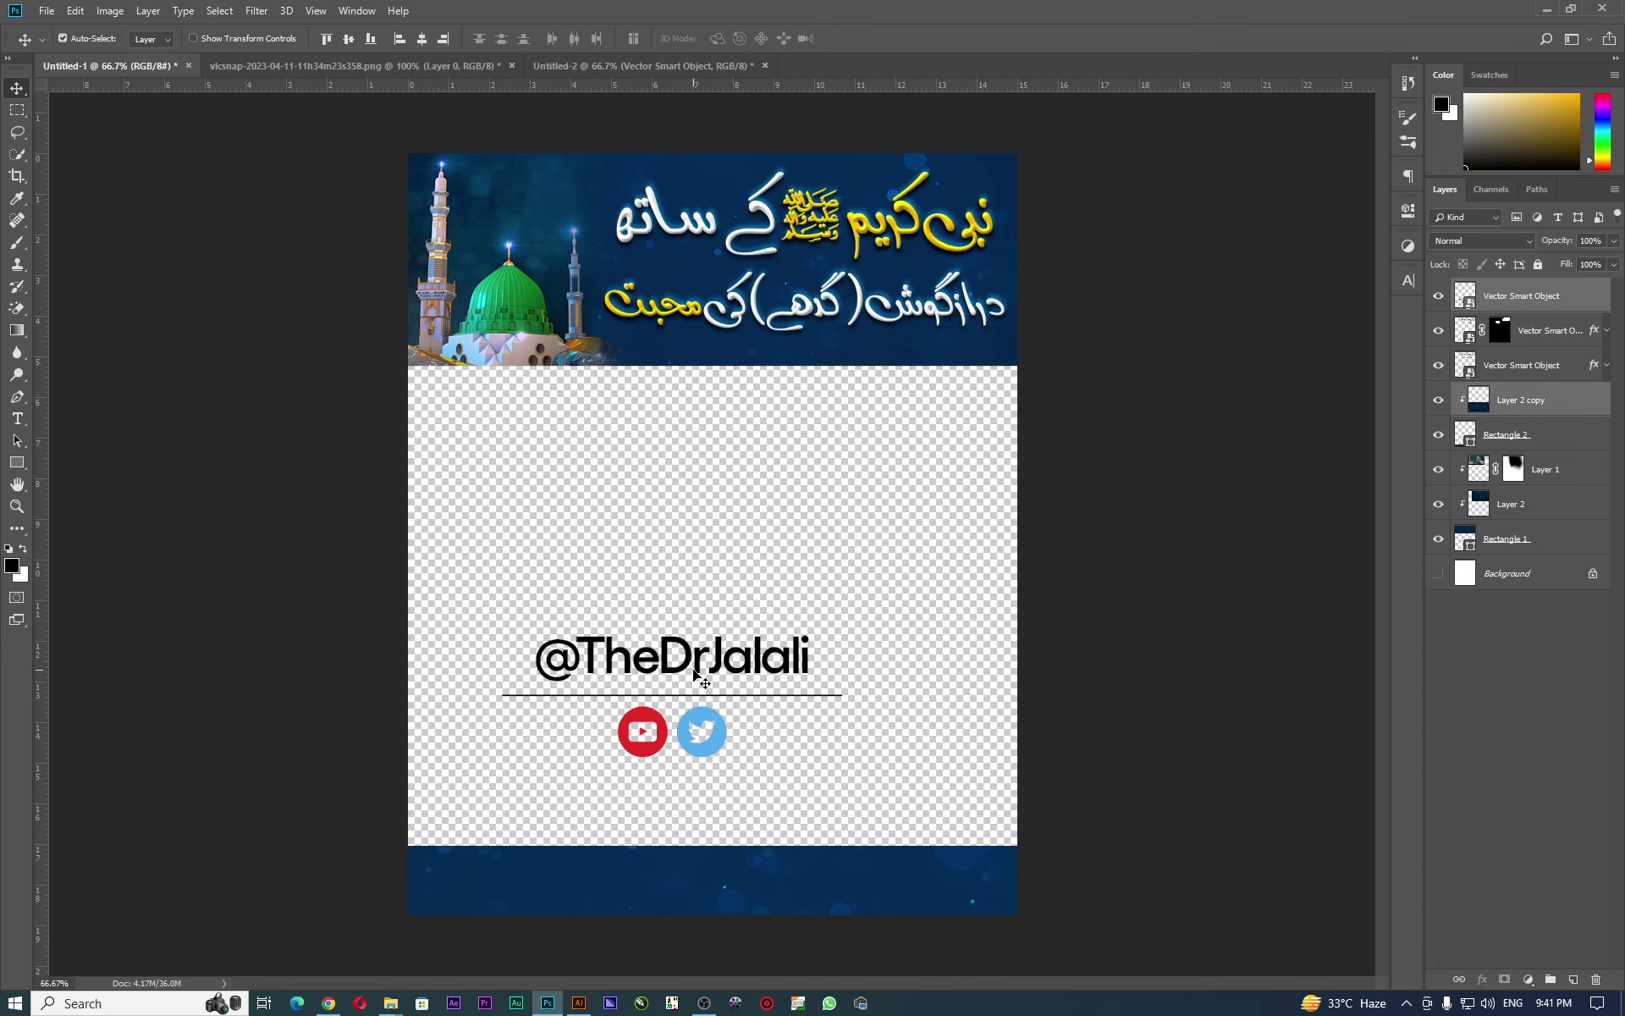
left_click(1526, 660)
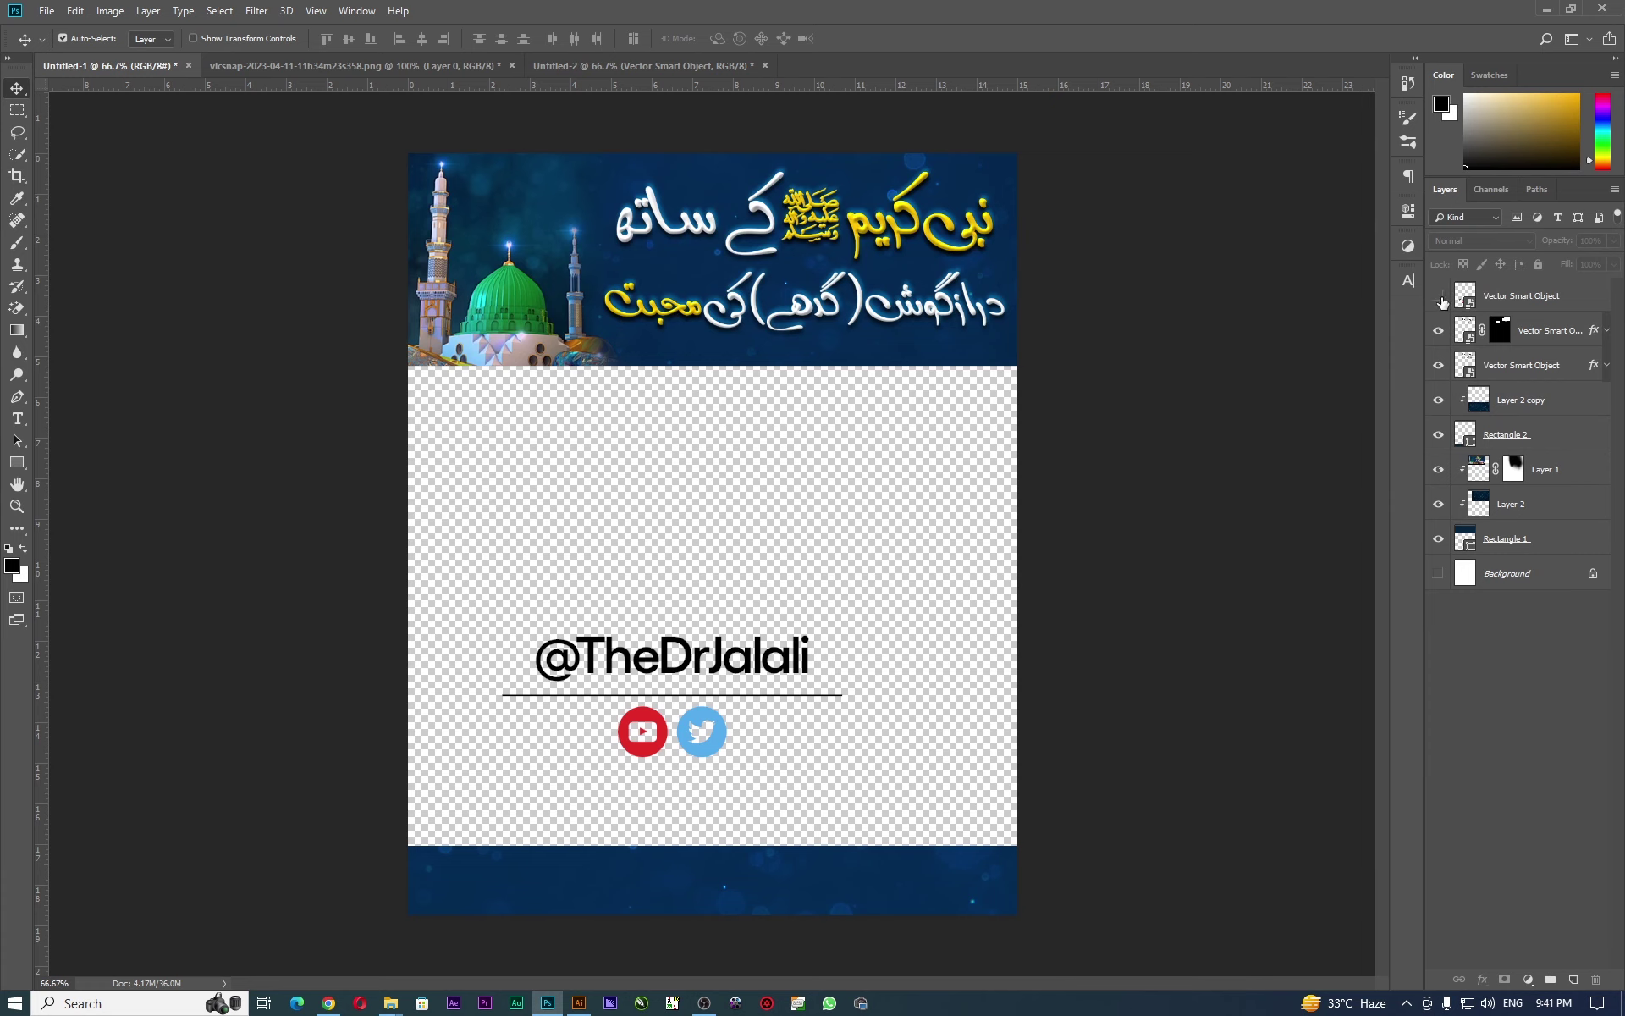
left_click(1439, 296)
left_click(1586, 296)
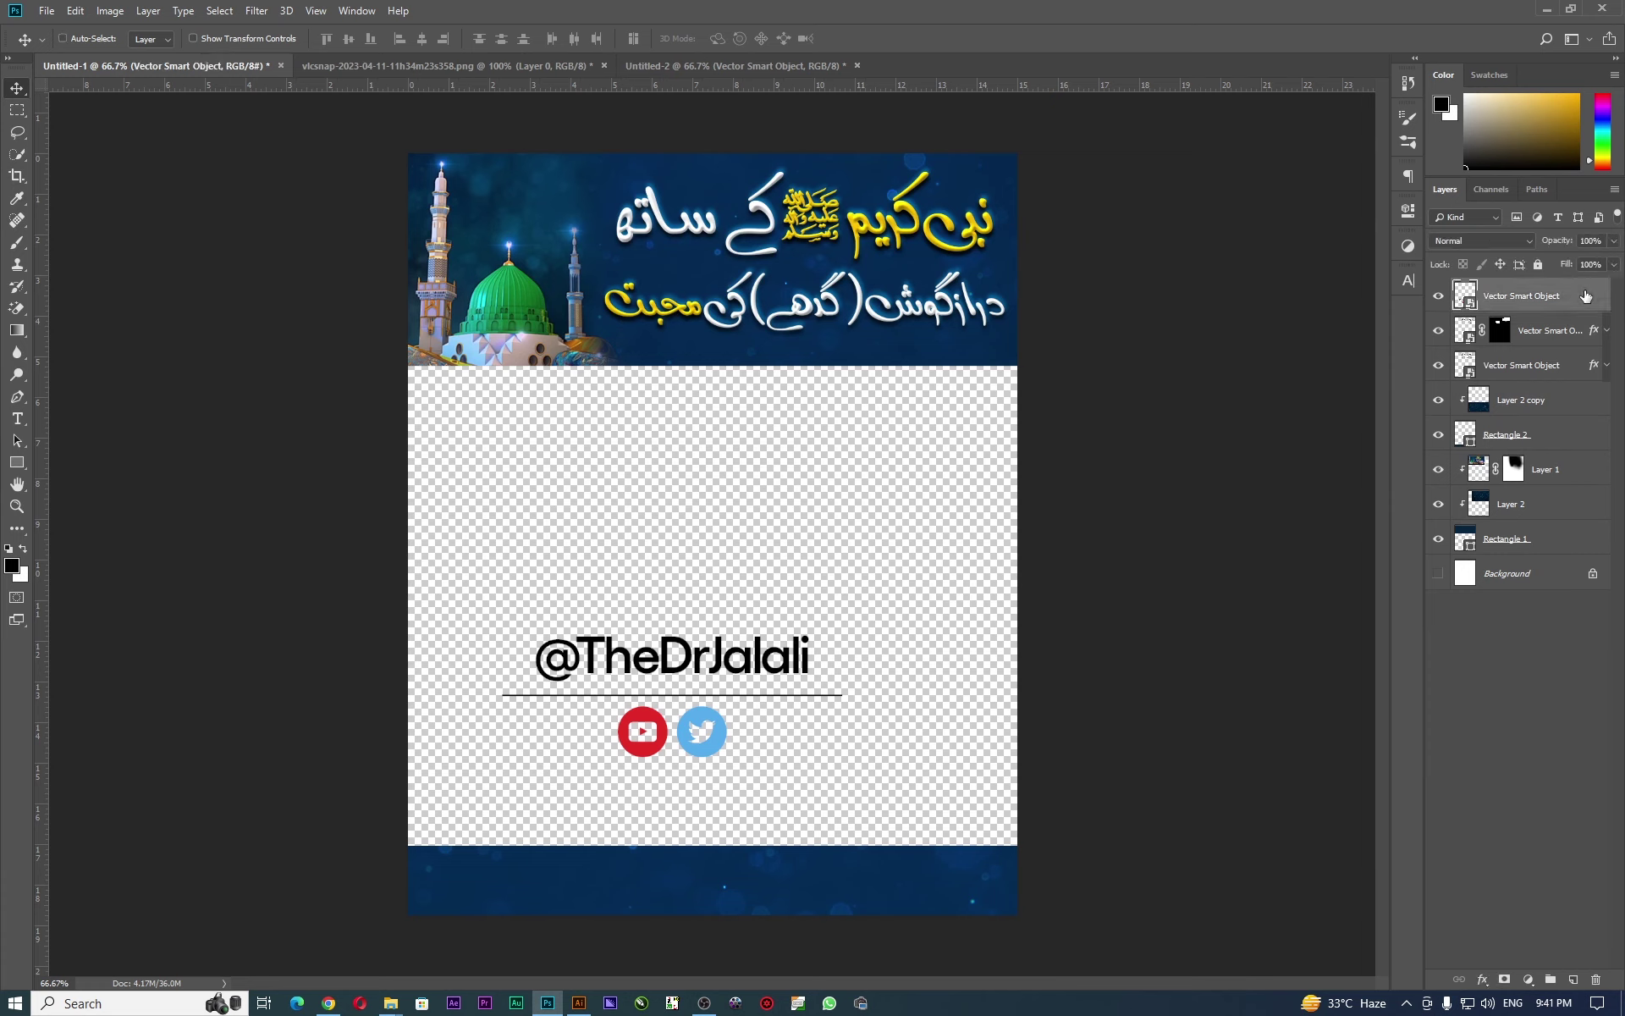
key("ctrl+t")
mouse_move(849, 641)
left_mouse_down()
mouse_move(755, 900)
mouse_move(747, 887)
left_mouse_up()
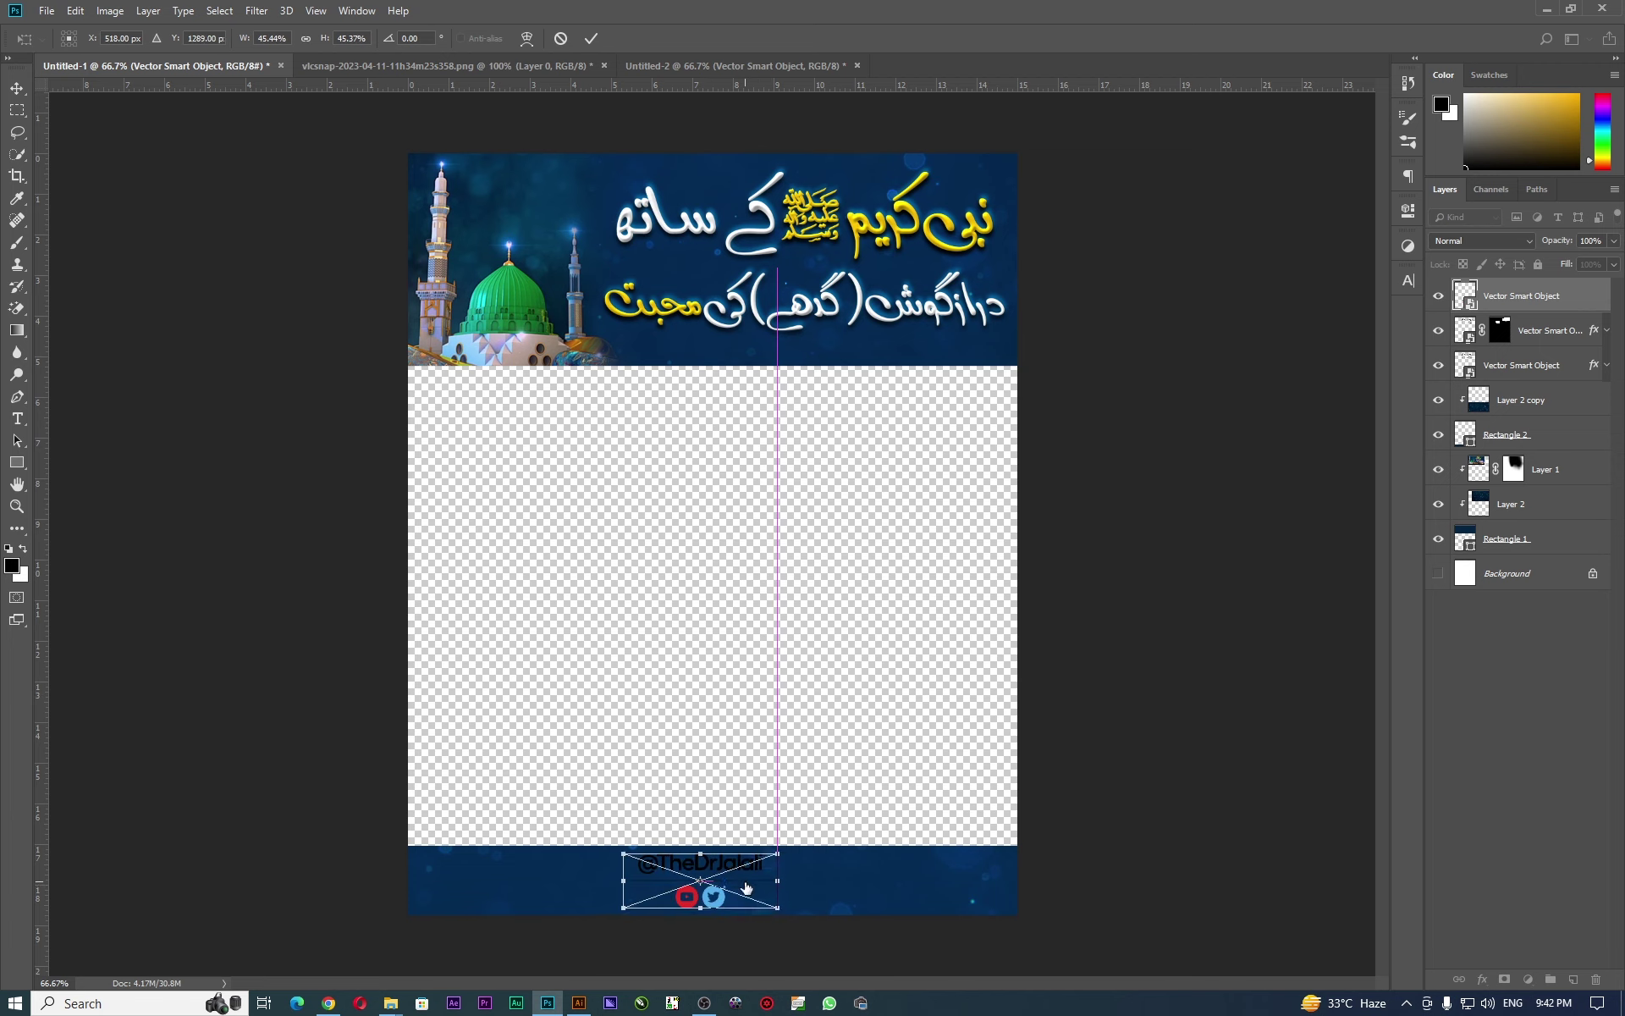
key("Return")
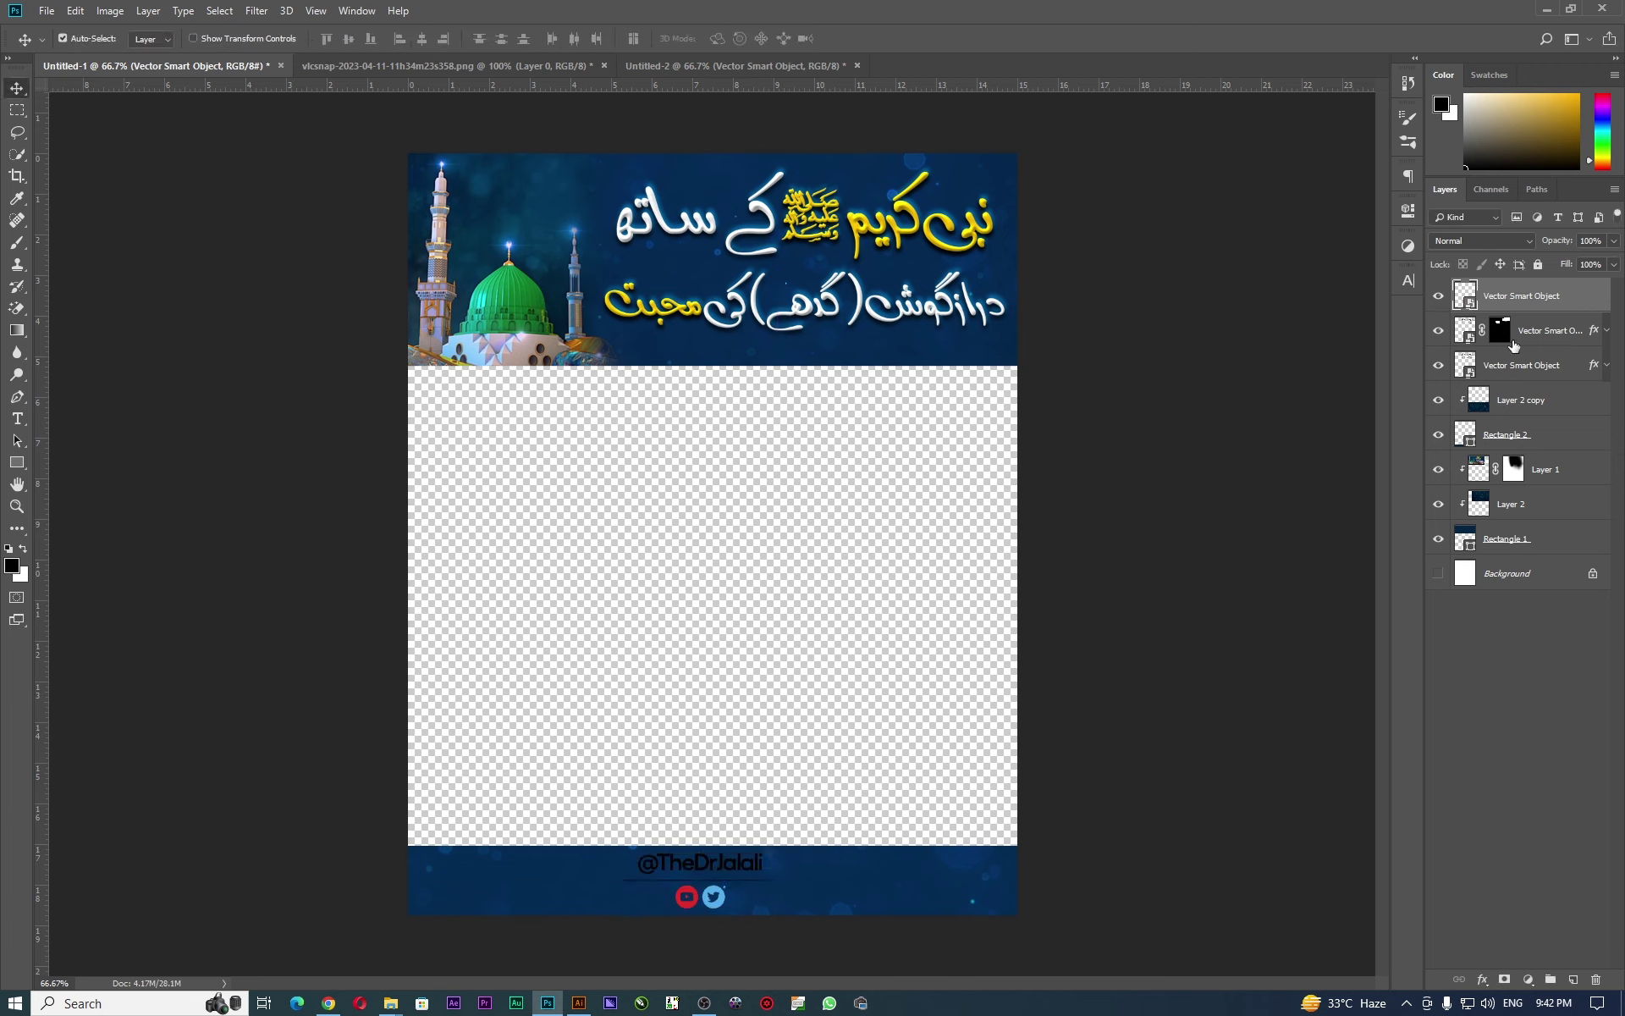
Centre the handle group horizontally on the poster and shrink it to about 37%.
left_click(1519, 581)
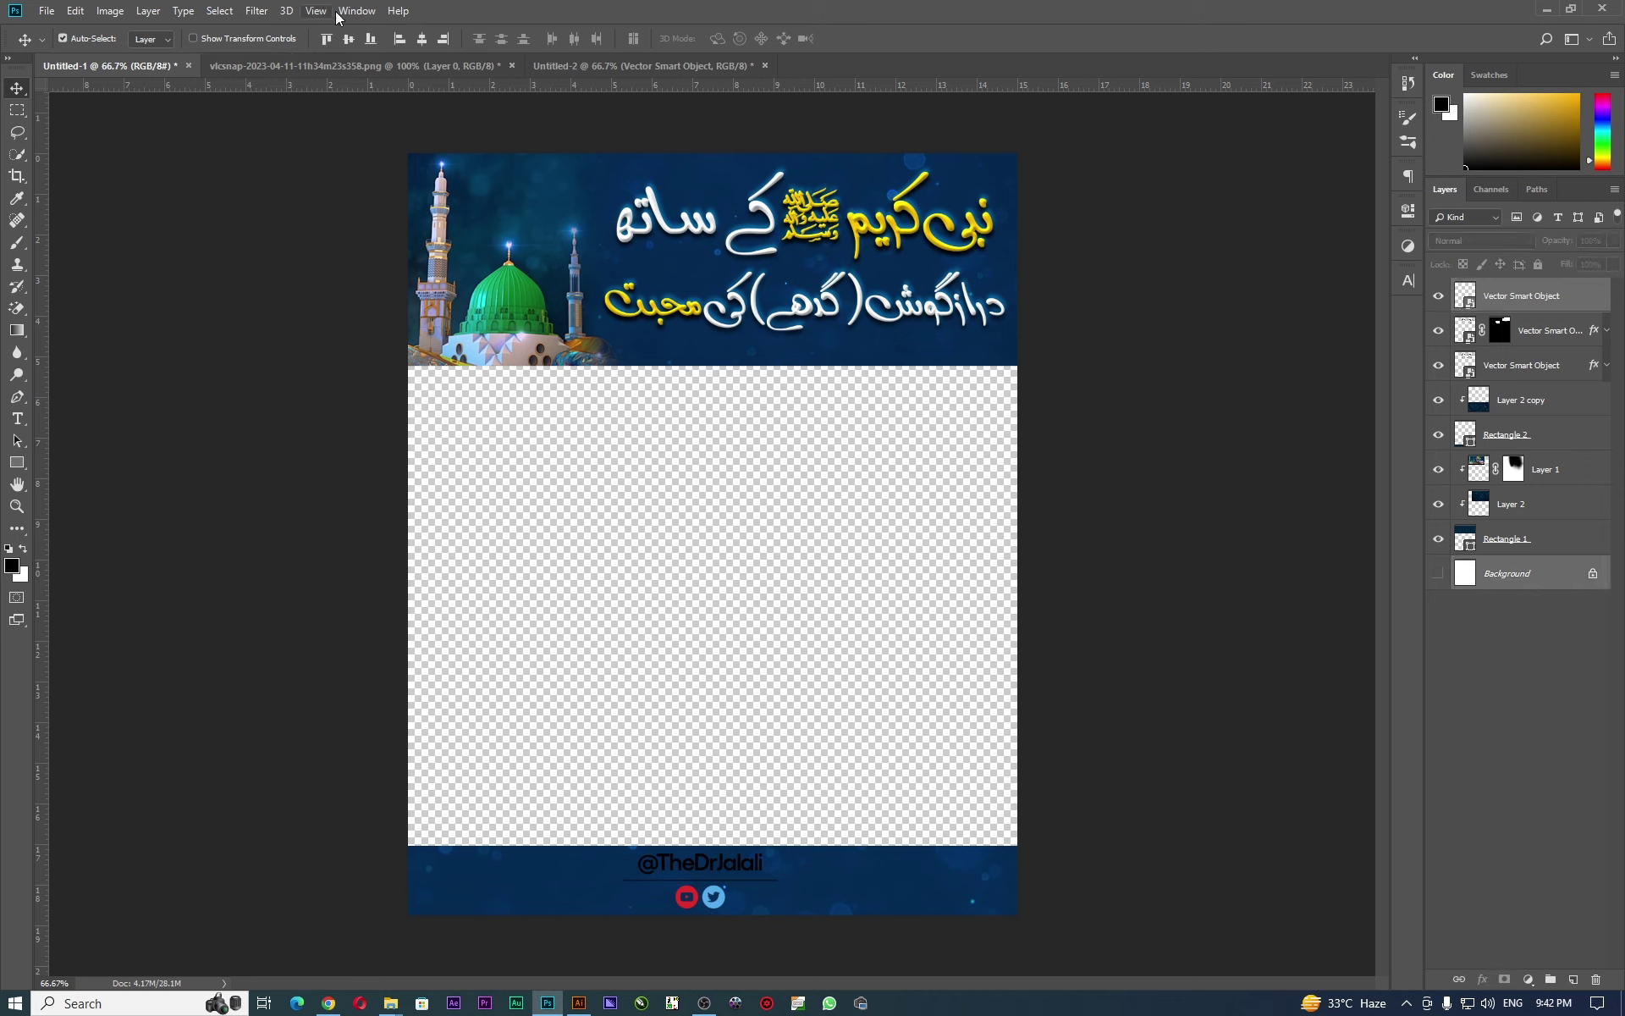
left_click(426, 40)
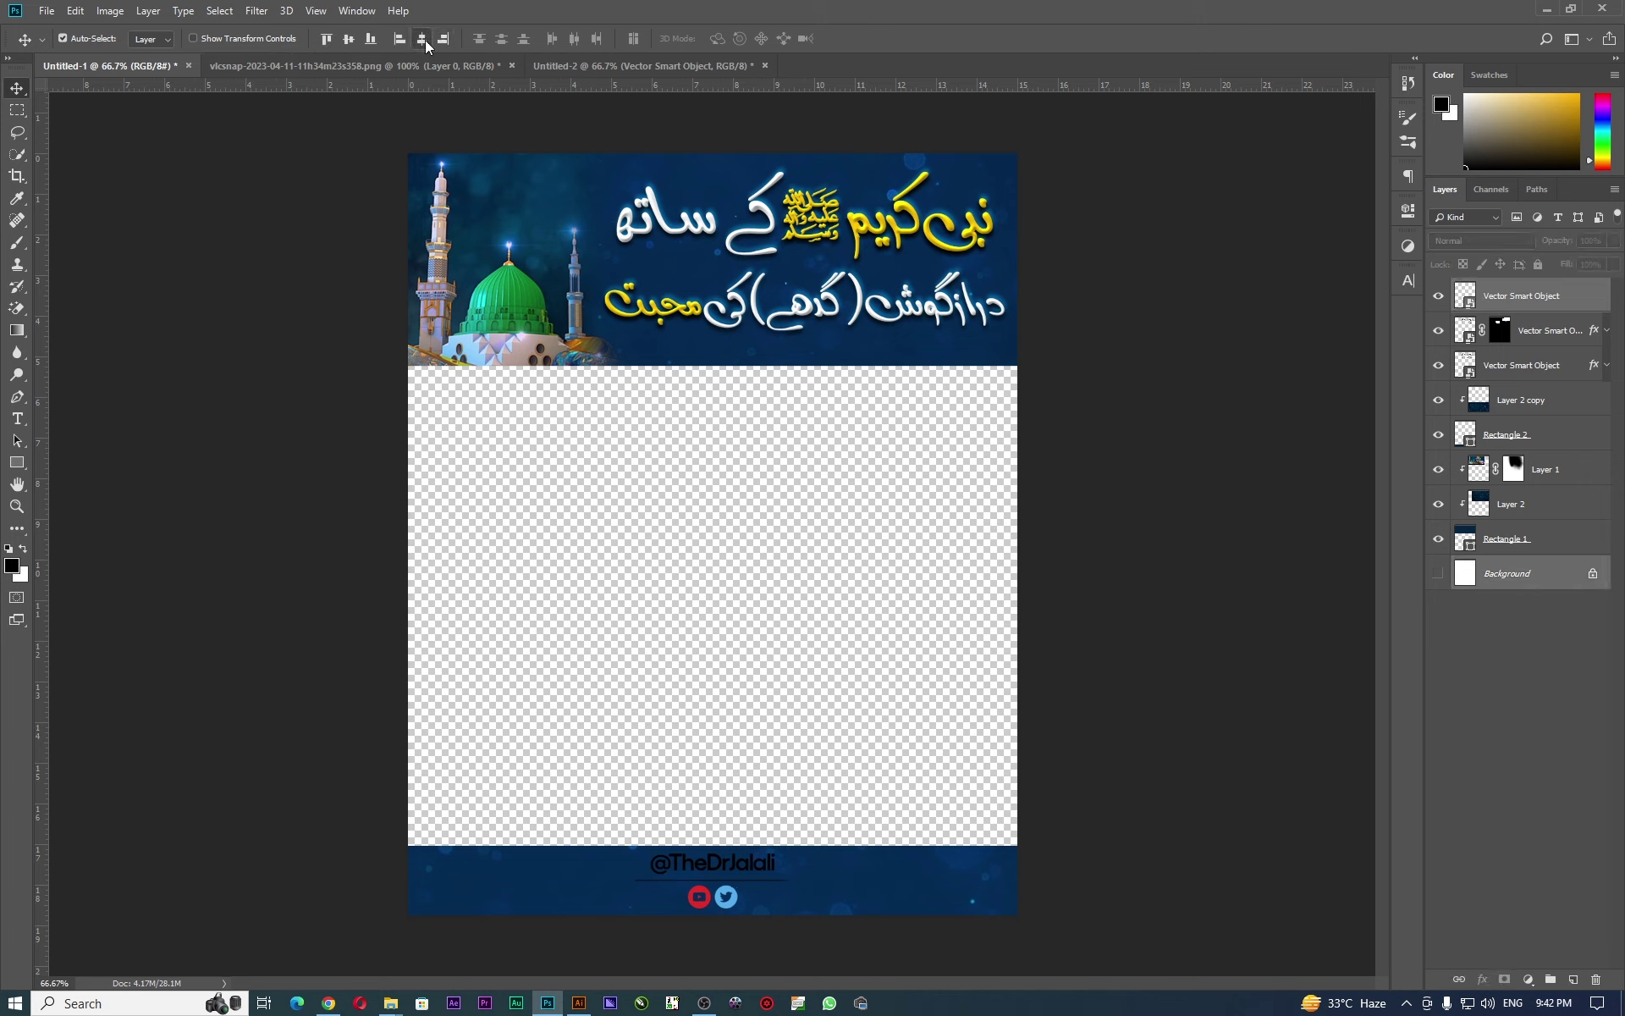
left_click(1471, 693)
left_click(1579, 298)
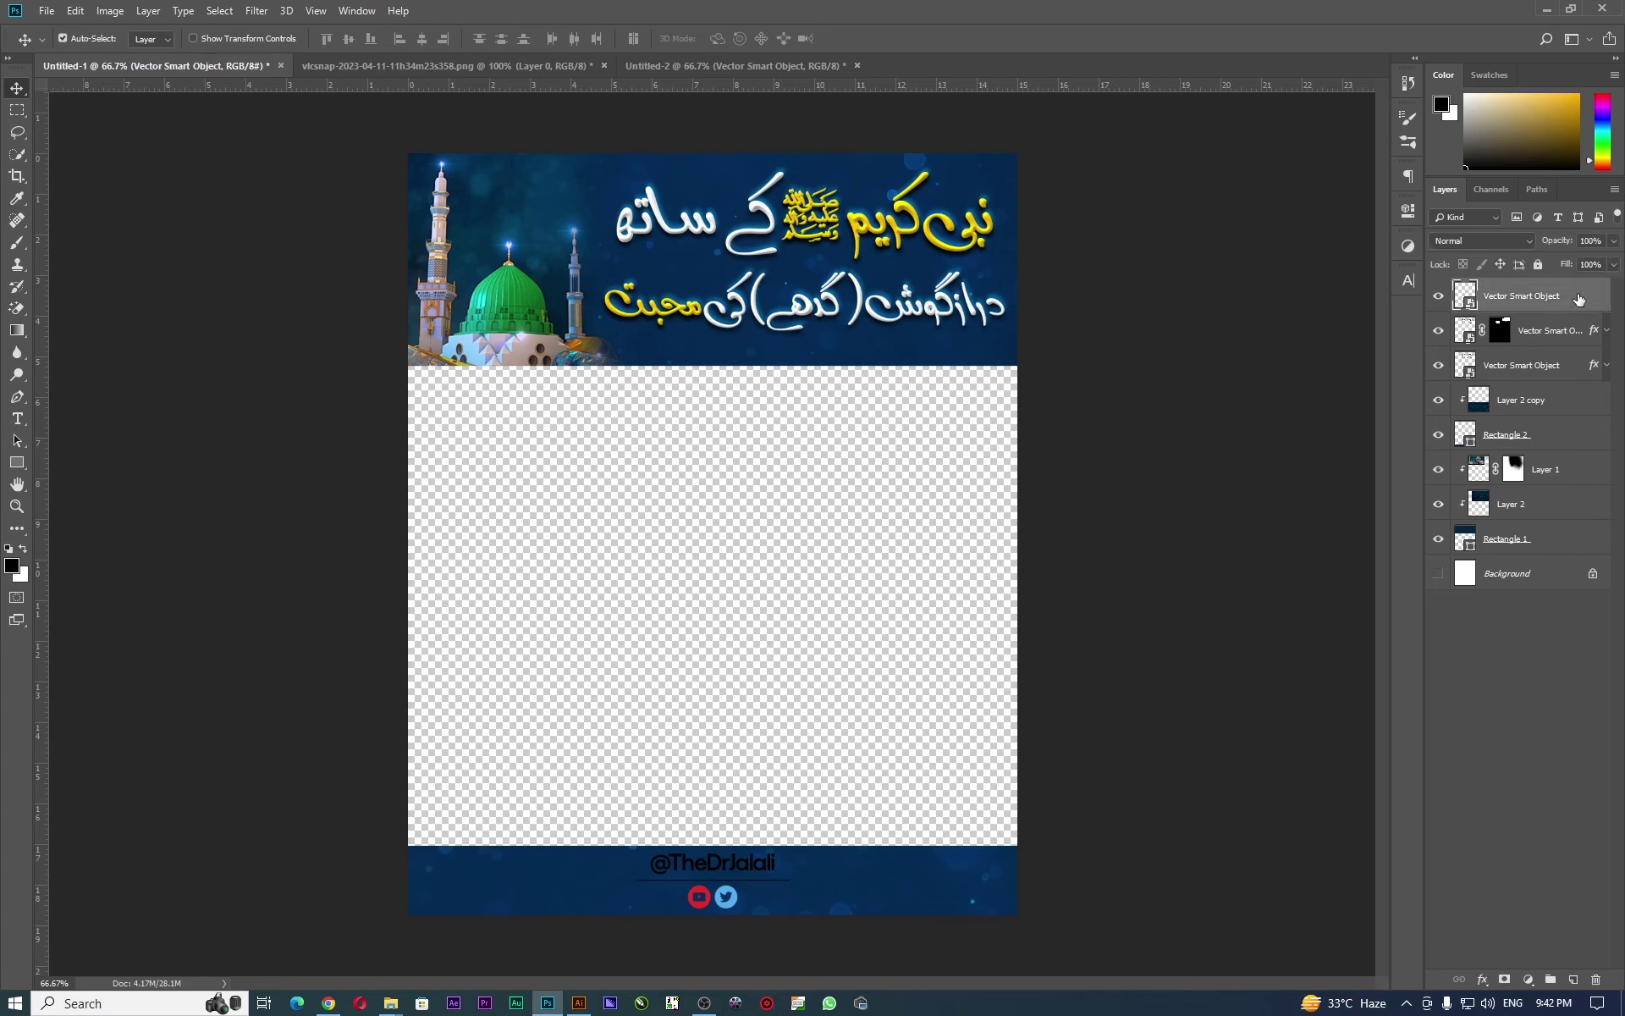
key("Down")
key("Down")
key("Down")
key("Down")
key("Down")
key("Down")
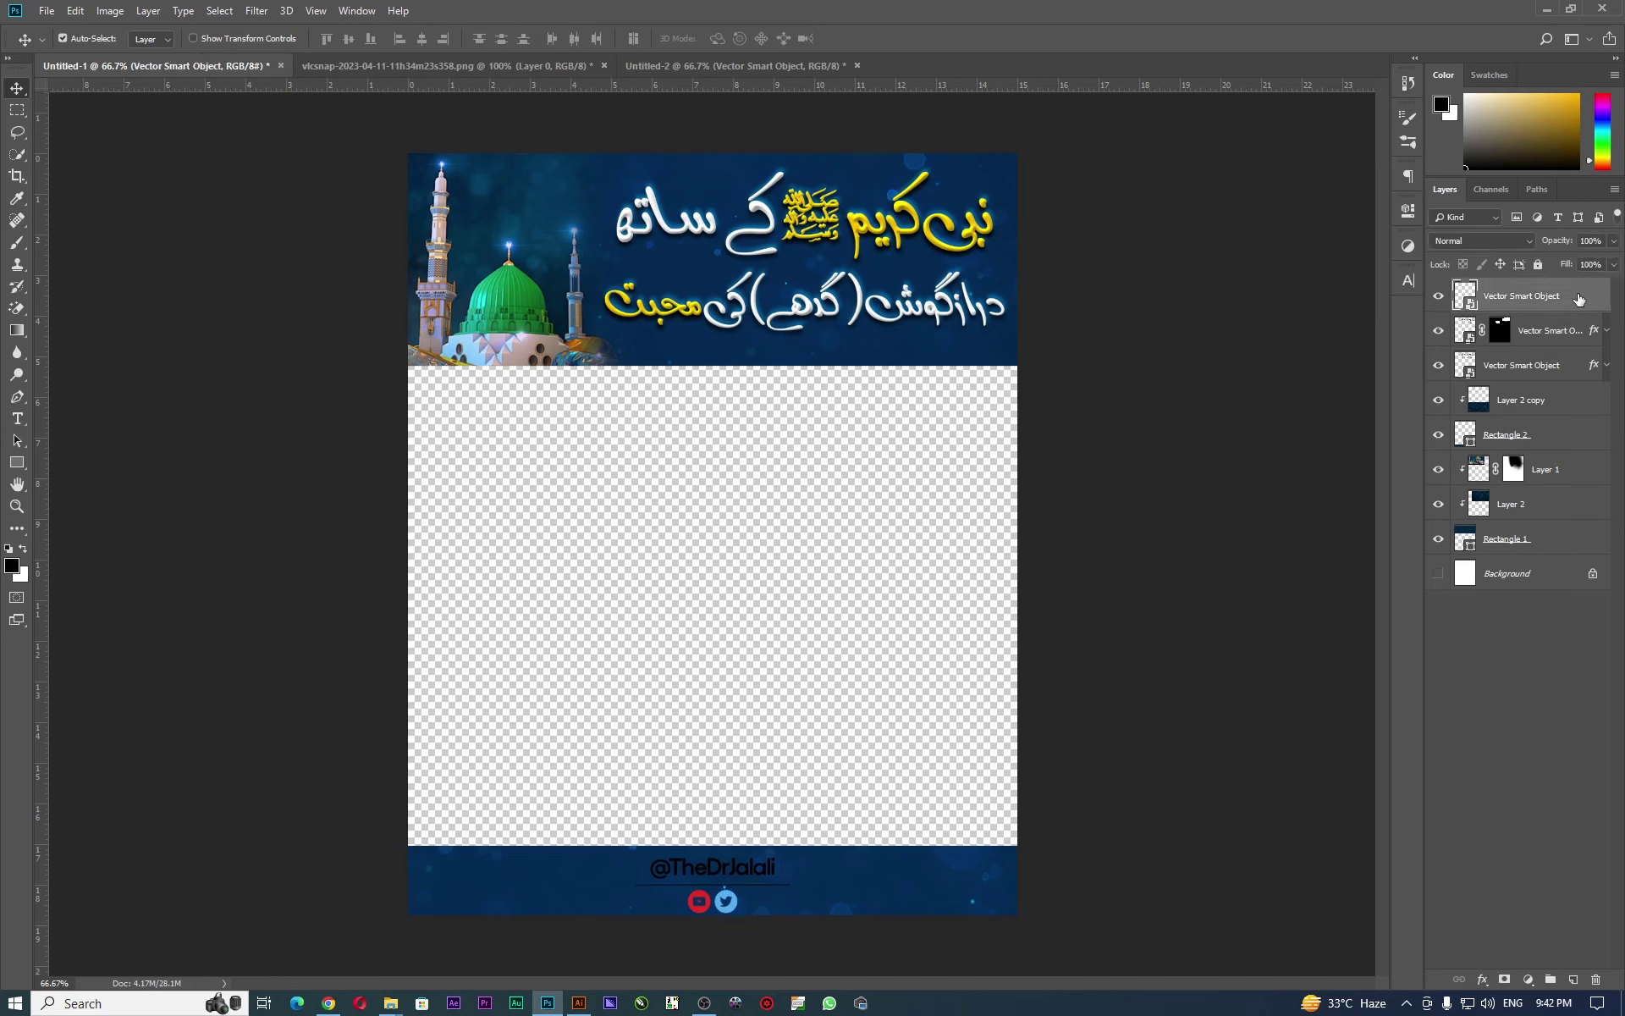
key("Up")
key("Up")
key("Up")
key("ctrl+t")
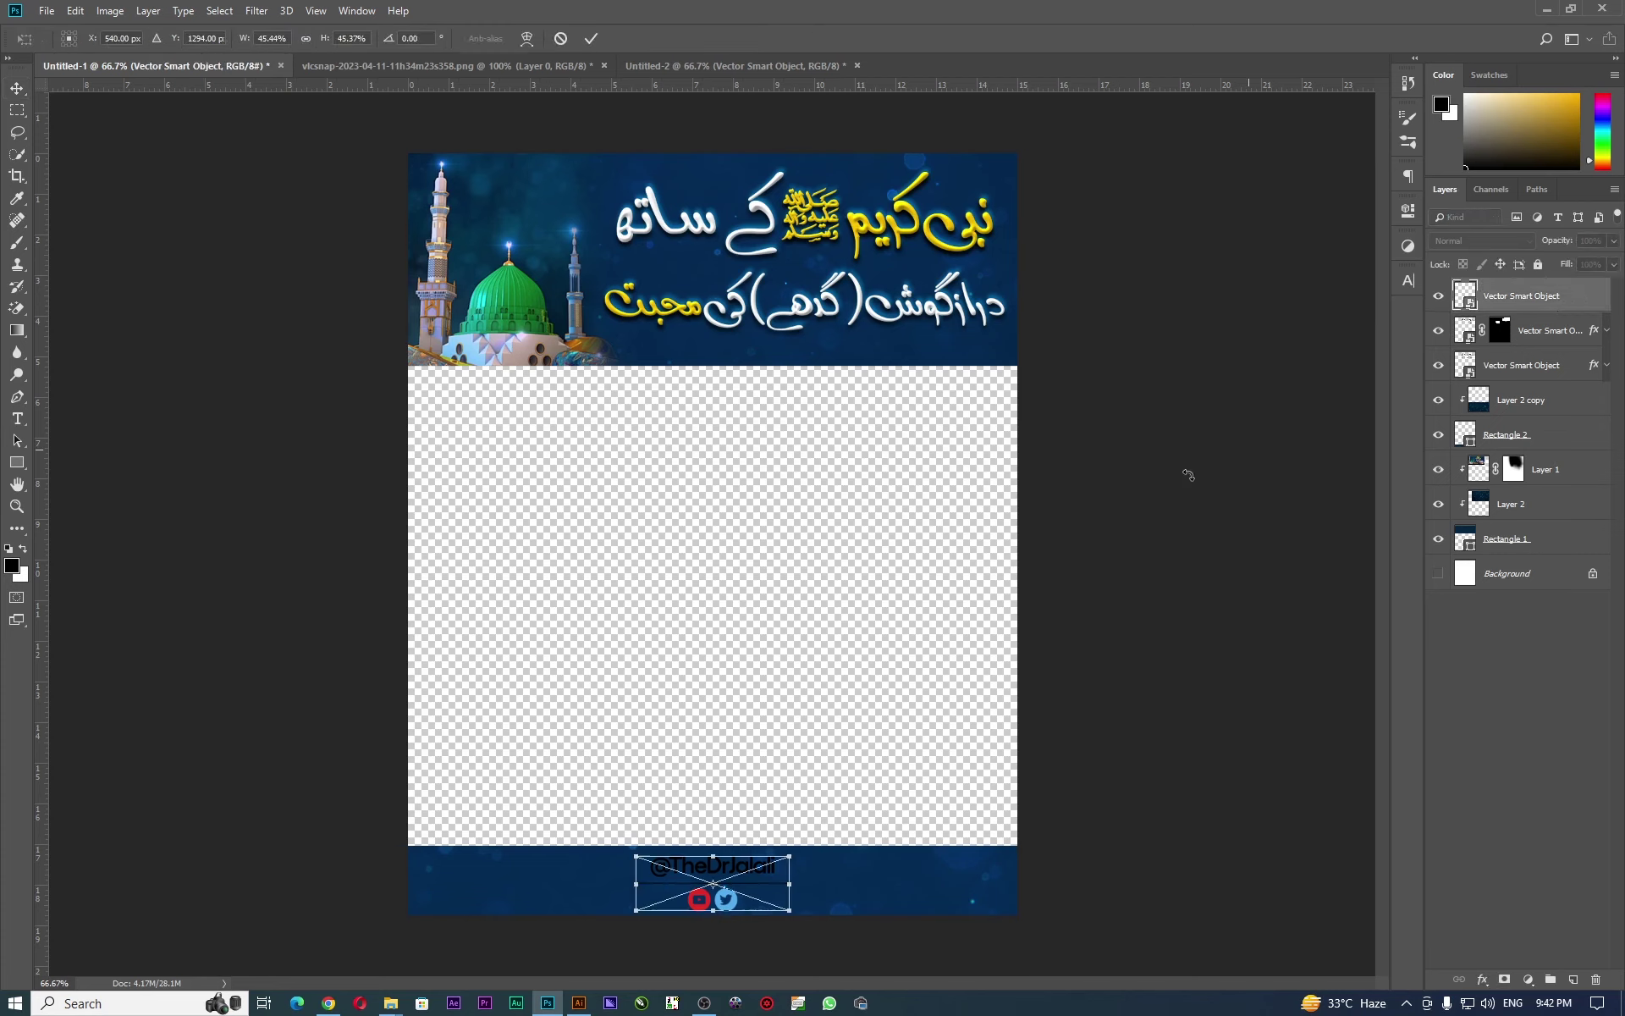
left_click_drag(631, 913, 650, 920)
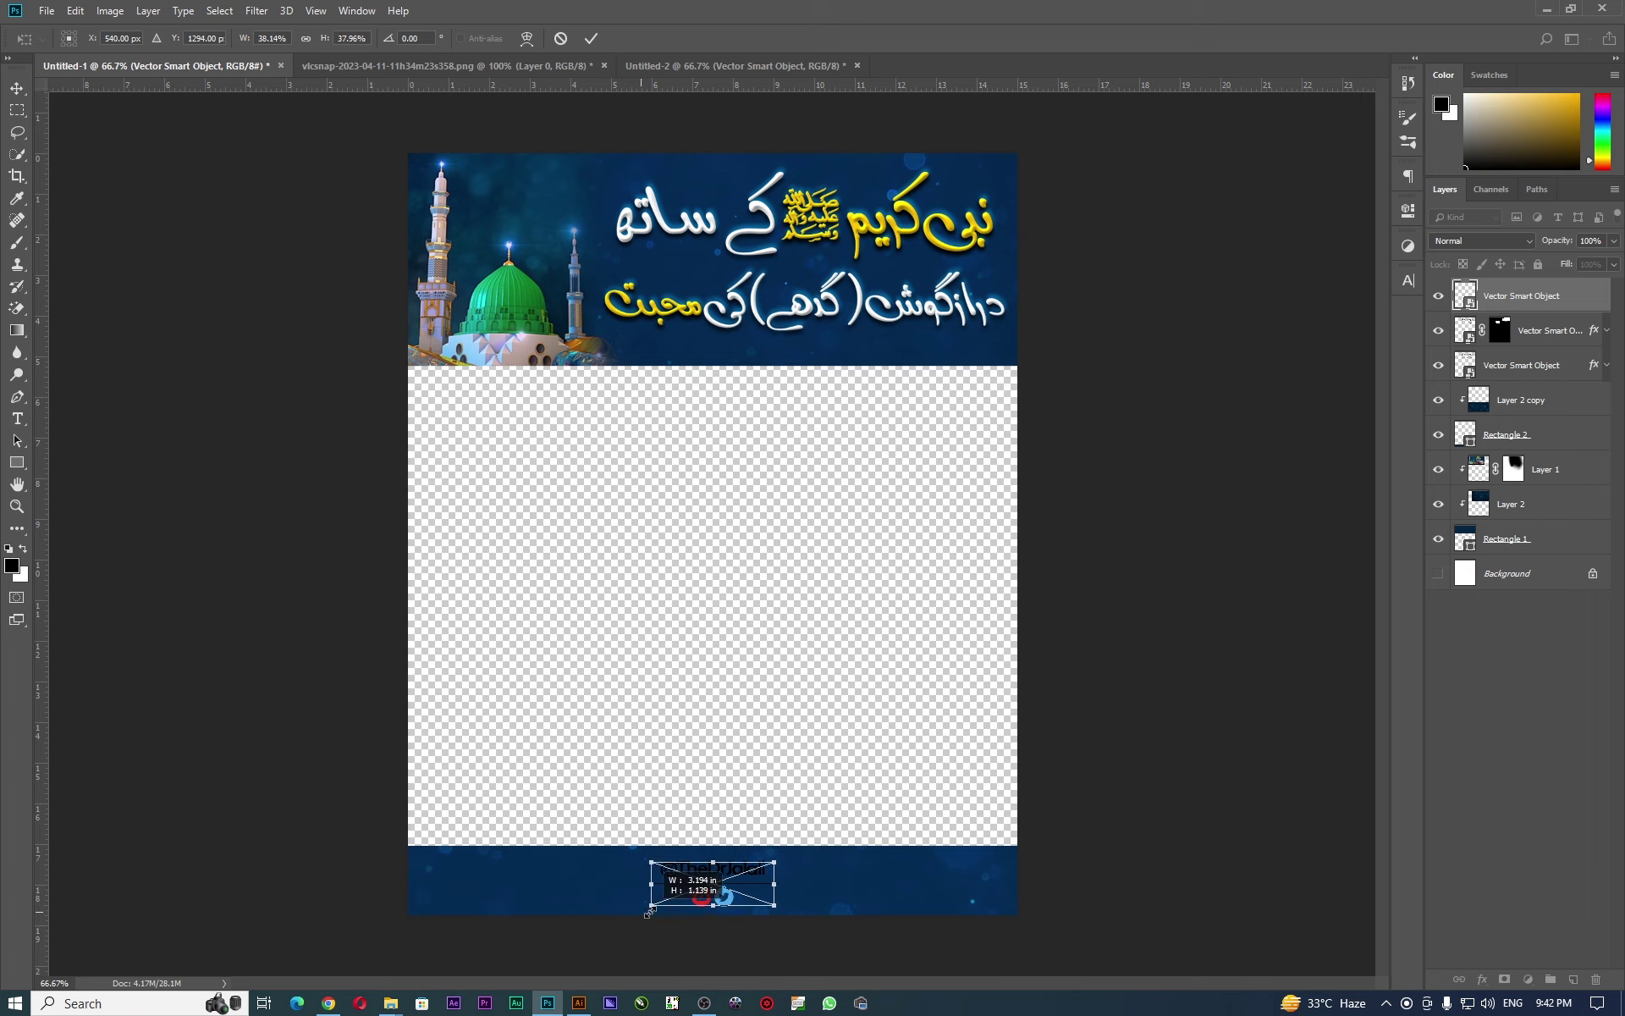
key("Return")
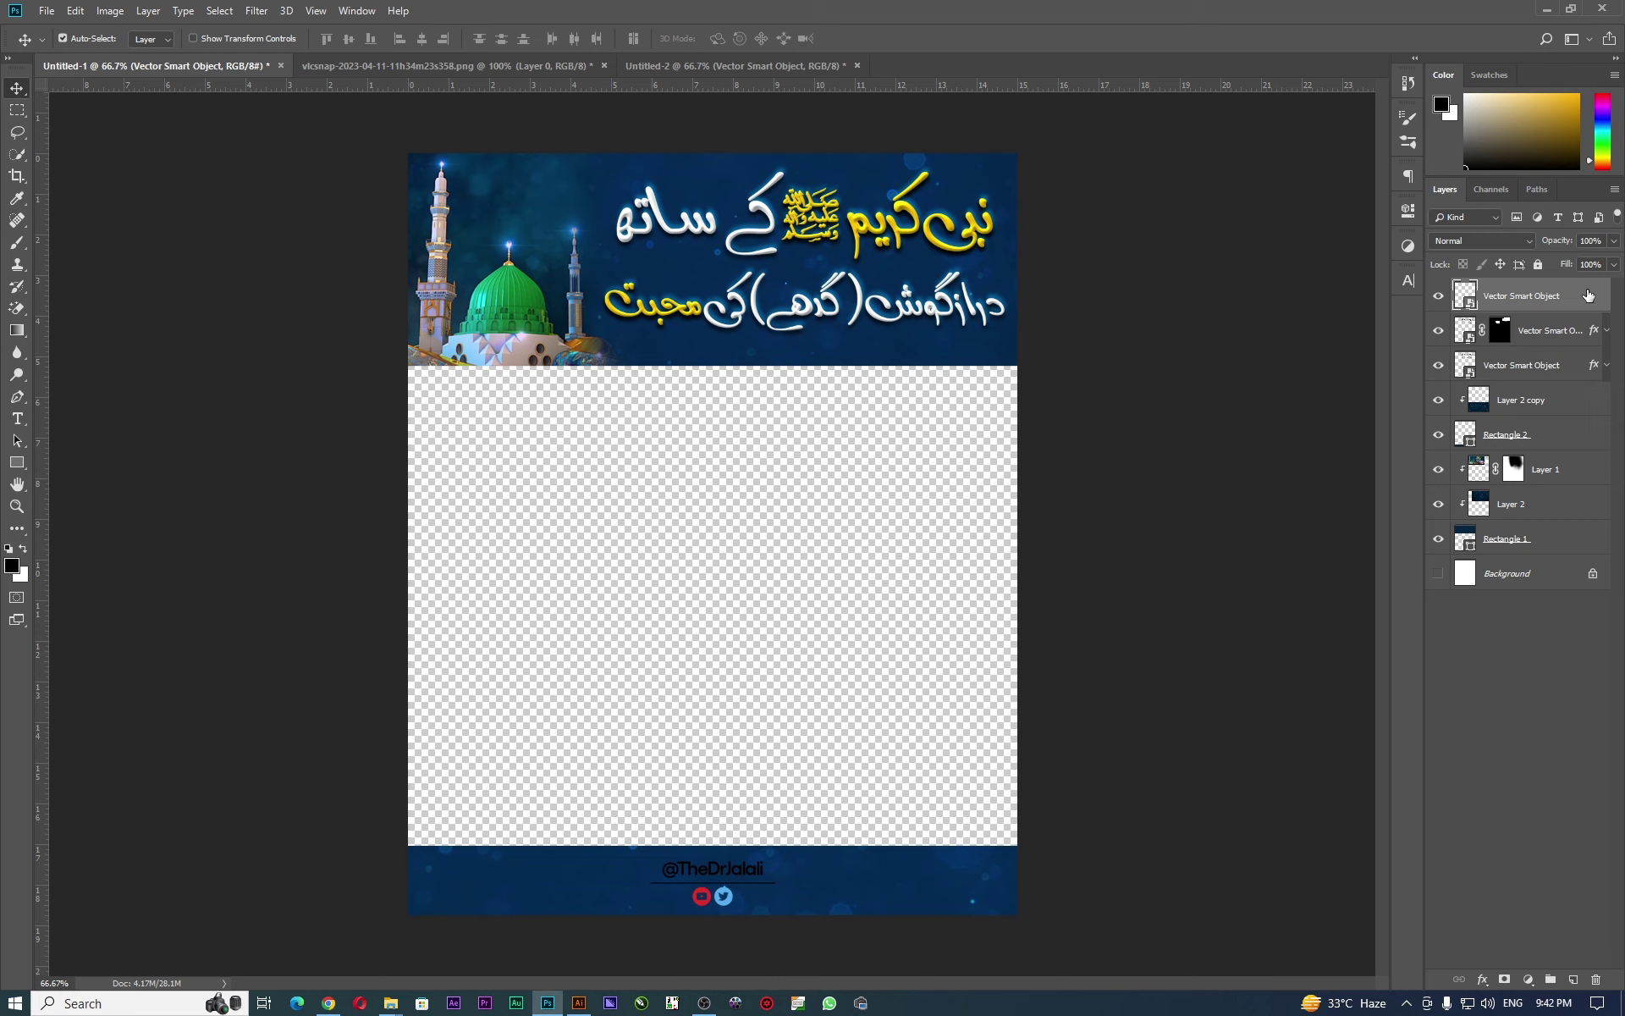
double_click(1588, 294)
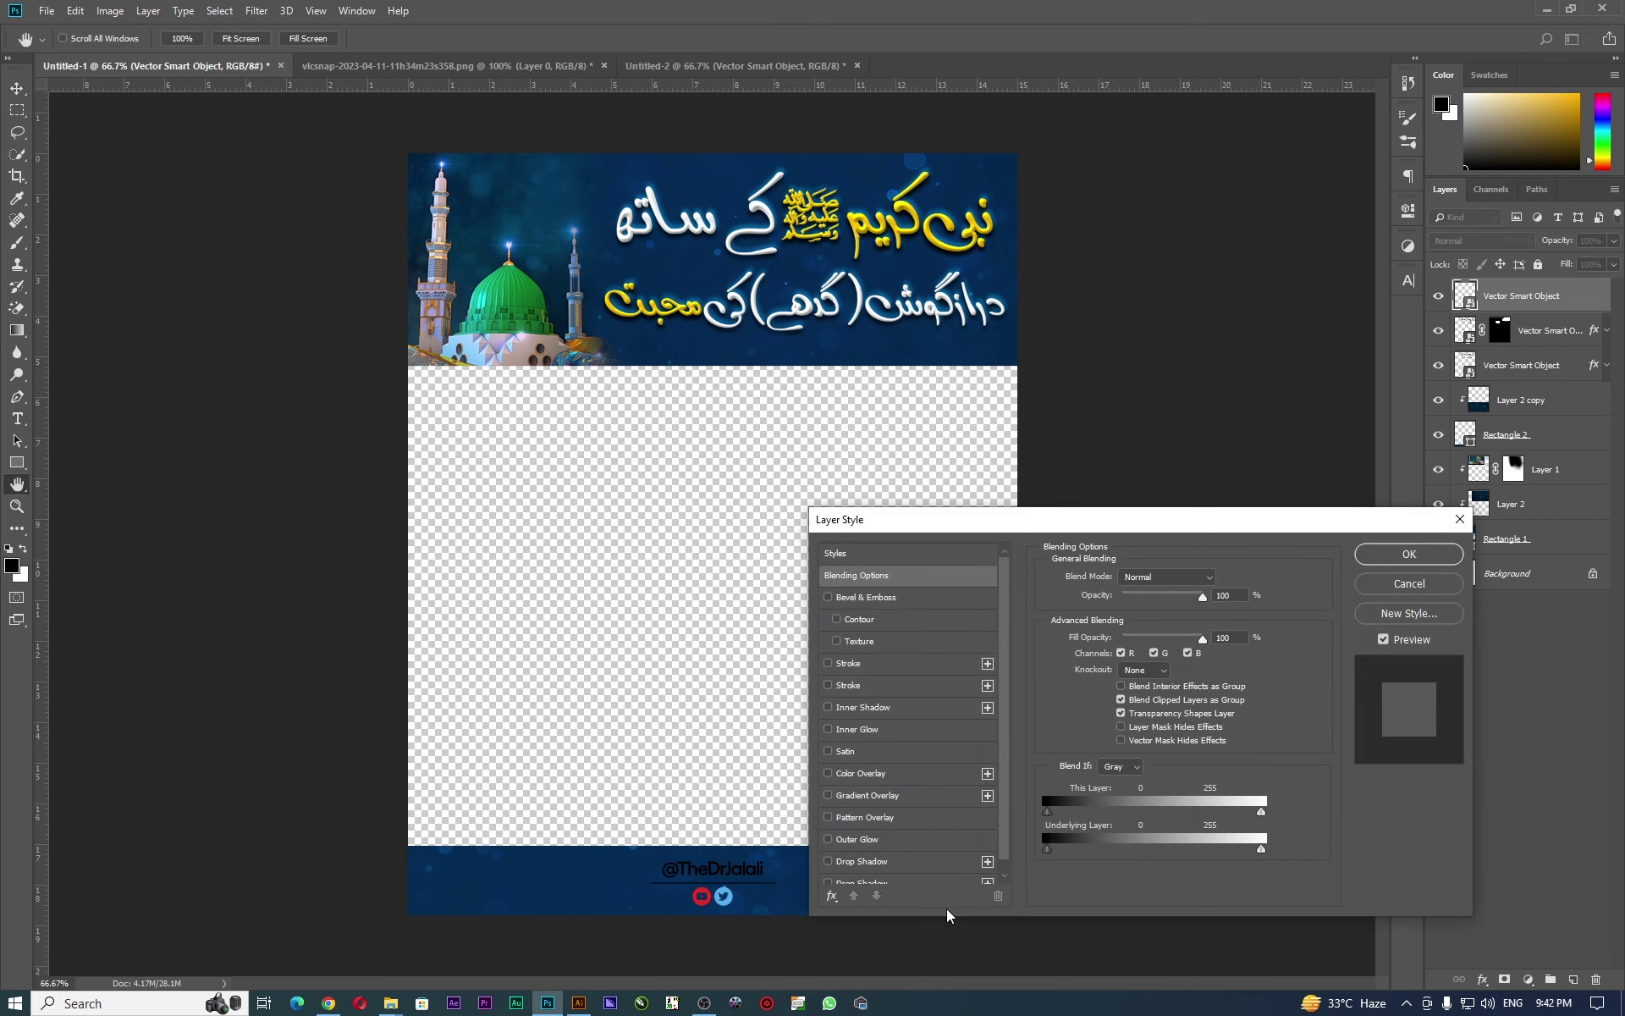
left_click(893, 774)
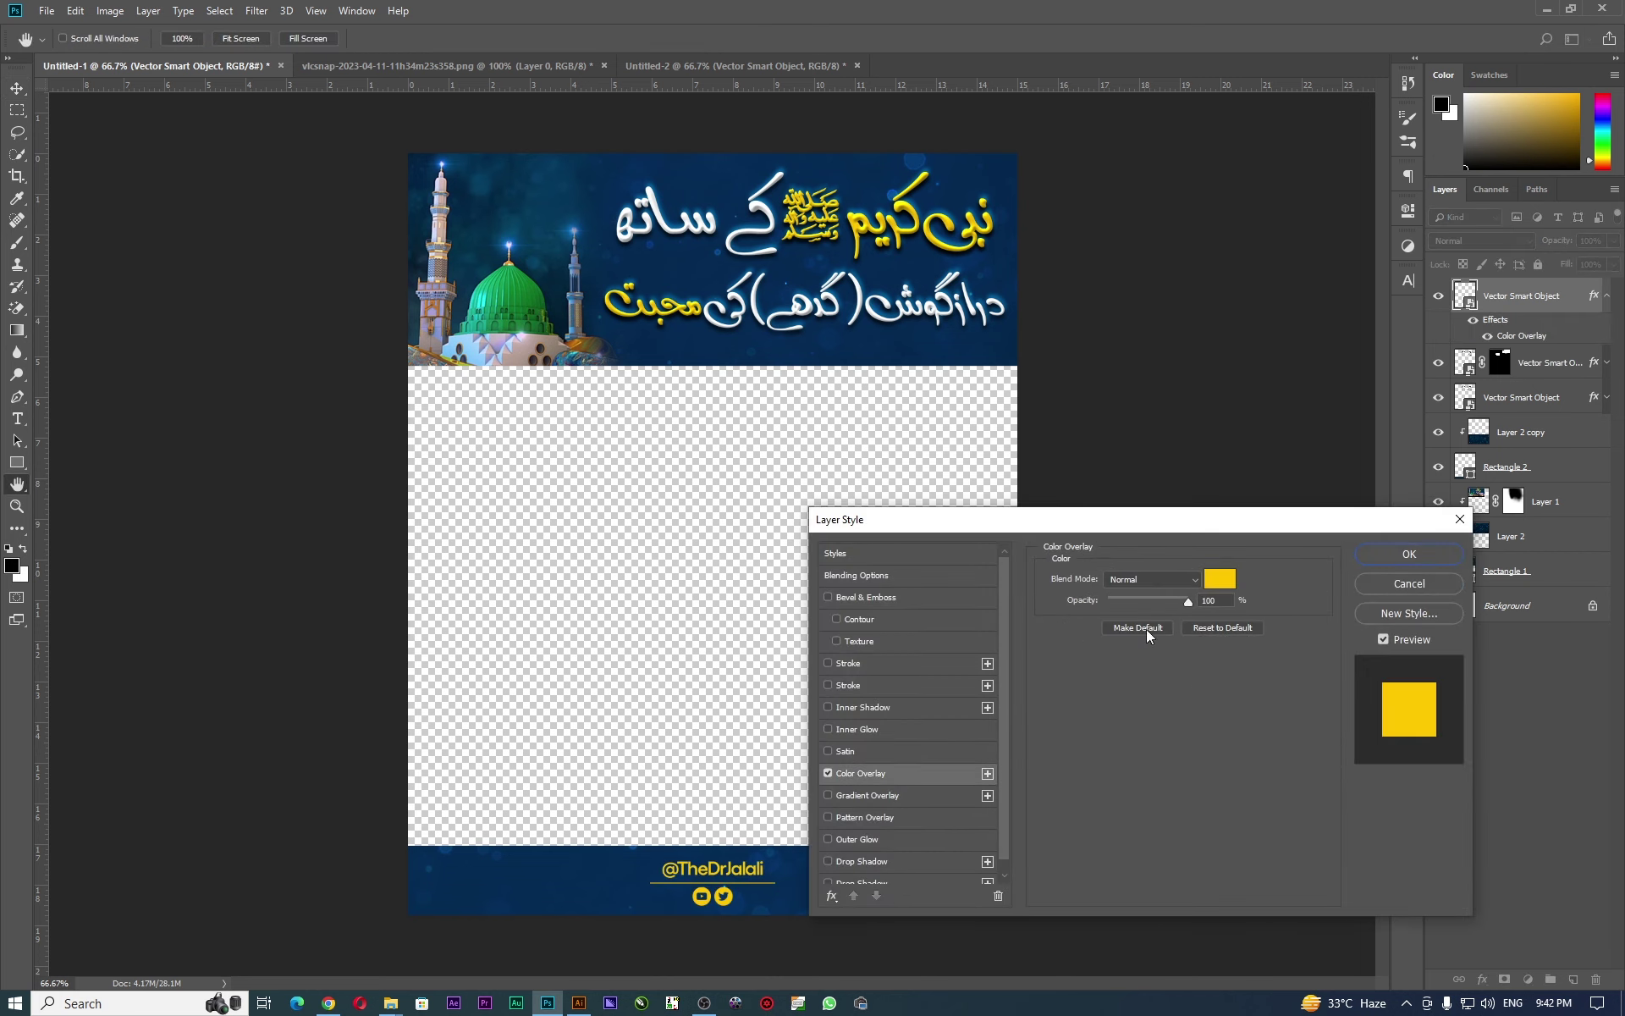
left_click_drag(1185, 525, 1144, 515)
left_click(1180, 568)
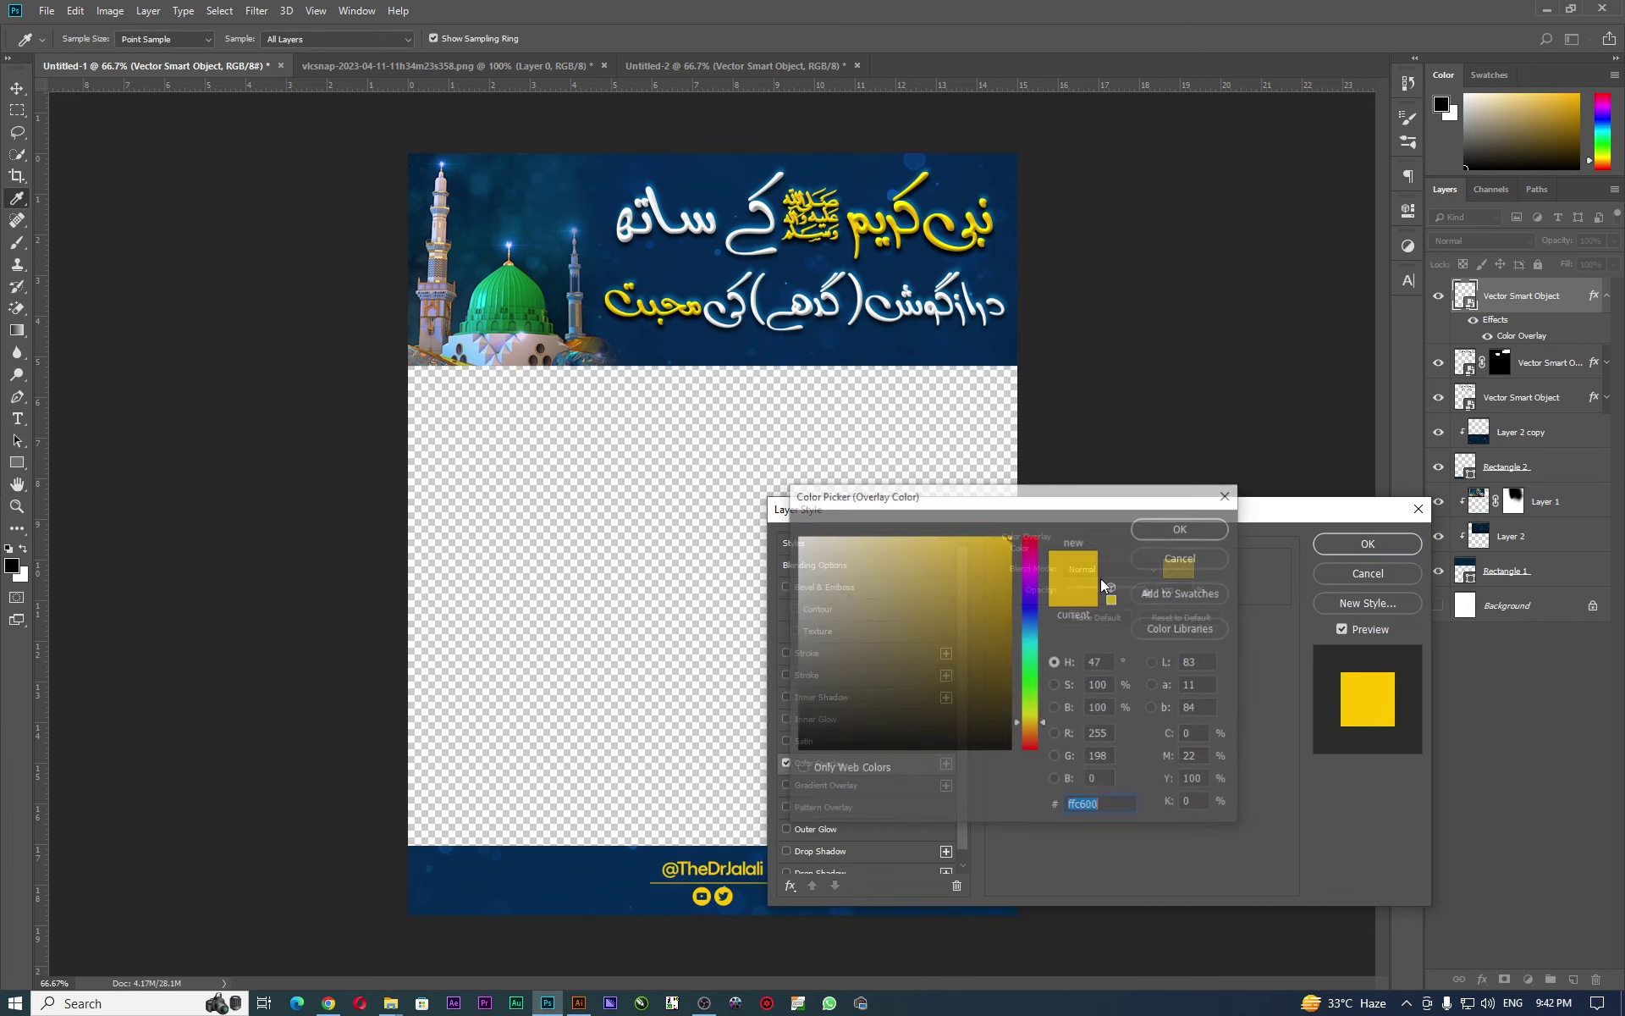
left_click(797, 535)
left_click(1183, 533)
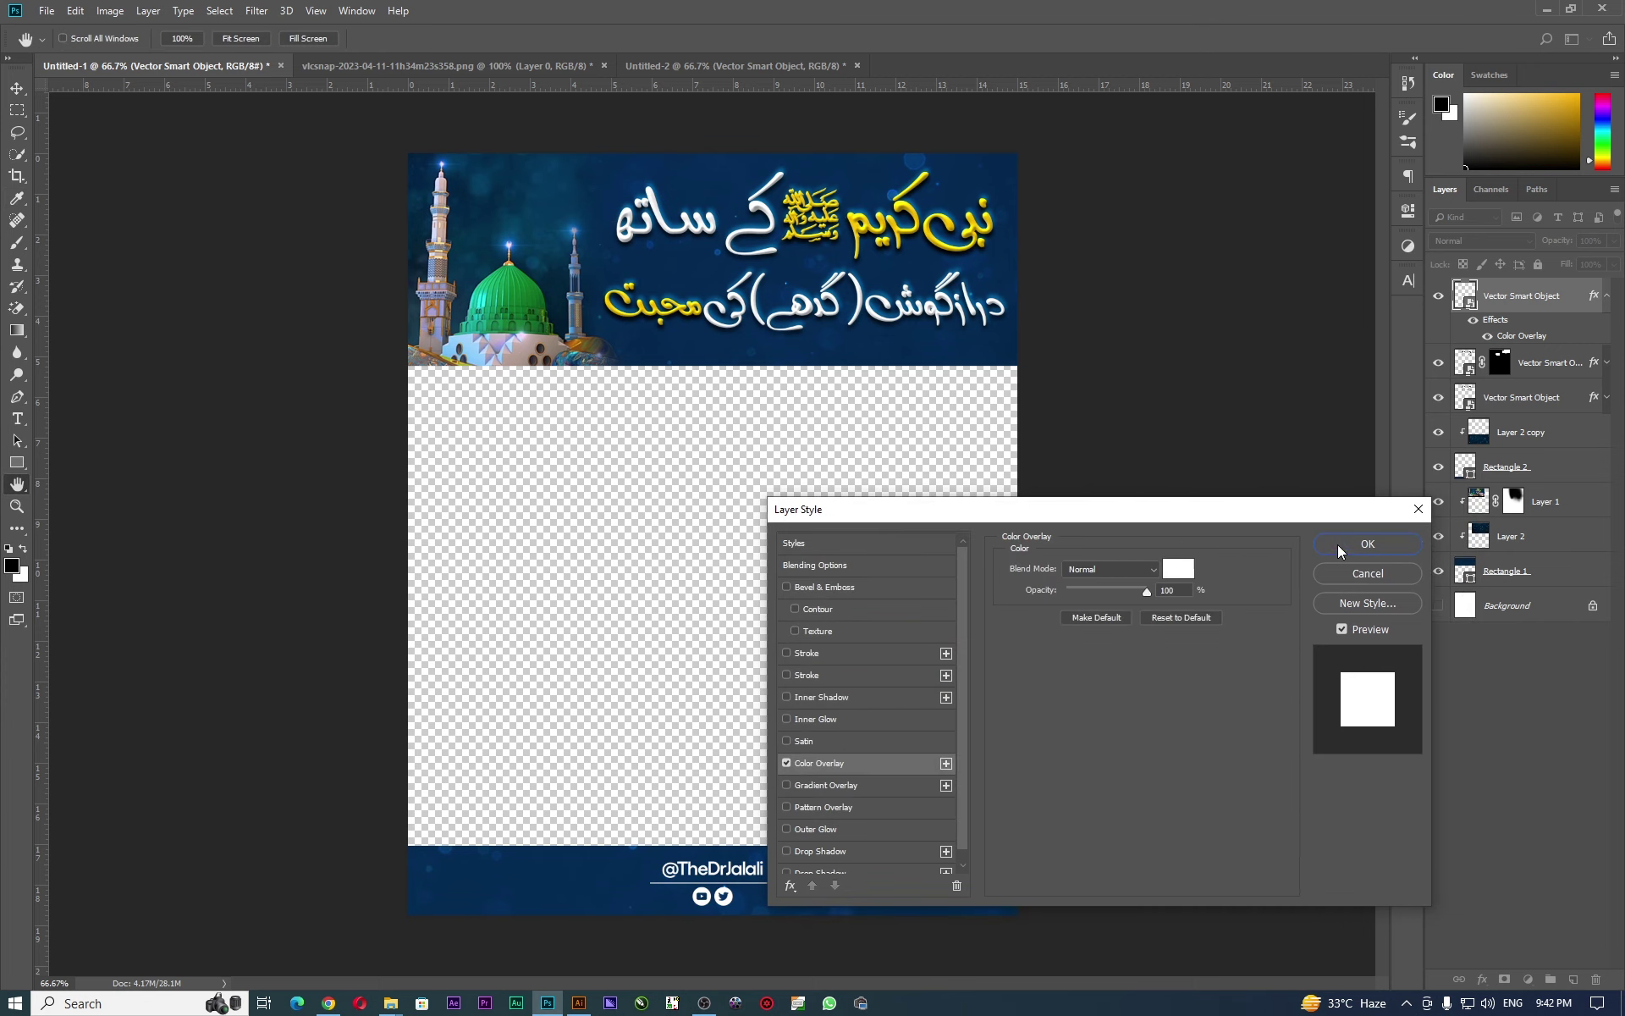
left_click(1368, 543)
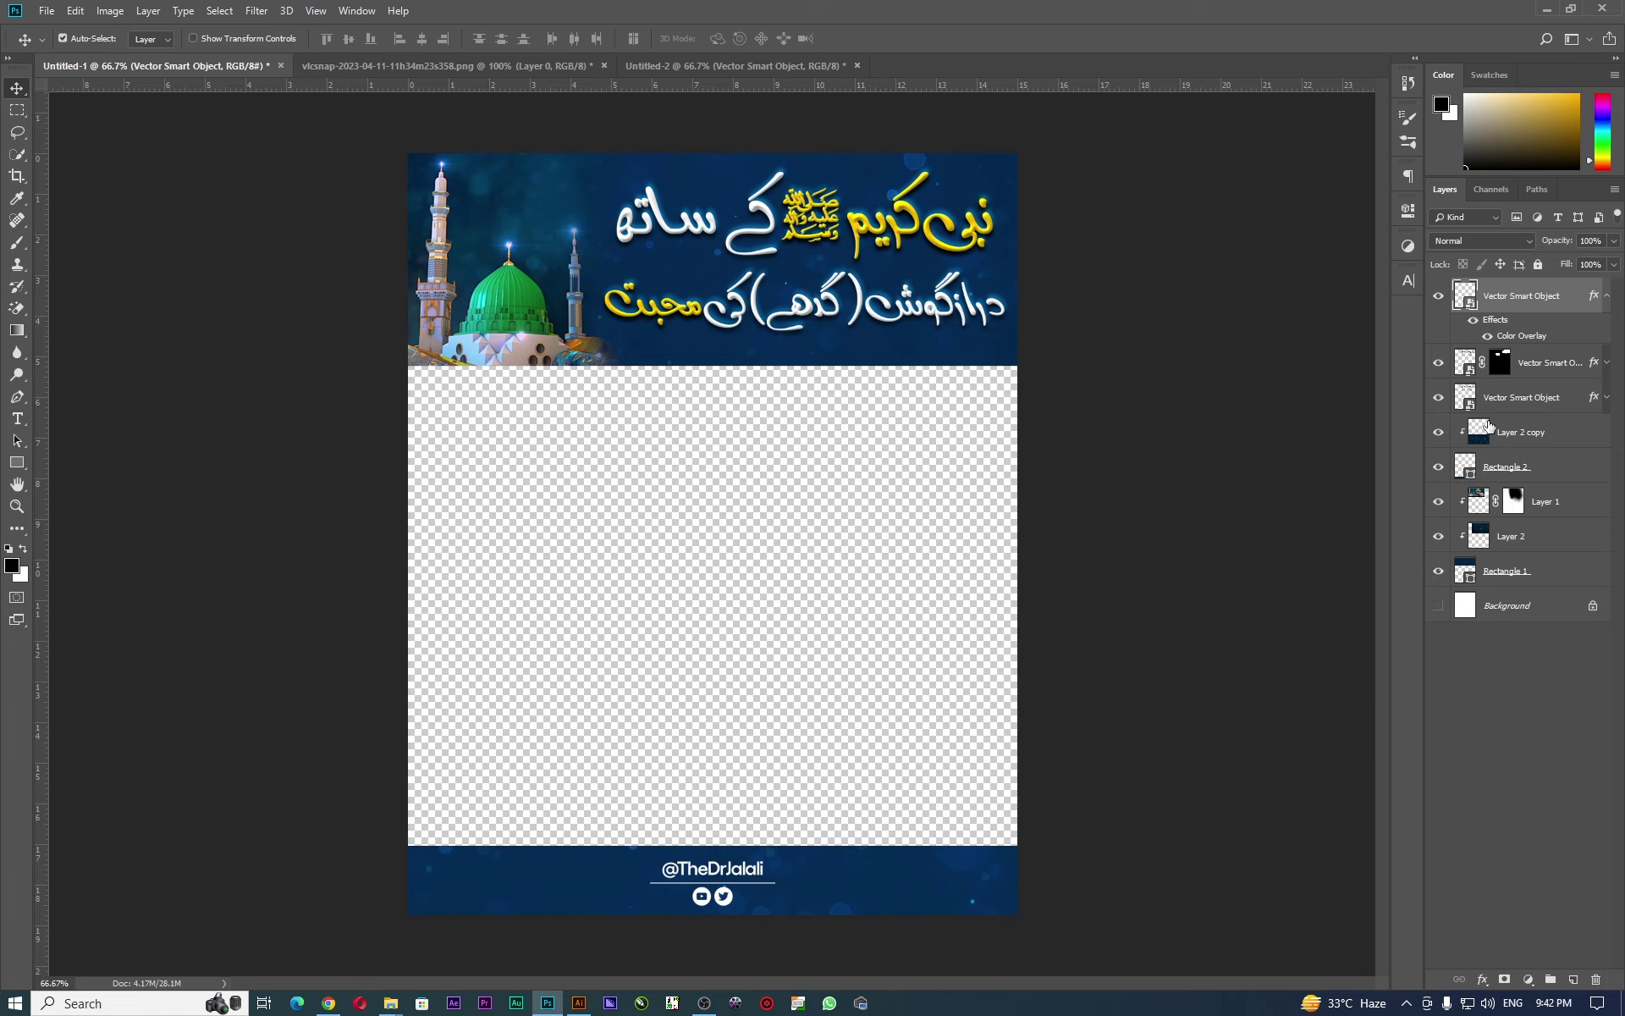
left_click(1438, 471)
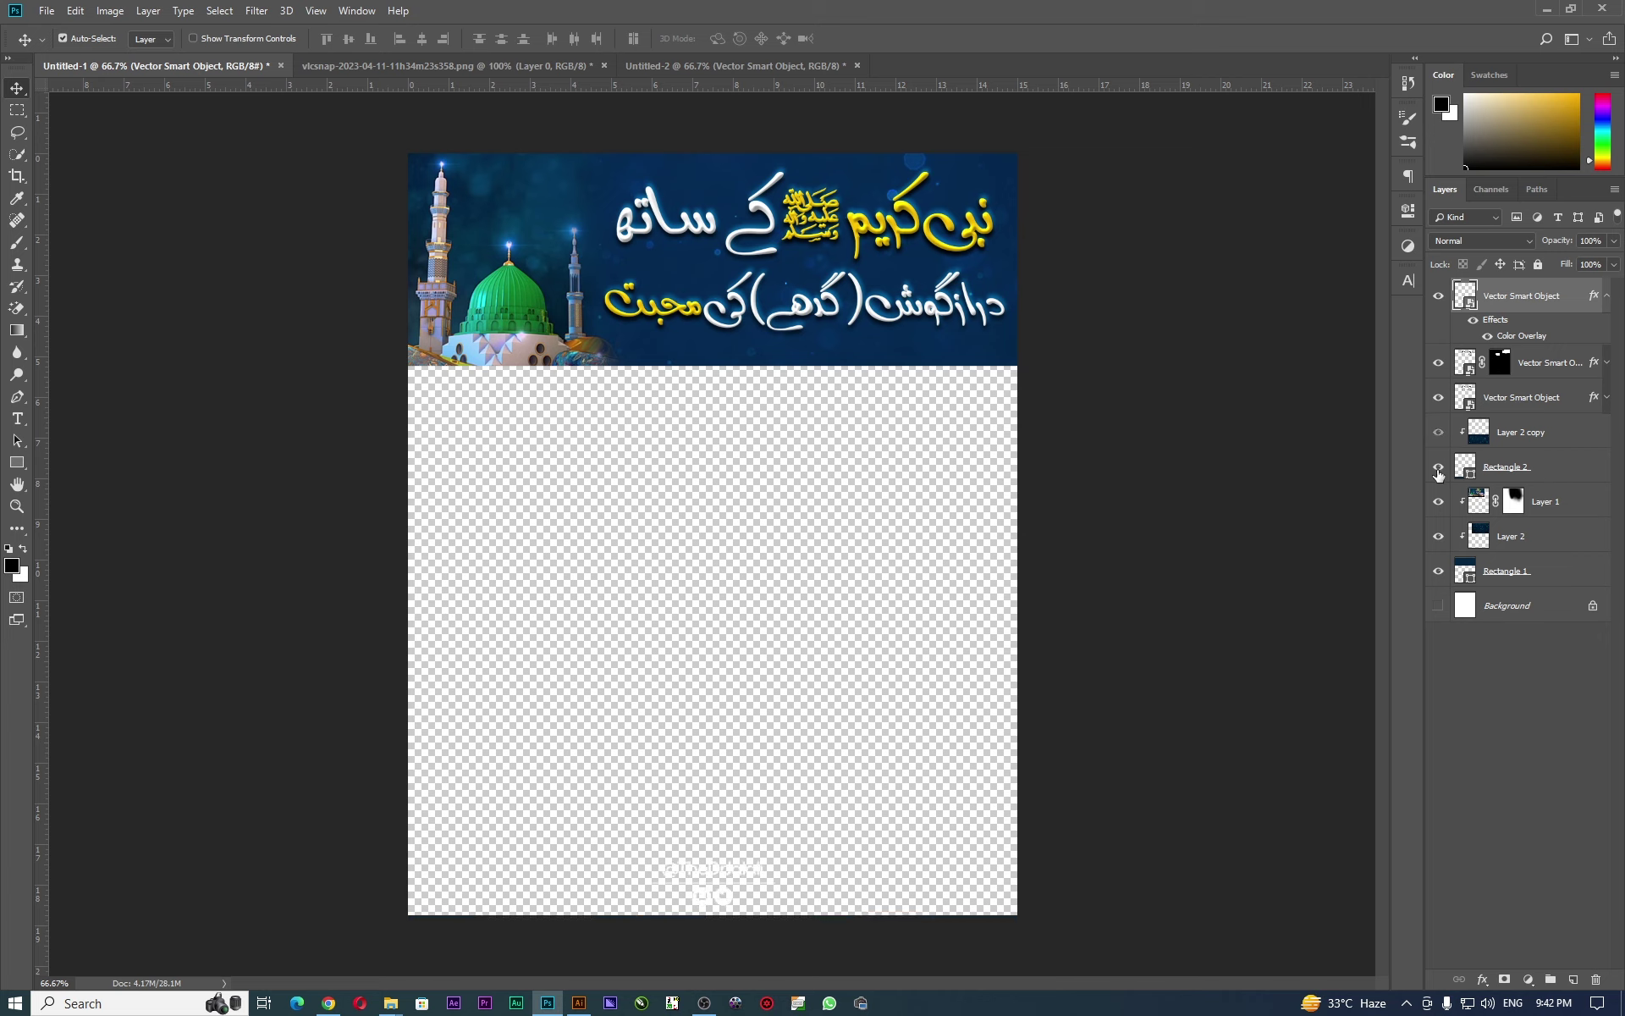
left_click(1438, 467)
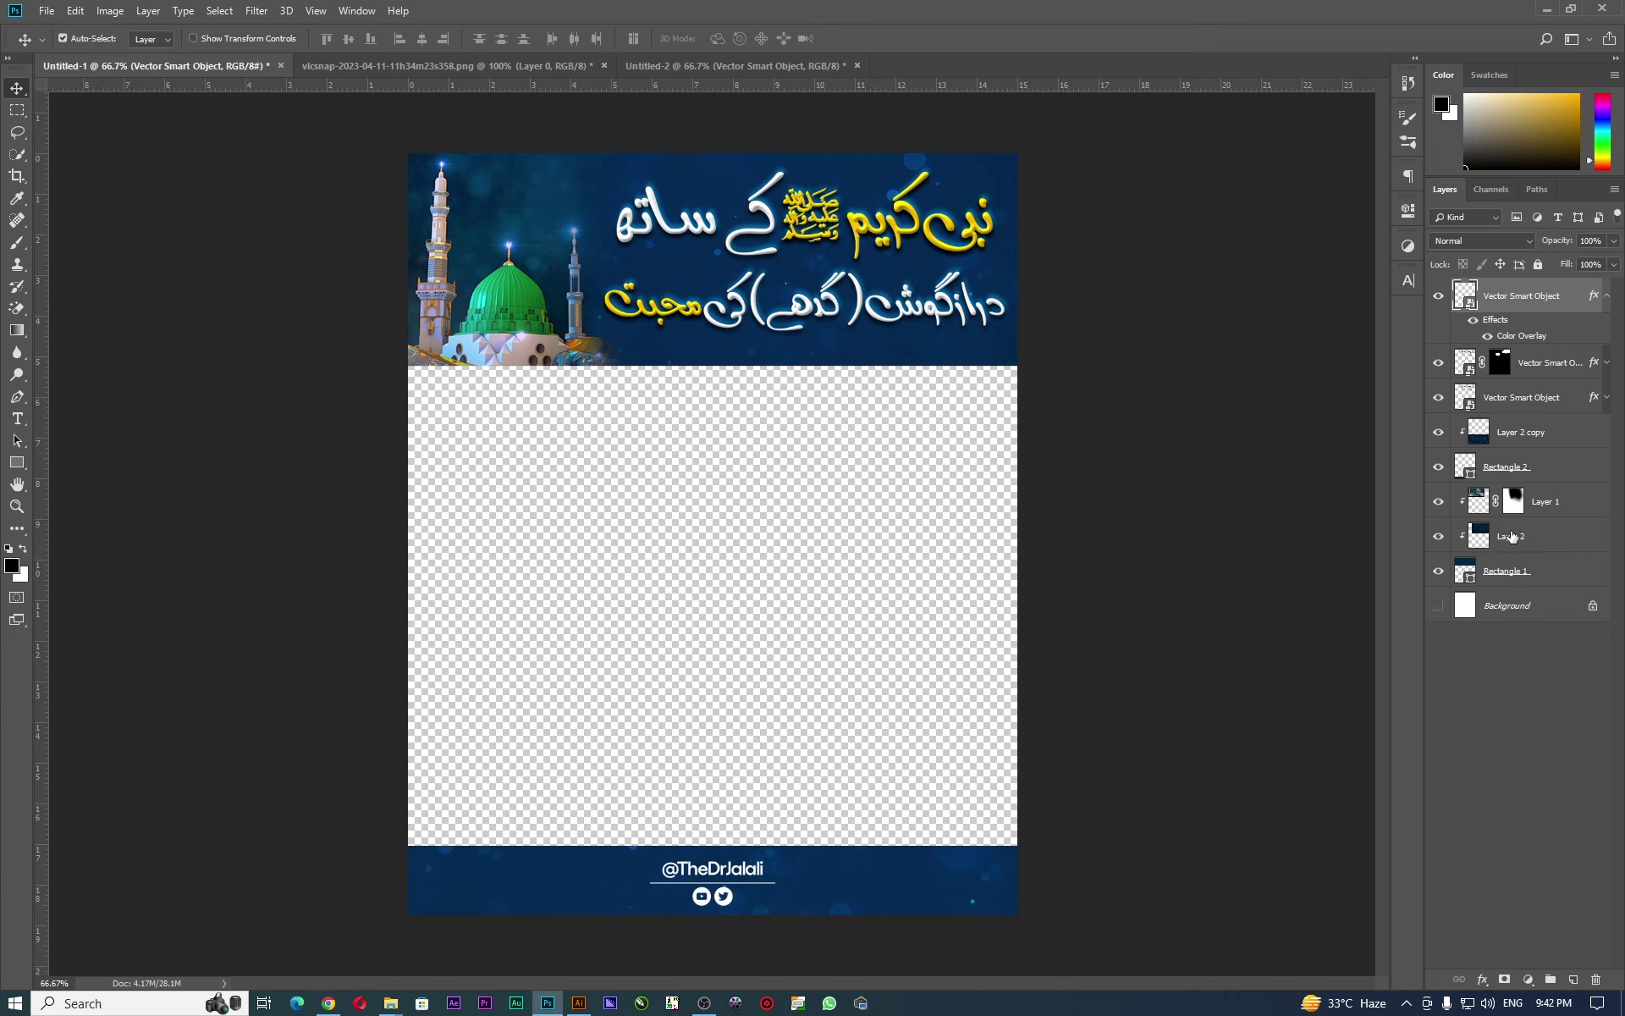
left_click(1582, 472)
left_click(1532, 298, "ctrl")
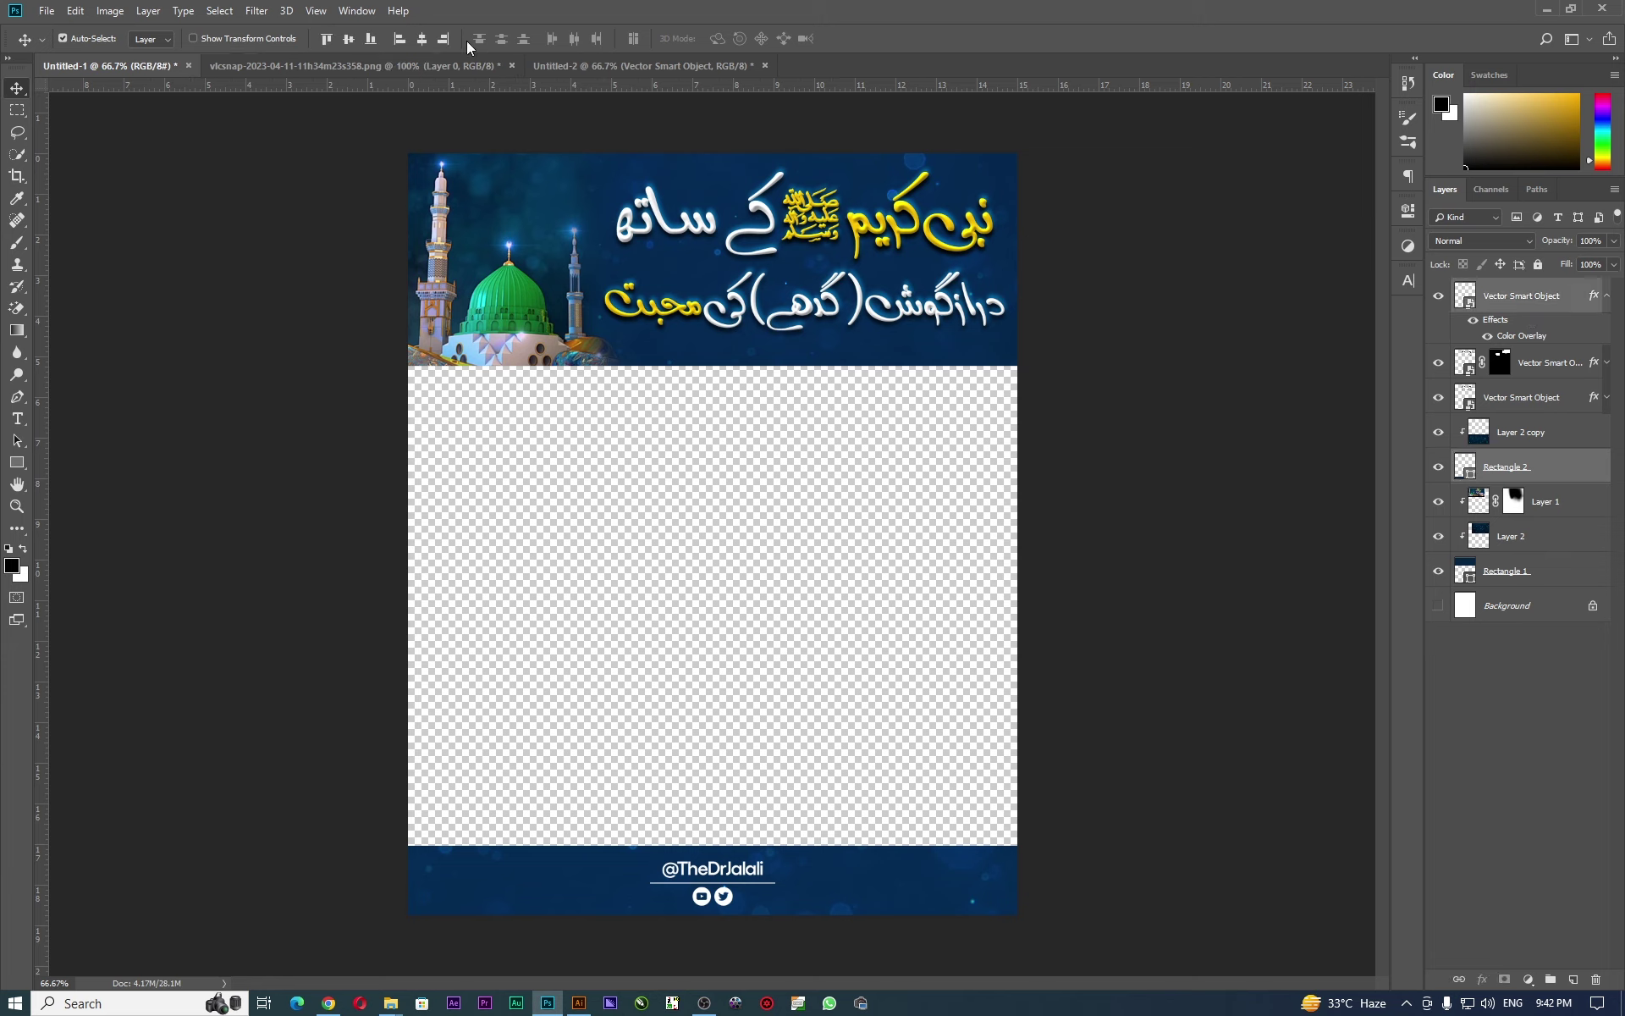
left_click(349, 43)
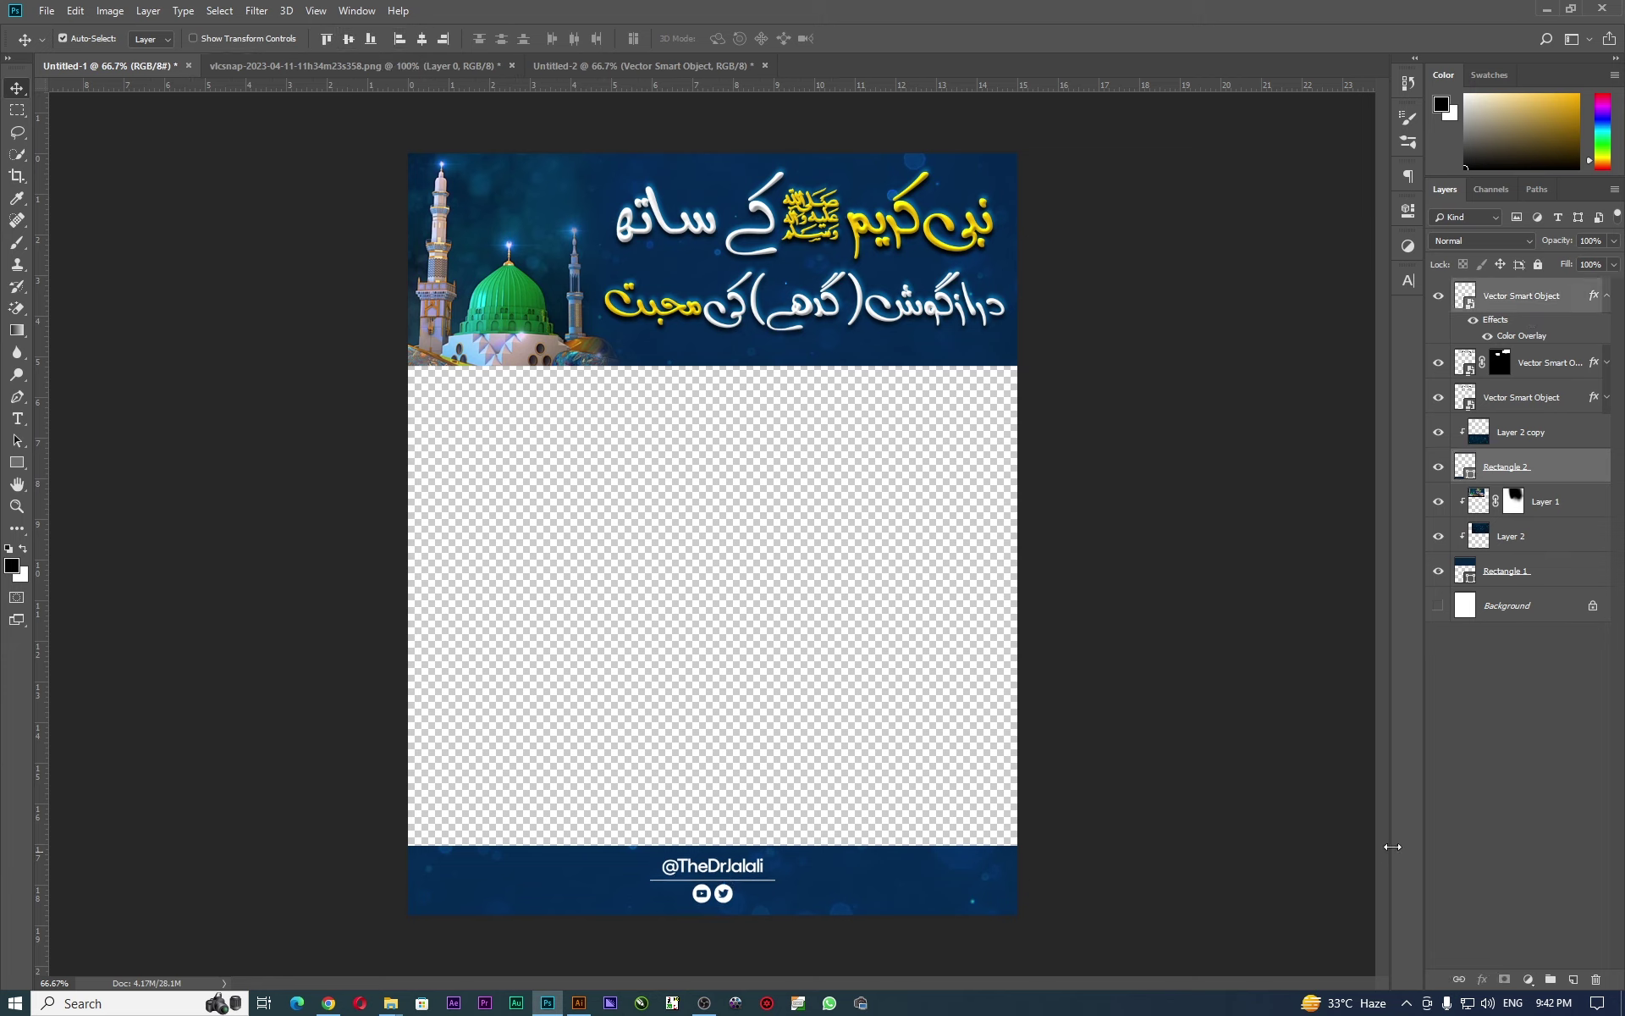
left_click(1449, 768)
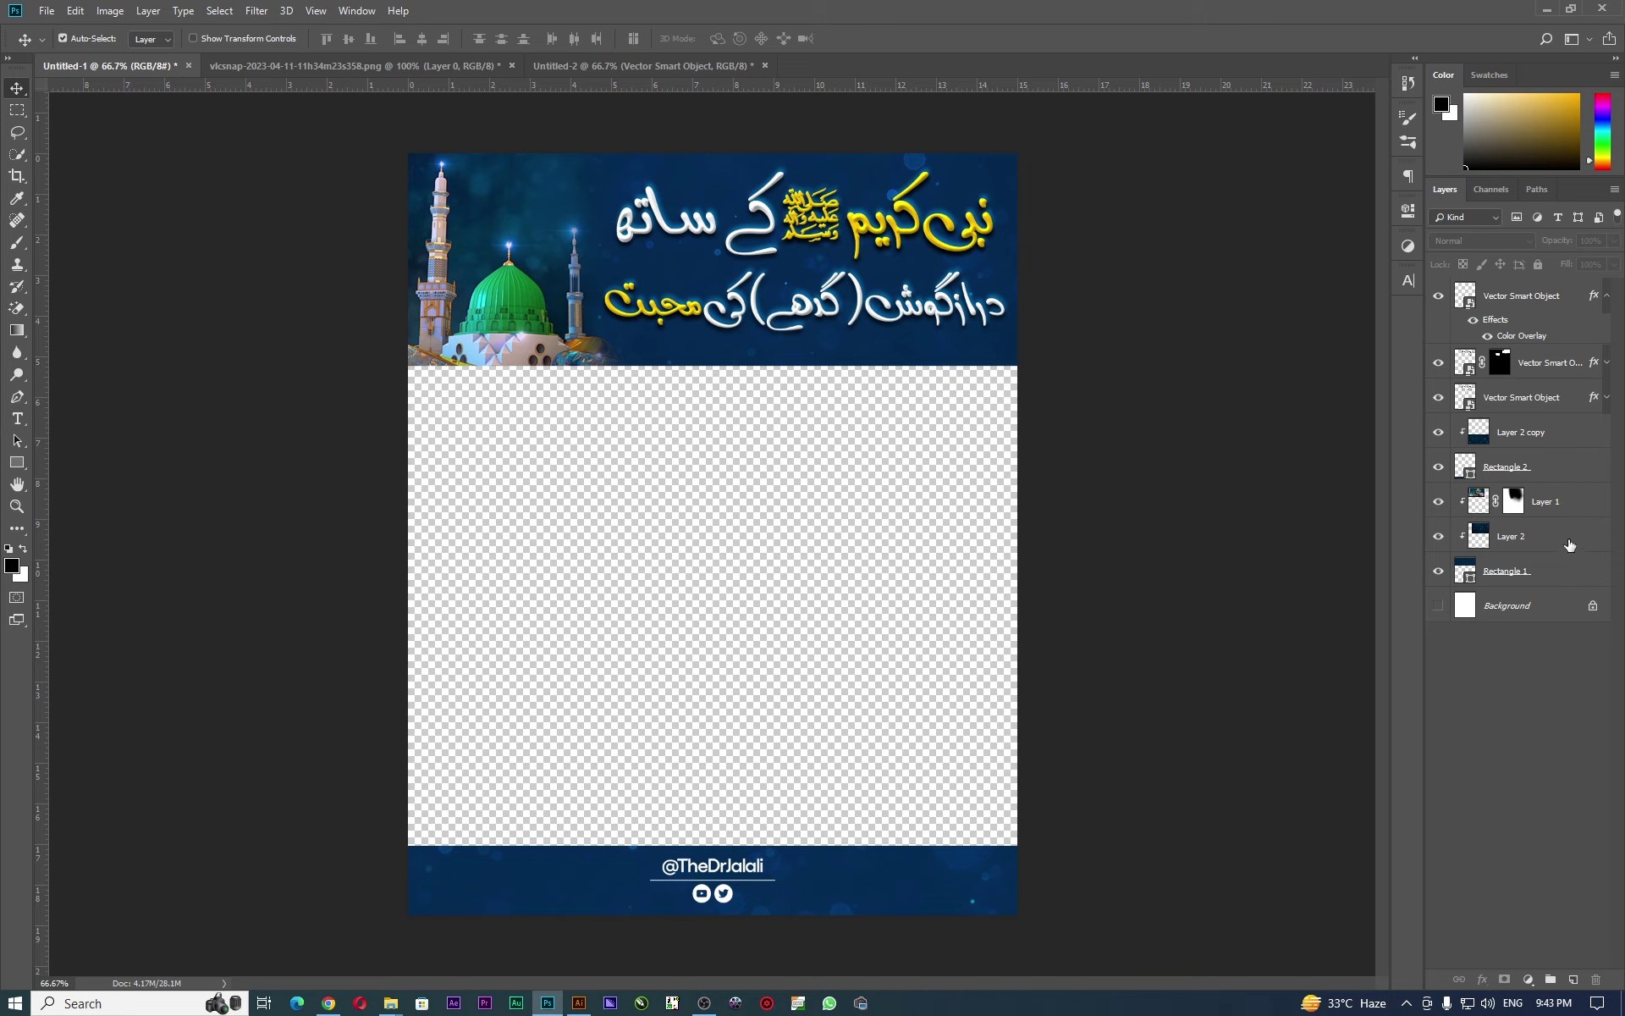
Inspect Rectangle 1's layer style settings and close them without changes.
left_click(1585, 580)
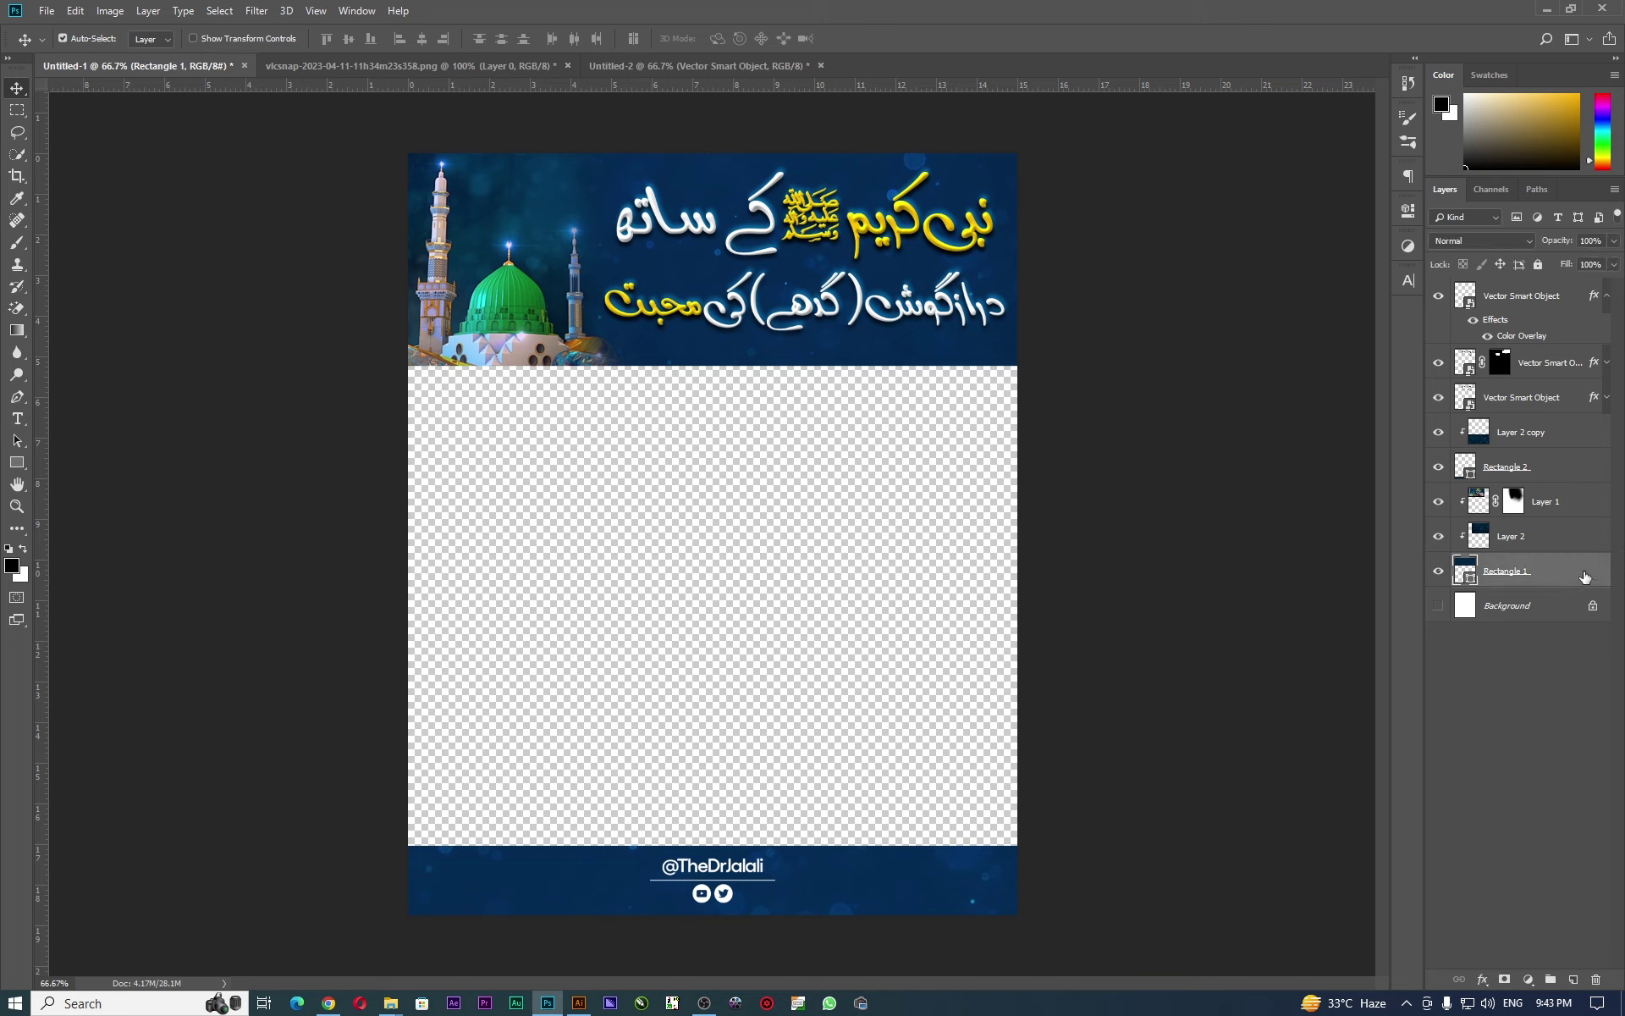
double_click(1584, 578)
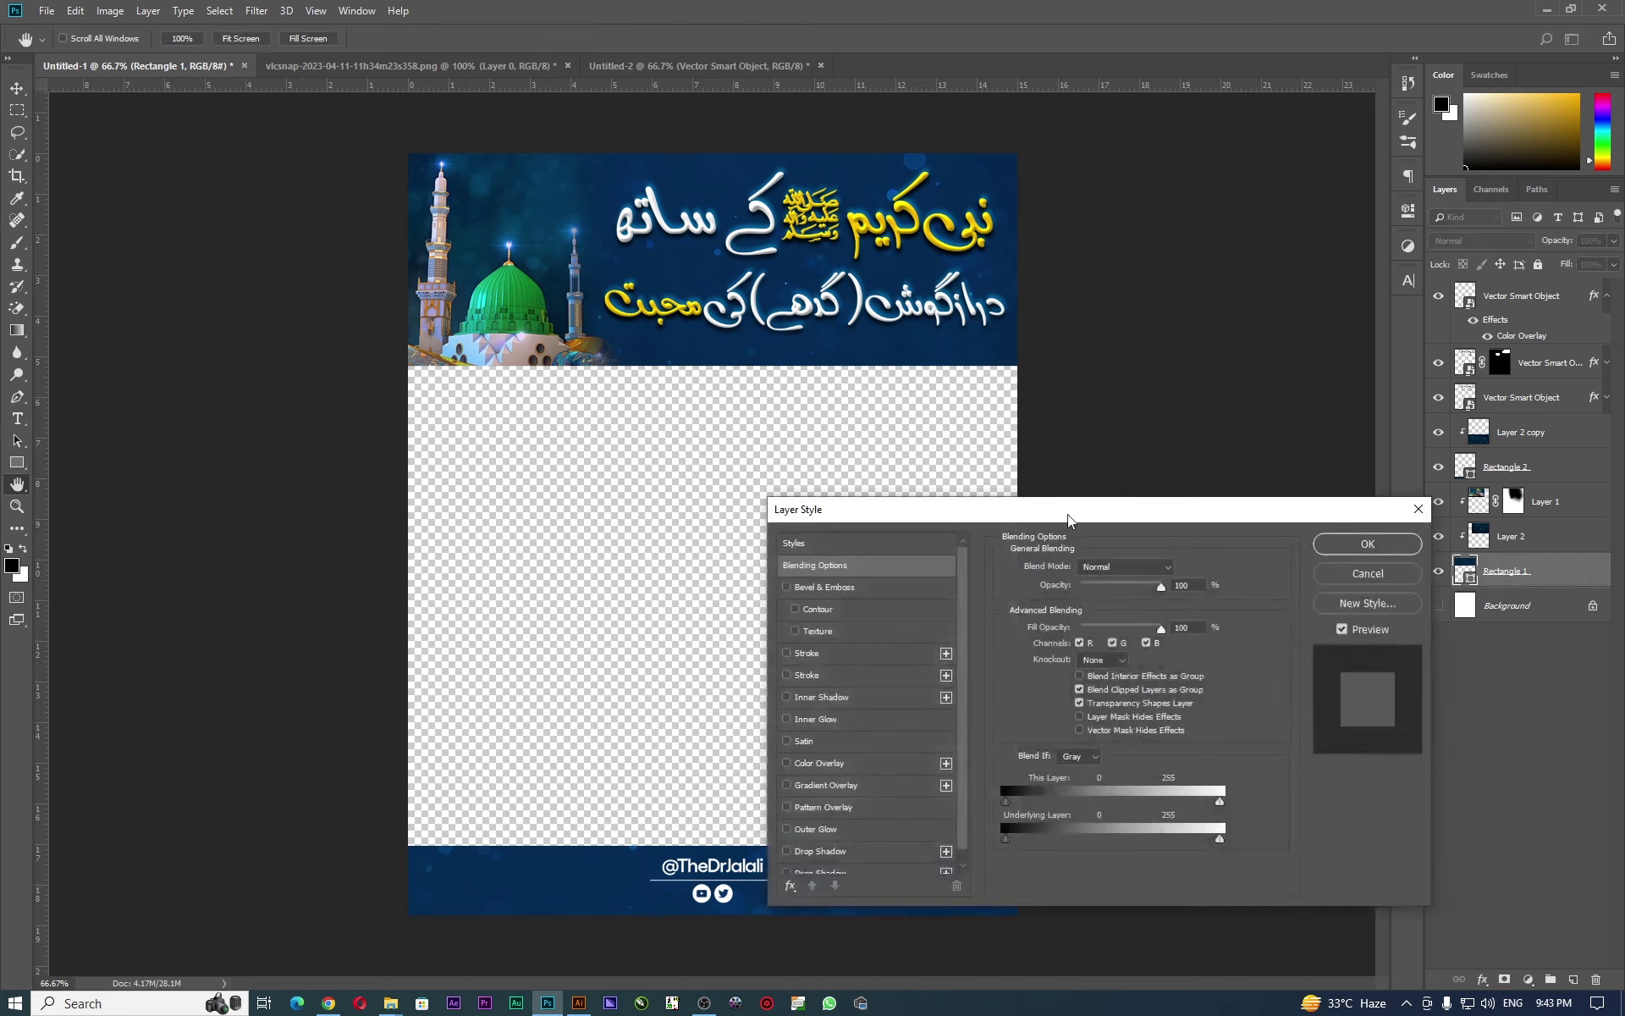
left_click_drag(988, 514, 1031, 330)
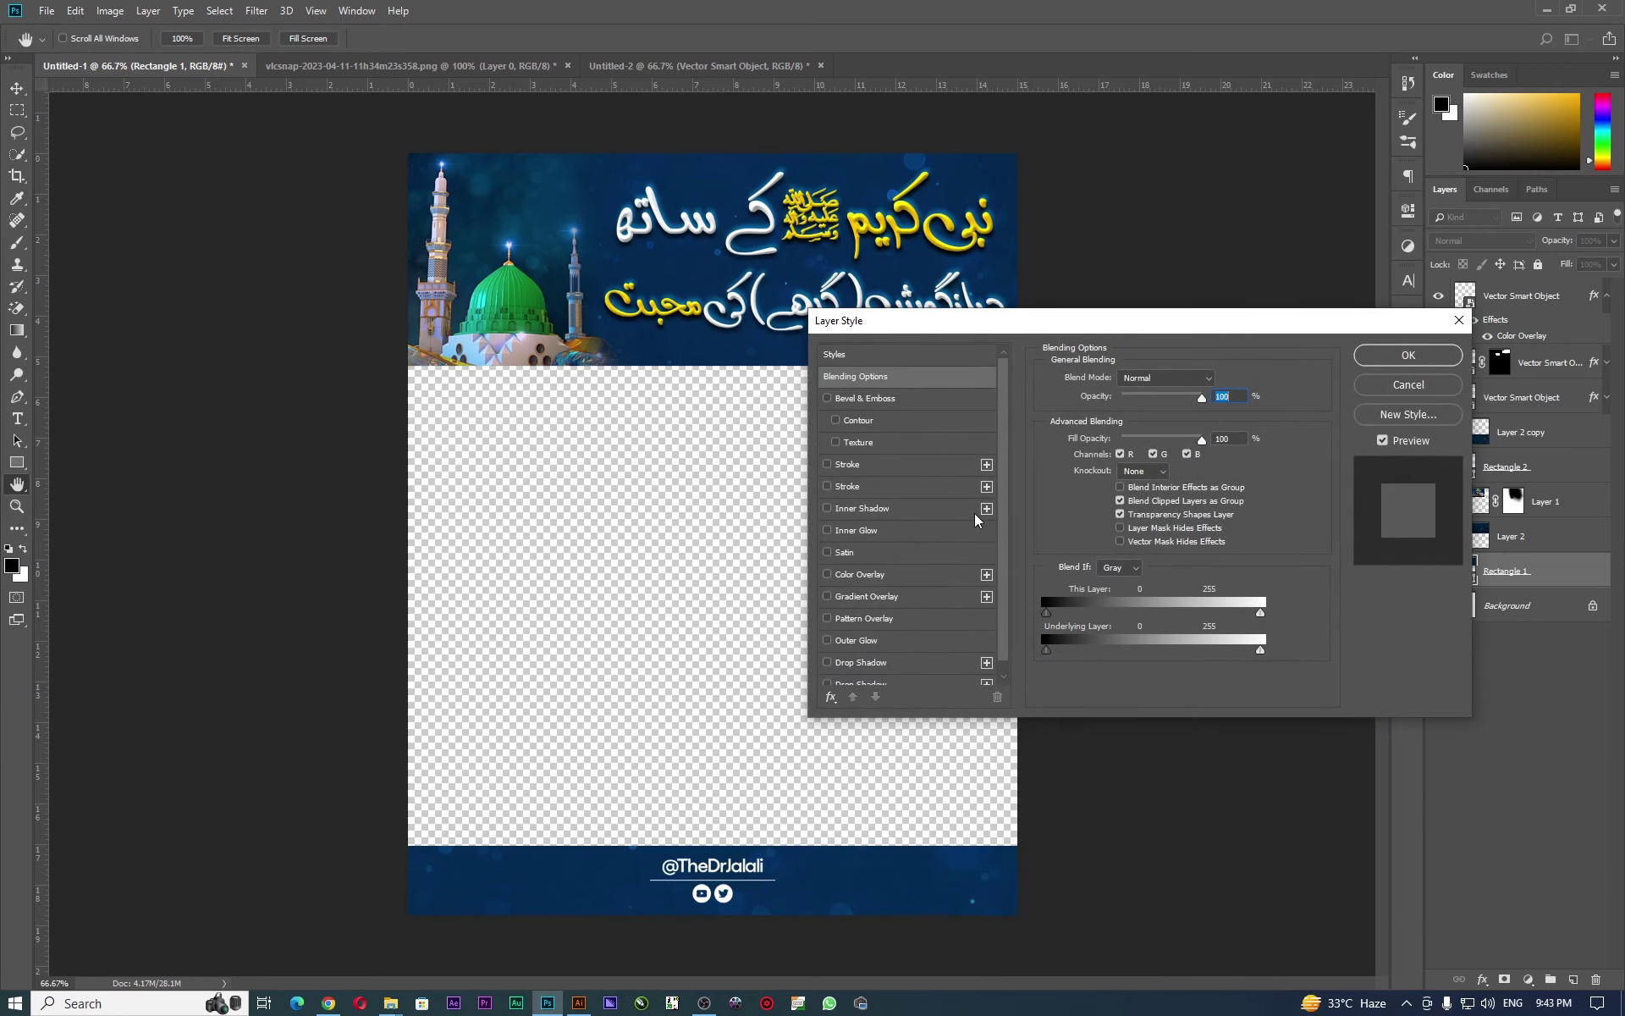
scroll(1011, 454, "down", 1)
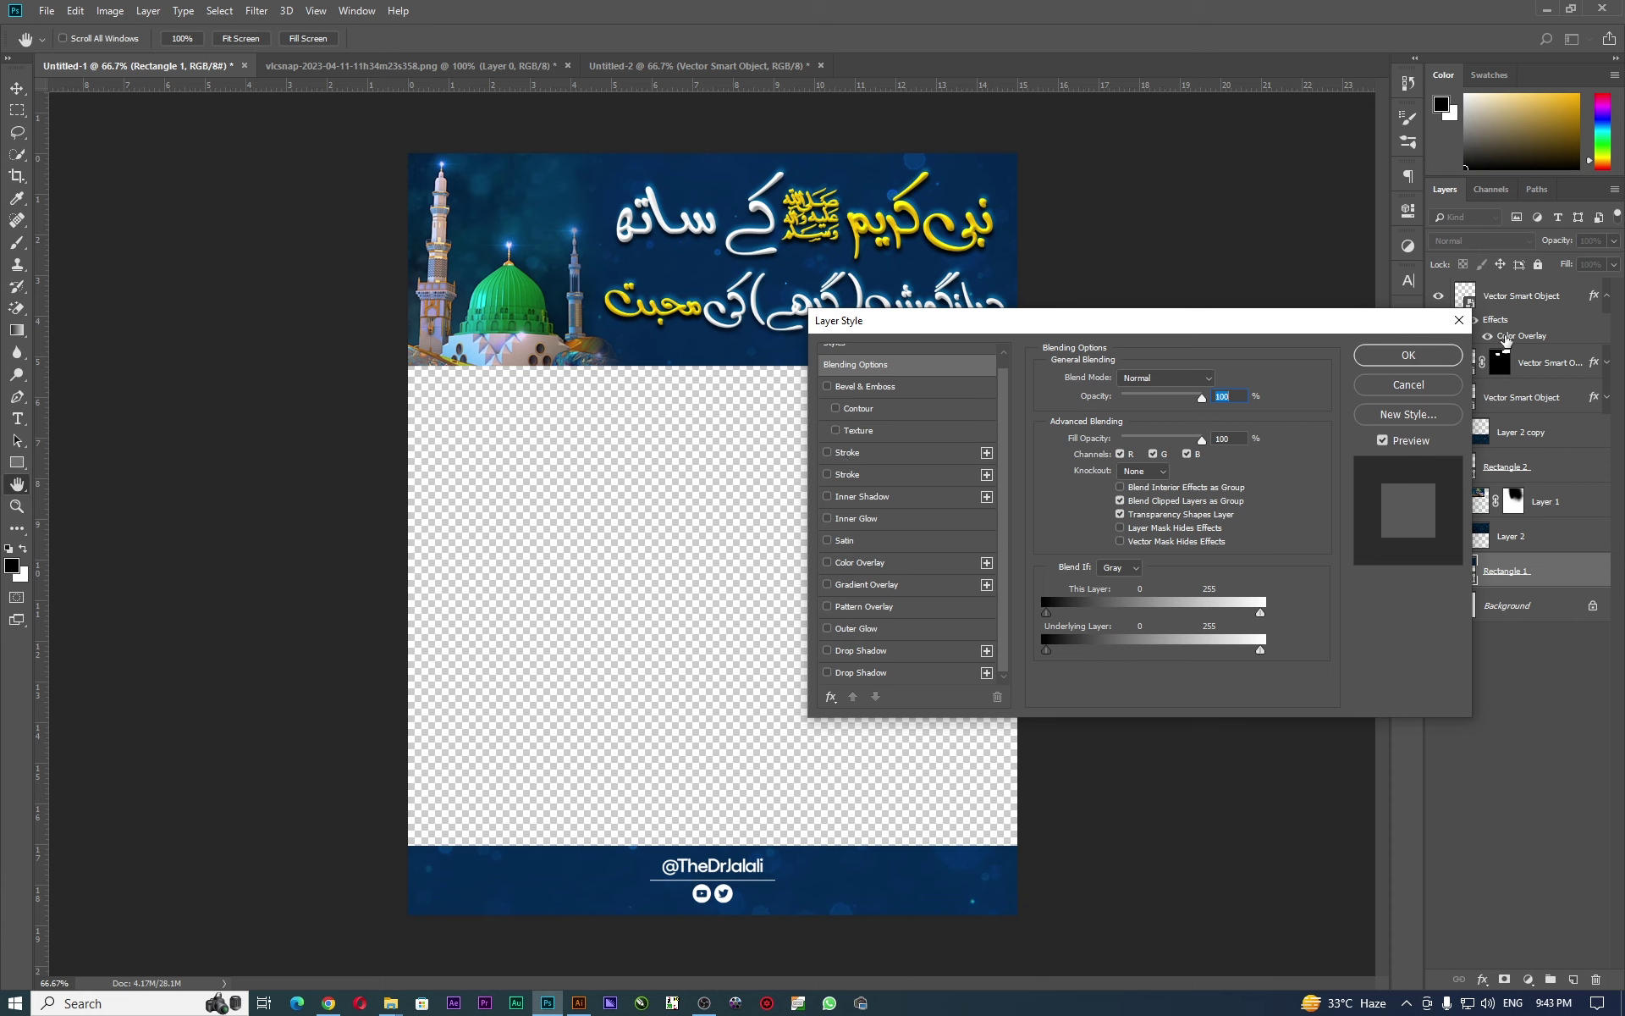
left_click(1407, 385)
Add a black Solid Color fill layer and move it beneath Rectangle 1.
left_click(1536, 978)
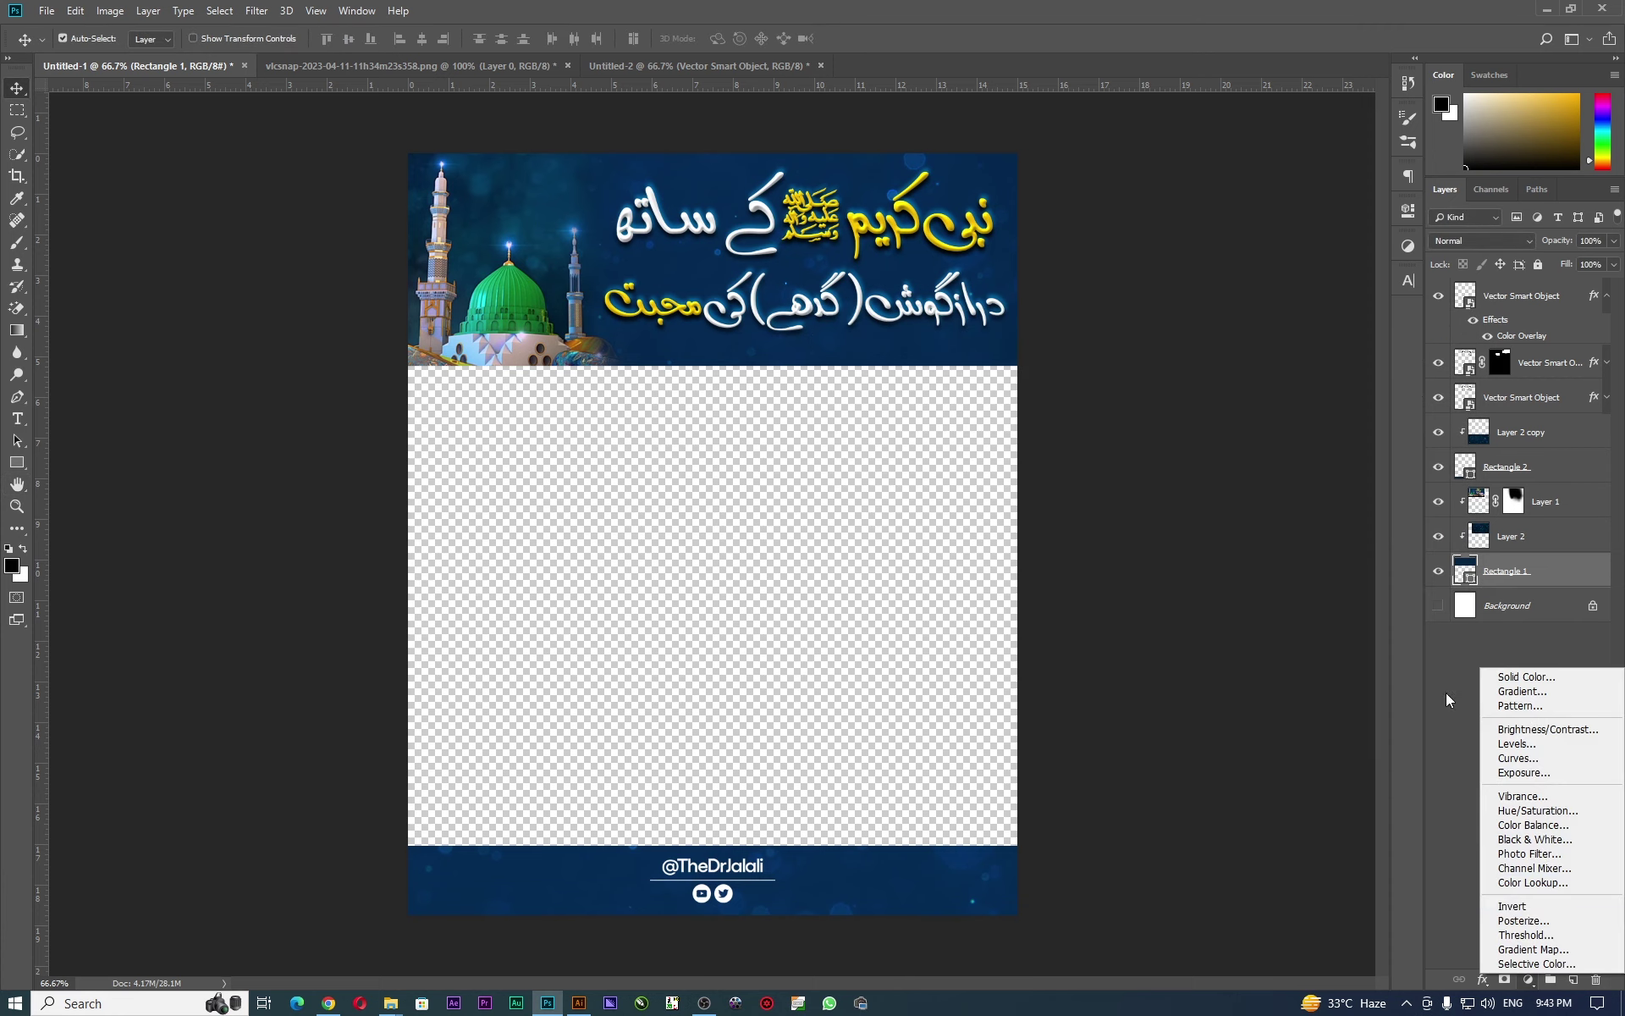
key("Escape")
left_click(1524, 846)
left_click(1528, 979)
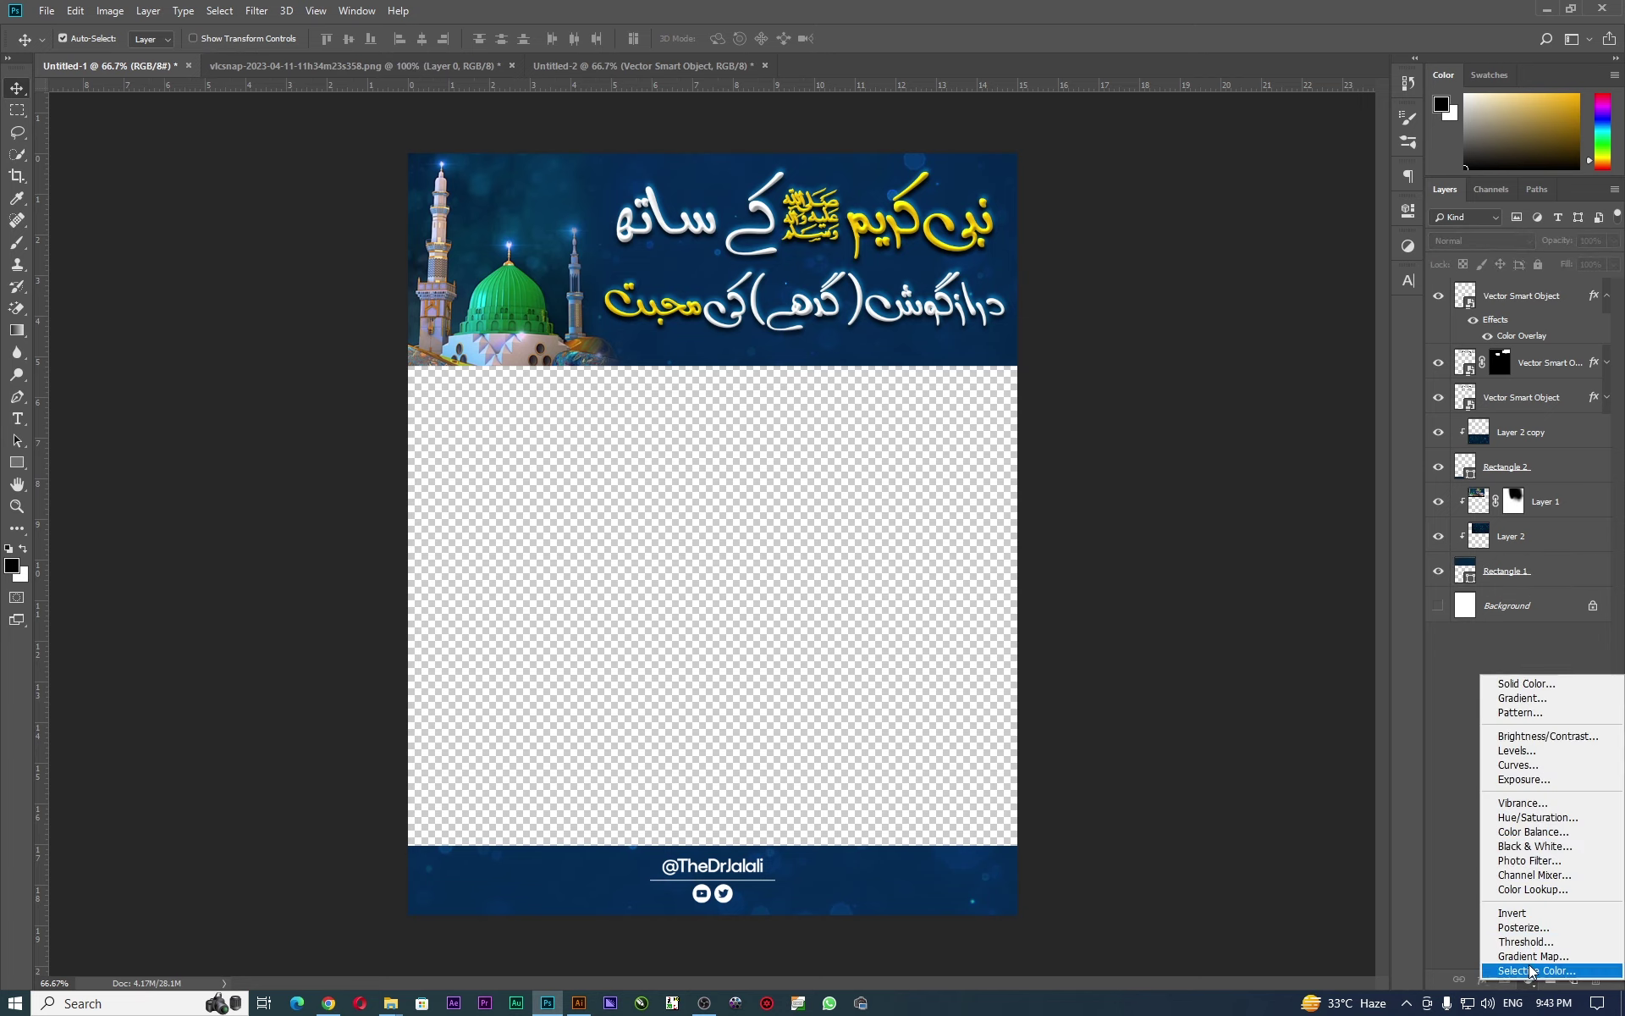
left_click(1515, 682)
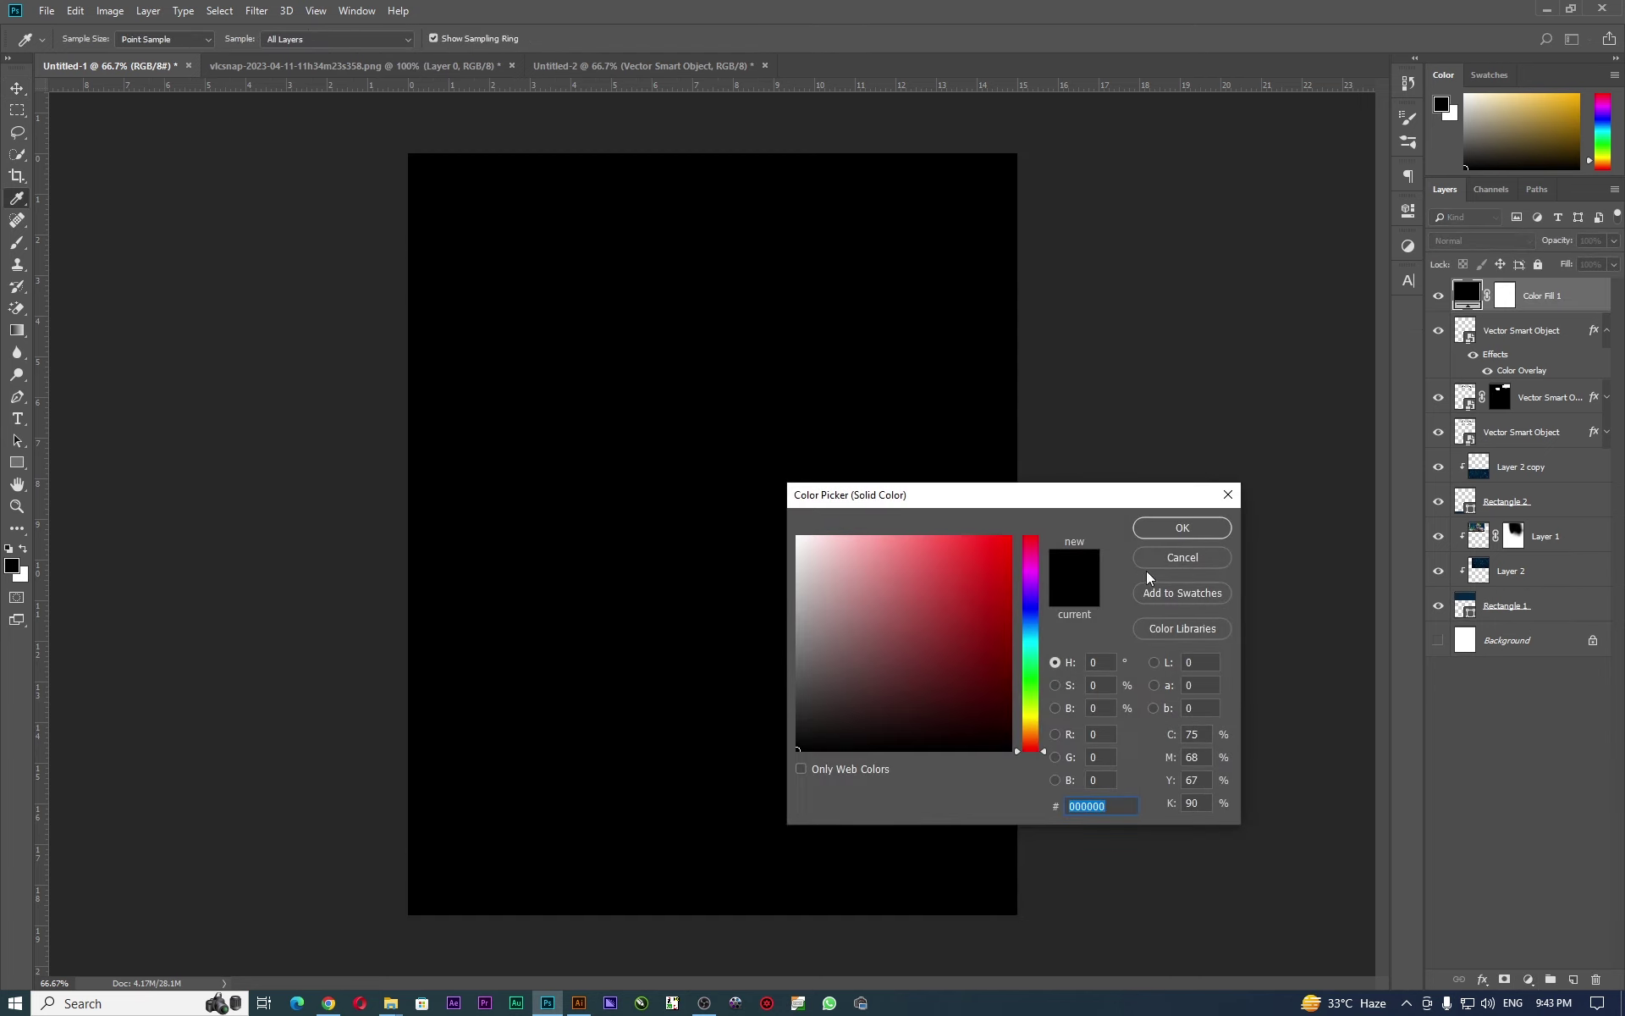
left_click(1183, 527)
left_click_drag(1557, 295, 1585, 624)
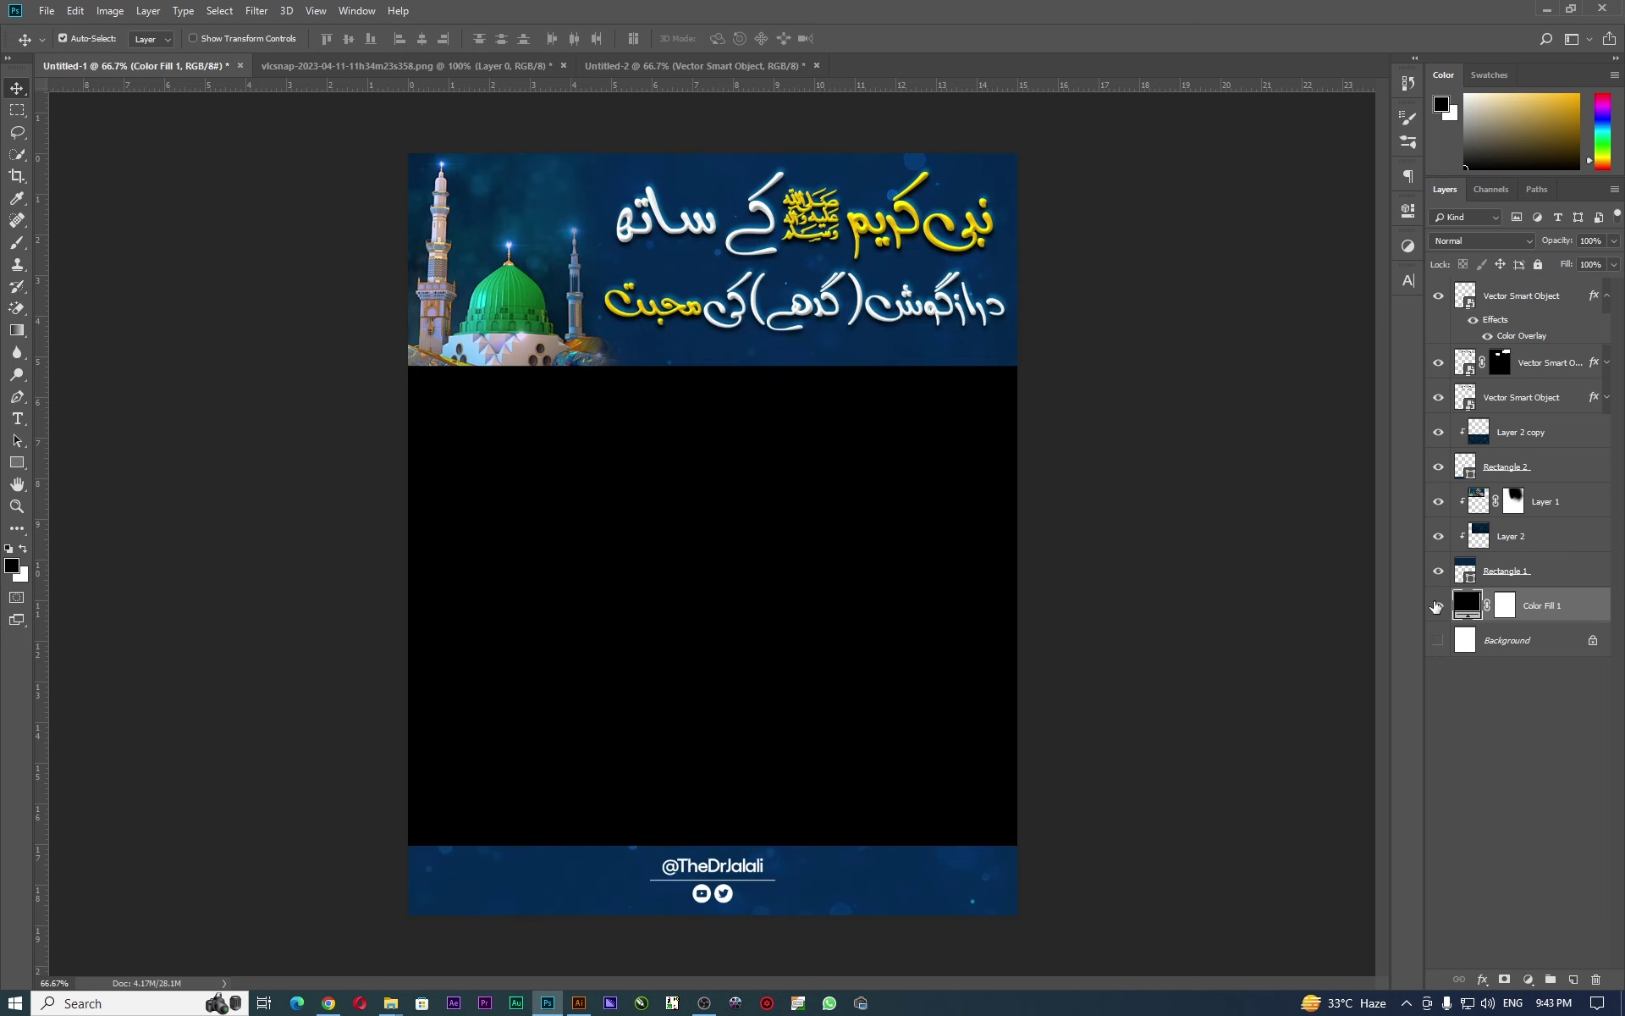
Toggle the black fill's visibility to compare, then reselect Rectangle 1.
left_click(1438, 605)
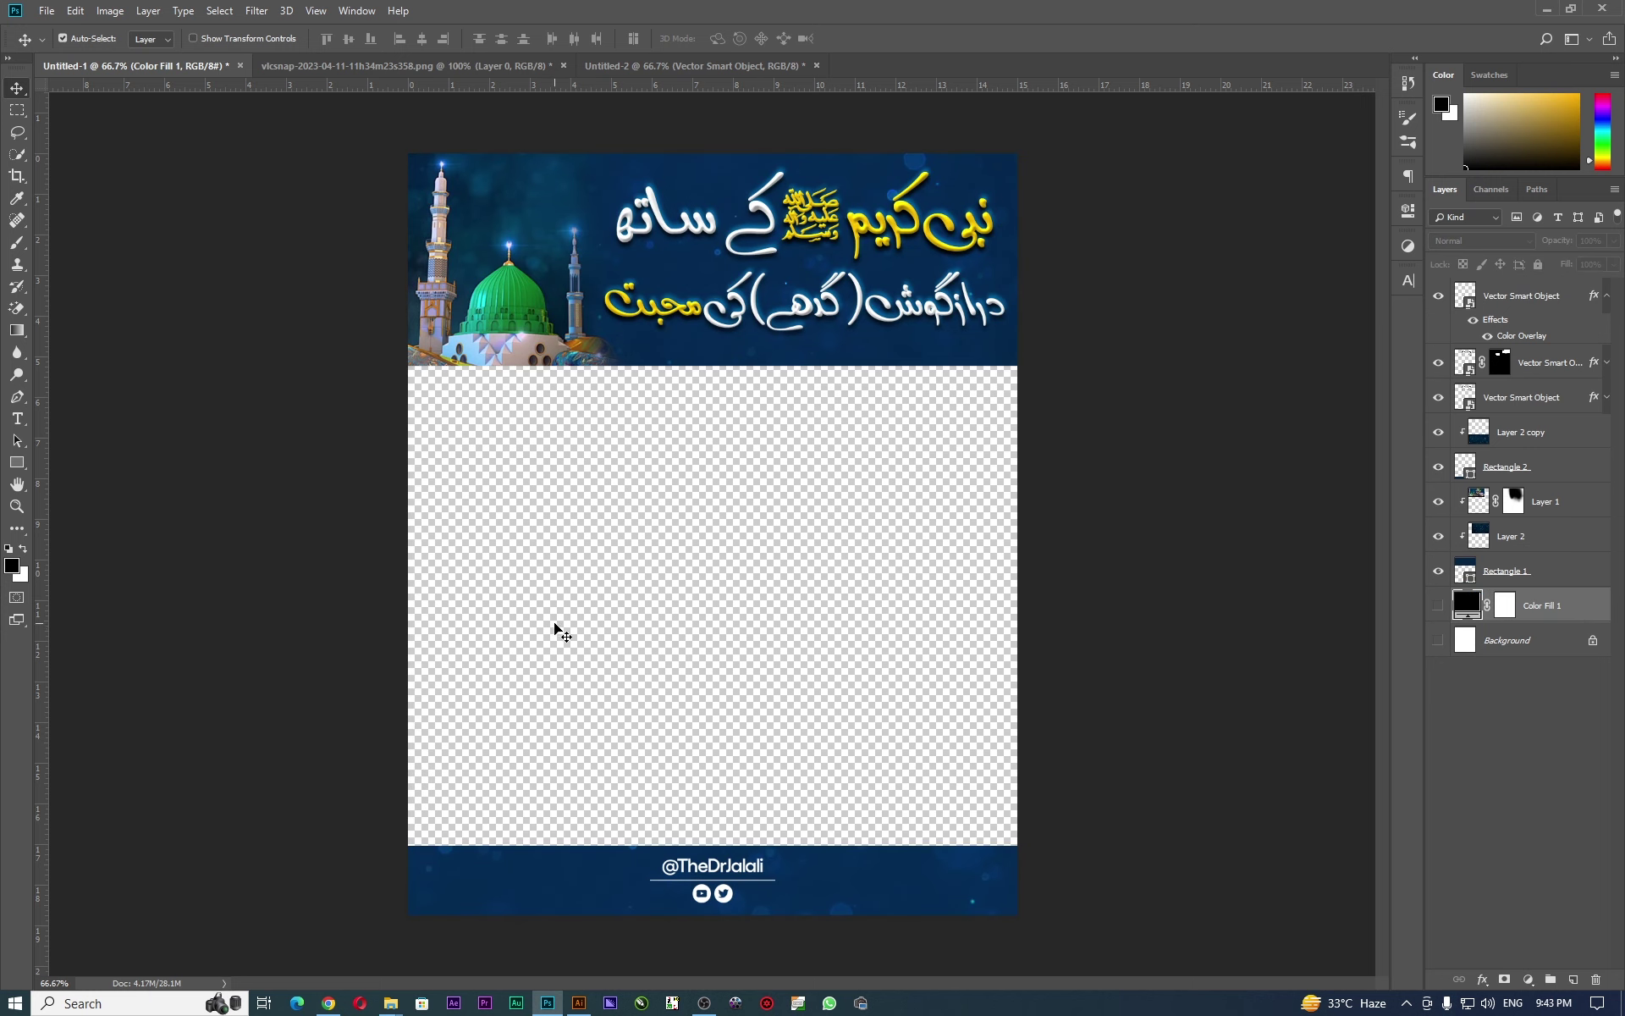
left_click(1437, 607)
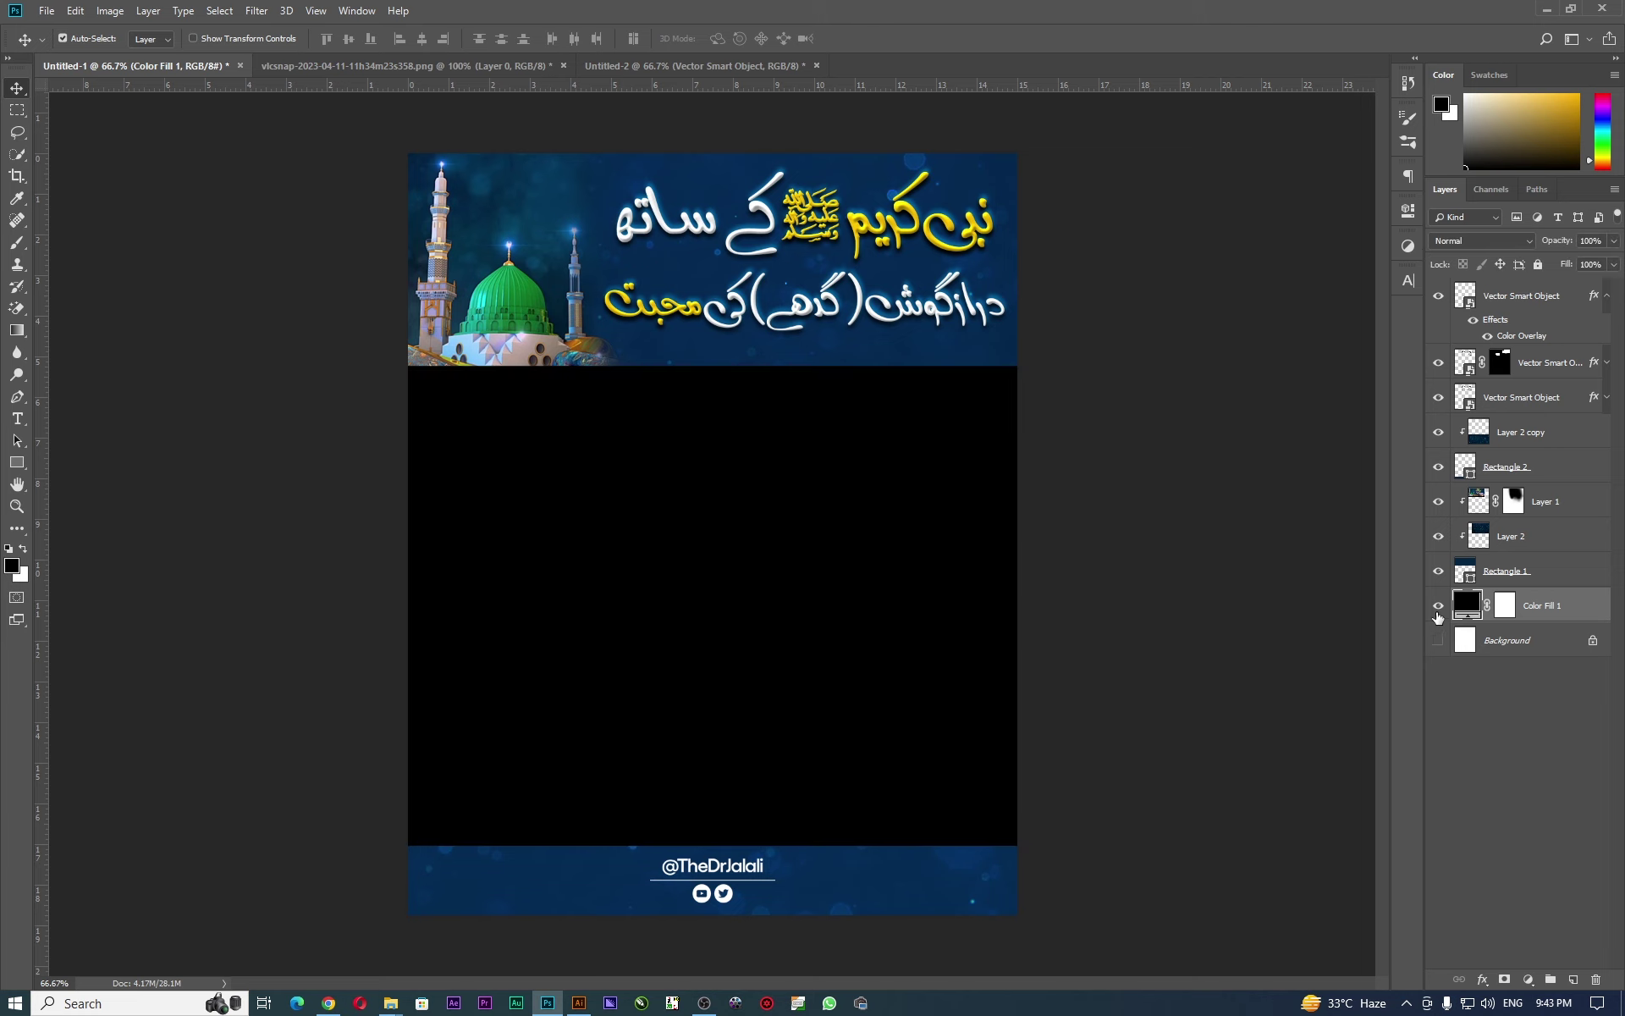
left_click(1437, 605)
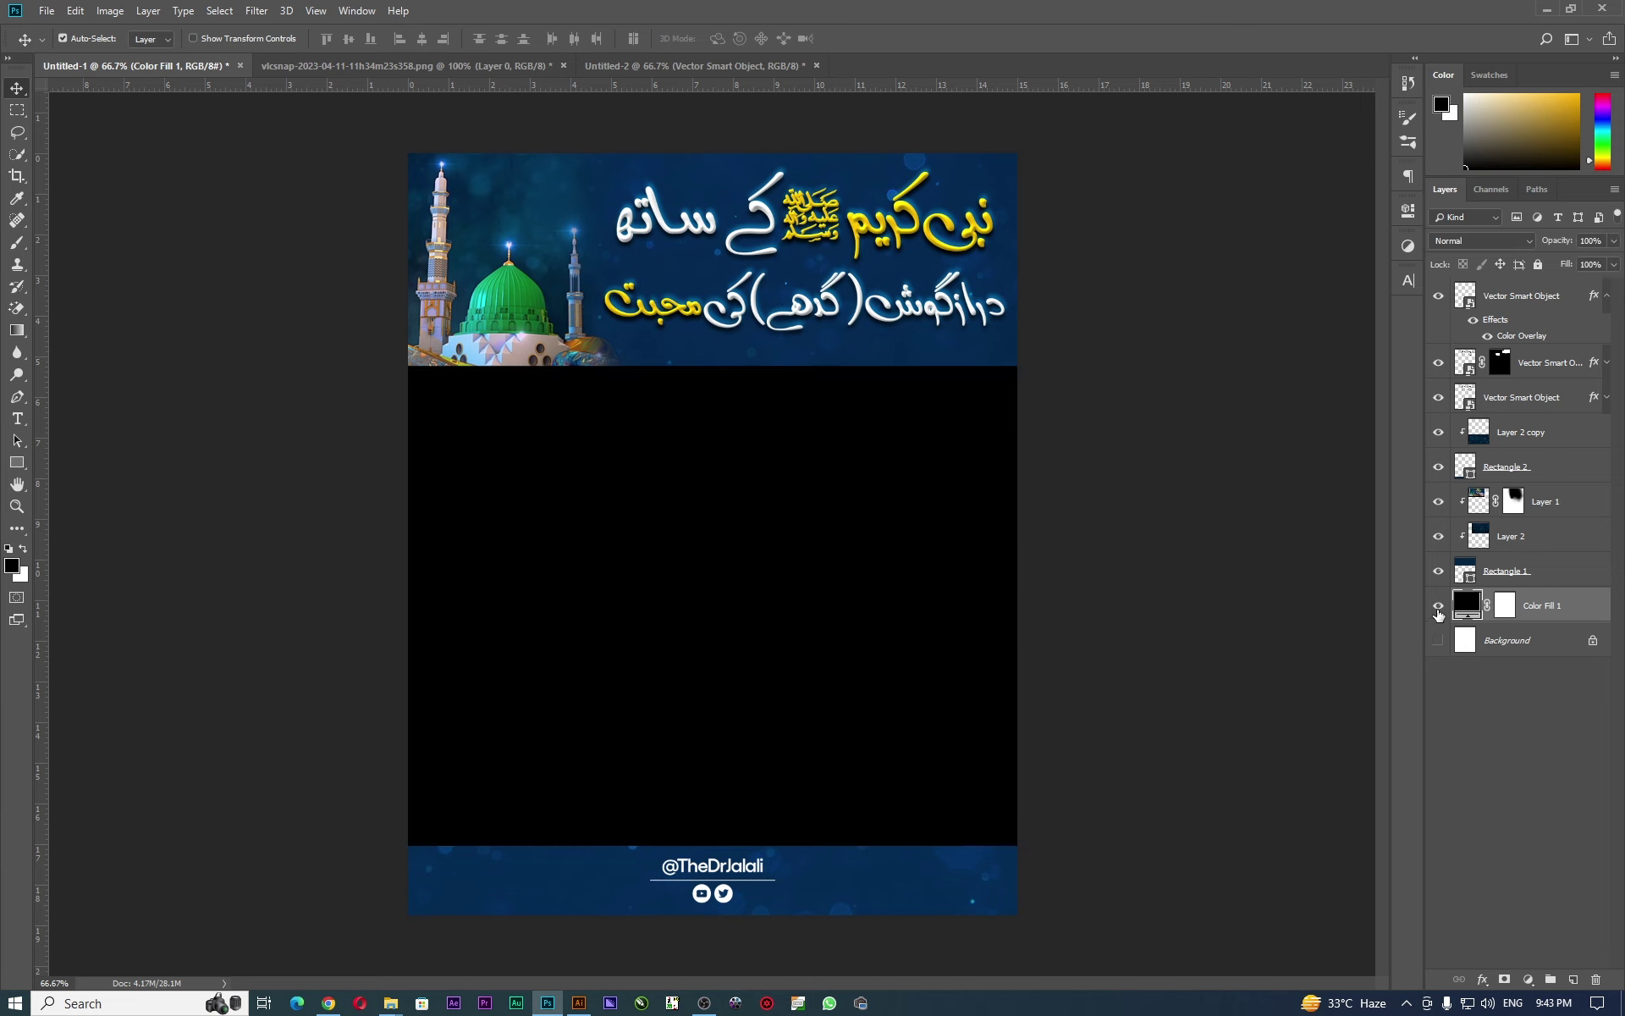
left_click(1560, 574)
Add a Stroke effect to Rectangle 1 with size 8 px, positioned Outside.
double_click(1560, 574)
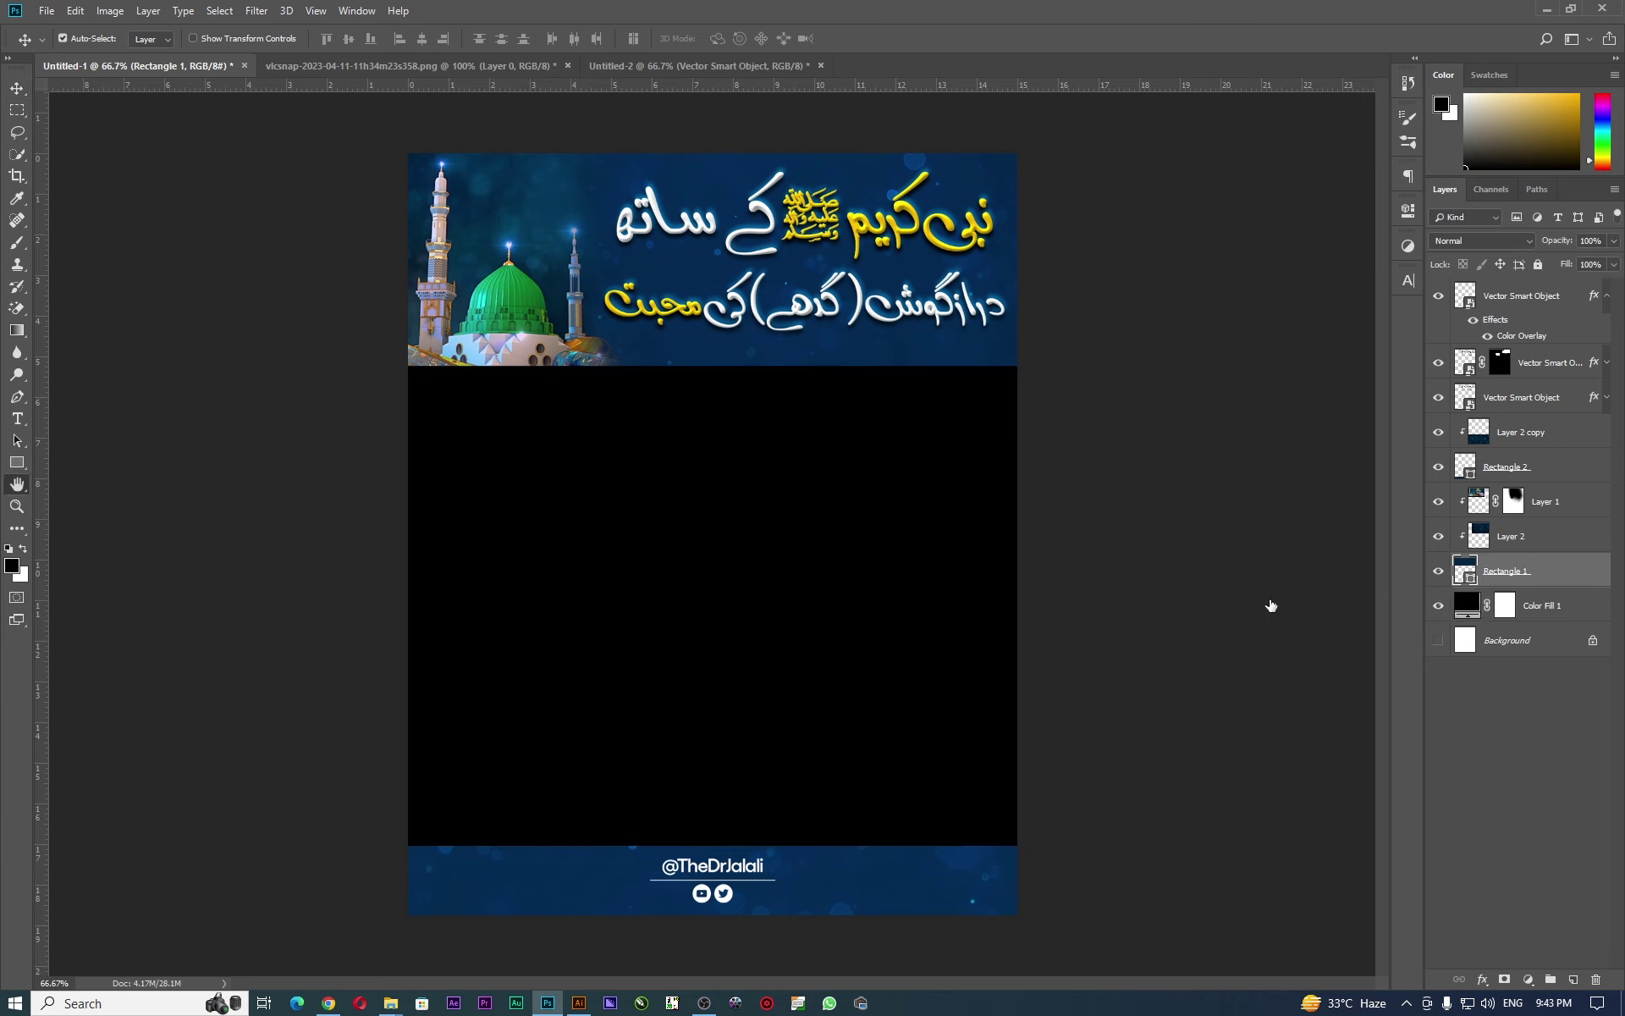
left_click(866, 464)
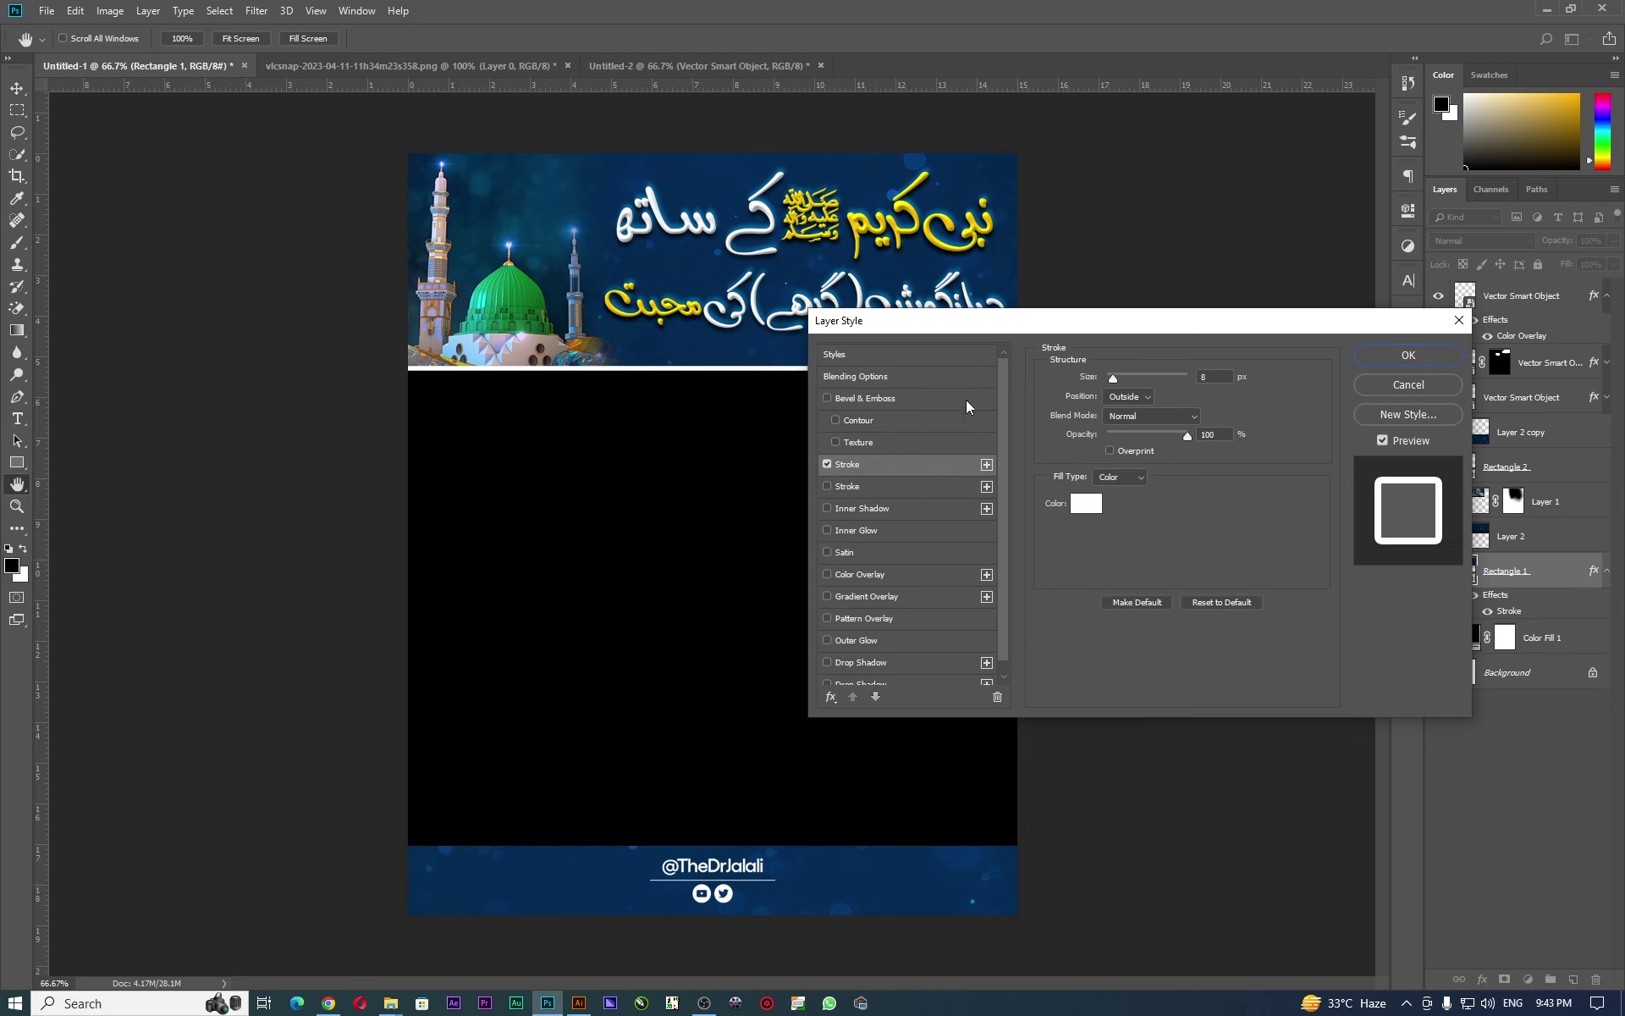
left_click_drag(1041, 324, 912, 370)
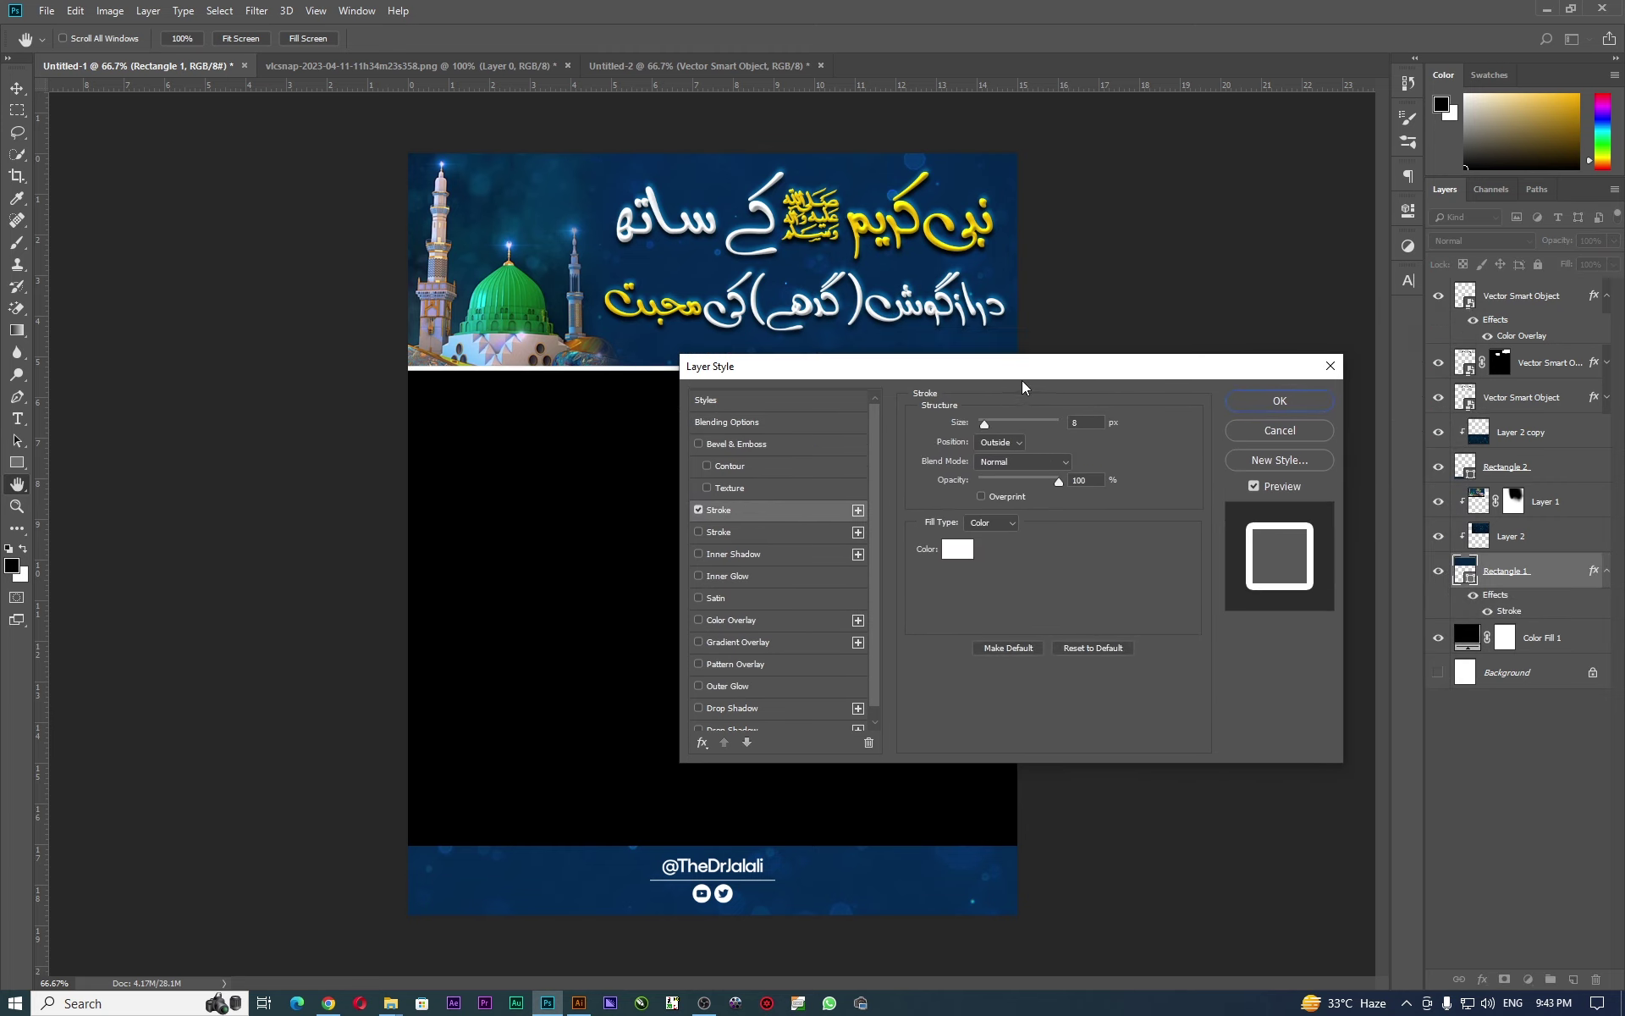
mouse_move(1023, 381)
left_mouse_down()
mouse_move(884, 493)
mouse_move(914, 558)
left_mouse_up()
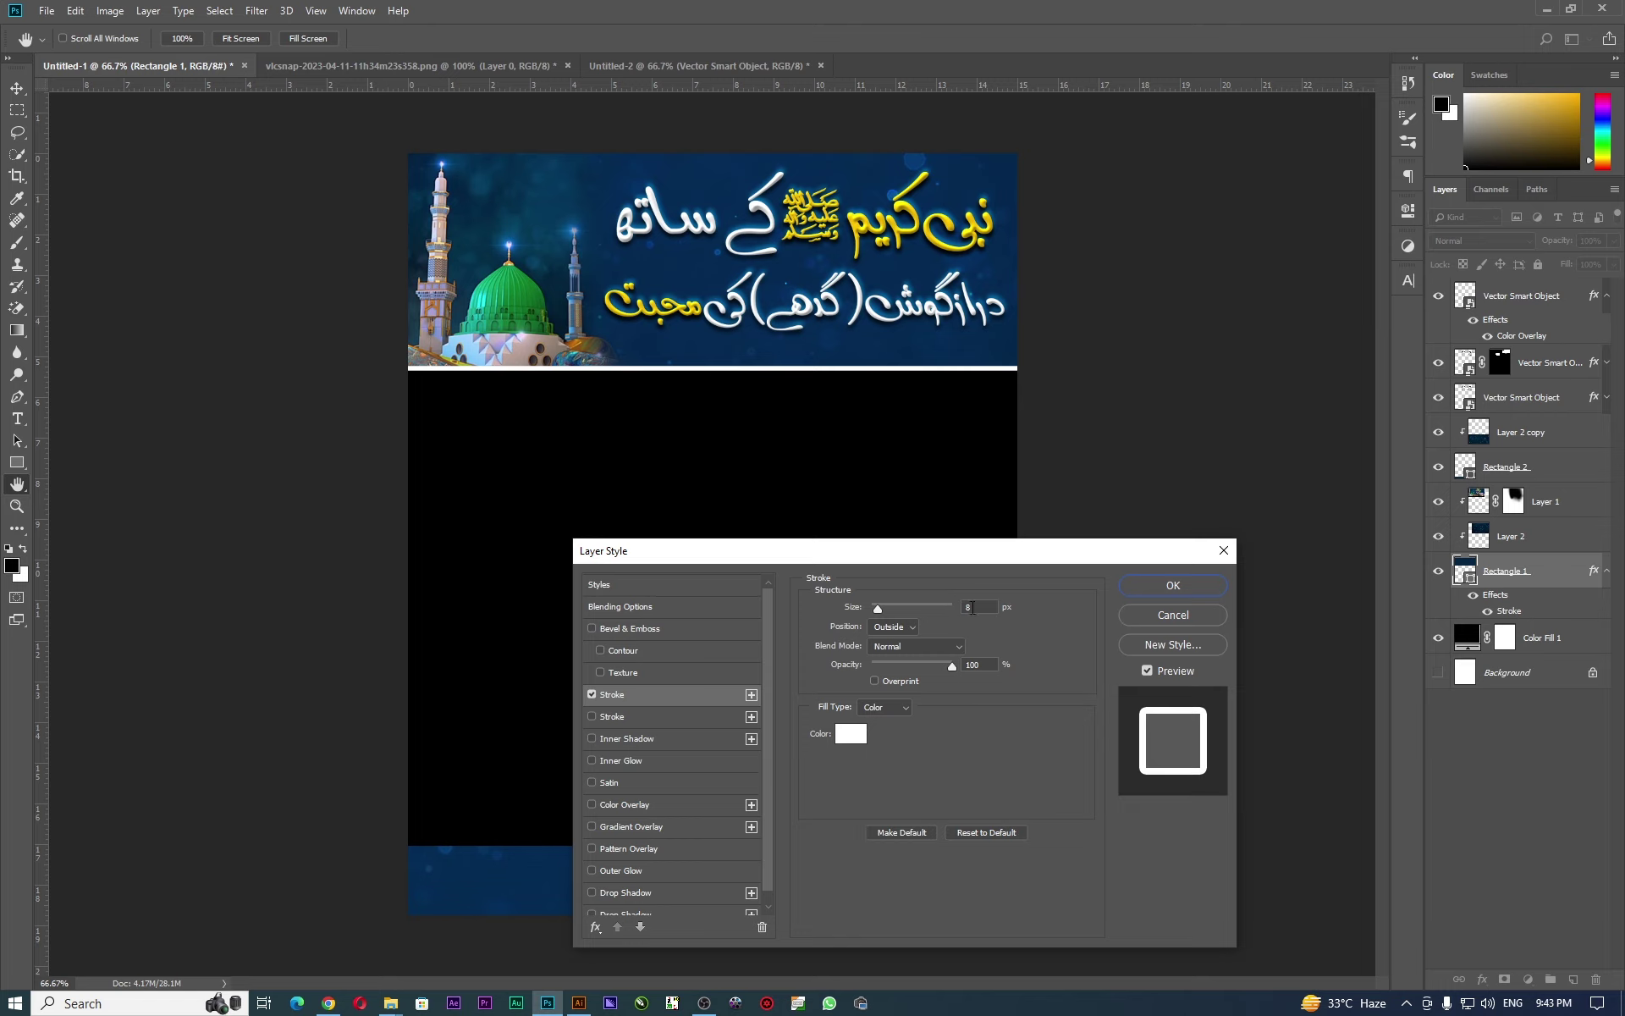
left_click(984, 833)
double_click(976, 607)
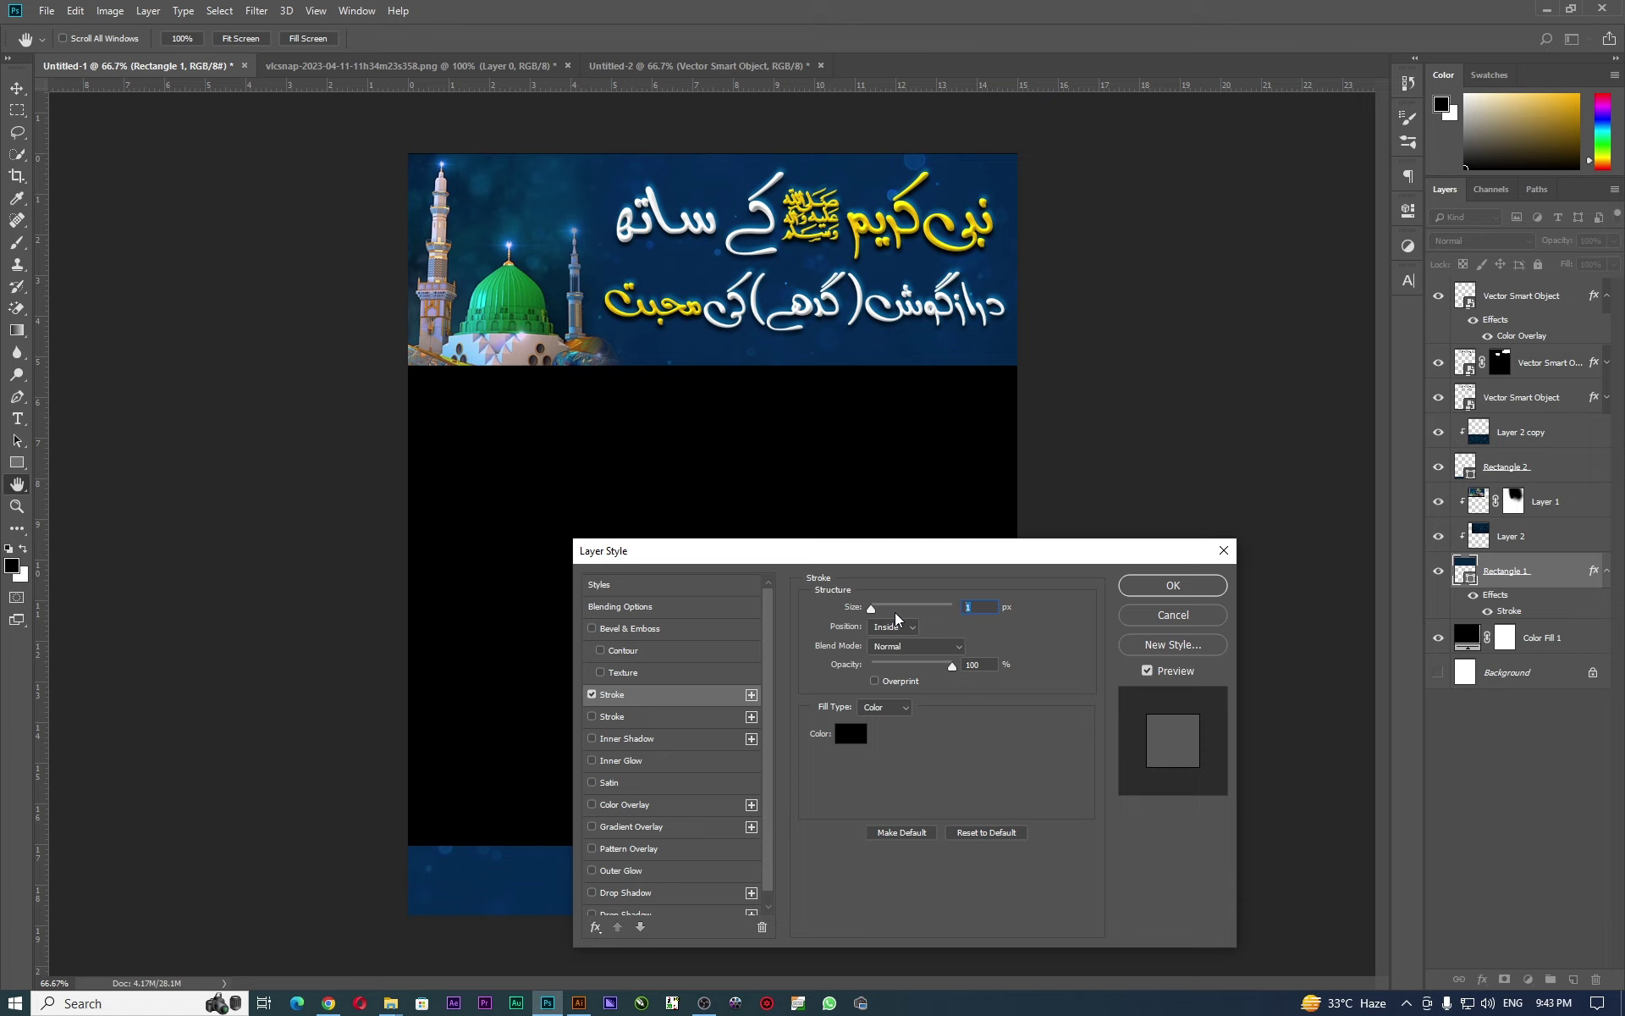
type("8")
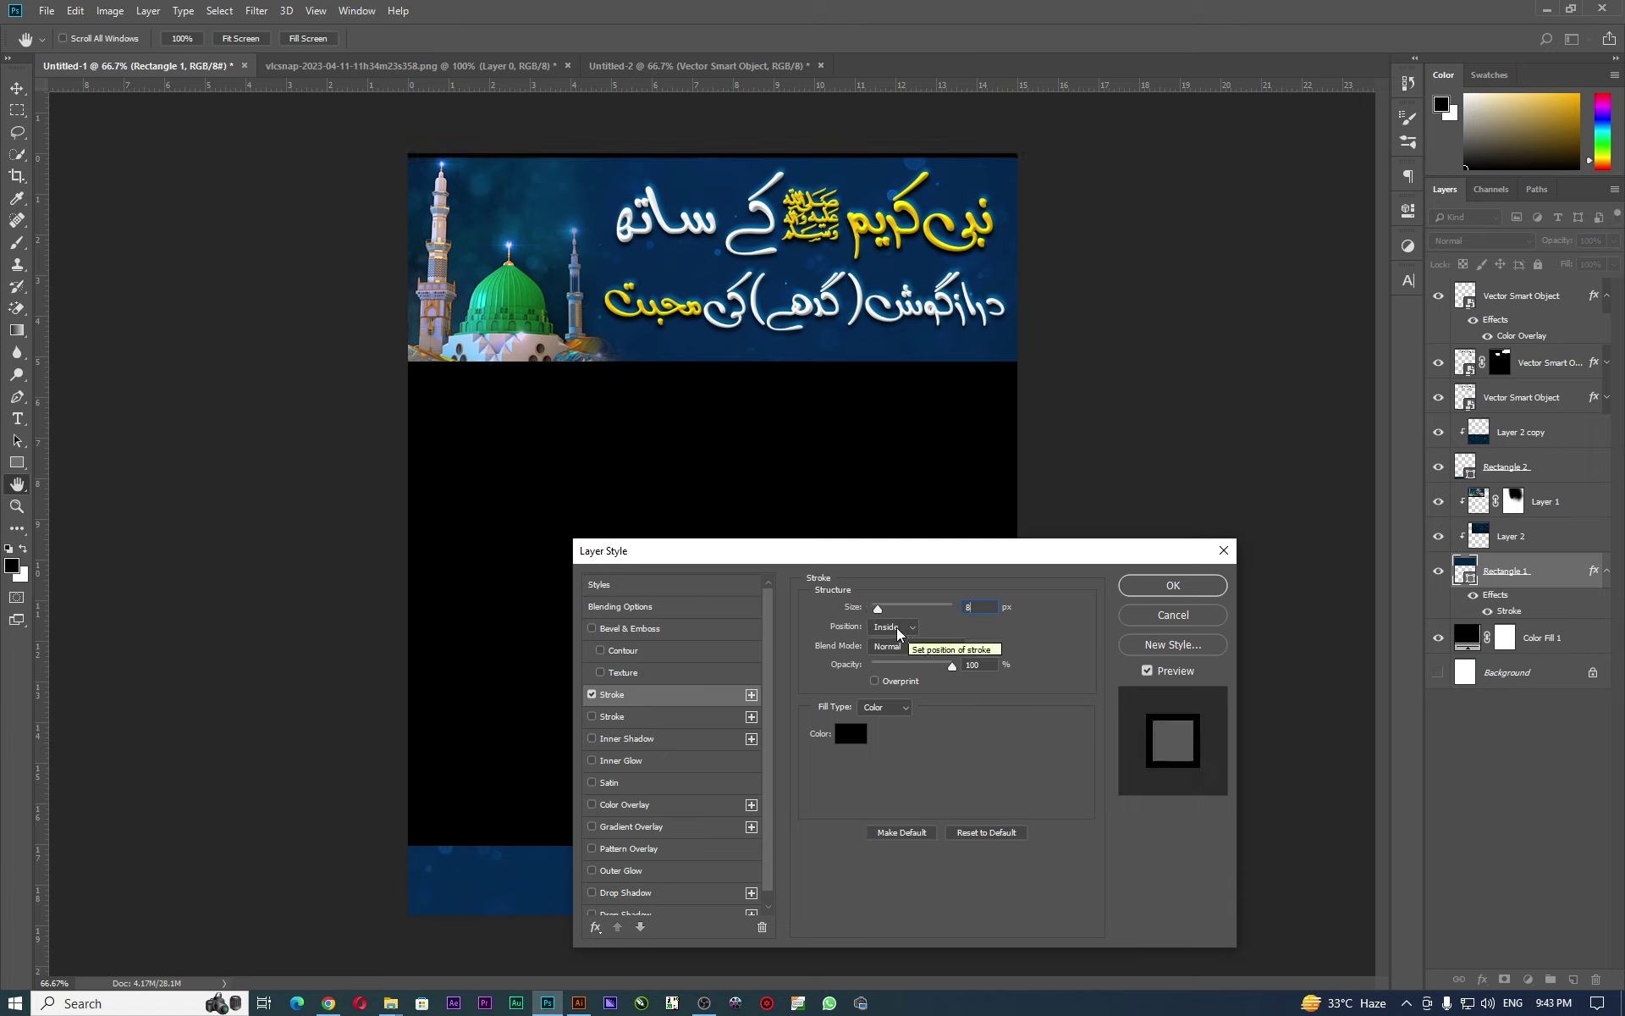
left_click(896, 628)
left_click(902, 638)
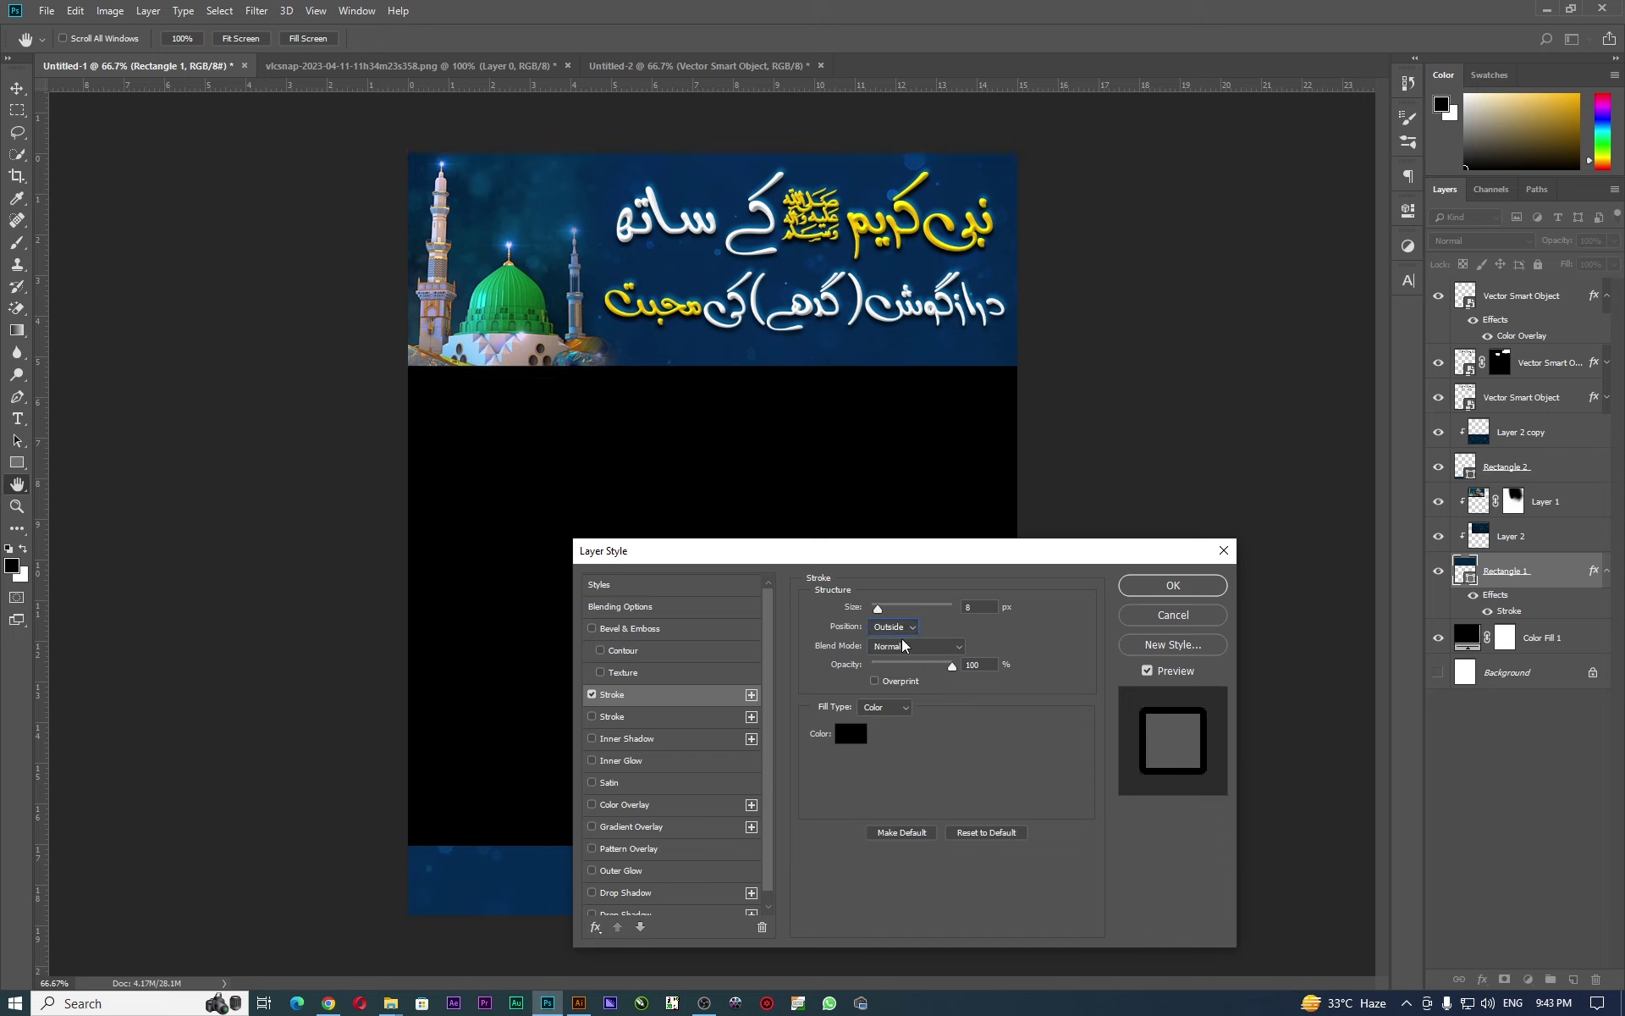
Set the stroke colour to white #ffffff and apply the layer style.
left_click(855, 738)
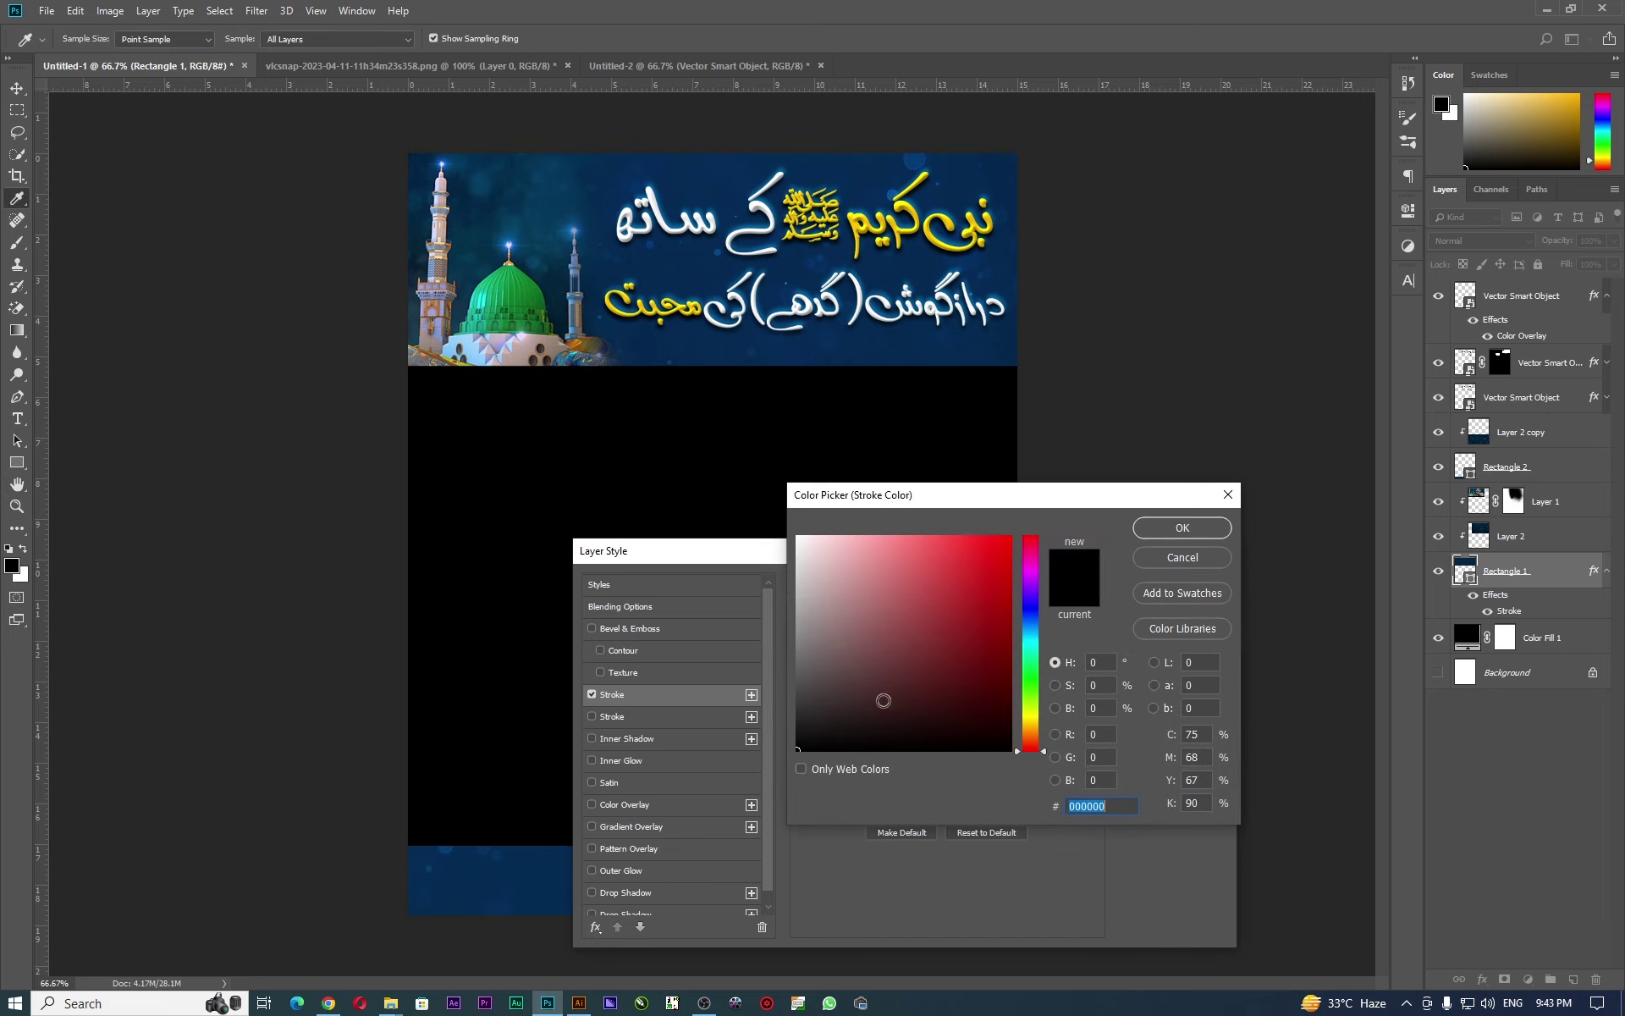
type("ffffff")
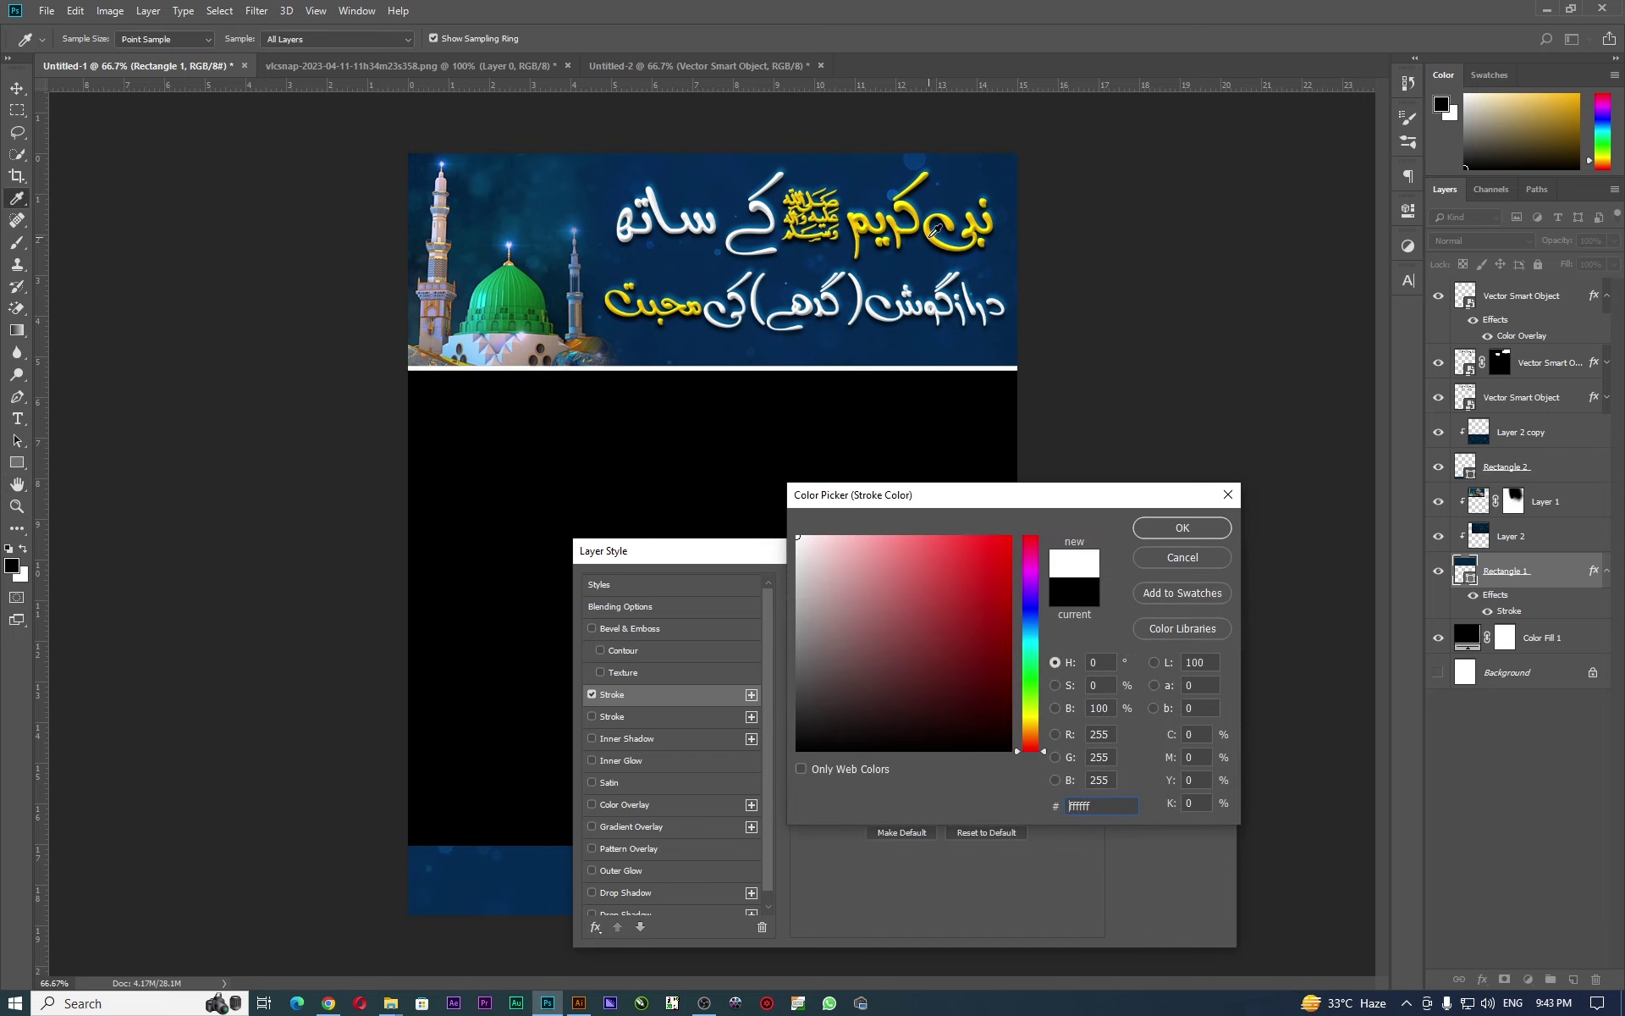
left_click(932, 234)
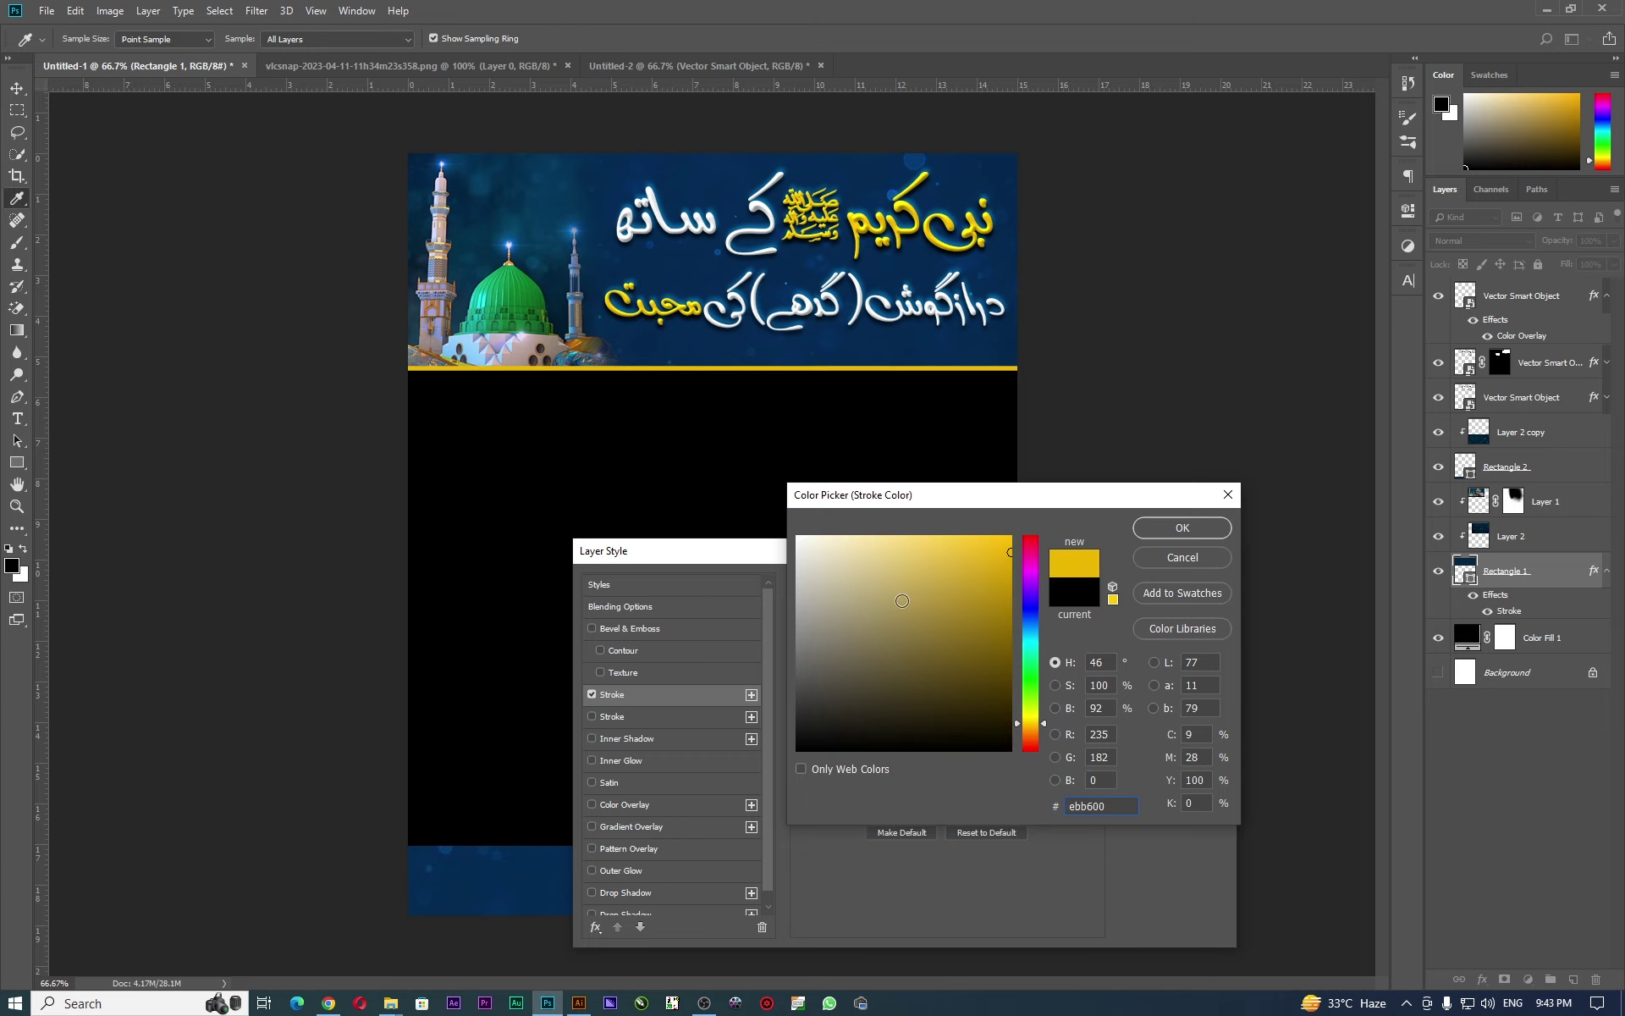
left_click_drag(902, 600, 779, 490)
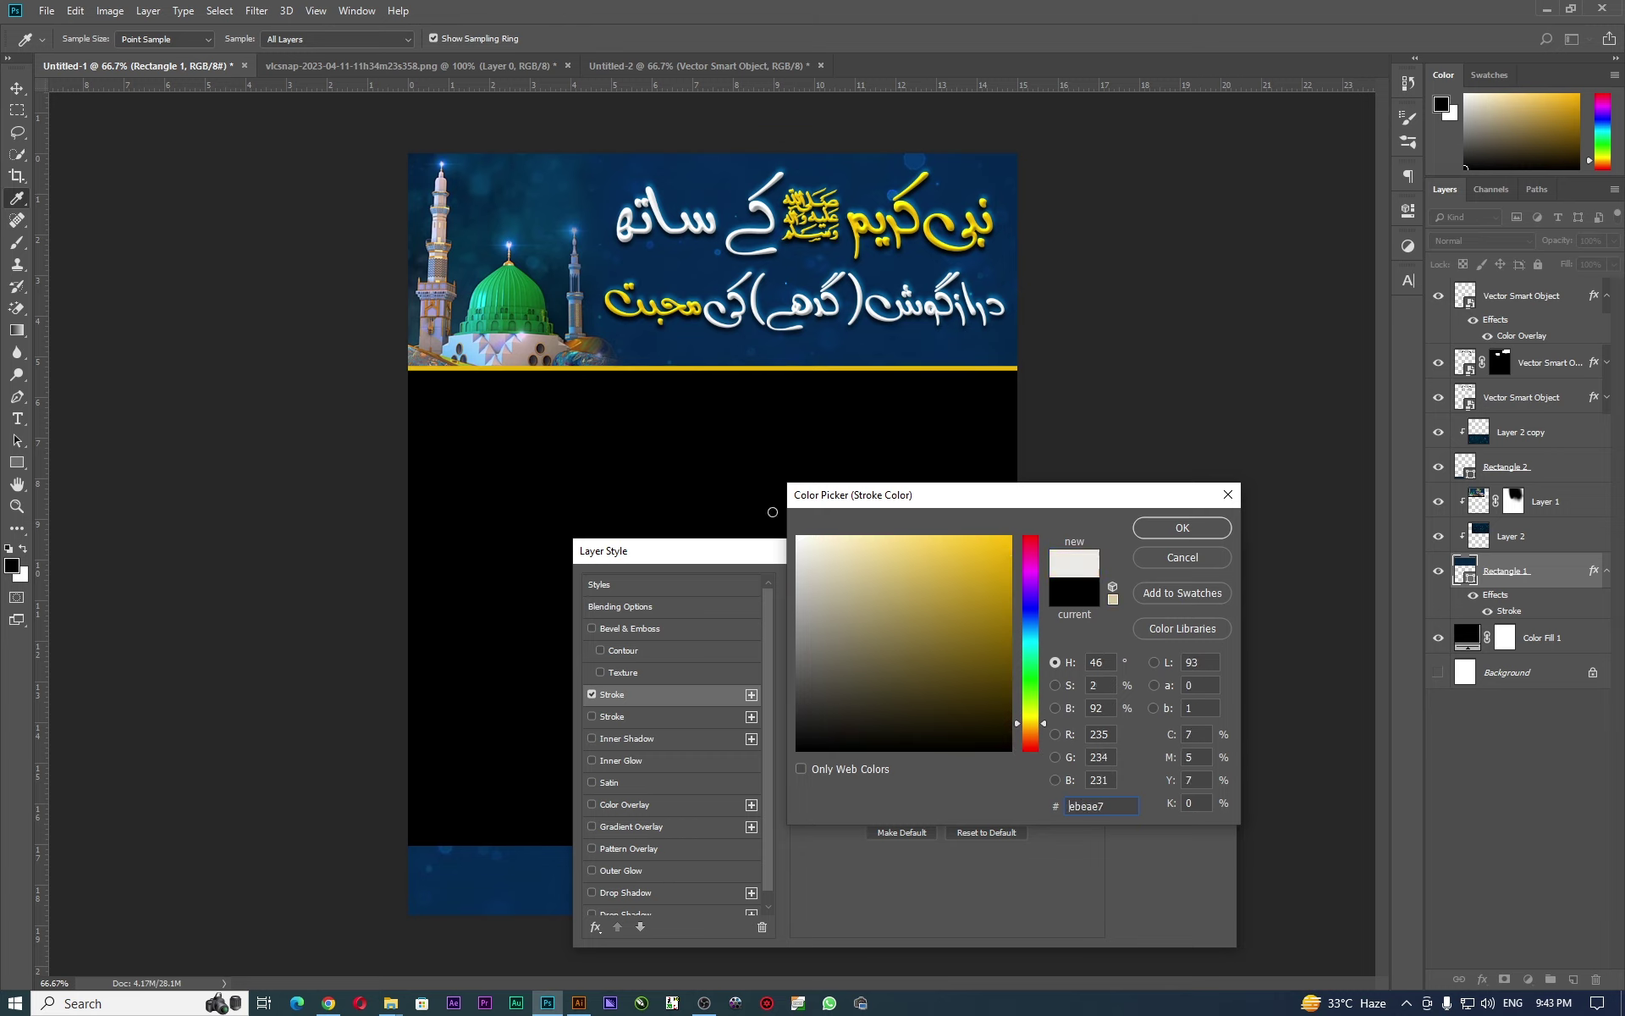
left_click(1166, 529)
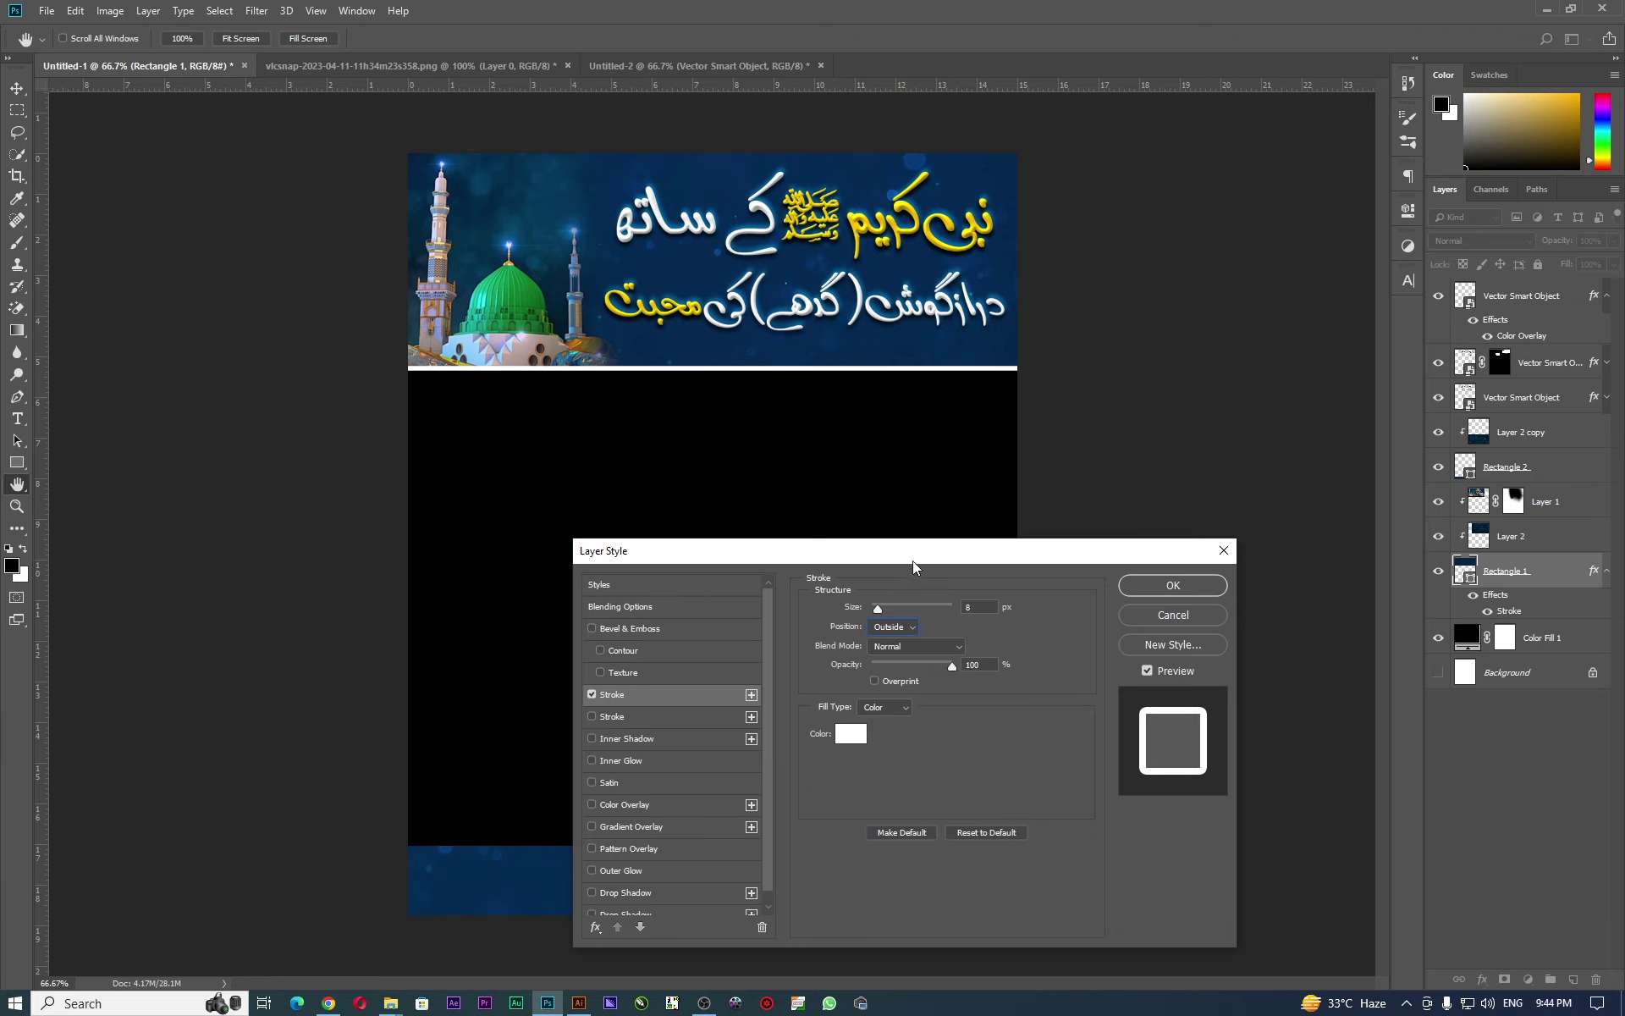
left_click_drag(912, 560, 819, 537)
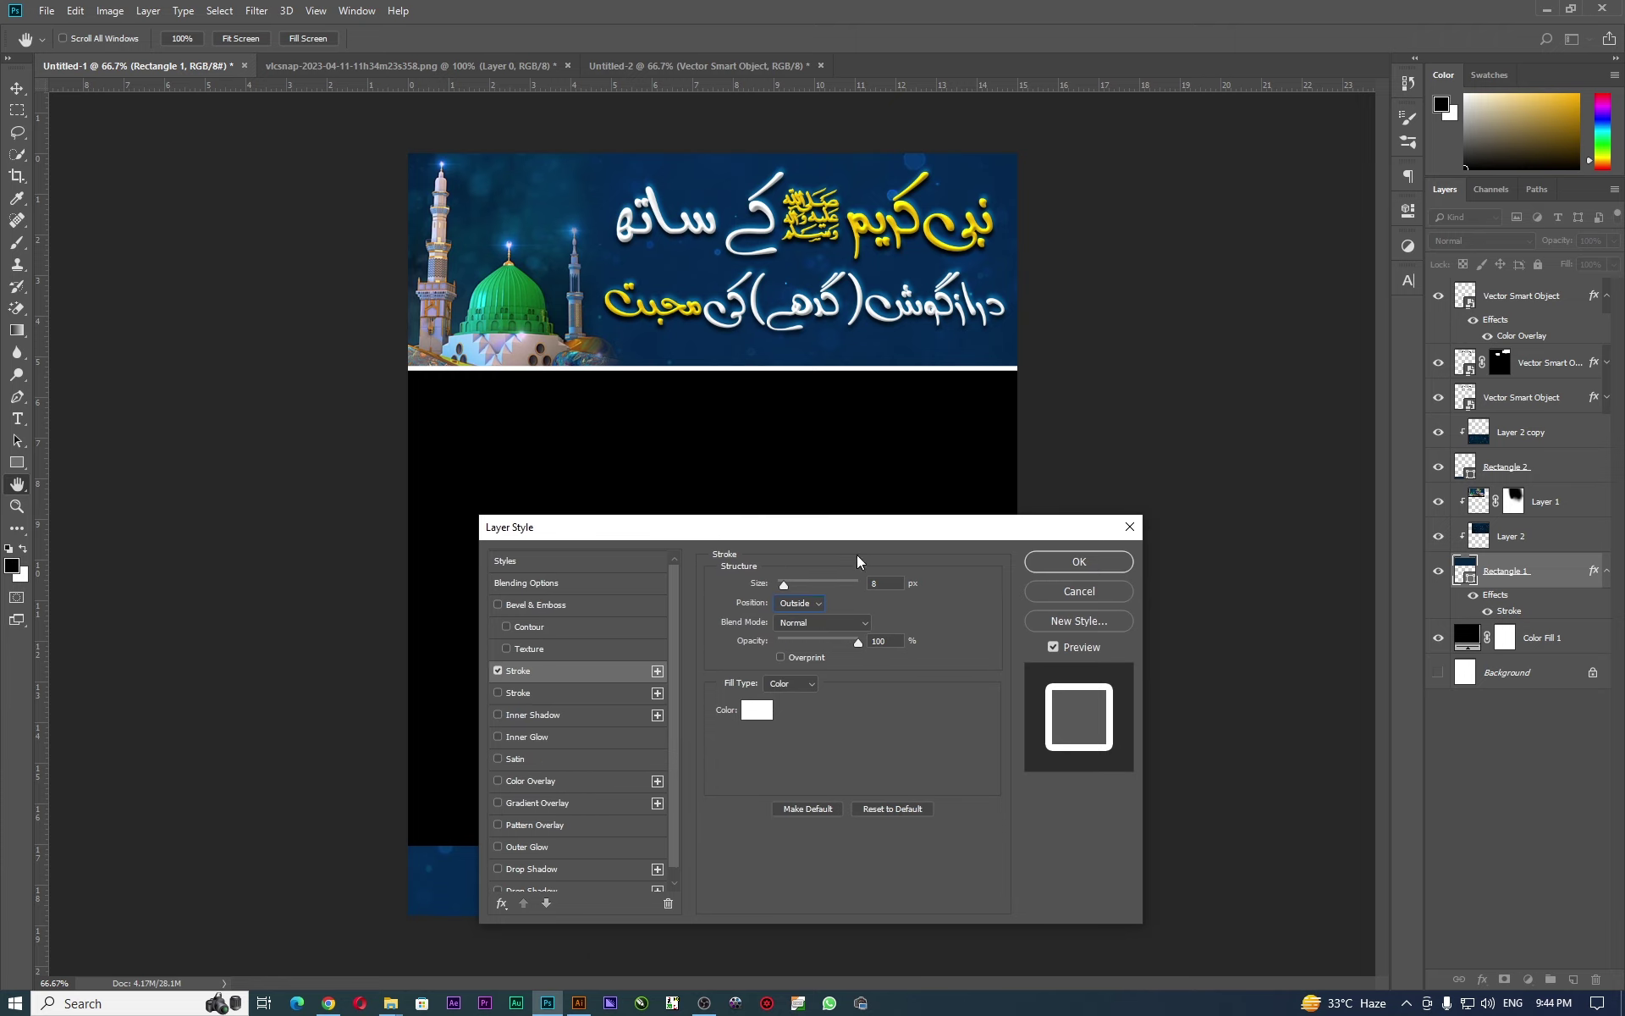
left_click(1089, 564)
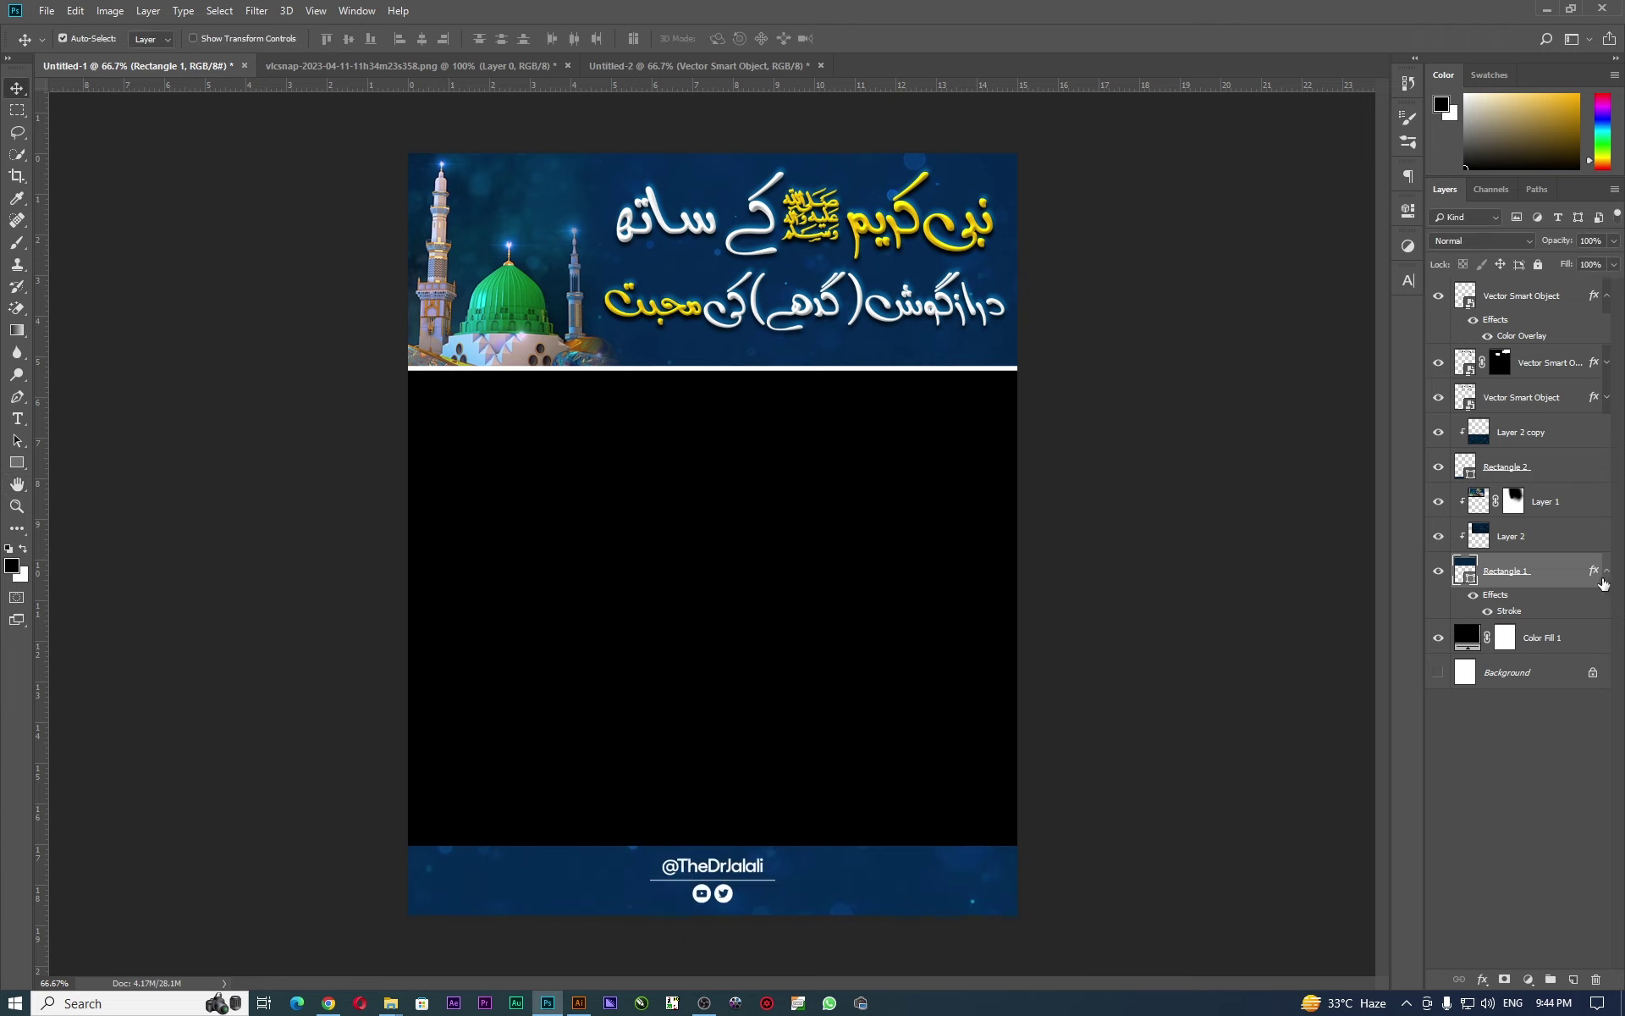
Alt-drag Rectangle 1's fx effects onto Rectangle 2 to copy the white stroke.
left_click_drag(1595, 571, 1586, 474)
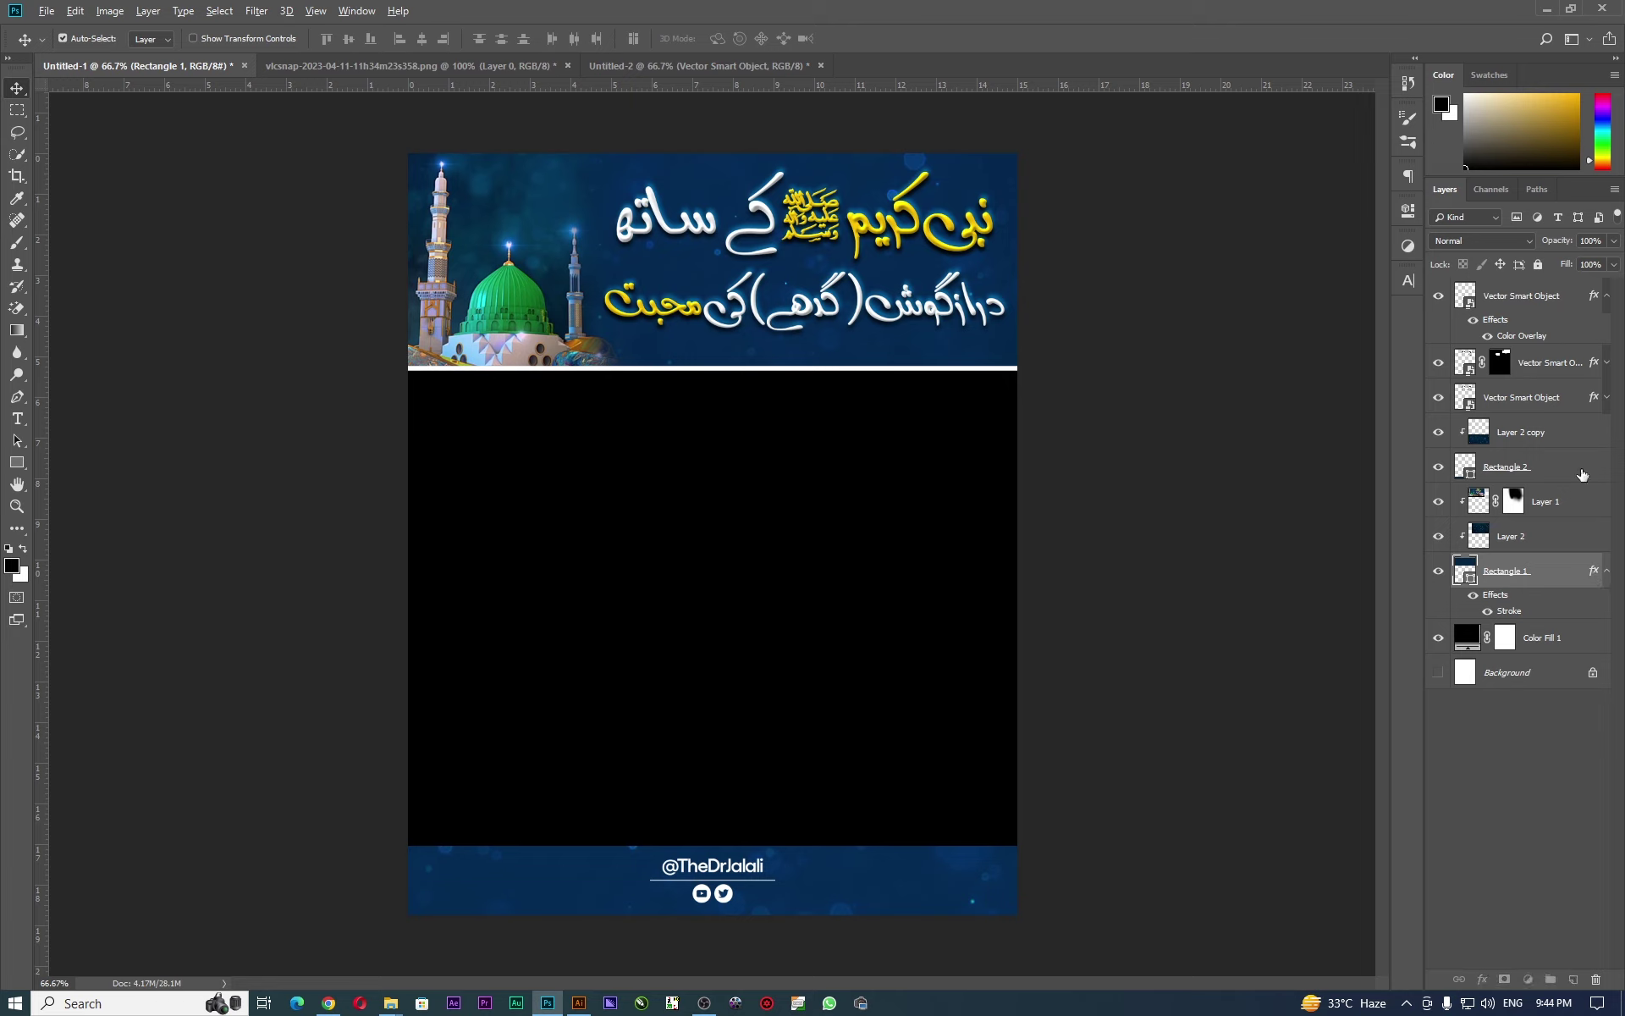